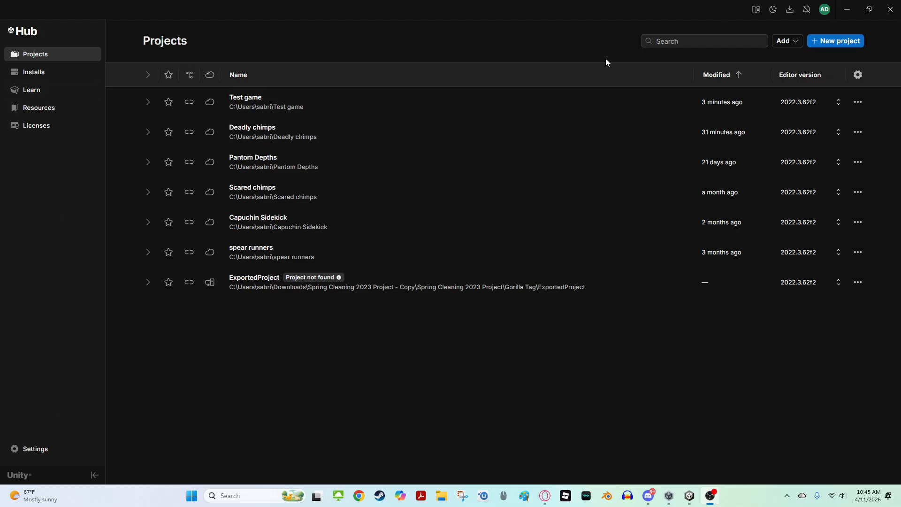
# Browse the editor versions and modules available to install in Unity Hub without installing
pyautogui.click(66, 77)
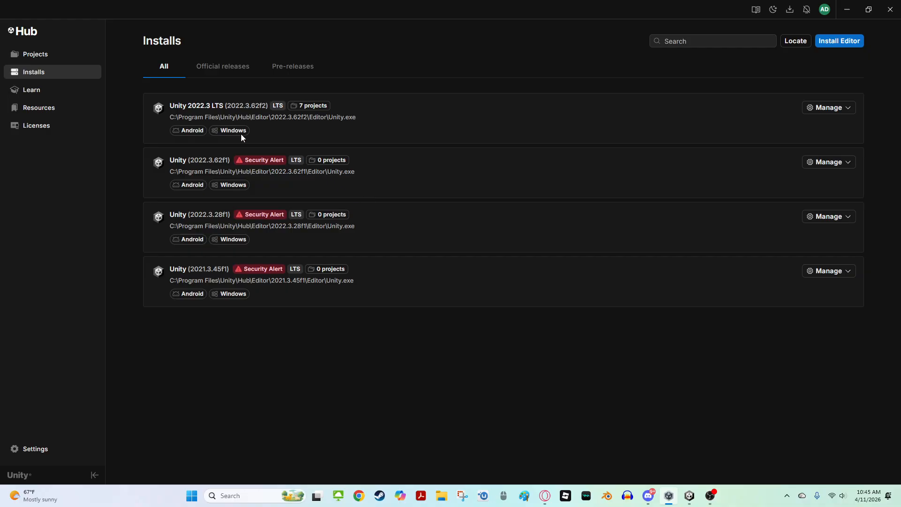
pyautogui.click(850, 46)
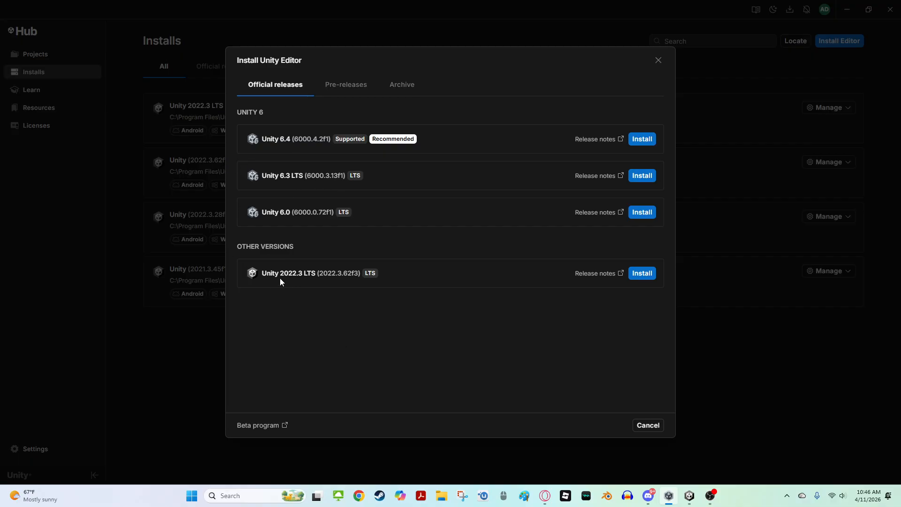
pyautogui.click(642, 276)
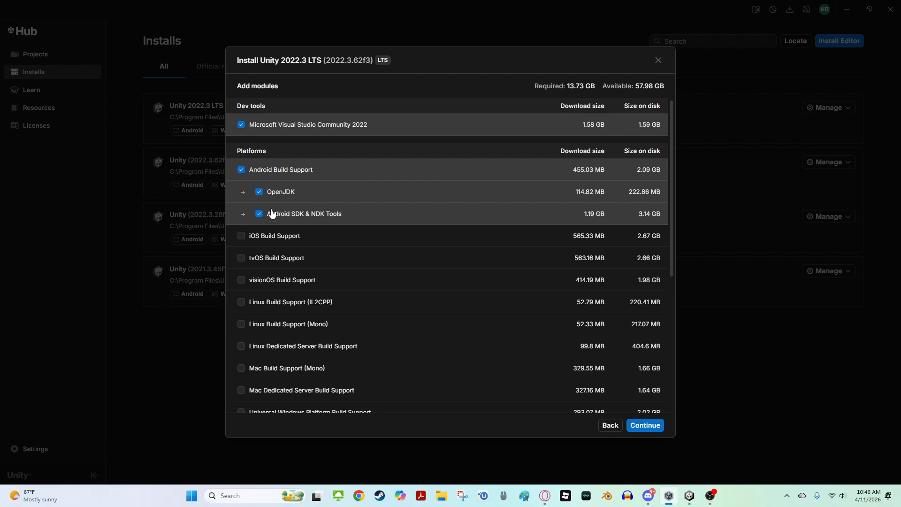
pyautogui.scroll(-5, 271, 209)
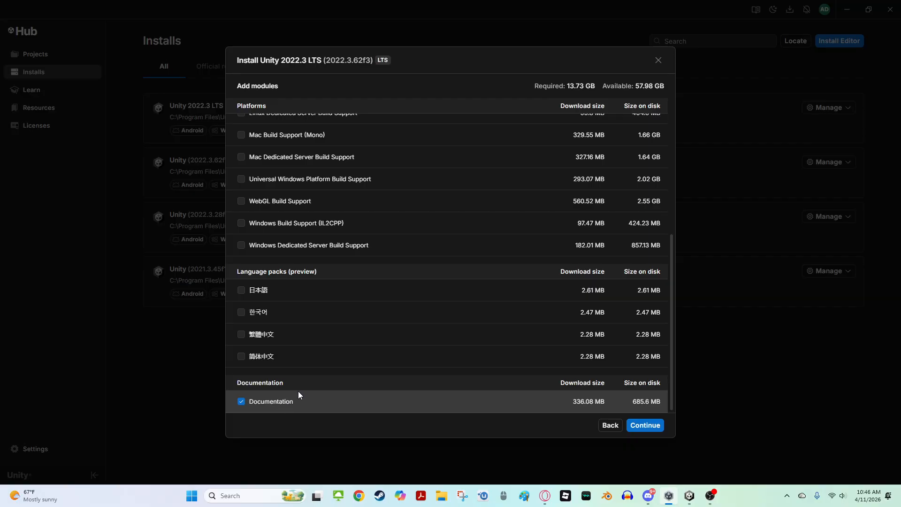
pyautogui.click(605, 426)
pyautogui.click(648, 426)
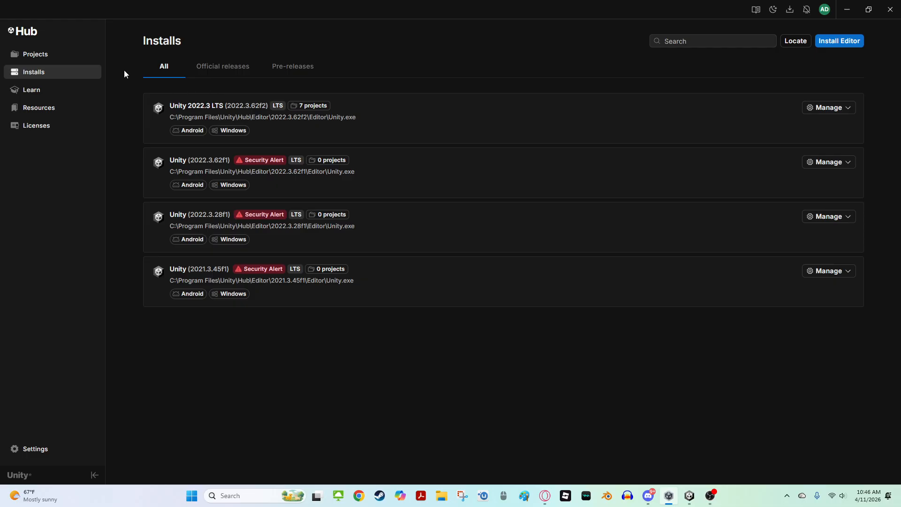
pyautogui.click(51, 57)
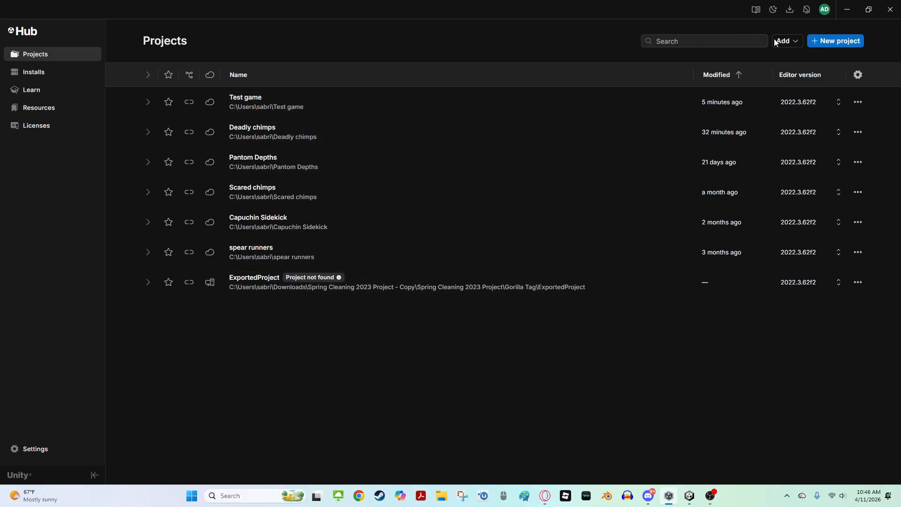
pyautogui.click(821, 45)
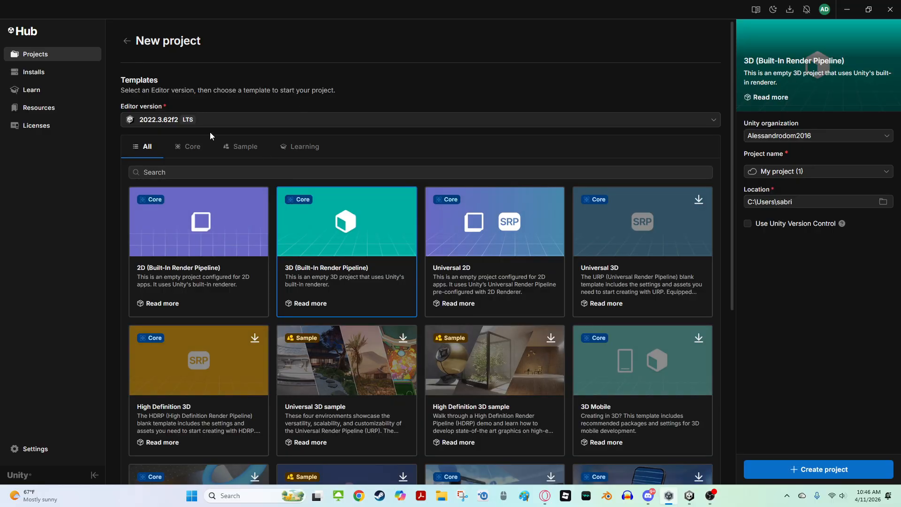
pyautogui.click(217, 120)
pyautogui.click(221, 119)
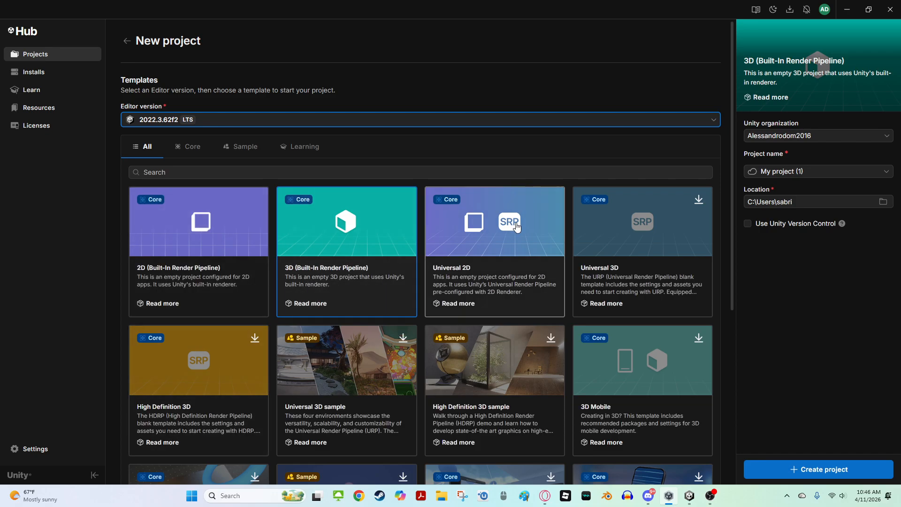
pyautogui.click(825, 169)
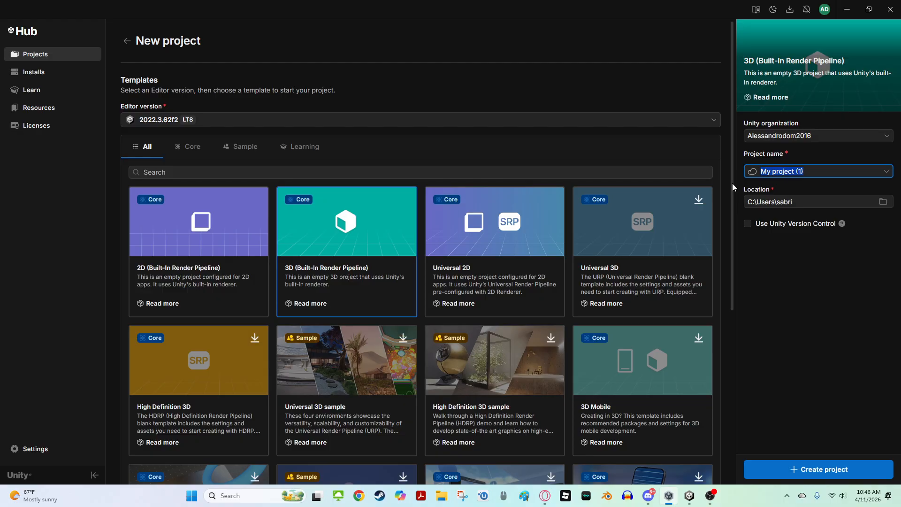
pyautogui.write('tes')
pyautogui.press('BackSpace')
pyautogui.press('BackSpace')
pyautogui.press('BackSpace')
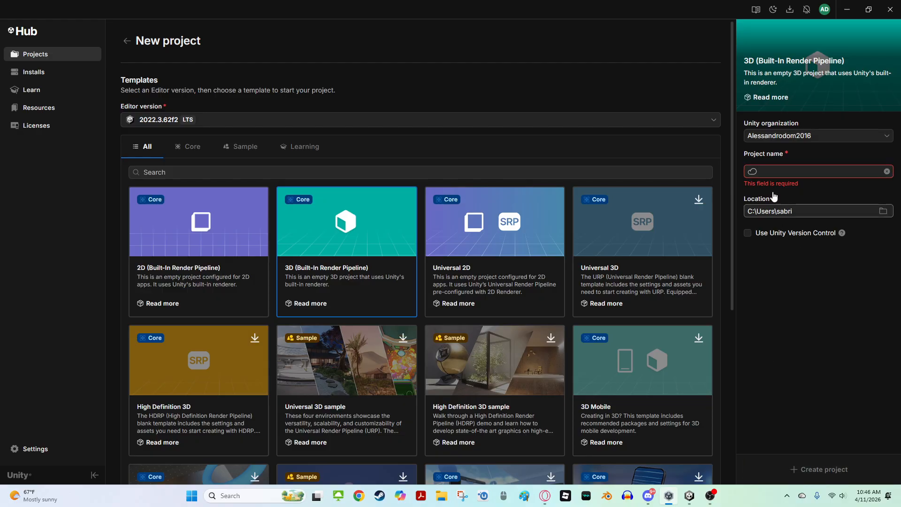
pyautogui.write('tdfsdrghsedr')
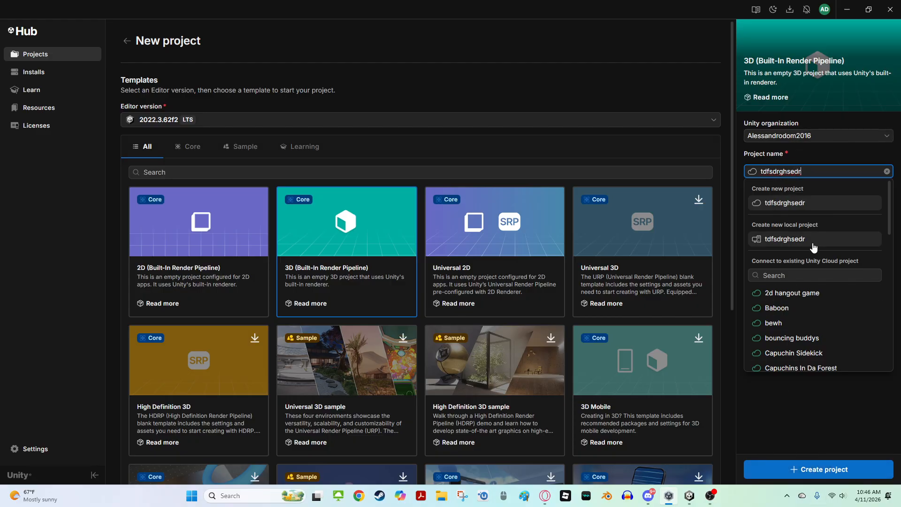
pyautogui.press('BackSpace')
pyautogui.press('BackSpace')
pyautogui.press('BackSpace')
pyautogui.press('BackSpace')
pyautogui.press('BackSpace')
pyautogui.press('BackSpace')
pyautogui.press('BackSpace')
pyautogui.press('BackSpace')
pyautogui.press('BackSpace')
pyautogui.press('BackSpace')
pyautogui.press('BackSpace')
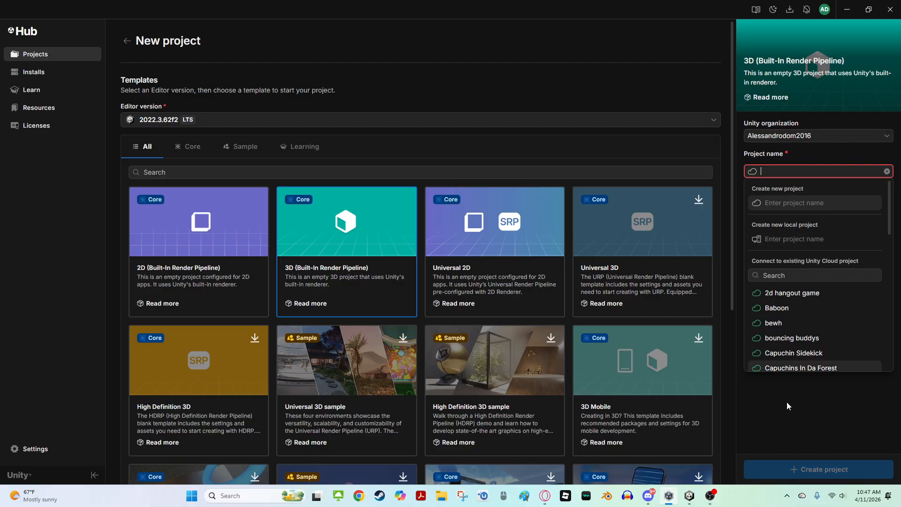
pyautogui.click(54, 71)
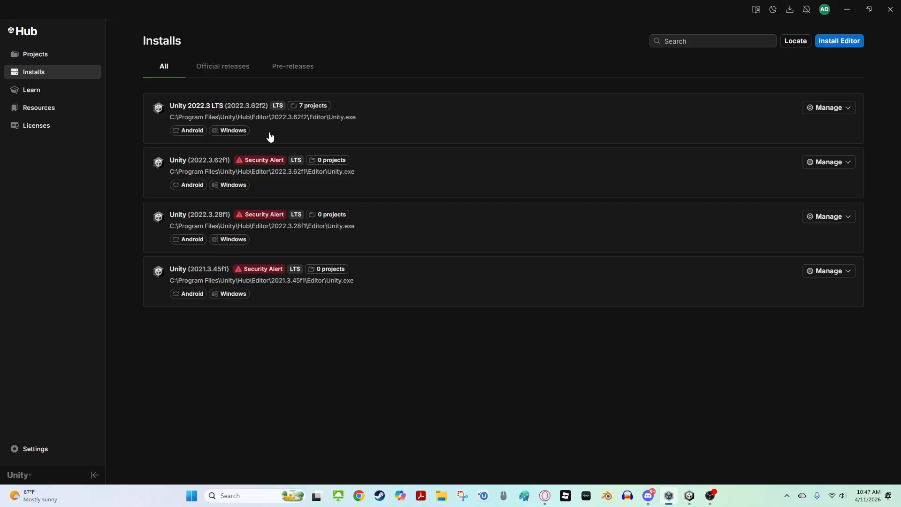
pyautogui.click(49, 57)
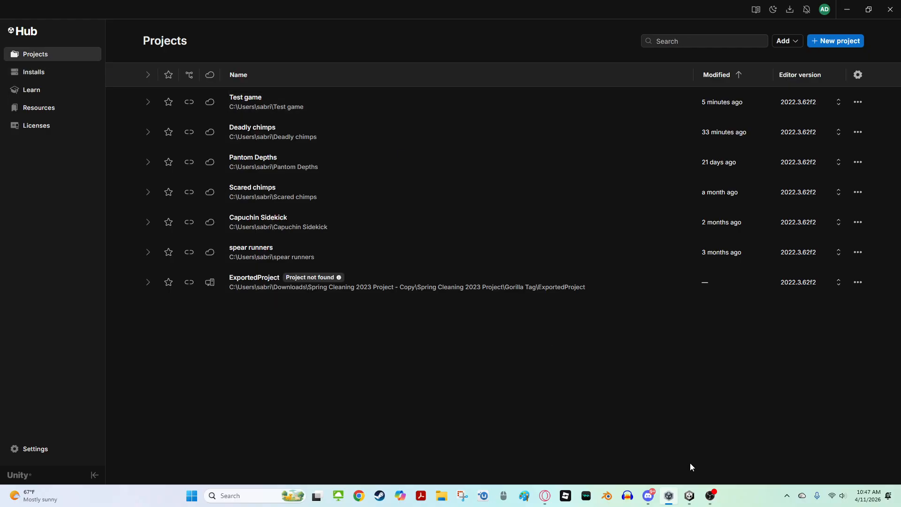
# Switch to the Test game project open in the Unity editor
pyautogui.moveTo(689, 497)
pyautogui.click(689, 495)
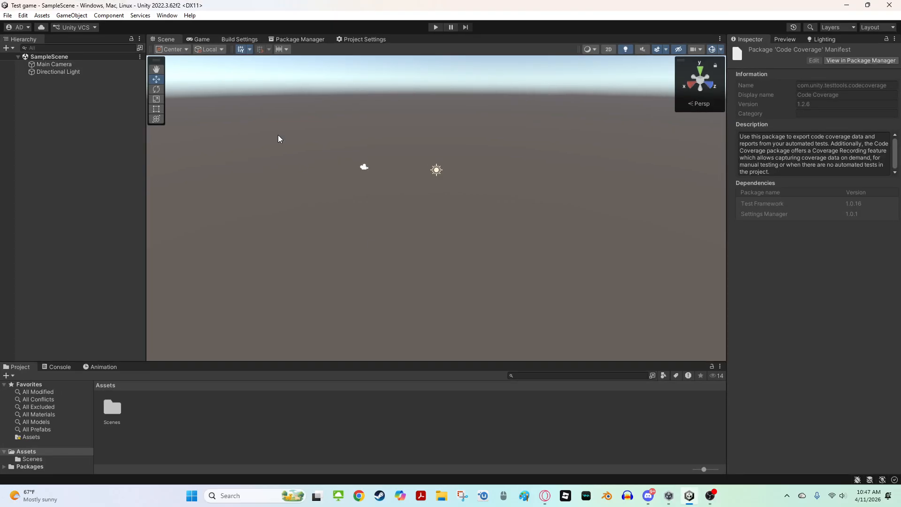
pyautogui.moveTo(355, 208); pyautogui.dragTo(526, 235, button='right')
pyautogui.scroll(20, 416, 266)
pyautogui.press('w')
pyautogui.press('a')
pyautogui.press('s')
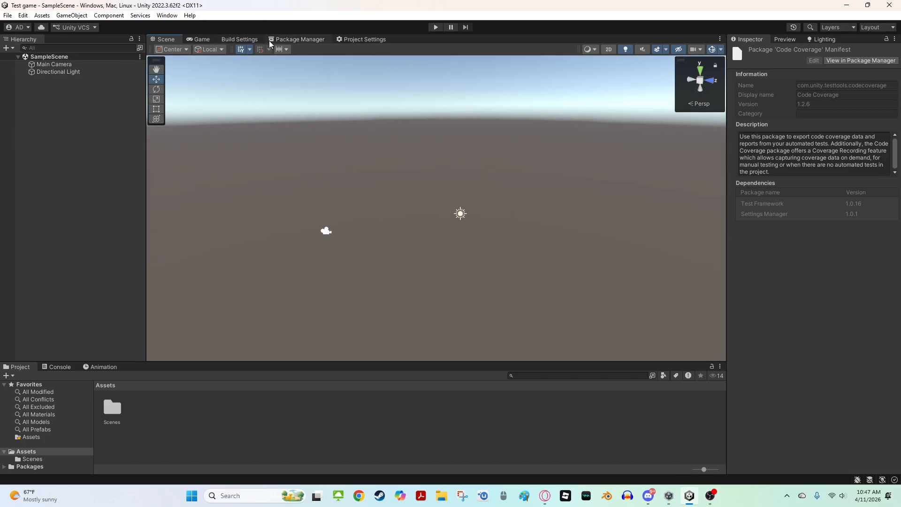
pyautogui.click(23, 16)
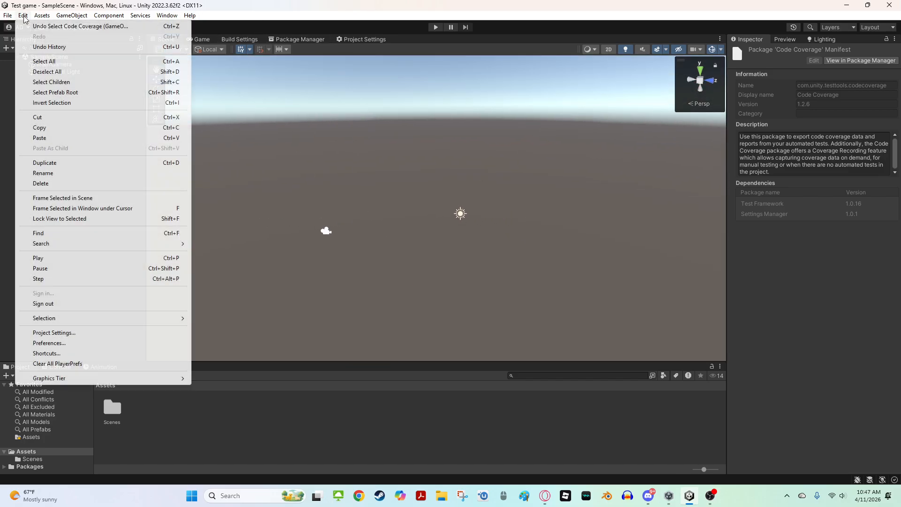
pyautogui.click(348, 150)
pyautogui.click(300, 38)
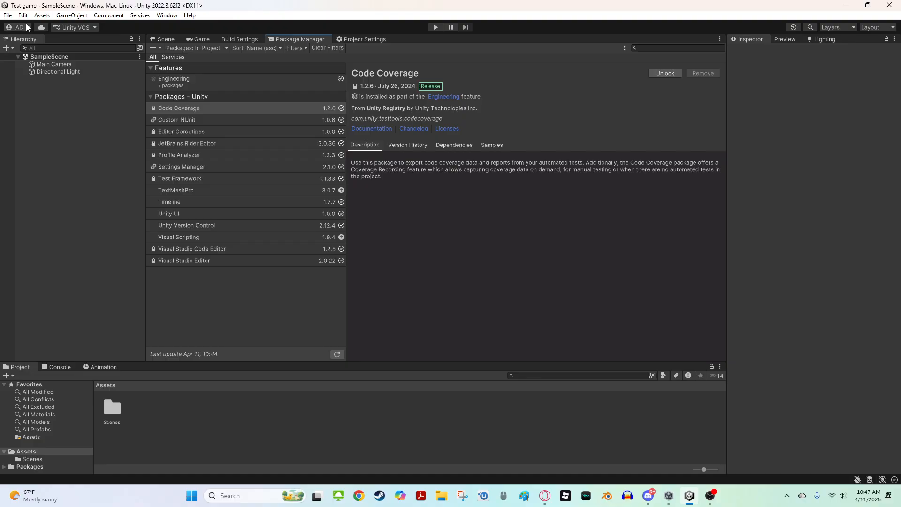
pyautogui.click(172, 38)
pyautogui.click(7, 16)
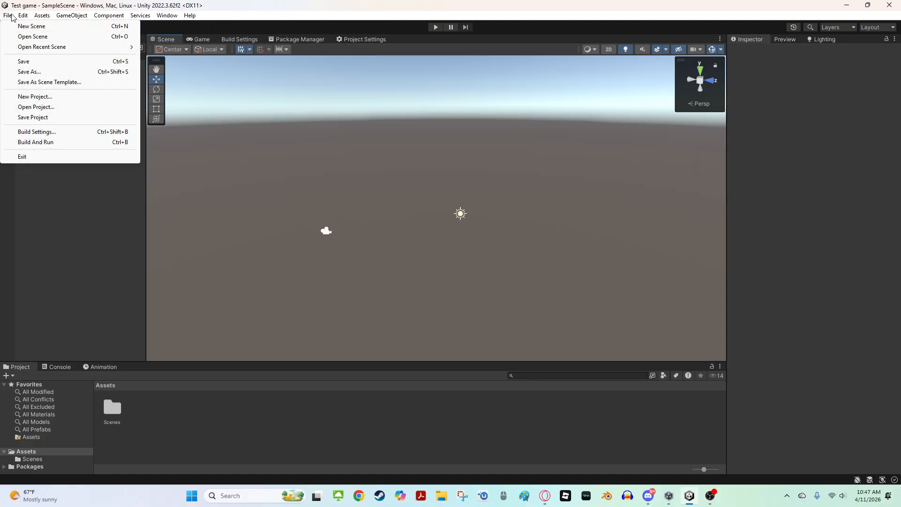
pyautogui.moveTo(23, 16)
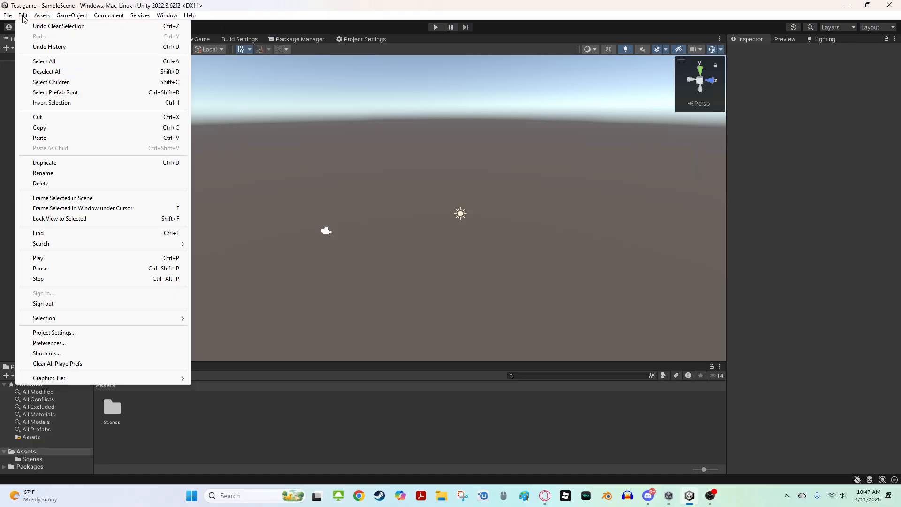
# Open Project Settings and install XR Plugin Management
pyautogui.click(73, 333)
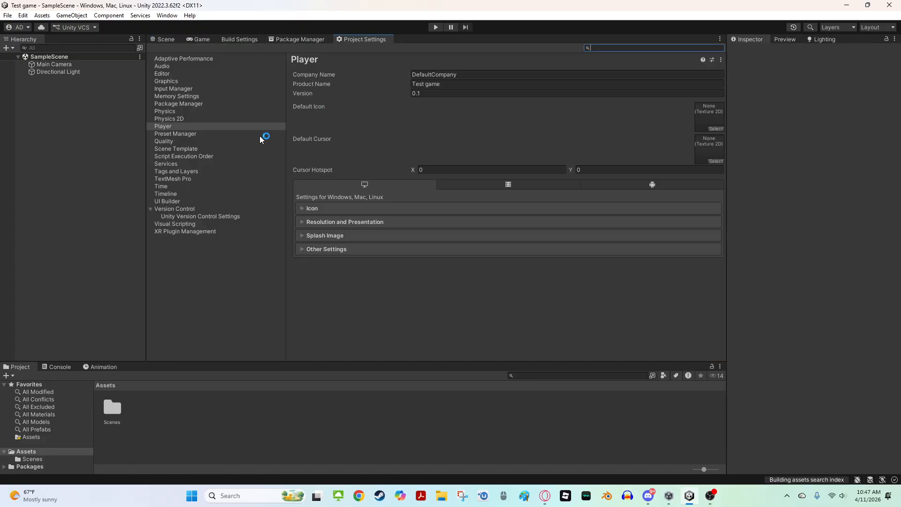
pyautogui.click(196, 232)
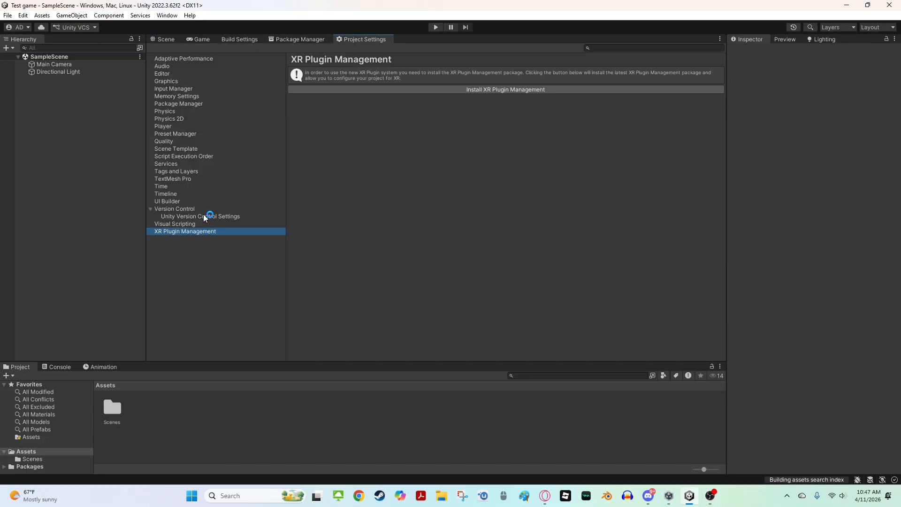
pyautogui.click(445, 88)
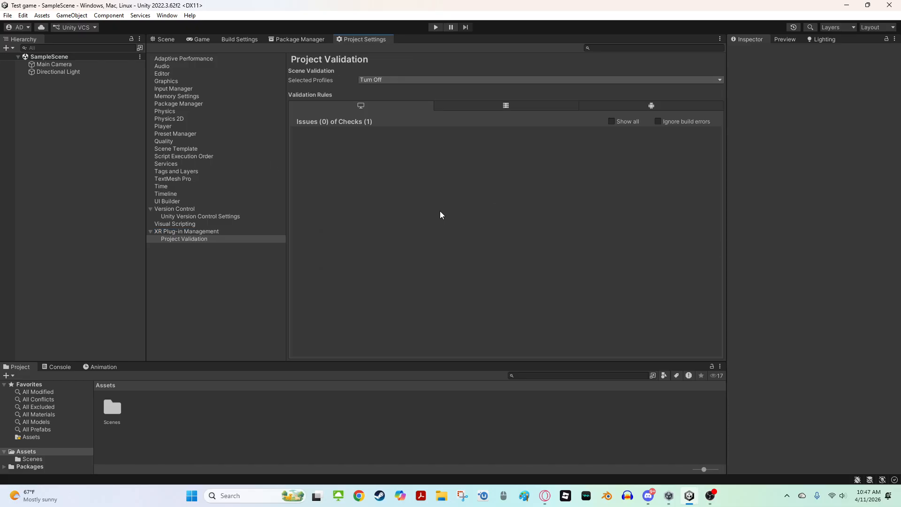
# Enable OpenXR as a plug-in provider in XR Plug-in Management
pyautogui.click(238, 216)
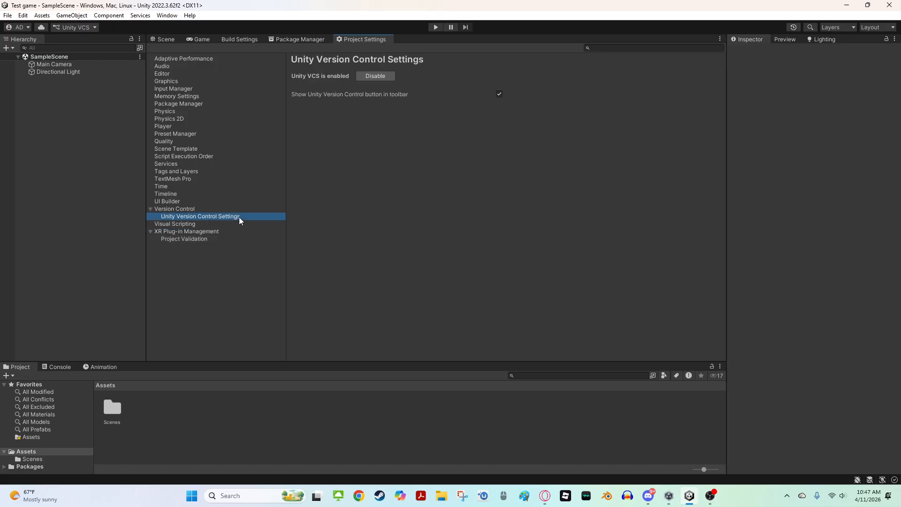
pyautogui.click(214, 231)
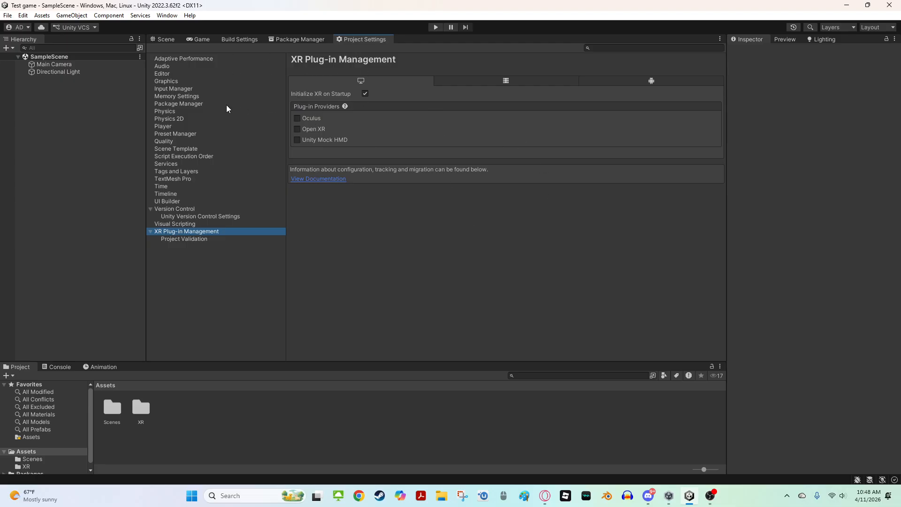
pyautogui.click(302, 131)
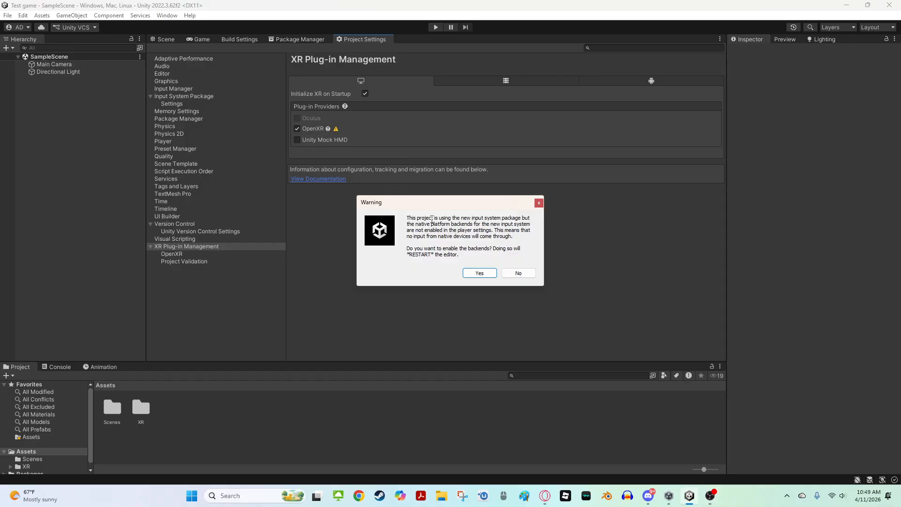
# Accept enabling the native platform backends for the new input system, restarting the editor
pyautogui.moveTo(408, 217); pyautogui.dragTo(533, 222)
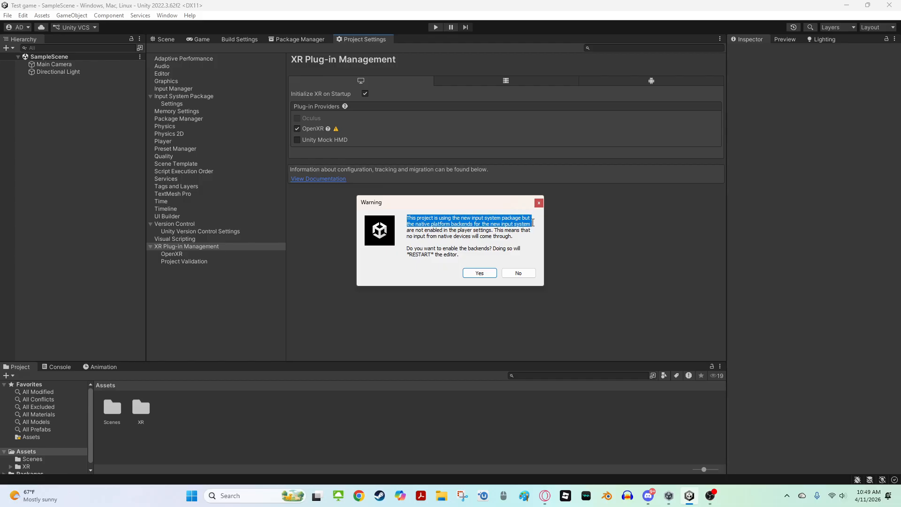
pyautogui.moveTo(533, 226); pyautogui.dragTo(533, 236)
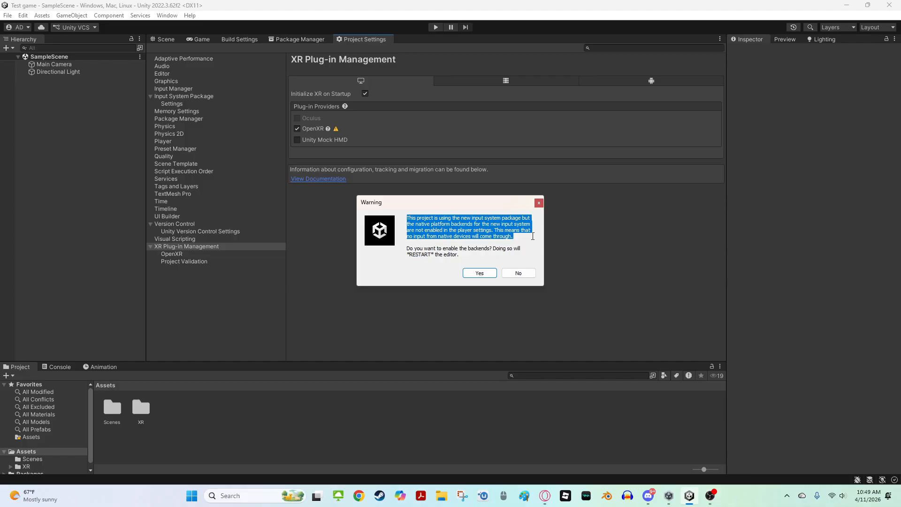
pyautogui.moveTo(533, 236); pyautogui.dragTo(530, 247)
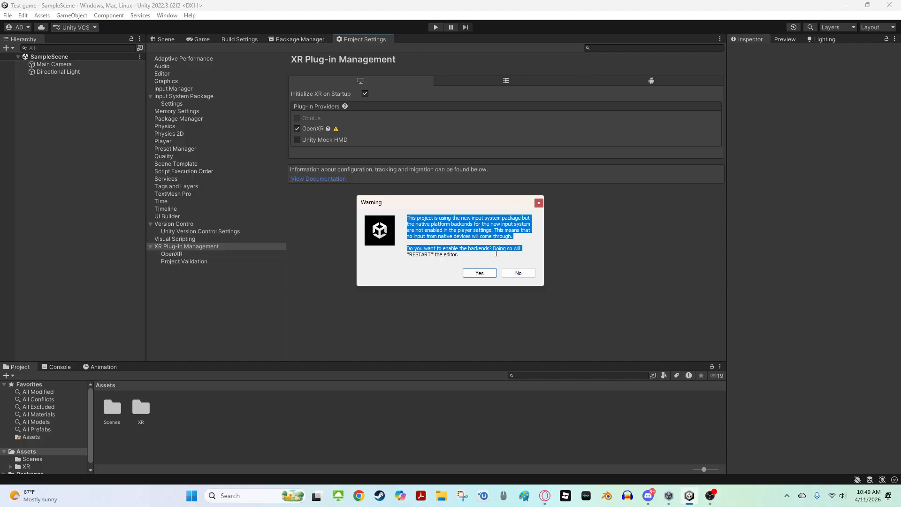
pyautogui.moveTo(409, 255); pyautogui.dragTo(436, 256)
pyautogui.click(480, 273)
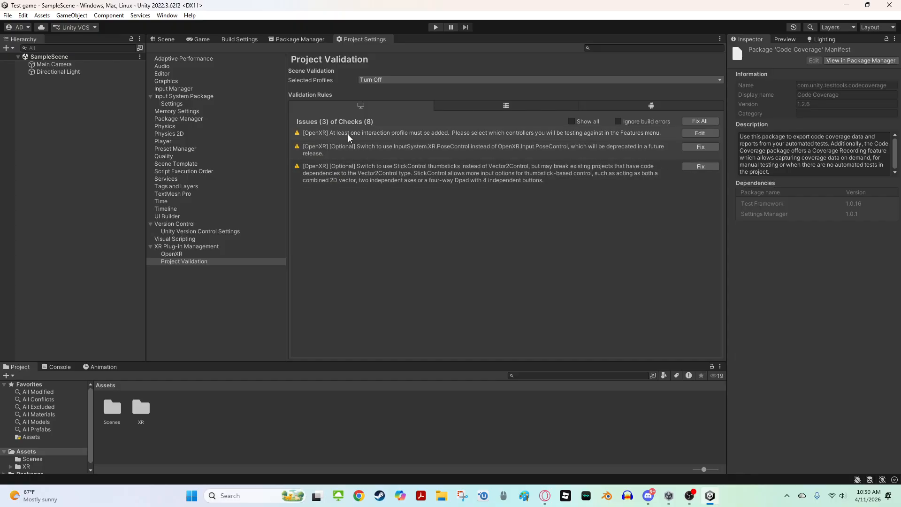
# Open the OpenXR settings from the interaction profile issue and set Render Mode to Multi-pass
pyautogui.click(707, 132)
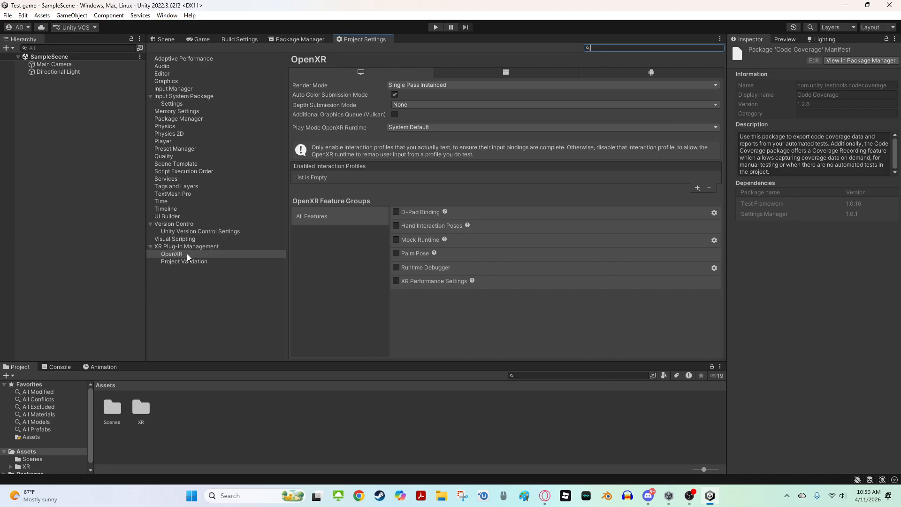
pyautogui.click(403, 85)
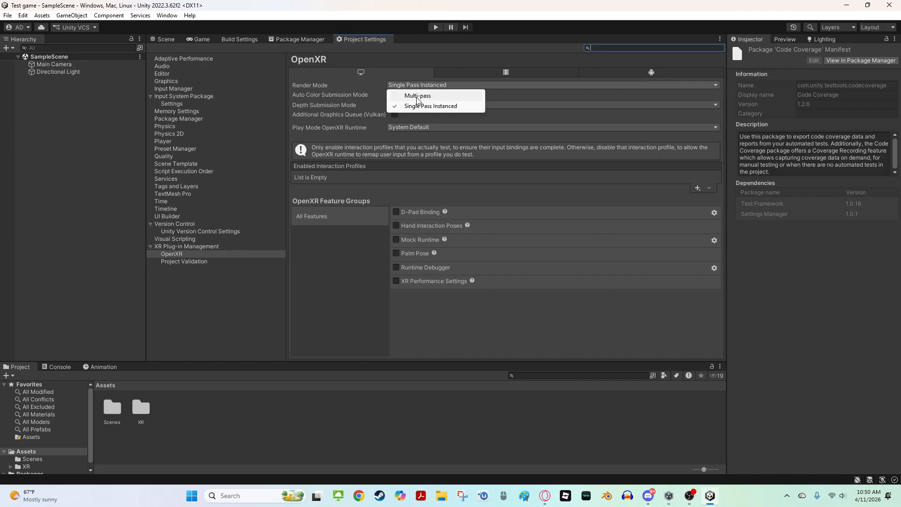
pyautogui.click(417, 97)
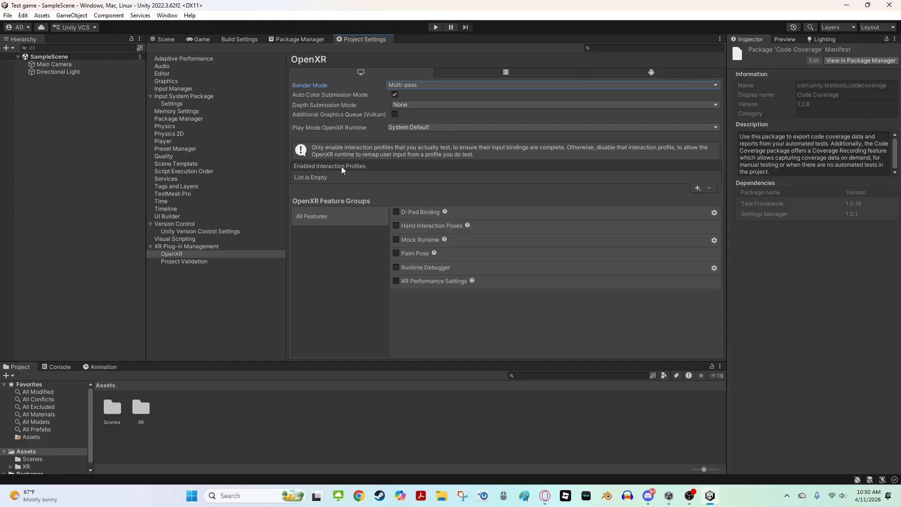
# Add the Valve Index and Oculus Touch controller interaction profiles to the desktop OpenXR settings
pyautogui.click(698, 188)
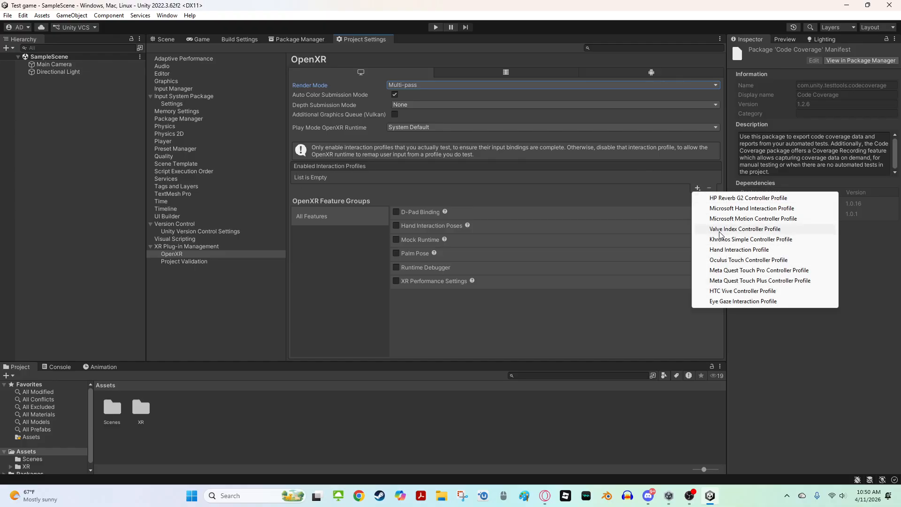
pyautogui.click(721, 229)
pyautogui.click(697, 188)
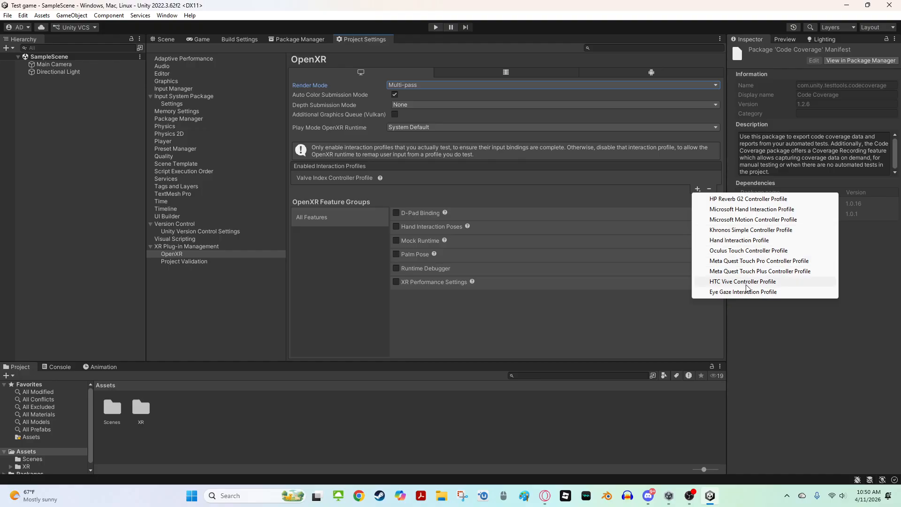
pyautogui.click(738, 251)
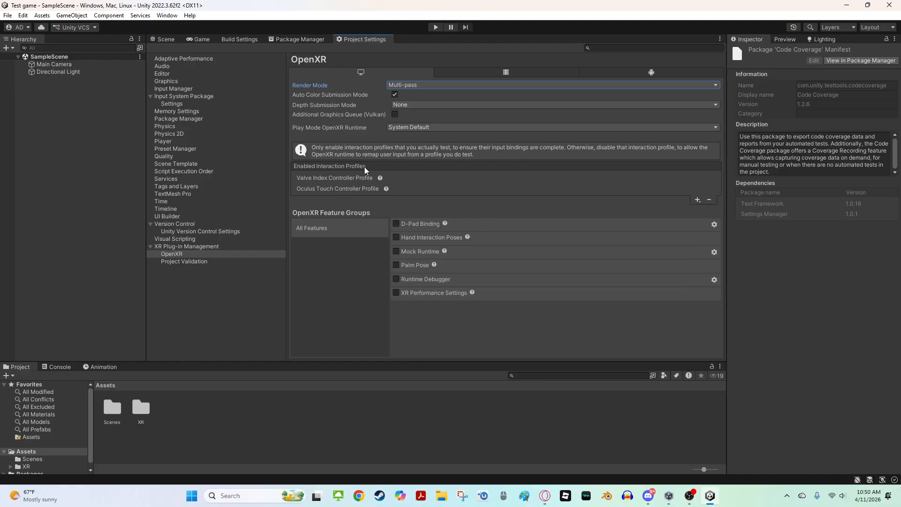
# For the Android platform, set OpenXR Render Mode to Multi-pass and add the Oculus Touch Controller Profile
pyautogui.click(641, 69)
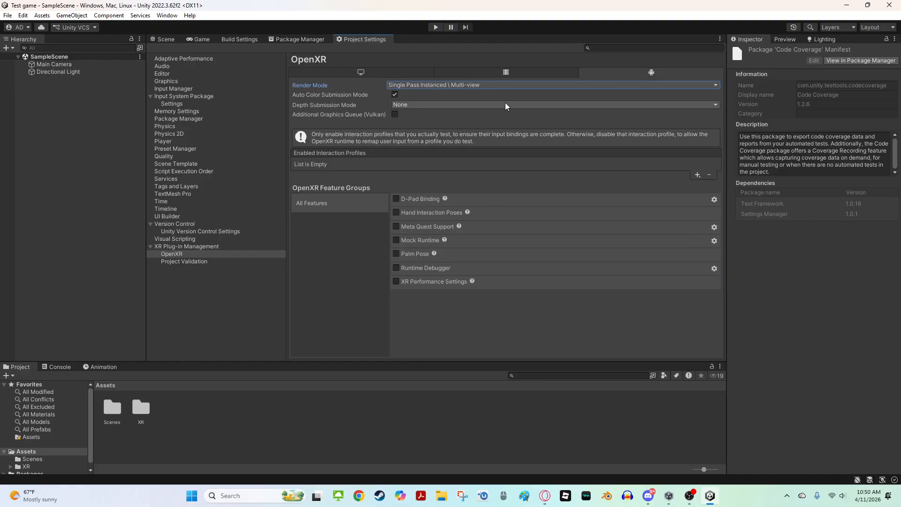
pyautogui.click(502, 85)
pyautogui.click(490, 96)
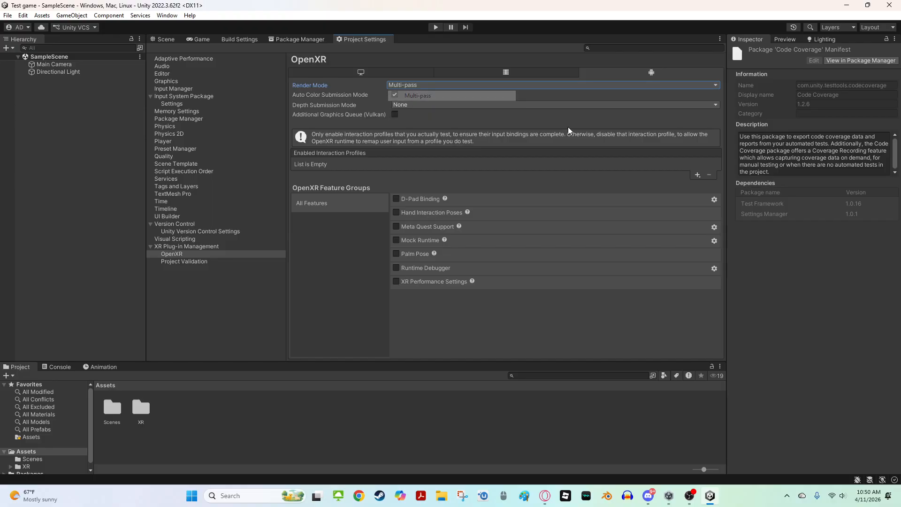
pyautogui.click(697, 174)
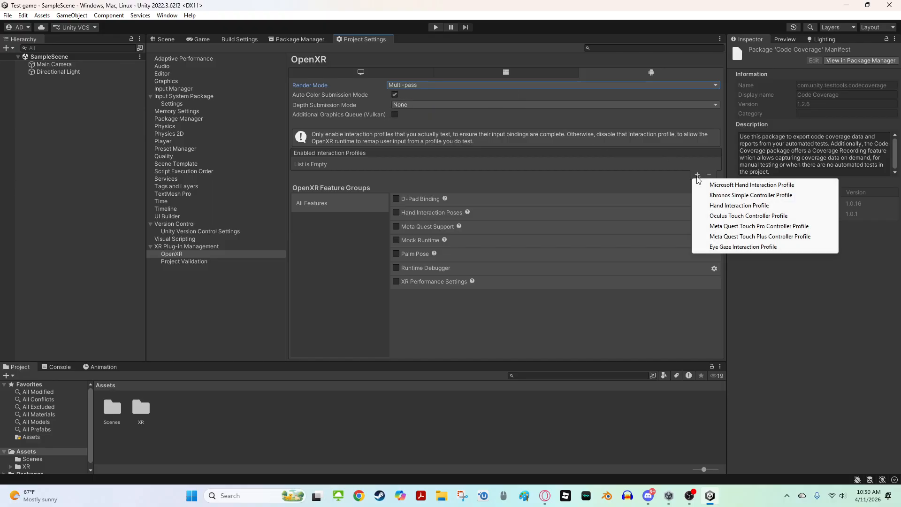
pyautogui.click(715, 216)
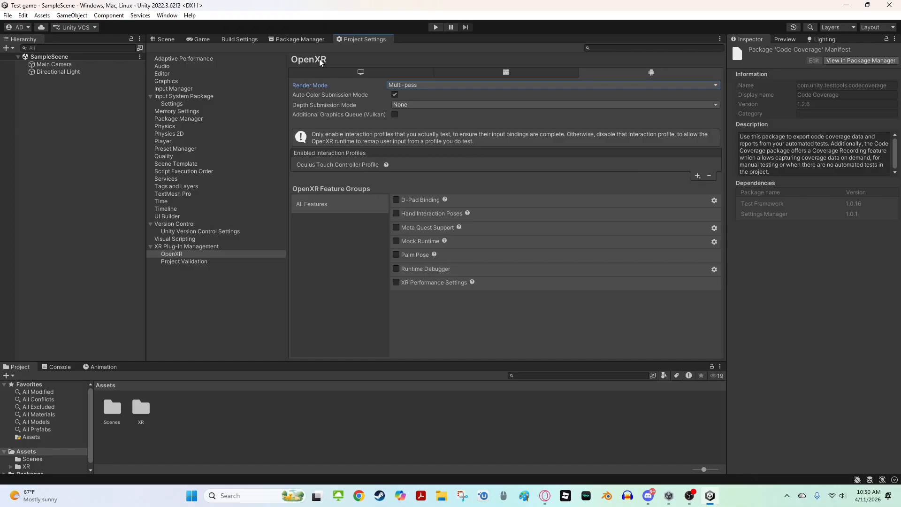
# Enable the Oculus plug-in provider for the Android platform in XR Plug-in Management
pyautogui.click(358, 70)
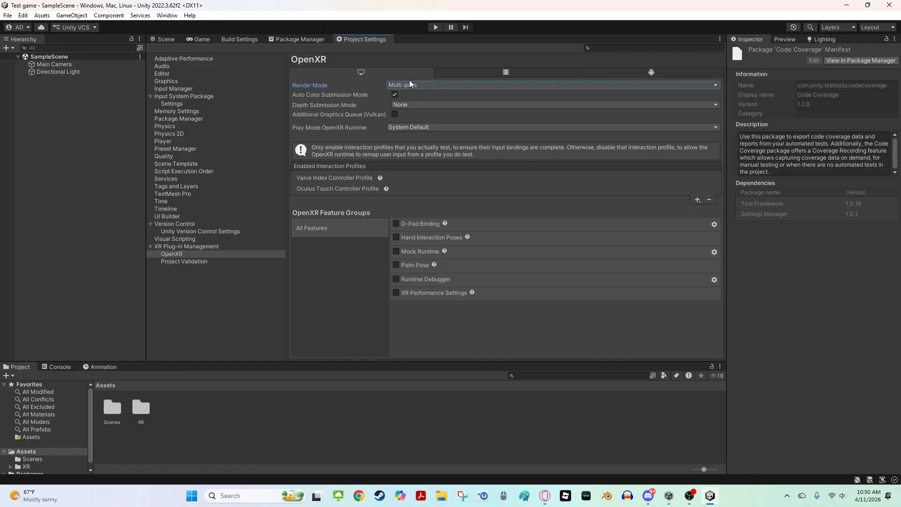
pyautogui.click(641, 71)
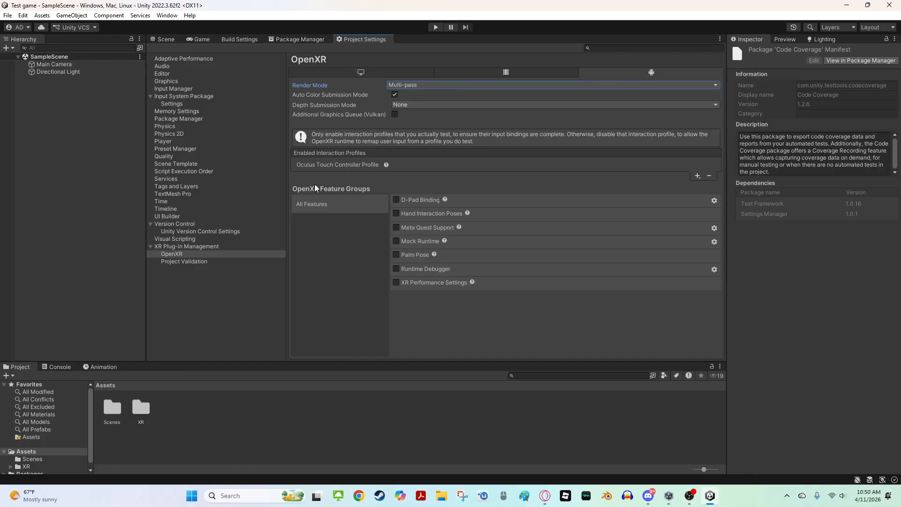
pyautogui.click(330, 71)
pyautogui.click(199, 246)
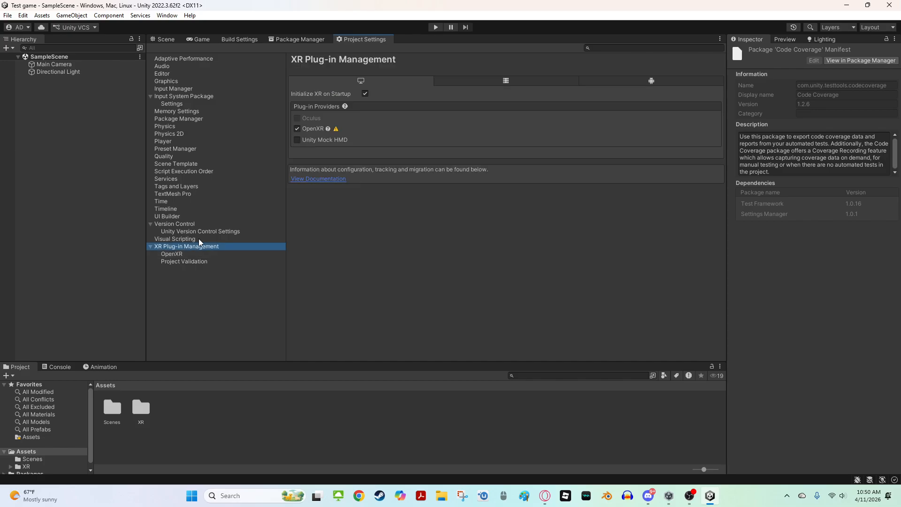
pyautogui.click(627, 81)
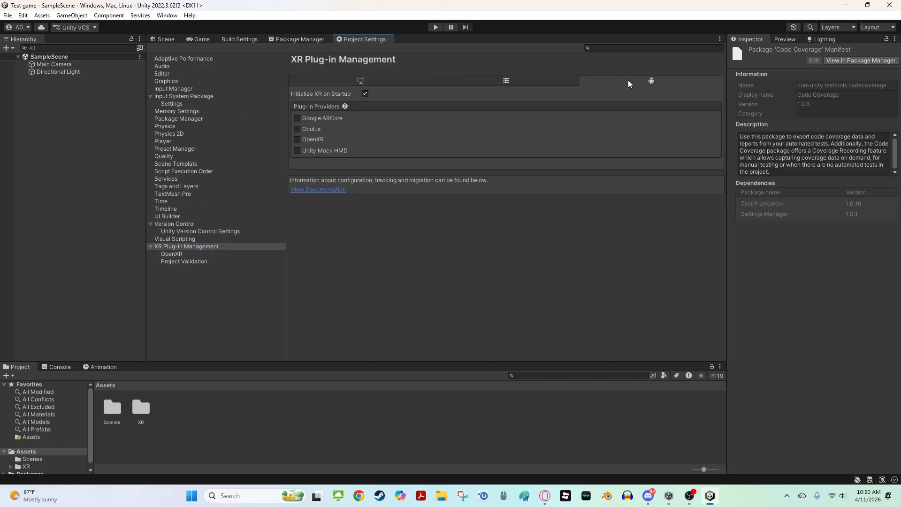
pyautogui.click(301, 133)
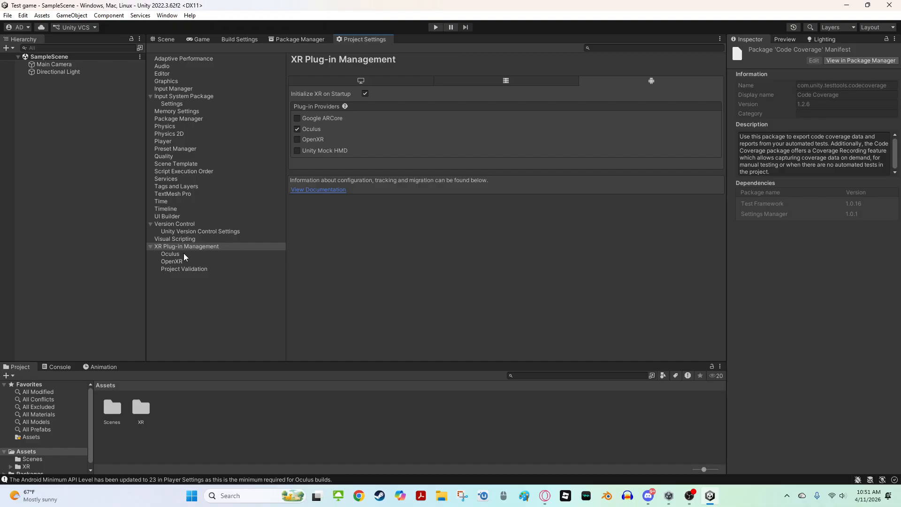
# Open the Oculus settings for Android and set Stereo Rendering Mode to Multi Pass
pyautogui.click(165, 254)
pyautogui.click(380, 71)
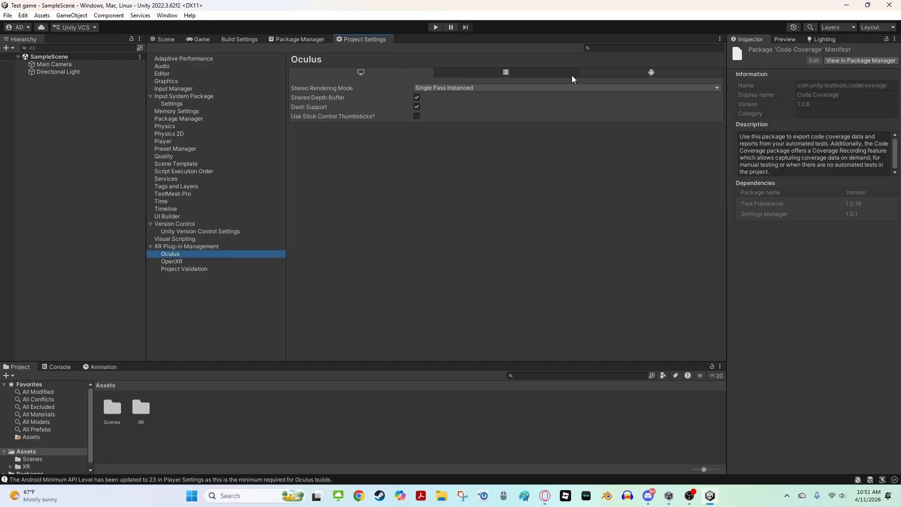
pyautogui.click(652, 74)
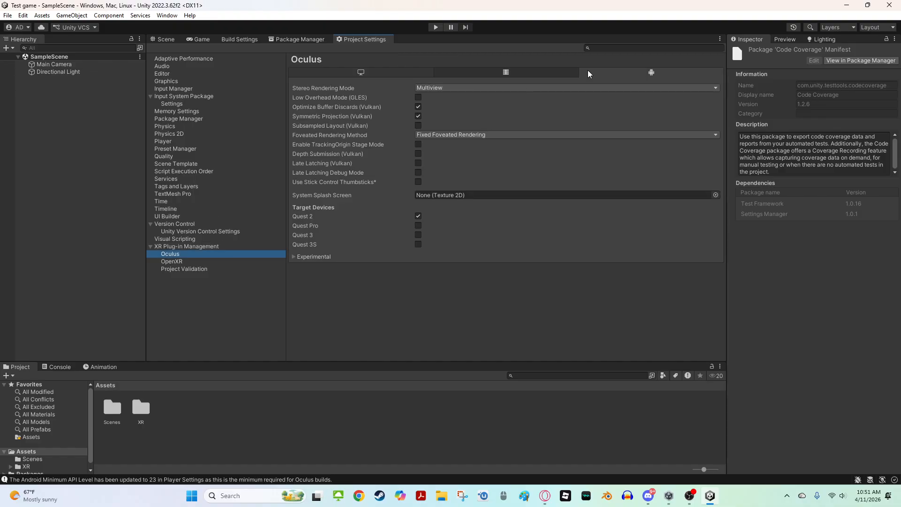
pyautogui.click(458, 89)
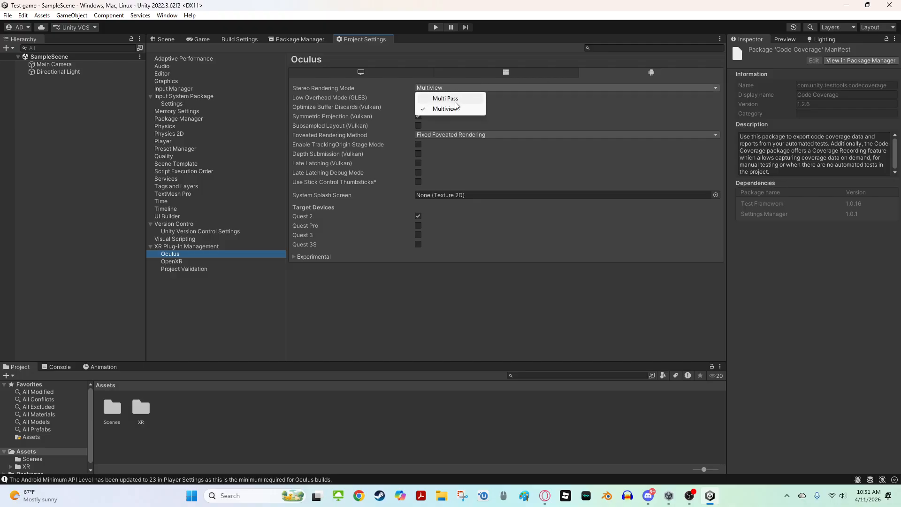
pyautogui.click(454, 99)
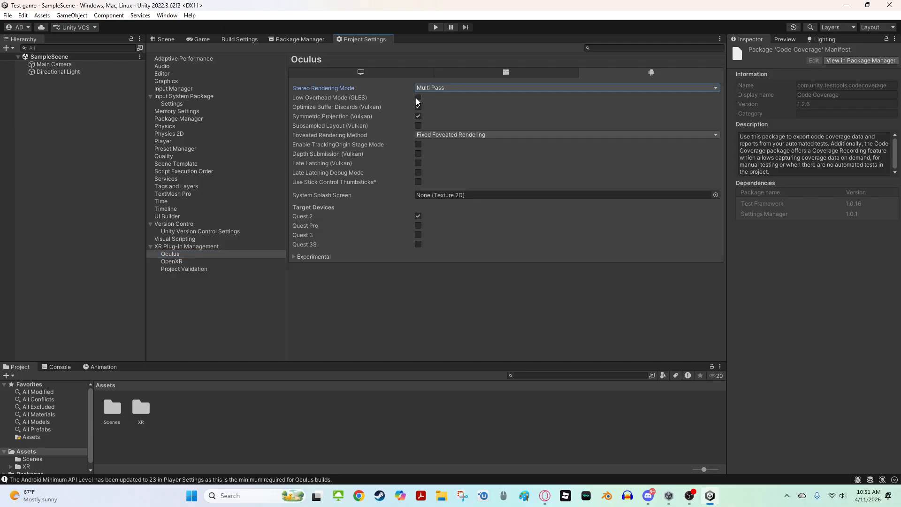
# Enable Low Overhead Mode (GLES) and add Quest Pro and Quest 3 as Oculus target devices
pyautogui.click(417, 99)
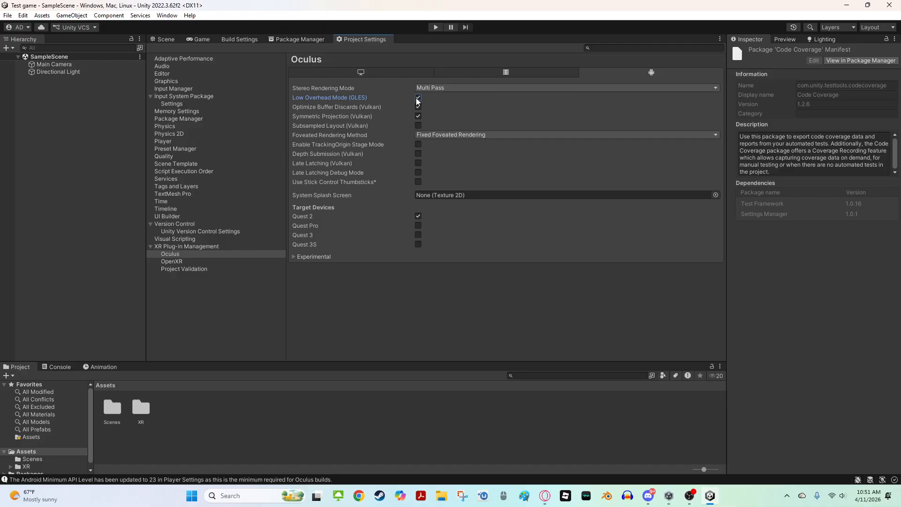
pyautogui.click(418, 227)
pyautogui.click(418, 236)
# Set the desktop Oculus Stereo Rendering Mode to Multi Pass
pyautogui.click(373, 74)
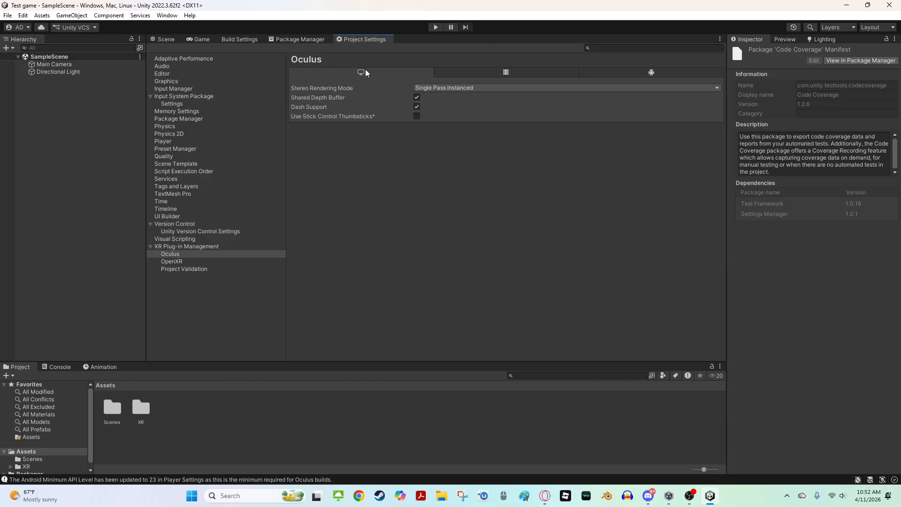
pyautogui.click(451, 88)
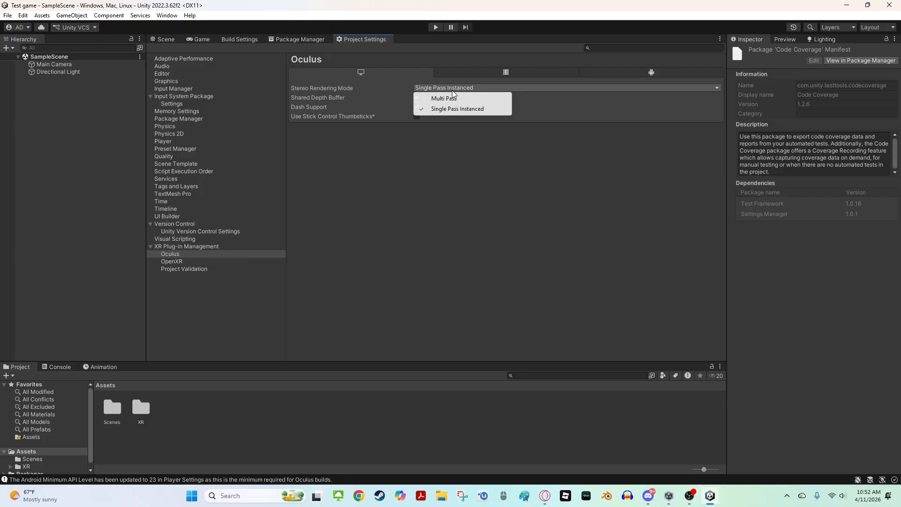
pyautogui.click(453, 96)
pyautogui.click(457, 91)
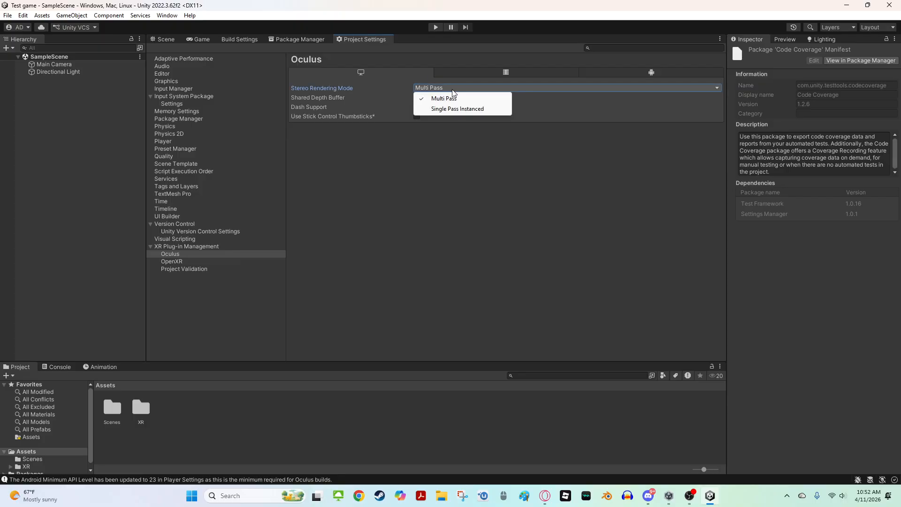
pyautogui.click(451, 83)
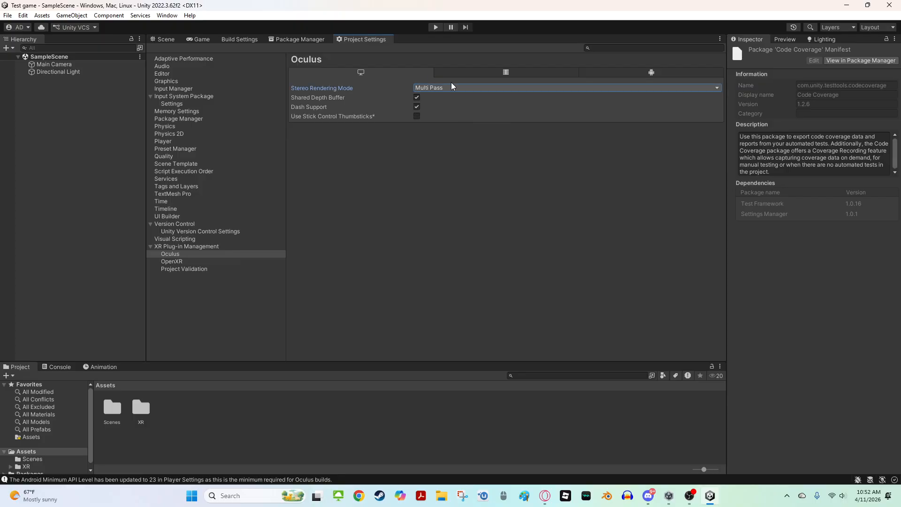
# Open the Package Manager and list the Unity Registry packages
pyautogui.click(188, 245)
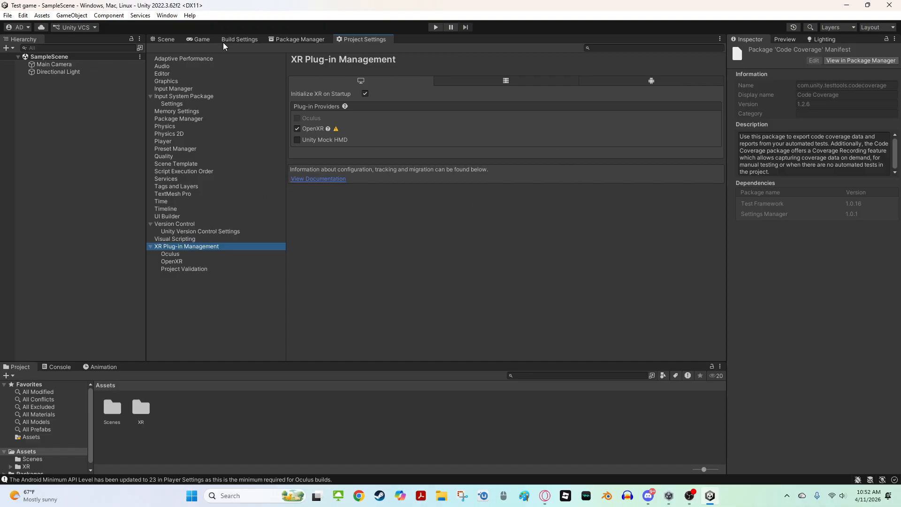
pyautogui.click(278, 39)
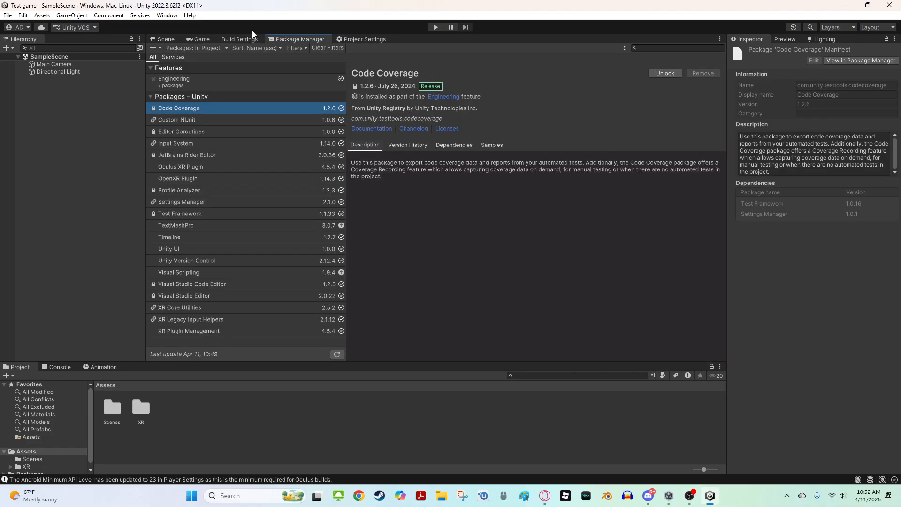
pyautogui.click(165, 39)
pyautogui.click(23, 15)
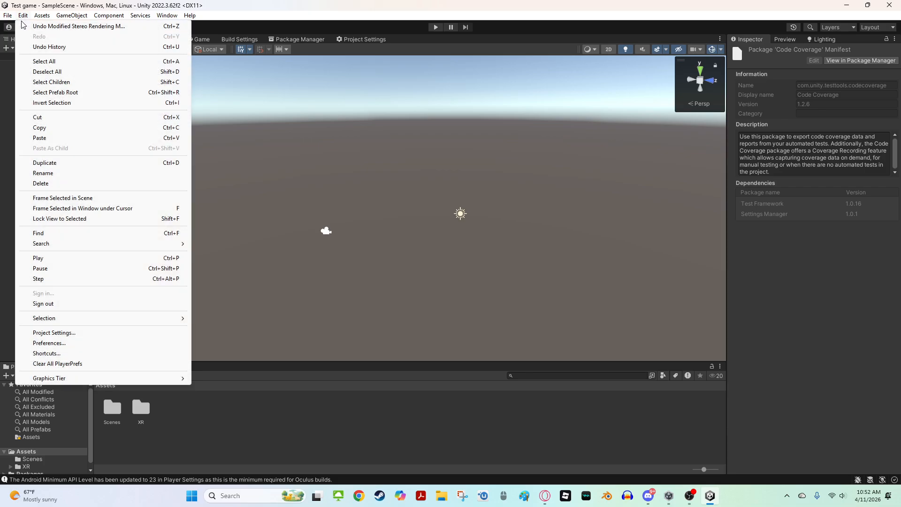
pyautogui.moveTo(6, 16)
pyautogui.moveTo(165, 16)
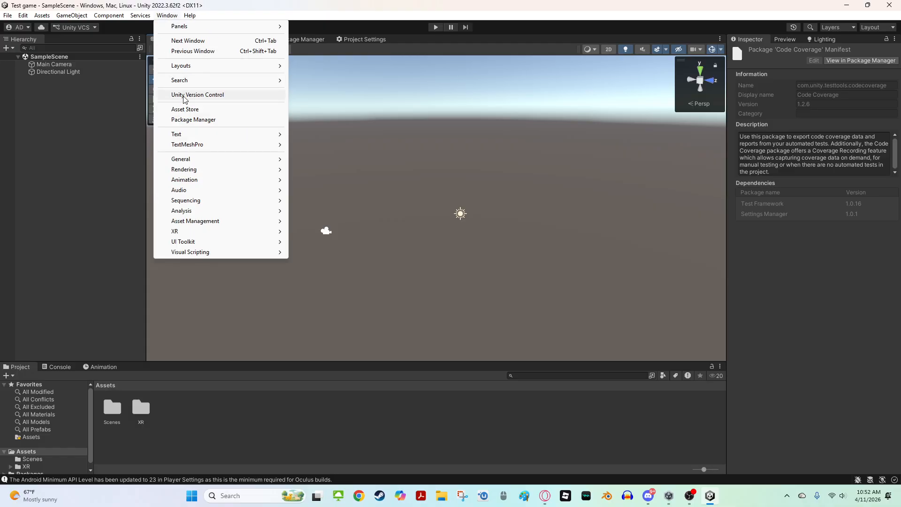
pyautogui.click(185, 119)
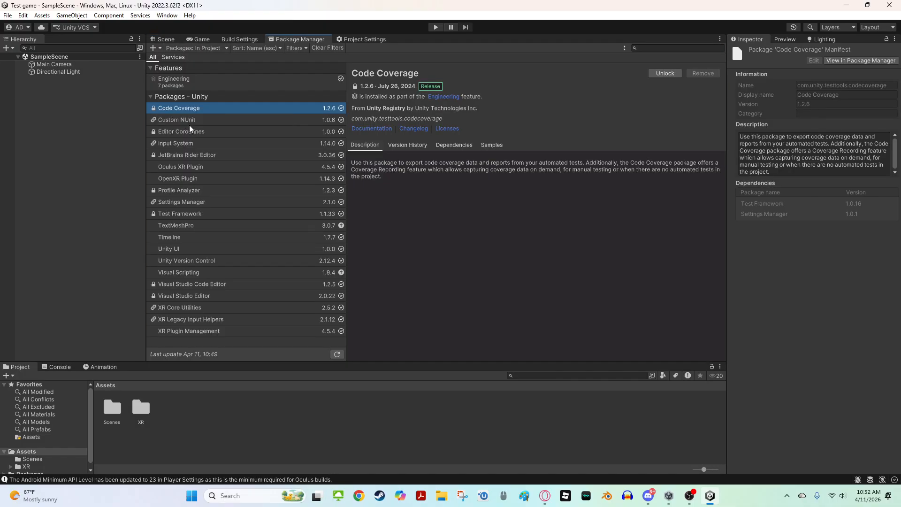
pyautogui.click(198, 48)
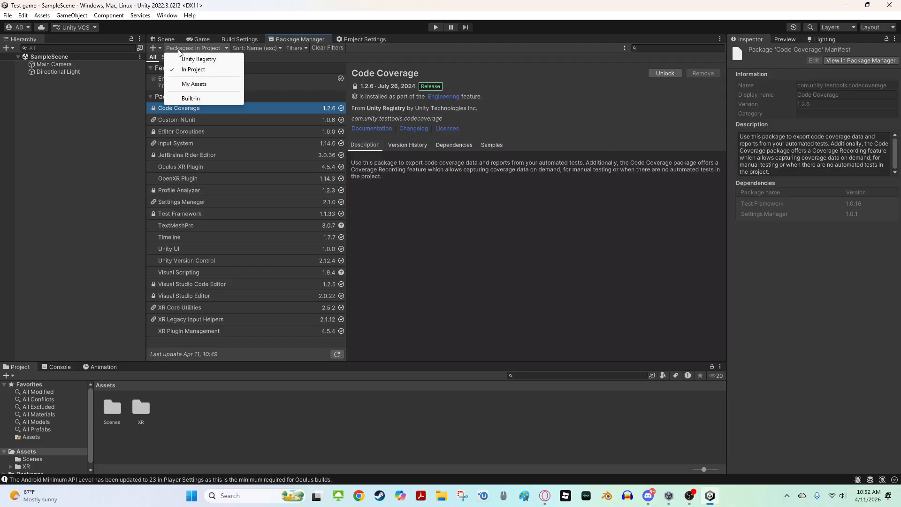
pyautogui.click(187, 62)
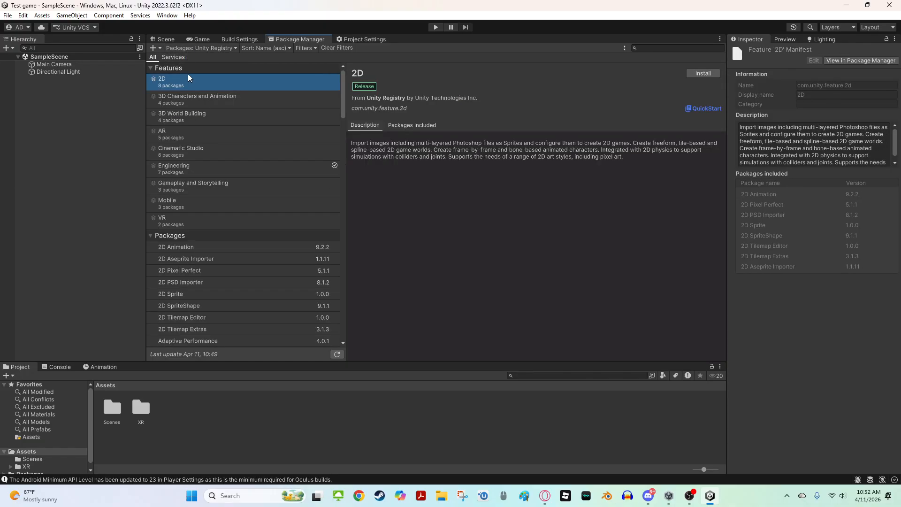
# Install the XR Interaction Toolkit package from the registry
pyautogui.scroll(-4, 303, 162)
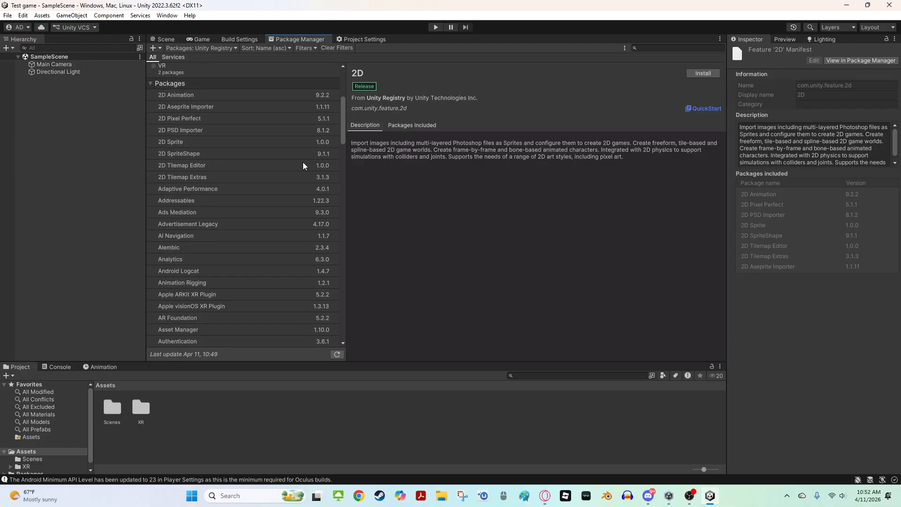
pyautogui.scroll(-10, 313, 131)
pyautogui.scroll(-10, 315, 128)
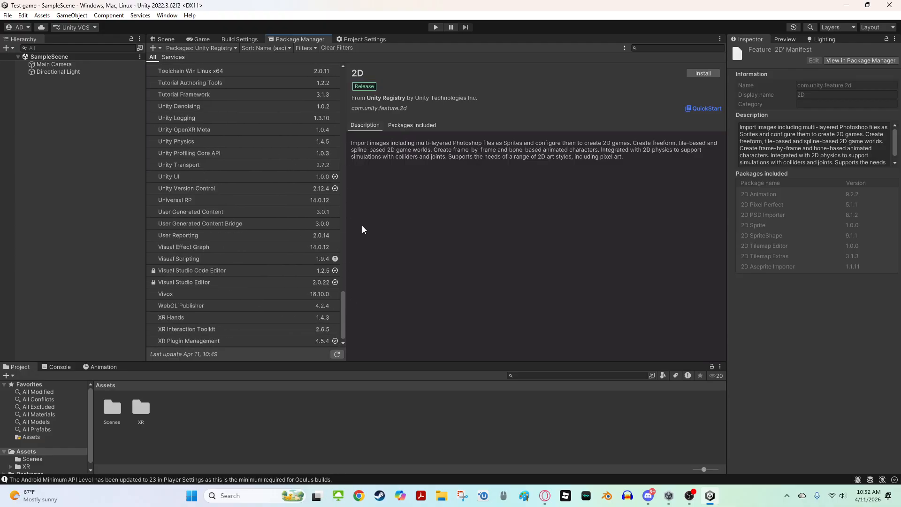
pyautogui.moveTo(343, 332); pyautogui.dragTo(324, 368)
pyautogui.click(201, 330)
pyautogui.click(694, 73)
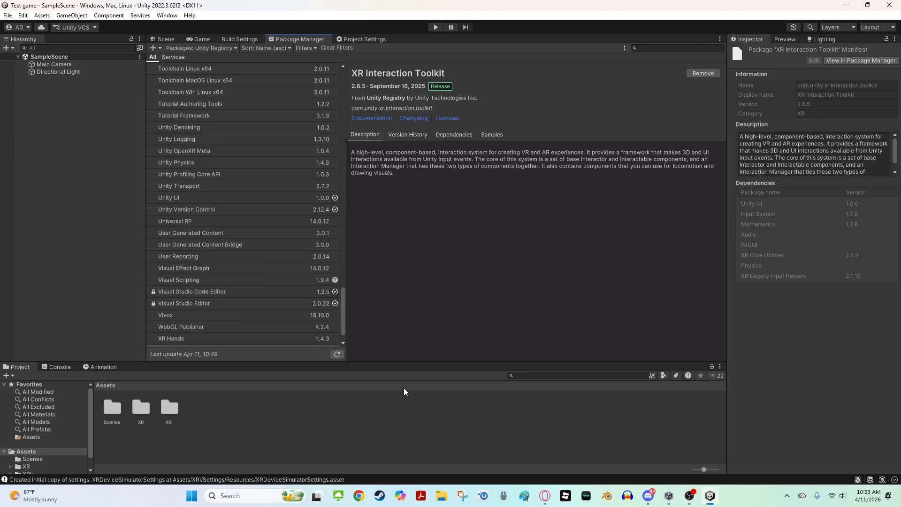
# Import the Starter Assets sample of the XR Interaction Toolkit and return to the Scene view
pyautogui.click(494, 135)
pyautogui.click(704, 155)
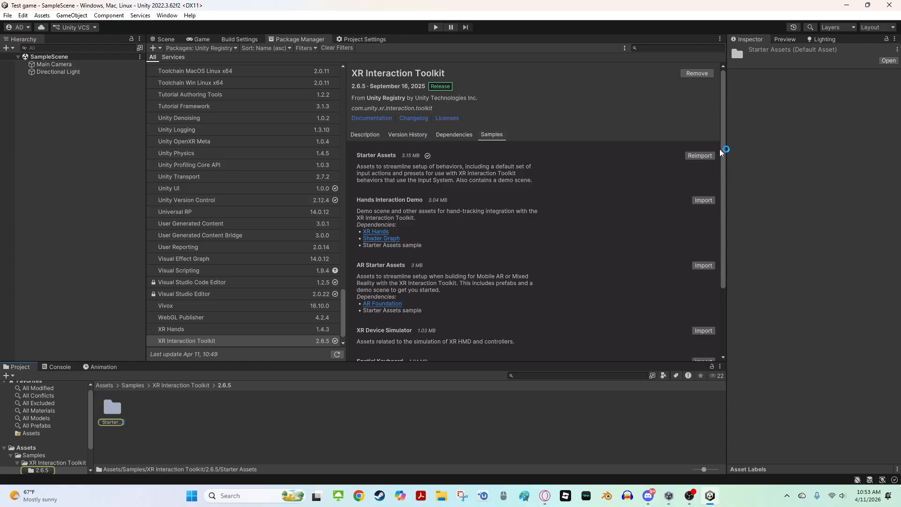
pyautogui.click(167, 40)
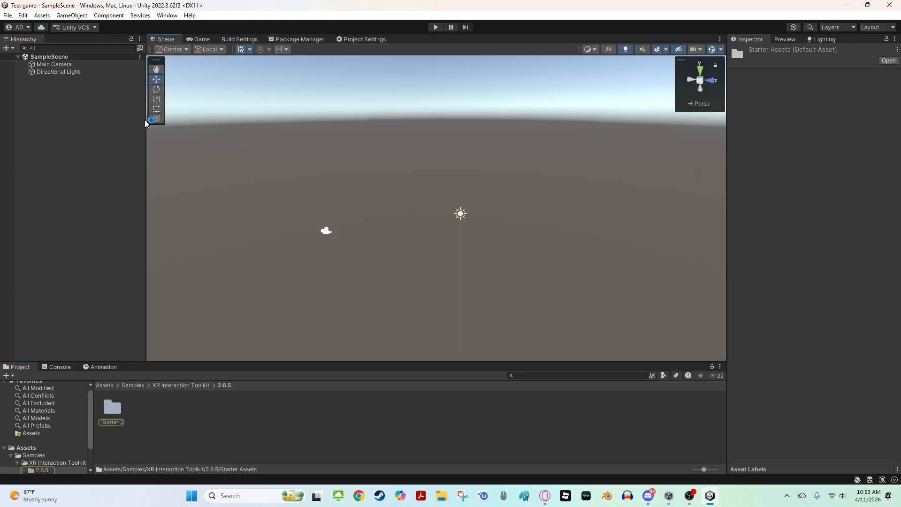
# Open the imported Starter Assets Presets folder in the Project window
pyautogui.click(109, 413)
pyautogui.doubleClick(112, 406)
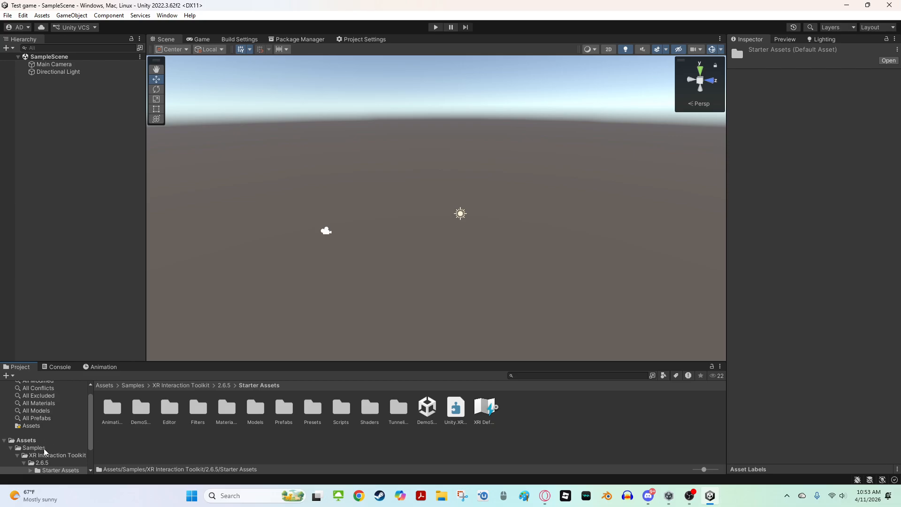
pyautogui.doubleClick(312, 408)
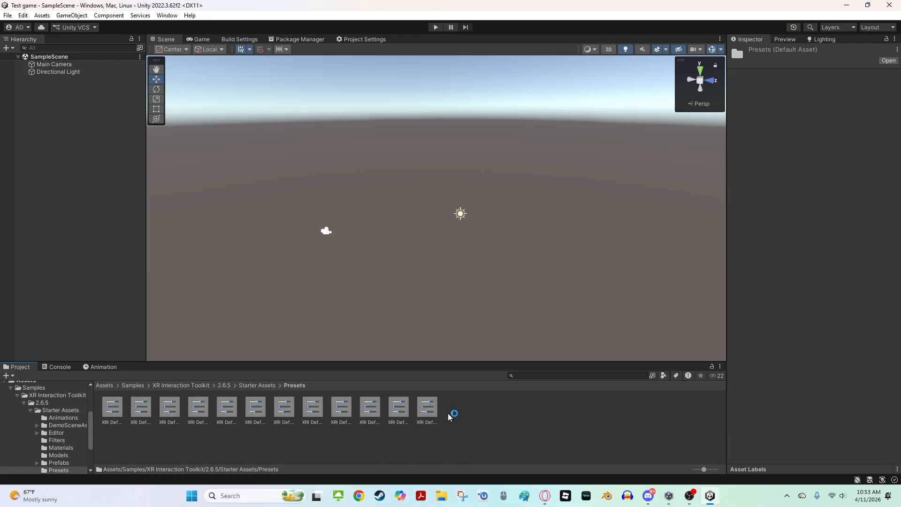
# Add the Starter Assets continuous move, continuous turn, gaze and left-hand presets as defaults for their component types
pyautogui.click(112, 409)
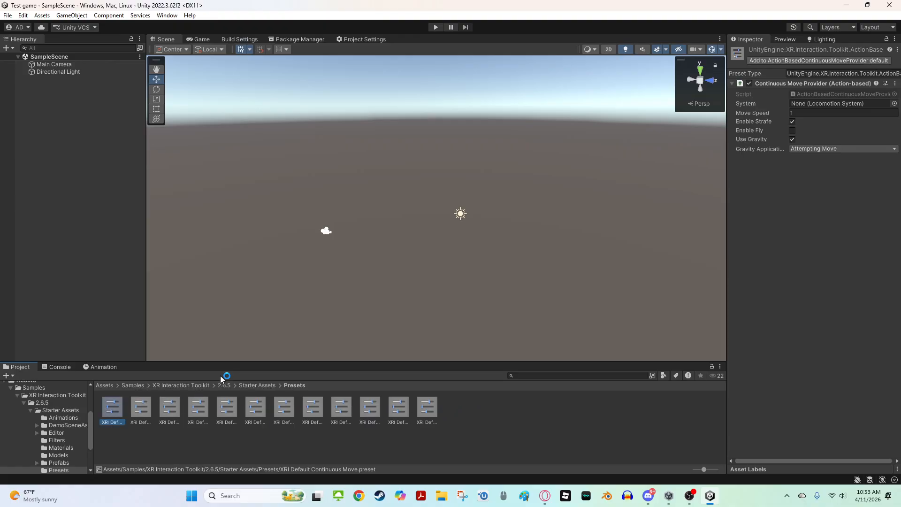
pyautogui.click(141, 408)
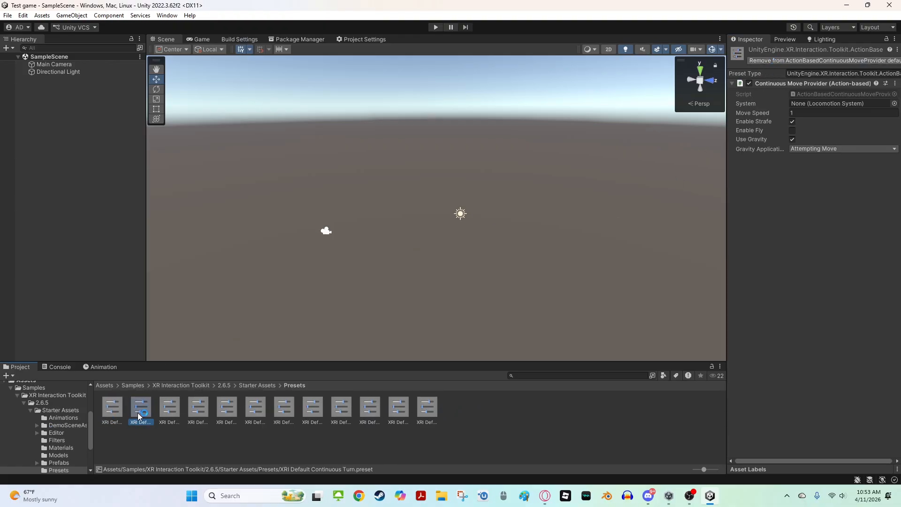
pyautogui.click(169, 408)
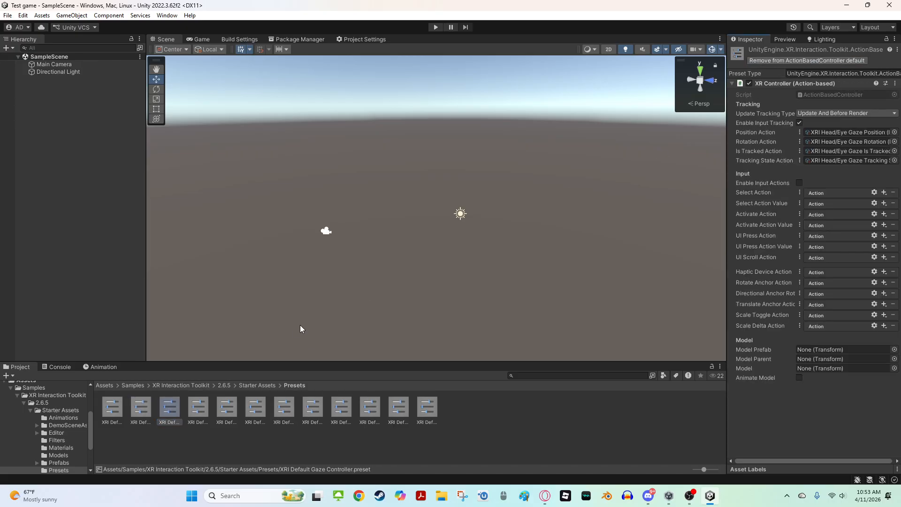
pyautogui.click(198, 407)
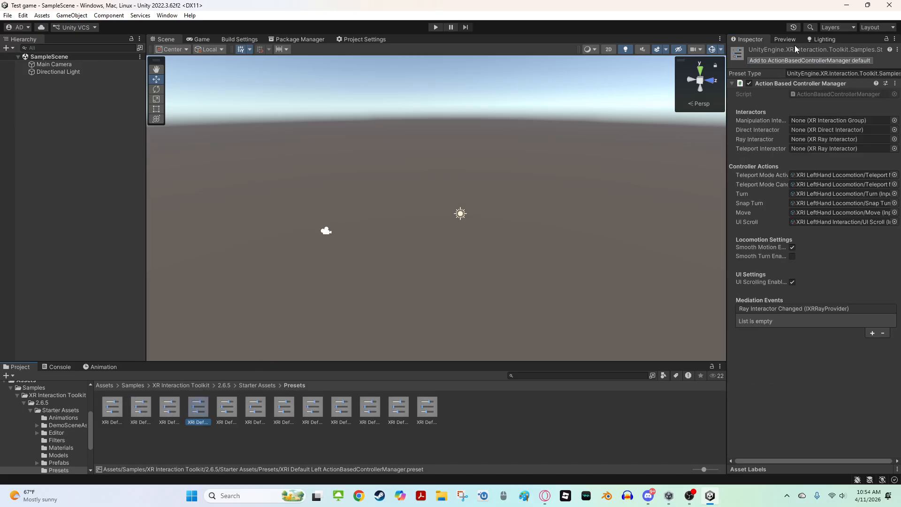
pyautogui.click(227, 408)
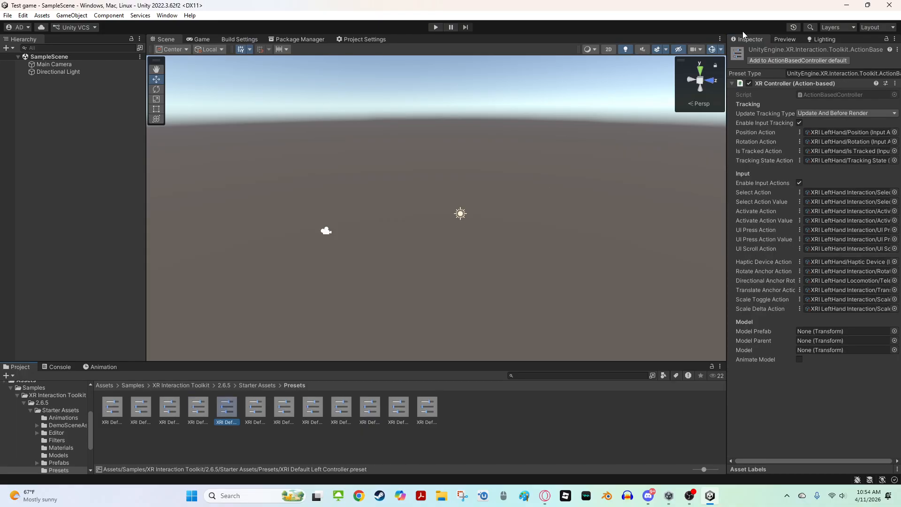
pyautogui.click(259, 404)
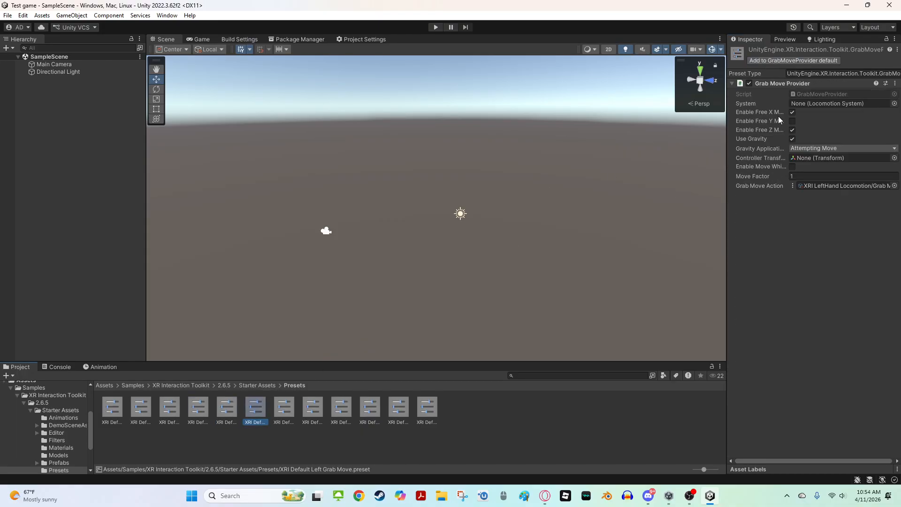
pyautogui.click(276, 415)
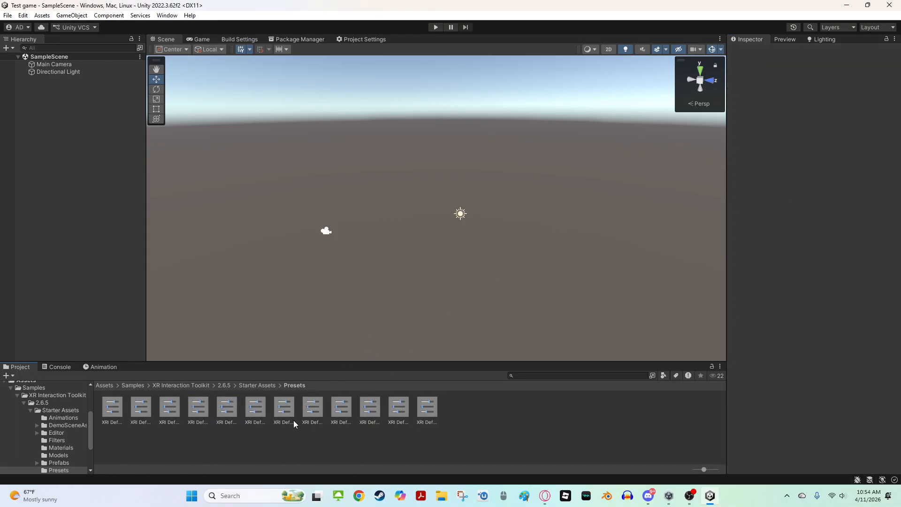
# Add the right-hand, snap turn, screen space controller and UI input module presets as defaults for their component types
pyautogui.click(312, 409)
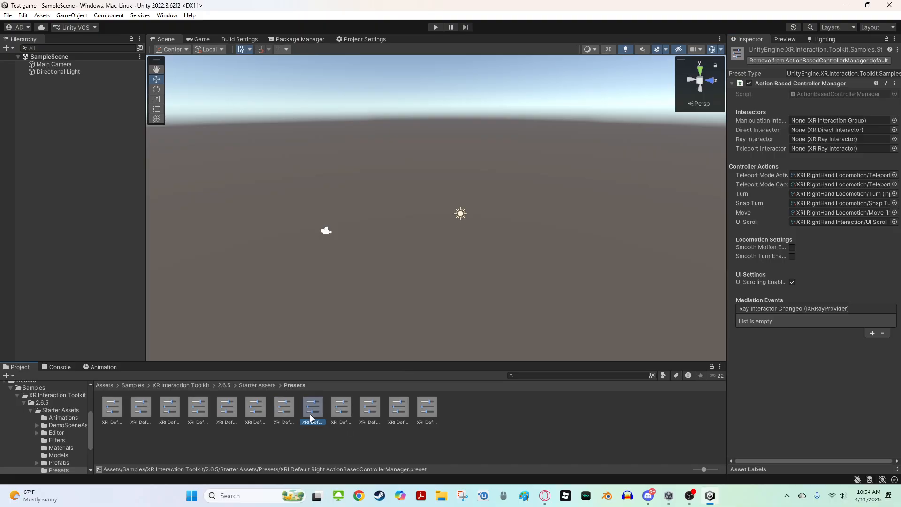
pyautogui.click(341, 407)
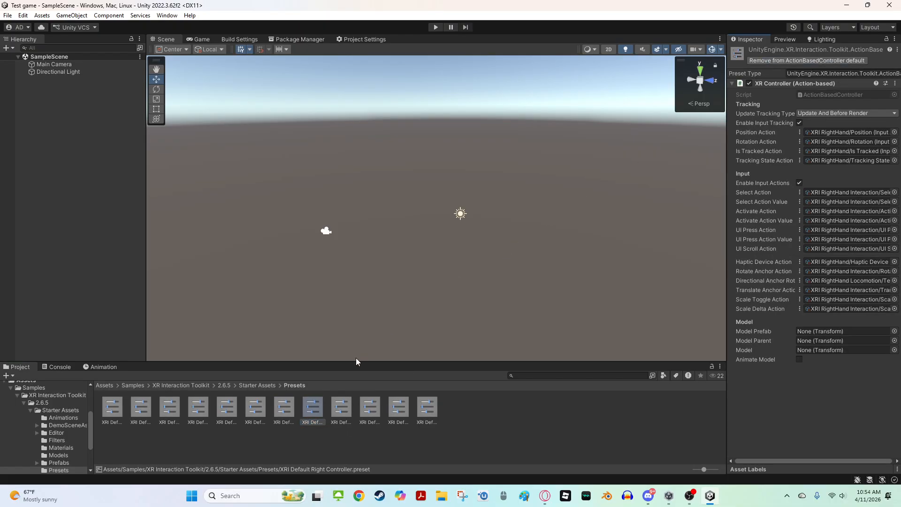
pyautogui.click(830, 60)
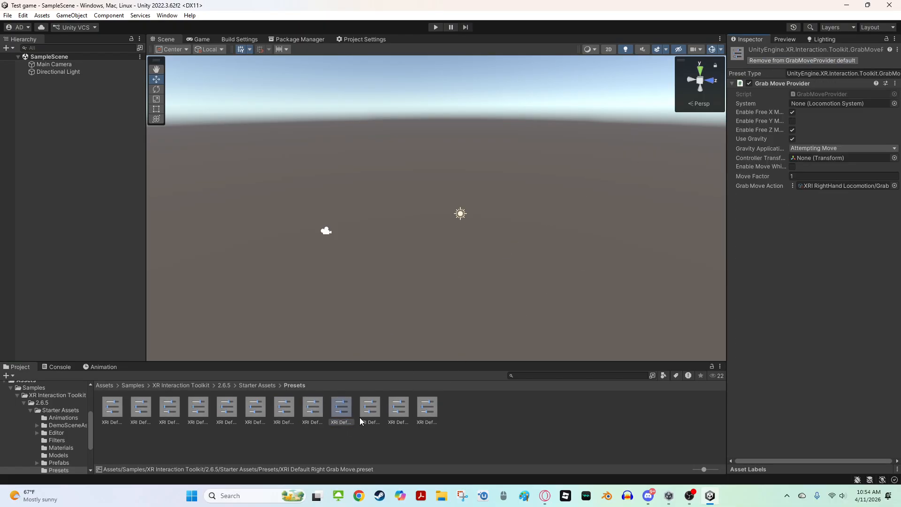
pyautogui.click(373, 404)
pyautogui.click(801, 60)
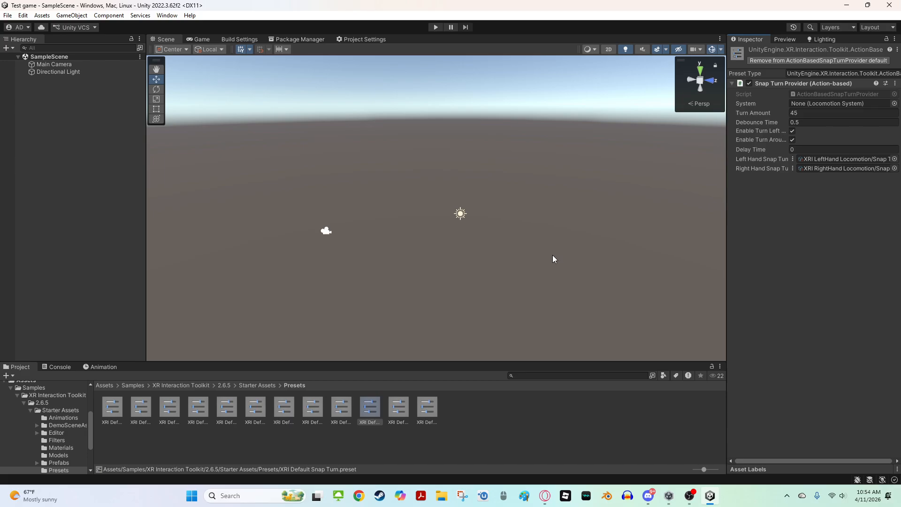
pyautogui.click(396, 410)
pyautogui.click(803, 61)
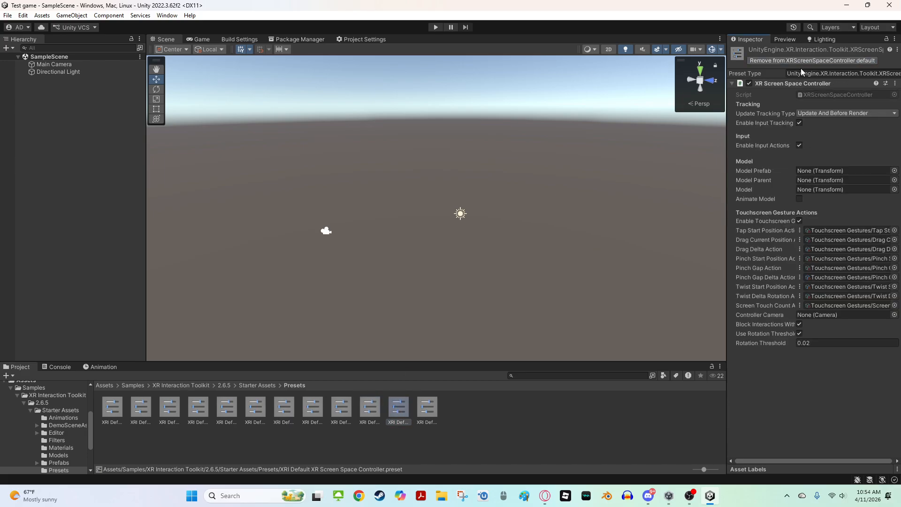
pyautogui.click(427, 408)
pyautogui.click(798, 60)
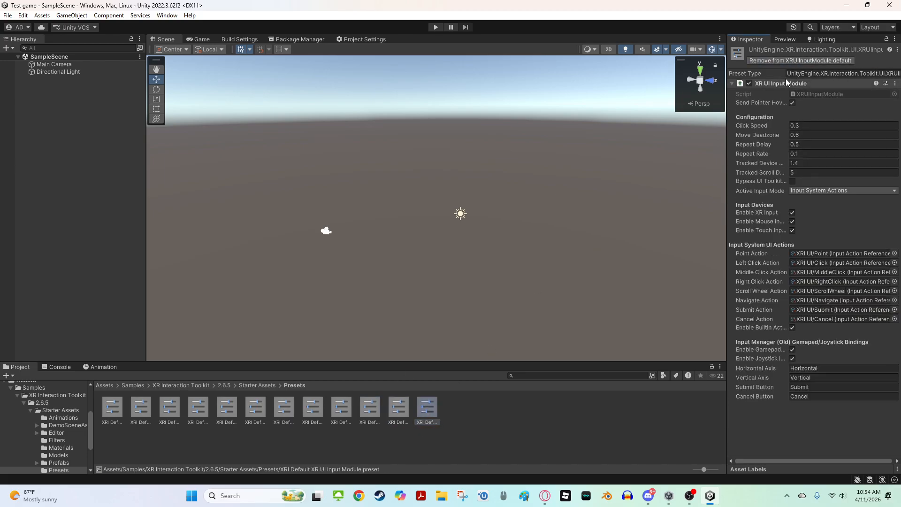
pyautogui.click(181, 407)
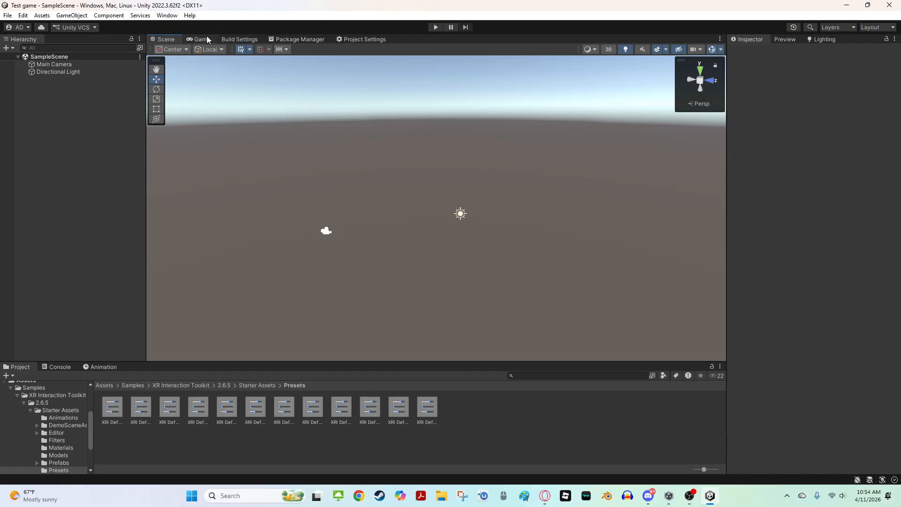
# Open the Preset Manager page of the Project Settings
pyautogui.click(274, 41)
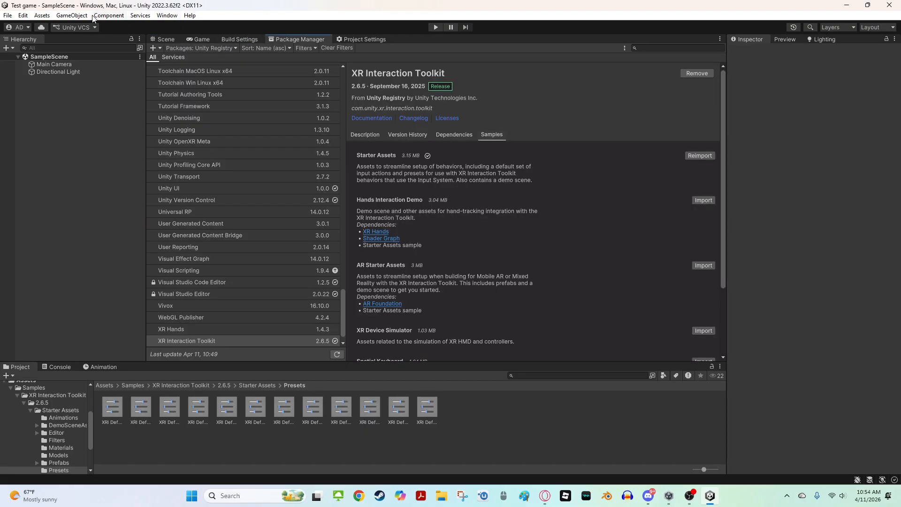
pyautogui.click(22, 16)
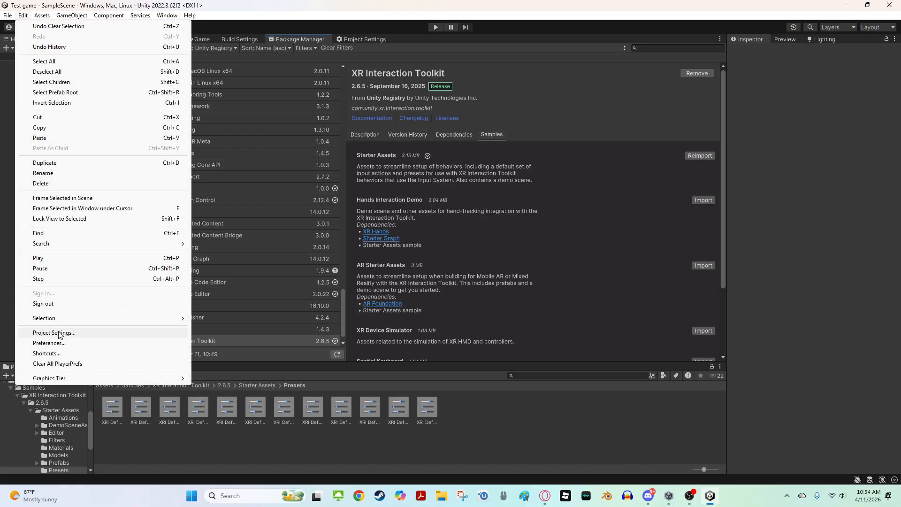
pyautogui.click(365, 40)
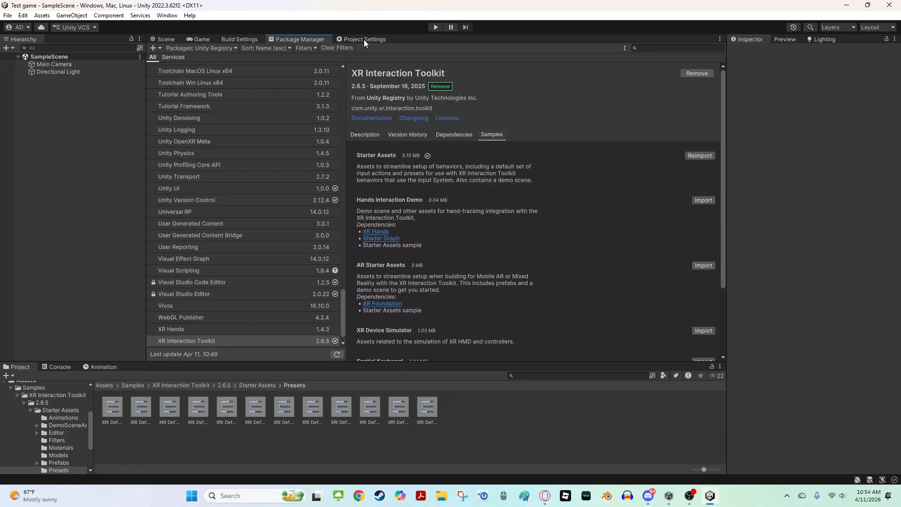
pyautogui.doubleClick(364, 40)
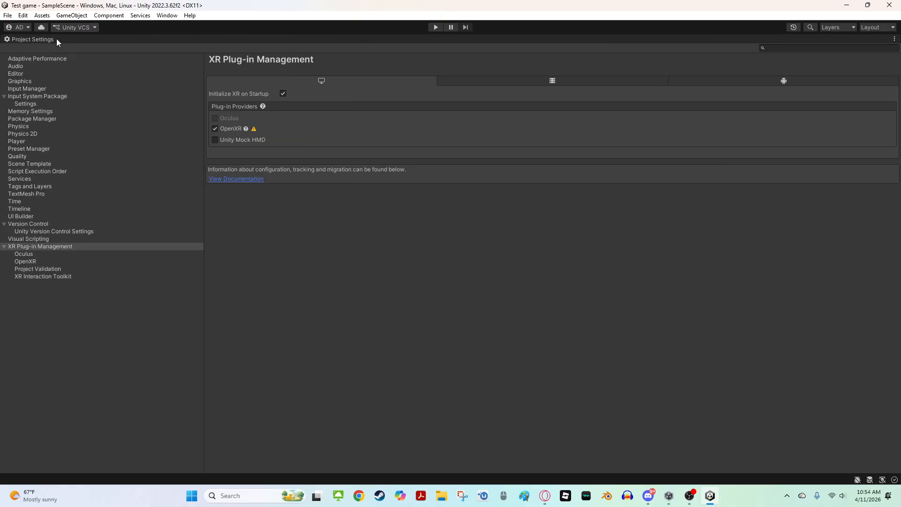
pyautogui.doubleClick(57, 39)
pyautogui.click(21, 16)
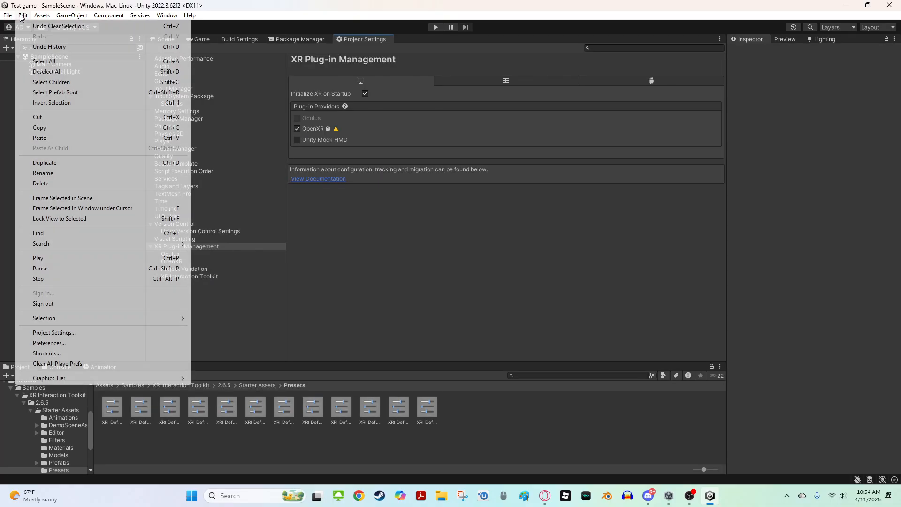
pyautogui.click(79, 334)
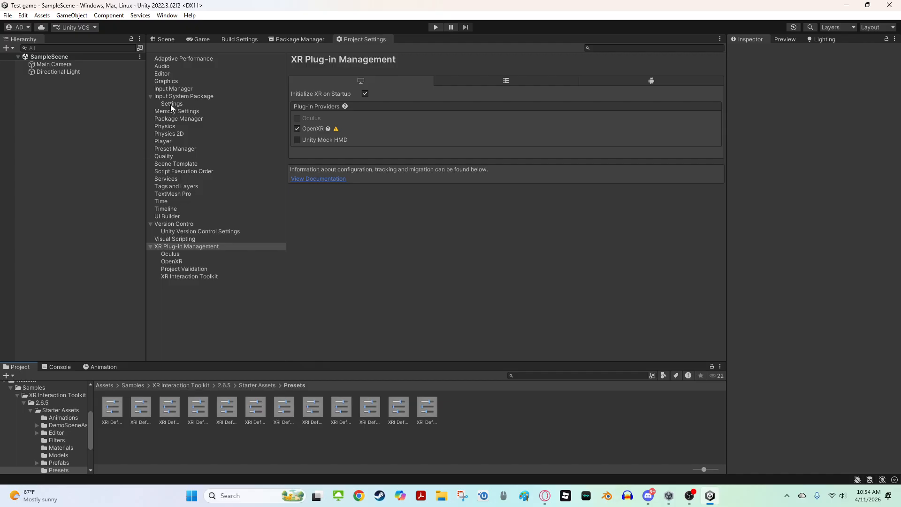
pyautogui.click(190, 149)
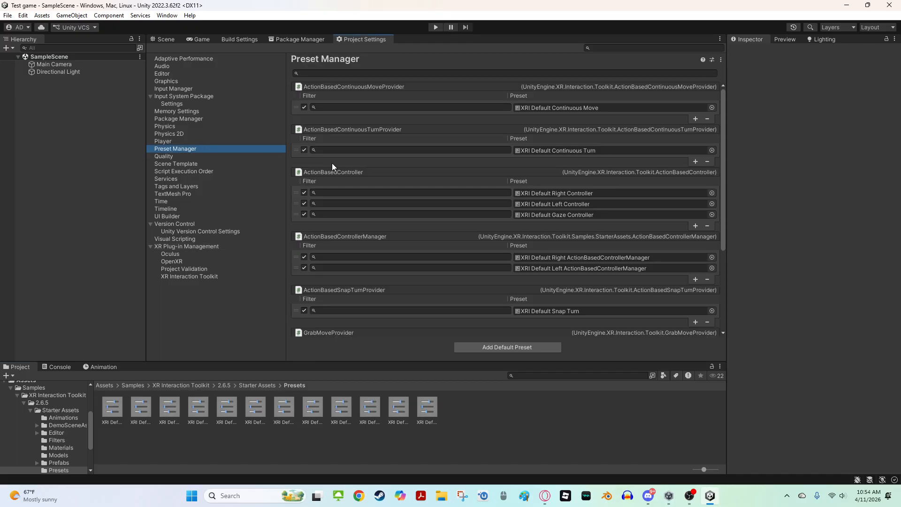
# Set the ActionBasedController preset filters to right for the Right Controller and left for the Left Controller
pyautogui.click(378, 193)
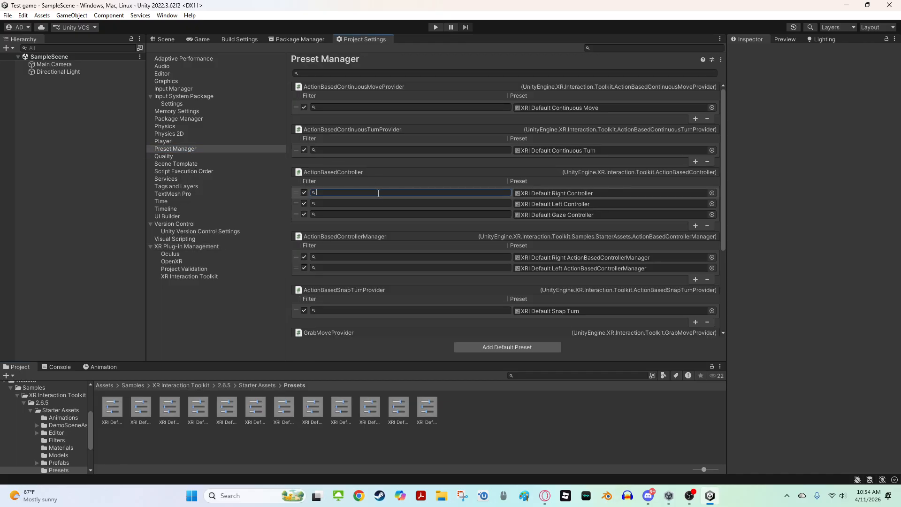
pyautogui.write('right')
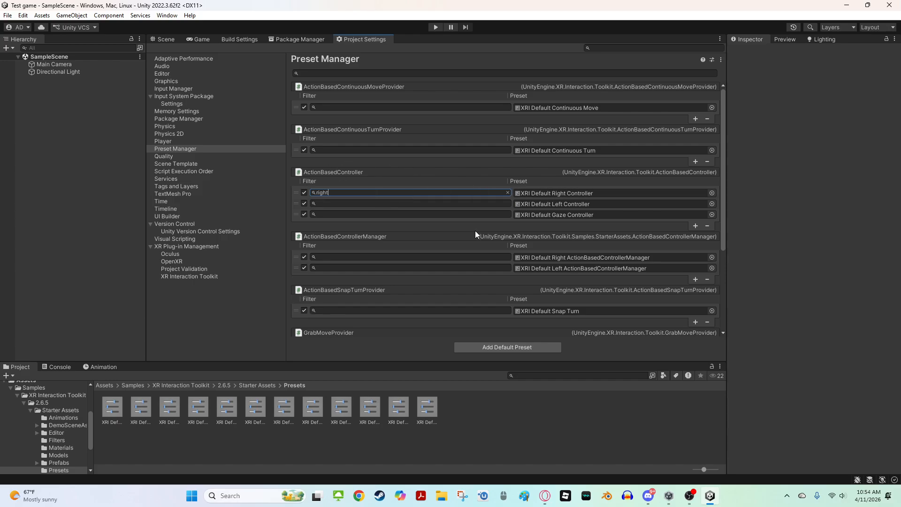
pyautogui.click(371, 204)
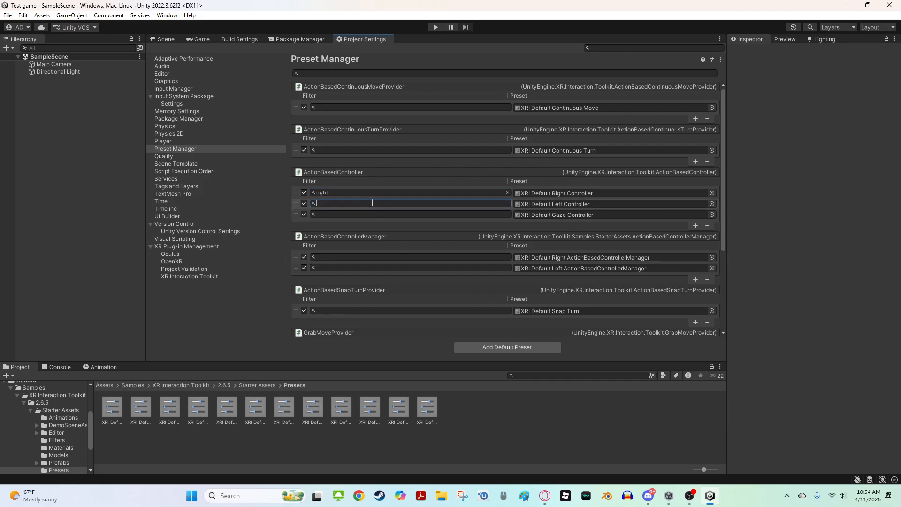
pyautogui.write('left')
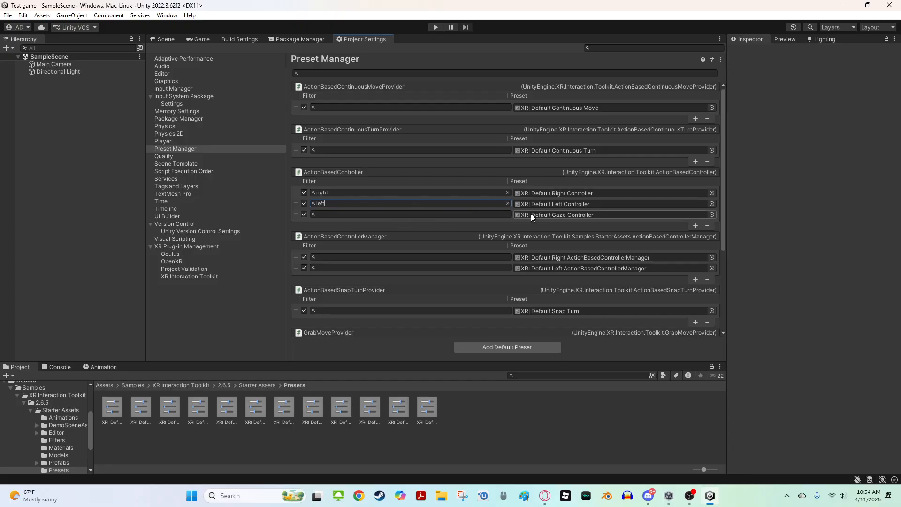
# Return to the Scene view and open the root Assets folder in the Project window
pyautogui.click(178, 39)
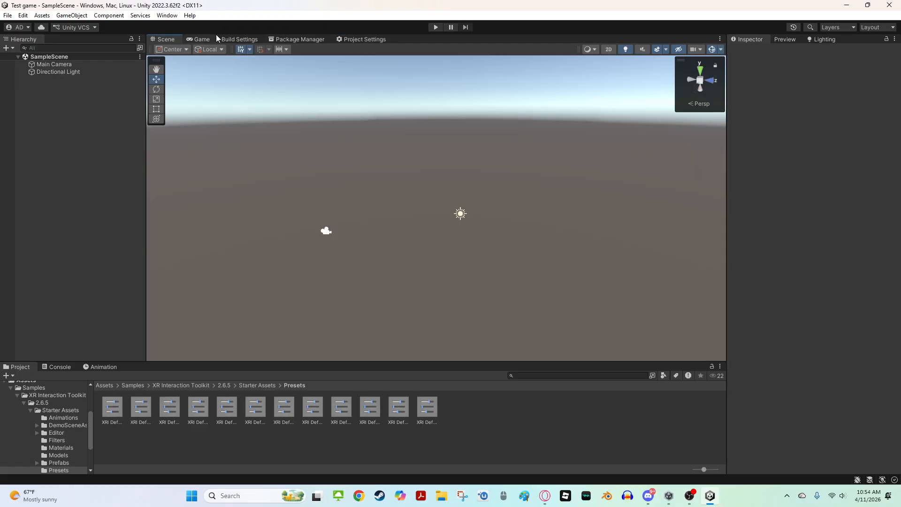
pyautogui.click(292, 40)
pyautogui.click(365, 41)
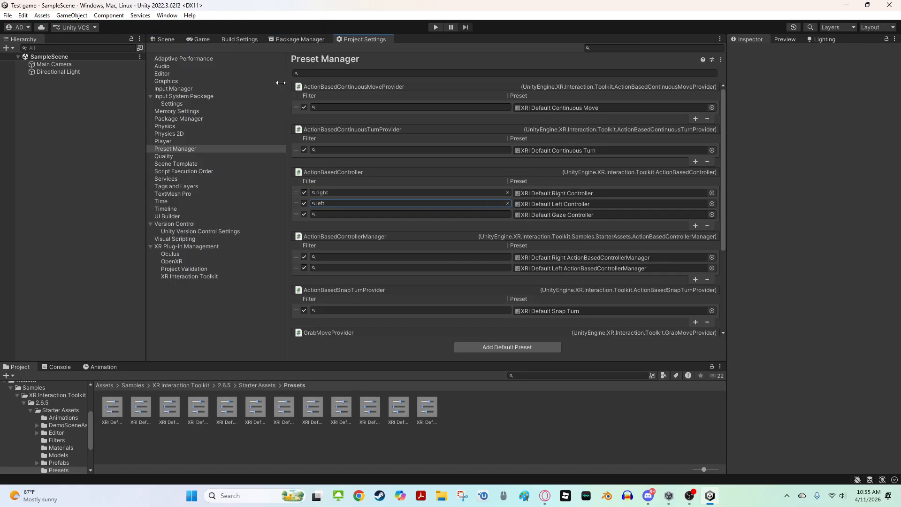
pyautogui.click(165, 37)
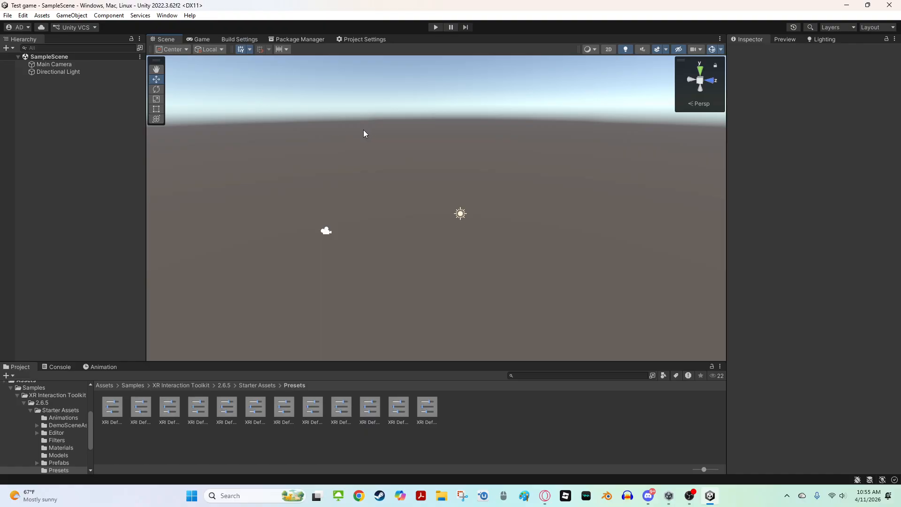
pyautogui.moveTo(364, 135); pyautogui.dragTo(224, 193, button='right')
pyautogui.scroll(3, 33, 389)
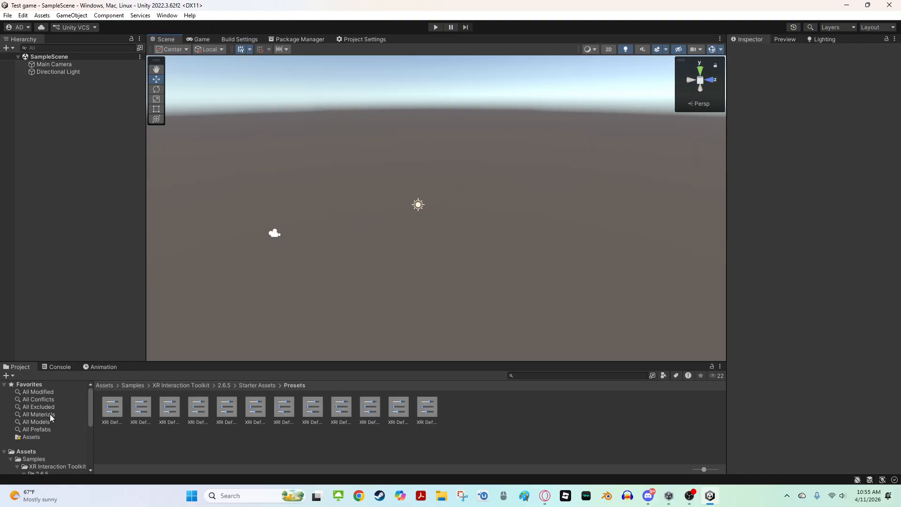
pyautogui.click(38, 452)
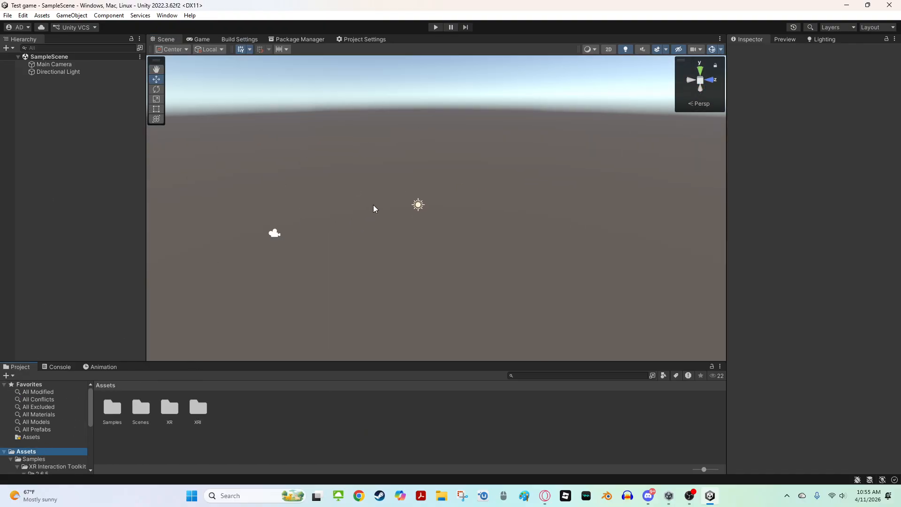
pyautogui.moveTo(415, 286); pyautogui.dragTo(396, 157, button='right')
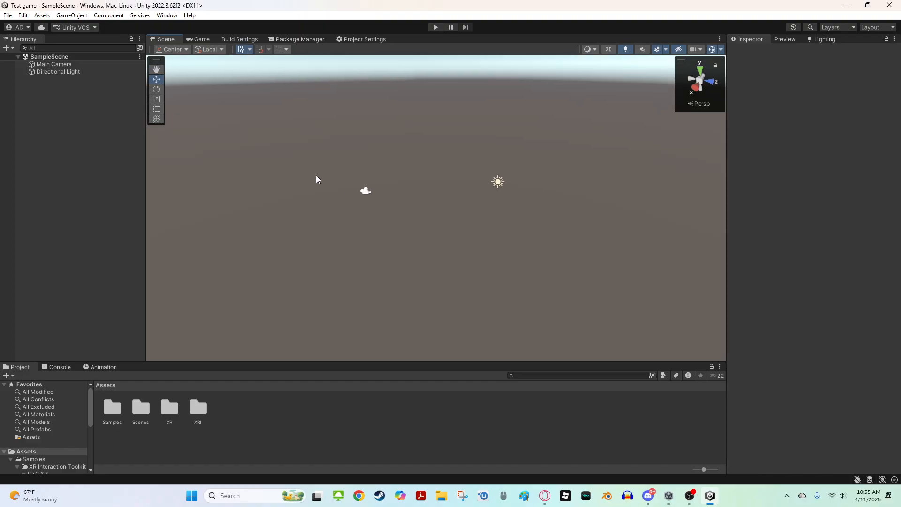
pyautogui.click(442, 496)
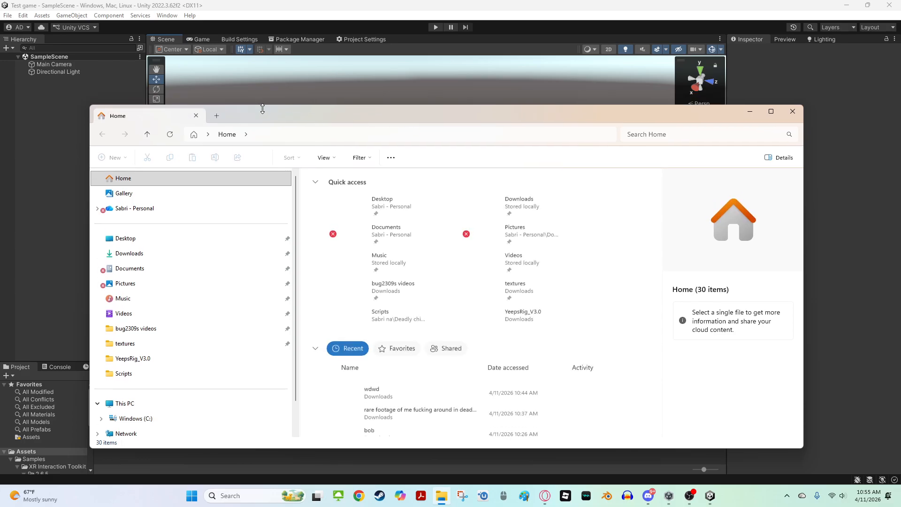
pyautogui.moveTo(190, 109); pyautogui.dragTo(0, 169)
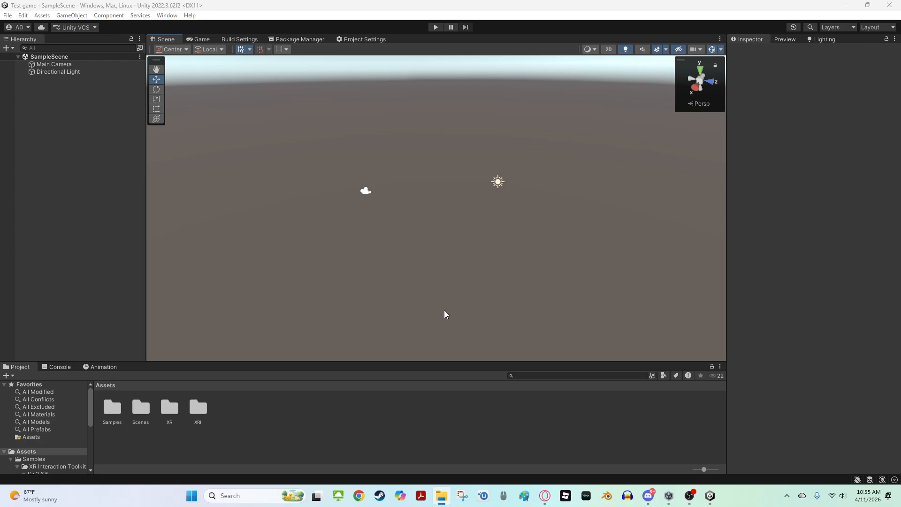
pyautogui.rightClick(239, 420)
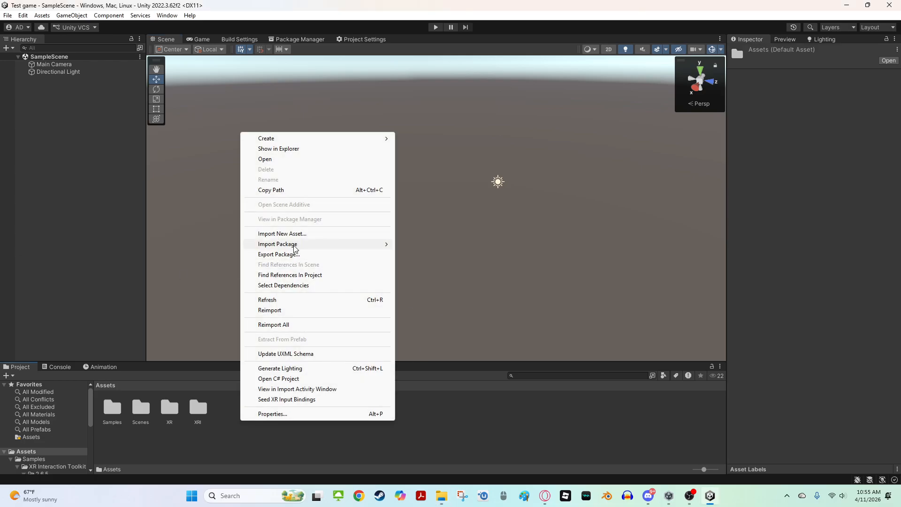
pyautogui.click(452, 434)
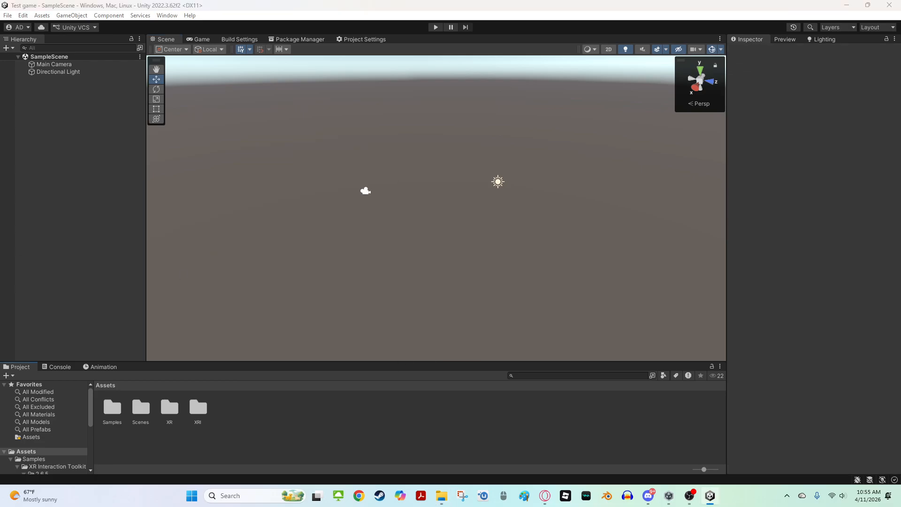
# Import the GorillaLocomotion custom package with all its items into the project
pyautogui.moveTo(268, 280); pyautogui.dragTo(232, 404)
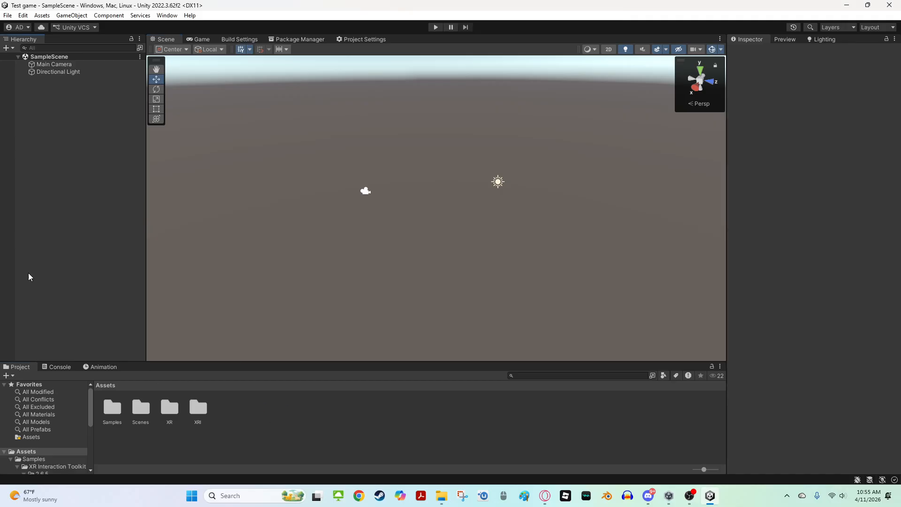
pyautogui.rightClick(288, 415)
pyautogui.moveTo(346, 242)
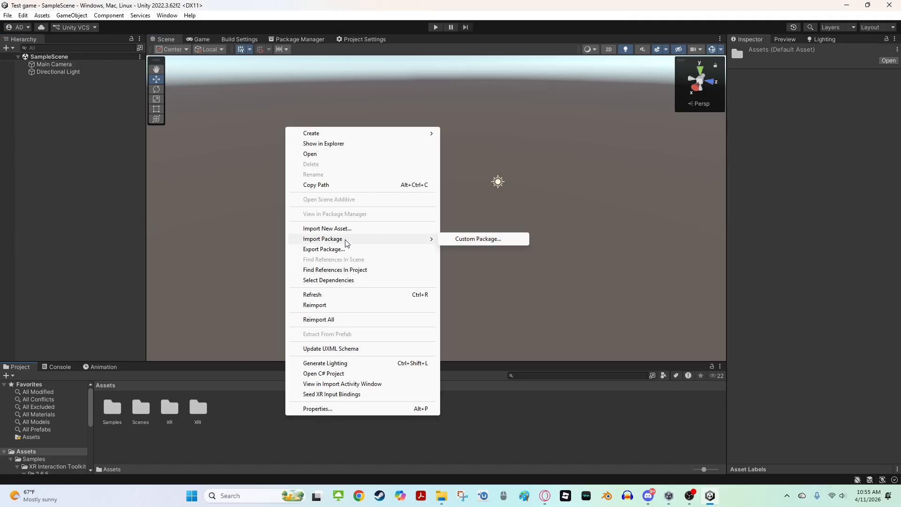
pyautogui.click(476, 242)
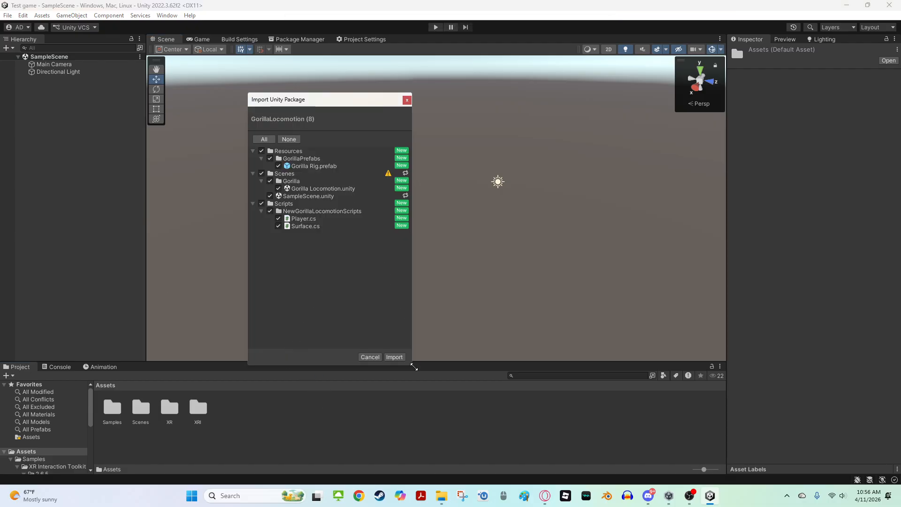
pyautogui.click(401, 356)
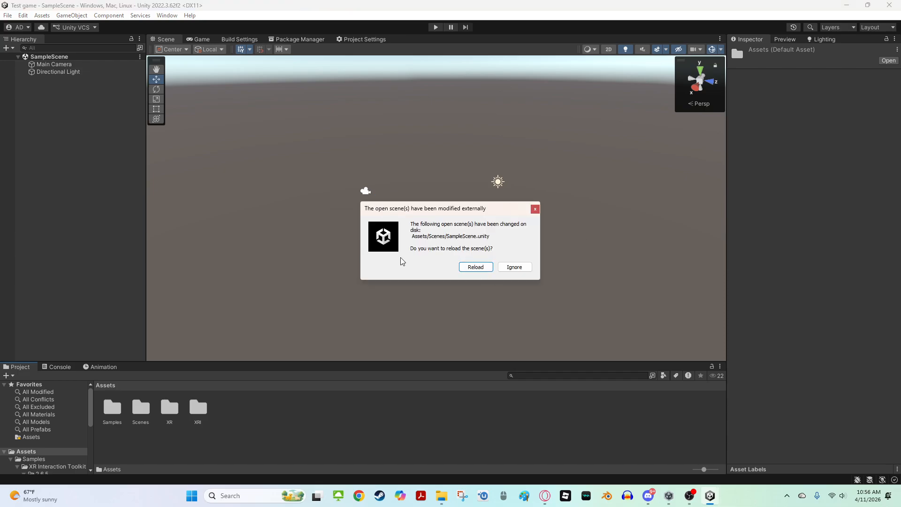
# Reload the SampleScene after the package import modified it on disk
pyautogui.moveTo(411, 224); pyautogui.dragTo(534, 217)
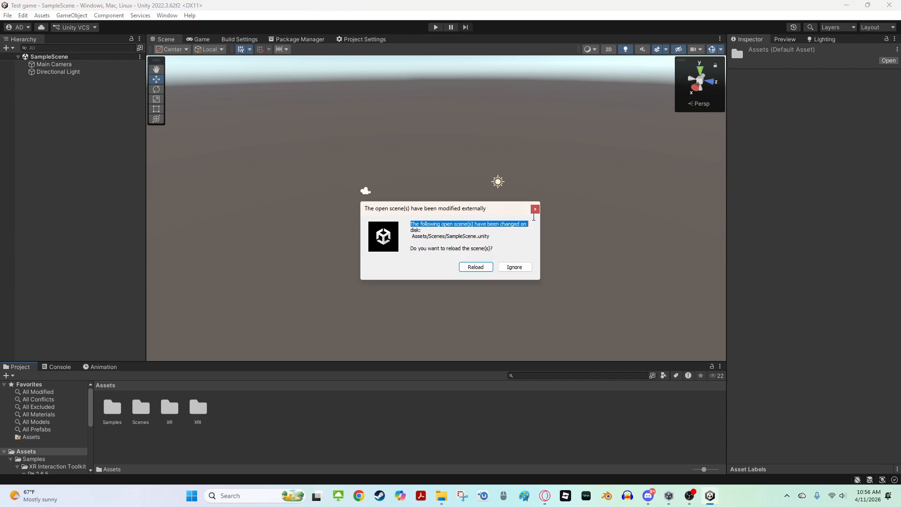
pyautogui.click(520, 242)
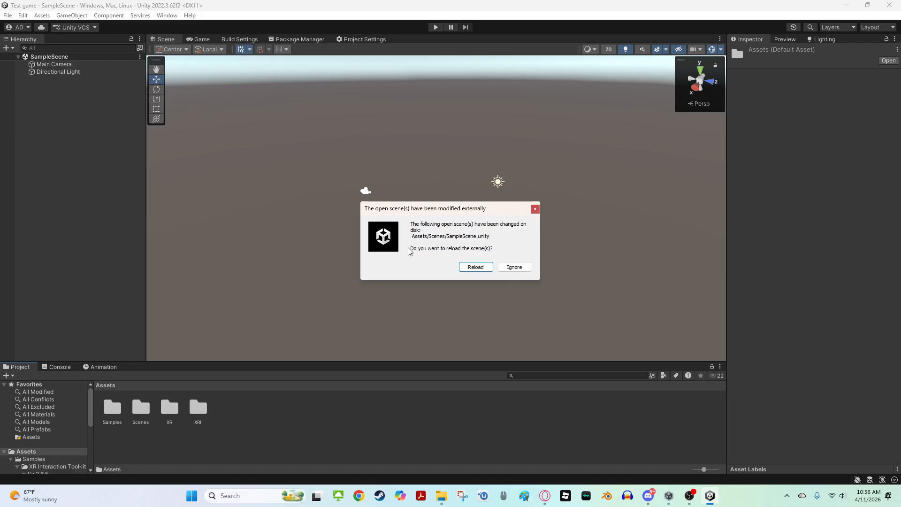
pyautogui.moveTo(417, 249); pyautogui.dragTo(497, 244)
pyautogui.click(507, 243)
pyautogui.click(477, 269)
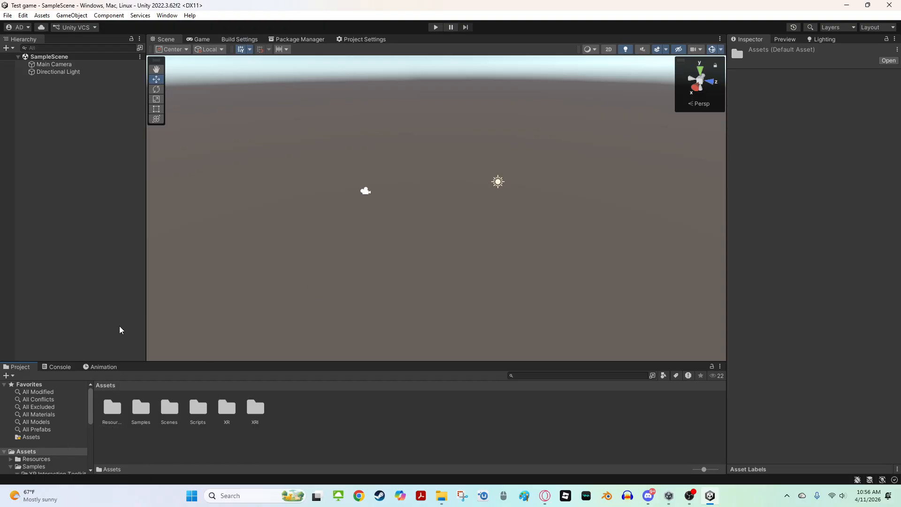
# Browse the imported Resources and GorillaPrefabs folders in the Project window
pyautogui.scroll(-3, 38, 436)
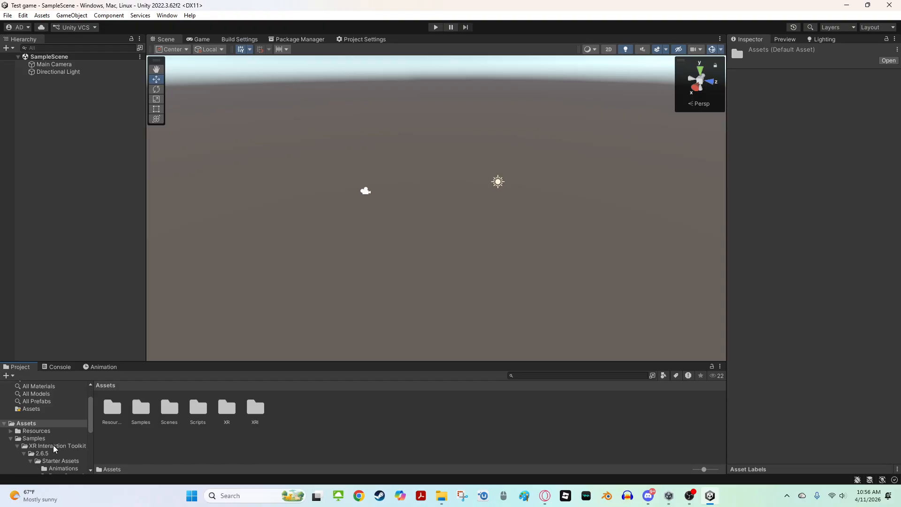
pyautogui.moveTo(346, 250); pyautogui.dragTo(353, 207, button='right')
pyautogui.moveTo(460, 237); pyautogui.dragTo(278, 308, button='right')
pyautogui.press('s')
pyautogui.press('w')
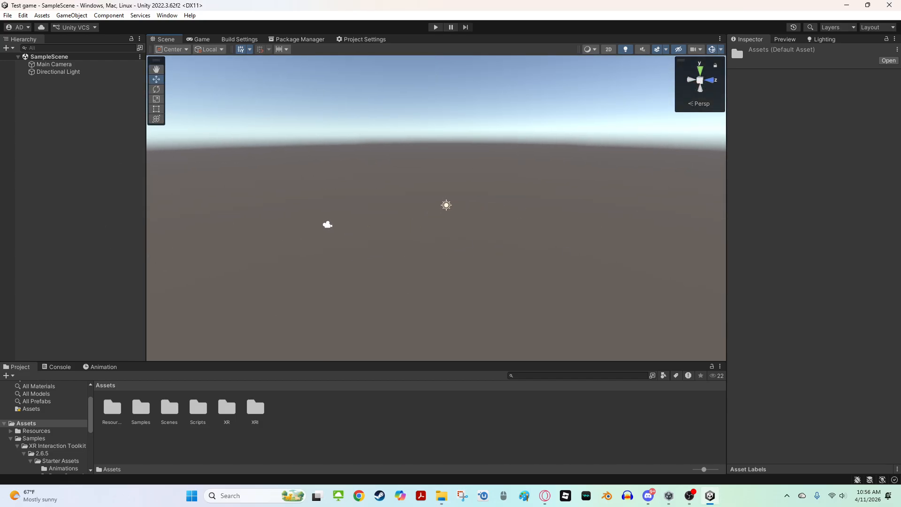
pyautogui.moveTo(405, 187); pyautogui.dragTo(418, 171, button='right')
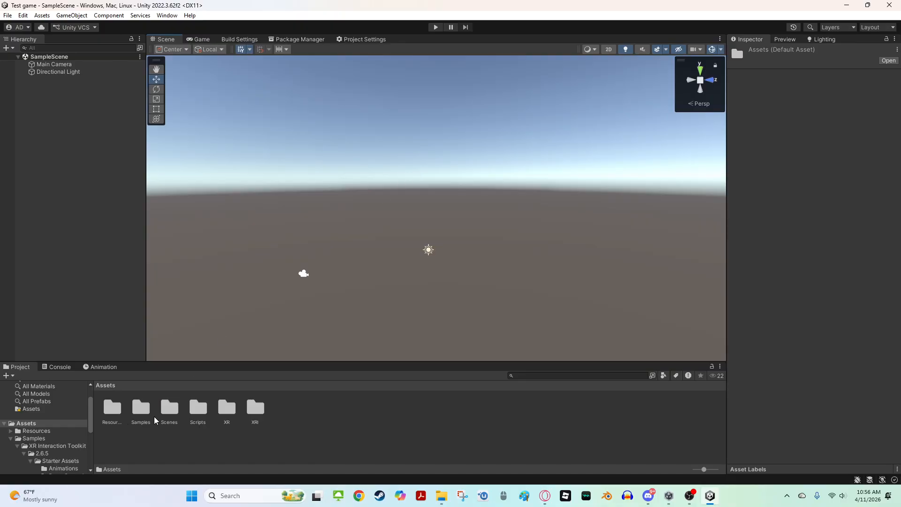
pyautogui.doubleClick(114, 415)
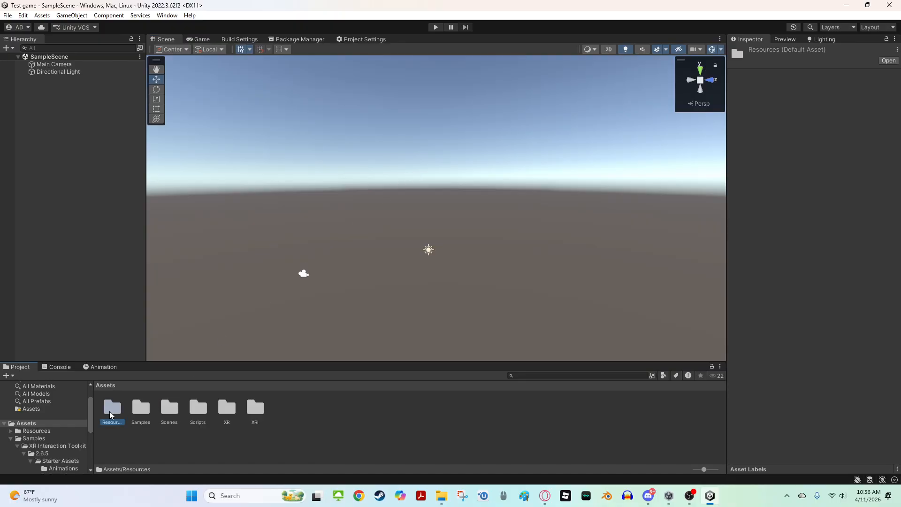
pyautogui.doubleClick(111, 419)
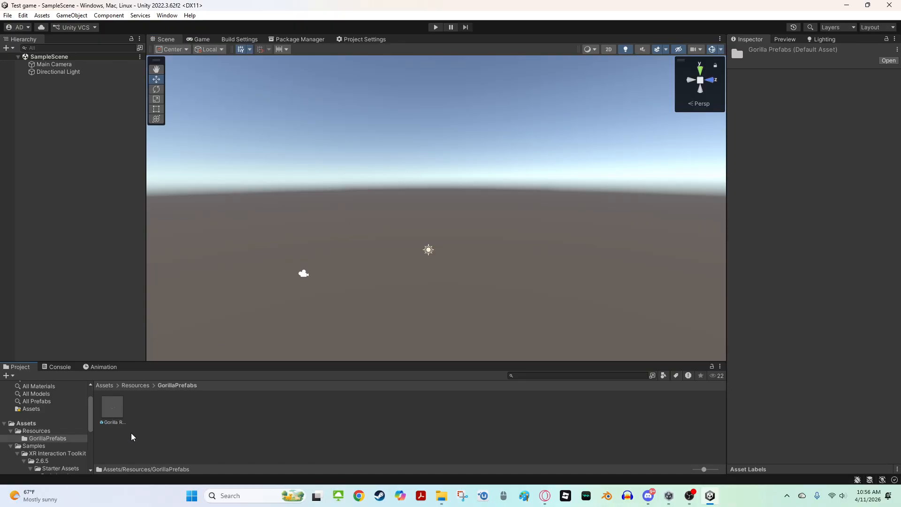
pyautogui.click(31, 423)
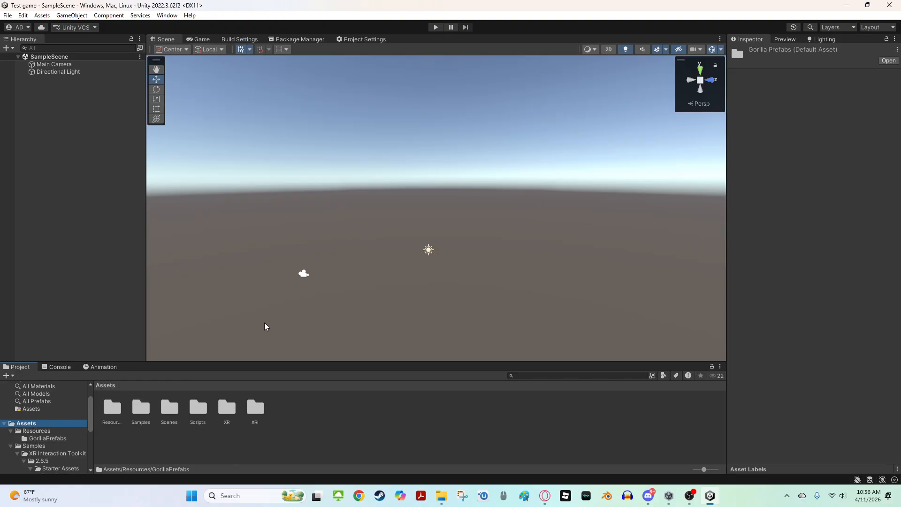
# Add a 3D cube object to the scene from the Hierarchy's create menu
pyautogui.moveTo(283, 159); pyautogui.dragTo(297, 229, button='right')
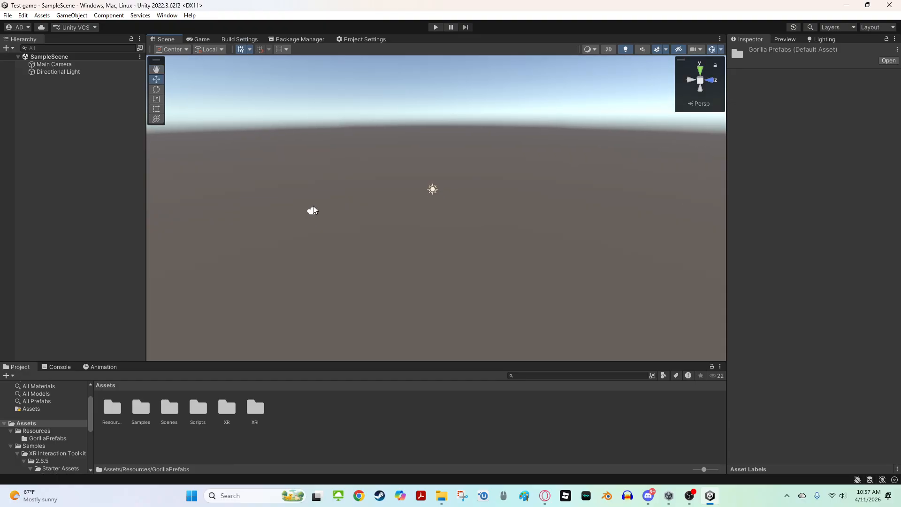
pyautogui.click(6, 47)
pyautogui.moveTo(41, 80)
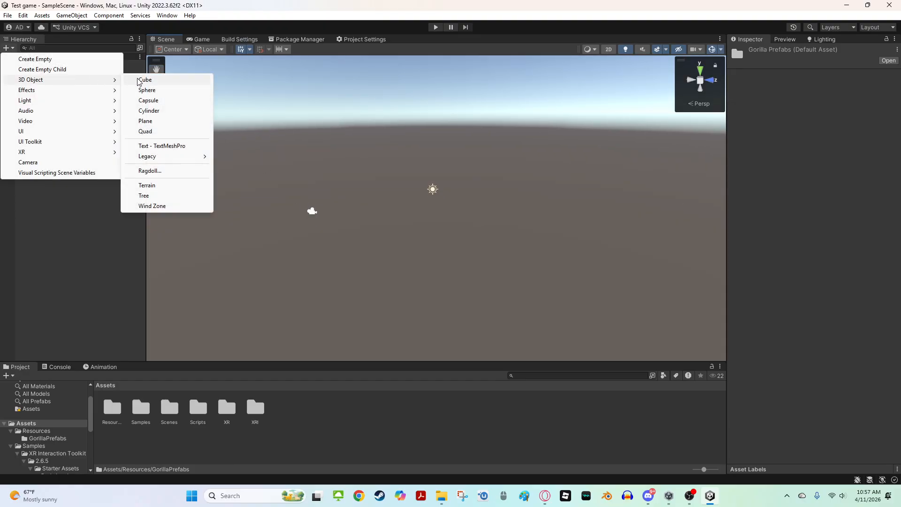
pyautogui.click(139, 82)
pyautogui.moveTo(279, 147); pyautogui.dragTo(312, 162, button='right')
pyautogui.press('w')
pyautogui.press('s')
pyautogui.moveTo(400, 207); pyautogui.dragTo(312, 220)
pyautogui.moveTo(312, 220); pyautogui.dragTo(454, 307, button='right')
pyautogui.press('d')
pyautogui.press('a')
pyautogui.press('s')
pyautogui.press('w')
pyautogui.press('s')
pyautogui.press('w')
pyautogui.press('s')
pyautogui.press('w')
pyautogui.moveTo(500, 210); pyautogui.dragTo(154, 133, button='right')
pyautogui.press('s')
# Scale the cube up with the Scale tool to about 6.4 by 1.6 by 6.4
pyautogui.click(156, 119)
pyautogui.moveTo(448, 159); pyautogui.dragTo(443, 145, button='right')
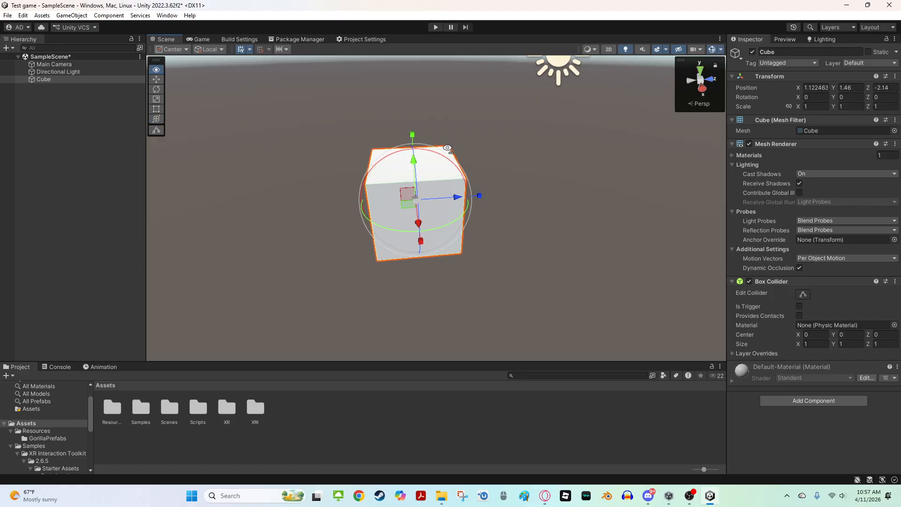
pyautogui.click(157, 130)
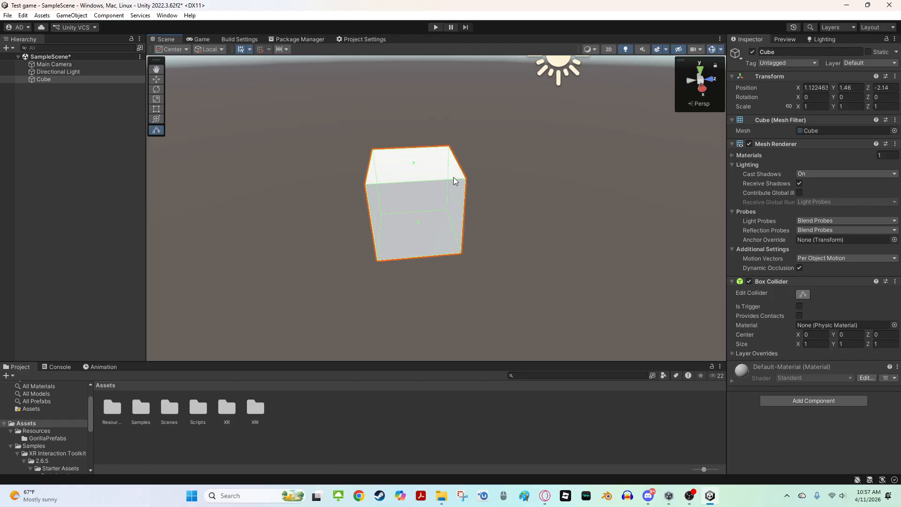
pyautogui.click(425, 173)
pyautogui.click(424, 172)
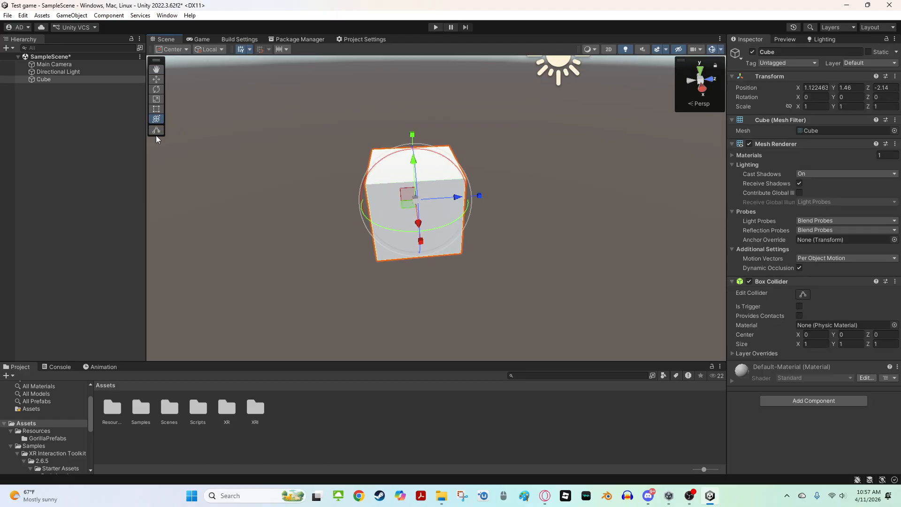
pyautogui.click(156, 130)
pyautogui.click(415, 163)
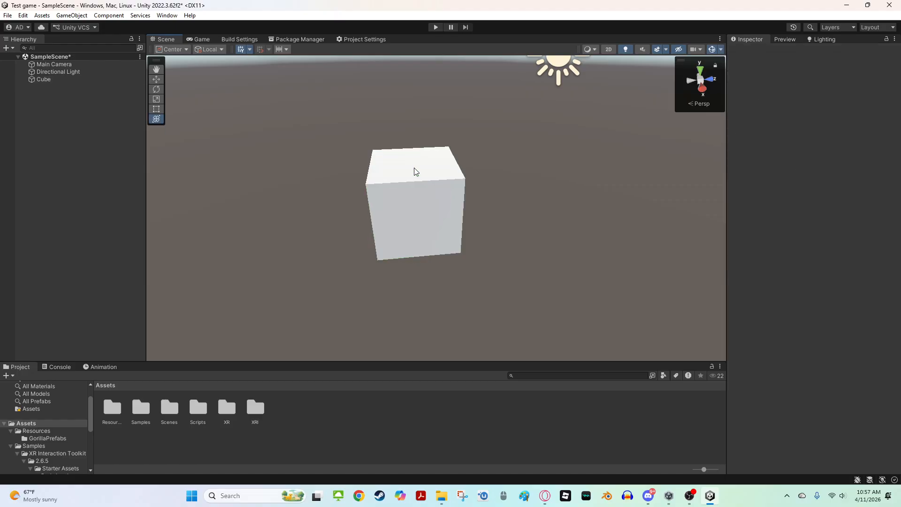
pyautogui.click(415, 167)
pyautogui.click(157, 106)
pyautogui.click(158, 102)
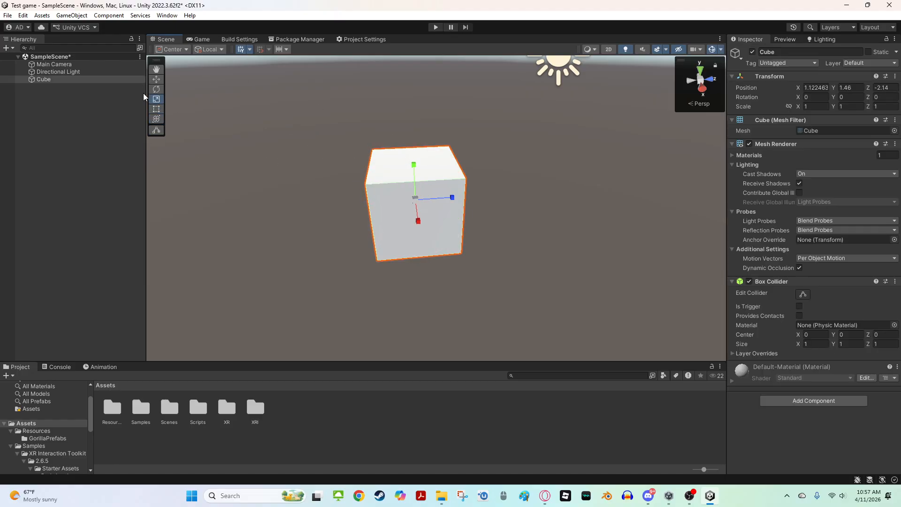
pyautogui.moveTo(414, 178); pyautogui.dragTo(664, 192)
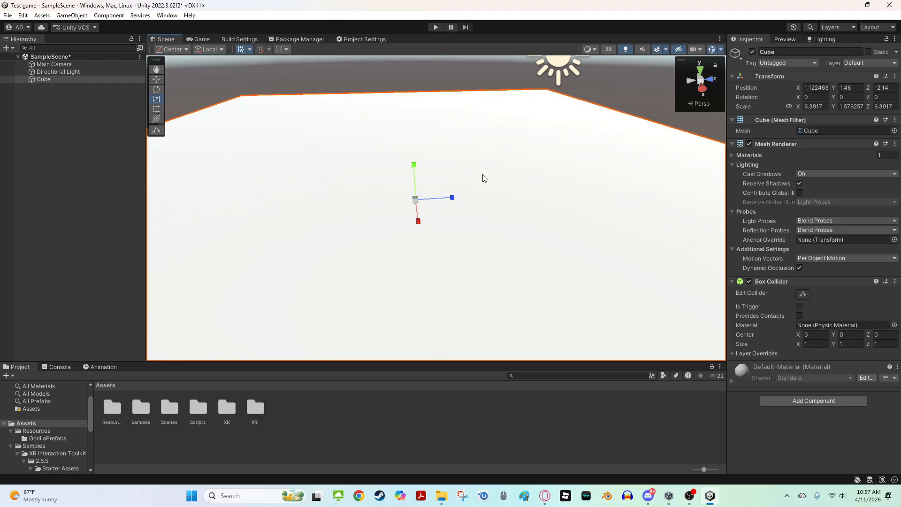
# Flatten the cube into a thin floor platform, reducing its Y scale to about 0.28
pyautogui.moveTo(483, 177); pyautogui.dragTo(430, 260, button='right')
pyautogui.scroll(-8, 431, 260)
pyautogui.press('w')
pyautogui.moveTo(471, 172); pyautogui.dragTo(391, 237)
pyautogui.press('r')
pyautogui.moveTo(391, 240); pyautogui.dragTo(334, 177, button='right')
pyautogui.press('w')
pyautogui.press('d')
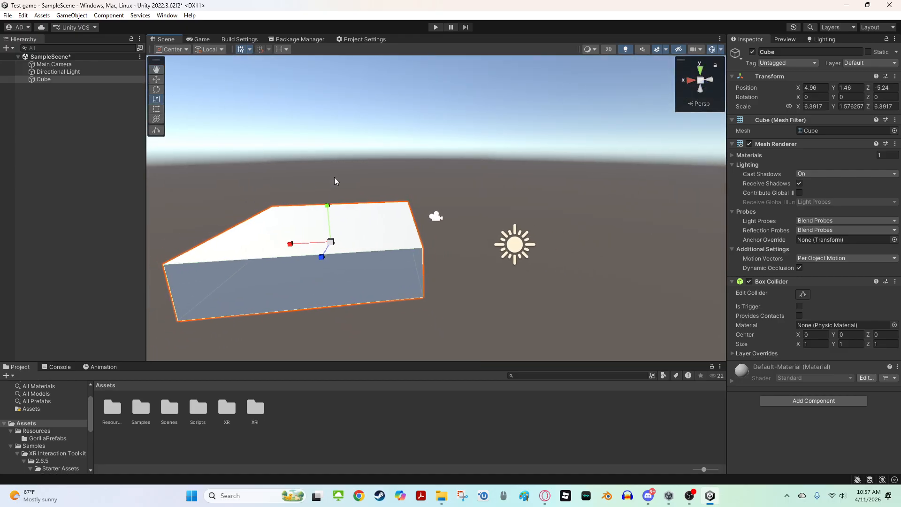
pyautogui.moveTo(331, 207); pyautogui.dragTo(330, 240)
pyautogui.moveTo(331, 239); pyautogui.dragTo(332, 344, button='right')
pyautogui.press('w')
pyautogui.scroll(-5, 339, 214)
pyautogui.press('w')
pyautogui.moveTo(336, 205); pyautogui.dragTo(409, 201)
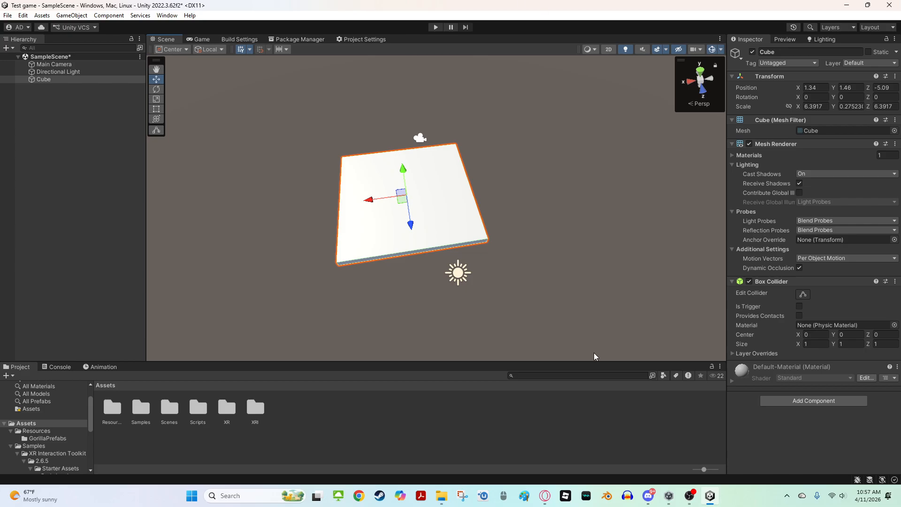
# Enlarge the floor platform further with the Scale tool
pyautogui.press('w')
pyautogui.moveTo(416, 203); pyautogui.dragTo(452, 199, button='right')
pyautogui.press('a')
pyautogui.press('d')
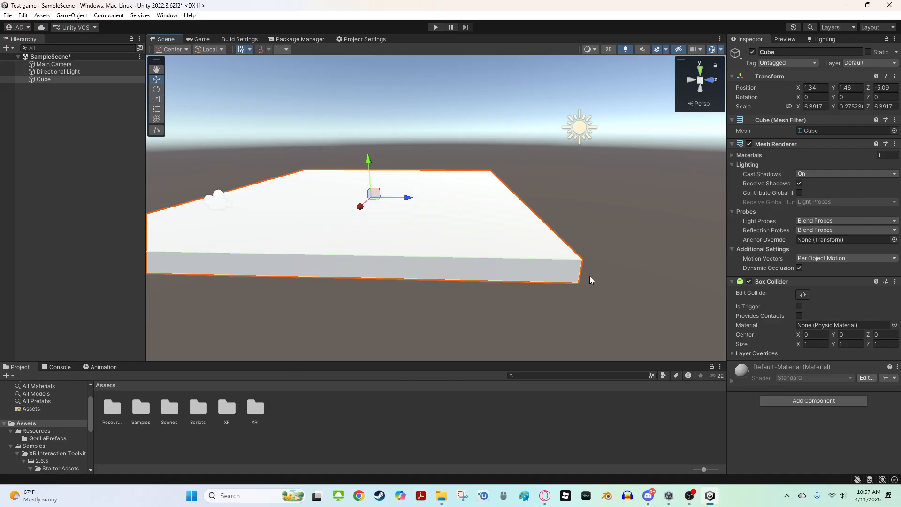
pyautogui.press('w')
pyautogui.moveTo(589, 276); pyautogui.dragTo(476, 243, button='right')
pyautogui.press('r')
pyautogui.moveTo(380, 222); pyautogui.dragTo(457, 204)
pyautogui.moveTo(462, 202); pyautogui.dragTo(526, 202, button='right')
pyautogui.press('s')
pyautogui.press('a')
pyautogui.press('w')
pyautogui.moveTo(475, 178); pyautogui.dragTo(475, 217)
pyautogui.moveTo(350, 194); pyautogui.dragTo(368, 221, button='right')
# Delete the Main Camera from the scene
pyautogui.click(375, 109)
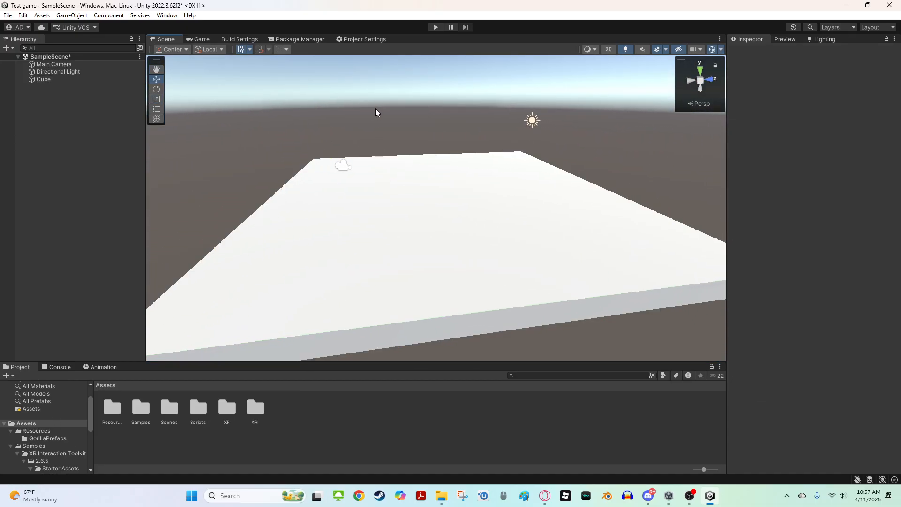
pyautogui.click(346, 169)
pyautogui.press('Delete')
pyautogui.moveTo(178, 281); pyautogui.dragTo(427, 197, button='right')
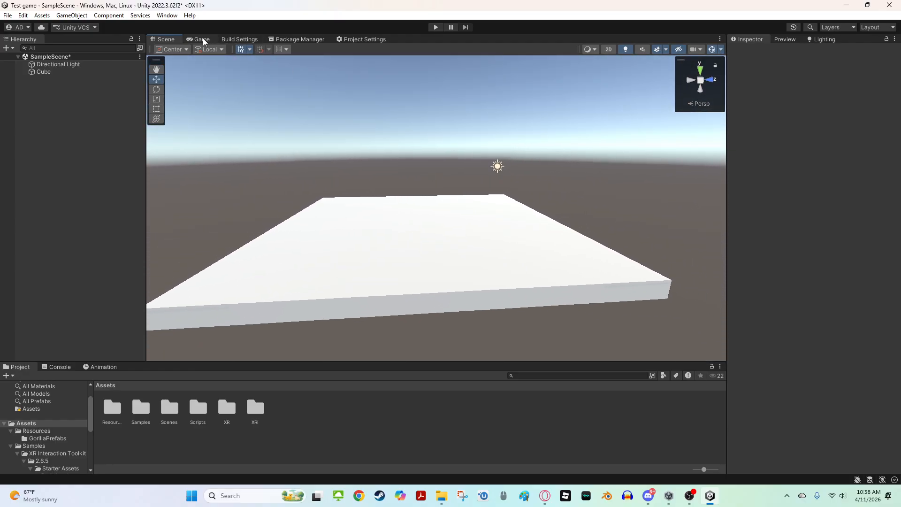
# Check the Game view output and return to the Scene view
pyautogui.click(202, 39)
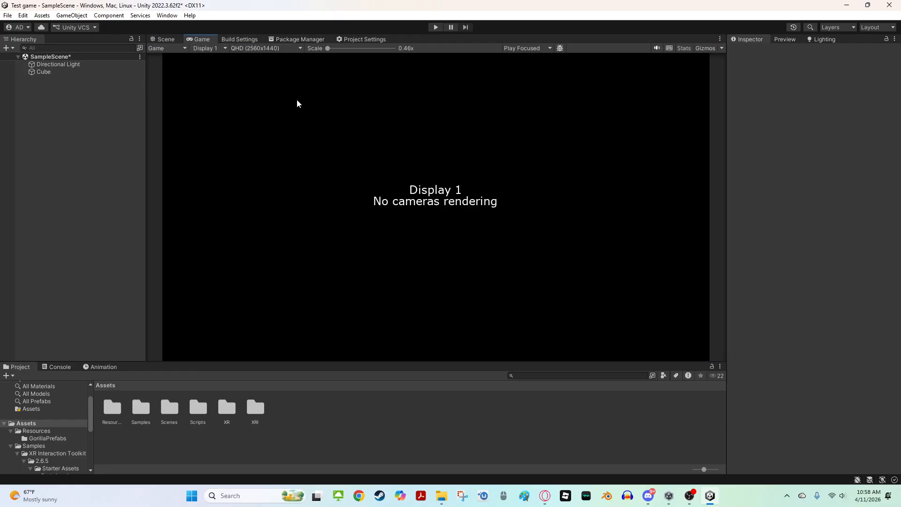
pyautogui.click(160, 40)
pyautogui.moveTo(402, 190); pyautogui.dragTo(276, 289, button='right')
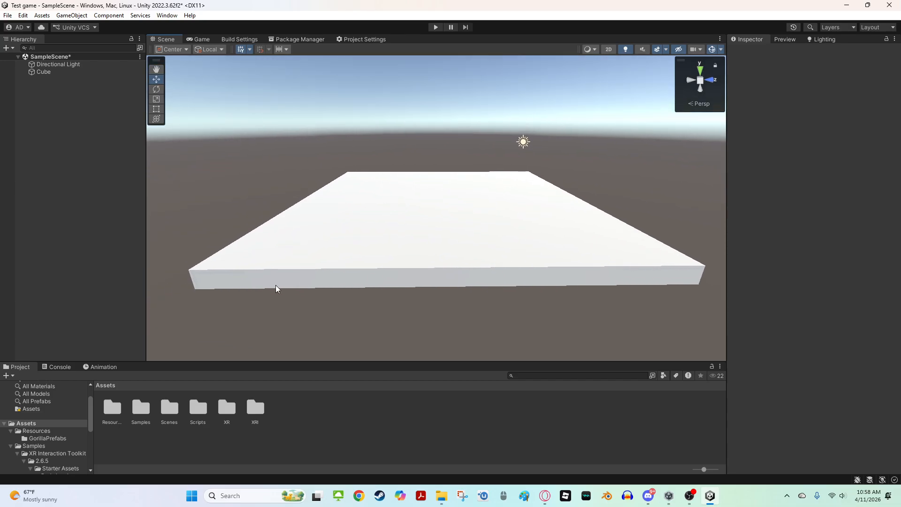
# Open the Scripts folder to inspect its contents, then return to the root Assets folder
pyautogui.doubleClick(198, 411)
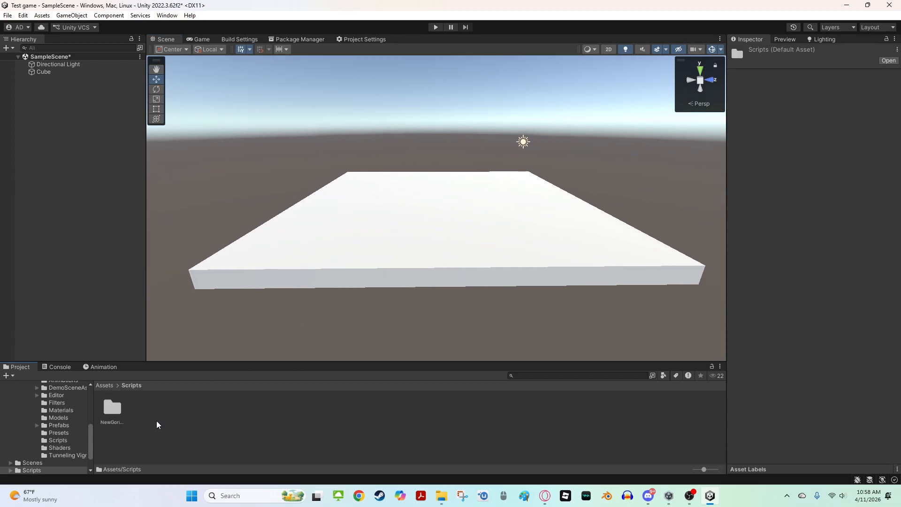
pyautogui.scroll(10, 37, 407)
pyautogui.click(24, 451)
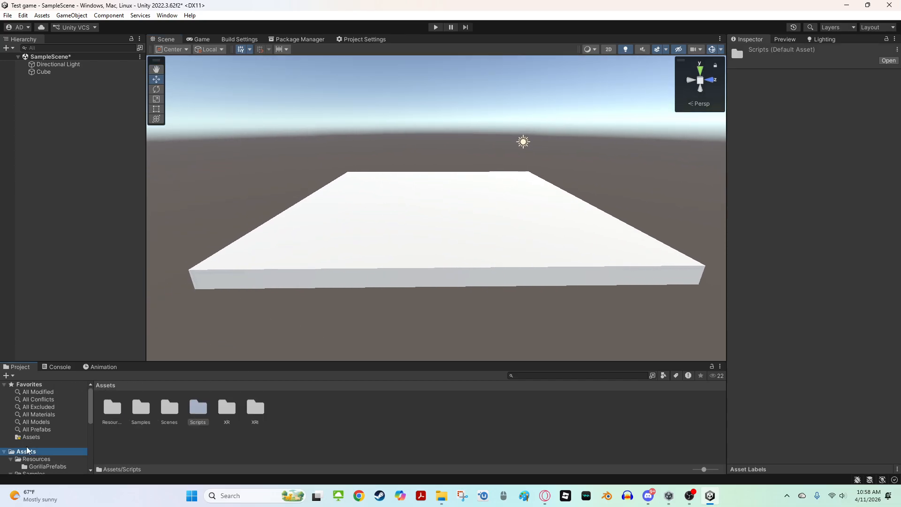
pyautogui.moveTo(279, 267); pyautogui.dragTo(311, 268, button='right')
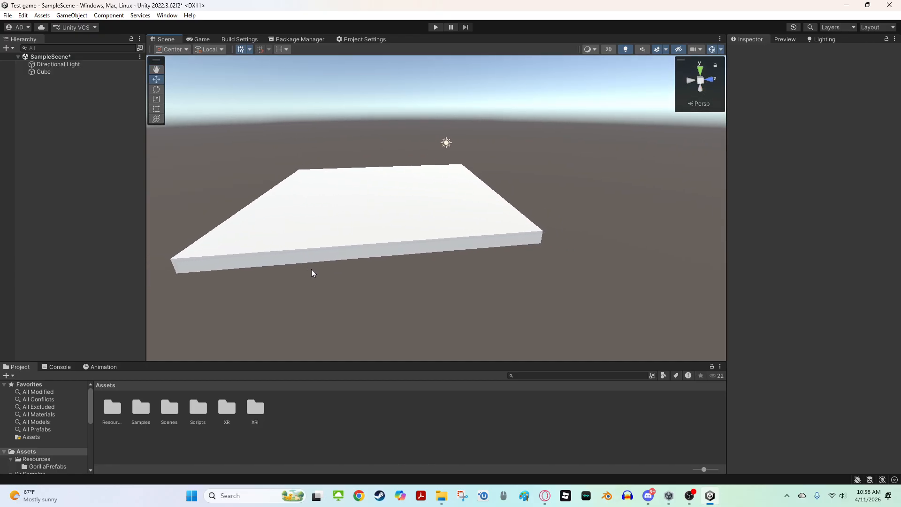
# Create a new material in the root Assets folder named green
pyautogui.rightClick(336, 432)
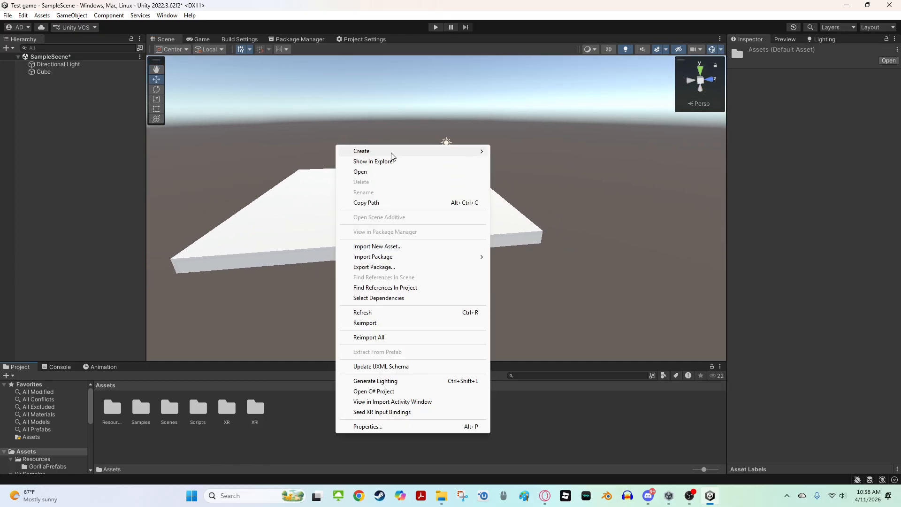
pyautogui.moveTo(394, 153)
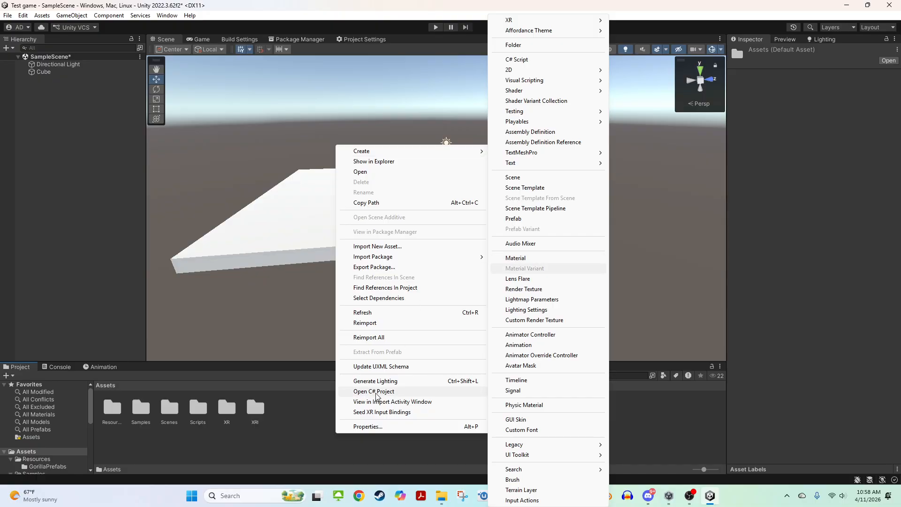
pyautogui.rightClick(286, 432)
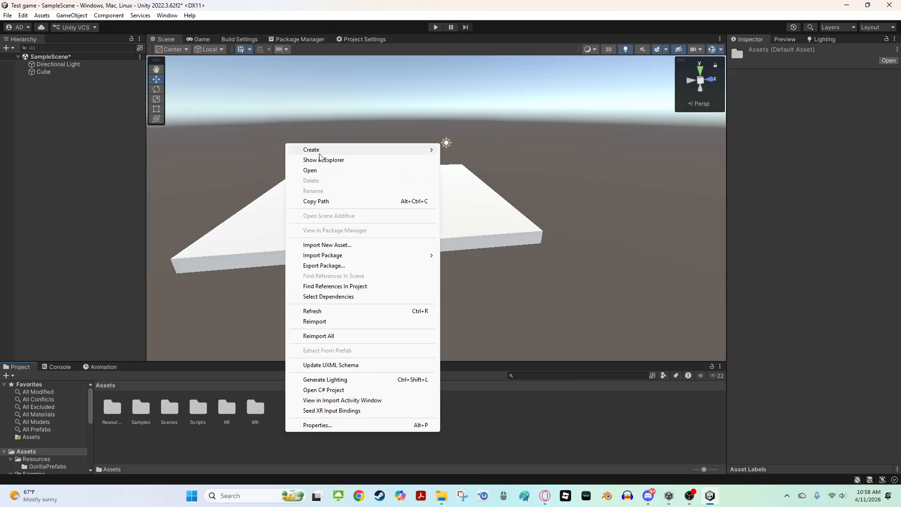
pyautogui.moveTo(357, 149)
pyautogui.click(474, 258)
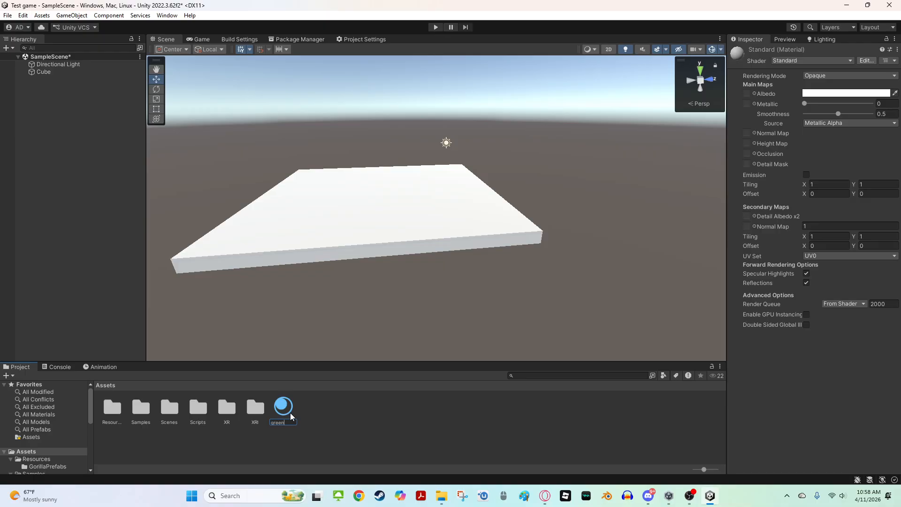
# Assign the green material to the floor cube and set the material's smoothness to 0
pyautogui.press('Return')
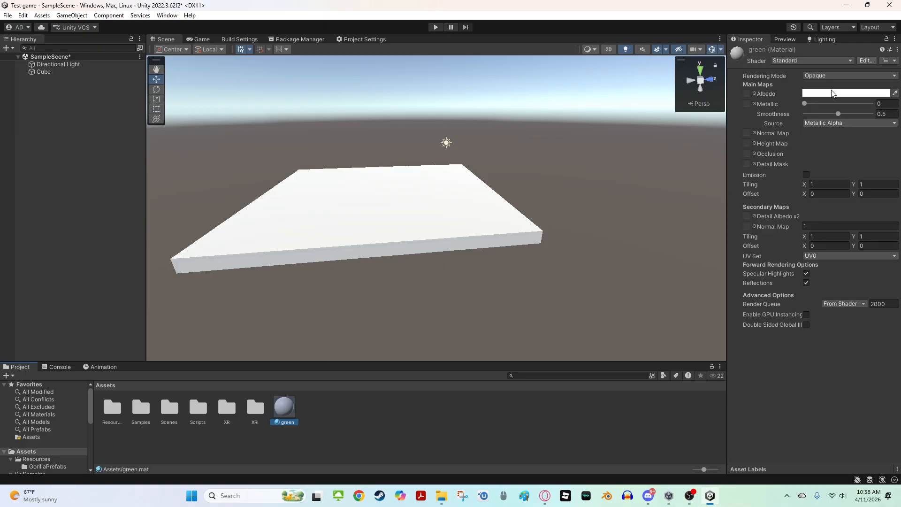
pyautogui.moveTo(822, 113); pyautogui.dragTo(850, 141)
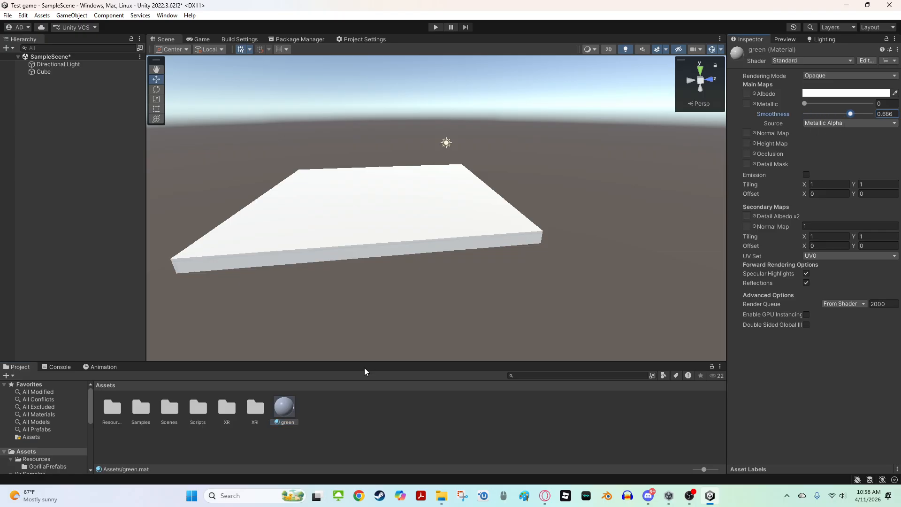
pyautogui.moveTo(284, 407); pyautogui.dragTo(340, 227)
pyautogui.press('w')
pyautogui.moveTo(340, 227); pyautogui.dragTo(242, 234, button='right')
pyautogui.moveTo(852, 114)
pyautogui.mouseDown()
pyautogui.moveTo(878, 116)
pyautogui.moveTo(809, 157)
pyautogui.moveTo(799, 114)
pyautogui.moveTo(806, 105)
pyautogui.moveTo(864, 107)
pyautogui.moveTo(700, 129)
pyautogui.mouseUp()
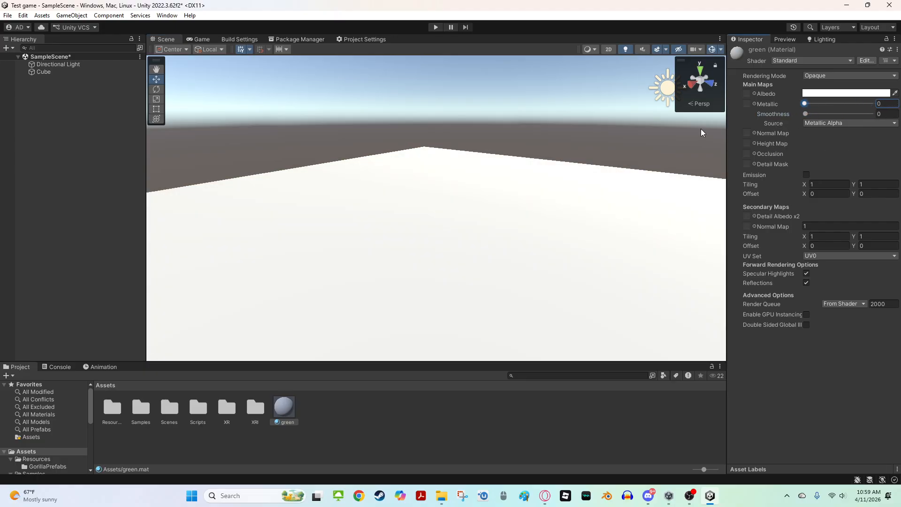
# Set the green material's albedo colour to bright green, hex 18FF00
pyautogui.moveTo(349, 194); pyautogui.dragTo(436, 300, button='right')
pyautogui.scroll(-5, 436, 300)
pyautogui.scroll(-1, 436, 300)
pyautogui.moveTo(525, 206); pyautogui.dragTo(526, 167, button='right')
pyautogui.click(806, 173)
pyautogui.click(805, 172)
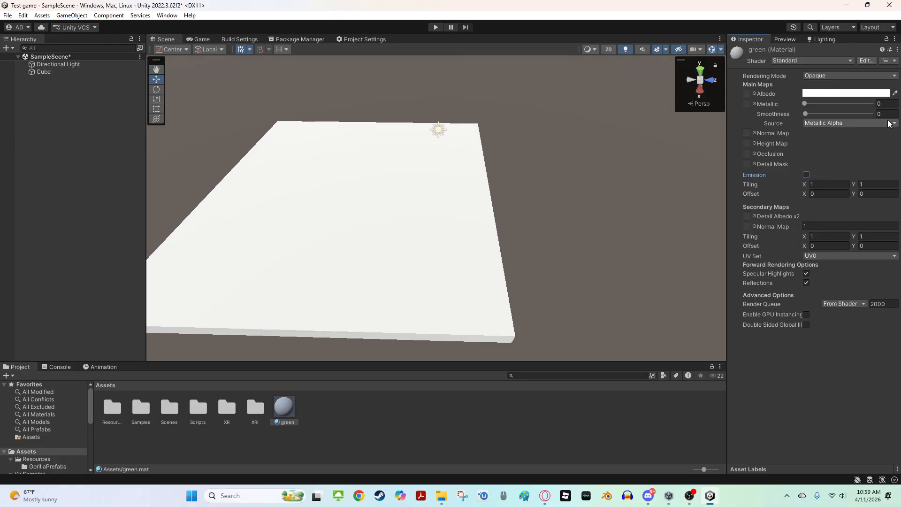
pyautogui.click(829, 93)
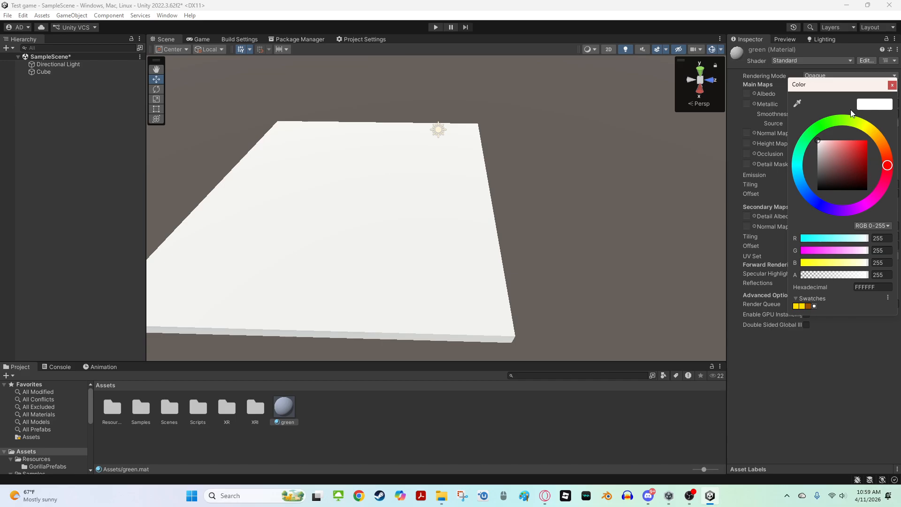
pyautogui.click(826, 123)
pyautogui.moveTo(854, 164); pyautogui.dragTo(862, 140)
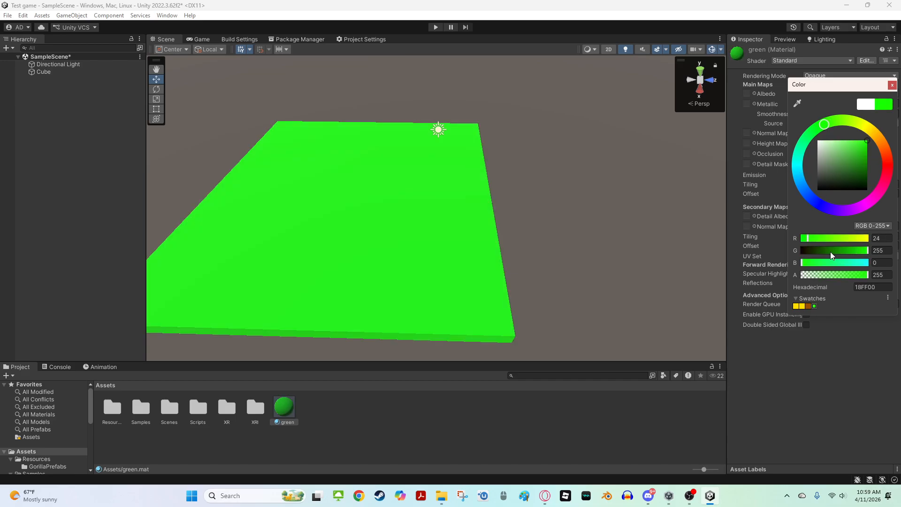
pyautogui.moveTo(808, 239); pyautogui.dragTo(779, 247)
# Add a textures folder of image files to the root Assets folder
pyautogui.moveTo(587, 229); pyautogui.dragTo(286, 160, button='right')
pyautogui.press('s')
pyautogui.press('a')
pyautogui.press('w')
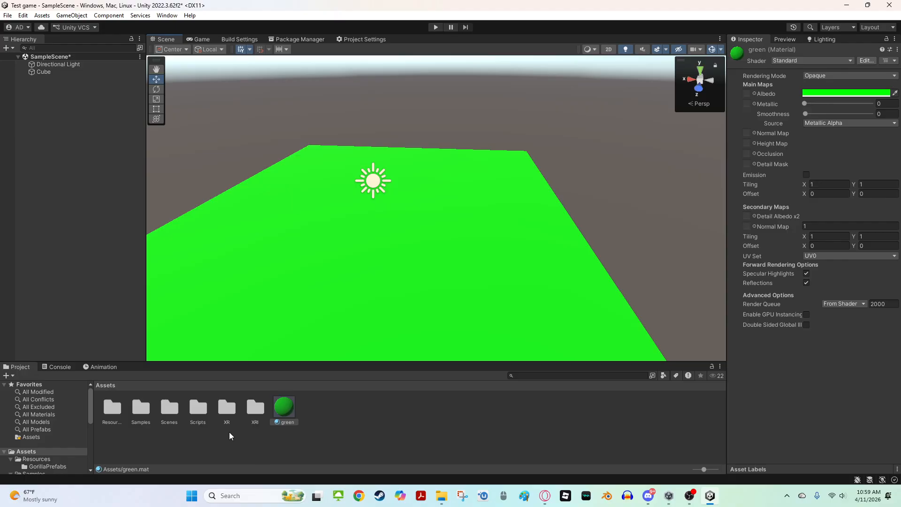
pyautogui.rightClick(219, 439)
pyautogui.click(534, 424)
pyautogui.click(439, 493)
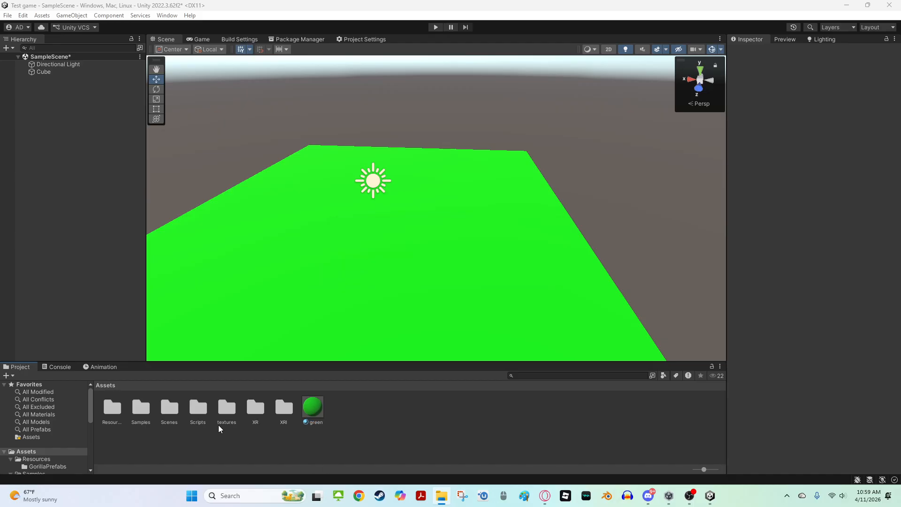
# In the textures folder, delete the Planks.webp, grid.webp and fur.png textures
pyautogui.doubleClick(220, 422)
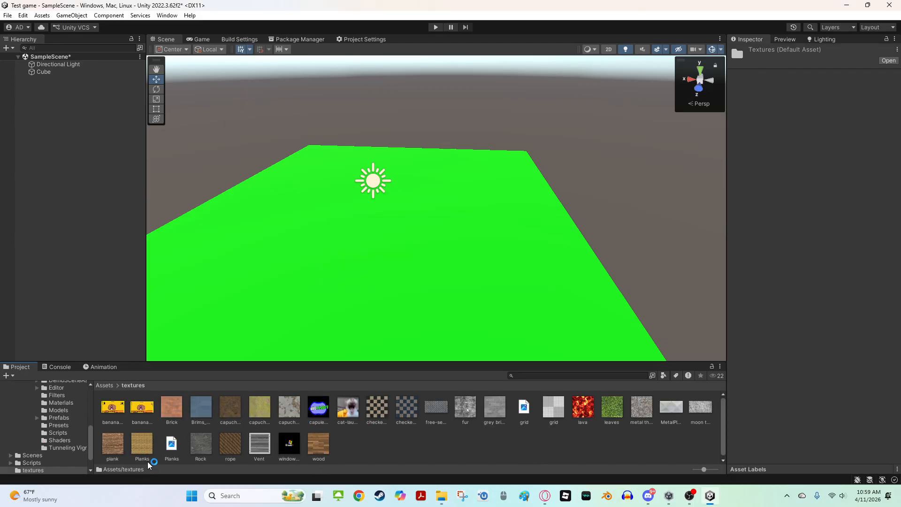
pyautogui.click(170, 455)
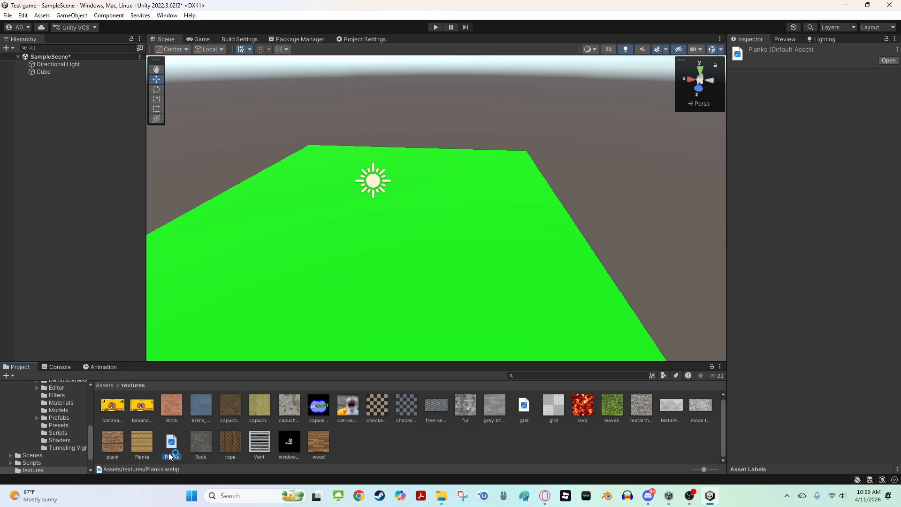
pyautogui.press('Delete')
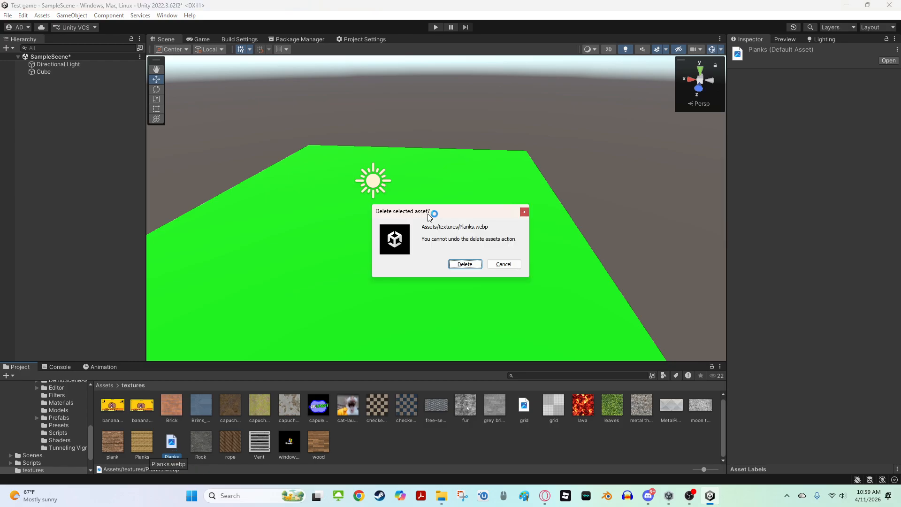
pyautogui.click(469, 265)
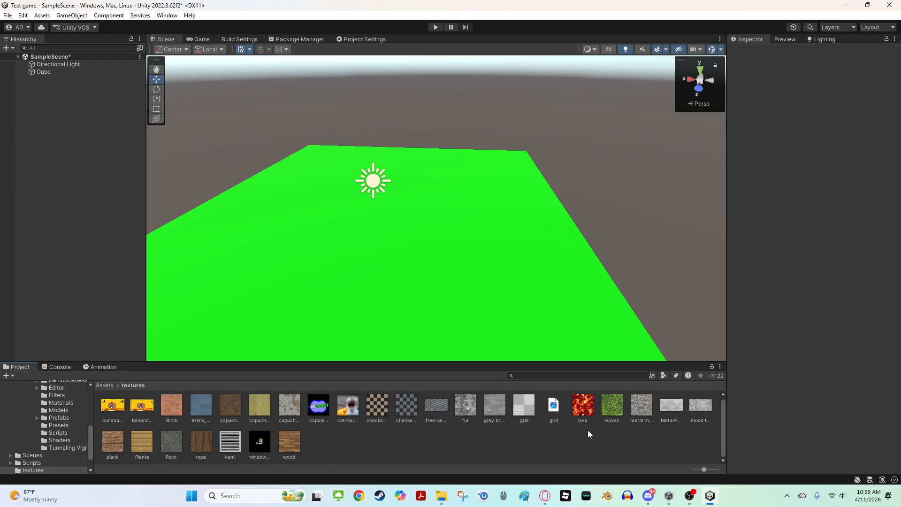
pyautogui.click(552, 406)
pyautogui.press('Delete')
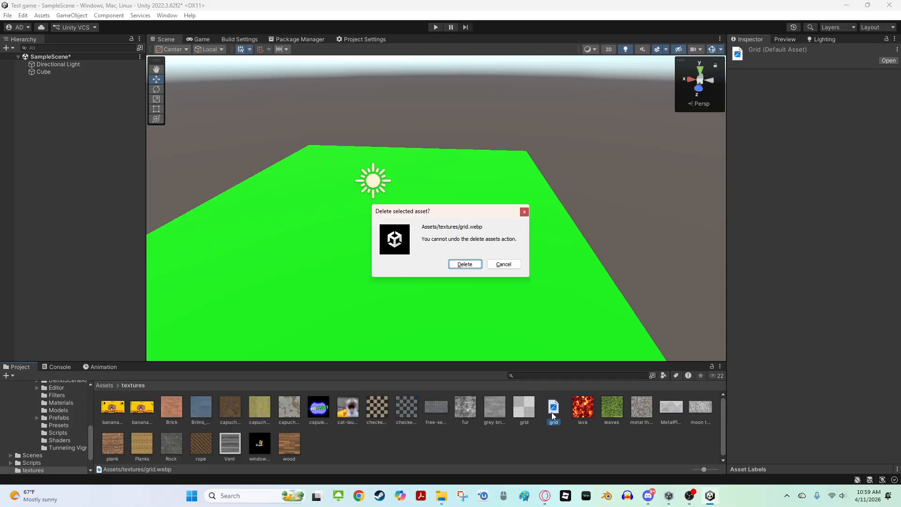
pyautogui.click(465, 266)
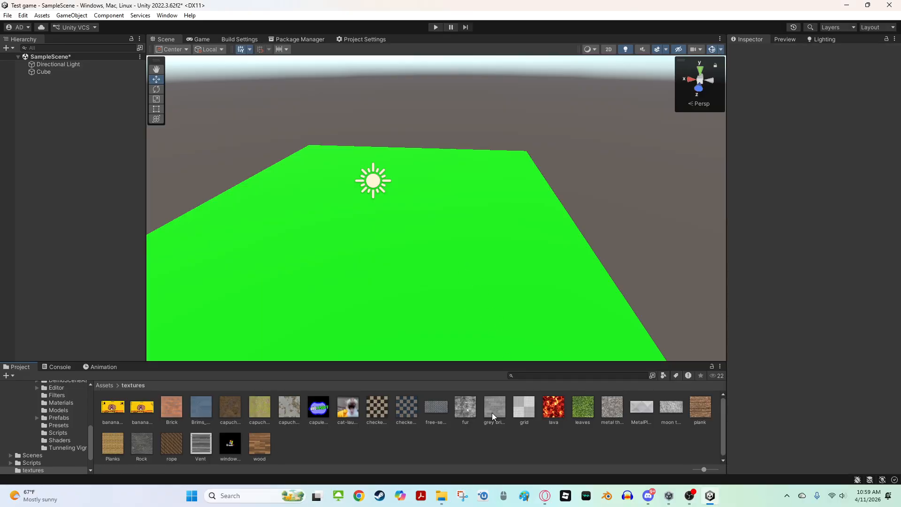
pyautogui.press('Delete')
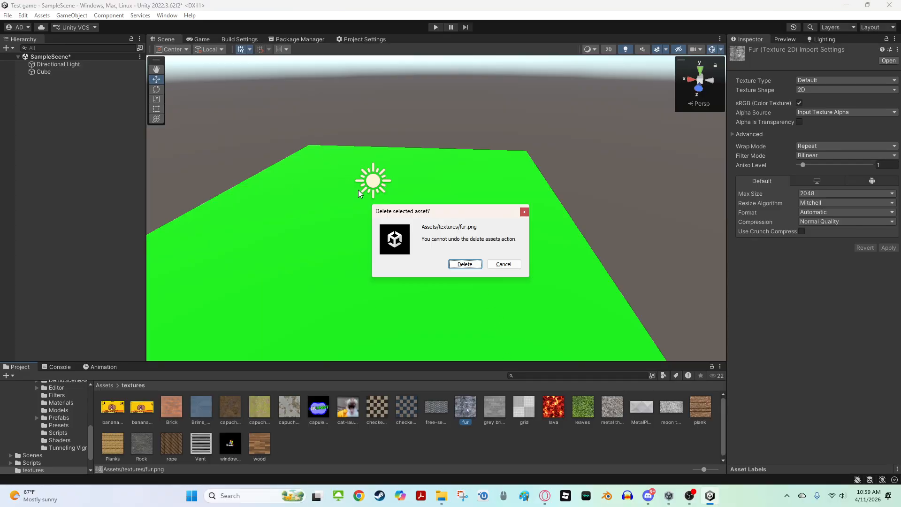
pyautogui.click(468, 267)
# Apply the capuchin grass texture to the floor platform
pyautogui.moveTo(468, 269); pyautogui.dragTo(488, 323, button='right')
pyautogui.scroll(-5, 488, 323)
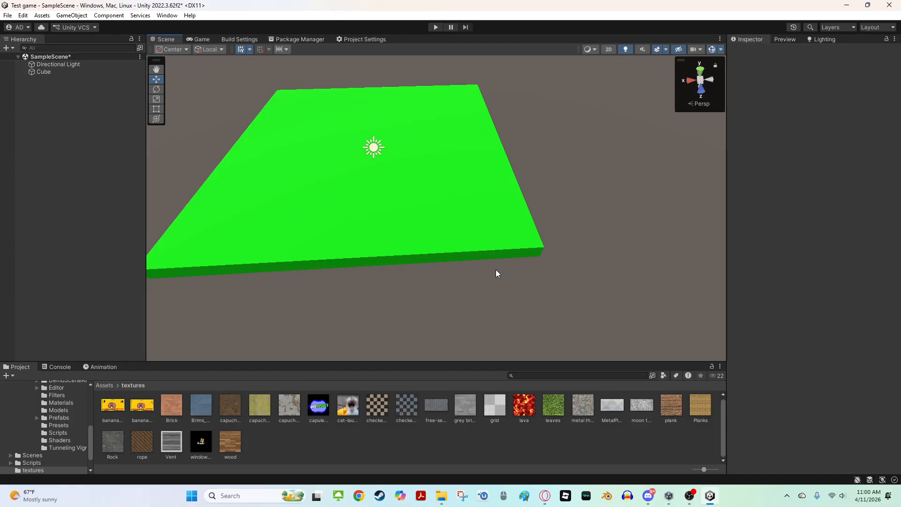
pyautogui.moveTo(496, 270)
pyautogui.mouseDown(button='right')
pyautogui.moveTo(479, 186)
pyautogui.moveTo(508, 245)
pyautogui.moveTo(499, 280)
pyautogui.moveTo(484, 261)
pyautogui.mouseUp(button='right')
pyautogui.press('w')
pyautogui.press('s')
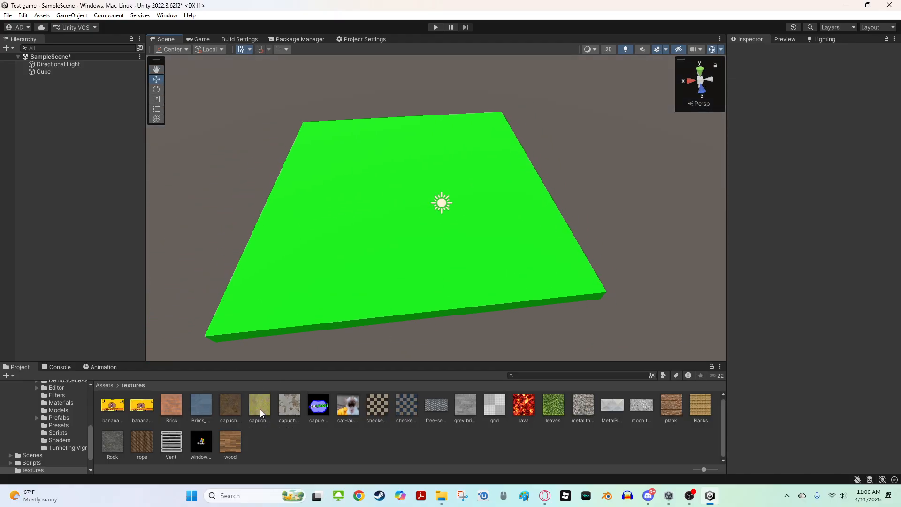
pyautogui.moveTo(259, 413); pyautogui.dragTo(350, 326)
# Fly around the scene to inspect the grass-textured platform from different angles
pyautogui.press('w')
pyautogui.moveTo(350, 325); pyautogui.dragTo(365, 285, button='right')
pyautogui.press('s')
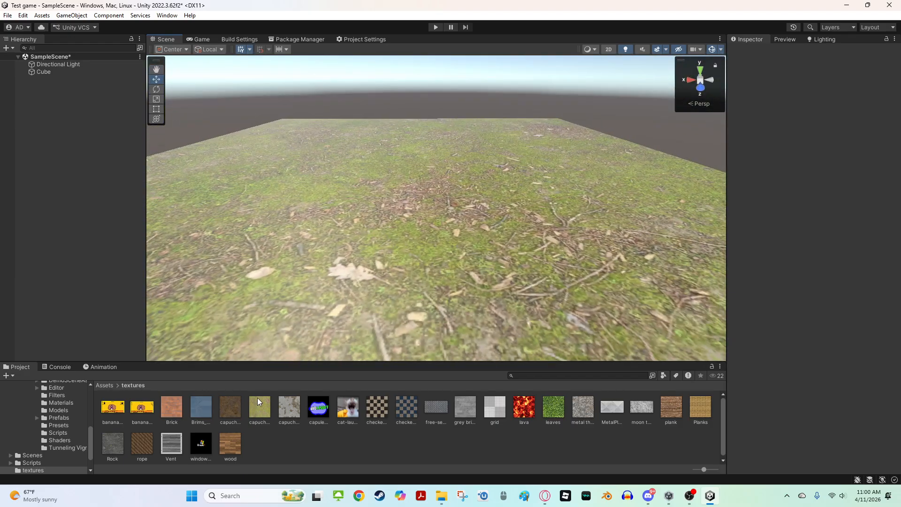
pyautogui.press('w')
pyautogui.moveTo(299, 307); pyautogui.dragTo(299, 275, button='right')
pyautogui.press('s')
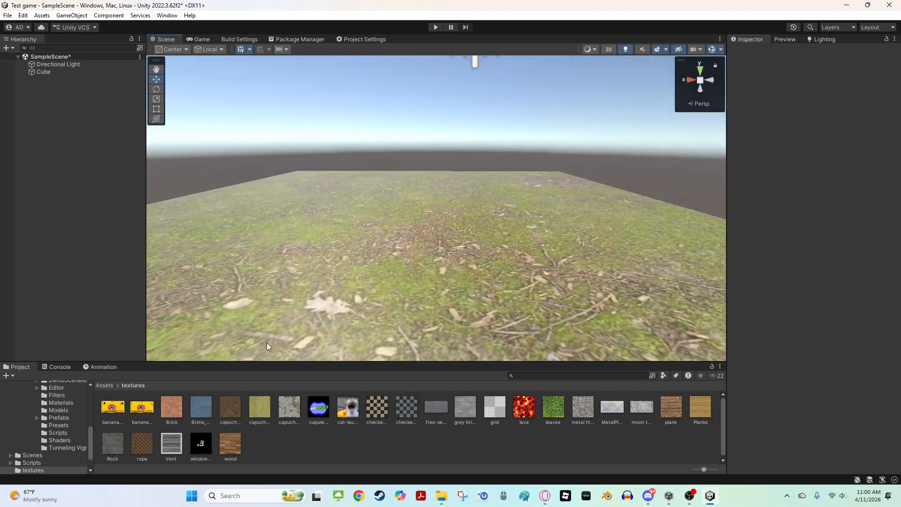
pyautogui.press('w')
pyautogui.moveTo(299, 333); pyautogui.dragTo(276, 381, button='right')
pyautogui.press('s')
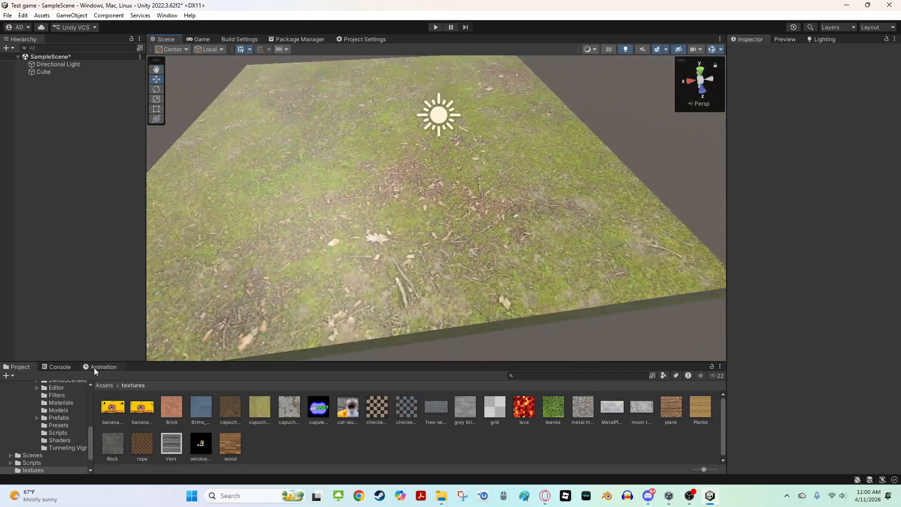
# Open the Materials folder and lower the capuchin grass material's smoothness
pyautogui.scroll(4, 49, 407)
pyautogui.click(35, 424)
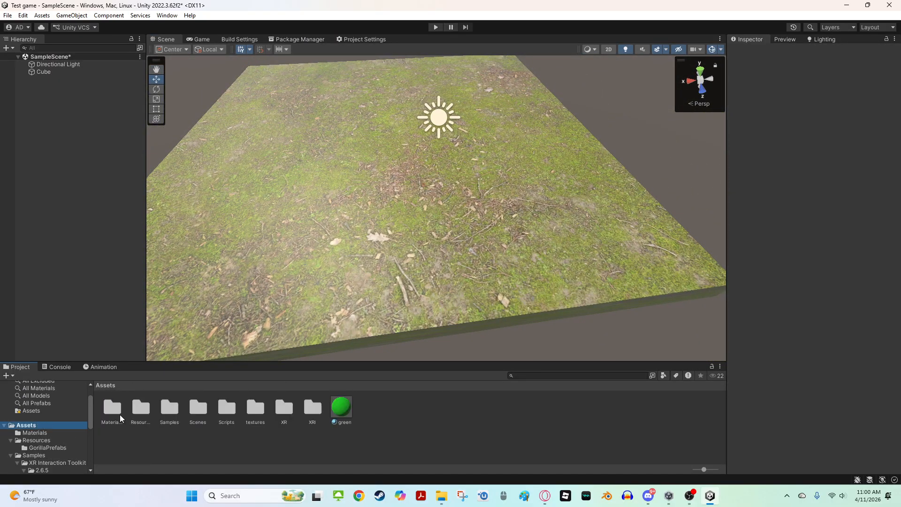
pyautogui.click(116, 410)
pyautogui.doubleClick(116, 410)
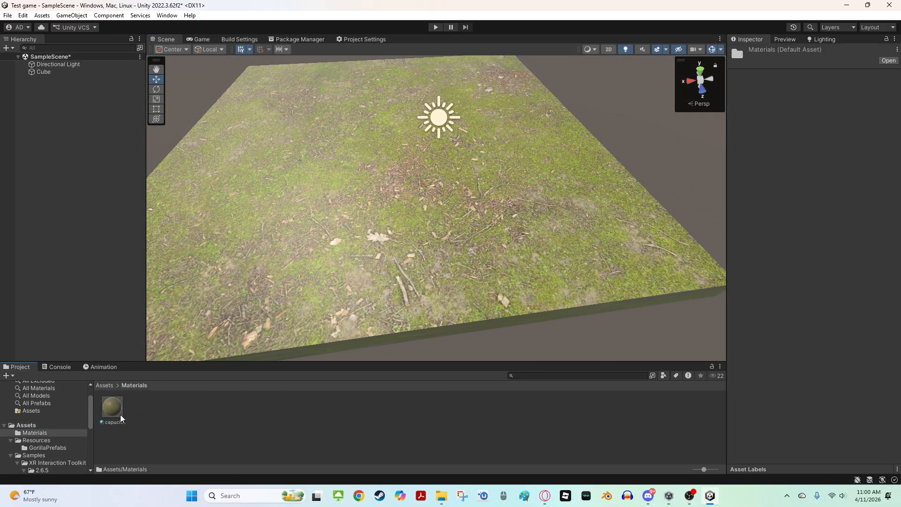
pyautogui.click(120, 415)
pyautogui.moveTo(325, 257); pyautogui.dragTo(319, 233, button='right')
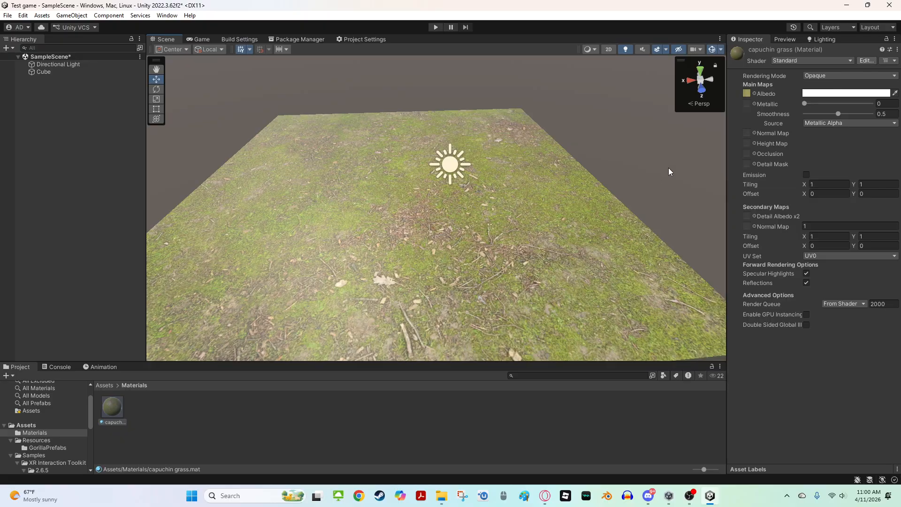
pyautogui.moveTo(837, 114); pyautogui.dragTo(797, 134)
# Select the floor cube in the scene and delete it
pyautogui.moveTo(577, 221); pyautogui.dragTo(459, 306, button='right')
pyautogui.press('s')
pyautogui.click(420, 292)
pyautogui.moveTo(246, 131); pyautogui.dragTo(377, 180, button='right')
pyautogui.press('s')
pyautogui.click(413, 203)
pyautogui.moveTo(378, 182); pyautogui.dragTo(514, 222)
pyautogui.moveTo(462, 227); pyautogui.dragTo(429, 210, button='right')
pyautogui.moveTo(397, 221); pyautogui.dragTo(382, 246)
pyautogui.press('w')
pyautogui.moveTo(382, 247); pyautogui.dragTo(335, 162, button='right')
pyautogui.press('s')
pyautogui.press('w')
pyautogui.moveTo(539, 168); pyautogui.dragTo(370, 221, button='right')
pyautogui.press('s')
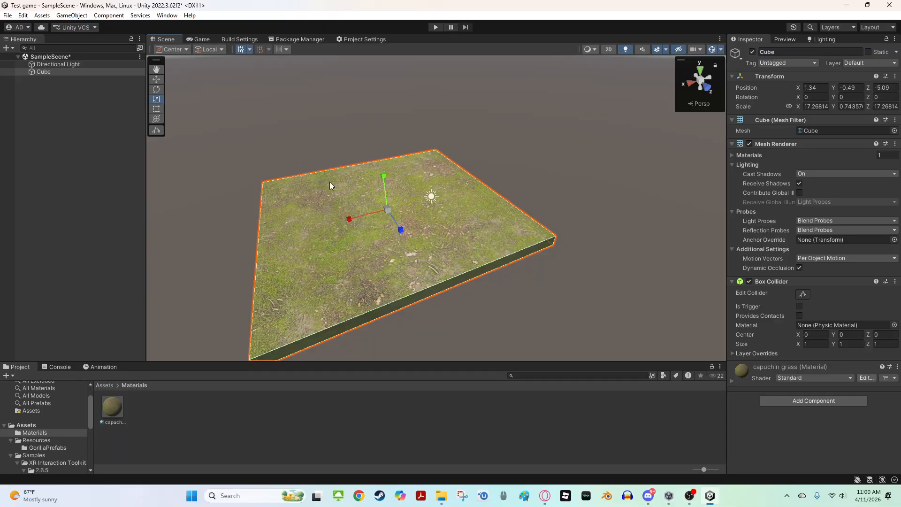
pyautogui.press('Delete')
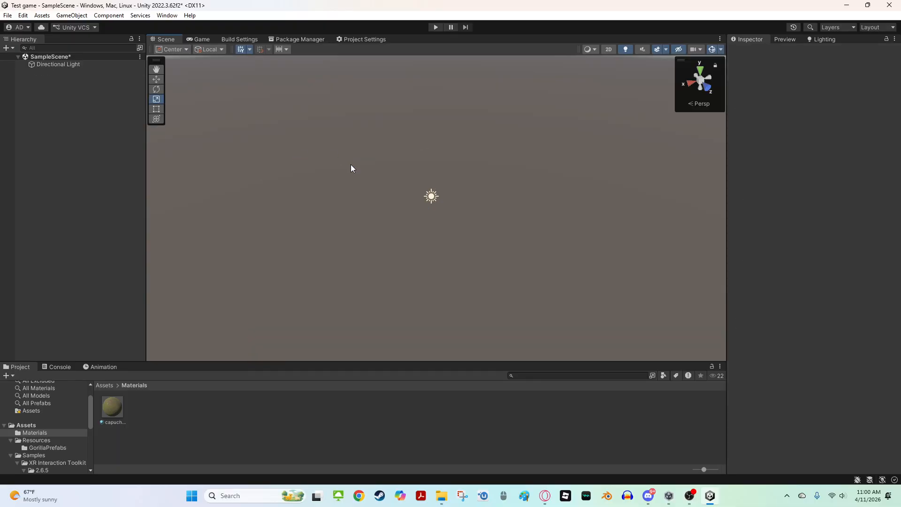
# Open the Package Manager and browse the Unity Registry package list
pyautogui.moveTo(352, 167); pyautogui.dragTo(360, 138, button='right')
pyautogui.click(37, 424)
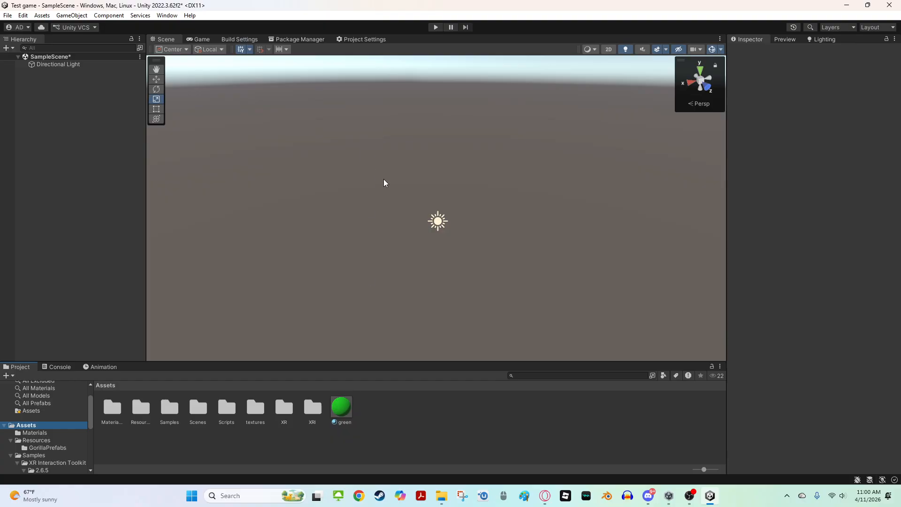
pyautogui.click(347, 43)
pyautogui.click(303, 41)
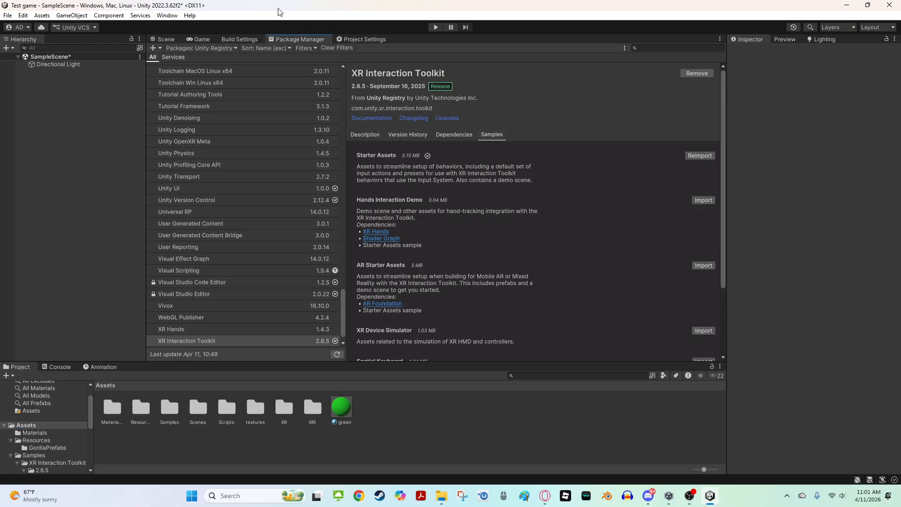
pyautogui.click(173, 16)
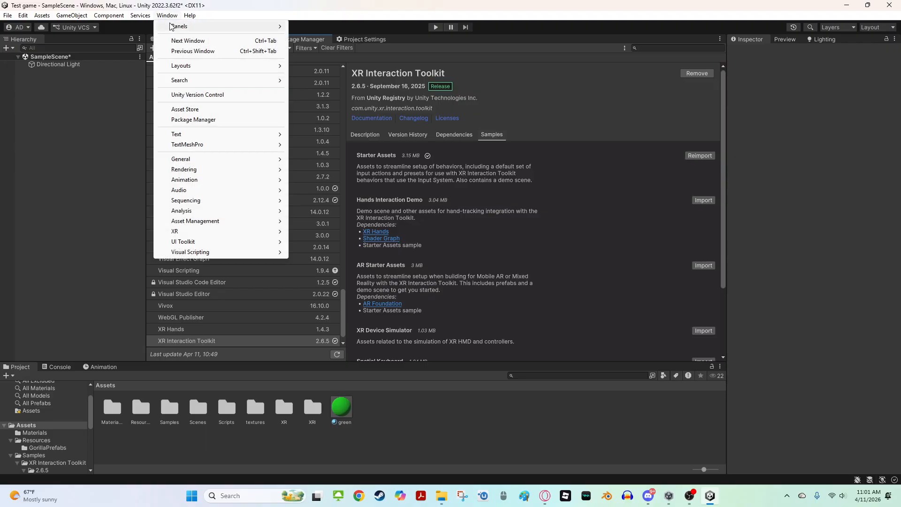
pyautogui.click(107, 269)
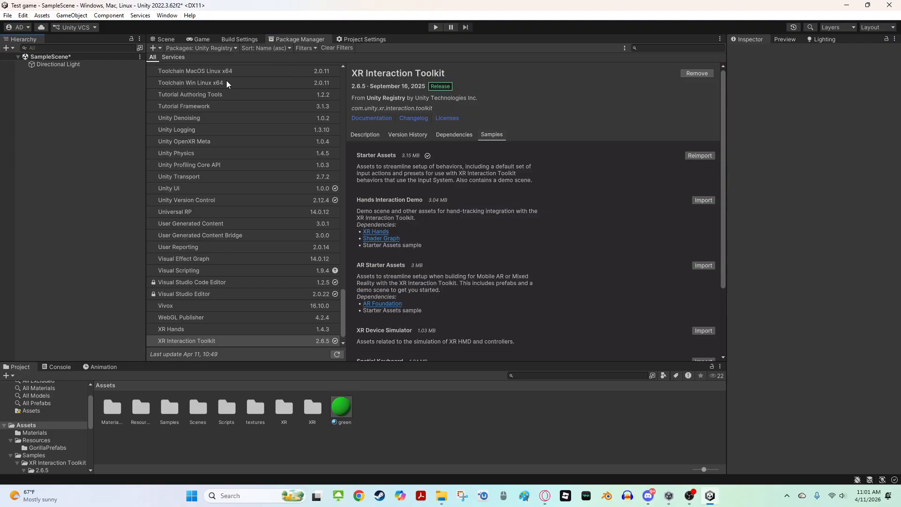
pyautogui.scroll(3, 265, 90)
pyautogui.scroll(-4, 265, 123)
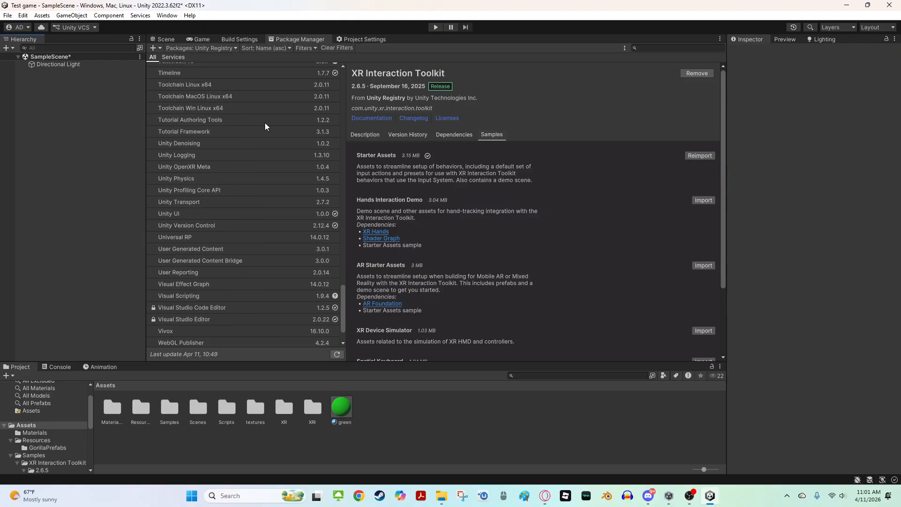
# Search the Unity Registry for probuilder, install the ProBuilder package, and return to the Scene view
pyautogui.click(658, 48)
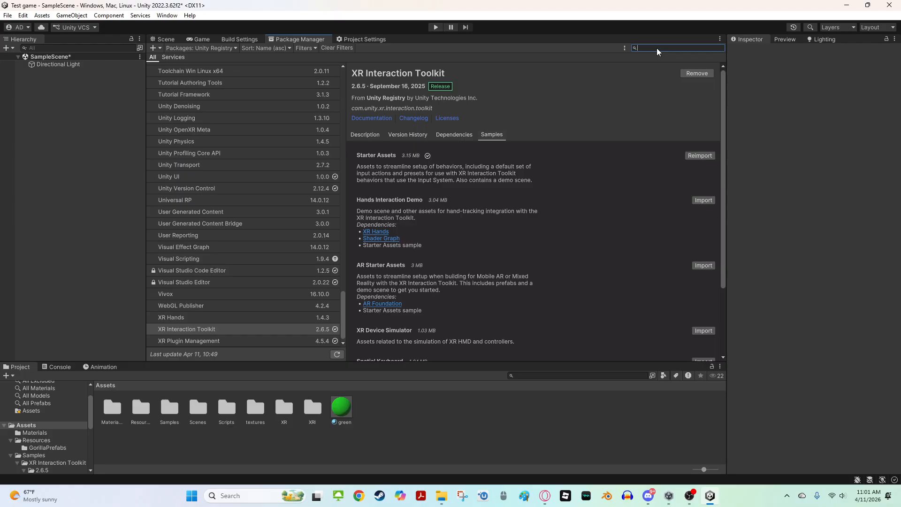
pyautogui.write('pro bui')
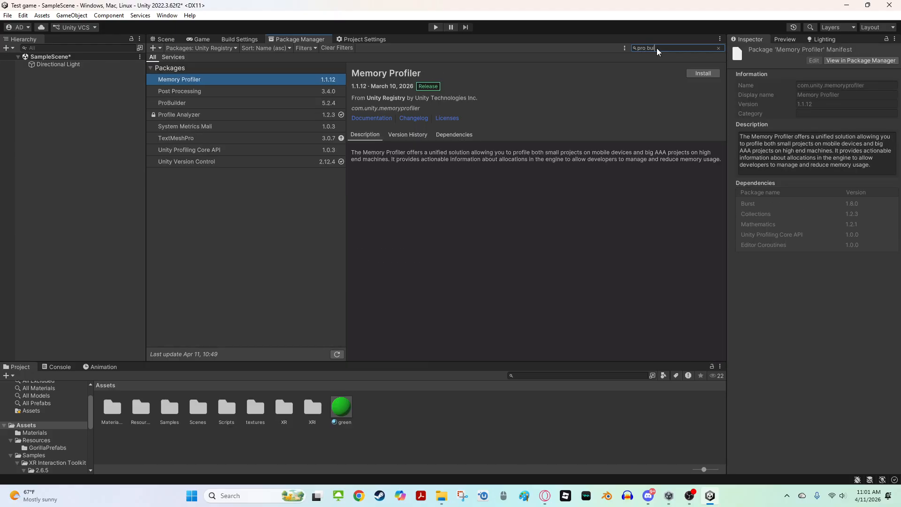
pyautogui.write('lder')
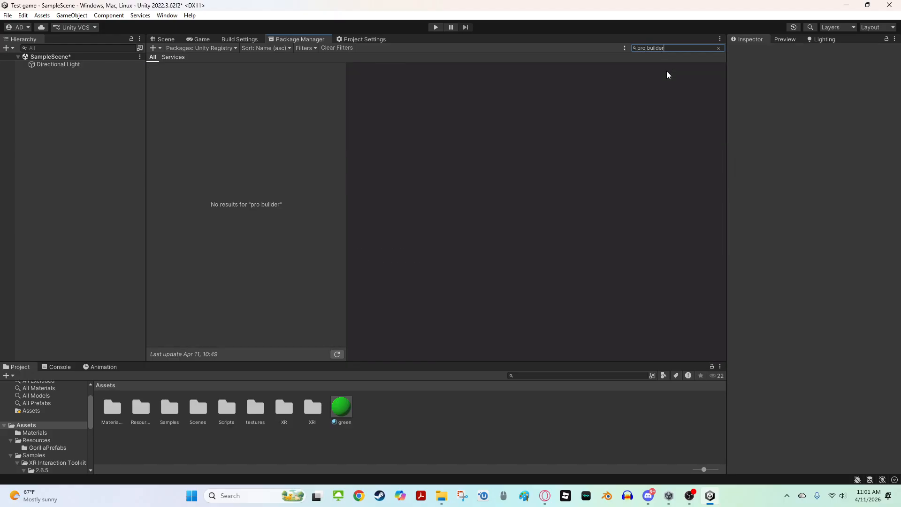
pyautogui.press('BackSpace')
pyautogui.write('bu')
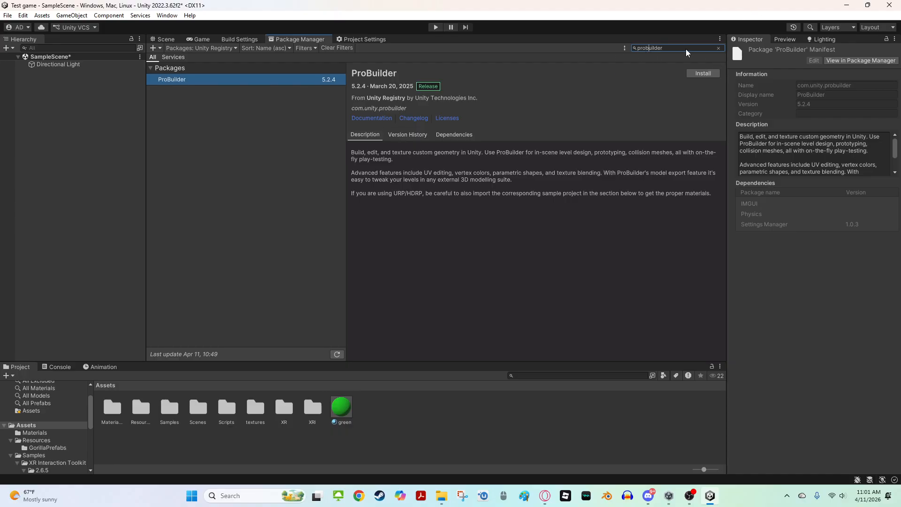
pyautogui.press('BackSpace')
pyautogui.press('BackSpace')
pyautogui.click(706, 73)
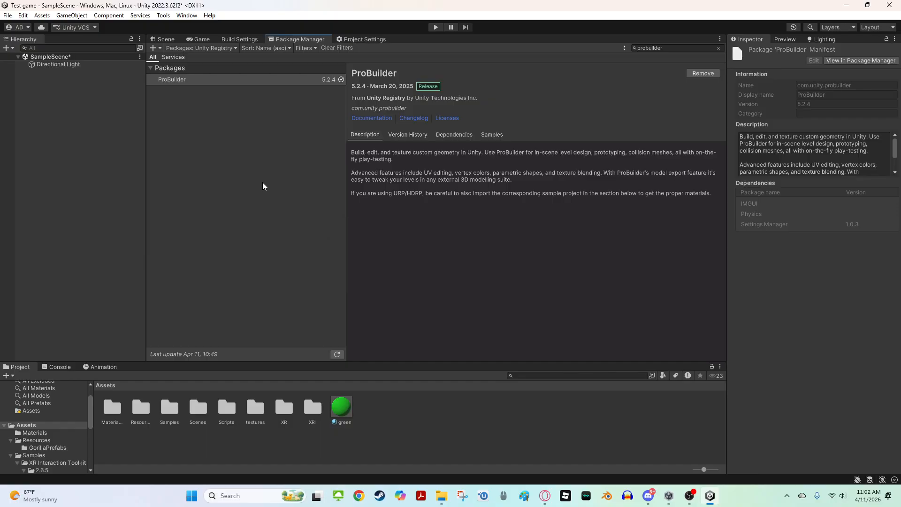
pyautogui.click(158, 40)
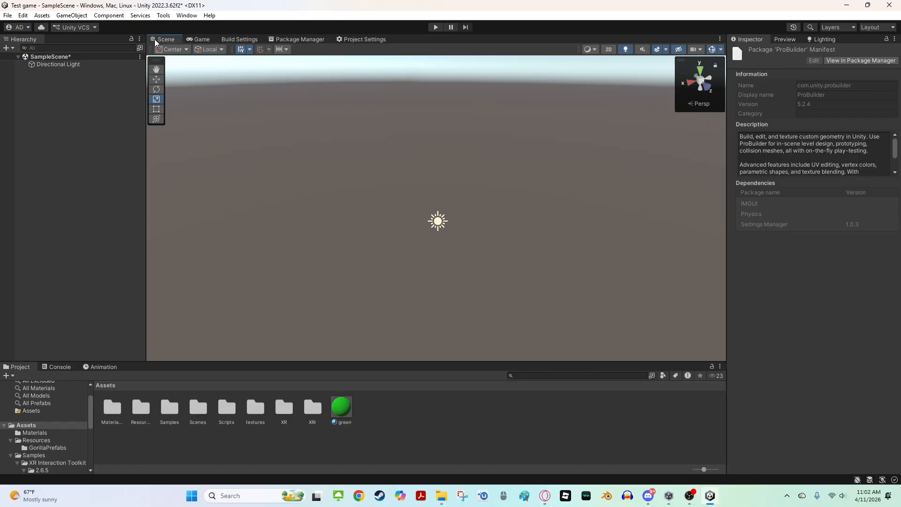
# Open the ProBuilder window and dock it as a tab beside the Inspector and Lighting panels
pyautogui.click(163, 16)
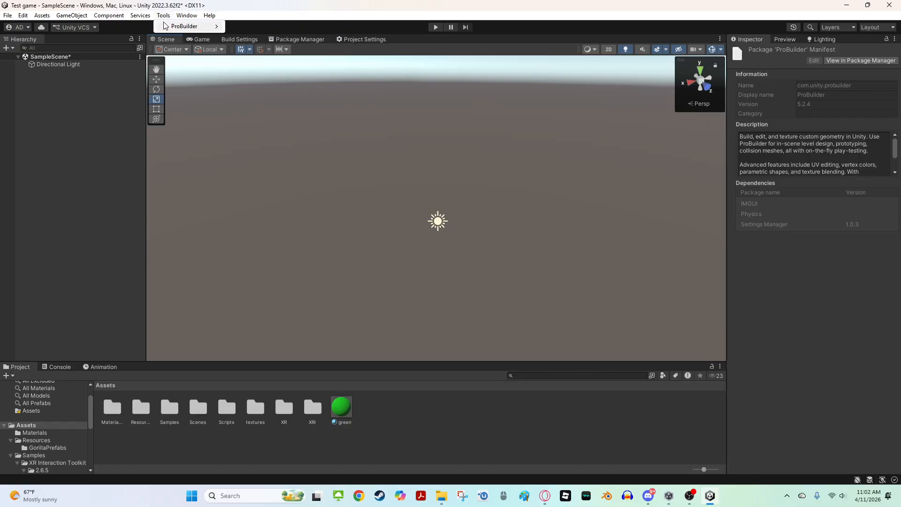
pyautogui.moveTo(169, 26)
pyautogui.click(251, 26)
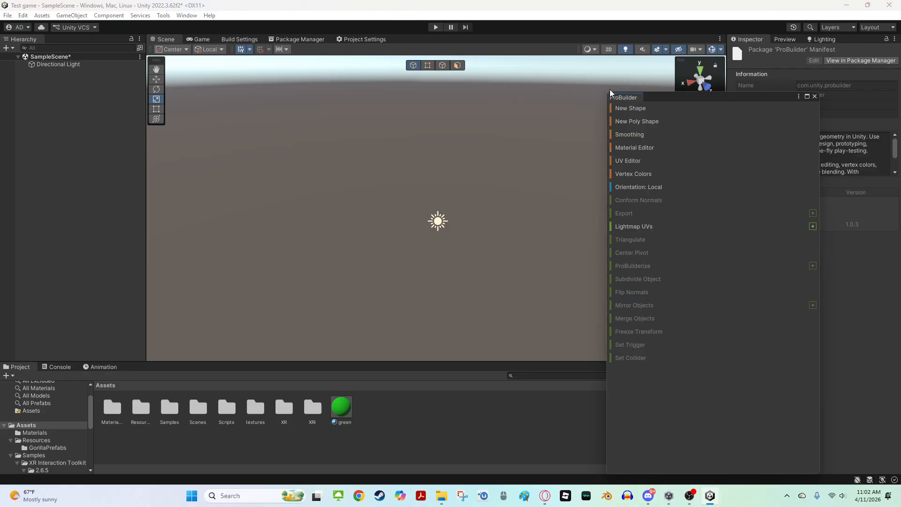
pyautogui.moveTo(632, 99); pyautogui.dragTo(814, 47)
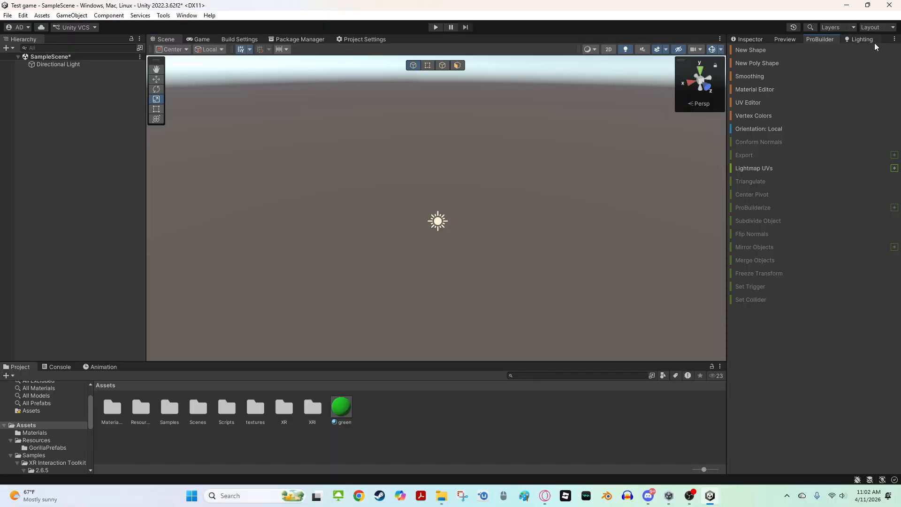
pyautogui.click(853, 41)
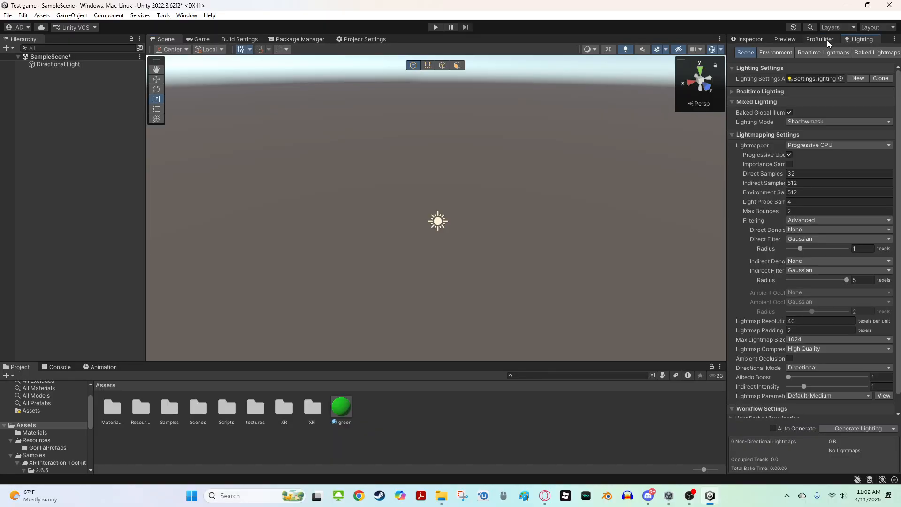
pyautogui.scroll(-1, 793, 315)
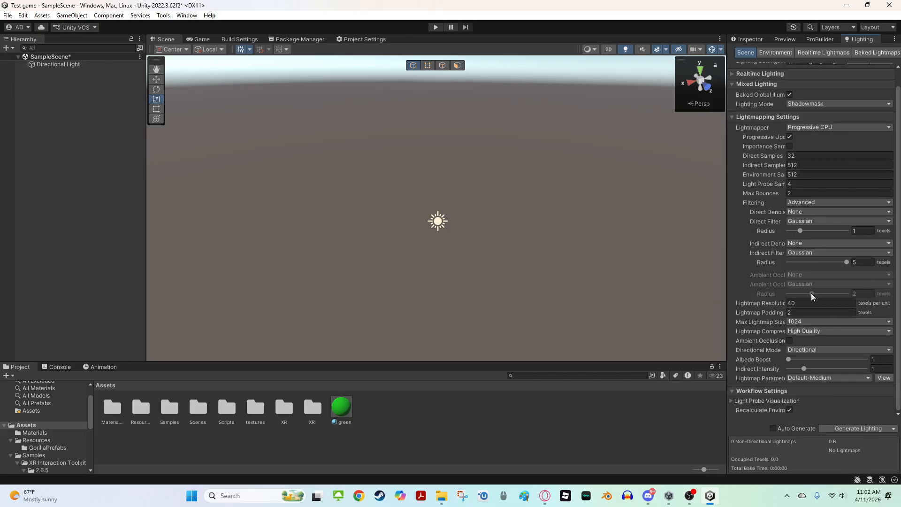
pyautogui.scroll(1, 807, 84)
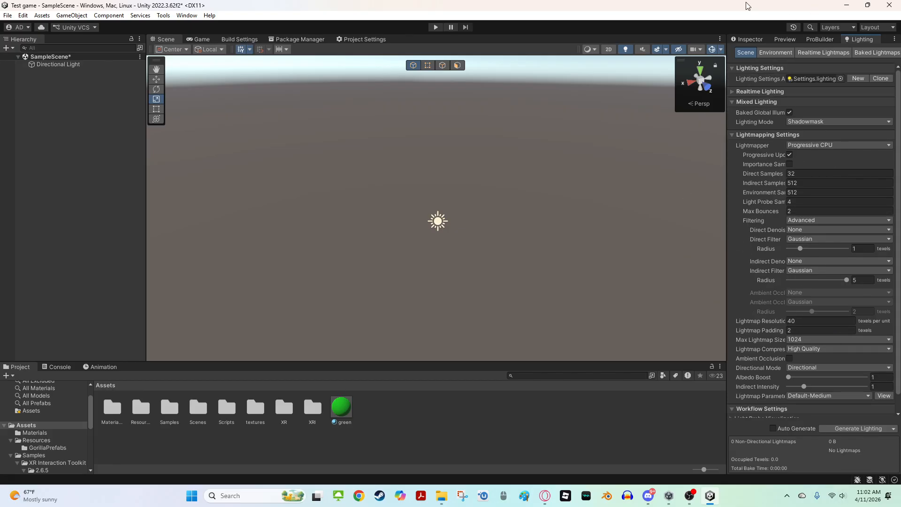
pyautogui.click(820, 40)
pyautogui.moveTo(589, 149); pyautogui.dragTo(524, 147, button='right')
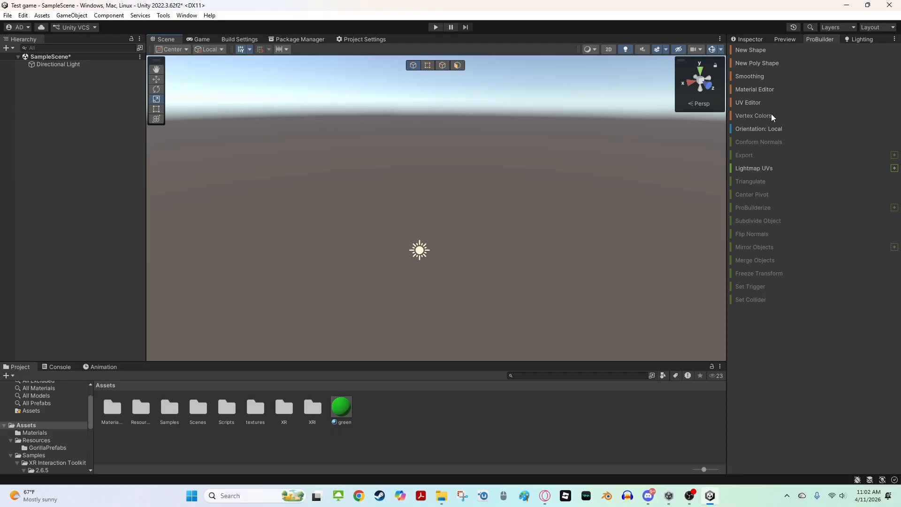
pyautogui.moveTo(516, 155); pyautogui.dragTo(476, 162, button='right')
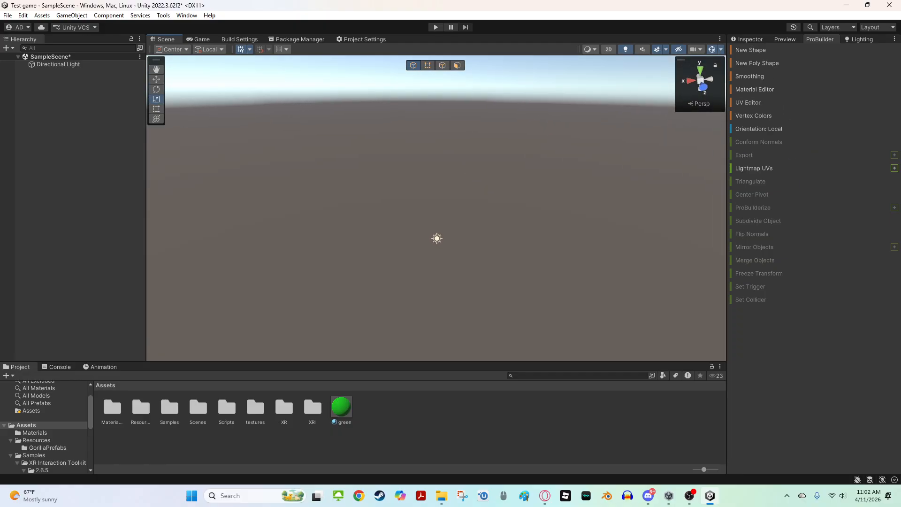
pyautogui.click(739, 51)
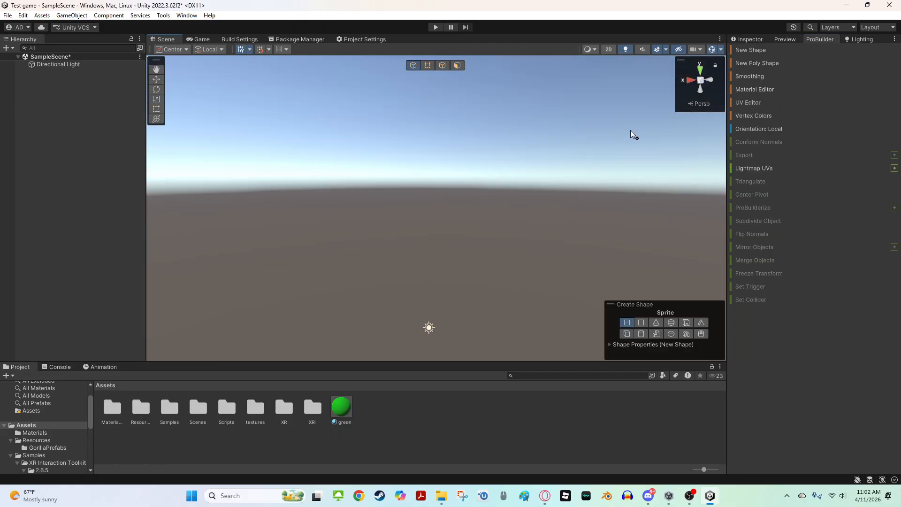
pyautogui.click(759, 51)
pyautogui.moveTo(510, 254); pyautogui.dragTo(518, 273, button='right')
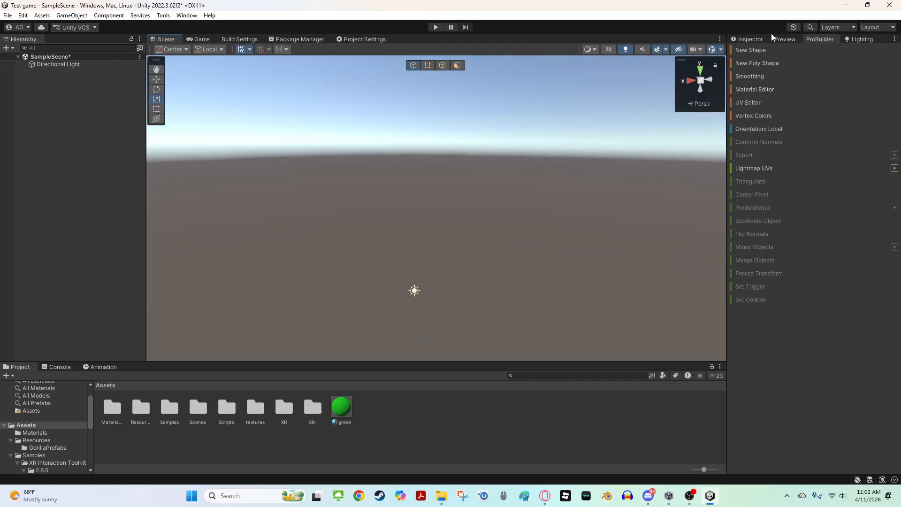
# Create a ProBuilder Plane from the Hierarchy and move it into view in the scene
pyautogui.click(13, 49)
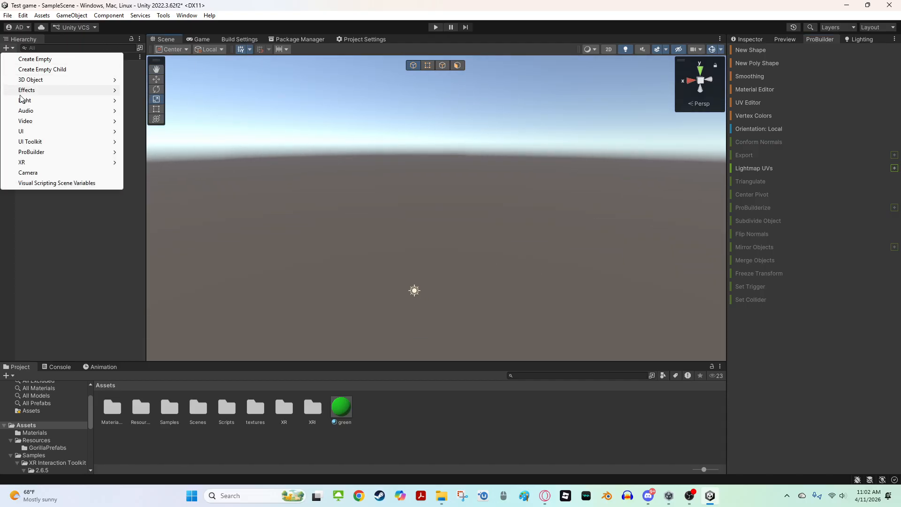
pyautogui.moveTo(38, 155)
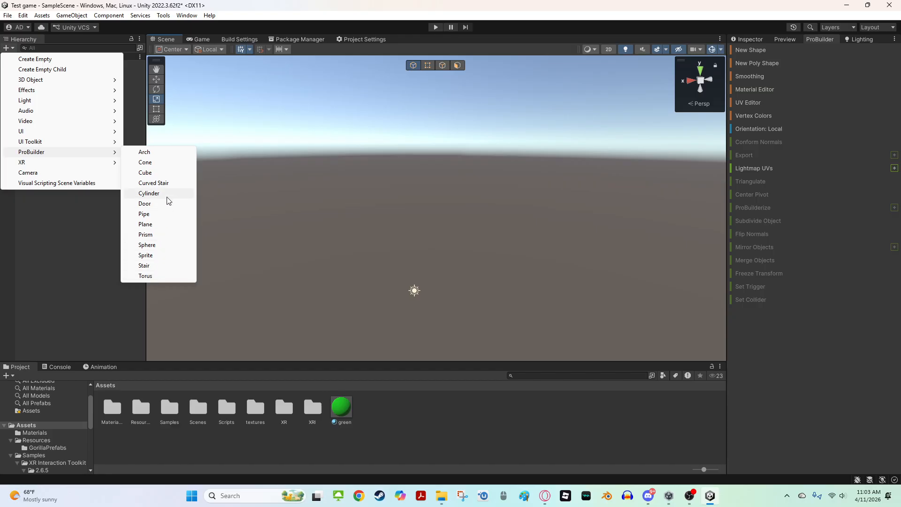
pyautogui.click(160, 224)
pyautogui.moveTo(342, 187); pyautogui.dragTo(411, 125, button='right')
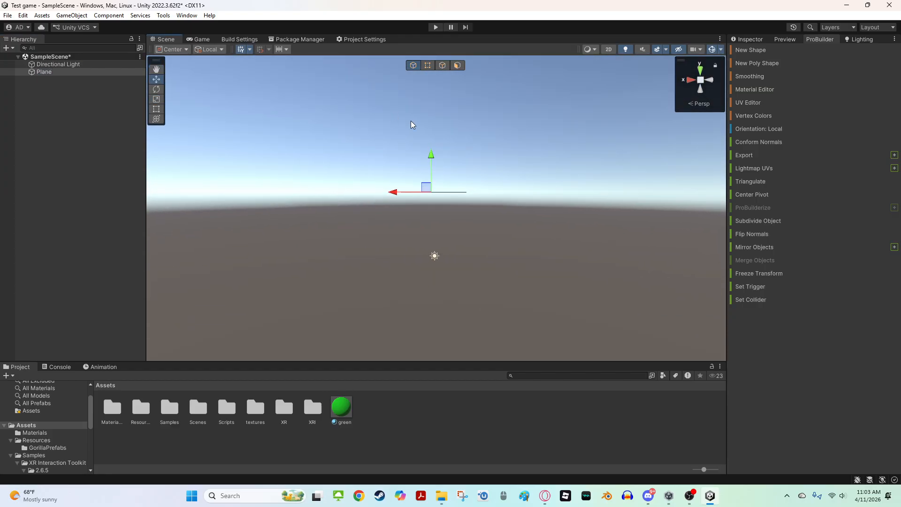
pyautogui.moveTo(431, 157); pyautogui.dragTo(457, 272)
pyautogui.moveTo(460, 262); pyautogui.dragTo(454, 277, button='right')
pyautogui.press('w')
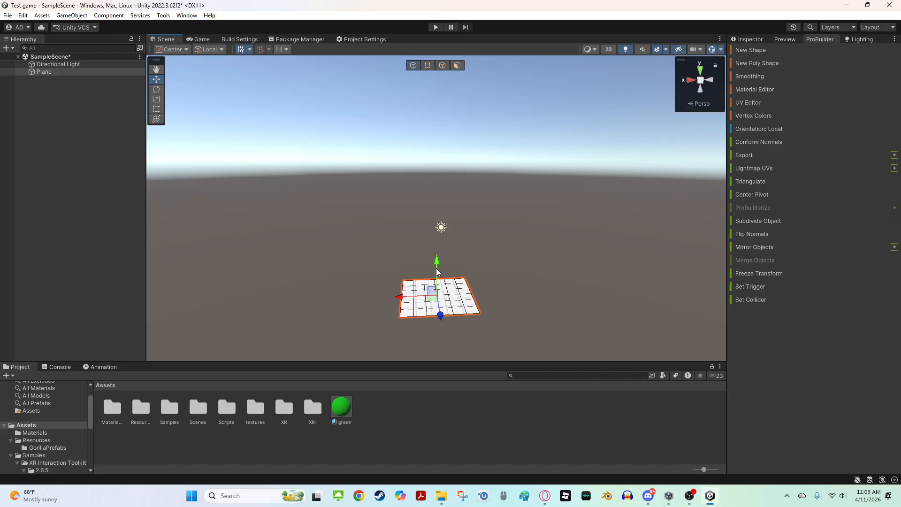
pyautogui.moveTo(436, 271); pyautogui.dragTo(449, 218)
pyautogui.press('w')
pyautogui.moveTo(448, 218); pyautogui.dragTo(434, 254, button='right')
# Scale the plane up into a large floor
pyautogui.press('s')
pyautogui.press('r')
pyautogui.moveTo(438, 227); pyautogui.dragTo(505, 211)
pyautogui.press('d')
pyautogui.moveTo(505, 211); pyautogui.dragTo(254, 287, button='right')
pyautogui.press('s')
pyautogui.moveTo(422, 203); pyautogui.dragTo(433, 199)
pyautogui.moveTo(432, 200); pyautogui.dragTo(426, 229, button='right')
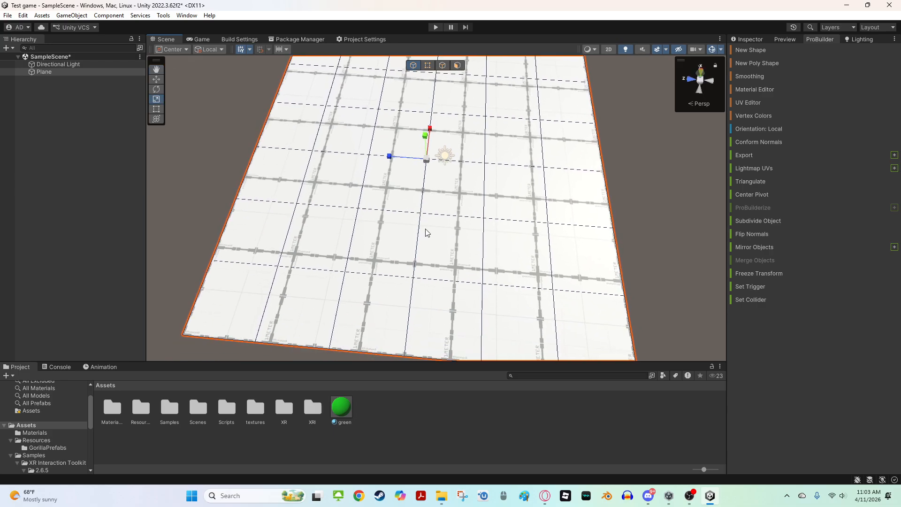
pyautogui.moveTo(323, 203)
pyautogui.mouseDown(button='right')
pyautogui.moveTo(338, 167)
pyautogui.moveTo(324, 208)
pyautogui.mouseUp(button='right')
# Open the textures folder and apply the capuchin grass texture to the plane
pyautogui.doubleClick(252, 413)
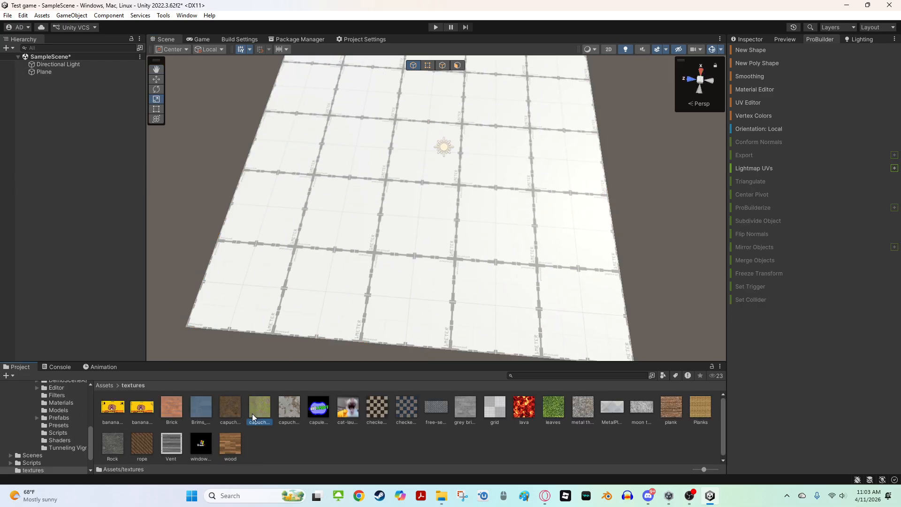
pyautogui.moveTo(252, 413); pyautogui.dragTo(308, 252)
pyautogui.moveTo(308, 252)
pyautogui.mouseDown(button='right')
pyautogui.moveTo(319, 96)
pyautogui.moveTo(288, 207)
pyautogui.moveTo(282, 201)
pyautogui.moveTo(305, 267)
pyautogui.mouseUp(button='right')
pyautogui.press('w')
pyautogui.press('s')
pyautogui.scroll(-2, 291, 277)
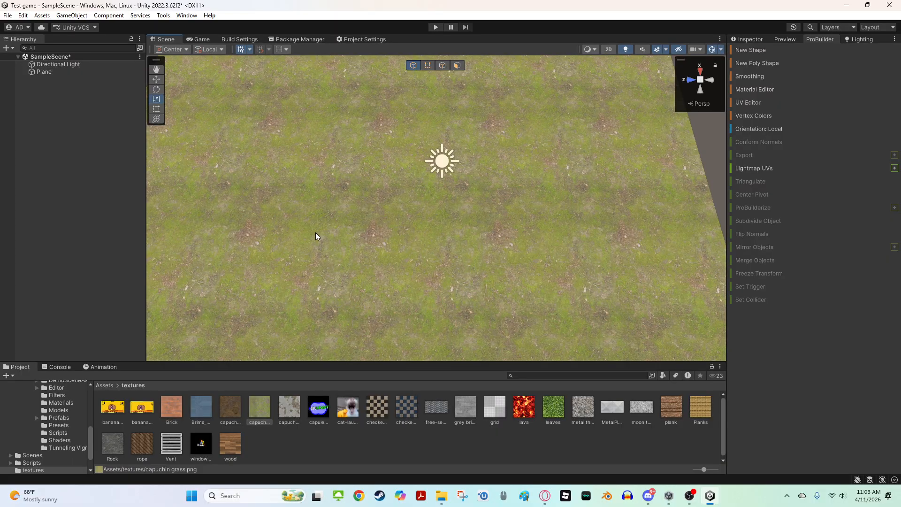
# Try the capule texture on the plane and undo it
pyautogui.moveTo(310, 421); pyautogui.dragTo(357, 300)
pyautogui.moveTo(357, 300); pyautogui.dragTo(321, 232, button='right')
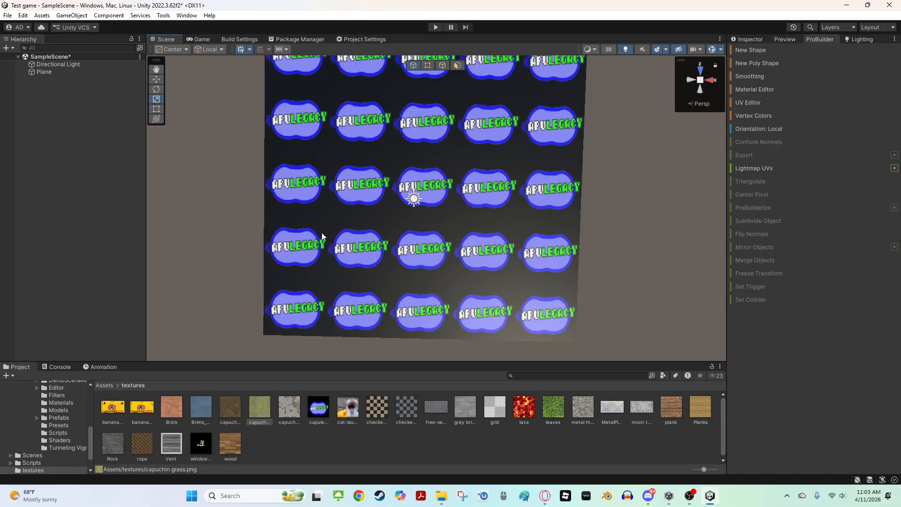
pyautogui.hotkey('ctrl', 'z')
# Try the leaves texture on the plane
pyautogui.moveTo(322, 232); pyautogui.dragTo(464, 276, button='right')
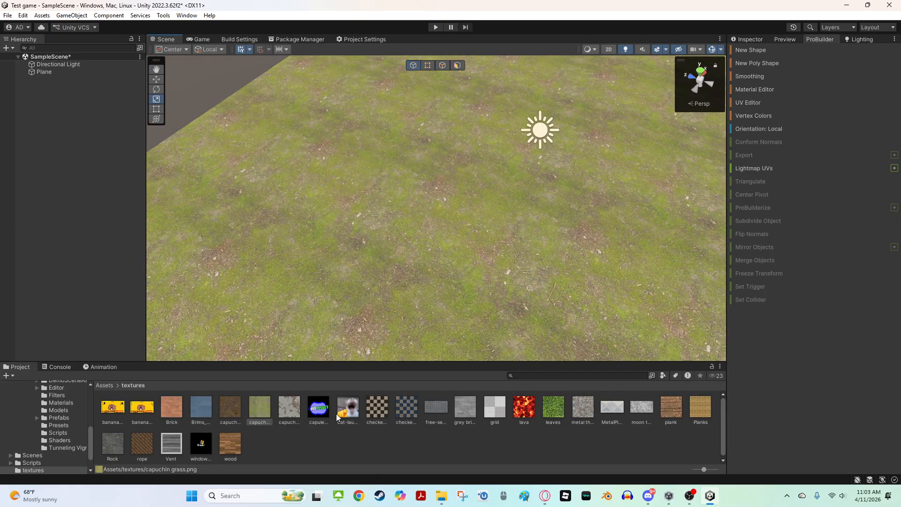
pyautogui.moveTo(421, 243); pyautogui.dragTo(431, 246, button='right')
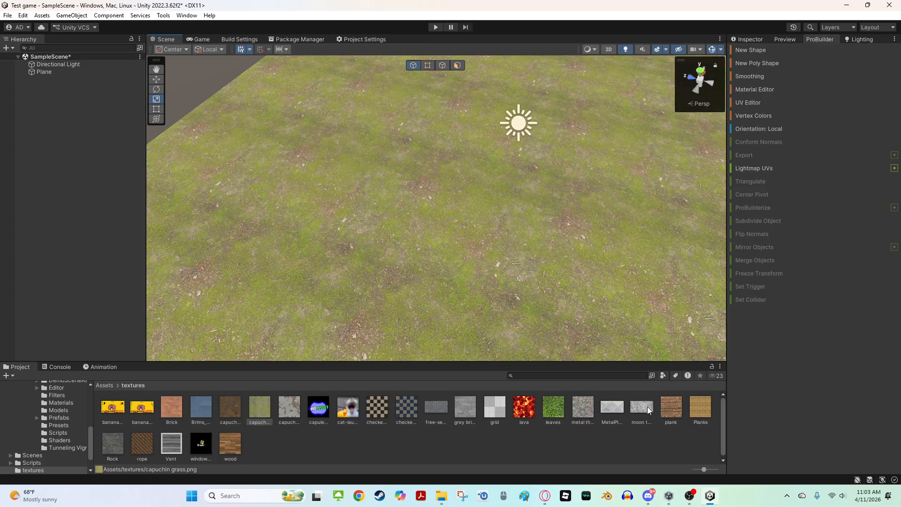
pyautogui.moveTo(555, 408); pyautogui.dragTo(508, 262)
pyautogui.moveTo(508, 263); pyautogui.dragTo(527, 371, button='right')
pyautogui.press('s')
pyautogui.press('w')
pyautogui.press('s')
pyautogui.press('w')
pyautogui.moveTo(568, 391); pyautogui.dragTo(261, 283, button='right')
pyautogui.press('s')
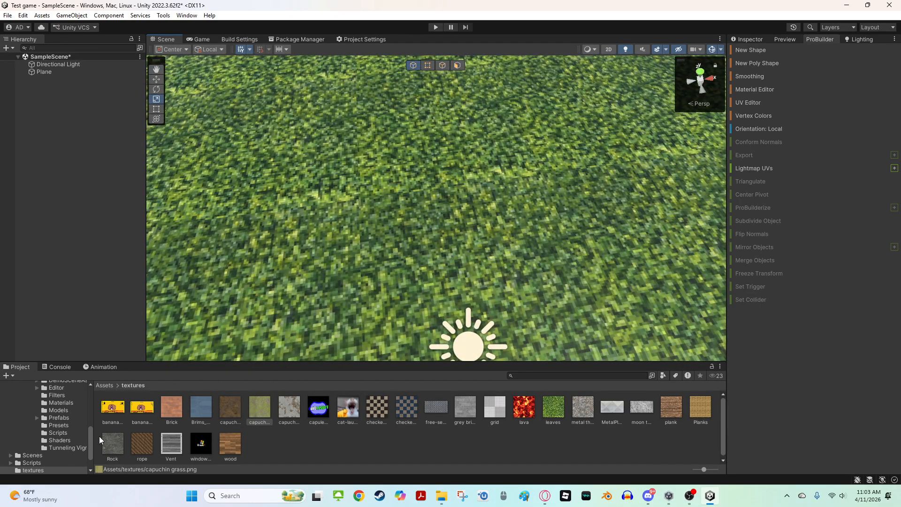
# Try the Rock, MetalPlate, Planks and lava textures on the plane in turn
pyautogui.moveTo(120, 445); pyautogui.dragTo(388, 148)
pyautogui.moveTo(388, 148); pyautogui.dragTo(636, 367, button='right')
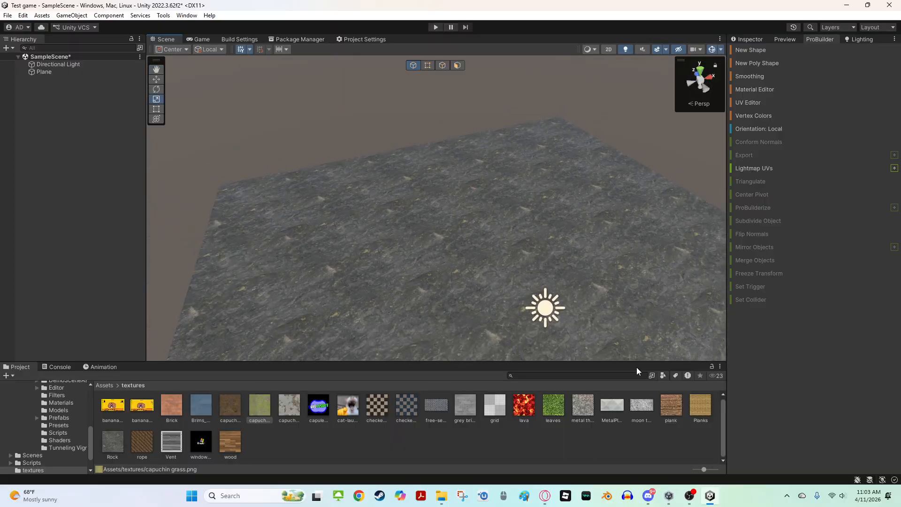
pyautogui.moveTo(616, 406); pyautogui.dragTo(585, 284)
pyautogui.moveTo(699, 407); pyautogui.dragTo(611, 262)
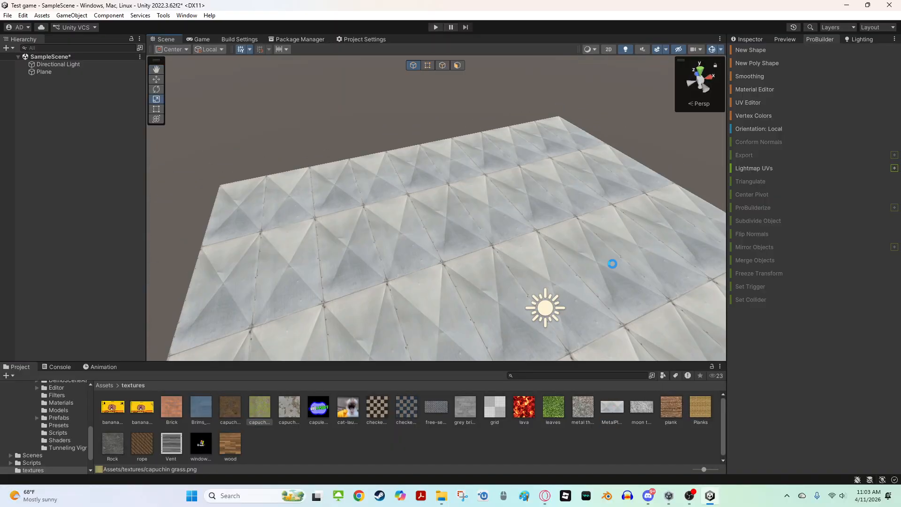
pyautogui.moveTo(612, 261); pyautogui.dragTo(652, 238, button='right')
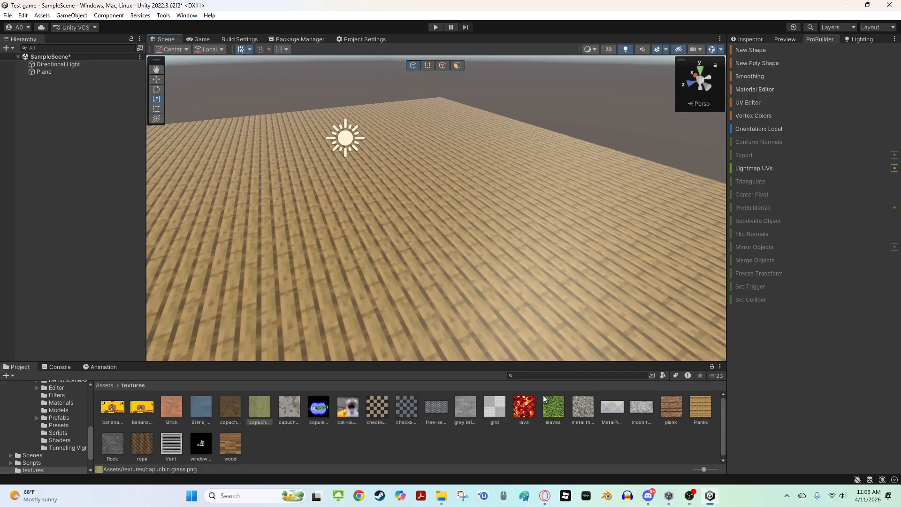
pyautogui.moveTo(524, 406); pyautogui.dragTo(478, 249)
pyautogui.moveTo(478, 250); pyautogui.dragTo(387, 264, button='right')
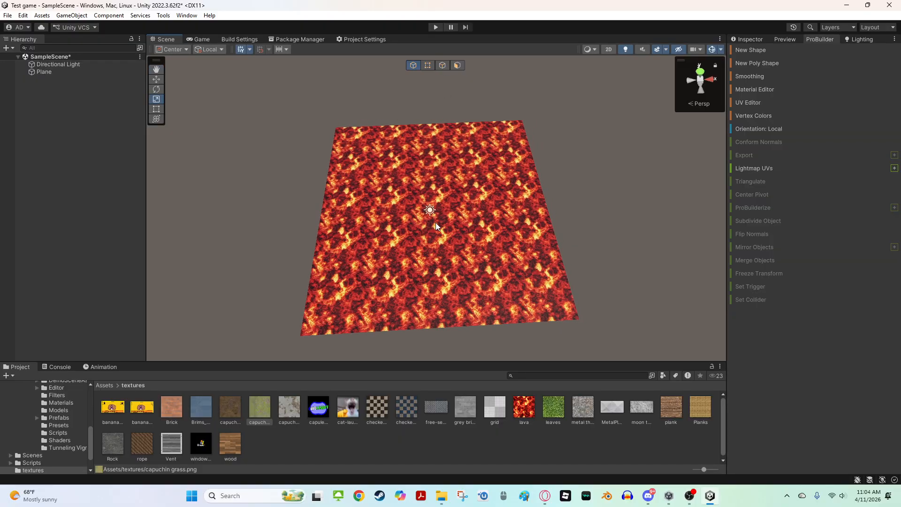
pyautogui.moveTo(345, 310); pyautogui.dragTo(398, 270)
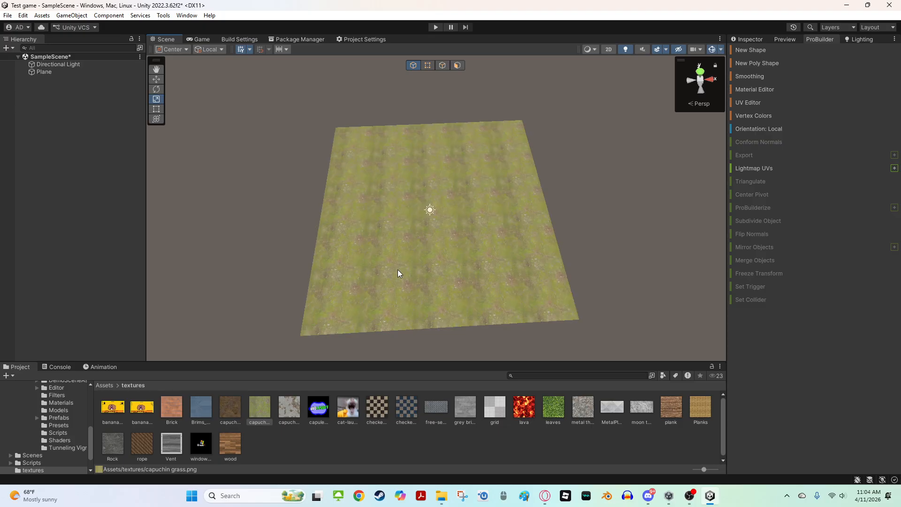
# In vertex mode, move the plane's corner vertices inward to chamfer its corners, then return to object mode
pyautogui.moveTo(319, 248); pyautogui.dragTo(455, 75, button='right')
pyautogui.click(442, 64)
pyautogui.moveTo(485, 141)
pyautogui.mouseDown(button='right')
pyautogui.moveTo(569, 260)
pyautogui.moveTo(513, 307)
pyautogui.moveTo(505, 88)
pyautogui.moveTo(476, 144)
pyautogui.mouseUp(button='right')
pyautogui.click(568, 260)
pyautogui.click(427, 66)
pyautogui.click(478, 147)
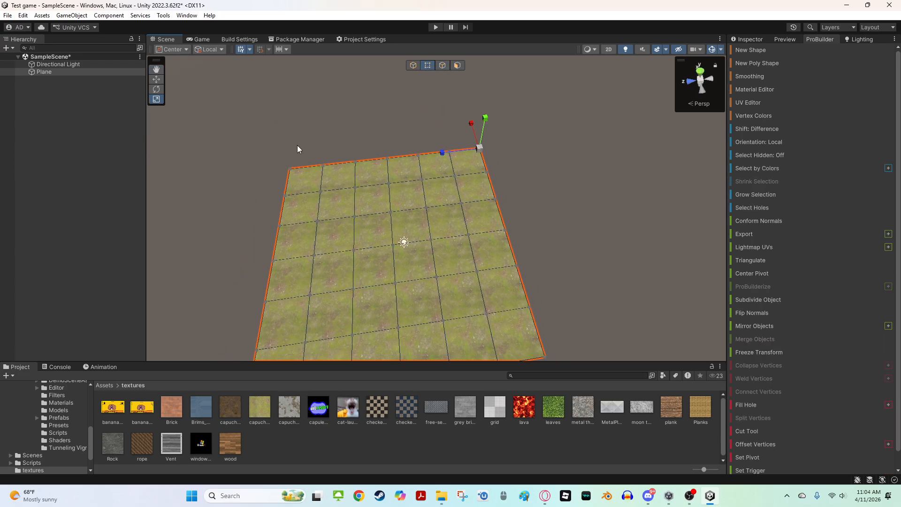
pyautogui.keyDown('shift'); pyautogui.click(287, 175); pyautogui.keyUp('shift')
pyautogui.moveTo(287, 175); pyautogui.dragTo(261, 244, button='right')
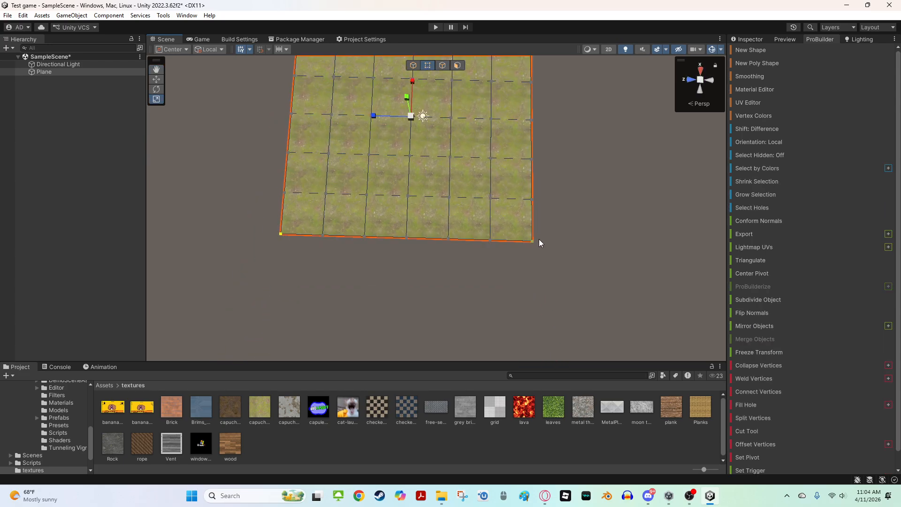
pyautogui.moveTo(539, 240); pyautogui.dragTo(534, 159, button='right')
pyautogui.moveTo(410, 235); pyautogui.dragTo(409, 241)
pyautogui.press('d')
pyautogui.moveTo(409, 240); pyautogui.dragTo(235, 242, button='right')
pyautogui.press('w')
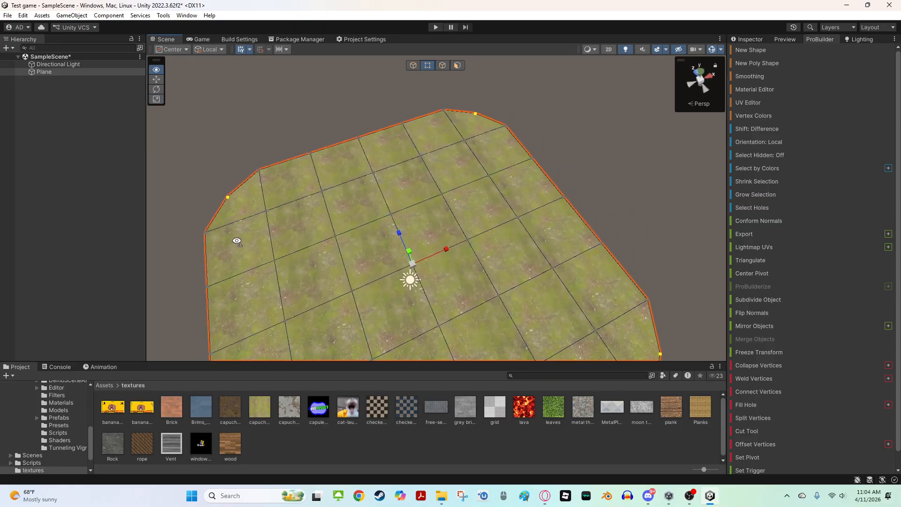
pyautogui.moveTo(554, 215); pyautogui.dragTo(510, 259, button='right')
pyautogui.press('s')
pyautogui.click(413, 65)
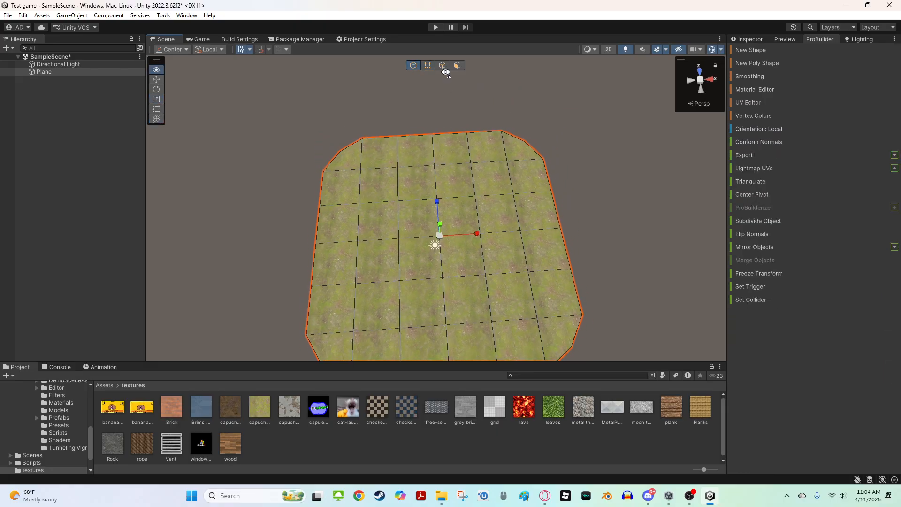
# Apply the leaves texture to the plane
pyautogui.scroll(5, 441, 239)
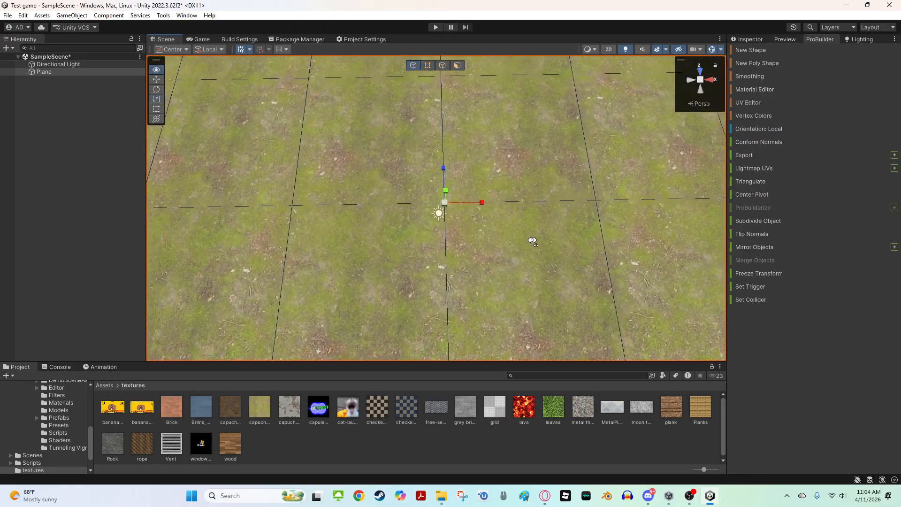
pyautogui.moveTo(553, 407); pyautogui.dragTo(508, 259)
pyautogui.moveTo(508, 259); pyautogui.dragTo(442, 318, button='right')
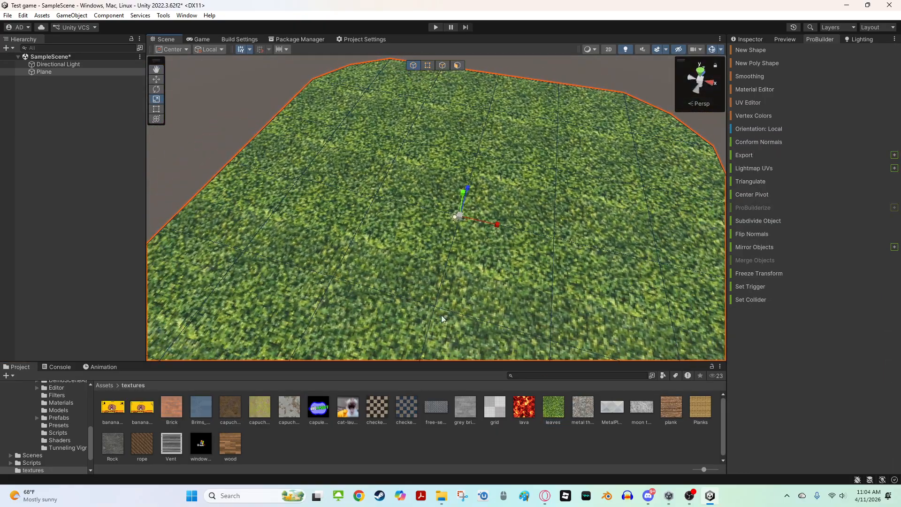
# Inspect the plane's edges from a top-down view and return to object mode
pyautogui.click(442, 65)
pyautogui.moveTo(493, 157); pyautogui.dragTo(319, 221, button='right')
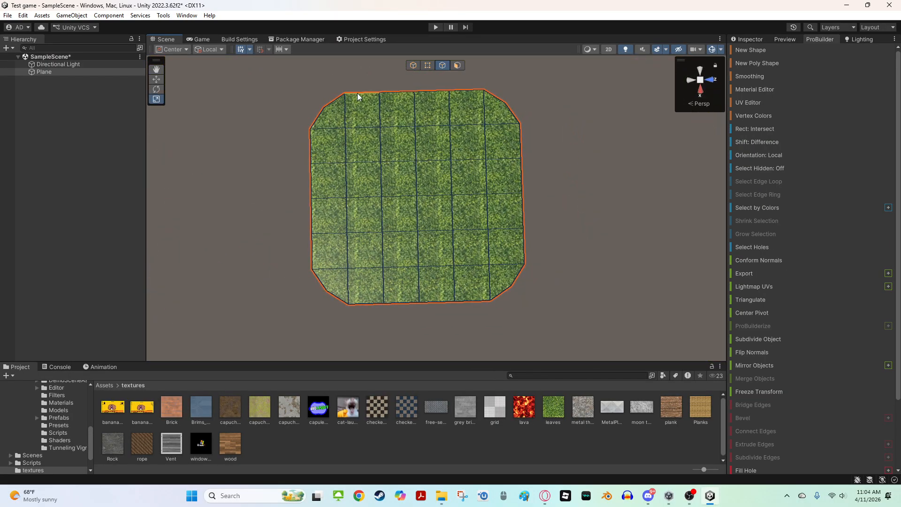
pyautogui.click(358, 93)
pyautogui.click(431, 93)
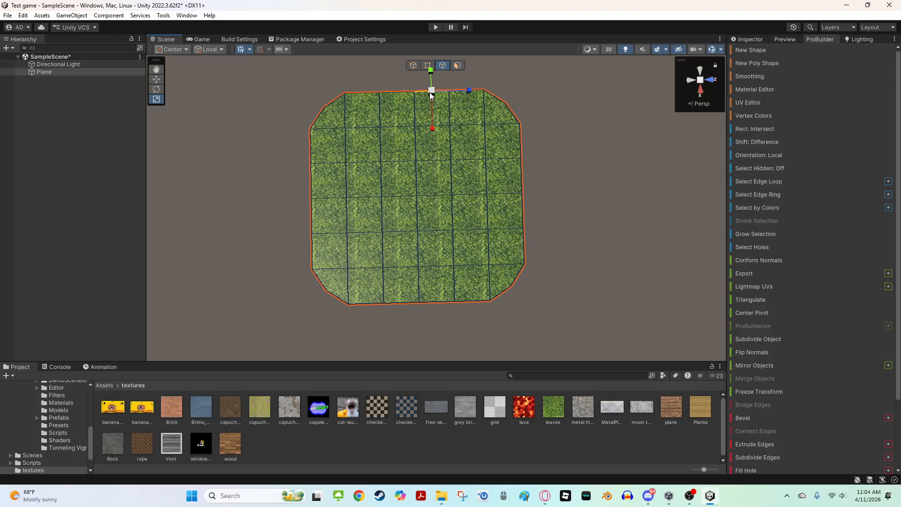
pyautogui.keyDown('shift'); pyautogui.click(353, 93); pyautogui.keyUp('shift')
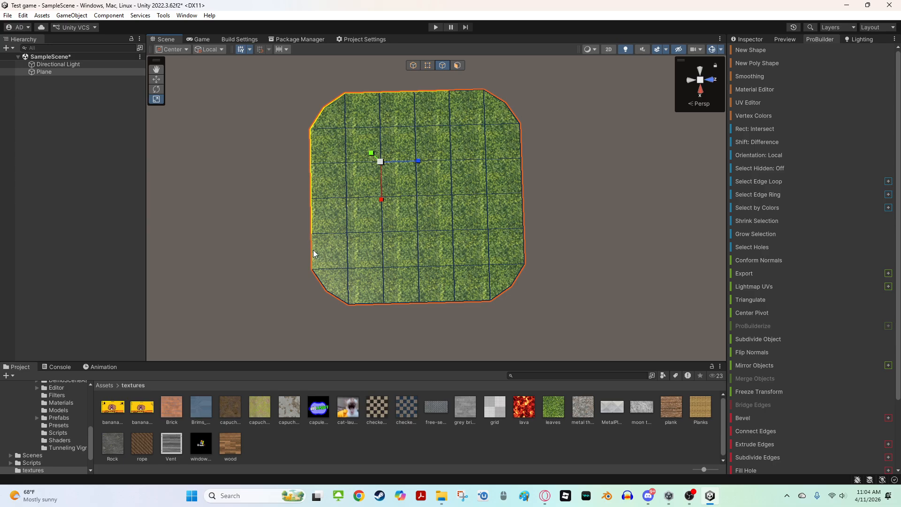
pyautogui.click(544, 140)
pyautogui.moveTo(382, 232); pyautogui.dragTo(443, 78, button='right')
pyautogui.click(414, 65)
pyautogui.moveTo(516, 141); pyautogui.dragTo(540, 215, button='right')
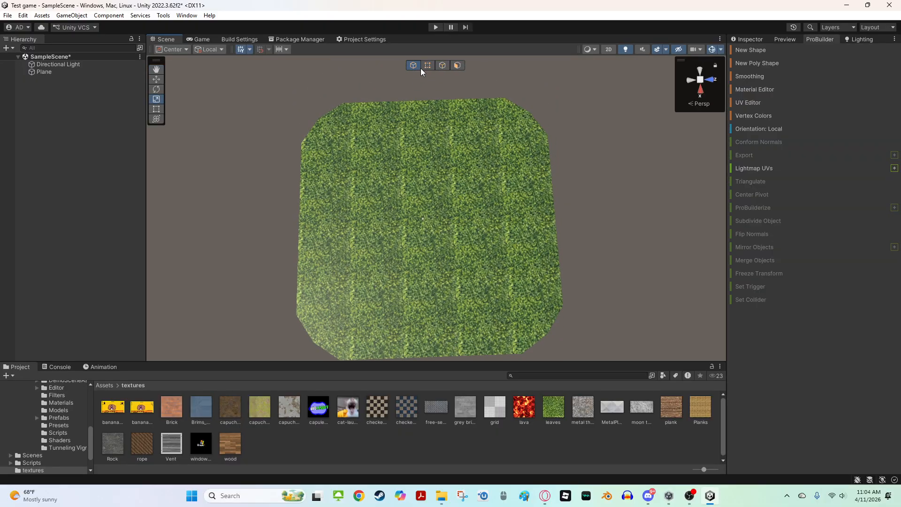
pyautogui.click(473, 185)
pyautogui.moveTo(473, 185); pyautogui.dragTo(508, 159, button='right')
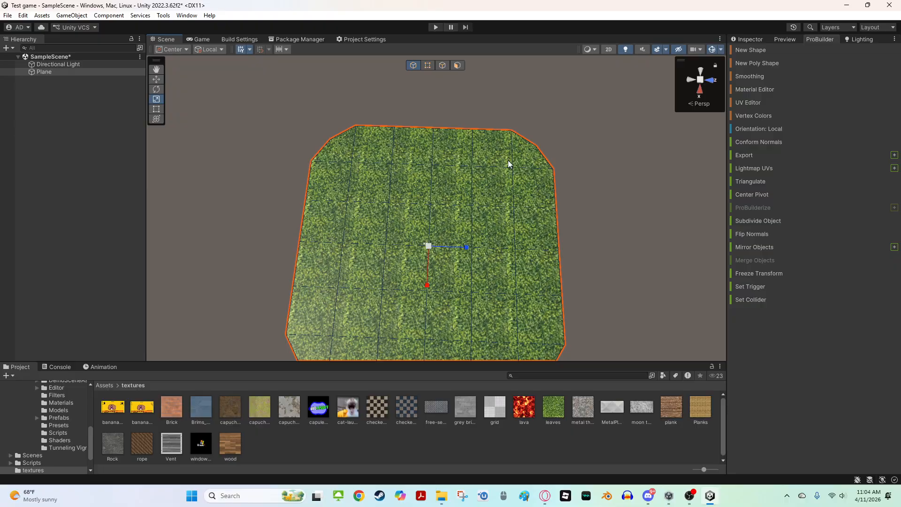
# Examine the plane's vertices from several angles with the move, rotate and scale tools, then return to object mode
pyautogui.click(428, 65)
pyautogui.moveTo(426, 83); pyautogui.dragTo(477, 182, button='right')
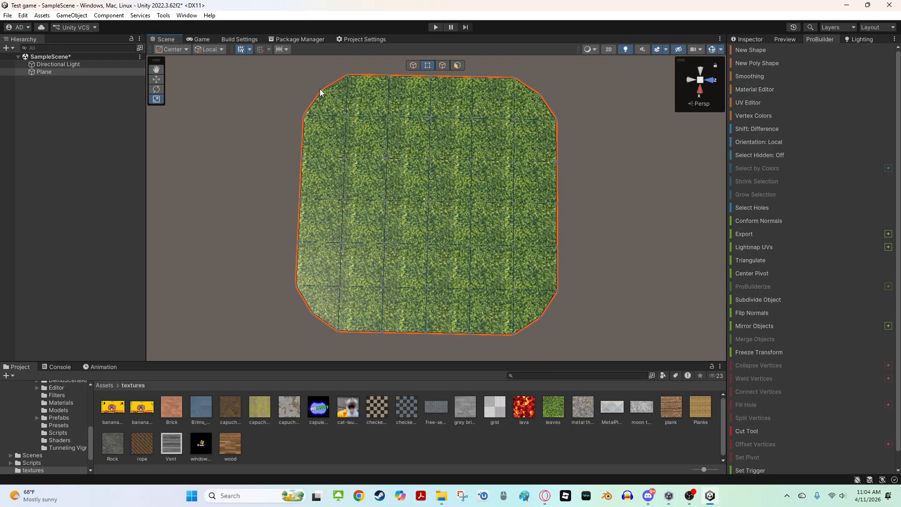
pyautogui.moveTo(367, 155); pyautogui.dragTo(429, 60, button='right')
pyautogui.click(404, 193)
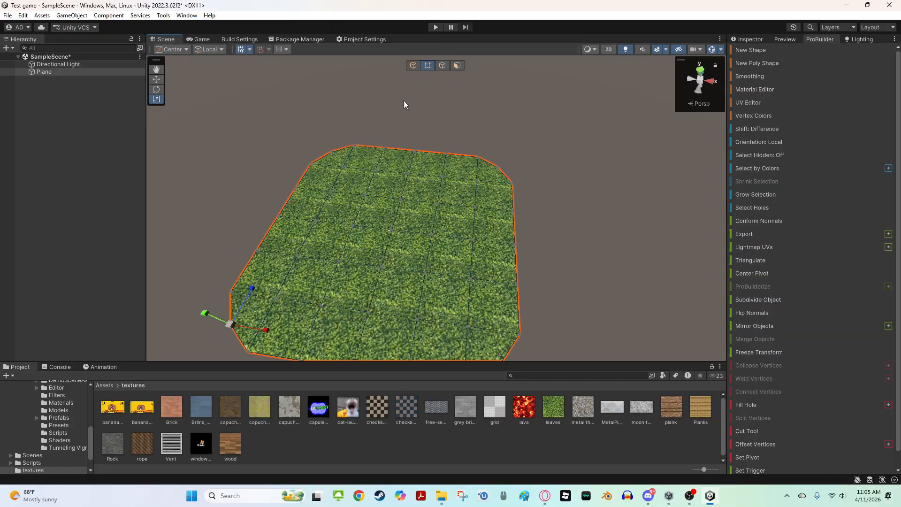
pyautogui.keyDown('shift'); pyautogui.click(334, 145); pyautogui.keyUp('shift')
pyautogui.moveTo(503, 177); pyautogui.dragTo(493, 199, button='right')
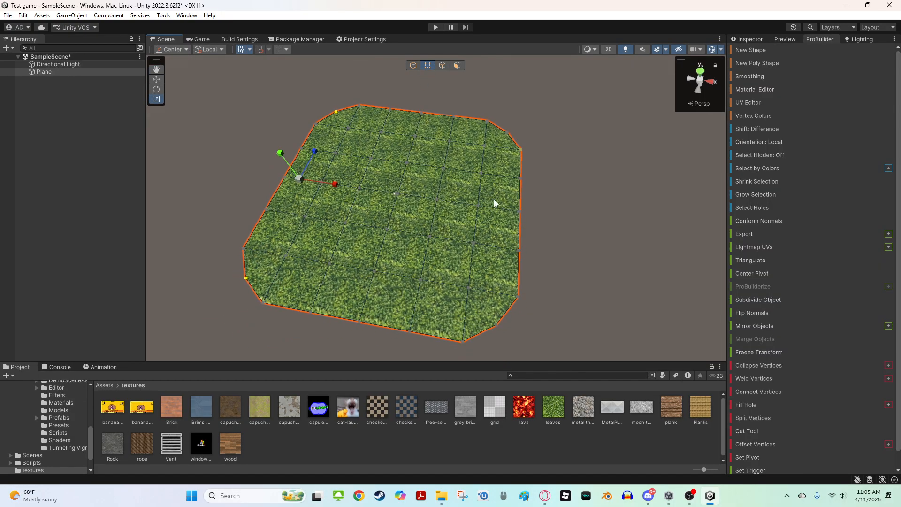
pyautogui.click(554, 177)
pyautogui.moveTo(555, 175); pyautogui.dragTo(475, 167, button='right')
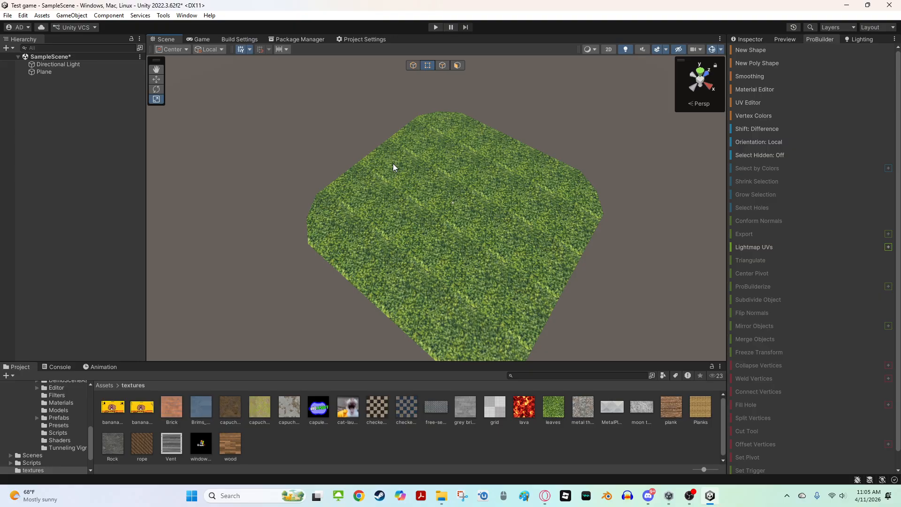
pyautogui.moveTo(393, 163); pyautogui.dragTo(517, 145, button='right')
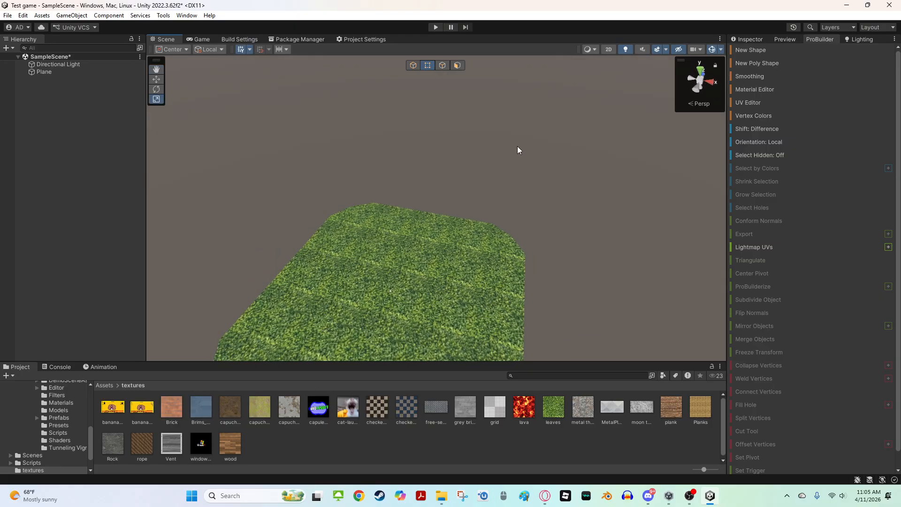
pyautogui.moveTo(378, 198); pyautogui.dragTo(399, 216, button='right')
pyautogui.click(399, 216)
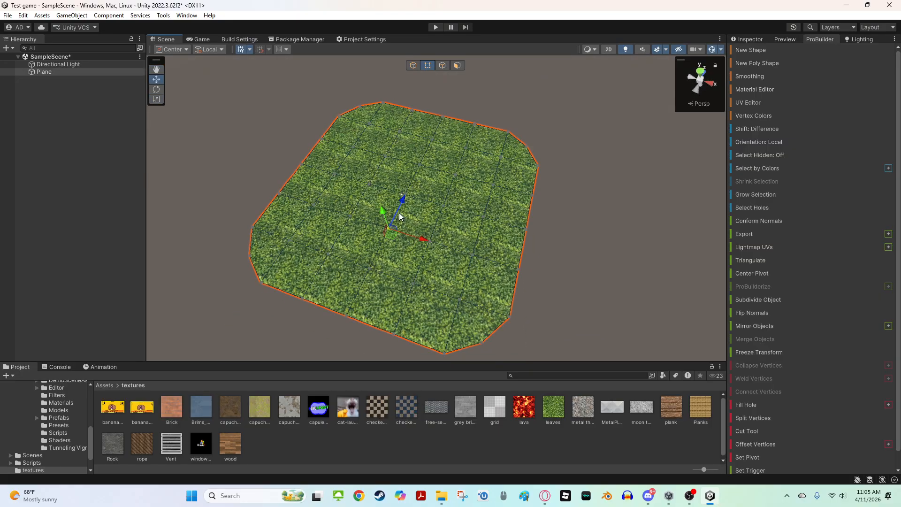
pyautogui.press('e')
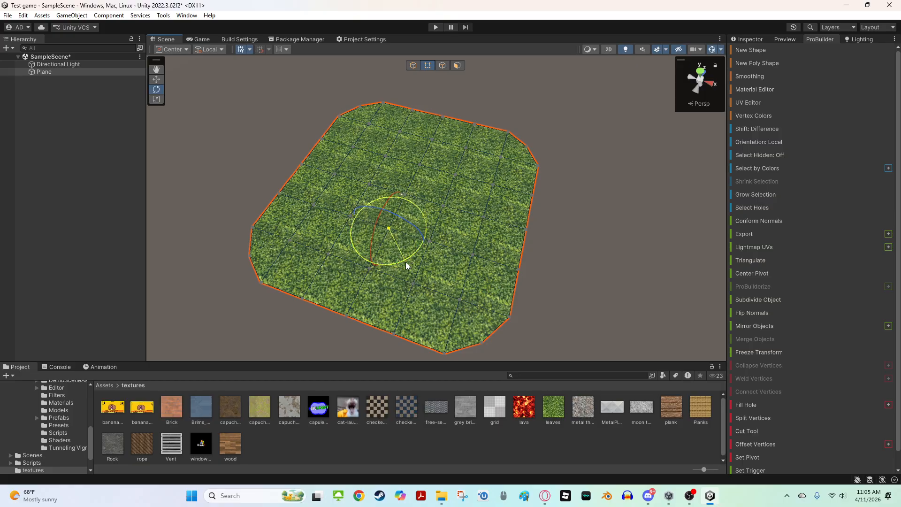
pyautogui.moveTo(406, 262); pyautogui.dragTo(300, 179)
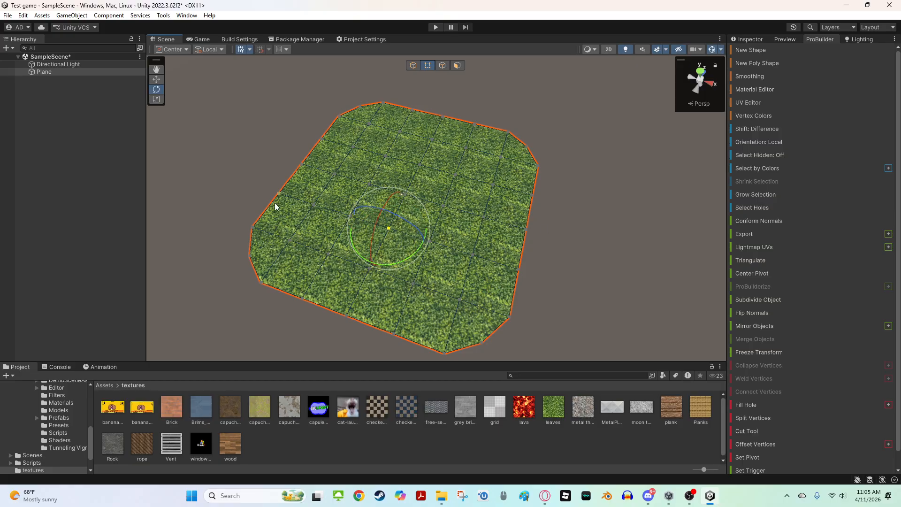
pyautogui.press('r')
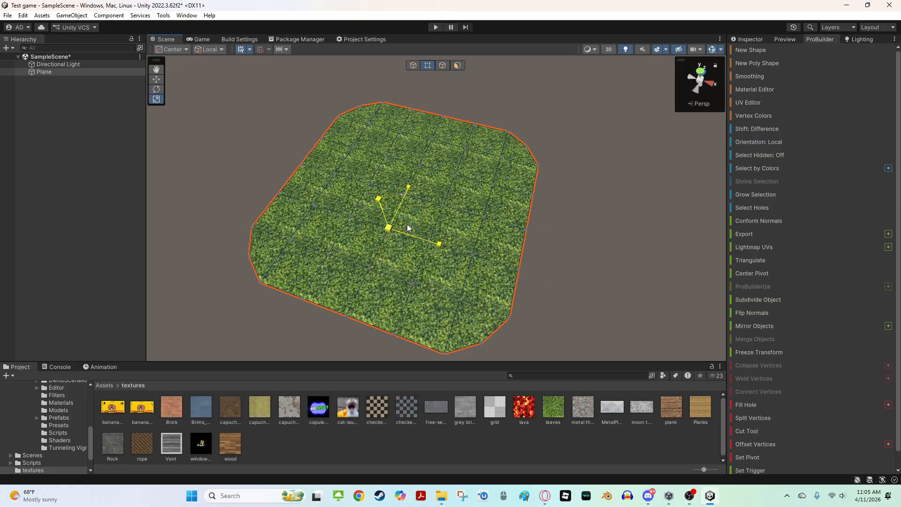
pyautogui.keyDown('alt'); pyautogui.moveTo(440, 216); pyautogui.dragTo(330, 221); pyautogui.keyUp('alt')
pyautogui.press('x')
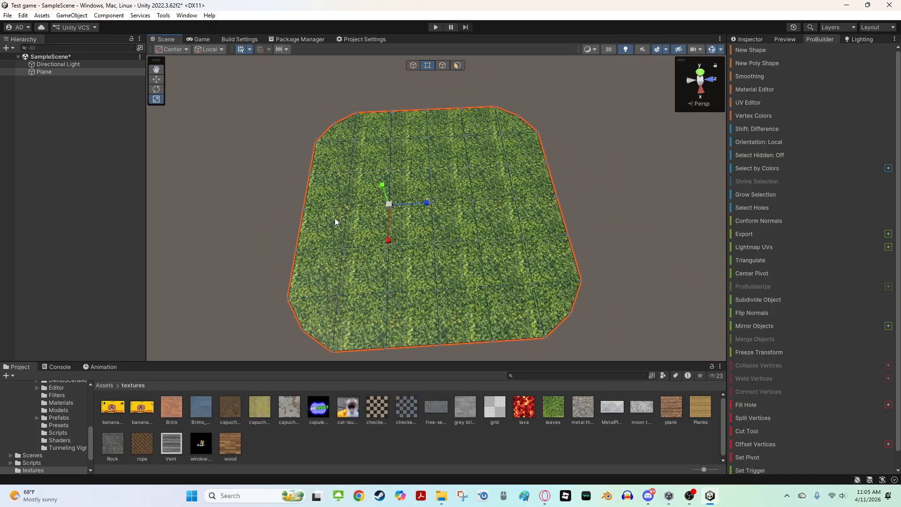
pyautogui.press('x')
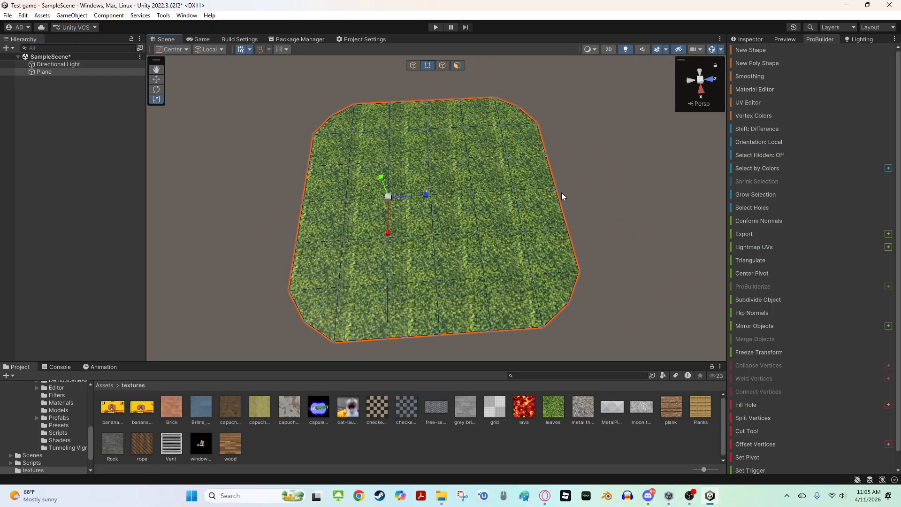
pyautogui.click(556, 188)
pyautogui.click(413, 65)
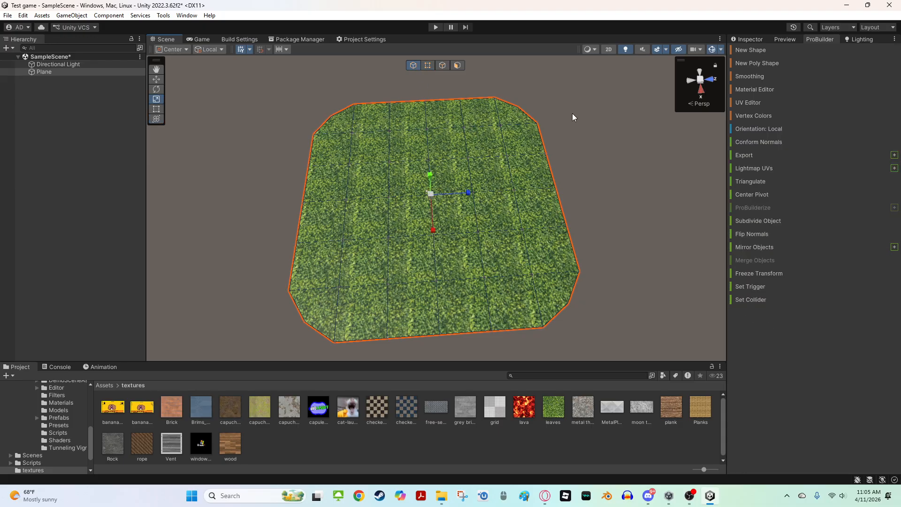
pyautogui.click(572, 114)
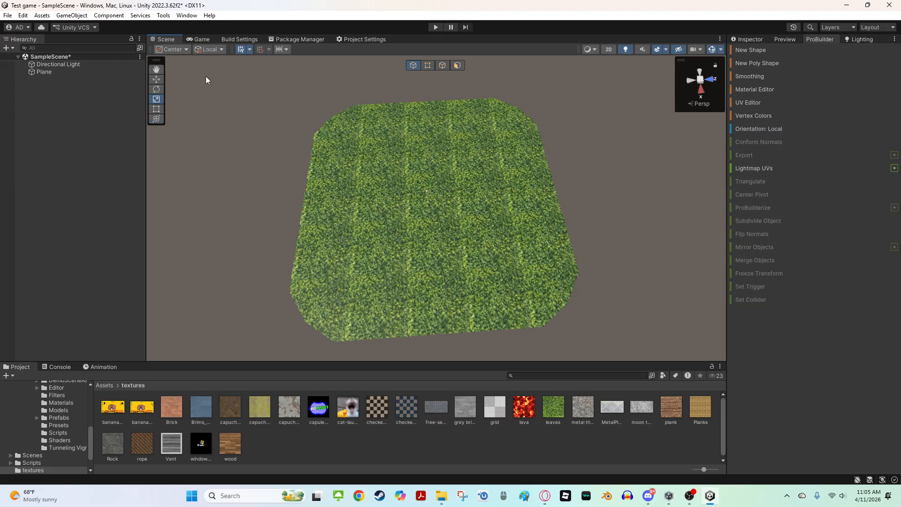
pyautogui.moveTo(154, 60)
pyautogui.mouseDown()
pyautogui.moveTo(171, 64)
pyautogui.moveTo(157, 69)
pyautogui.mouseUp()
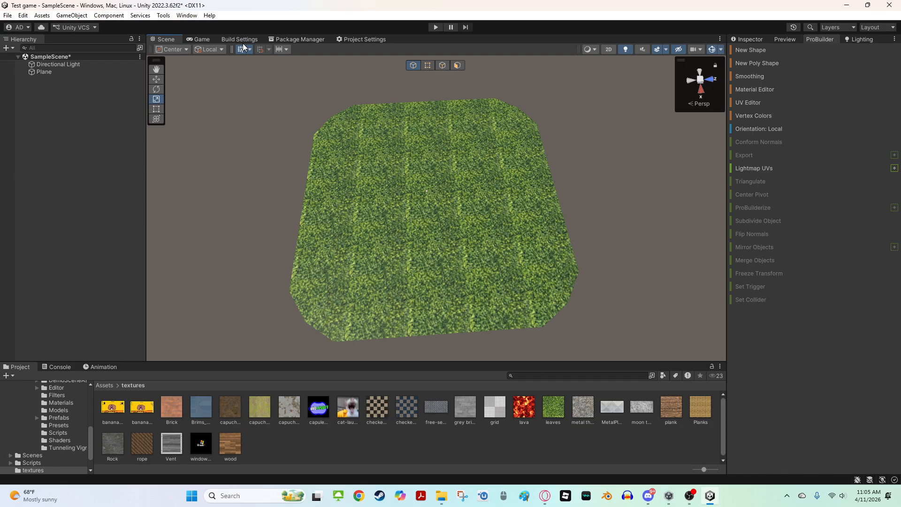
pyautogui.rightClick(170, 41)
pyautogui.click(214, 69)
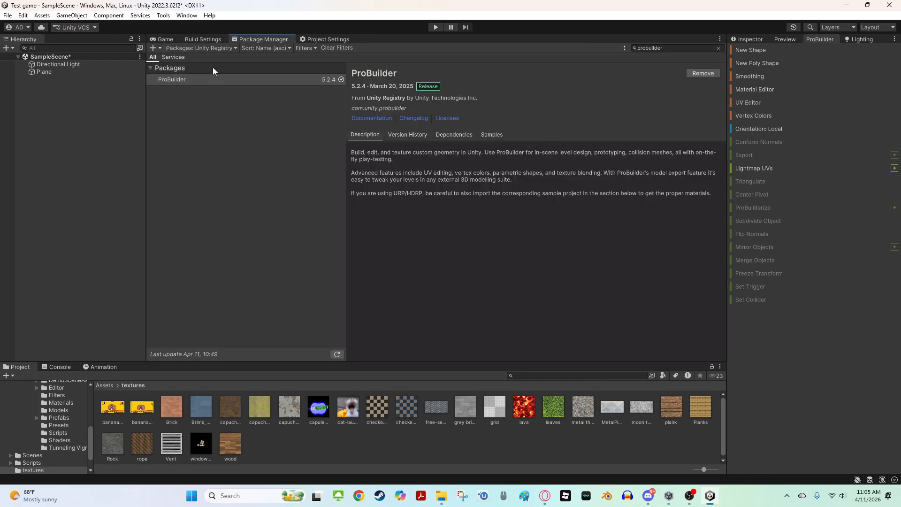
# Re-add the Scene view as a tab and move it to the first tab position
pyautogui.doubleClick(364, 39)
pyautogui.doubleClick(58, 38)
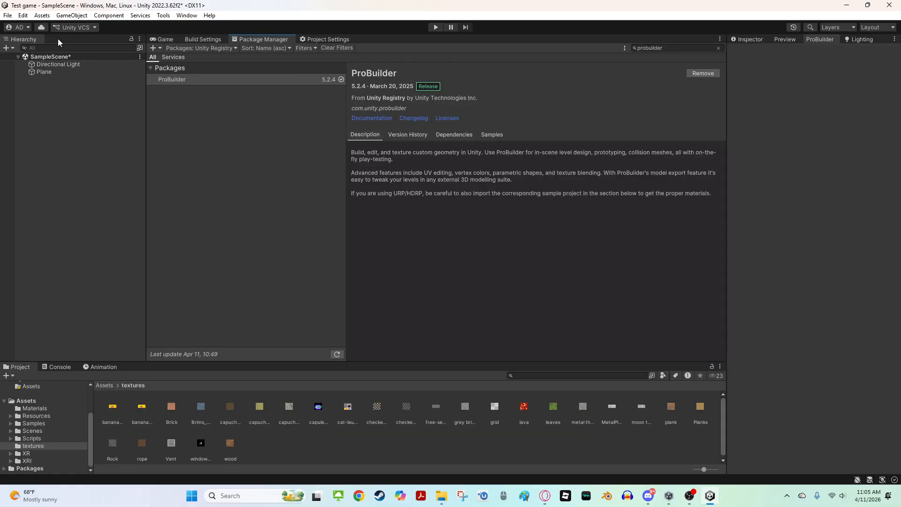
pyautogui.click(159, 39)
pyautogui.click(196, 41)
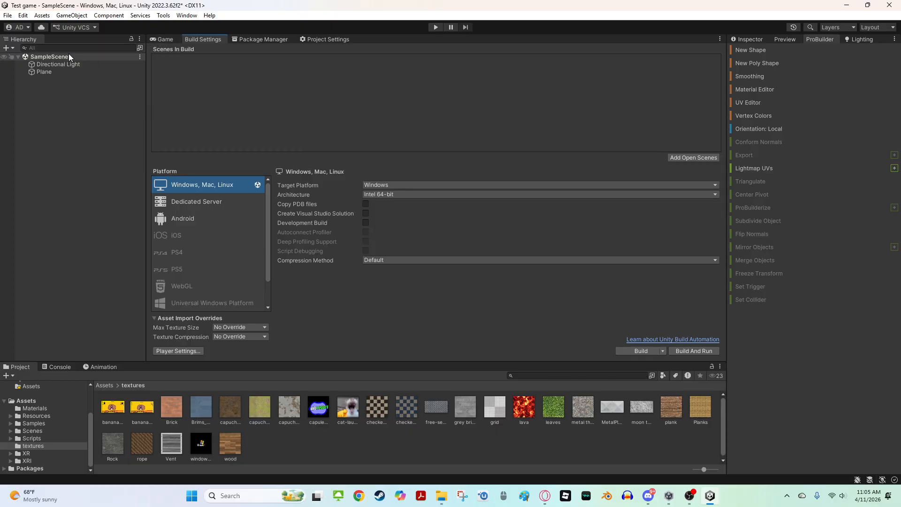
pyautogui.click(140, 40)
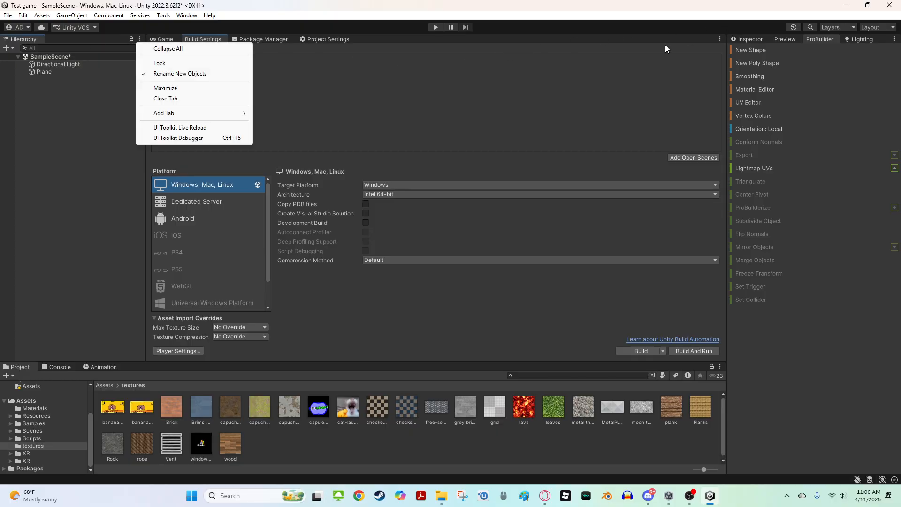
pyautogui.click(720, 39)
pyautogui.click(720, 40)
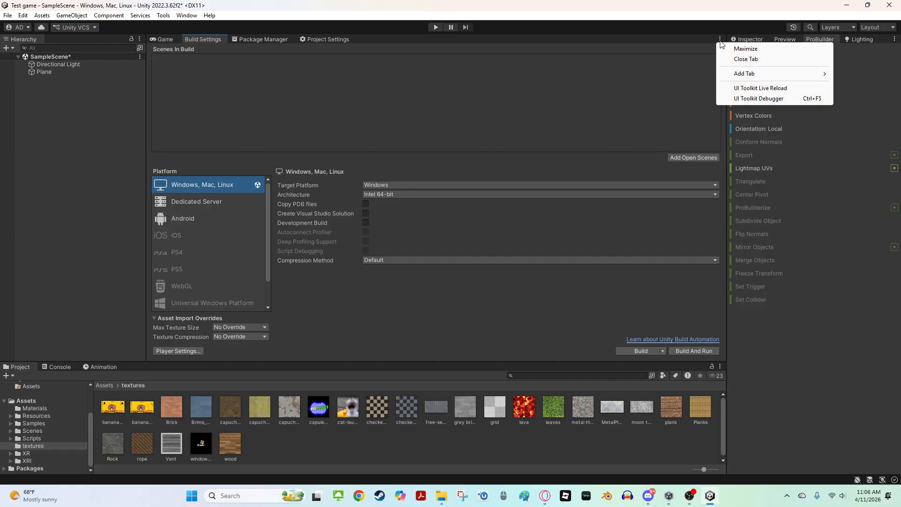
pyautogui.moveTo(746, 75)
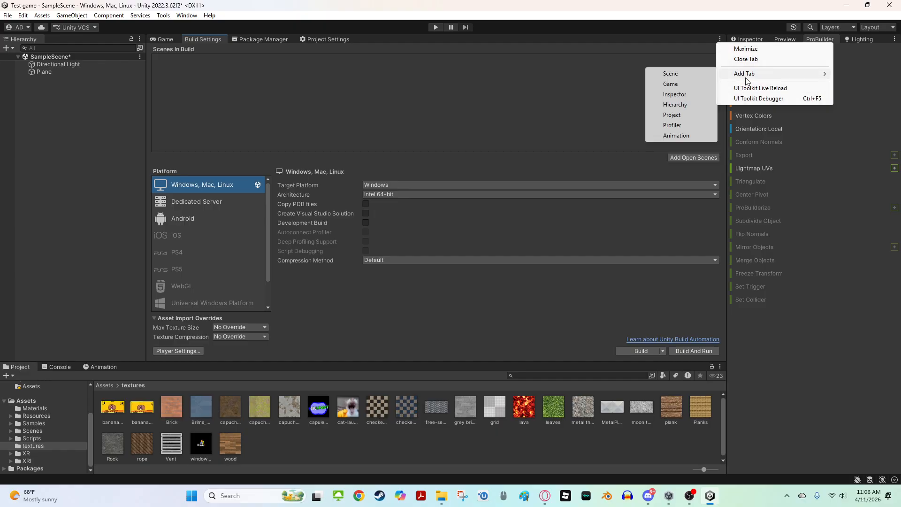
pyautogui.click(687, 72)
pyautogui.moveTo(382, 40); pyautogui.dragTo(161, 39)
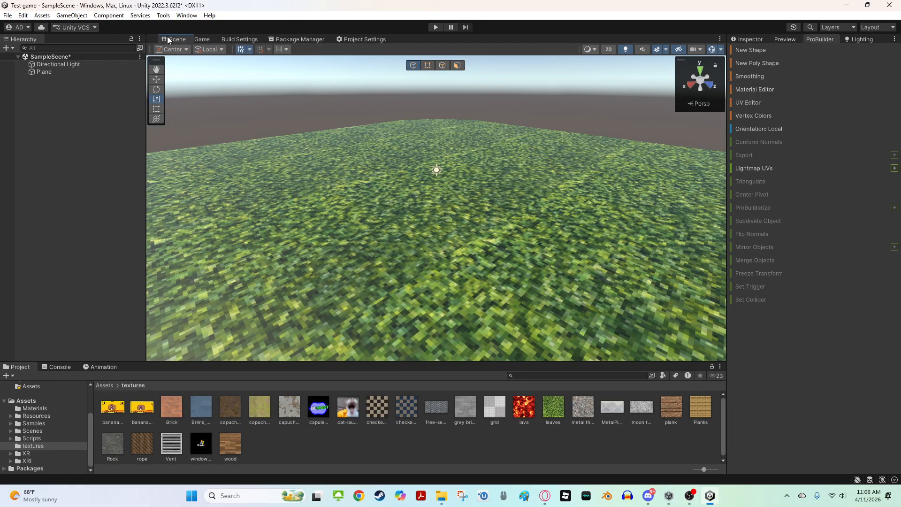
# Open the Materials folder, select the leaves material and set its Smoothness to 0
pyautogui.moveTo(421, 132); pyautogui.dragTo(227, 324, button='right')
pyautogui.click(38, 422)
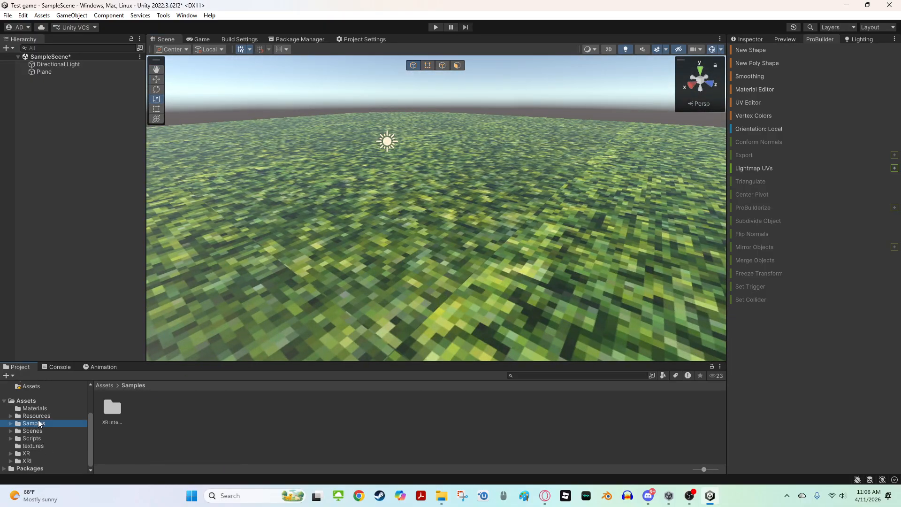
pyautogui.click(41, 402)
pyautogui.click(38, 408)
pyautogui.click(115, 410)
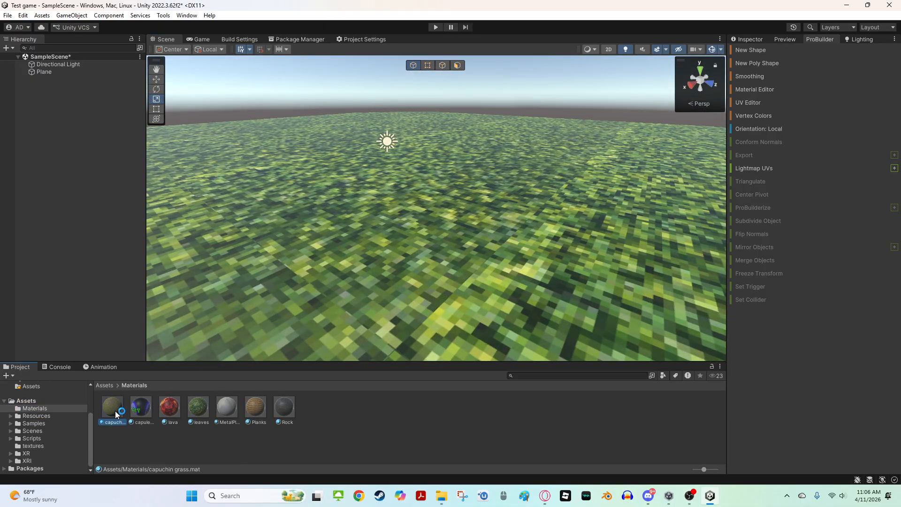
pyautogui.click(144, 406)
pyautogui.click(169, 406)
pyautogui.click(201, 419)
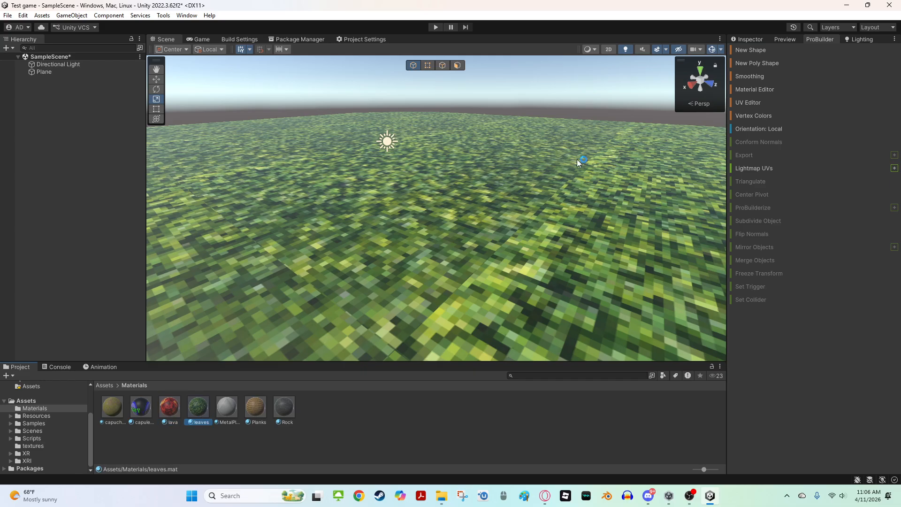
pyautogui.click(747, 39)
pyautogui.moveTo(833, 113); pyautogui.dragTo(805, 114)
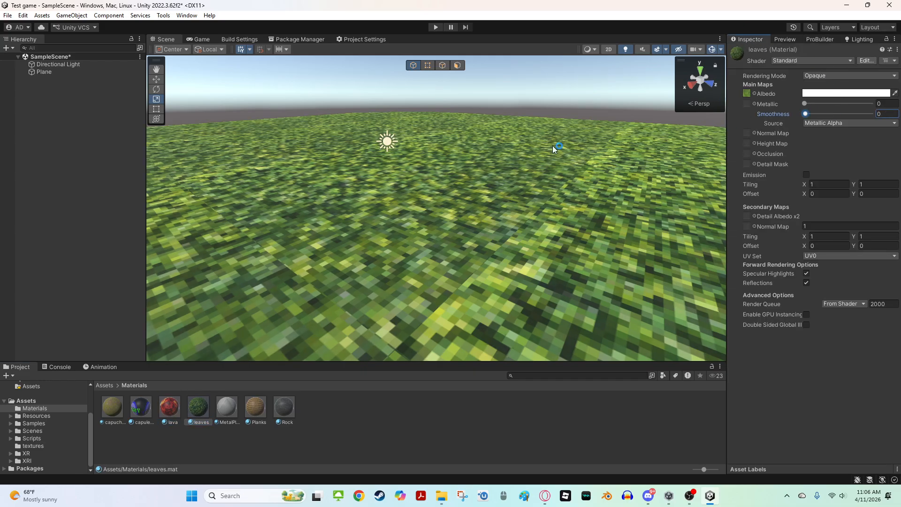
# Review the smoother grass surface and select the plane
pyautogui.moveTo(241, 155); pyautogui.dragTo(338, 183, button='right')
pyautogui.press('s')
pyautogui.click(444, 66)
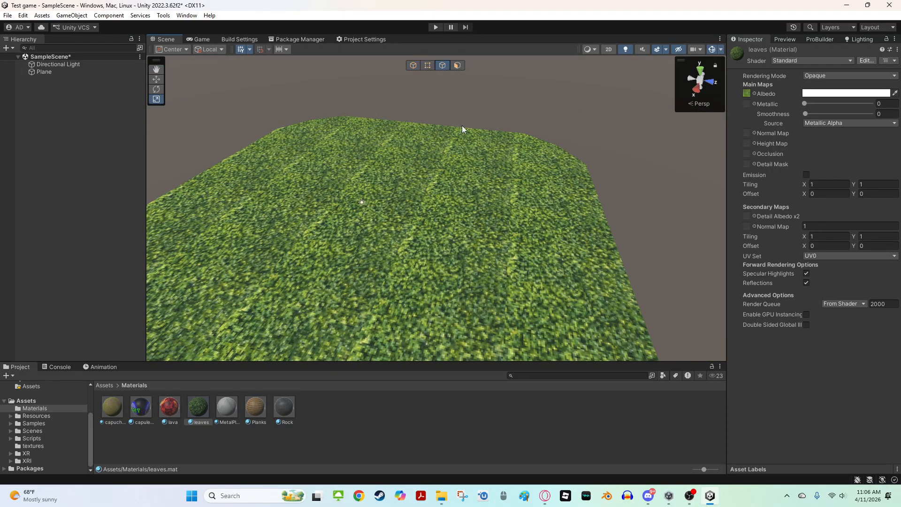
pyautogui.click(443, 137)
pyautogui.click(413, 66)
pyautogui.moveTo(405, 165); pyautogui.dragTo(393, 184, button='right')
pyautogui.moveTo(393, 185); pyautogui.dragTo(395, 165)
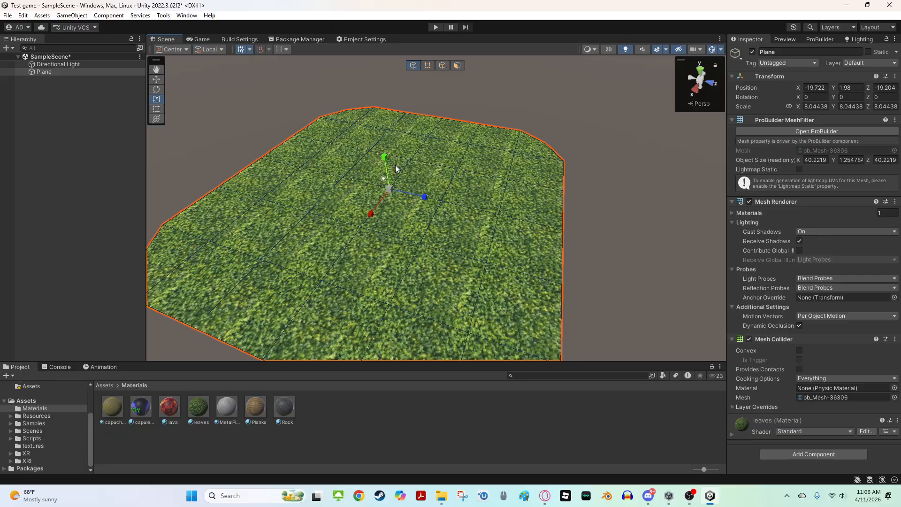
# Switch to face selection mode with the move tool and begin selecting the faces along the plane's outer border
pyautogui.click(442, 64)
pyautogui.press('w')
pyautogui.moveTo(446, 88); pyautogui.dragTo(509, 185, button='right')
pyautogui.press('s')
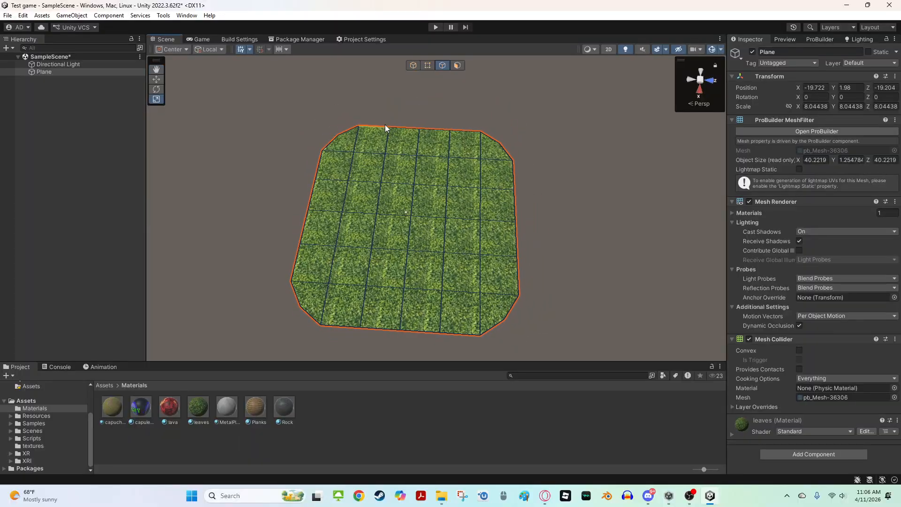
pyautogui.click(343, 134)
pyautogui.click(490, 137)
pyautogui.click(452, 83)
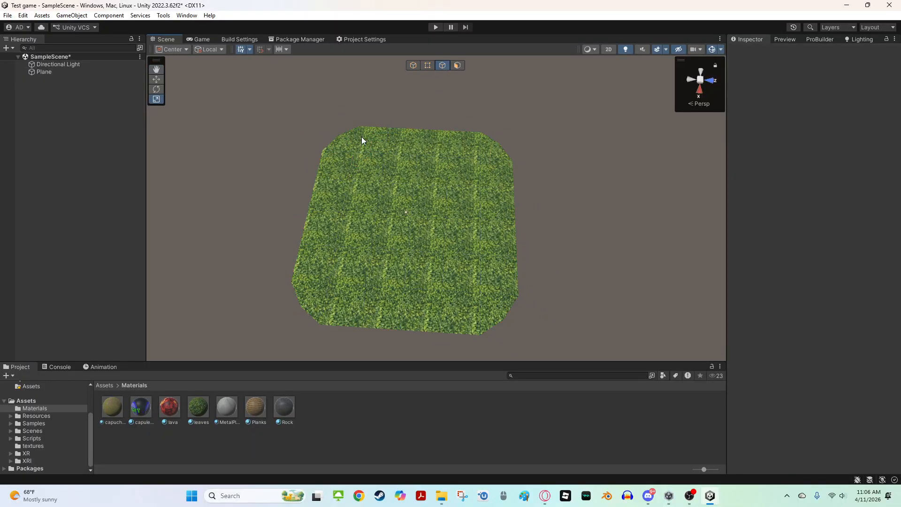
pyautogui.click(320, 166)
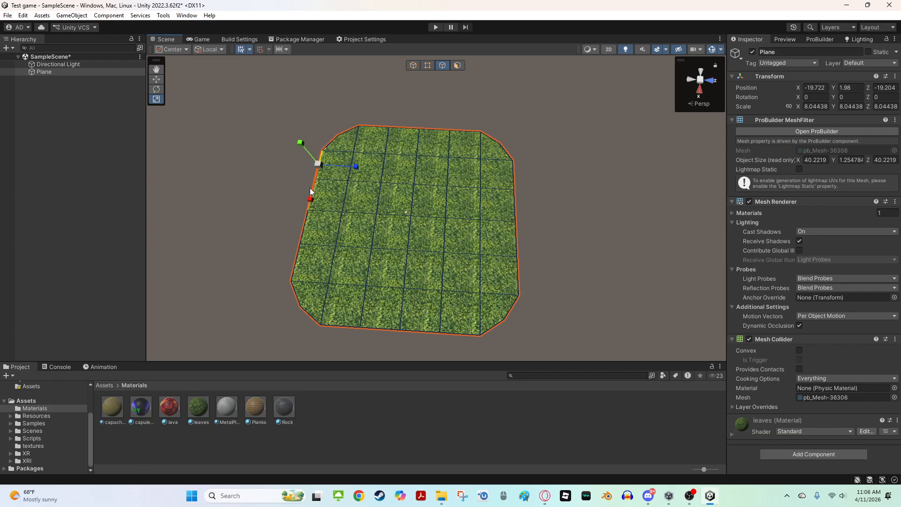
pyautogui.keyDown('alt'); pyautogui.moveTo(315, 190); pyautogui.dragTo(231, 154); pyautogui.keyUp('alt')
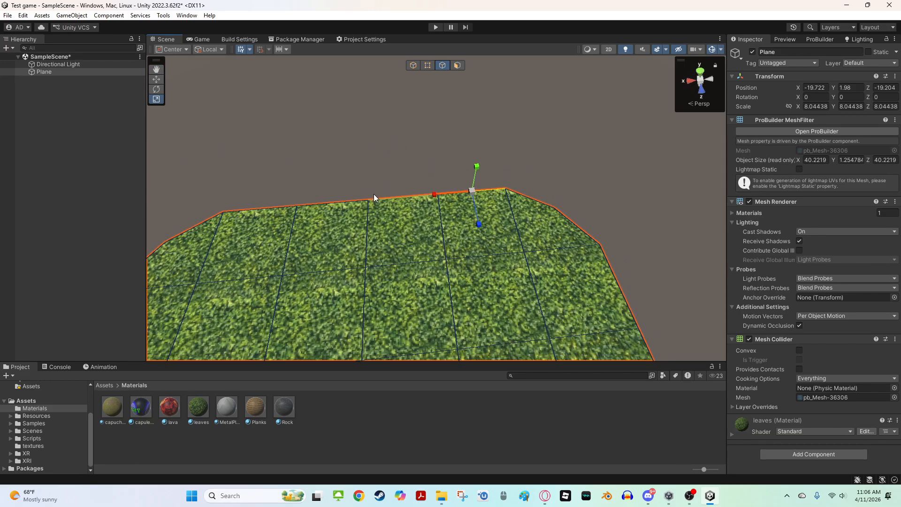
# Add the remaining border faces all around the plane's perimeter to the face selection
pyautogui.keyDown('shift'); pyautogui.click(374, 194); pyautogui.keyUp('shift')
pyautogui.keyDown('shift'); pyautogui.click(340, 201); pyautogui.keyUp('shift')
pyautogui.keyDown('alt'); pyautogui.moveTo(340, 200); pyautogui.dragTo(240, 169); pyautogui.keyUp('alt')
pyautogui.keyDown('shift'); pyautogui.click(394, 155); pyautogui.keyUp('shift')
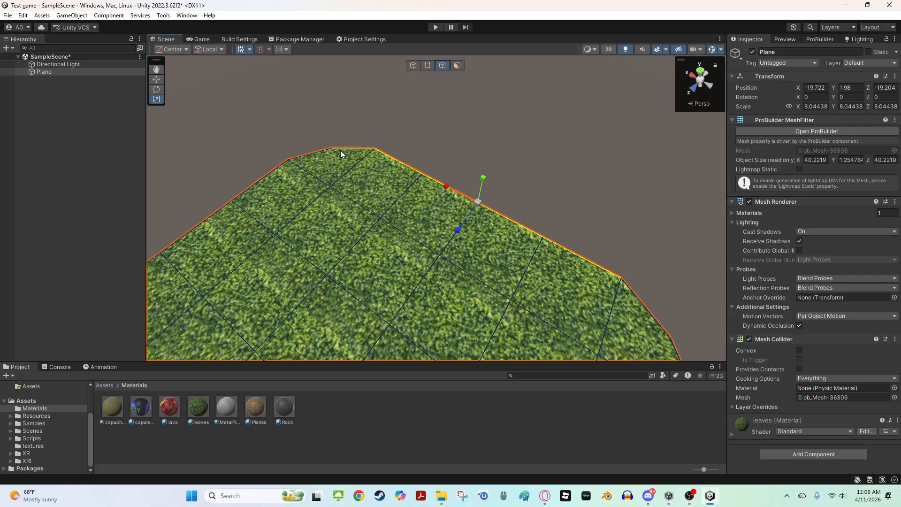
pyautogui.keyDown('shift'); pyautogui.click(340, 150); pyautogui.keyUp('shift')
pyautogui.keyDown('shift'); pyautogui.click(313, 151); pyautogui.keyUp('shift')
pyautogui.keyDown('alt'); pyautogui.moveTo(314, 150); pyautogui.dragTo(263, 131); pyautogui.keyUp('alt')
pyautogui.keyDown('shift'); pyautogui.click(350, 165); pyautogui.keyUp('shift')
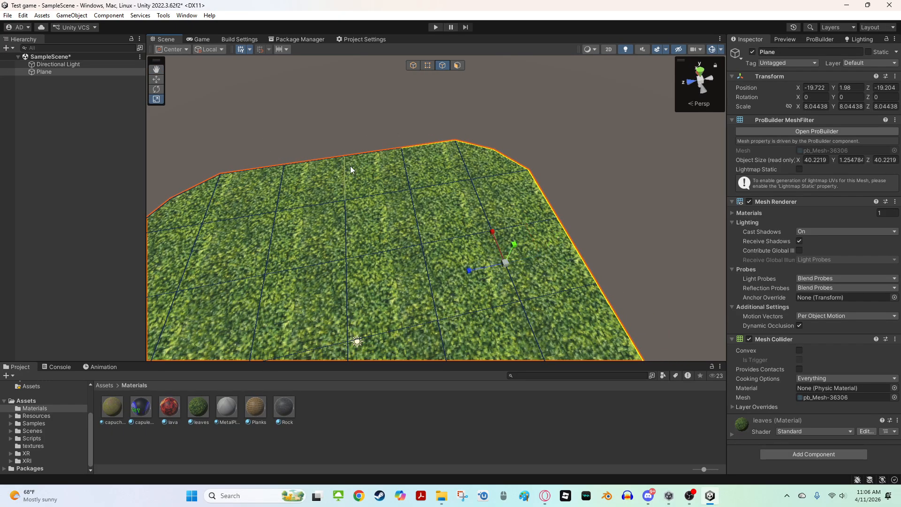
pyautogui.keyDown('shift'); pyautogui.click(375, 157); pyautogui.keyUp('shift')
pyautogui.keyDown('shift'); pyautogui.click(308, 166); pyautogui.keyUp('shift')
pyautogui.keyDown('alt'); pyautogui.moveTo(308, 167); pyautogui.dragTo(197, 154); pyautogui.keyUp('alt')
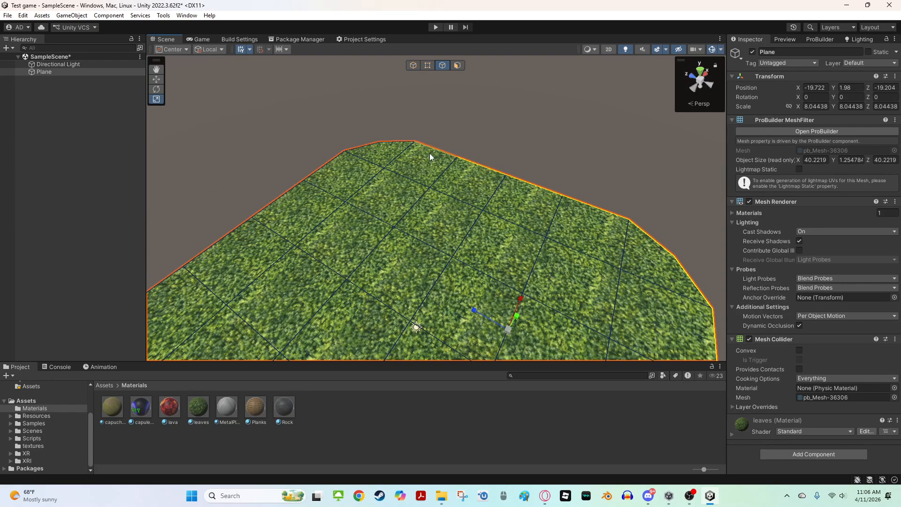
pyautogui.keyDown('shift'); pyautogui.click(387, 140); pyautogui.keyUp('shift')
pyautogui.keyDown('shift'); pyautogui.click(387, 140); pyautogui.keyUp('shift')
pyautogui.keyDown('shift'); pyautogui.click(365, 141); pyautogui.keyUp('shift')
pyautogui.keyDown('shift'); pyautogui.click(329, 162); pyautogui.keyUp('shift')
pyautogui.keyDown('alt'); pyautogui.moveTo(328, 162); pyautogui.dragTo(280, 145); pyautogui.keyUp('alt')
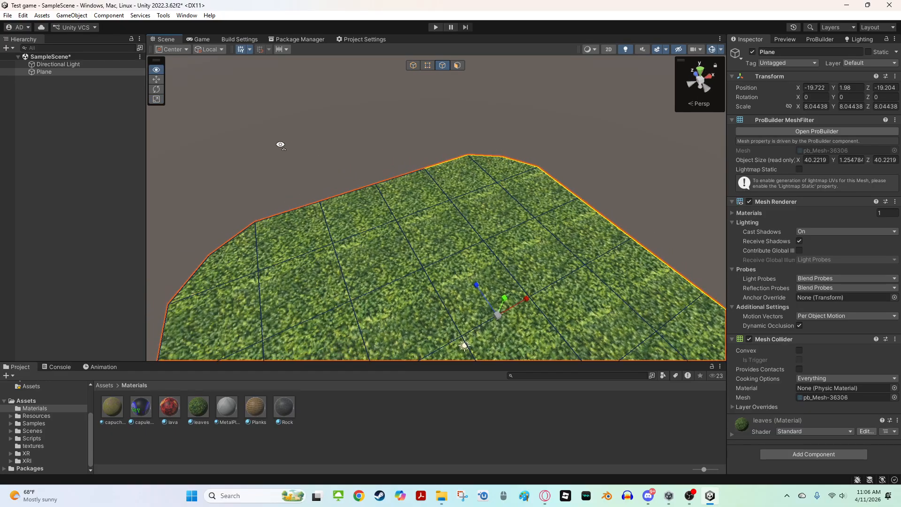
pyautogui.keyDown('shift'); pyautogui.click(402, 178); pyautogui.keyUp('shift')
pyautogui.keyDown('shift'); pyautogui.click(353, 189); pyautogui.keyUp('shift')
pyautogui.moveTo(353, 189); pyautogui.dragTo(300, 214, button='right')
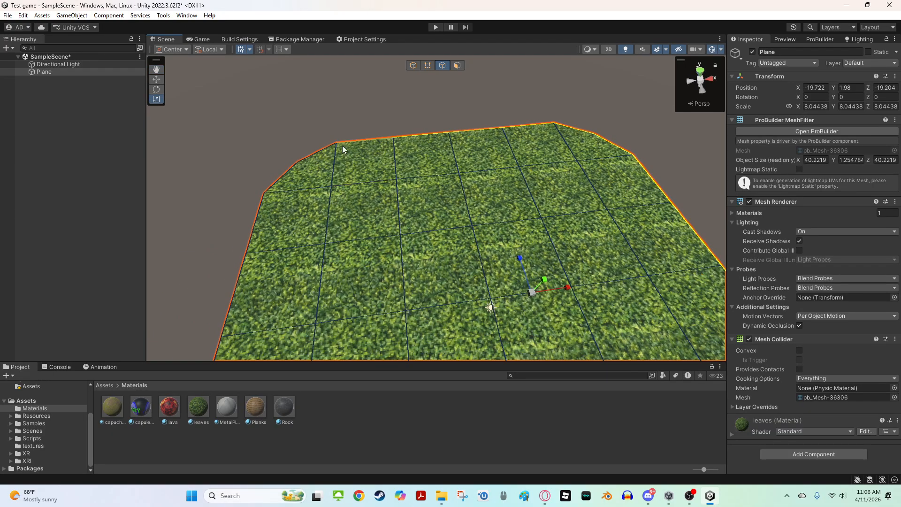
pyautogui.keyDown('shift'); pyautogui.click(308, 163); pyautogui.keyUp('shift')
pyautogui.keyDown('alt'); pyautogui.moveTo(446, 148); pyautogui.dragTo(463, 151); pyautogui.keyUp('alt')
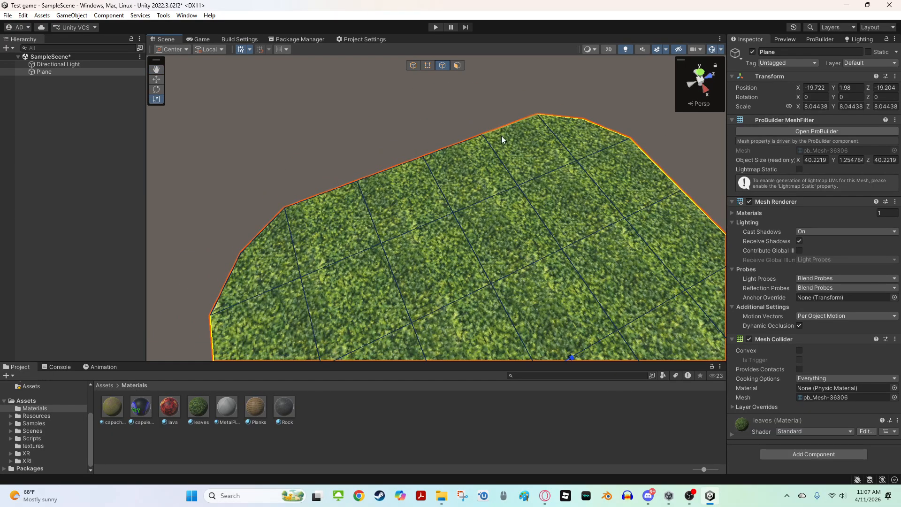
pyautogui.keyDown('shift'); pyautogui.click(436, 153); pyautogui.keyUp('shift')
pyautogui.keyDown('shift'); pyautogui.click(382, 174); pyautogui.keyUp('shift')
pyautogui.keyDown('shift'); pyautogui.click(258, 232); pyautogui.keyUp('shift')
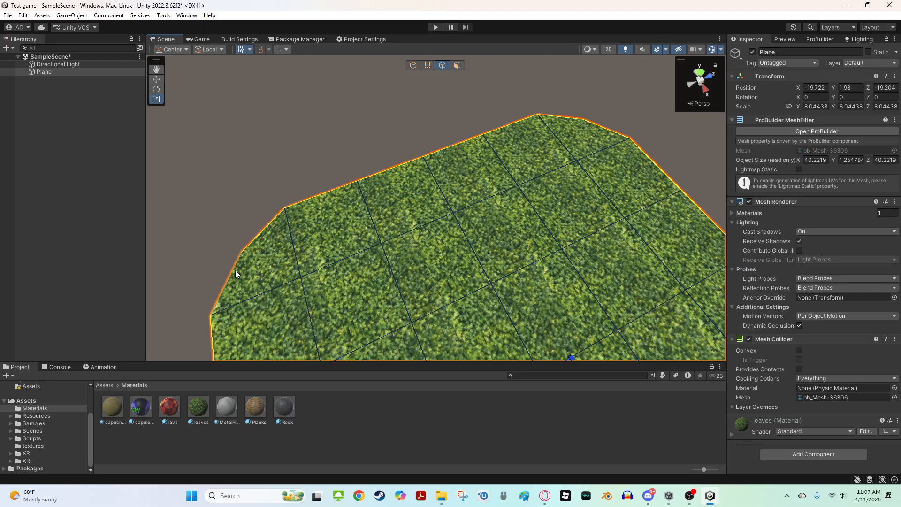
pyautogui.keyDown('shift'); pyautogui.click(235, 269); pyautogui.keyUp('shift')
pyautogui.moveTo(470, 216); pyautogui.dragTo(423, 143, button='right')
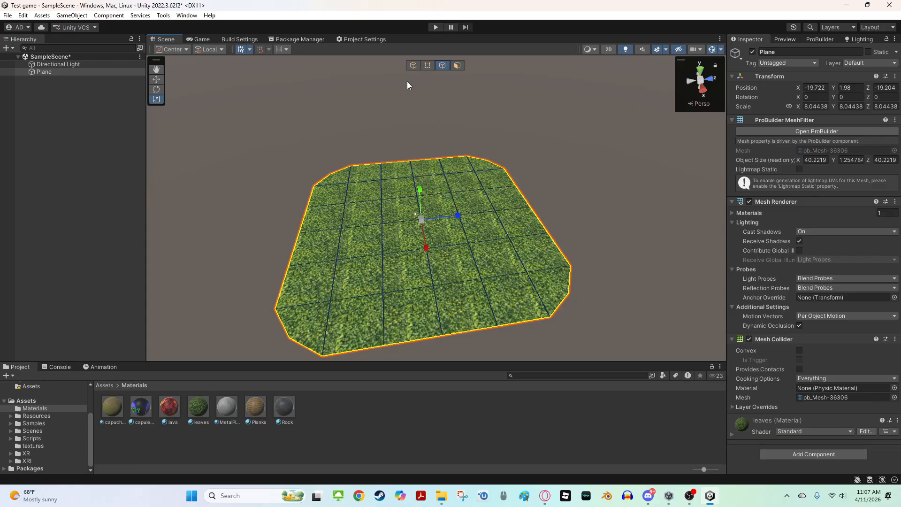
# Try moving the whole plane upward in object mode, then undo the move
pyautogui.click(413, 65)
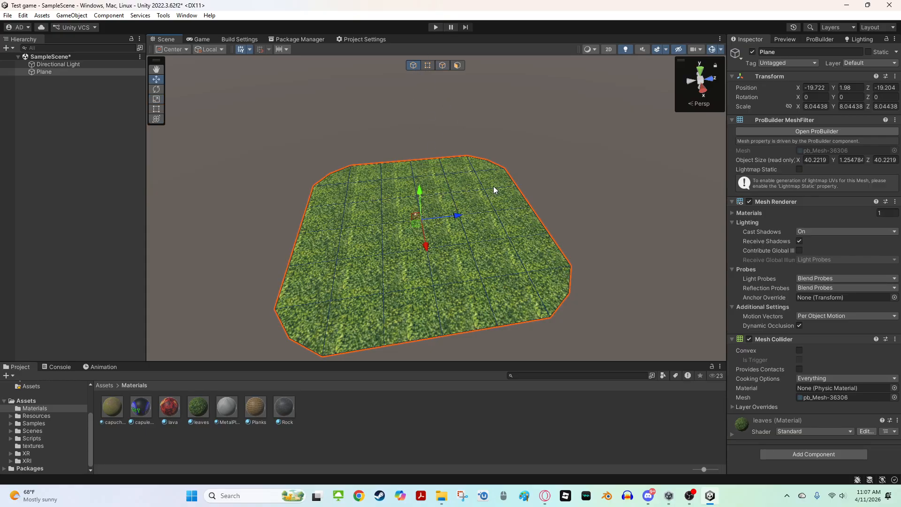
pyautogui.moveTo(424, 190); pyautogui.dragTo(427, 145)
pyautogui.hotkey('ctrl', 'z')
# Return to face mode and extrude the selected border faces upward to form raised walls around the floor
pyautogui.click(442, 66)
pyautogui.hotkey('ctrl', 'e')
pyautogui.moveTo(419, 178); pyautogui.dragTo(429, 129)
pyautogui.hotkey('ctrl', 'z')
pyautogui.hotkey('ctrl', 'z')
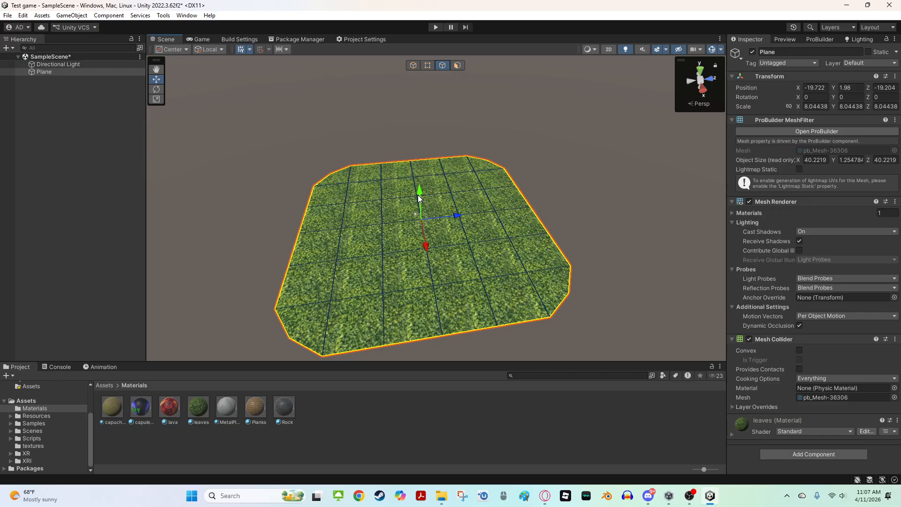
pyautogui.moveTo(420, 195); pyautogui.dragTo(607, 146)
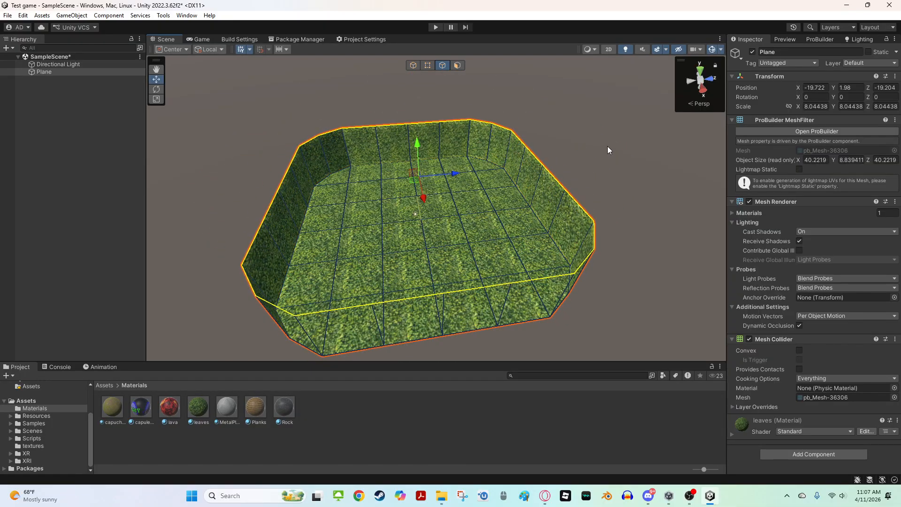
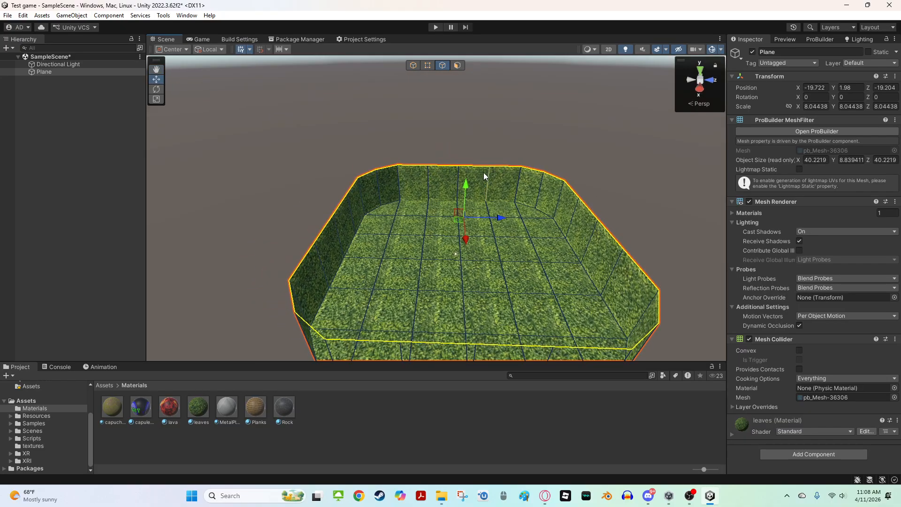
# Pull the extruded border faces further upward to make the surrounding walls much taller
pyautogui.moveTo(465, 184); pyautogui.dragTo(463, 152)
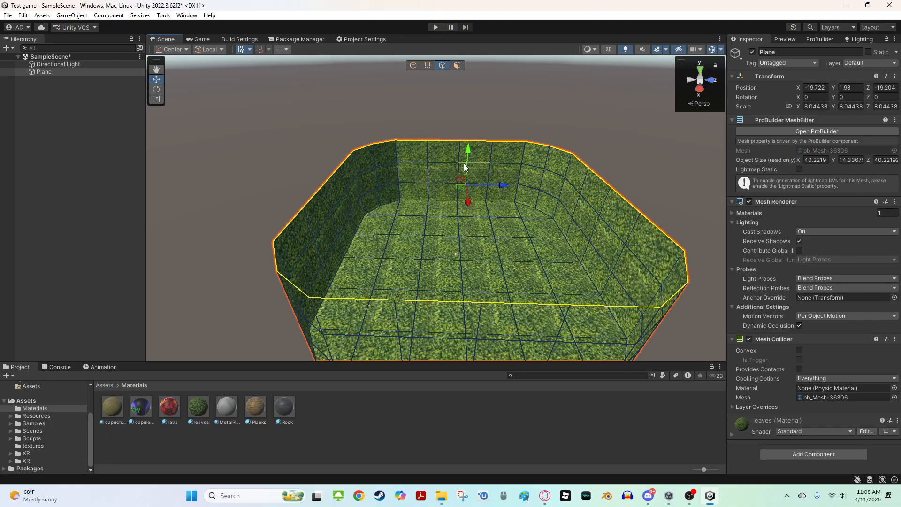
pyautogui.press('w')
pyautogui.moveTo(464, 163); pyautogui.dragTo(480, 150, button='right')
pyautogui.keyDown('shift'); pyautogui.moveTo(459, 178); pyautogui.dragTo(459, 82); pyautogui.keyUp('shift')
pyautogui.moveTo(498, 165); pyautogui.dragTo(507, 124, button='right')
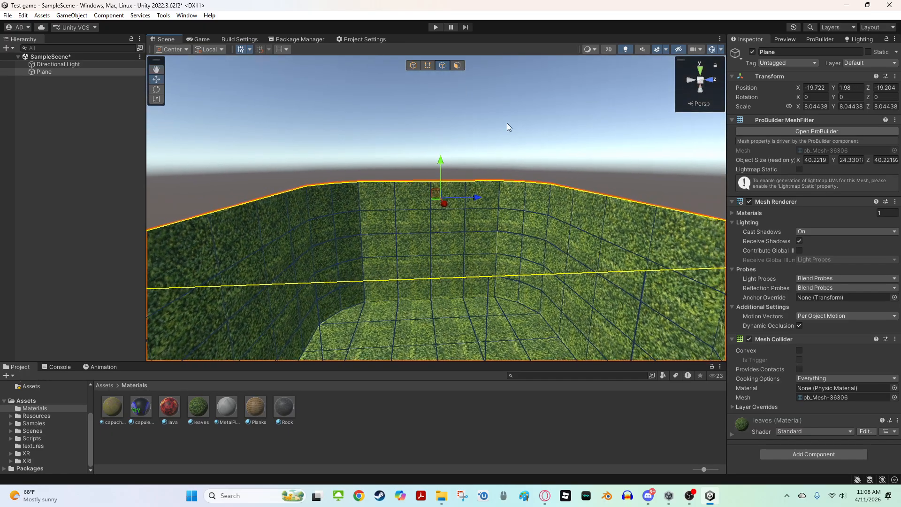
# Scale the top border faces outward so the walls flare out around the floor
pyautogui.moveTo(429, 198); pyautogui.dragTo(429, 247, button='right')
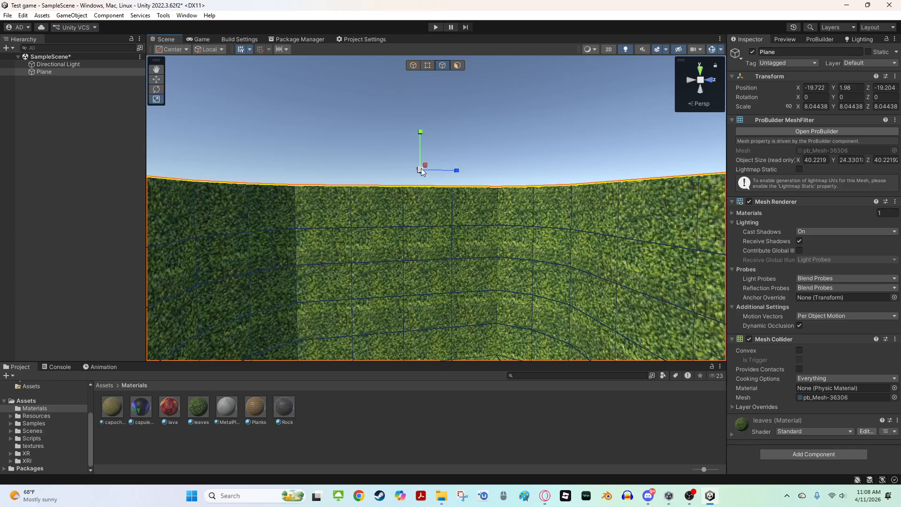
pyautogui.moveTo(454, 150); pyautogui.dragTo(517, 212, button='right')
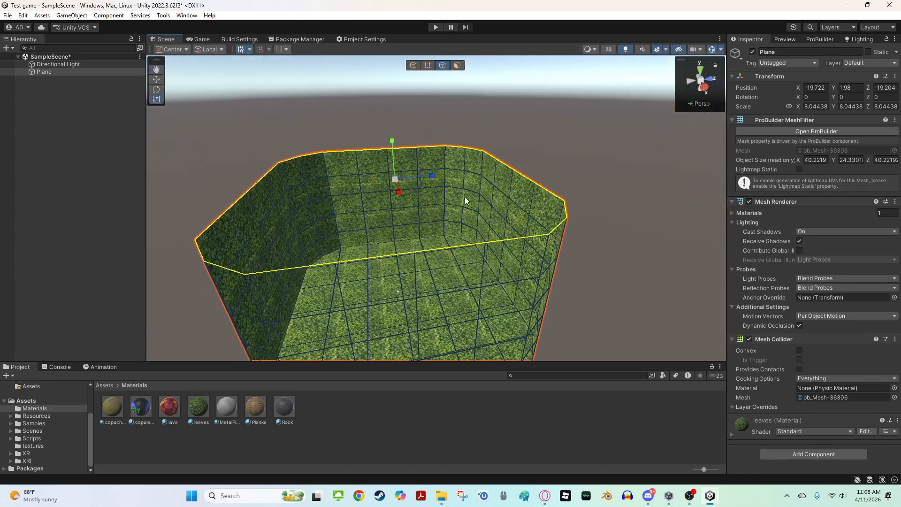
pyautogui.moveTo(470, 207); pyautogui.dragTo(421, 175, button='right')
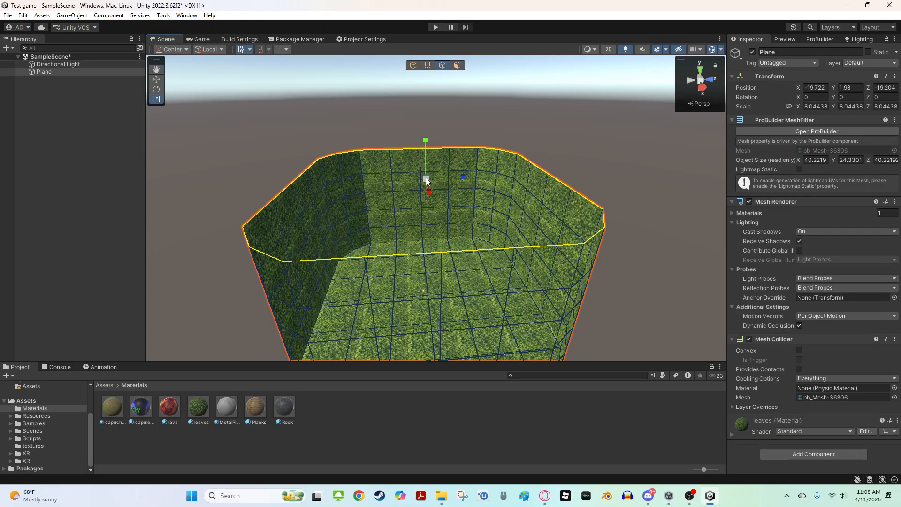
pyautogui.keyDown('shift'); pyautogui.moveTo(426, 177); pyautogui.dragTo(483, 176); pyautogui.keyUp('shift')
pyautogui.moveTo(483, 176); pyautogui.dragTo(465, 190, button='right')
pyautogui.keyDown('shift'); pyautogui.moveTo(454, 173); pyautogui.dragTo(475, 161); pyautogui.keyUp('shift')
pyautogui.moveTo(475, 162)
pyautogui.mouseDown(button='right')
pyautogui.moveTo(330, 175)
pyautogui.moveTo(466, 151)
pyautogui.mouseUp(button='right')
pyautogui.moveTo(456, 158); pyautogui.dragTo(456, 184)
pyautogui.moveTo(455, 184); pyautogui.dragTo(489, 120, button='right')
pyautogui.moveTo(428, 191); pyautogui.dragTo(437, 180)
# Select the inner wall faces on the first sides of the floor in face mode
pyautogui.click(510, 113)
pyautogui.moveTo(510, 112); pyautogui.dragTo(490, 222, button='right')
pyautogui.click(455, 201)
pyautogui.click(435, 130)
pyautogui.moveTo(234, 182); pyautogui.dragTo(584, 296)
pyautogui.click(222, 170)
pyautogui.moveTo(258, 177); pyautogui.dragTo(548, 232)
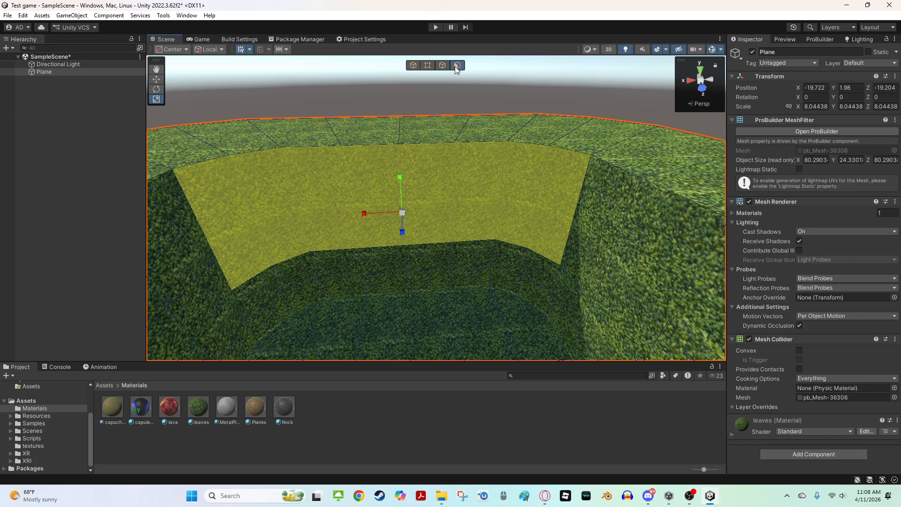
pyautogui.moveTo(409, 182); pyautogui.dragTo(403, 185, button='right')
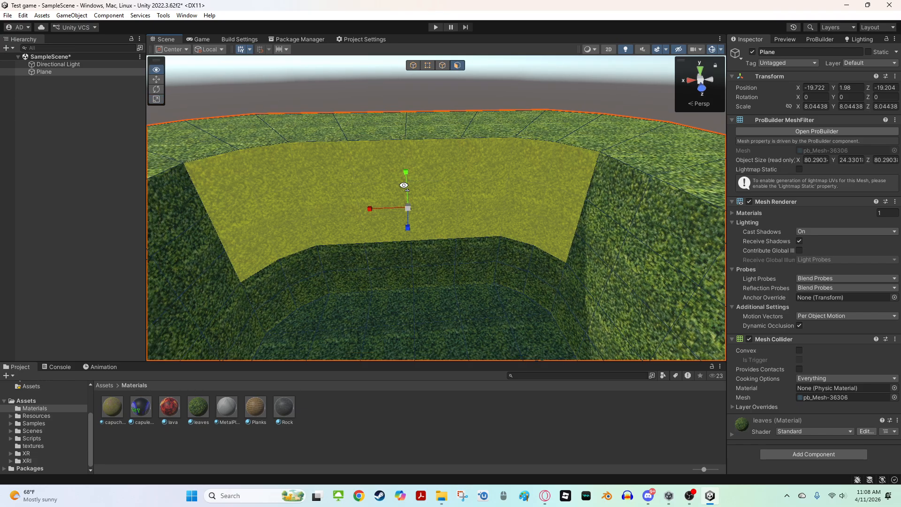
pyautogui.click(555, 60)
pyautogui.click(312, 145)
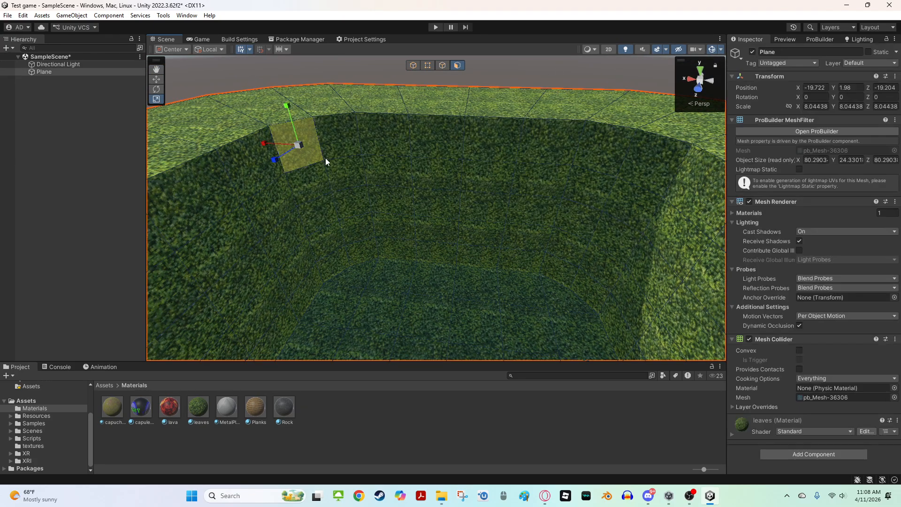
pyautogui.moveTo(334, 149); pyautogui.dragTo(617, 229)
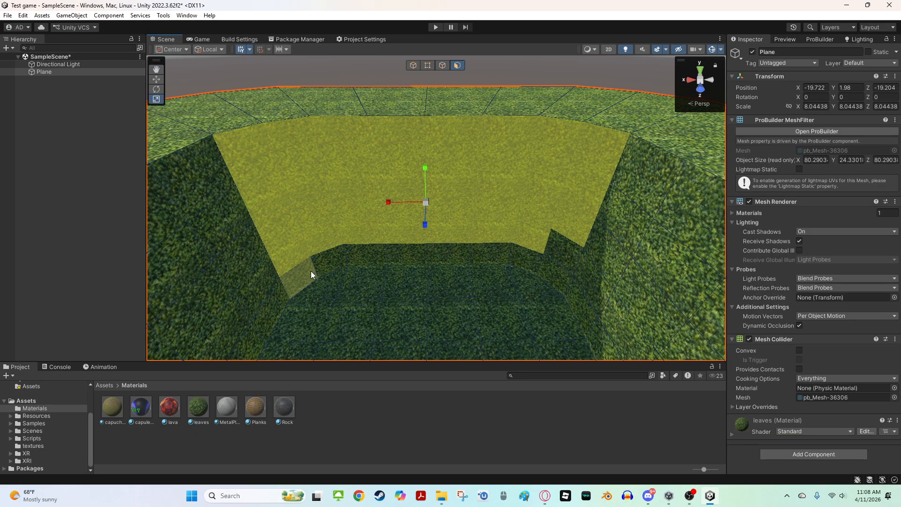
pyautogui.keyDown('shift'); pyautogui.click(310, 271); pyautogui.keyUp('shift')
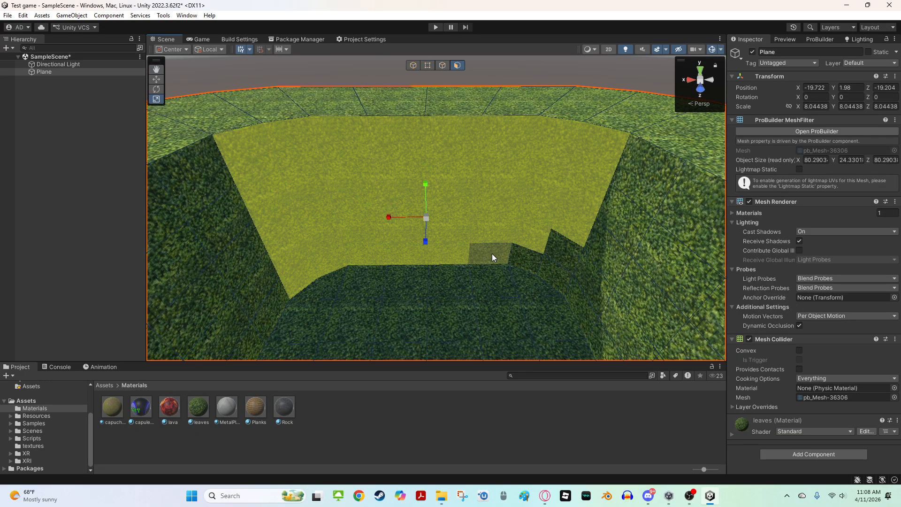
pyautogui.keyDown('shift'); pyautogui.click(548, 263); pyautogui.keyUp('shift')
pyautogui.moveTo(474, 249); pyautogui.dragTo(523, 238, button='right')
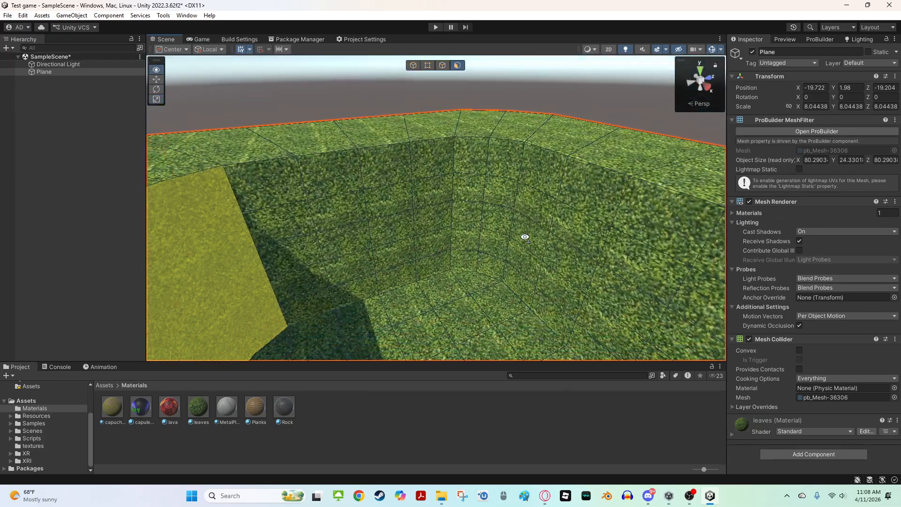
# Add the remaining inner wall faces all around the floor to the face selection
pyautogui.moveTo(287, 190); pyautogui.dragTo(508, 246)
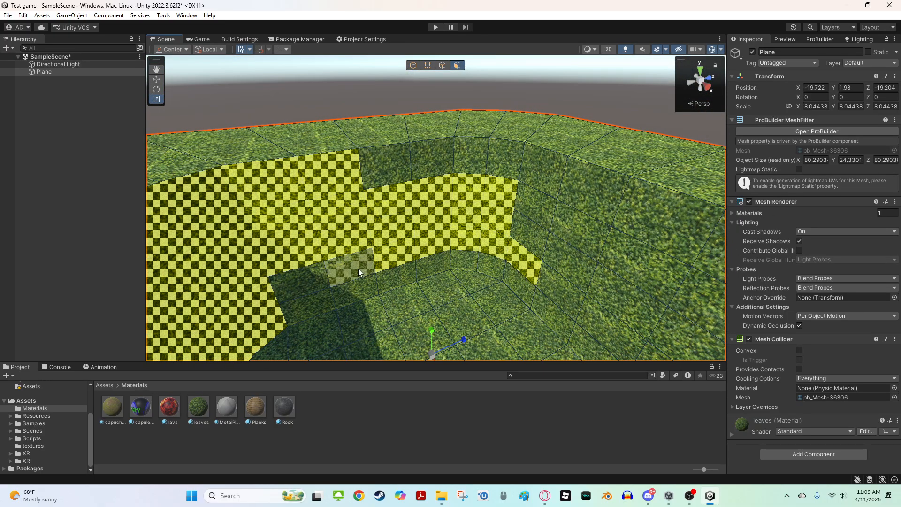
pyautogui.keyDown('shift'); pyautogui.click(345, 287); pyautogui.keyUp('shift')
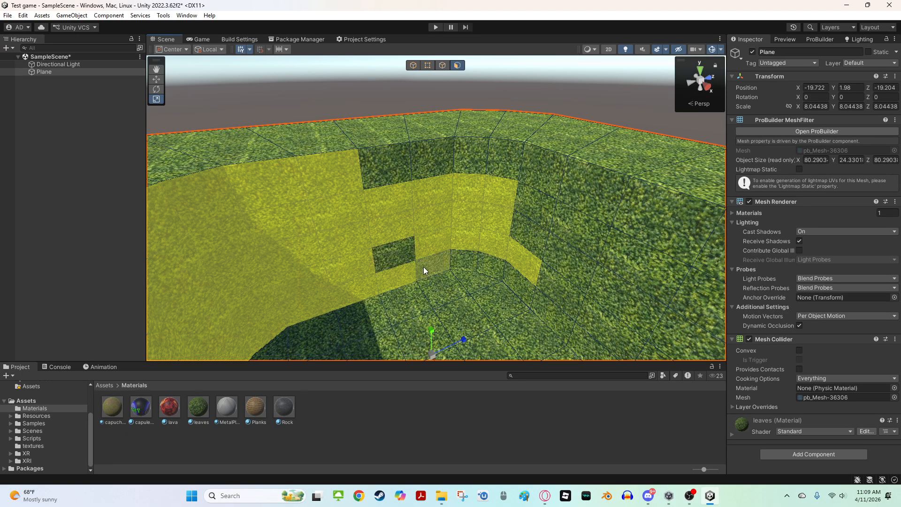
pyautogui.keyDown('shift'); pyautogui.click(444, 157); pyautogui.keyUp('shift')
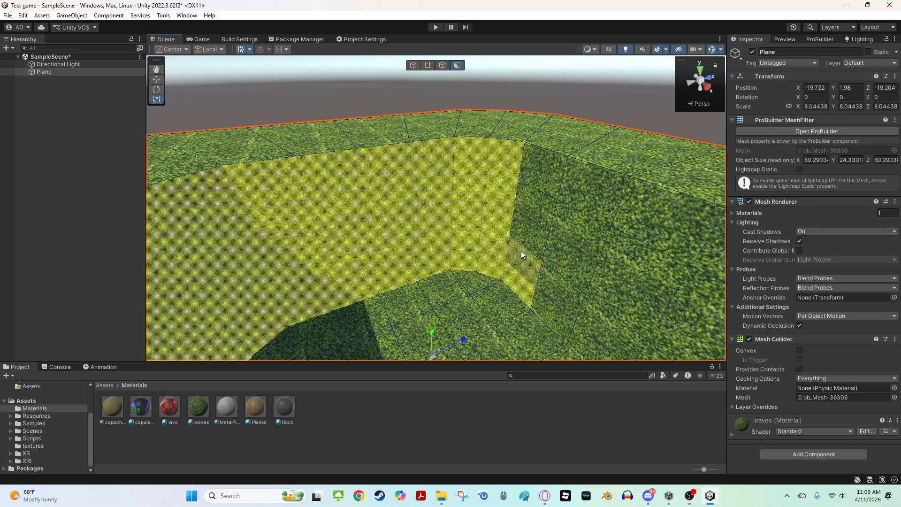
pyautogui.keyDown('alt'); pyautogui.moveTo(521, 218); pyautogui.dragTo(822, 130); pyautogui.keyUp('alt')
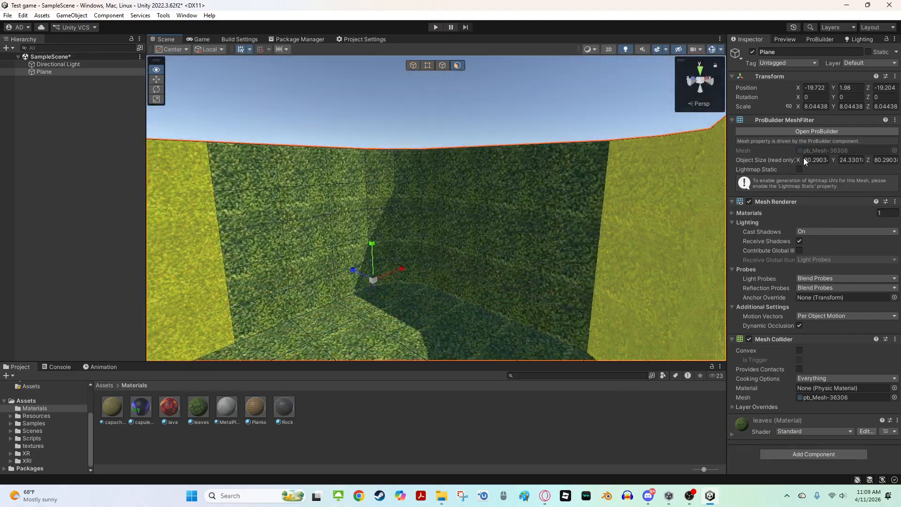
pyautogui.keyDown('alt'); pyautogui.moveTo(805, 162); pyautogui.dragTo(589, 192); pyautogui.keyUp('alt')
pyautogui.moveTo(261, 153); pyautogui.dragTo(586, 276)
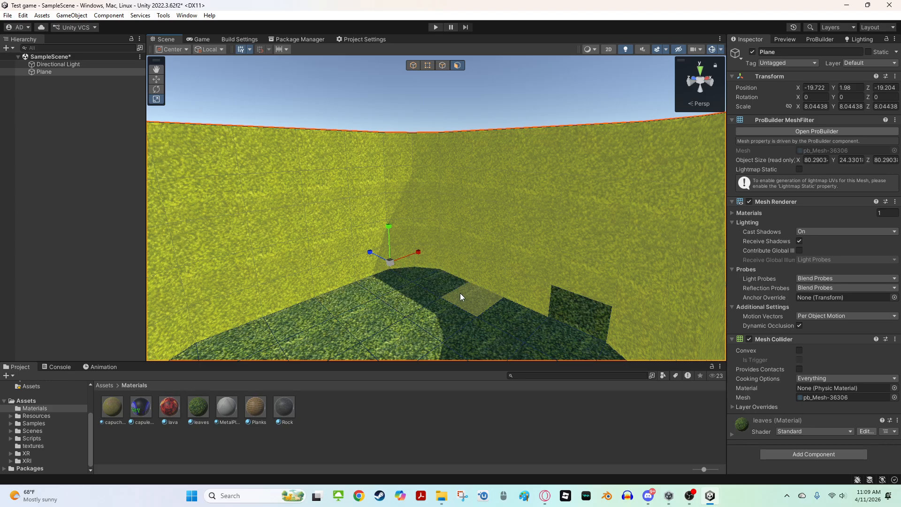
pyautogui.keyDown('alt'); pyautogui.moveTo(582, 311); pyautogui.dragTo(144, 424); pyautogui.keyUp('alt')
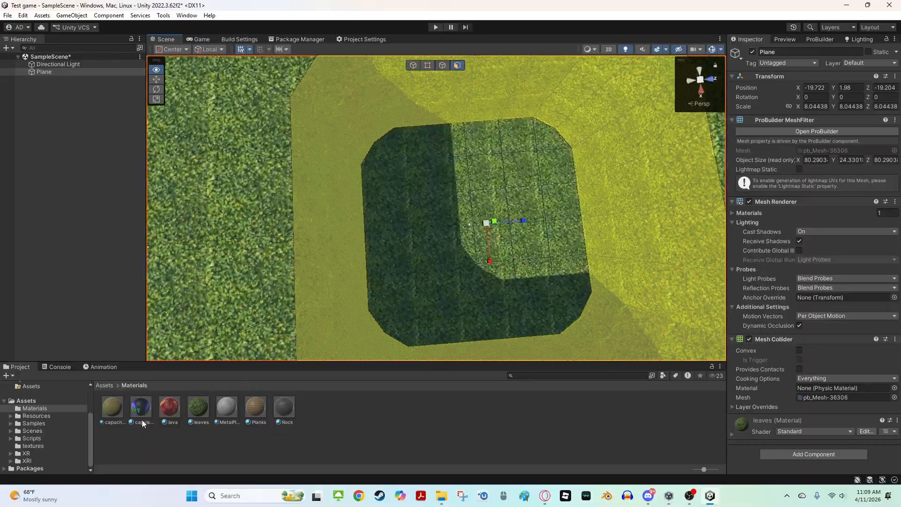
# Detach the selected inner wall faces into a separate ProBuilder object
pyautogui.press('f')
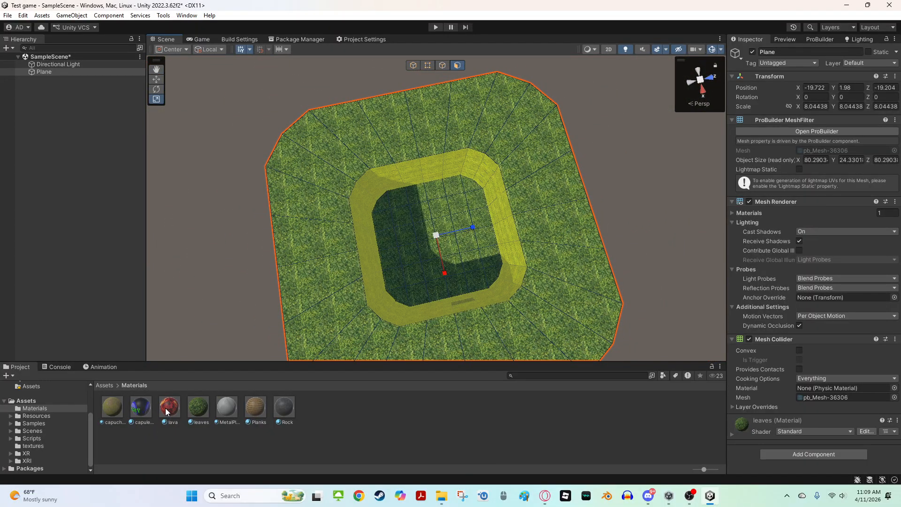
pyautogui.keyDown('alt'); pyautogui.moveTo(426, 306); pyautogui.dragTo(527, 262); pyautogui.keyUp('alt')
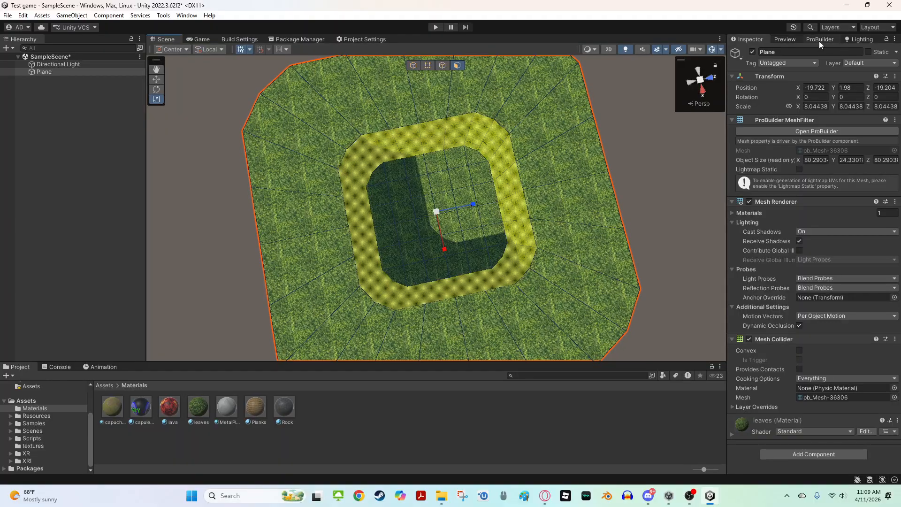
pyautogui.click(819, 40)
pyautogui.keyDown('alt'); pyautogui.moveTo(598, 193); pyautogui.dragTo(433, 137); pyautogui.keyUp('alt')
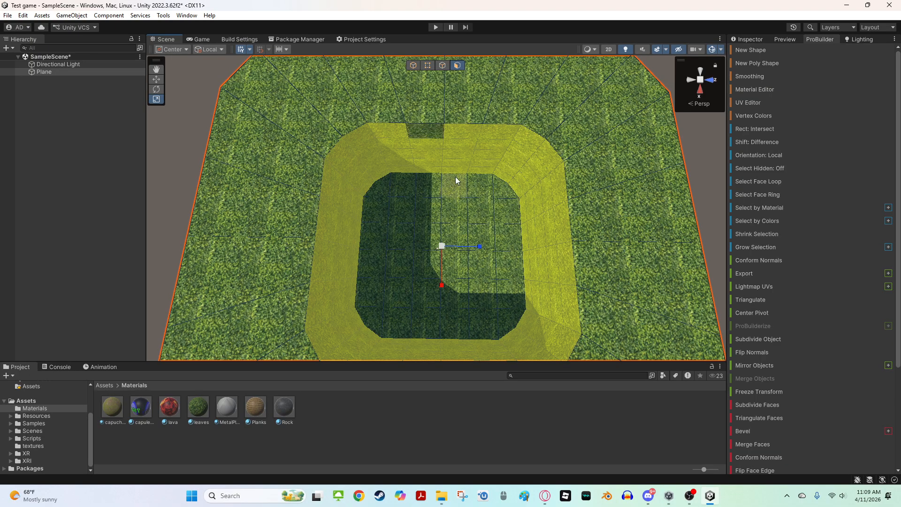
pyautogui.scroll(-5, 796, 366)
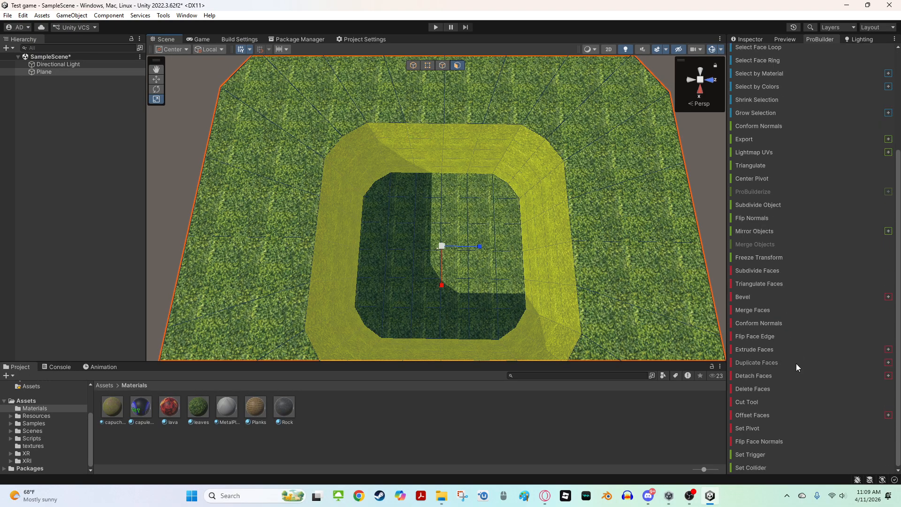
pyautogui.click(758, 376)
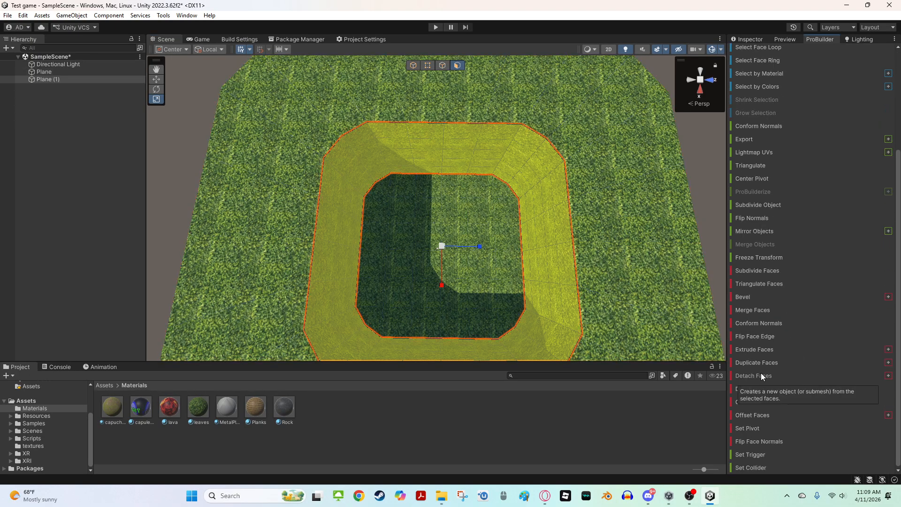
# Switch to object mode, select the detached walls object Plane (1), and apply the Rock material to it
pyautogui.click(413, 67)
pyautogui.moveTo(443, 120); pyautogui.dragTo(436, 101, button='right')
pyautogui.press('w')
pyautogui.press('s')
pyautogui.press('w')
pyautogui.click(69, 79)
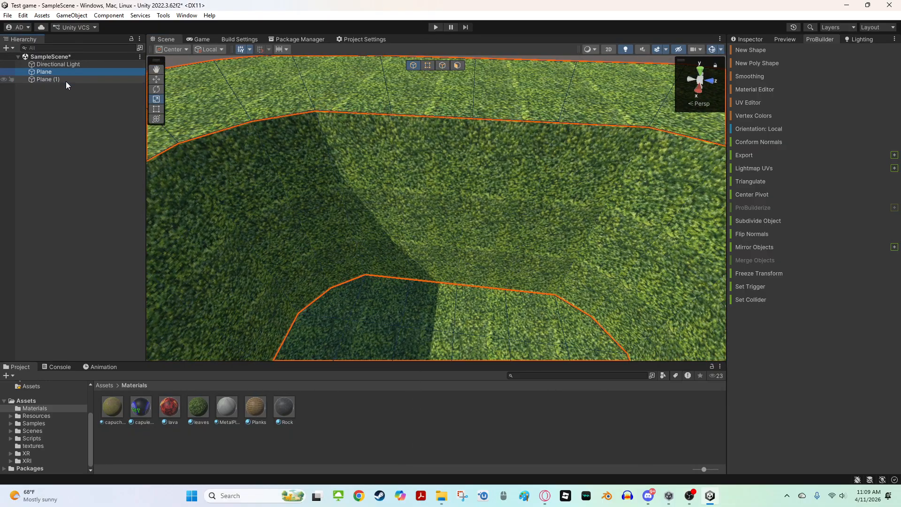
pyautogui.moveTo(356, 248); pyautogui.dragTo(354, 252, button='right')
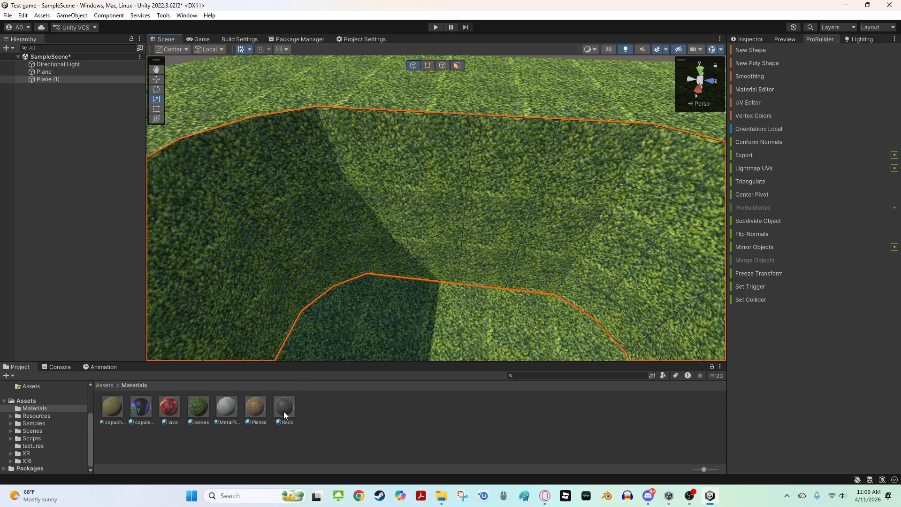
pyautogui.moveTo(284, 411); pyautogui.dragTo(398, 216)
# Open the Rock material from the Materials folder and set its smoothness to 0
pyautogui.moveTo(249, 230); pyautogui.dragTo(498, 140)
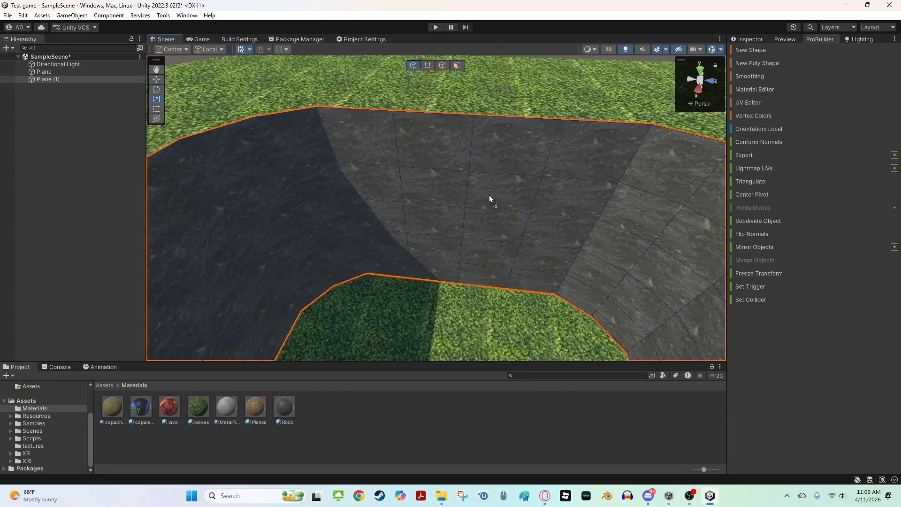
pyautogui.moveTo(419, 210); pyautogui.dragTo(422, 211)
pyautogui.moveTo(438, 208); pyautogui.dragTo(276, 257, button='right')
pyautogui.moveTo(168, 211); pyautogui.dragTo(68, 128, button='right')
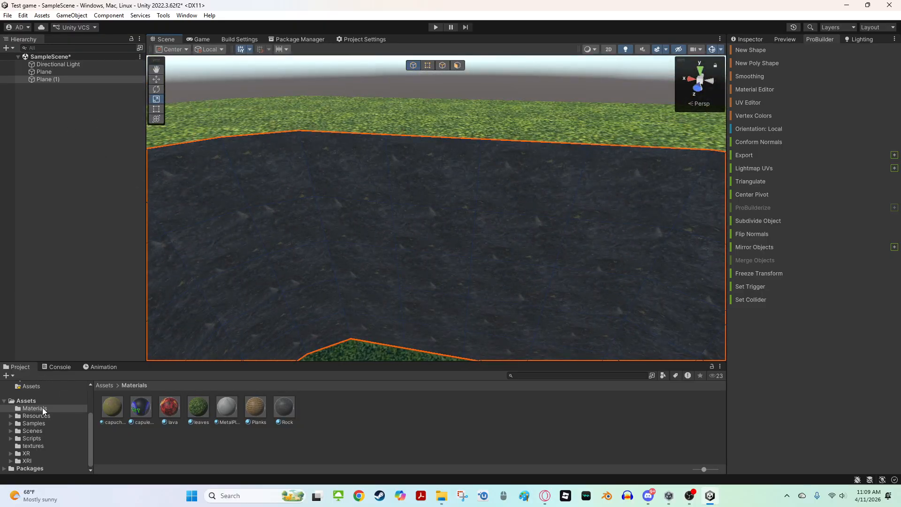
pyautogui.scroll(3, 42, 408)
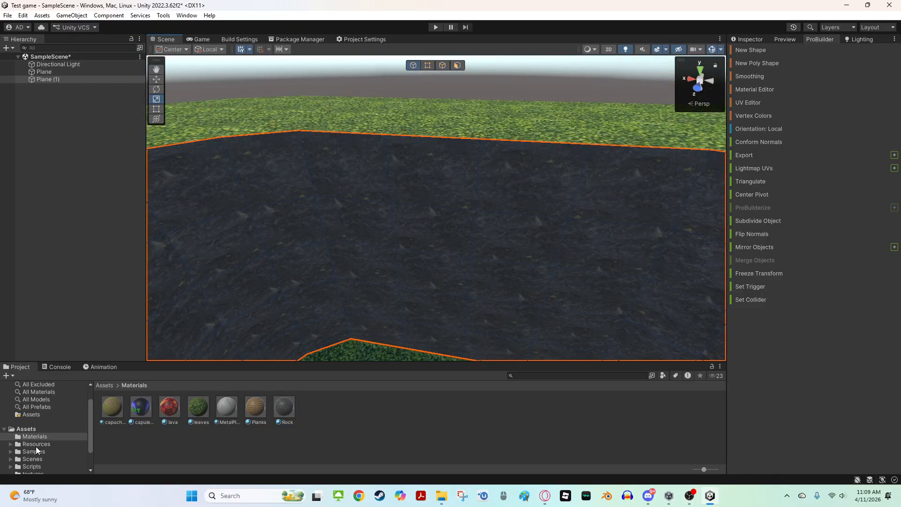
pyautogui.click(33, 429)
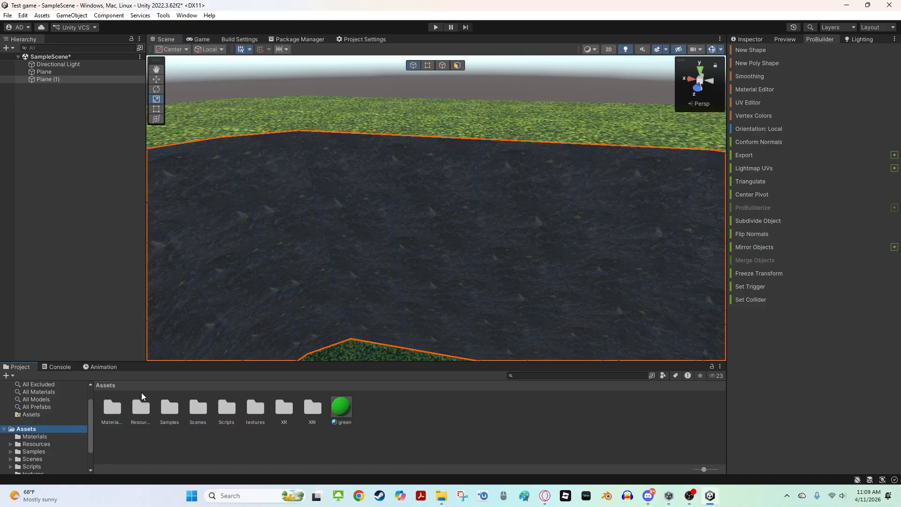
pyautogui.click(34, 436)
pyautogui.click(275, 407)
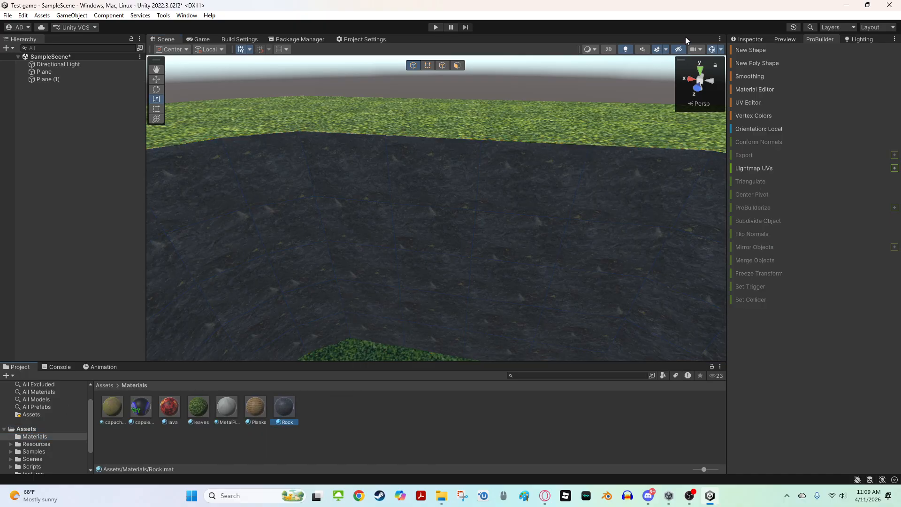
pyautogui.click(742, 37)
pyautogui.moveTo(833, 113); pyautogui.dragTo(789, 123)
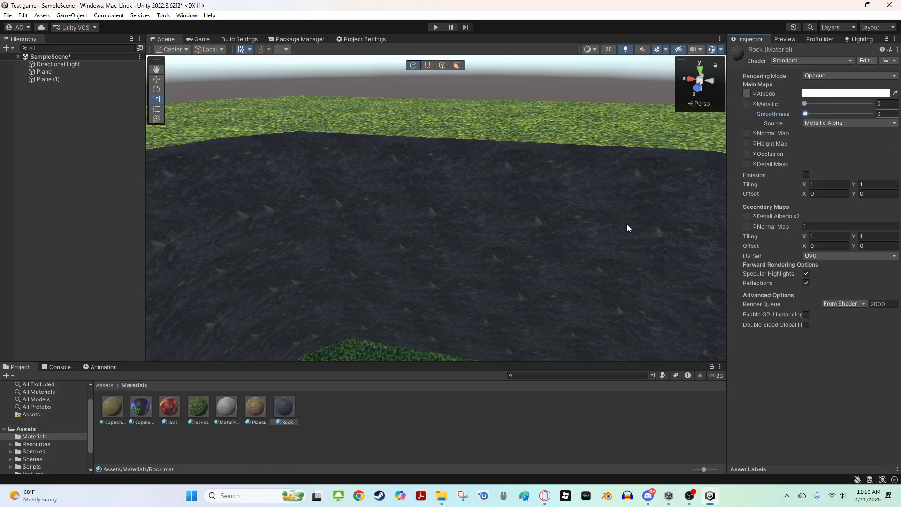
# Select the floor Plane together with the rock walls object and merge them into one object
pyautogui.moveTo(439, 249); pyautogui.dragTo(343, 194, button='right')
pyautogui.click(411, 205)
pyautogui.click(343, 222)
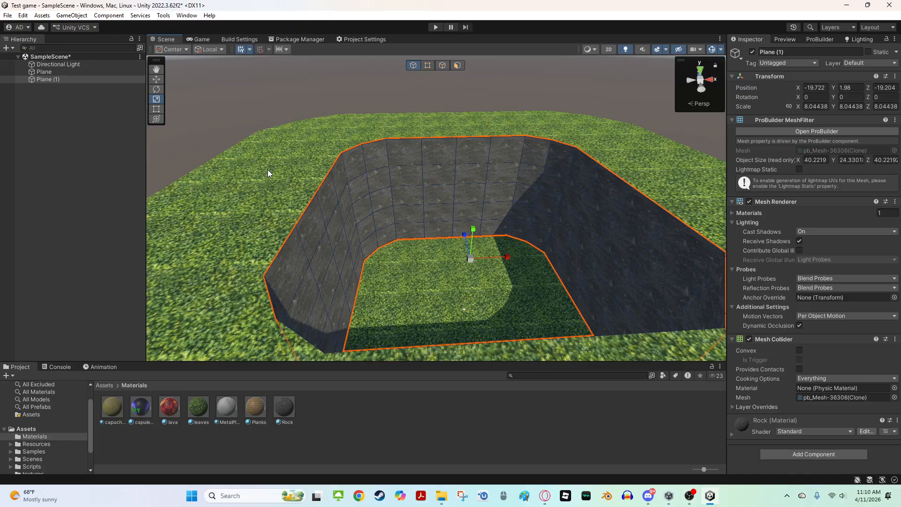
pyautogui.click(320, 257)
pyautogui.click(311, 234)
pyautogui.click(266, 195)
pyautogui.click(310, 218)
pyautogui.click(268, 209)
pyautogui.click(331, 232)
pyautogui.click(268, 199)
pyautogui.keyDown('shift'); pyautogui.click(313, 237); pyautogui.keyUp('shift')
pyautogui.click(816, 40)
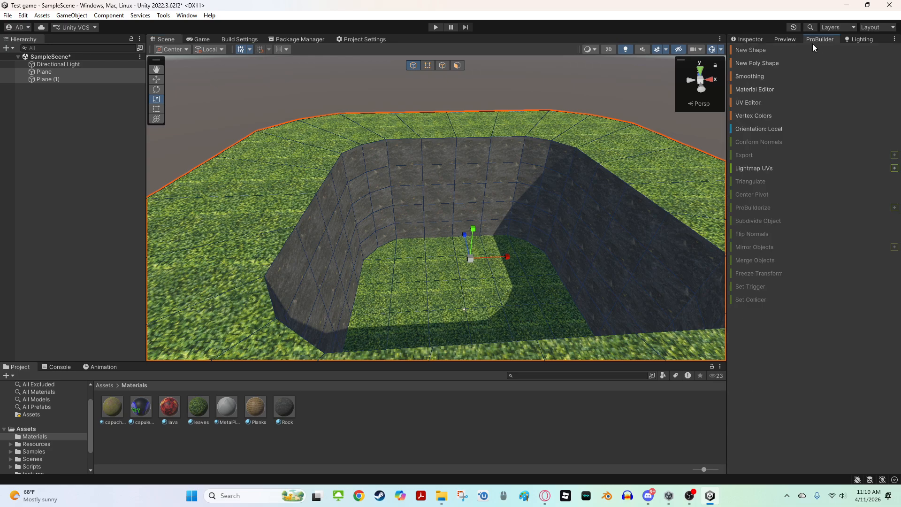
pyautogui.click(338, 237)
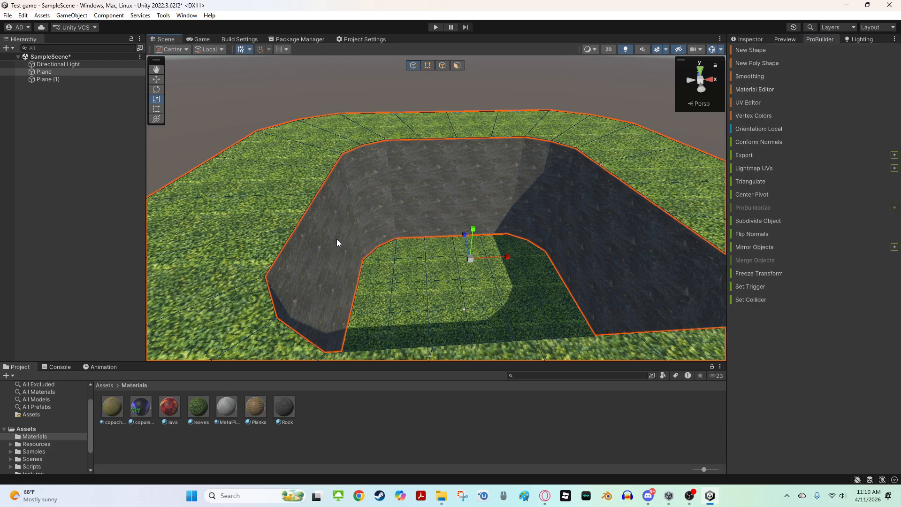
pyautogui.keyDown('shift'); pyautogui.click(337, 239); pyautogui.keyUp('shift')
pyautogui.click(753, 260)
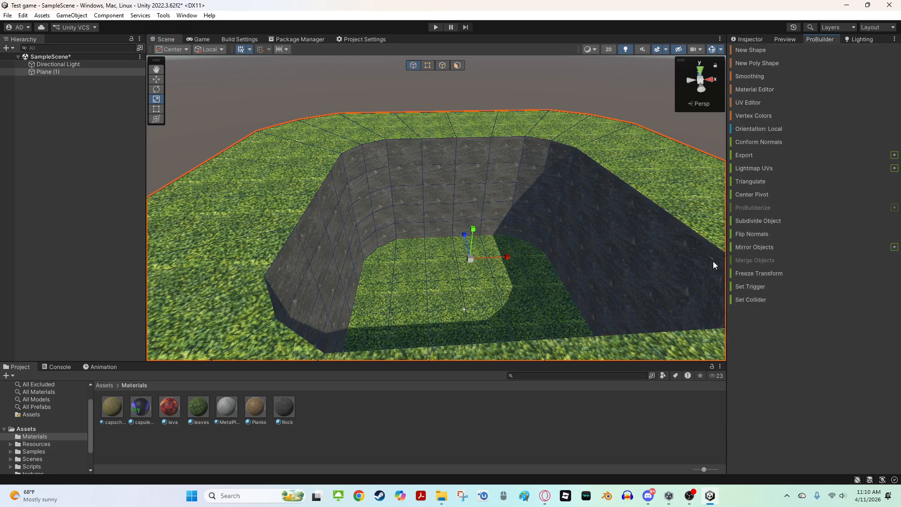
# Undo the last move and the merge of the floor and rock walls
pyautogui.press('f')
pyautogui.press('w')
pyautogui.moveTo(474, 258); pyautogui.dragTo(467, 165)
pyautogui.hotkey('ctrl', 'z')
pyautogui.hotkey('ctrl', 'z')
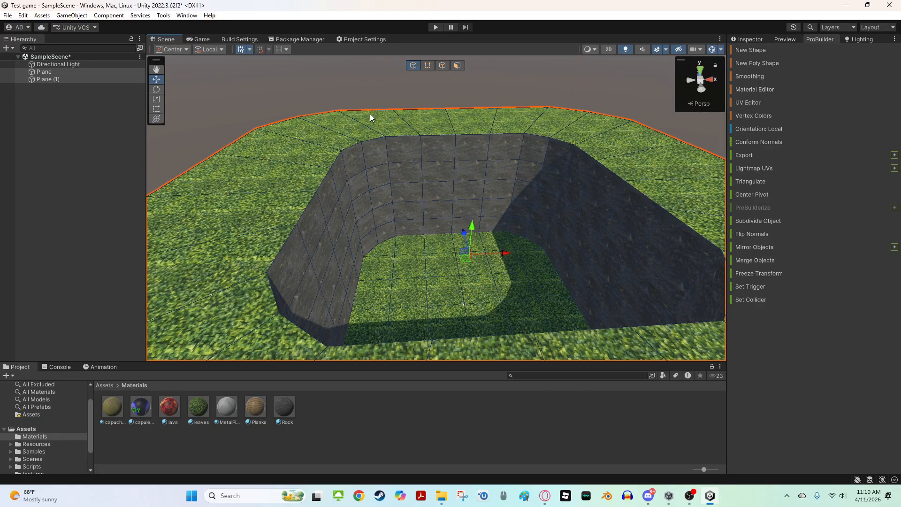
# Open the GorillaPrefabs folder under Resources and place the Gorilla Rig prefab on the floor inside the walls
pyautogui.click(331, 185)
pyautogui.click(326, 97)
pyautogui.moveTo(410, 103); pyautogui.dragTo(528, 246, button='right')
pyautogui.click(463, 348)
pyautogui.moveTo(471, 305); pyautogui.dragTo(477, 275, button='right')
pyautogui.press('x')
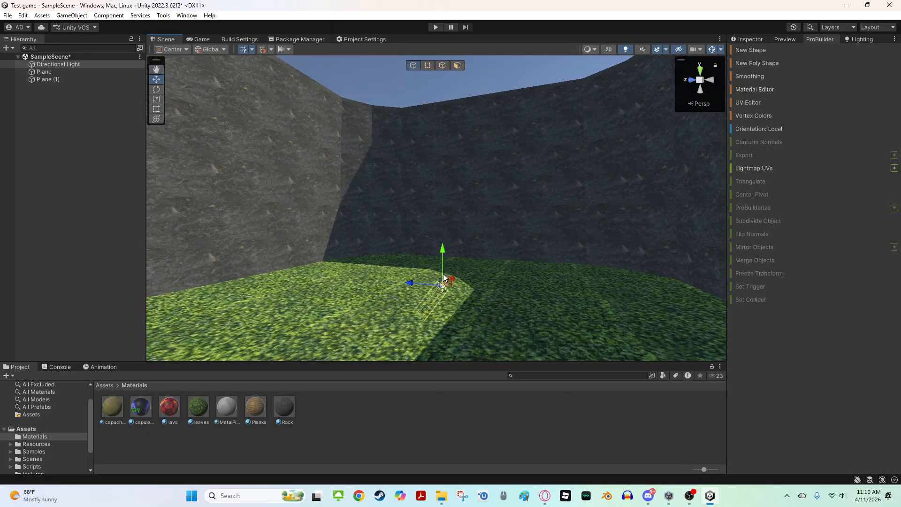
pyautogui.moveTo(438, 280); pyautogui.dragTo(605, 83)
pyautogui.moveTo(599, 116); pyautogui.dragTo(484, 232, button='right')
pyautogui.click(44, 430)
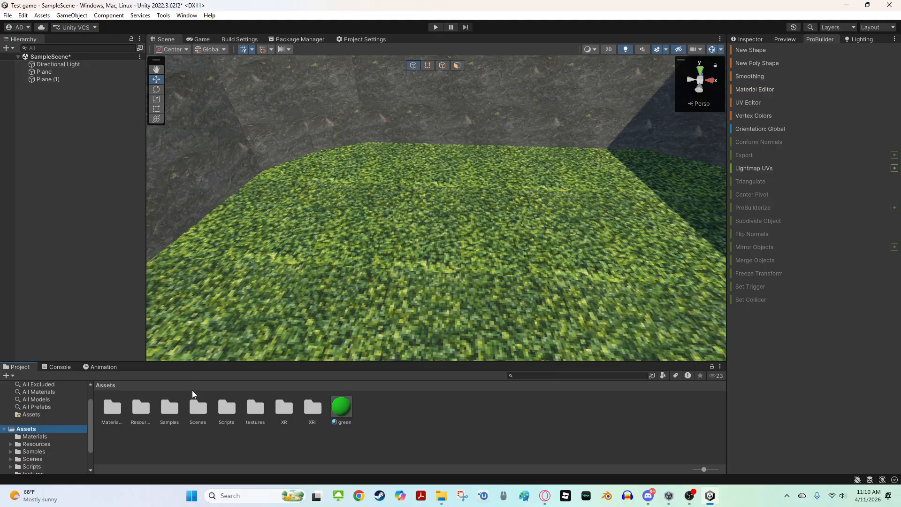
pyautogui.doubleClick(131, 414)
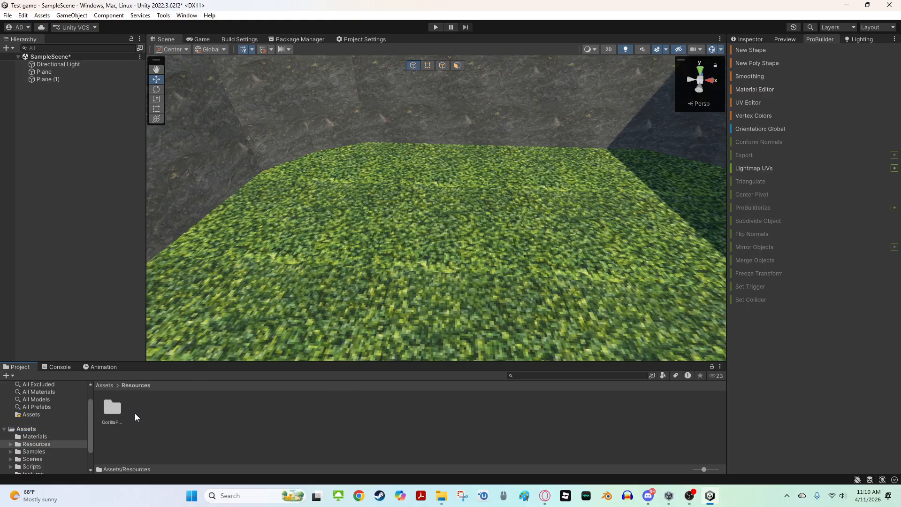
pyautogui.doubleClick(119, 412)
pyautogui.moveTo(112, 407); pyautogui.dragTo(526, 235)
pyautogui.moveTo(526, 234); pyautogui.dragTo(498, 232, button='right')
# Rotate and move the Gorilla Rig into position inside the walled area
pyautogui.press('w')
pyautogui.press('e')
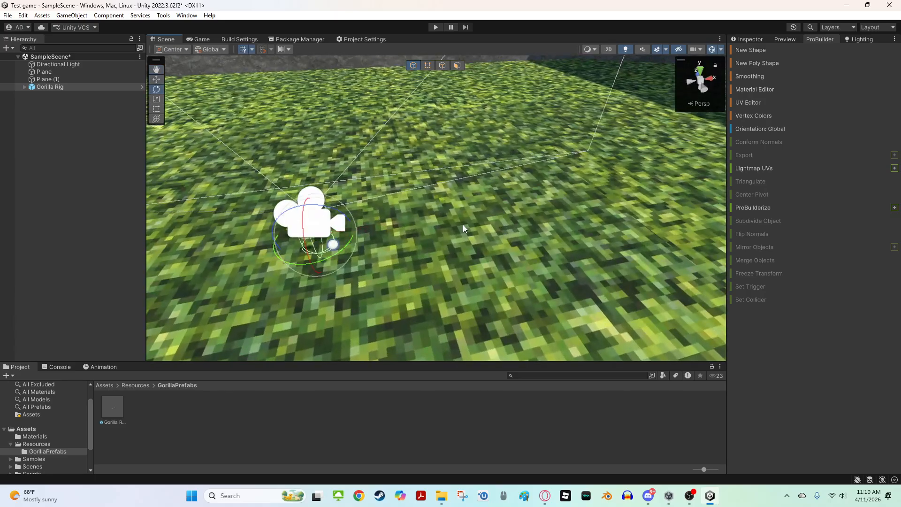
pyautogui.moveTo(340, 252); pyautogui.dragTo(126, 293)
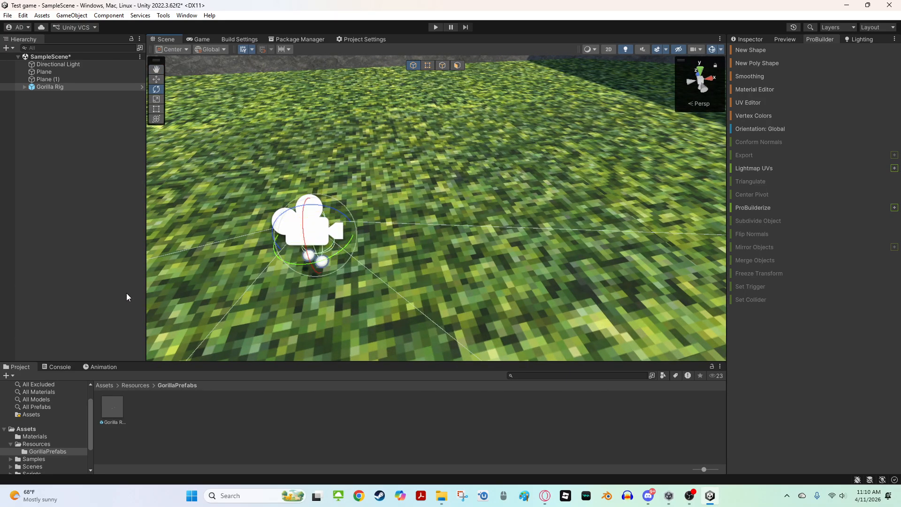
pyautogui.moveTo(282, 249); pyautogui.dragTo(475, 198, button='right')
pyautogui.press('s')
pyautogui.press('w')
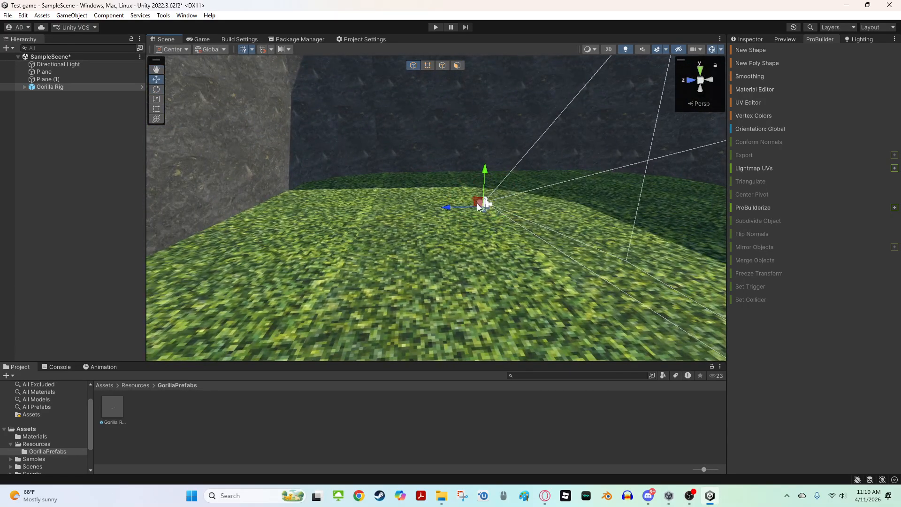
pyautogui.moveTo(476, 202); pyautogui.dragTo(236, 214)
pyautogui.moveTo(237, 214); pyautogui.dragTo(53, 94, button='right')
pyautogui.press('w')
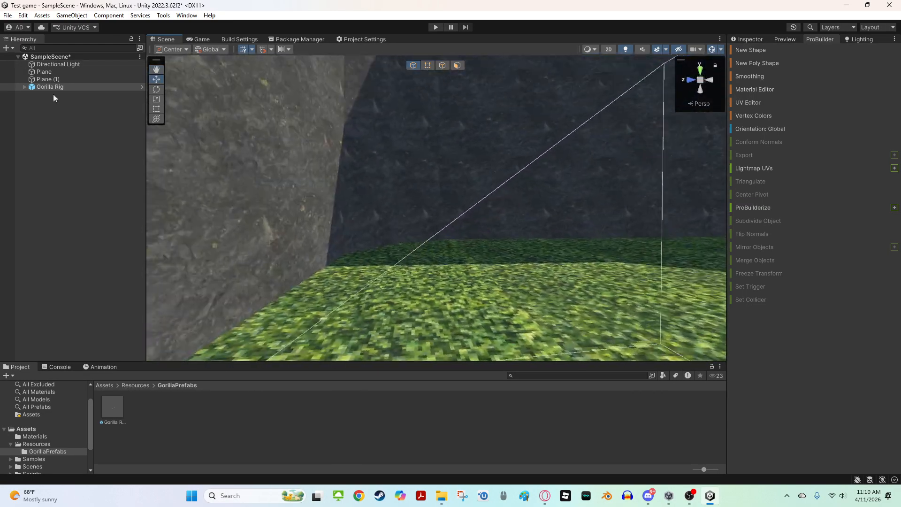
# Unpack the Gorilla Rig prefab in the scene
pyautogui.rightClick(42, 89)
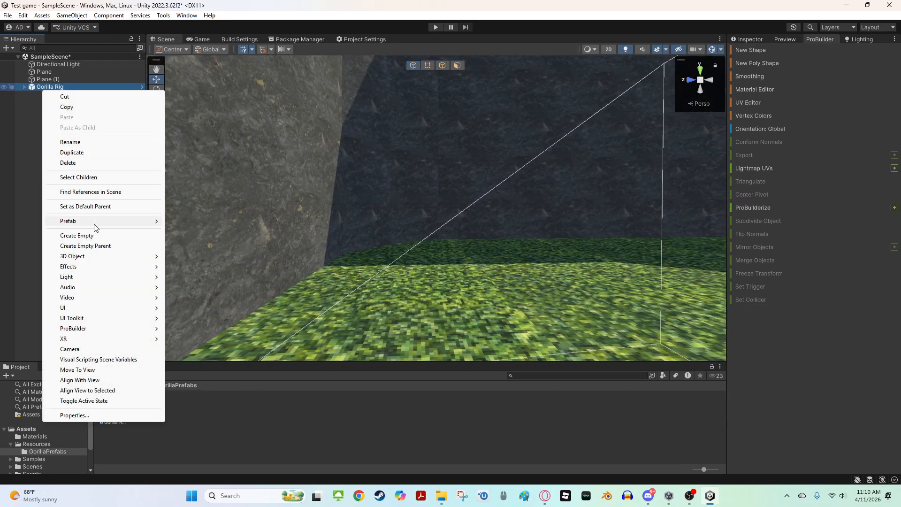
pyautogui.click(18, 128)
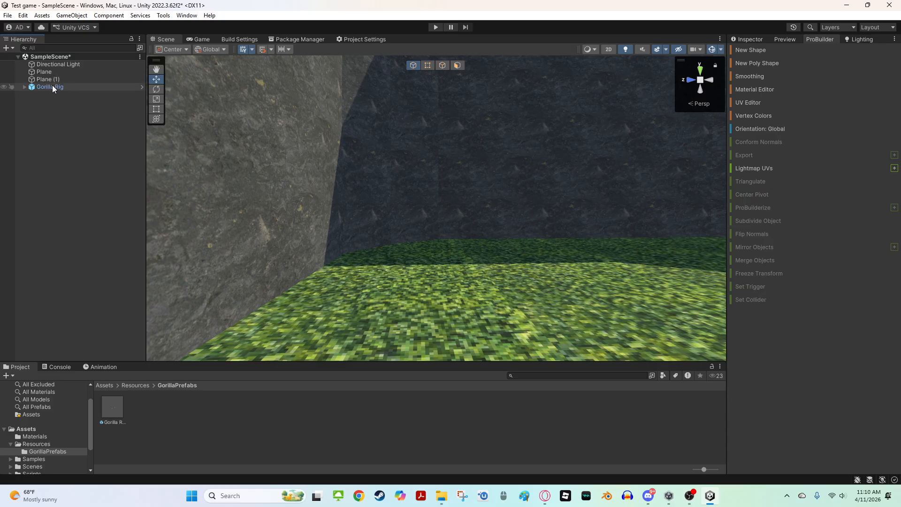
pyautogui.rightClick(52, 87)
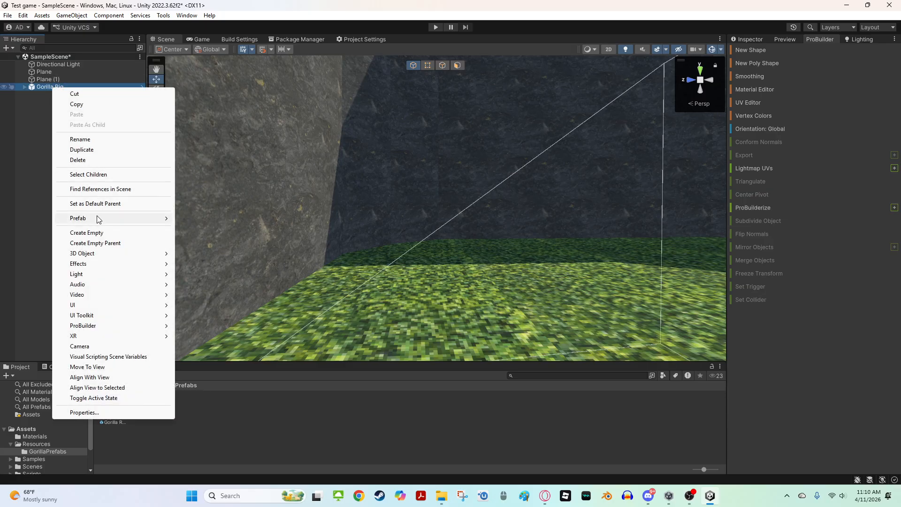
pyautogui.moveTo(99, 219)
pyautogui.click(202, 304)
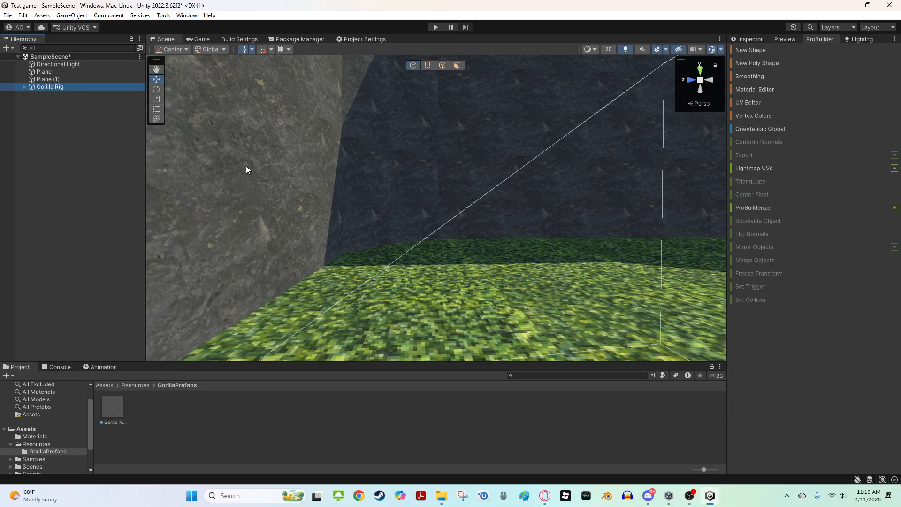
# Reposition the Gorilla Rig just above the grass floor and select one of its hand spheres in the Inspector
pyautogui.moveTo(247, 170); pyautogui.dragTo(187, 139, button='right')
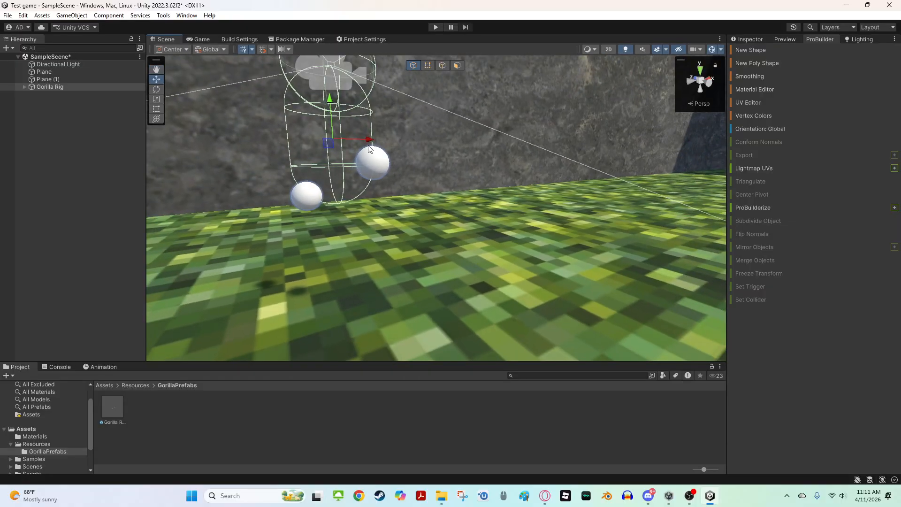
pyautogui.moveTo(331, 148); pyautogui.dragTo(320, 246)
pyautogui.moveTo(320, 246); pyautogui.dragTo(338, 154, button='right')
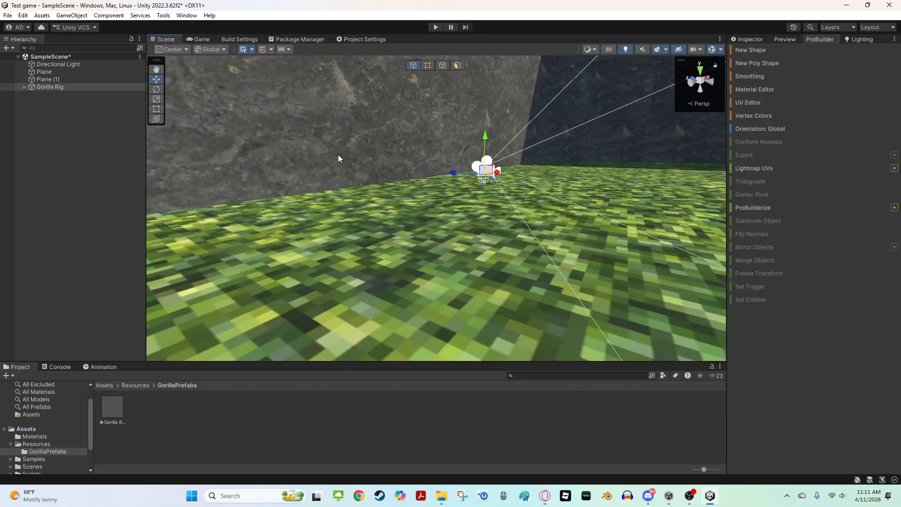
pyautogui.click(338, 154)
pyautogui.keyDown('shift'); pyautogui.click(326, 215); pyautogui.keyUp('shift')
pyautogui.moveTo(329, 219); pyautogui.dragTo(450, 173, button='right')
pyautogui.moveTo(494, 156); pyautogui.dragTo(414, 214)
pyautogui.press('w')
pyautogui.moveTo(414, 212); pyautogui.dragTo(167, 259, button='right')
pyautogui.click(381, 232)
pyautogui.moveTo(380, 232); pyautogui.dragTo(443, 263, button='right')
pyautogui.click(345, 239)
pyautogui.click(407, 233)
pyautogui.press('s')
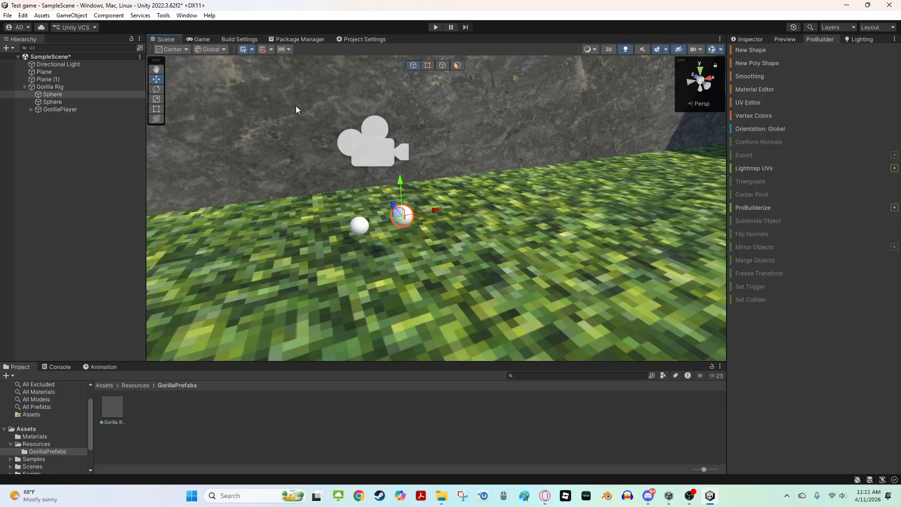
pyautogui.moveTo(329, 203); pyautogui.dragTo(329, 193, button='right')
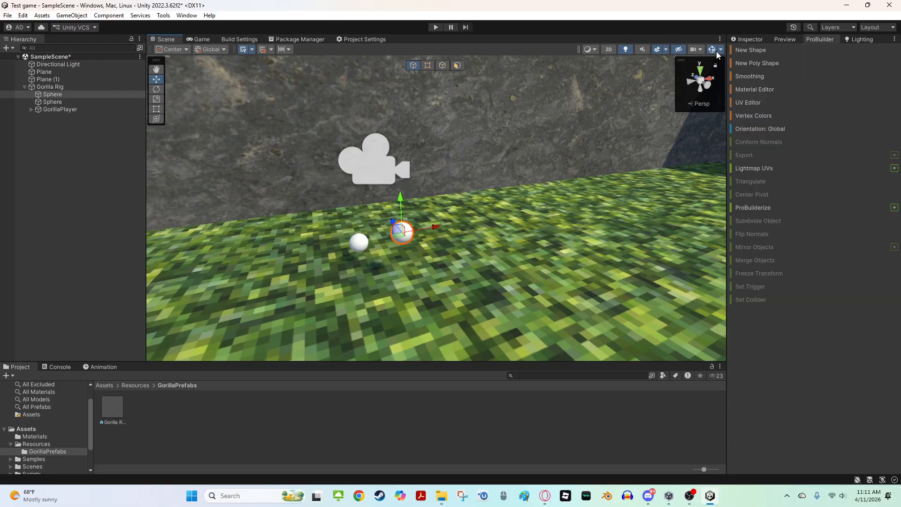
pyautogui.click(746, 39)
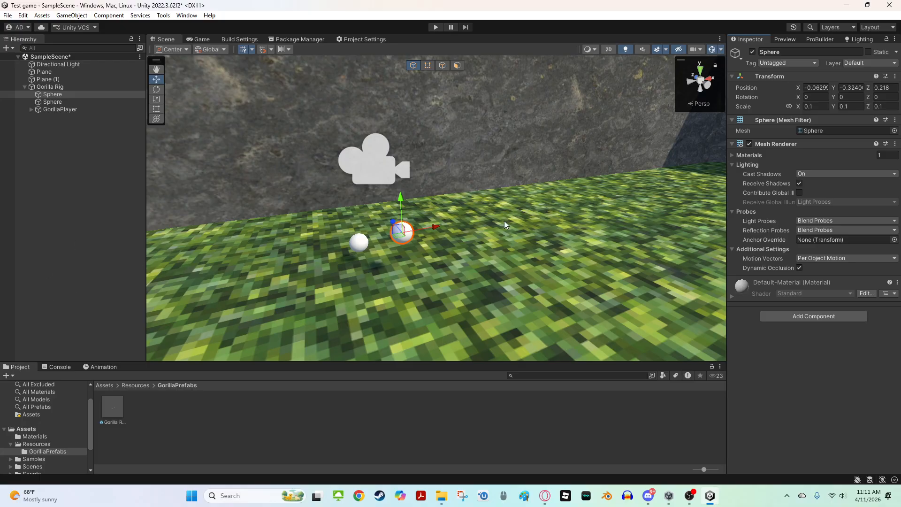
pyautogui.moveTo(546, 227); pyautogui.dragTo(511, 230, button='right')
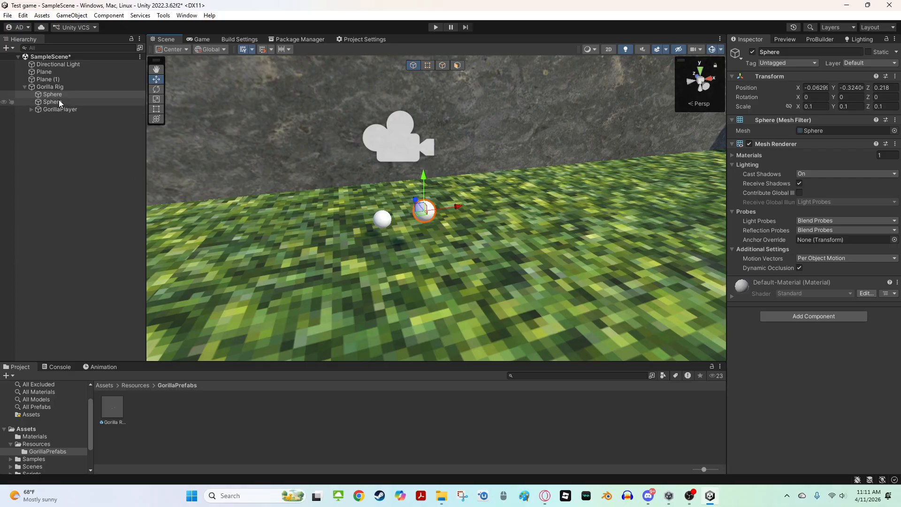
# Expand GorillaPlayer, select both LeftHand and RightHand Controllers, and set their layer to Water
pyautogui.click(24, 87)
pyautogui.click(23, 88)
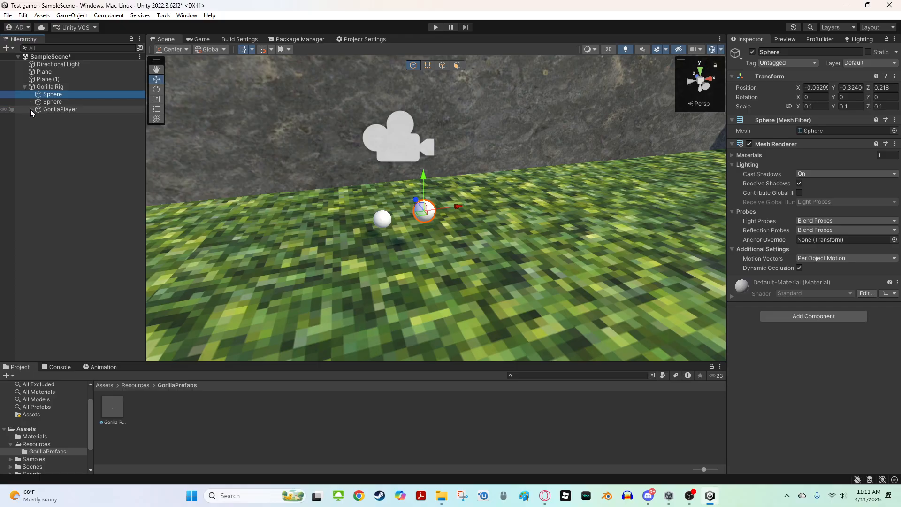
pyautogui.click(31, 109)
pyautogui.click(84, 188)
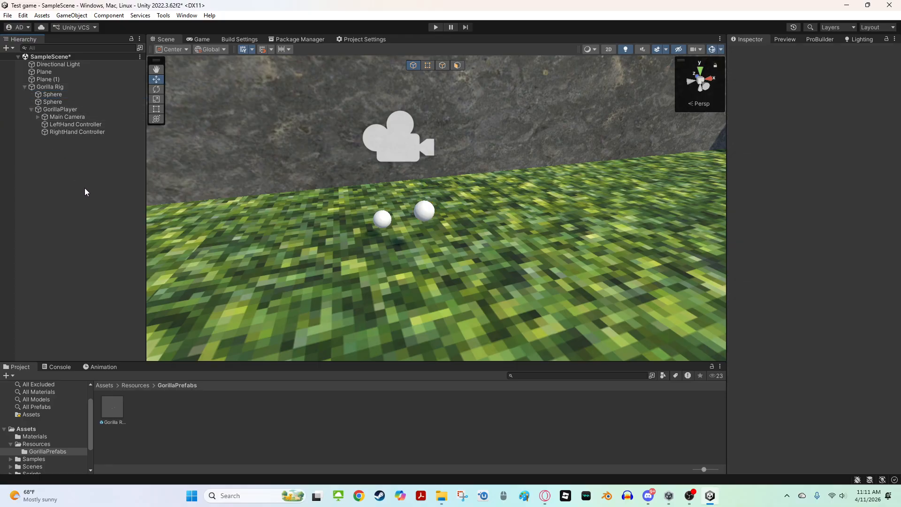
pyautogui.click(74, 125)
pyautogui.click(74, 133)
pyautogui.click(72, 126)
pyautogui.click(70, 131)
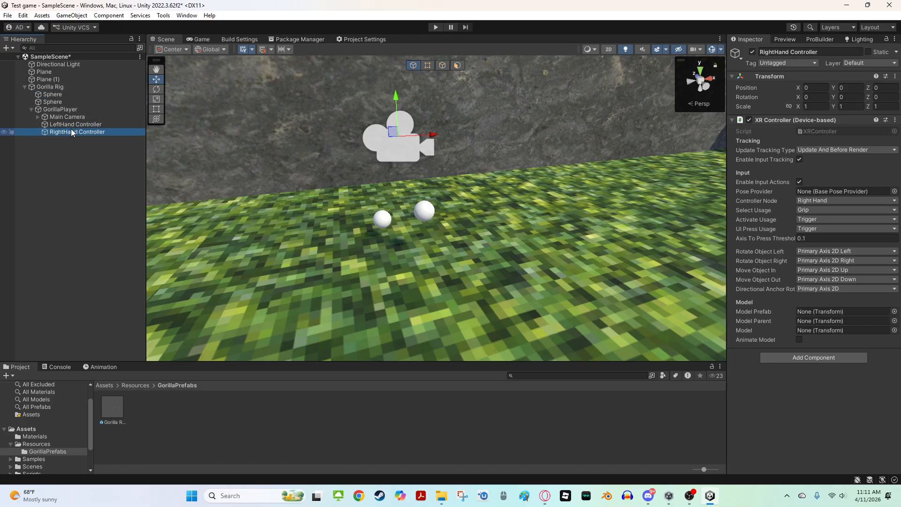
pyautogui.click(68, 126)
pyautogui.click(65, 132)
pyautogui.click(68, 125)
pyautogui.click(66, 132)
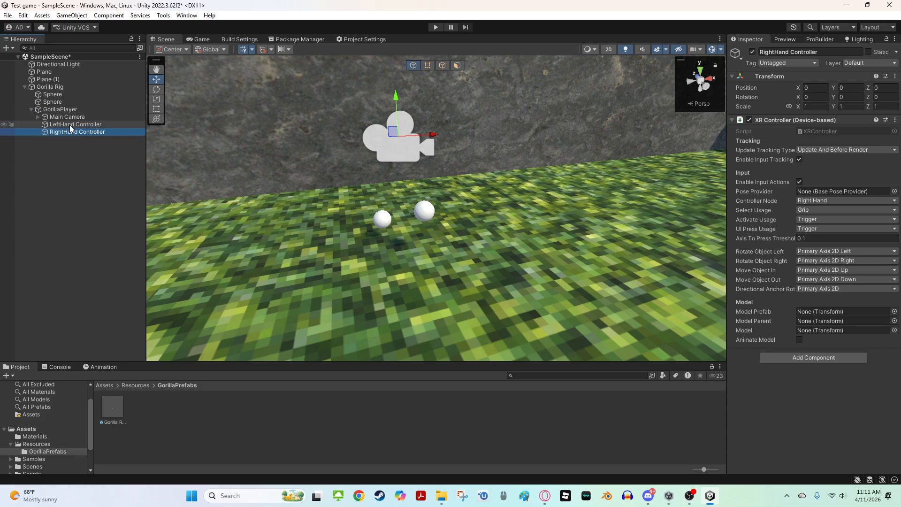
pyautogui.keyDown('ctrl'); pyautogui.click(69, 124); pyautogui.keyUp('ctrl')
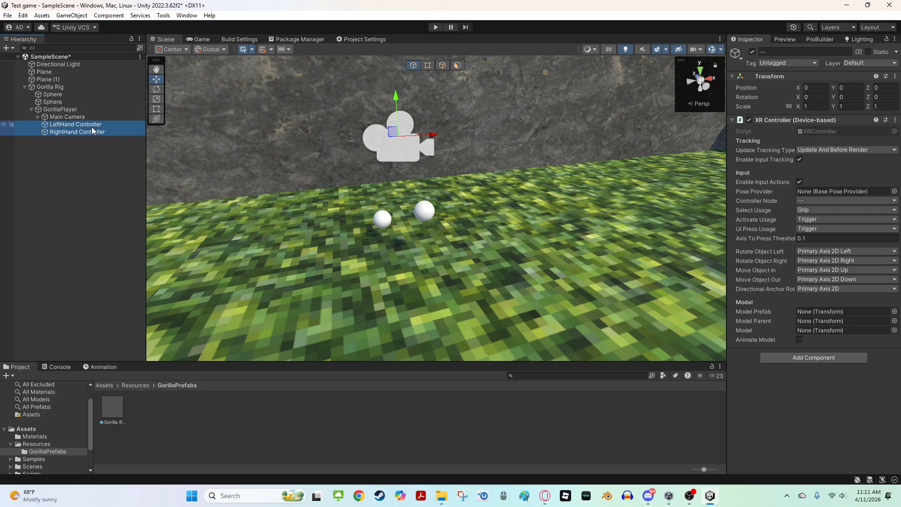
pyautogui.click(872, 63)
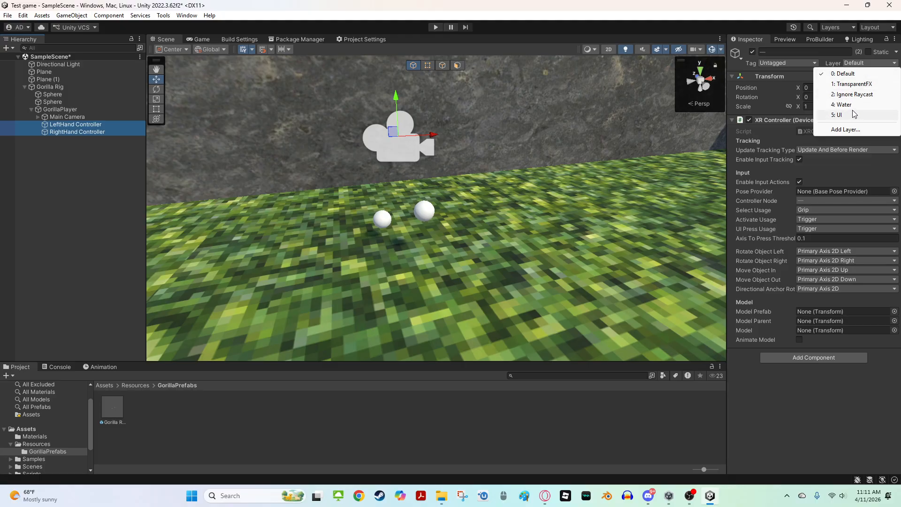
pyautogui.click(845, 105)
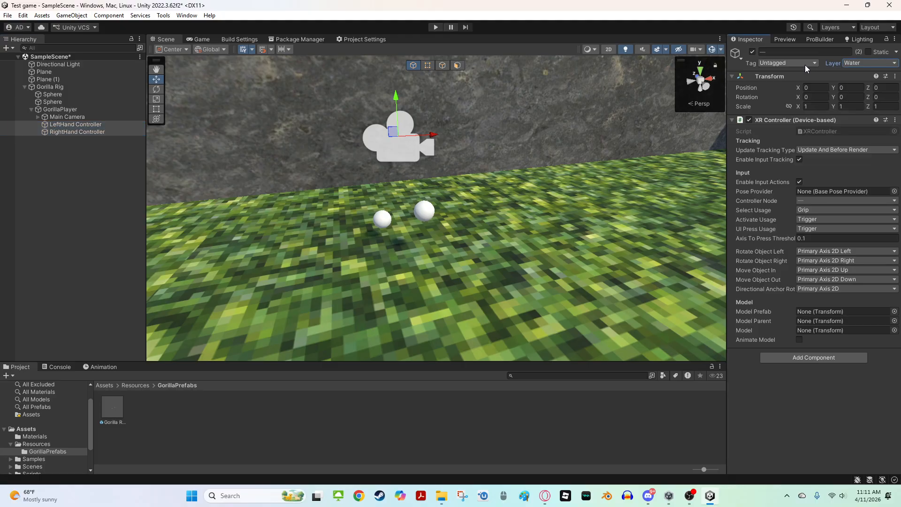
pyautogui.click(848, 65)
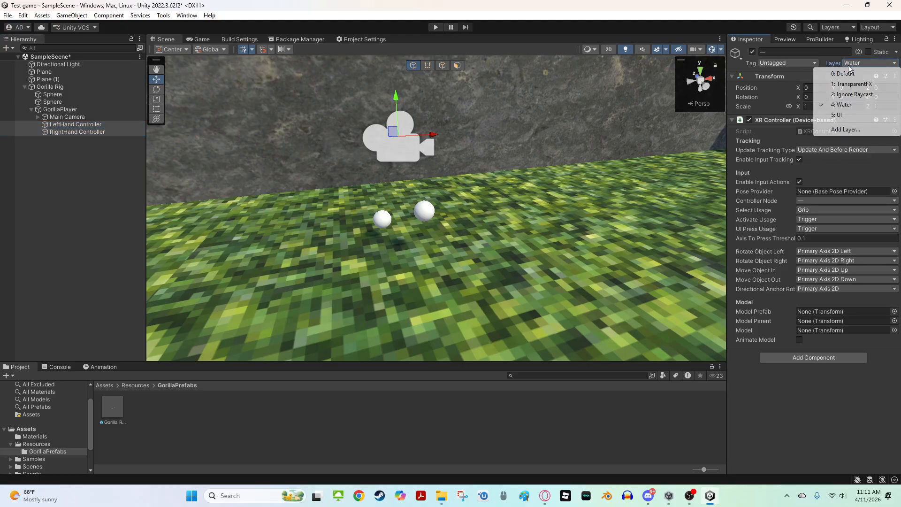
pyautogui.click(807, 353)
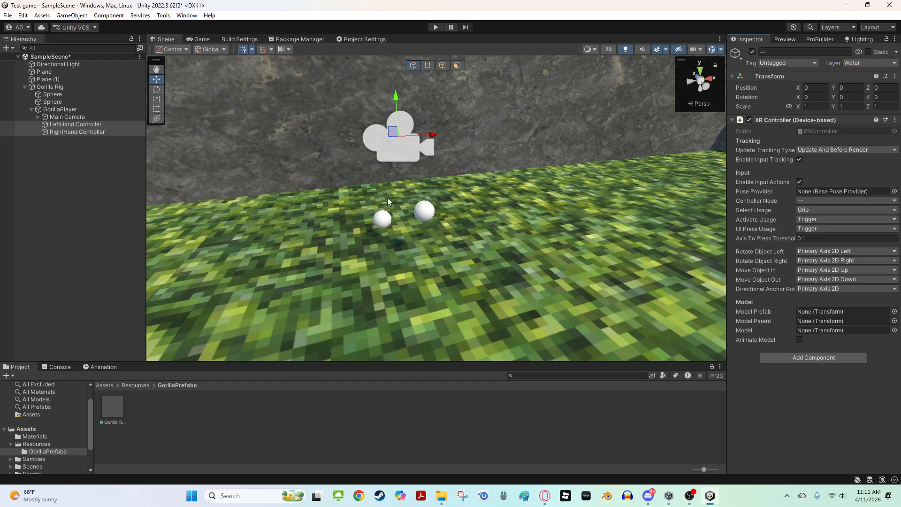
# Add a new tag named HandTag
pyautogui.moveTo(522, 351); pyautogui.dragTo(591, 209, button='right')
pyautogui.moveTo(591, 210); pyautogui.dragTo(431, 224, button='right')
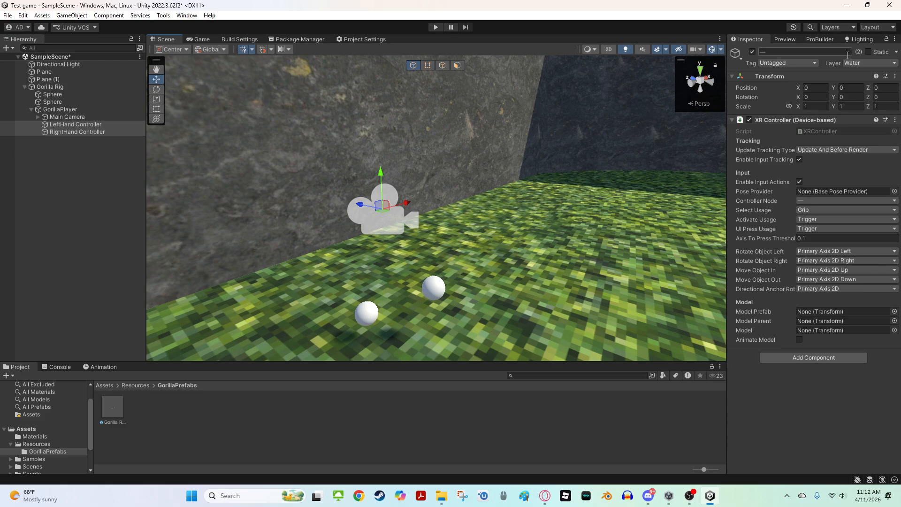
pyautogui.click(772, 64)
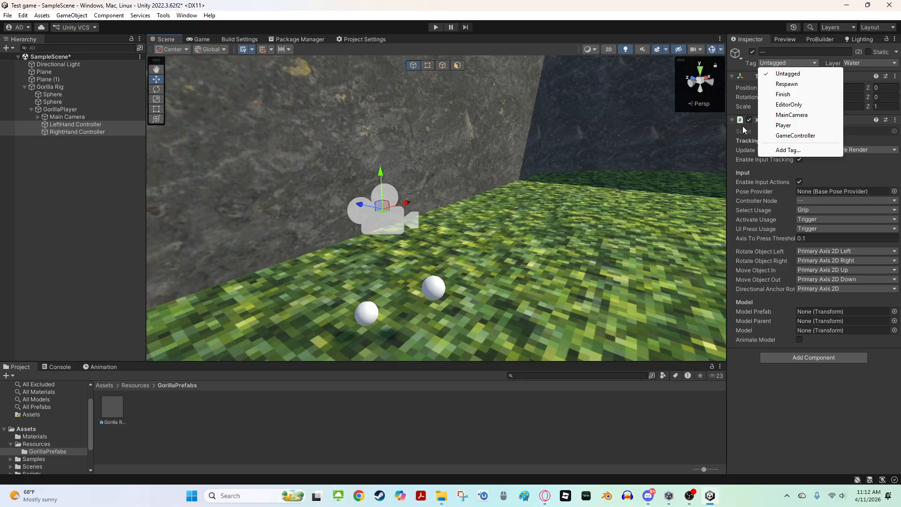
pyautogui.click(784, 149)
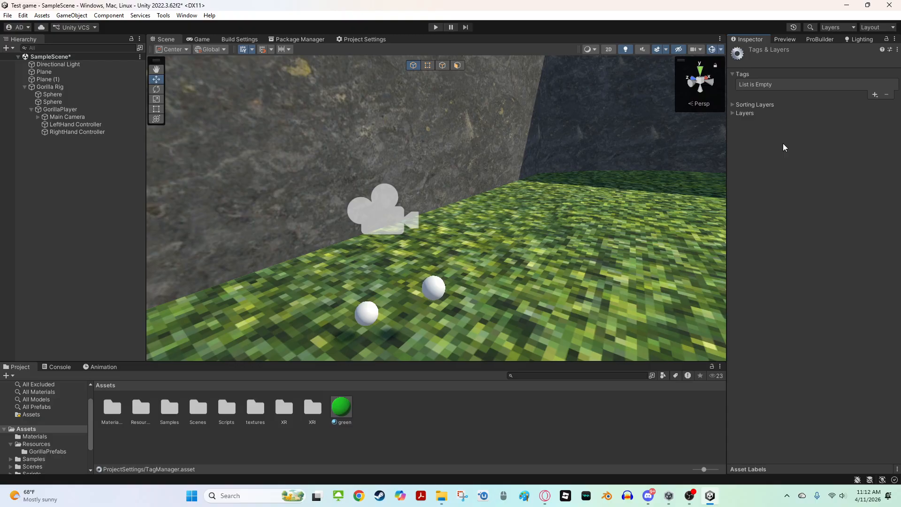
pyautogui.click(871, 95)
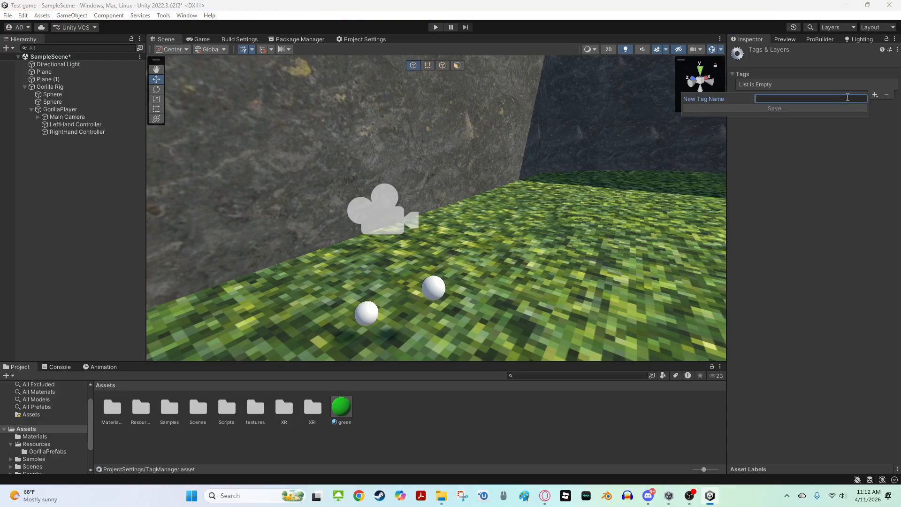
pyautogui.write('HandTag')
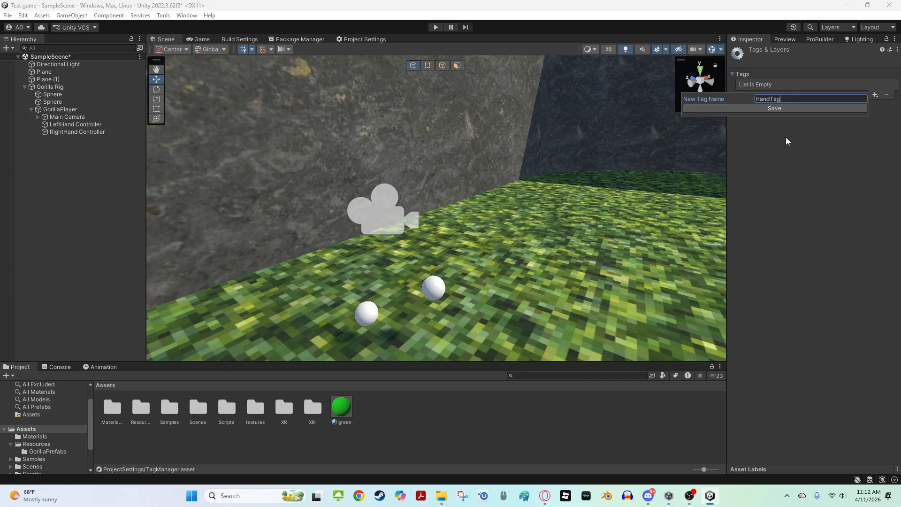
pyautogui.click(717, 111)
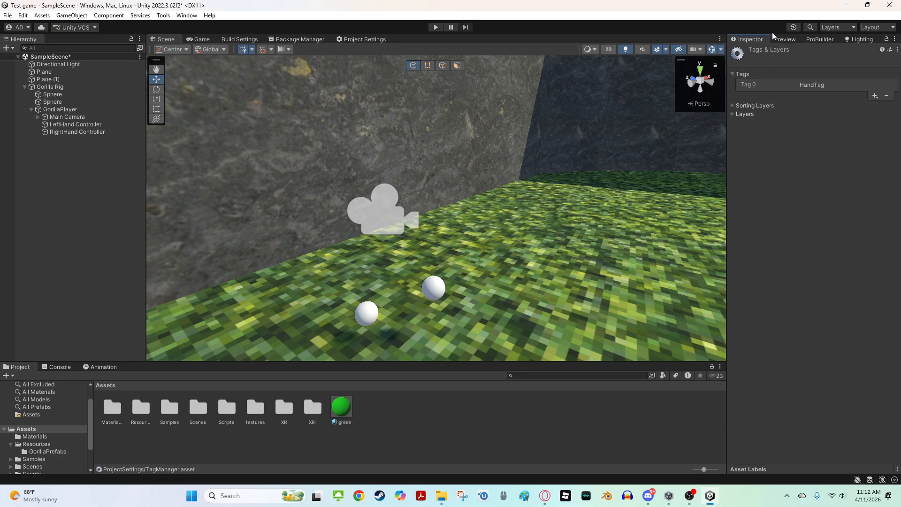
# Select both the LeftHand and RightHand Controllers and set their tag to HandTag
pyautogui.click(85, 124)
pyautogui.press('Down')
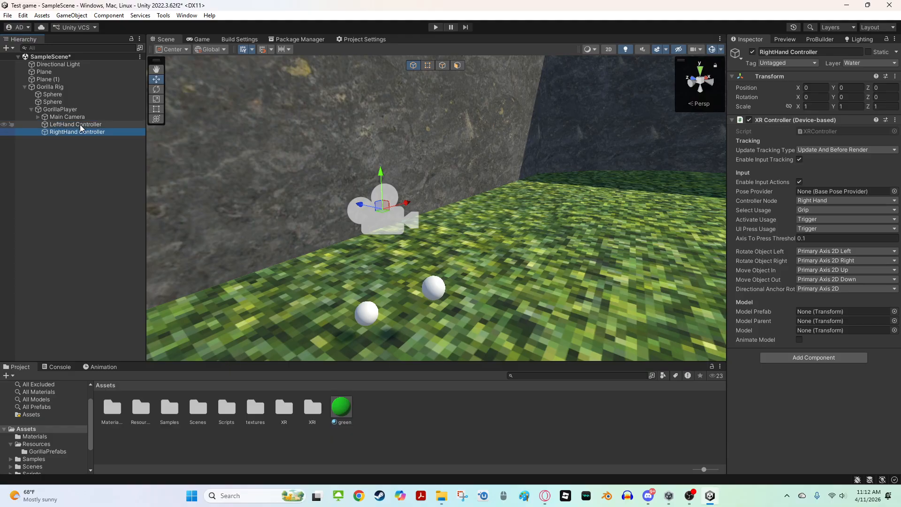
pyautogui.keyDown('ctrl'); pyautogui.click(79, 124); pyautogui.keyUp('ctrl')
pyautogui.click(795, 63)
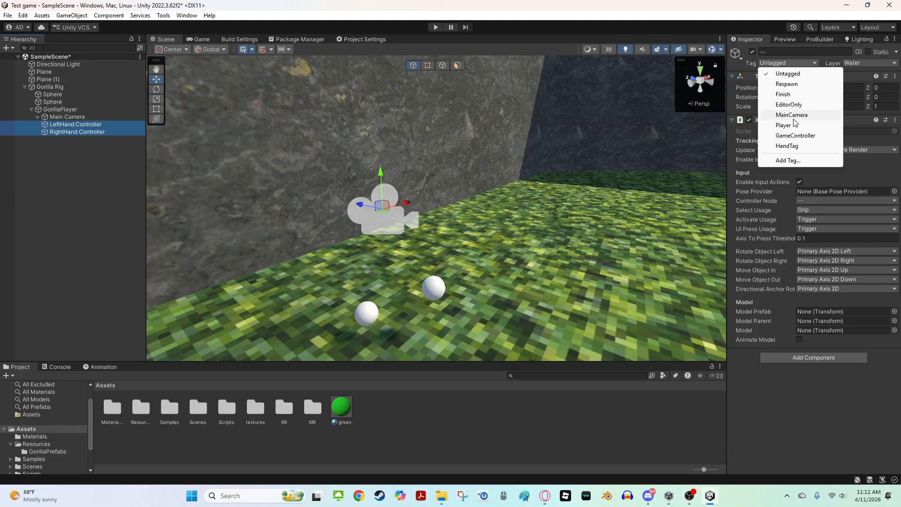
pyautogui.click(787, 146)
# Add a Sphere Collider component to both hand controllers
pyautogui.moveTo(692, 123); pyautogui.dragTo(515, 172, button='right')
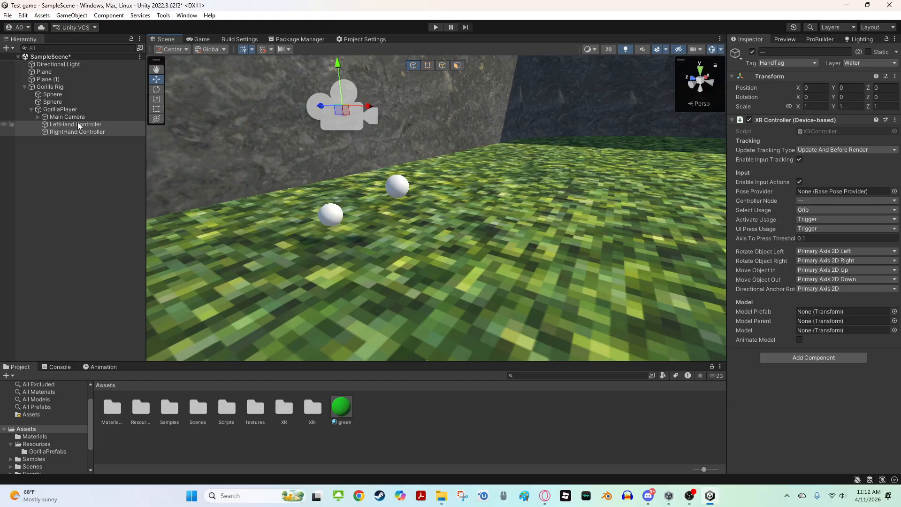
pyautogui.click(839, 358)
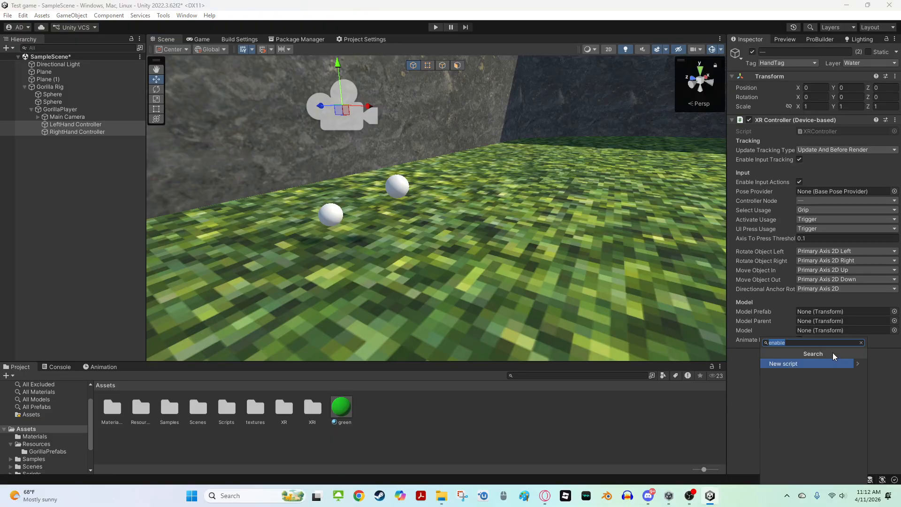
pyautogui.press('BackSpace')
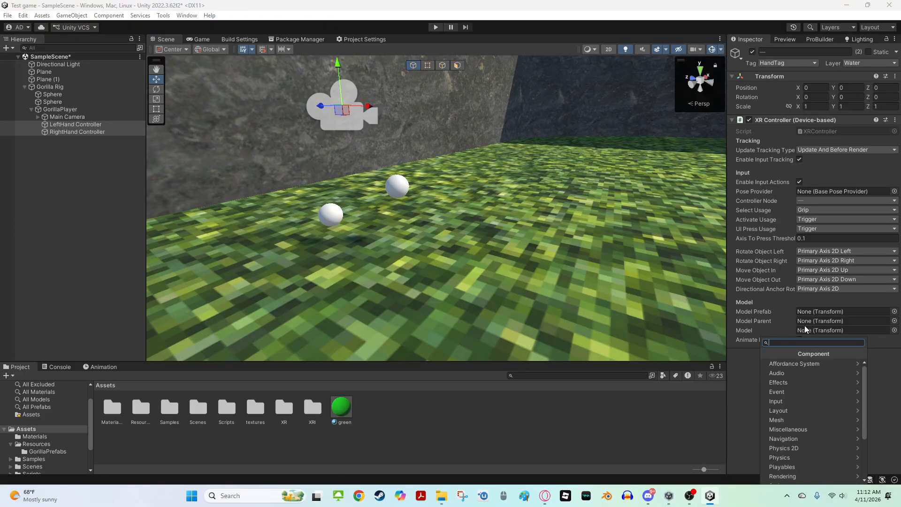
pyautogui.write('s')
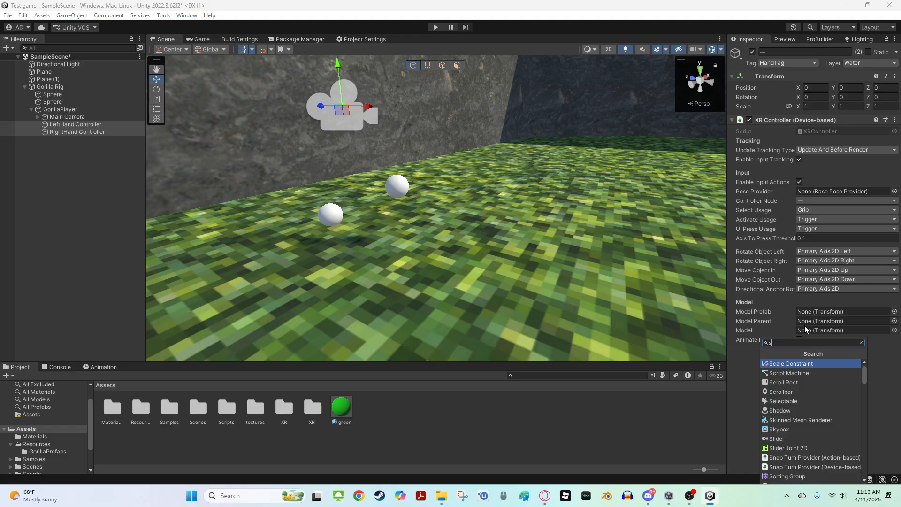
pyautogui.write('hp')
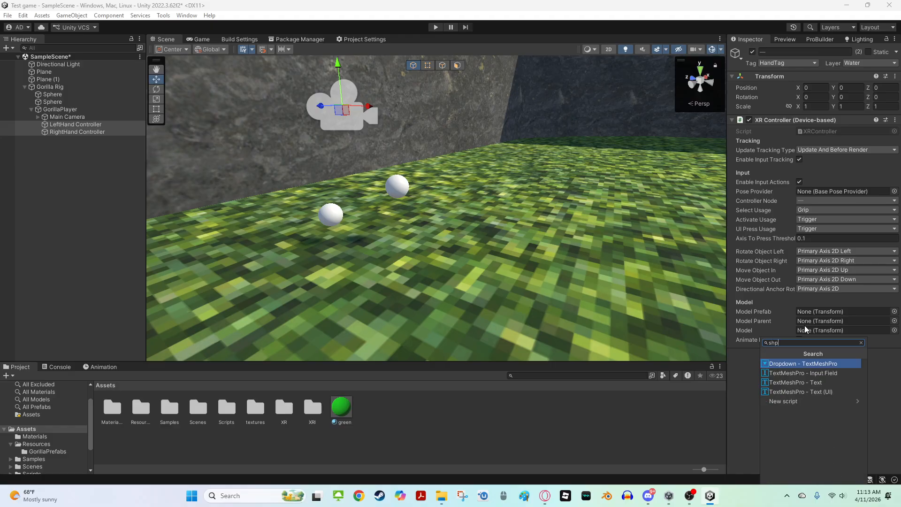
pyautogui.press('BackSpace')
pyautogui.press('BackSpace')
pyautogui.write('p')
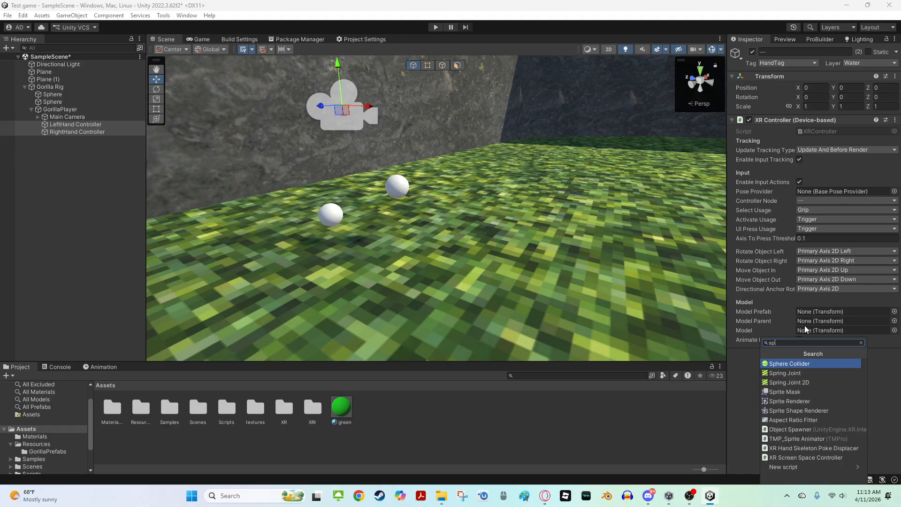
pyautogui.write('here')
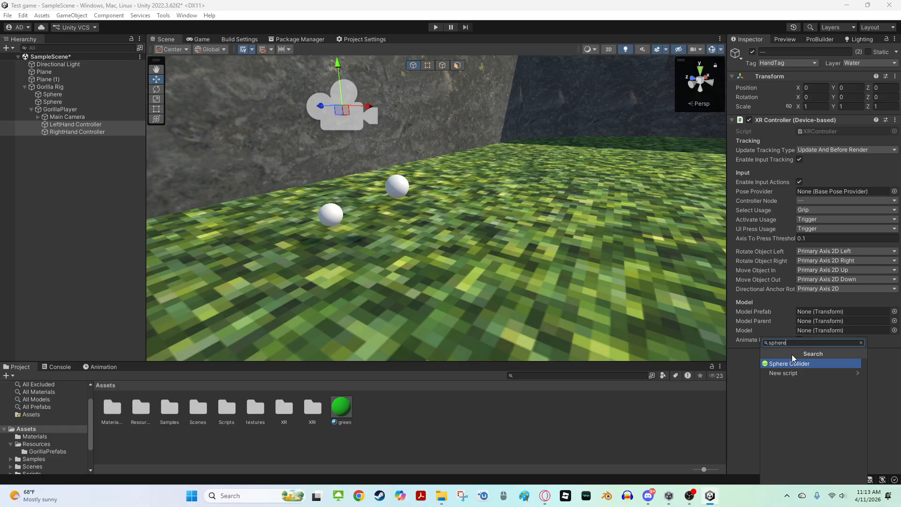
pyautogui.click(788, 363)
pyautogui.press('f')
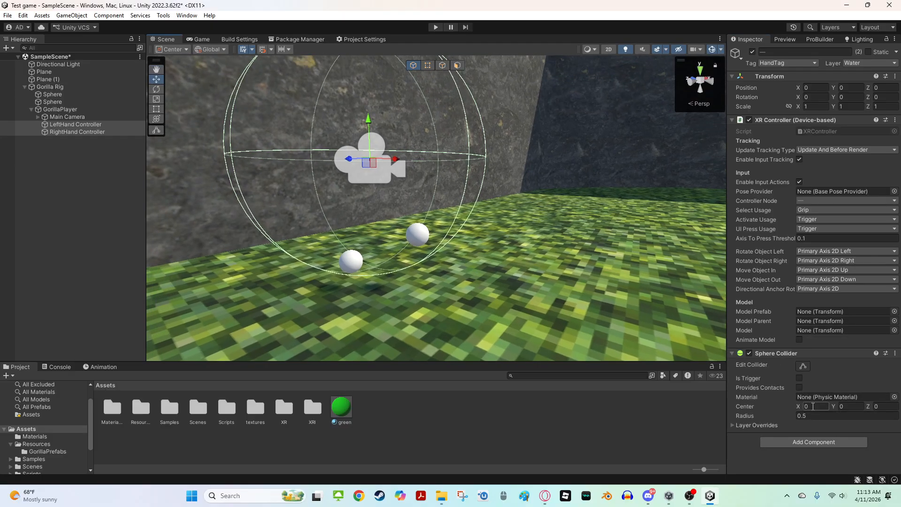
# Set the hand Sphere Colliders' radius to 0.06 and enable Is Trigger
pyautogui.click(814, 424)
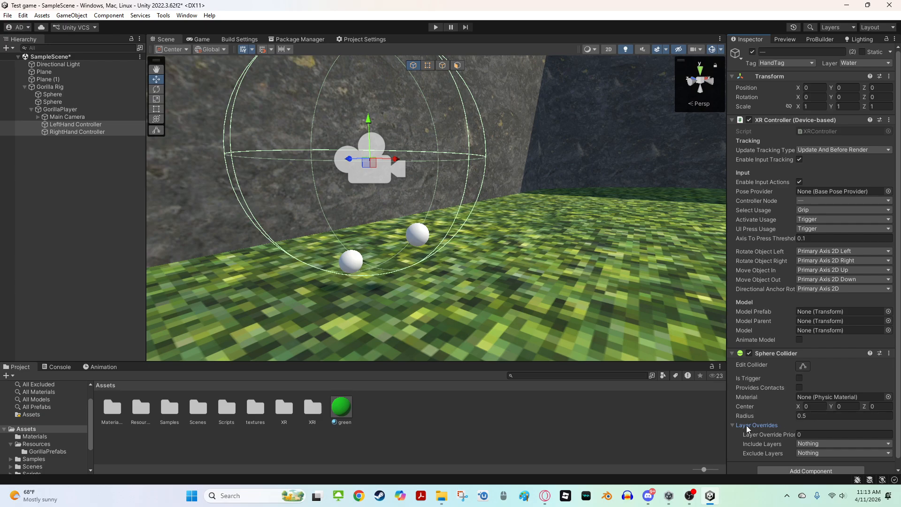
pyautogui.click(746, 425)
pyautogui.click(813, 416)
pyautogui.press('BackSpace')
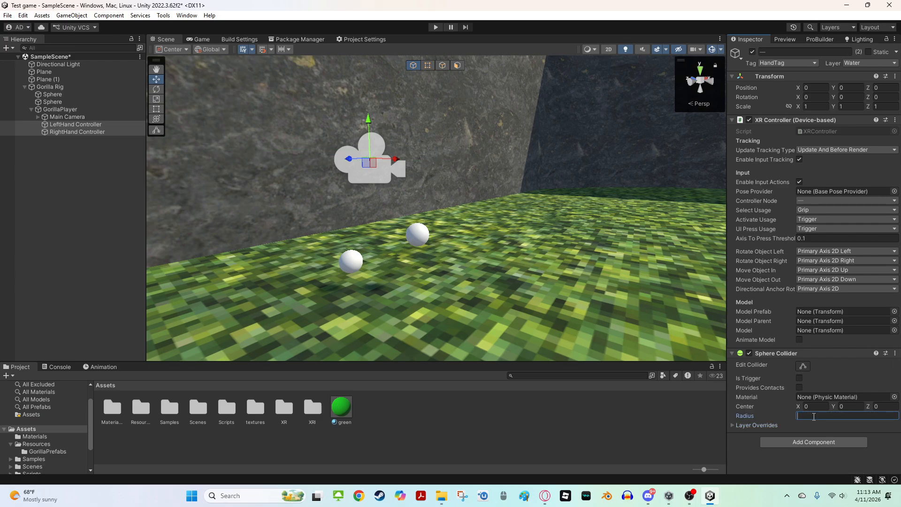
pyautogui.write('0.06')
pyautogui.click(799, 378)
# Save the scene and enter Play mode to test the rig
pyautogui.moveTo(676, 345); pyautogui.dragTo(629, 335, button='middle')
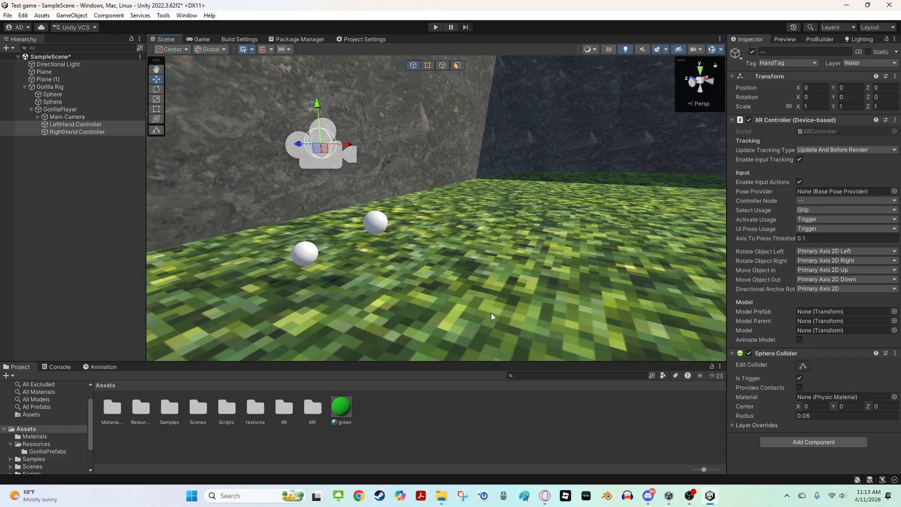
pyautogui.press('a')
pyautogui.moveTo(497, 311); pyautogui.dragTo(540, 294, button='right')
pyautogui.click(341, 225)
pyautogui.press('d')
pyautogui.moveTo(341, 225); pyautogui.dragTo(254, 220, button='right')
pyautogui.press('w')
pyautogui.moveTo(580, 196); pyautogui.dragTo(512, 207, button='right')
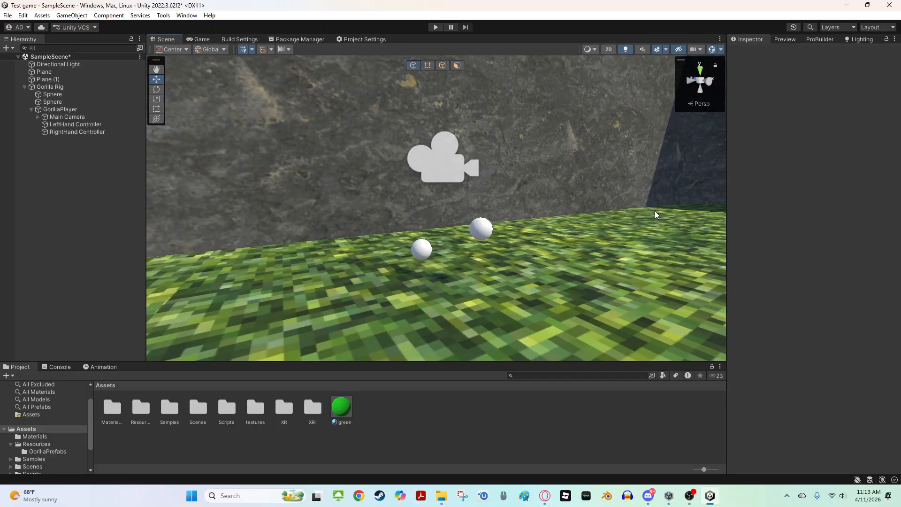
pyautogui.moveTo(655, 214); pyautogui.dragTo(432, 82, button='right')
pyautogui.hotkey('ctrl', 's')
pyautogui.click(435, 27)
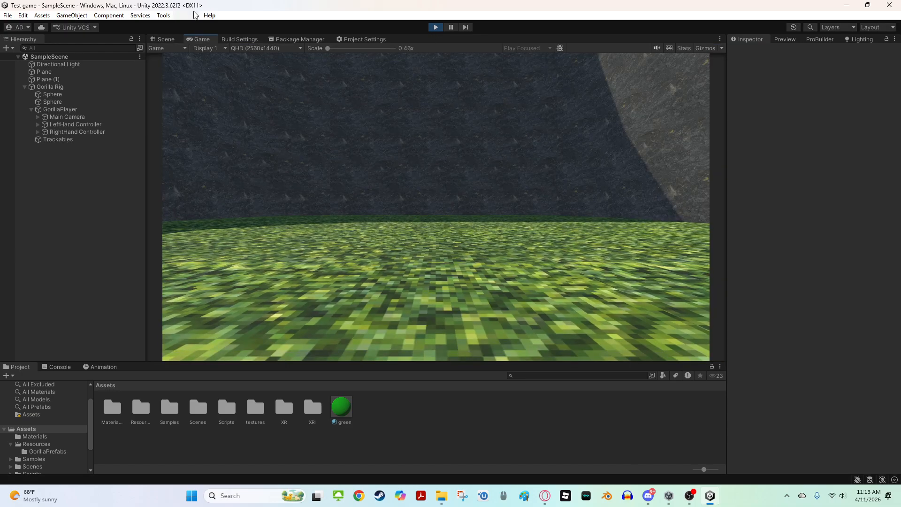
# During Play mode, drag the left and right hand controllers around the Scene view to test them
pyautogui.click(165, 39)
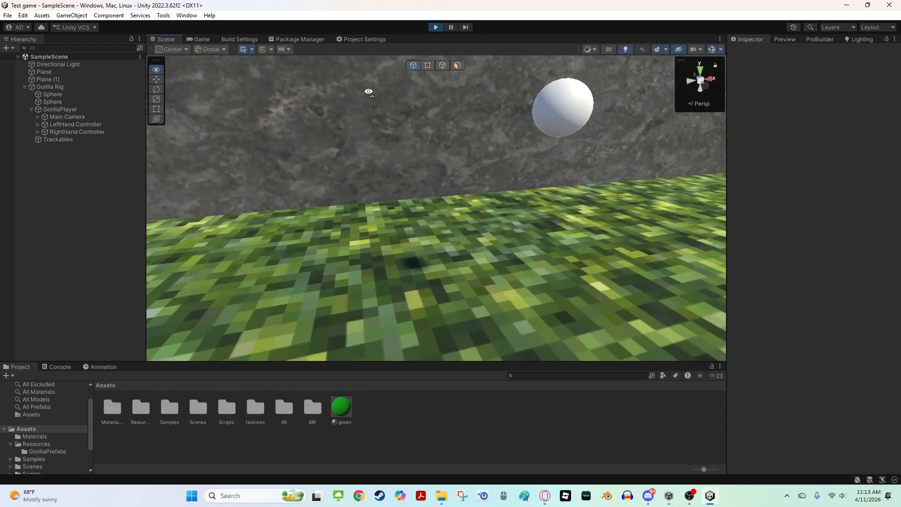
pyautogui.click(83, 124)
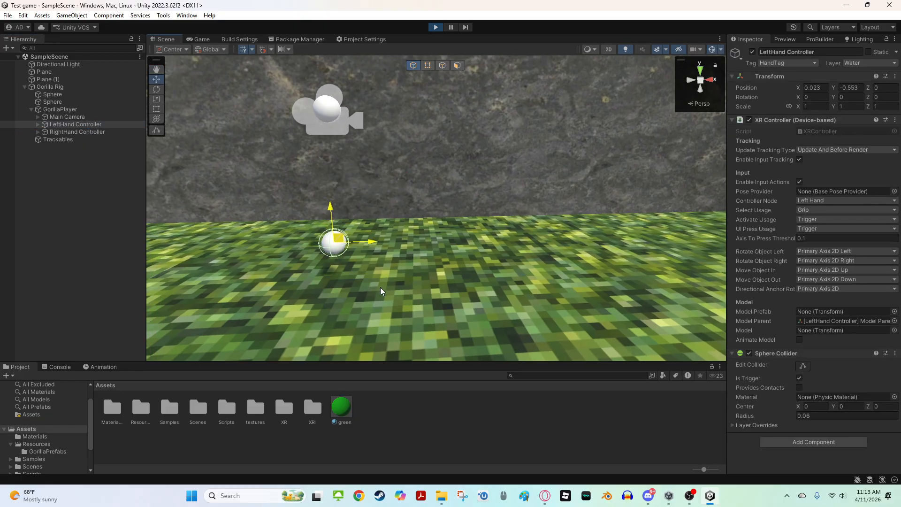
pyautogui.moveTo(347, 292); pyautogui.dragTo(369, 341)
pyautogui.moveTo(372, 308); pyautogui.dragTo(421, 297, button='right')
pyautogui.press('a')
pyautogui.press('w')
pyautogui.press('d')
pyautogui.moveTo(402, 328); pyautogui.dragTo(363, 286)
pyautogui.moveTo(357, 243); pyautogui.dragTo(356, 255)
pyautogui.doubleClick(78, 131)
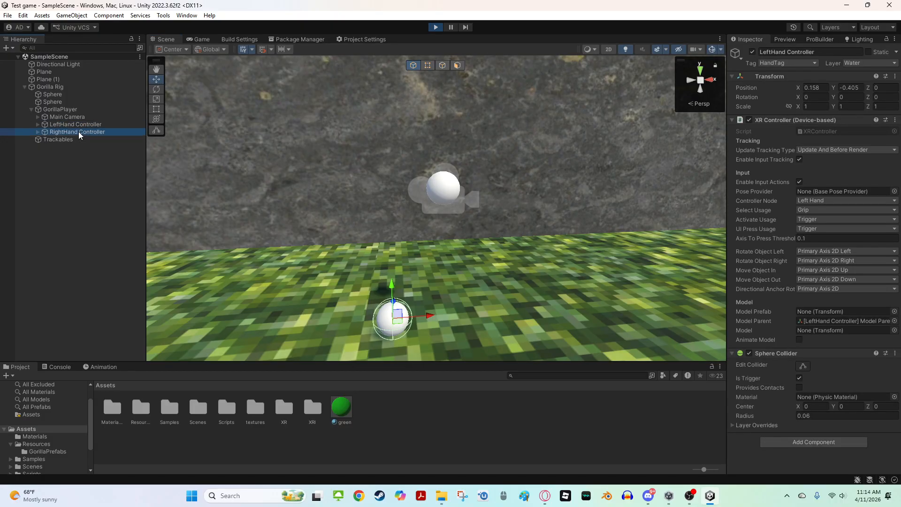
pyautogui.moveTo(318, 180); pyautogui.dragTo(357, 299)
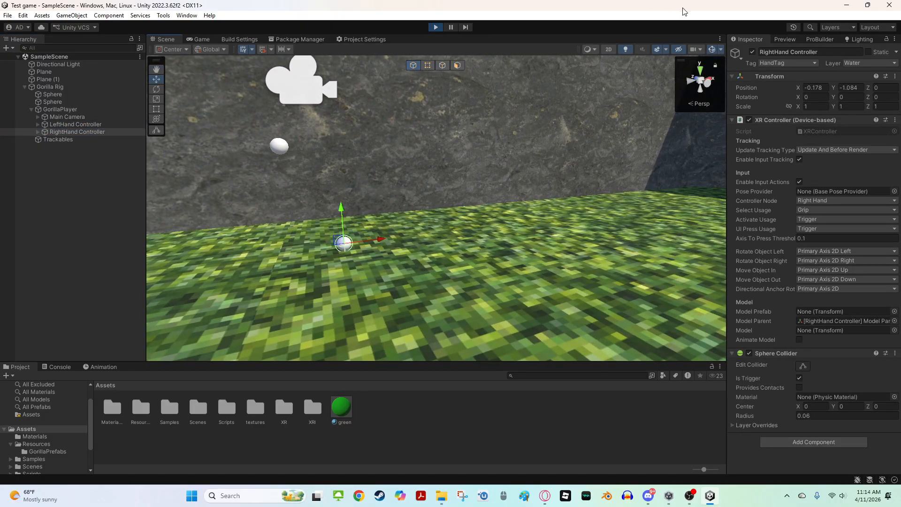
# Drag the hand spheres and left controller further around the level, then stop Play mode
pyautogui.click(304, 134)
pyautogui.click(280, 150)
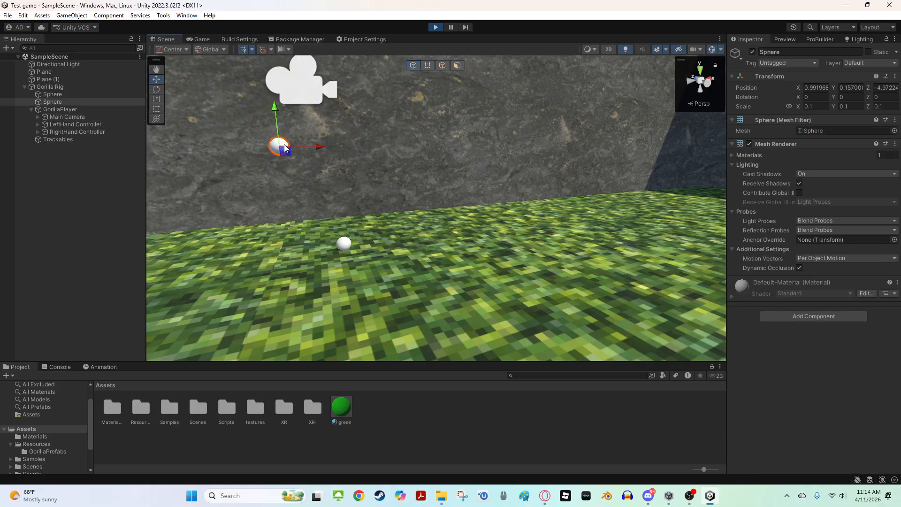
pyautogui.click(94, 124)
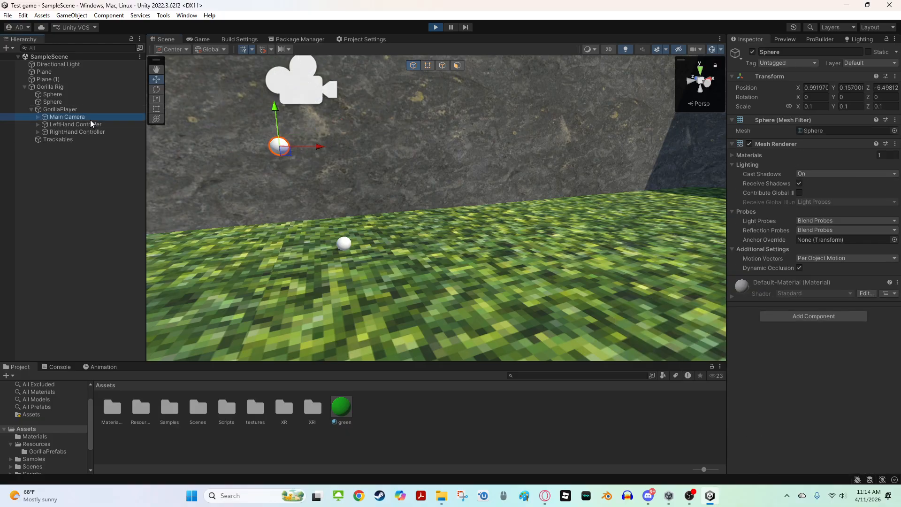
pyautogui.moveTo(285, 151); pyautogui.dragTo(293, 259)
pyautogui.moveTo(375, 182); pyautogui.dragTo(582, 181, button='right')
pyautogui.press('w')
pyautogui.press('s')
pyautogui.moveTo(376, 254); pyautogui.dragTo(566, 207)
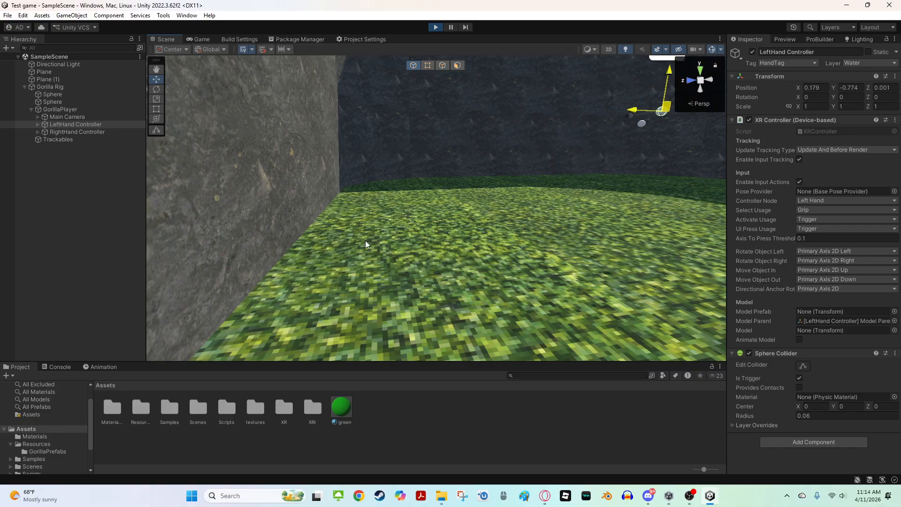
pyautogui.moveTo(365, 240); pyautogui.dragTo(382, 254, button='right')
pyautogui.press('w')
pyautogui.moveTo(469, 222); pyautogui.dragTo(481, 255)
pyautogui.moveTo(455, 215); pyautogui.dragTo(515, 197, button='right')
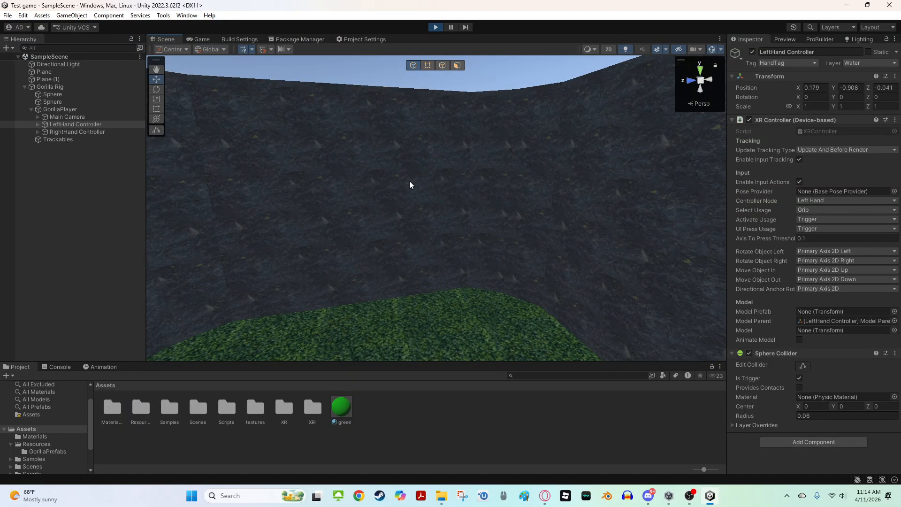
pyautogui.moveTo(451, 215); pyautogui.dragTo(350, 259, button='right')
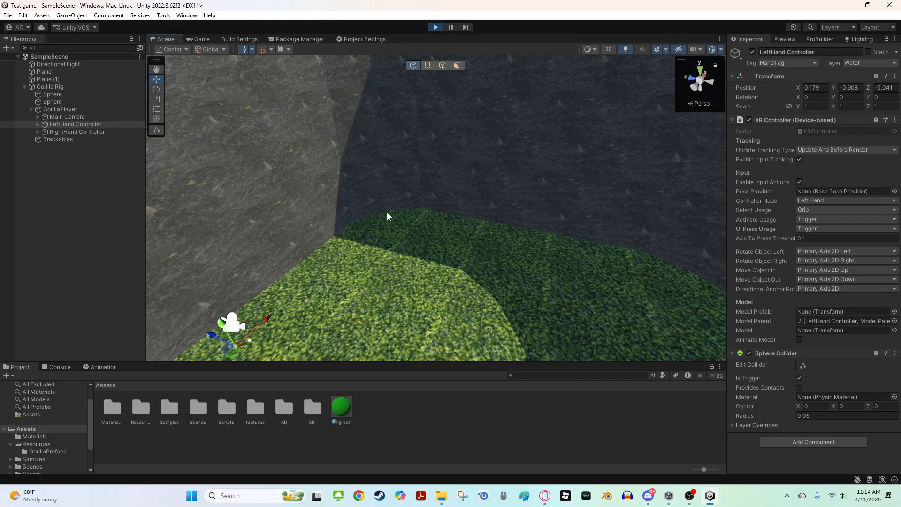
pyautogui.moveTo(386, 217); pyautogui.dragTo(256, 263, button='right')
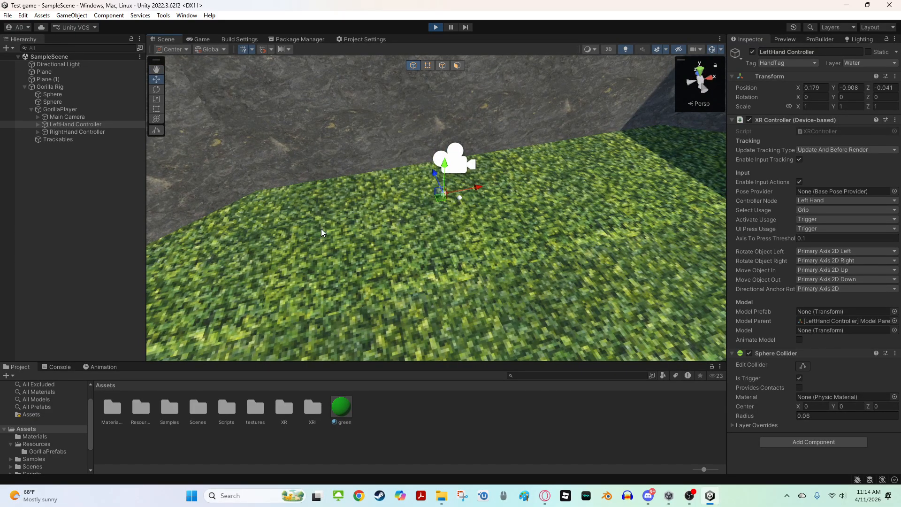
pyautogui.click(438, 27)
# Orbit around the level to inspect the Gorilla Rig's placement above the floor
pyautogui.press('w')
pyautogui.moveTo(447, 169); pyautogui.dragTo(475, 170, button='right')
pyautogui.moveTo(458, 207); pyautogui.dragTo(466, 183, button='middle')
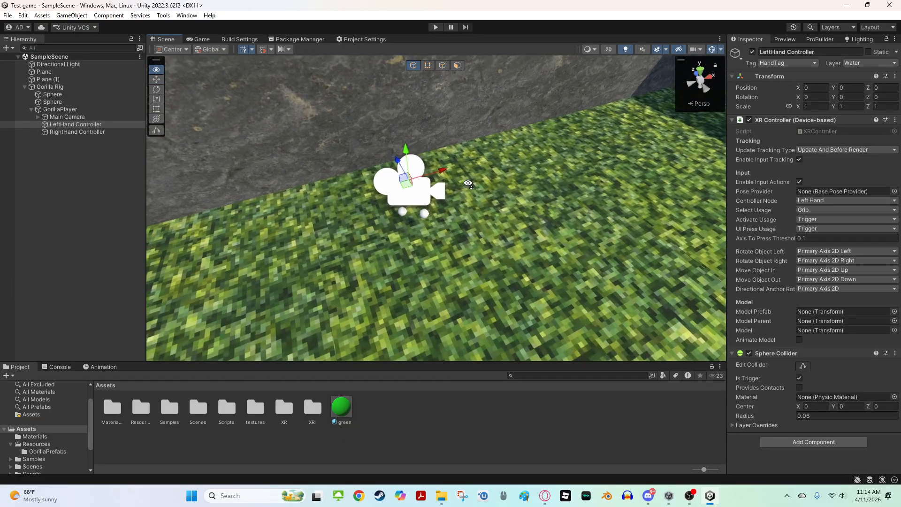
pyautogui.scroll(5, 432, 160)
pyautogui.scroll(-3, 432, 160)
pyautogui.moveTo(352, 243); pyautogui.dragTo(252, 278, button='right')
pyautogui.press('s')
pyautogui.press('w')
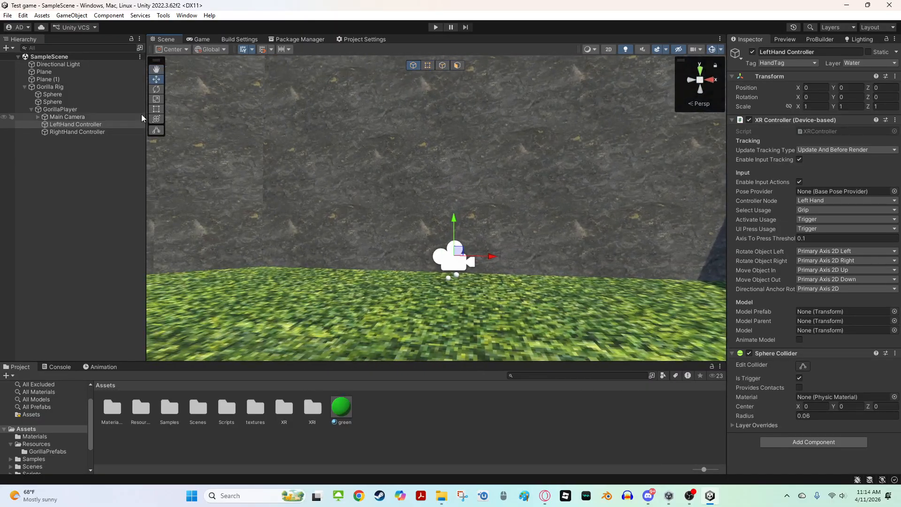
pyautogui.click(24, 87)
pyautogui.moveTo(297, 161); pyautogui.dragTo(178, 201, button='right')
pyautogui.click(469, 212)
pyautogui.moveTo(470, 212); pyautogui.dragTo(540, 204, button='right')
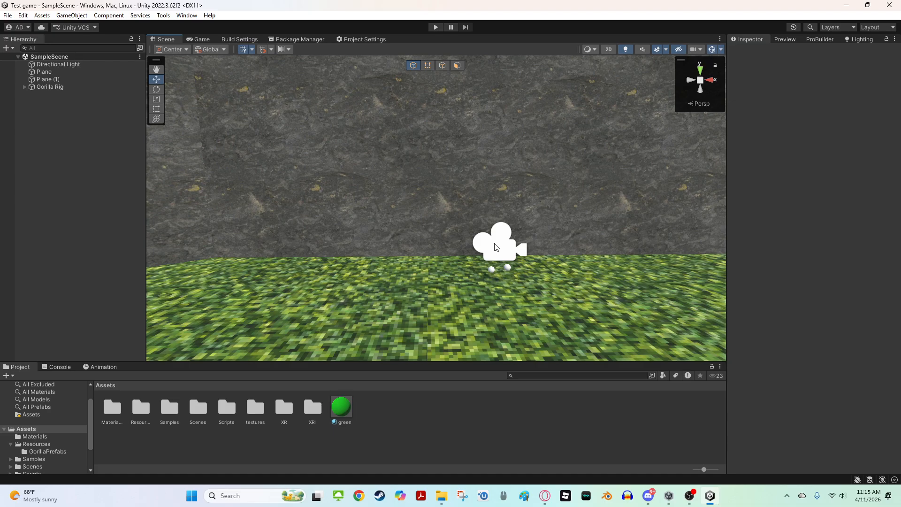
pyautogui.moveTo(496, 247); pyautogui.dragTo(497, 301, button='right')
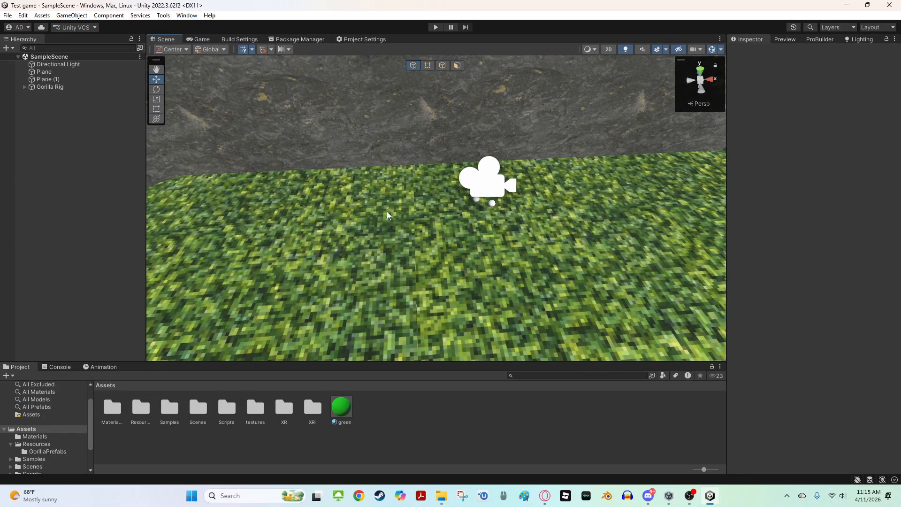
pyautogui.moveTo(468, 193); pyautogui.dragTo(309, 263, button='right')
pyautogui.press('w')
pyautogui.click(75, 86)
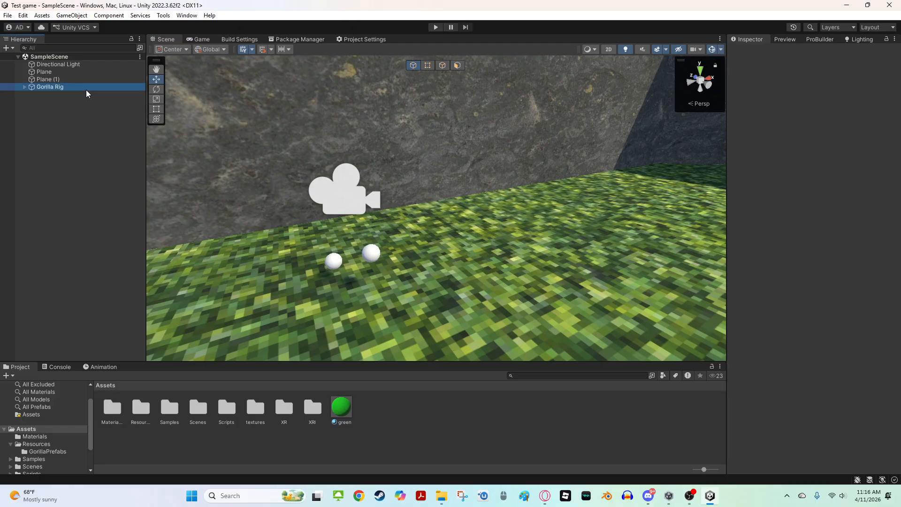
pyautogui.press('s')
pyautogui.moveTo(347, 176); pyautogui.dragTo(319, 171, button='right')
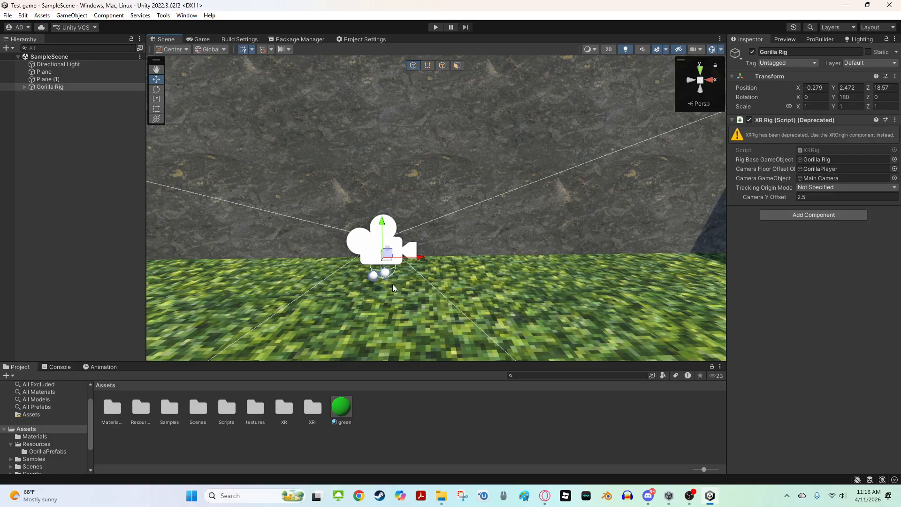
pyautogui.rightClick(445, 452)
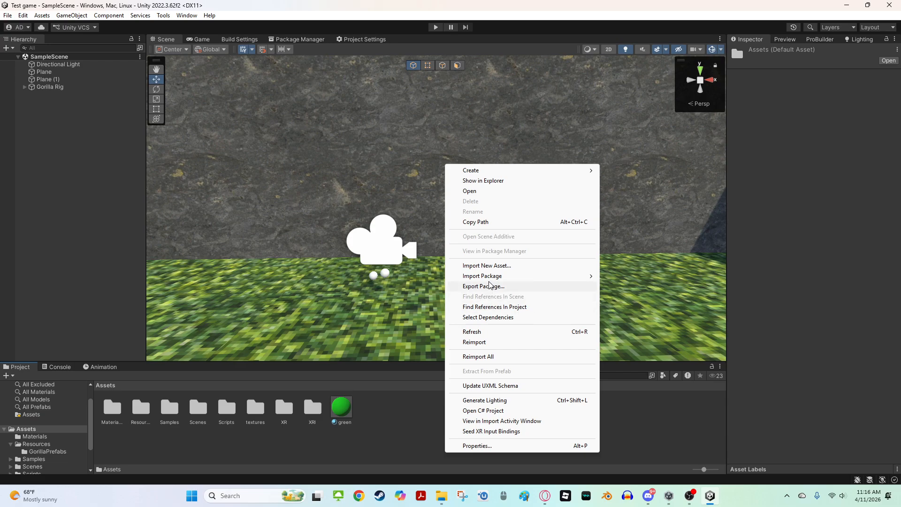
pyautogui.click(392, 425)
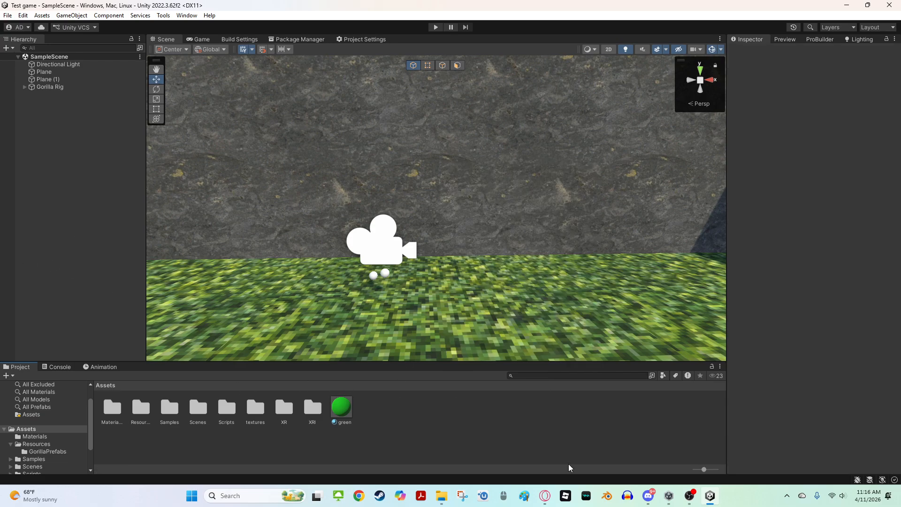
pyautogui.click(441, 497)
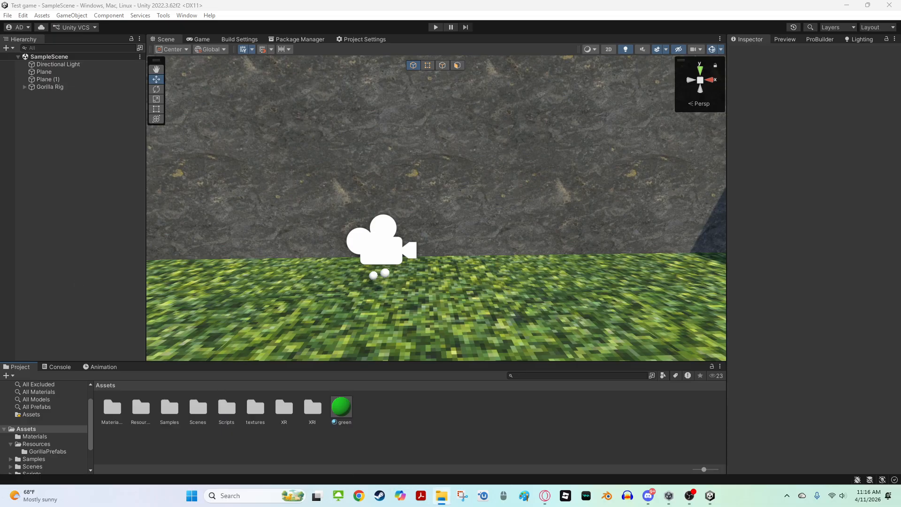
pyautogui.hotkey('alt', 'Tab')
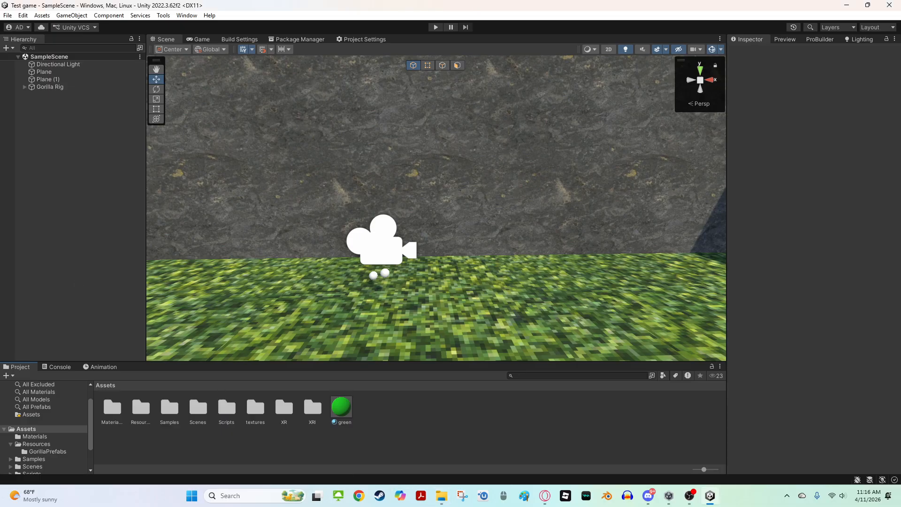
pyautogui.click(311, 40)
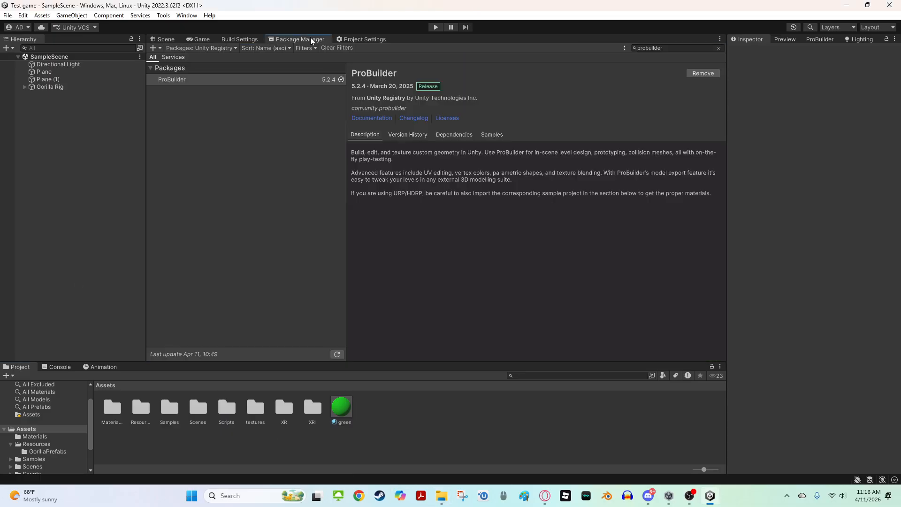
pyautogui.click(358, 41)
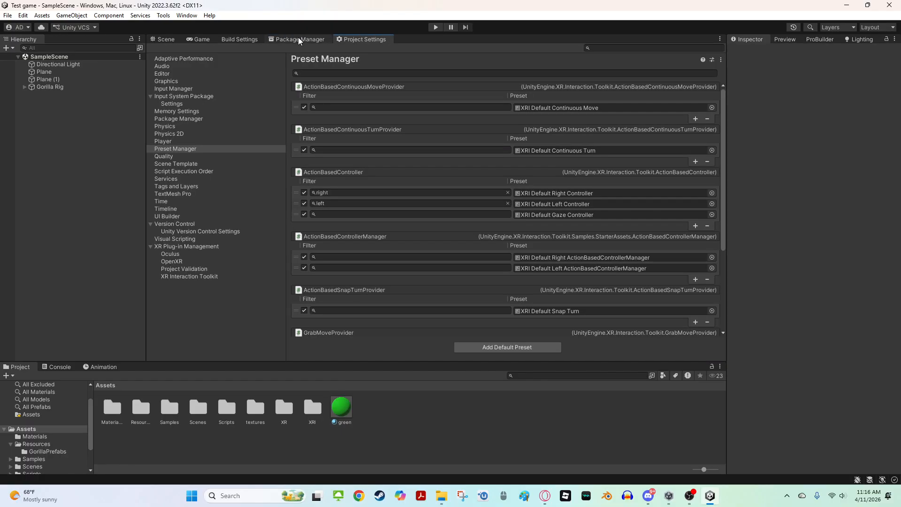
pyautogui.click(298, 40)
pyautogui.click(346, 41)
pyautogui.click(287, 40)
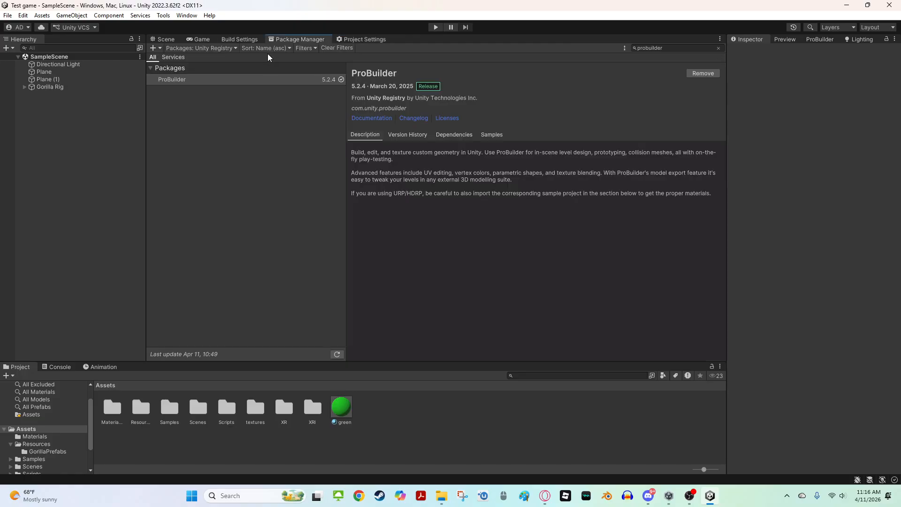
# Switch the Package Manager listing to My Assets and import the PUN 2 - FREE package
pyautogui.click(186, 16)
pyautogui.click(120, 239)
pyautogui.click(718, 49)
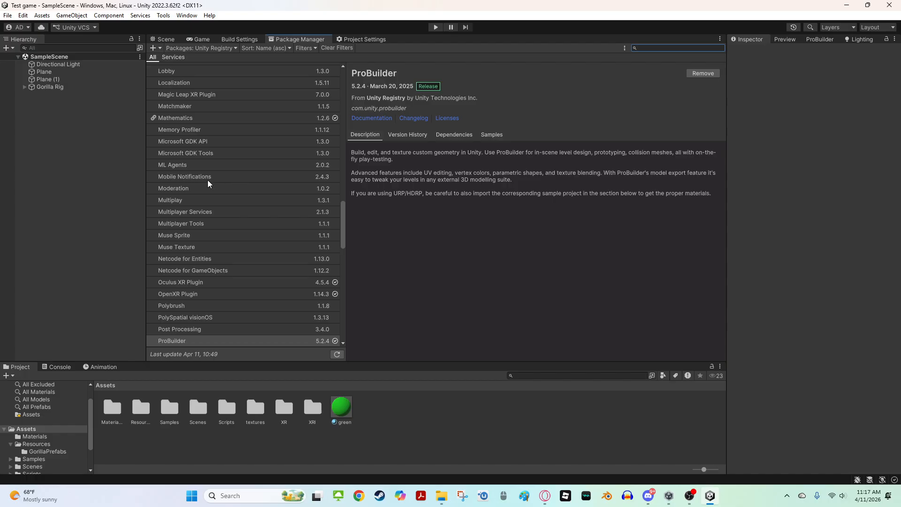
pyautogui.click(219, 51)
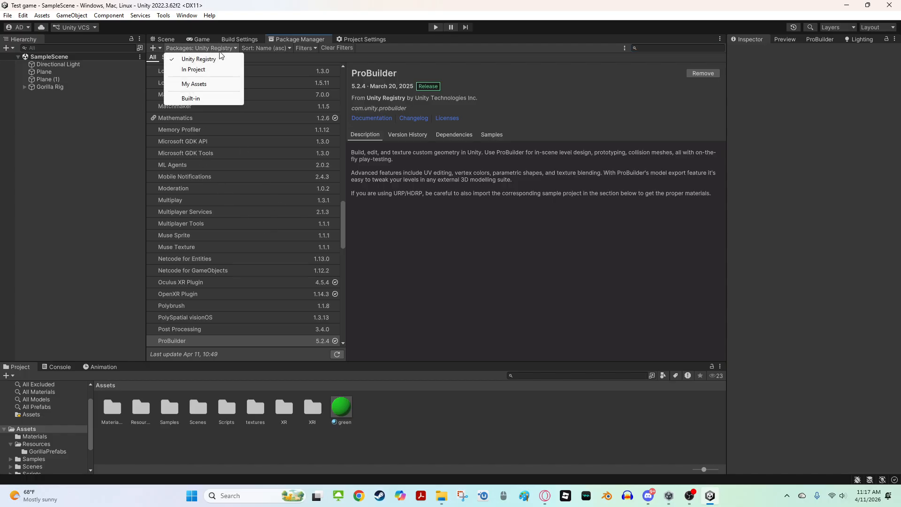
pyautogui.click(199, 85)
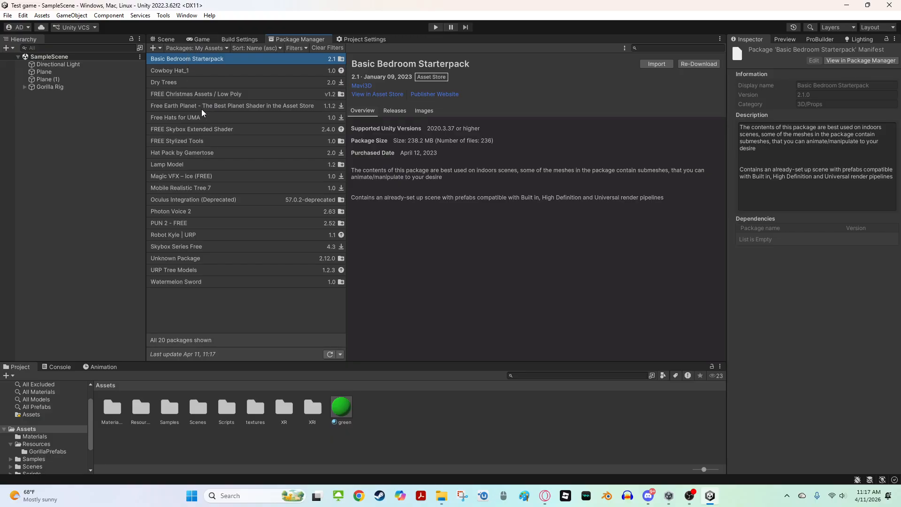
pyautogui.click(182, 223)
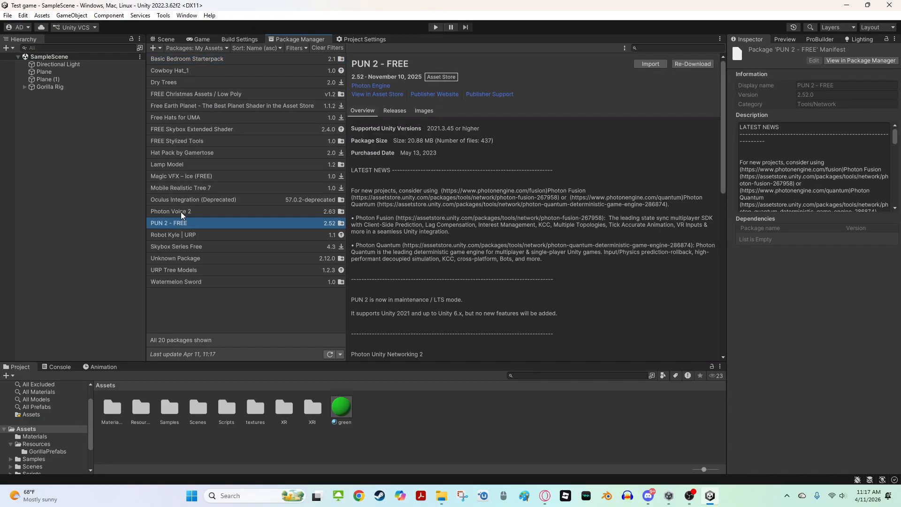
pyautogui.click(182, 210)
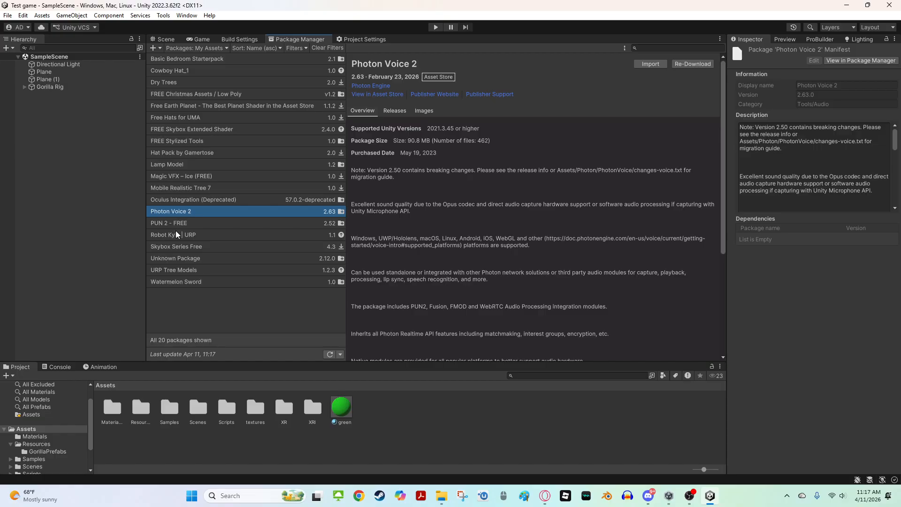
pyautogui.click(180, 223)
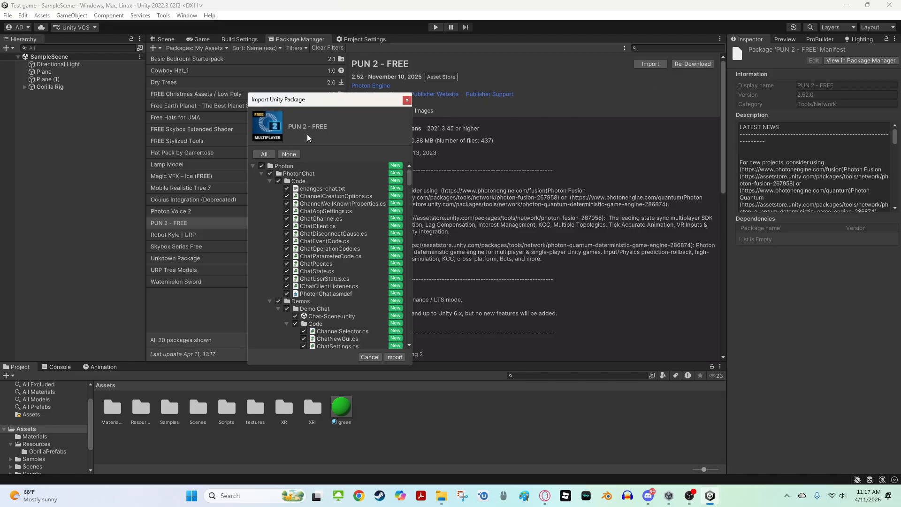
pyautogui.click(391, 356)
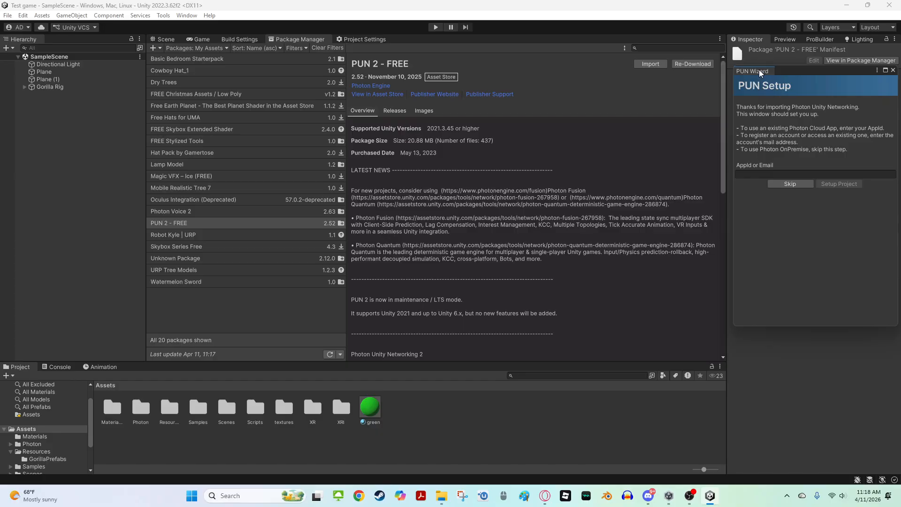
# Dock the PUN Setup wizard window into the panel beside the Inspector
pyautogui.moveTo(759, 70); pyautogui.dragTo(875, 36)
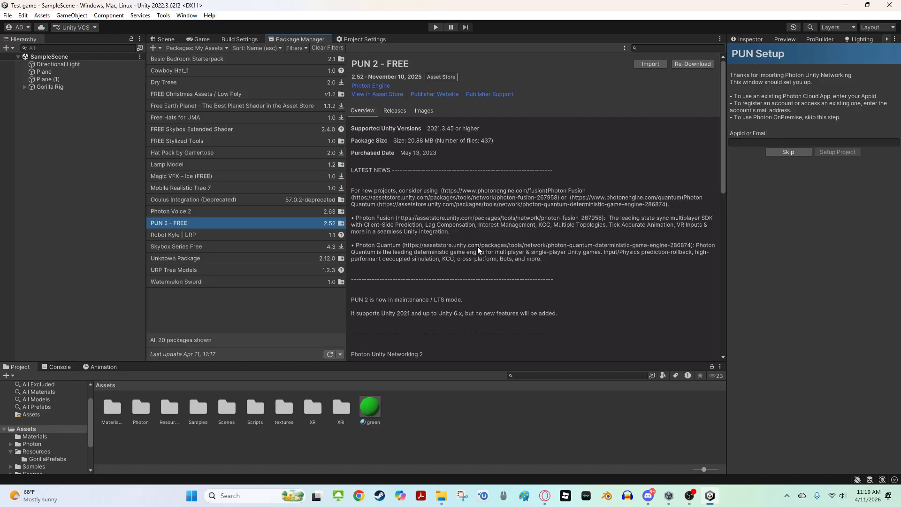
pyautogui.click(886, 40)
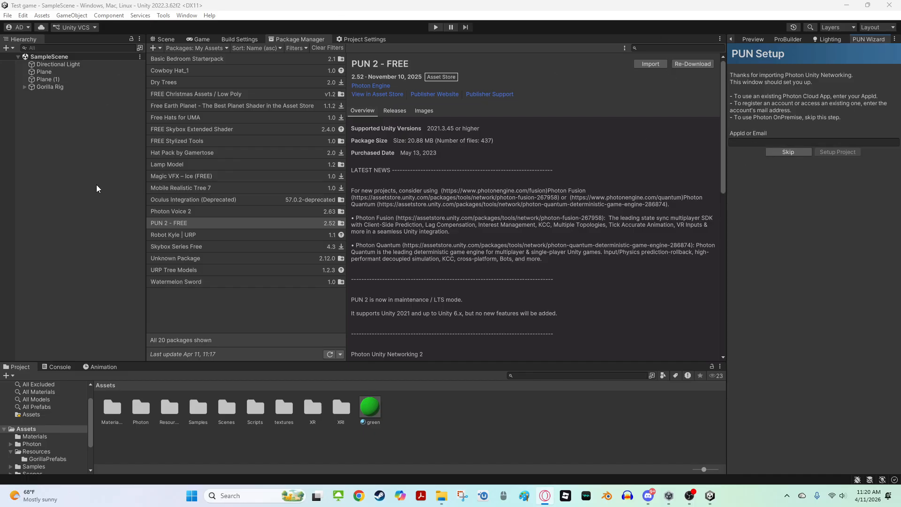
pyautogui.hotkey('alt', 'Tab')
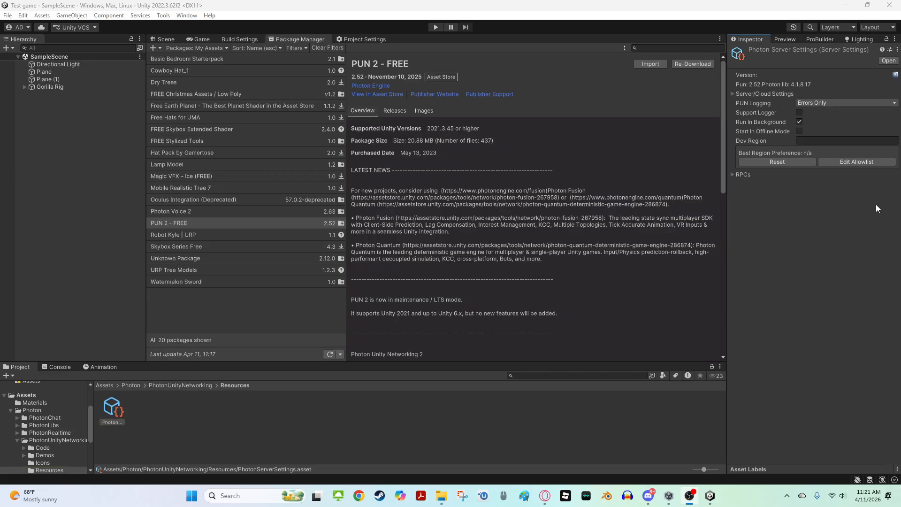
# Import the Photon Voice 2 package from My Assets with all its files
pyautogui.click(179, 210)
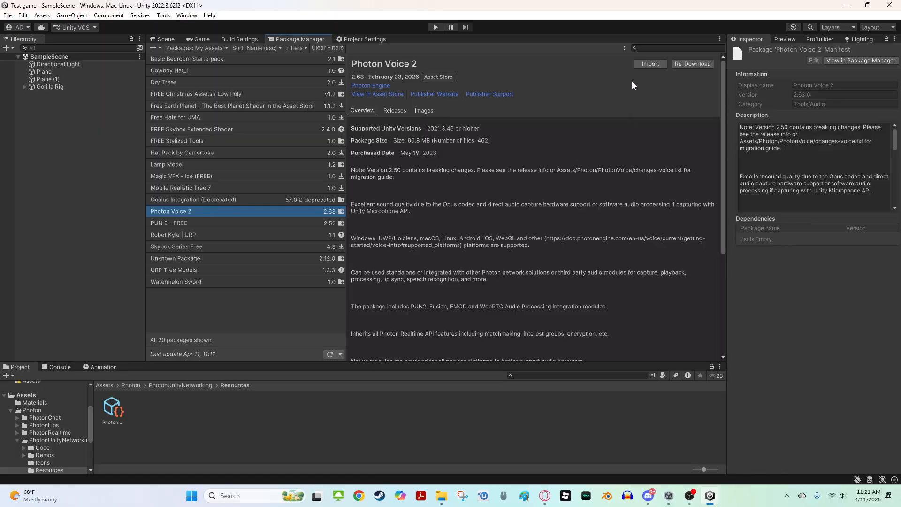
pyautogui.click(650, 64)
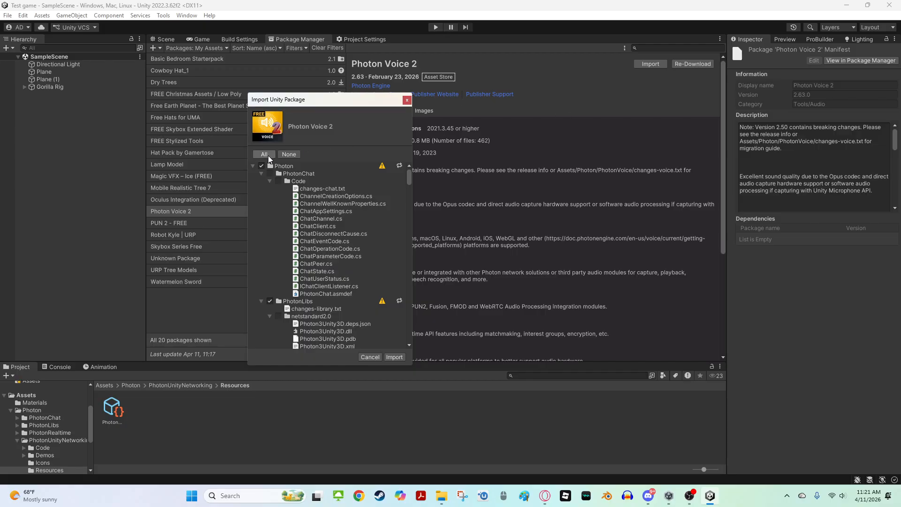
pyautogui.click(393, 356)
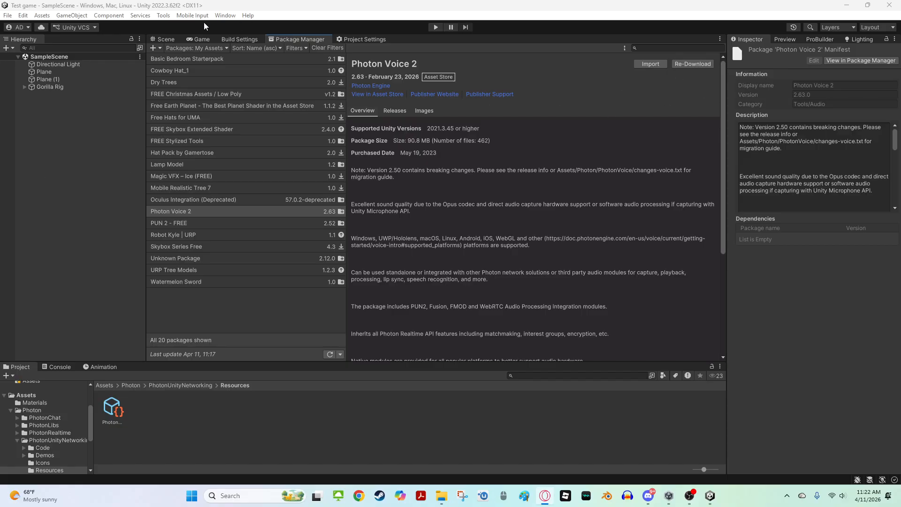
# Import the PhotonVR_09082023 package from File Explorer into Assets, accepting updates for these and later script files
pyautogui.click(166, 39)
pyautogui.press('s')
pyautogui.moveTo(238, 118); pyautogui.dragTo(246, 146, button='right')
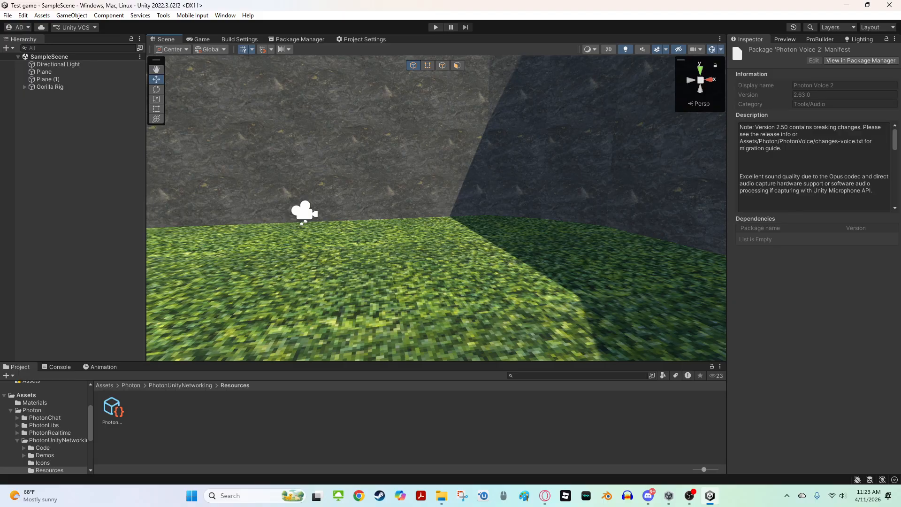
pyautogui.moveTo(451, 215); pyautogui.dragTo(412, 202, button='right')
pyautogui.press('s')
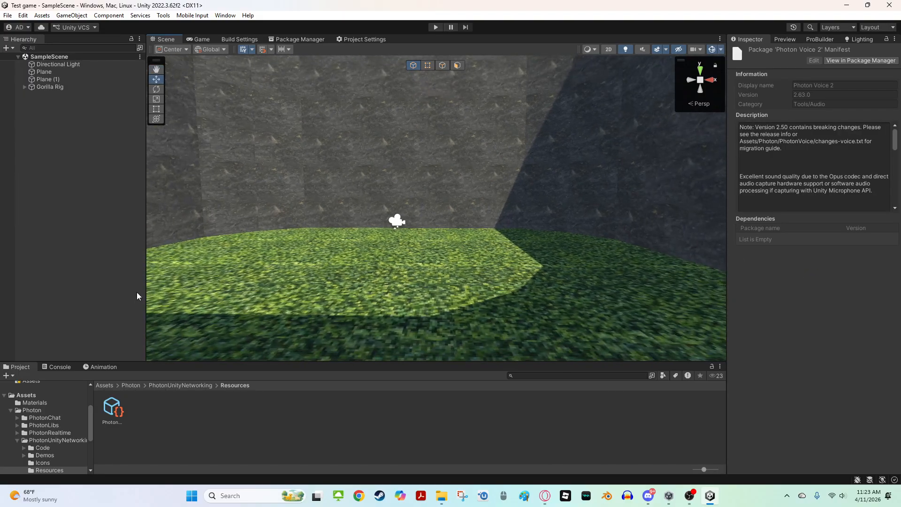
pyautogui.scroll(3, 69, 405)
pyautogui.click(45, 452)
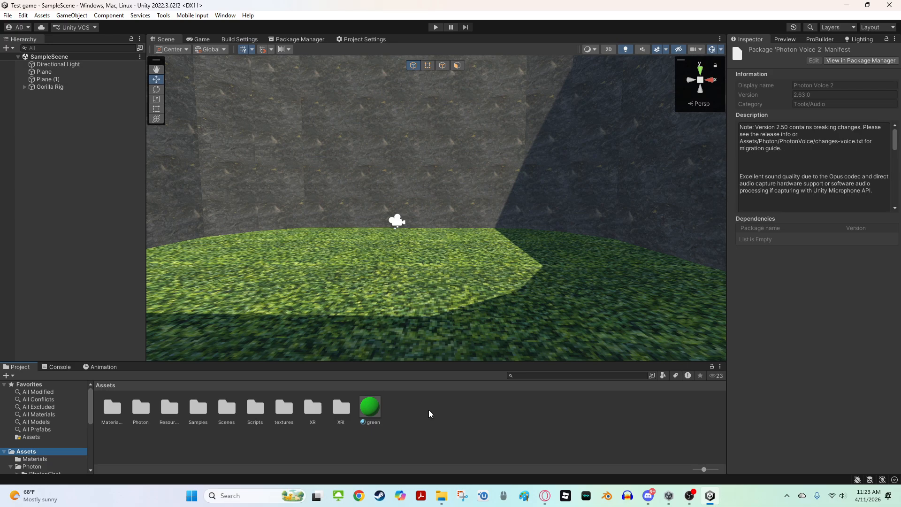
pyautogui.click(449, 497)
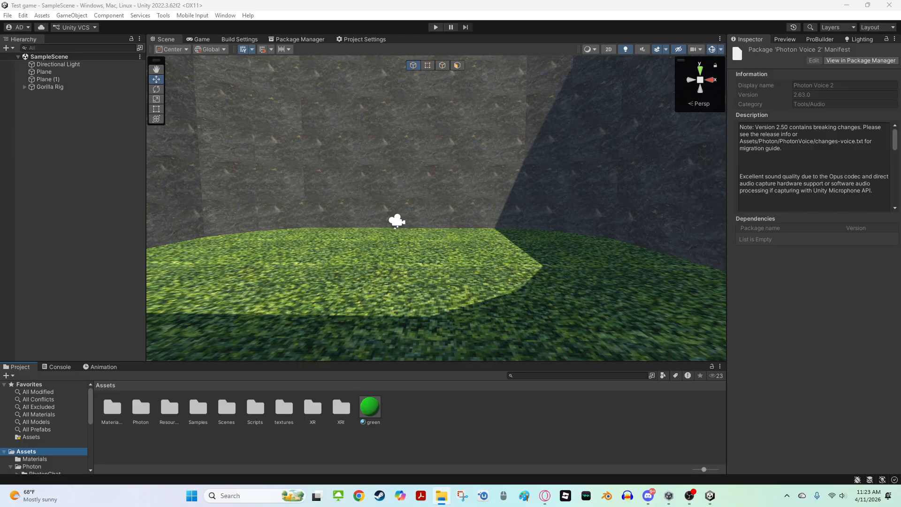
pyautogui.moveTo(195, 439); pyautogui.dragTo(331, 472)
pyautogui.moveTo(387, 449); pyautogui.dragTo(386, 446)
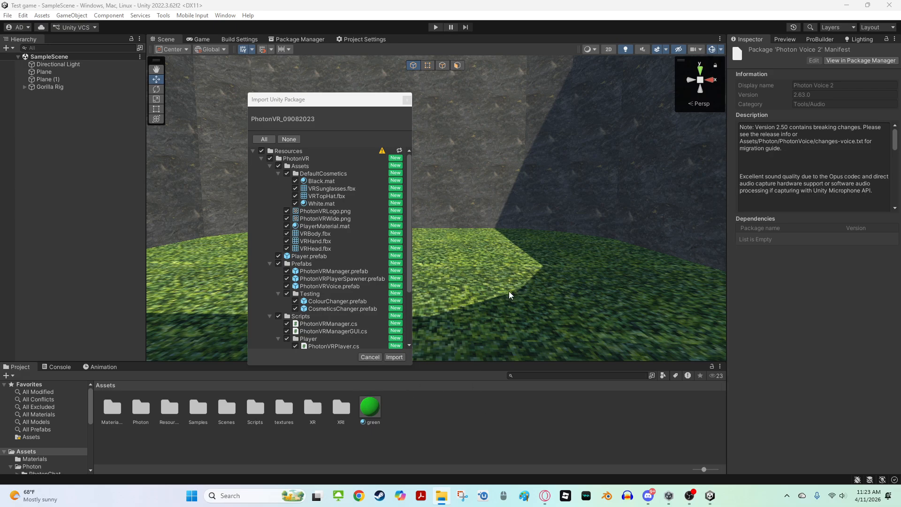
pyautogui.click(262, 140)
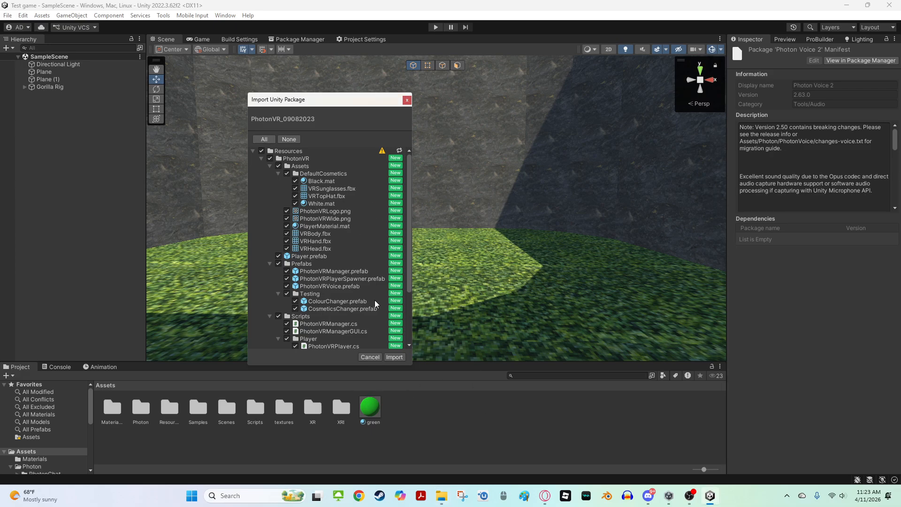
pyautogui.click(394, 357)
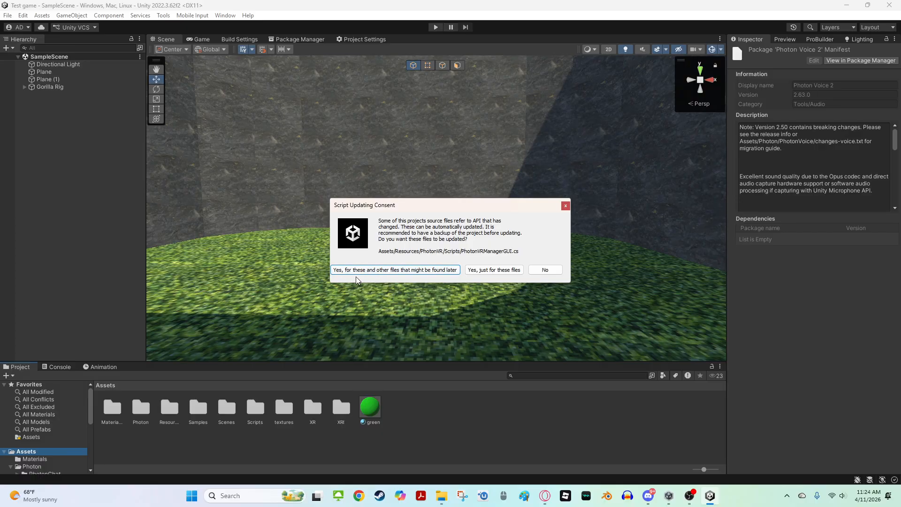
pyautogui.click(382, 271)
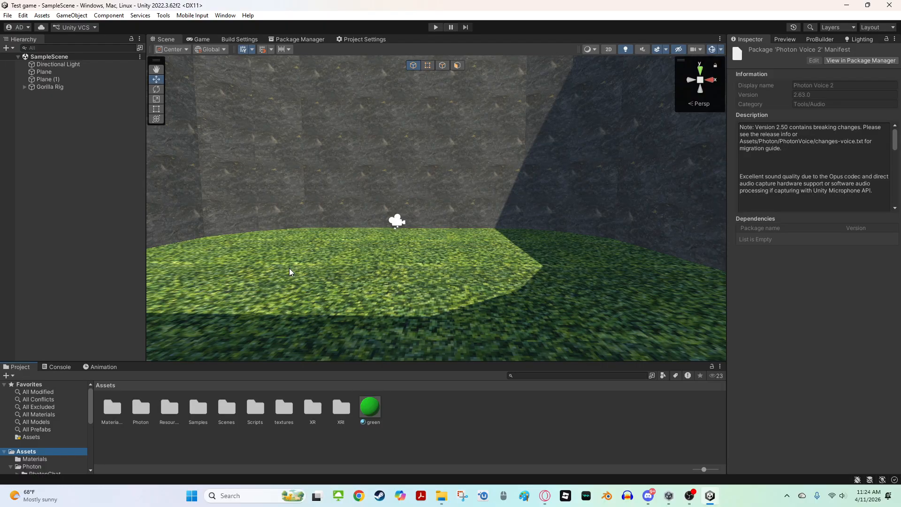
# Open the Resources > PhotonVR > Prefabs folder in the Project window
pyautogui.moveTo(402, 153); pyautogui.dragTo(378, 286, button='right')
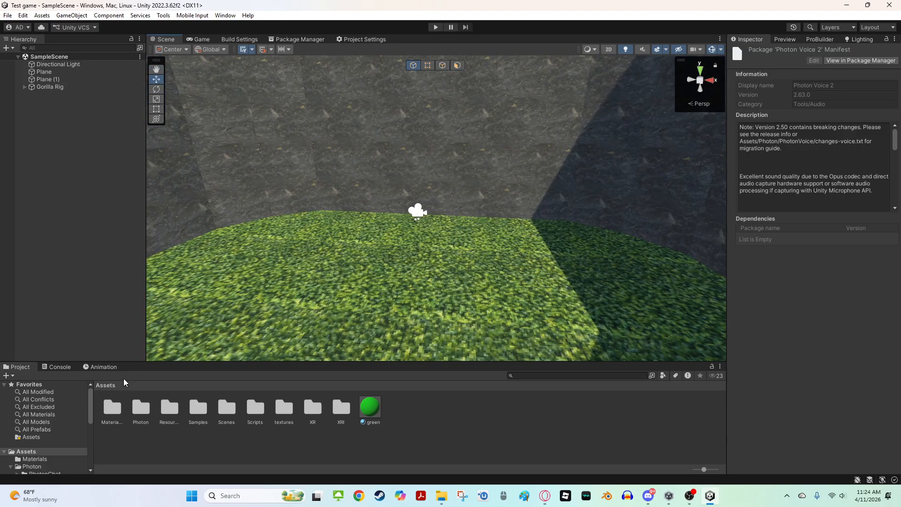
pyautogui.scroll(-3, 75, 425)
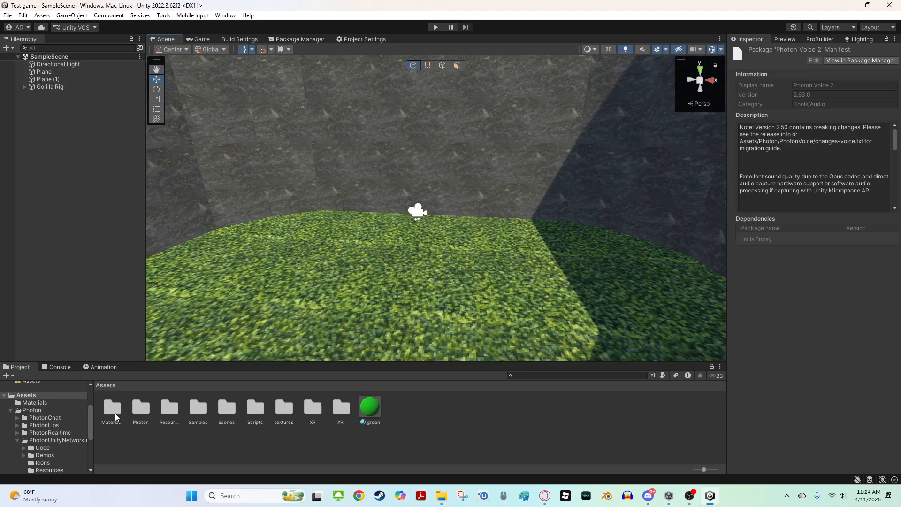
pyautogui.click(144, 413)
pyautogui.doubleClick(170, 415)
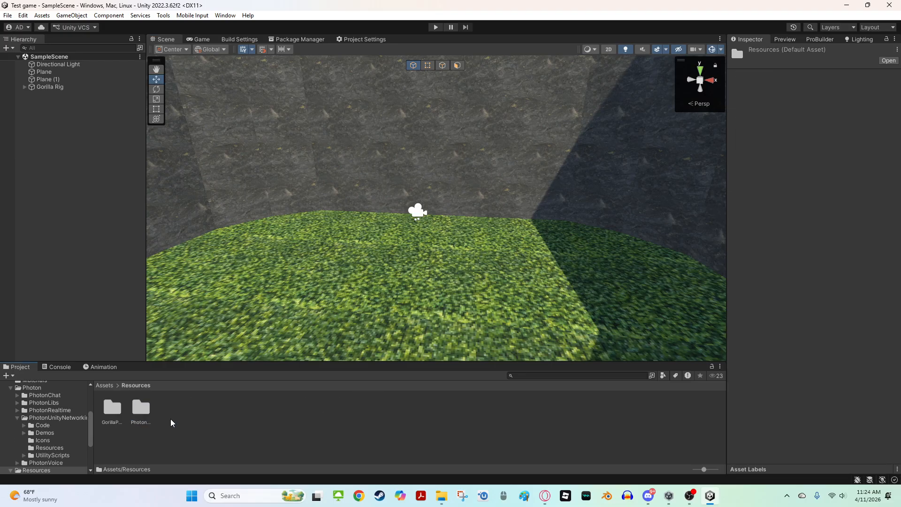
pyautogui.click(144, 416)
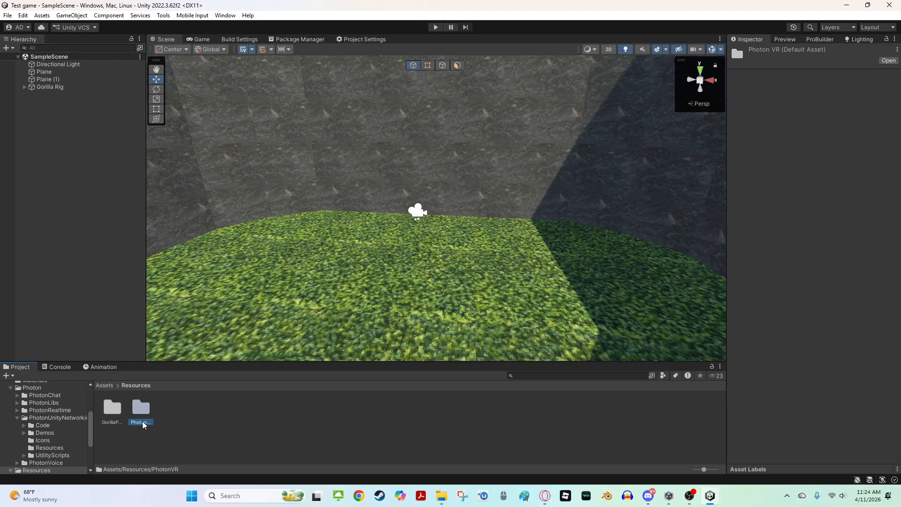
pyautogui.doubleClick(140, 426)
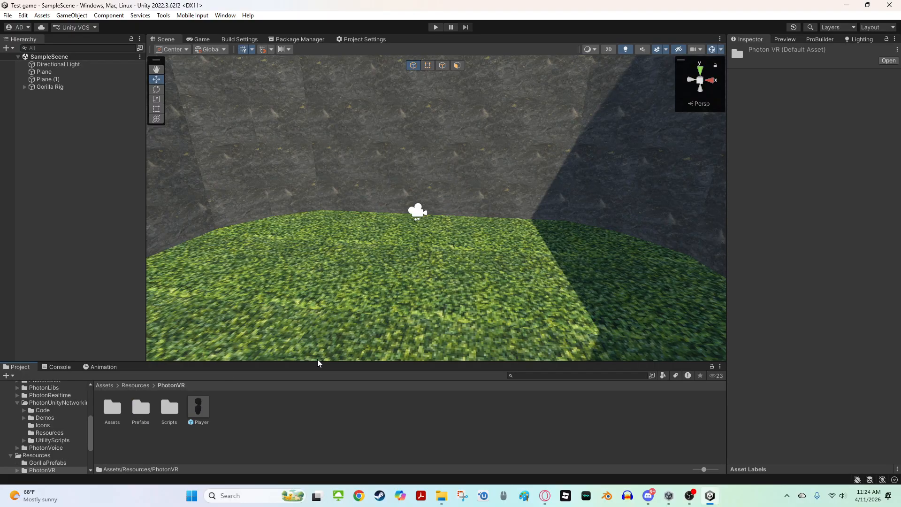
pyautogui.doubleClick(137, 412)
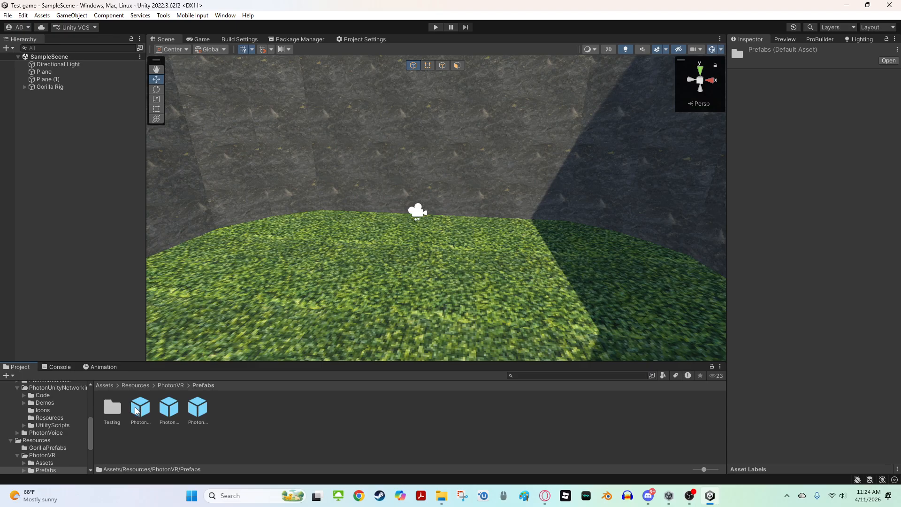
# Add the PhotonVRVoice, PhotonVRPlayerSpawner and PhotonVRManager prefabs to the scene
pyautogui.click(140, 408)
pyautogui.keyDown('shift'); pyautogui.click(201, 420); pyautogui.keyUp('shift')
pyautogui.moveTo(327, 304); pyautogui.dragTo(256, 393, button='right')
pyautogui.press('s')
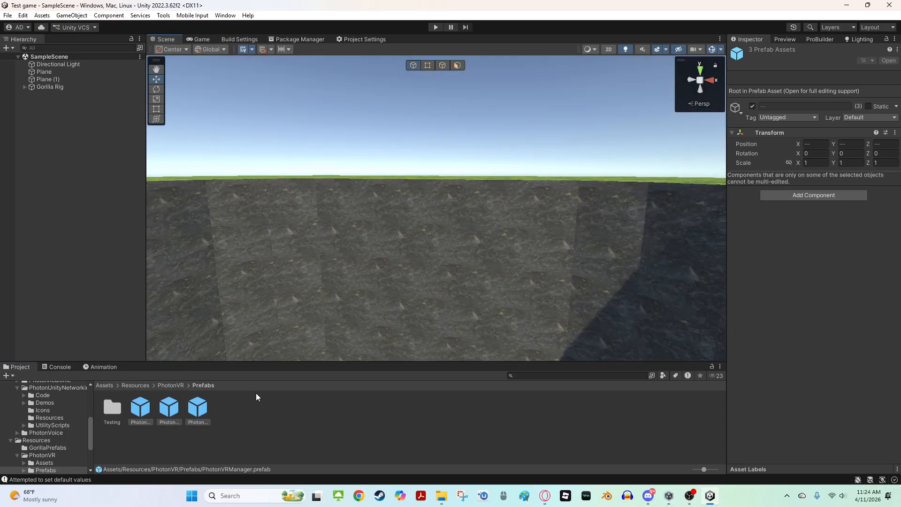
pyautogui.click(149, 413)
pyautogui.keyDown('shift'); pyautogui.click(202, 419); pyautogui.keyUp('shift')
pyautogui.moveTo(241, 312); pyautogui.dragTo(197, 418, button='right')
pyautogui.moveTo(169, 408); pyautogui.dragTo(384, 251)
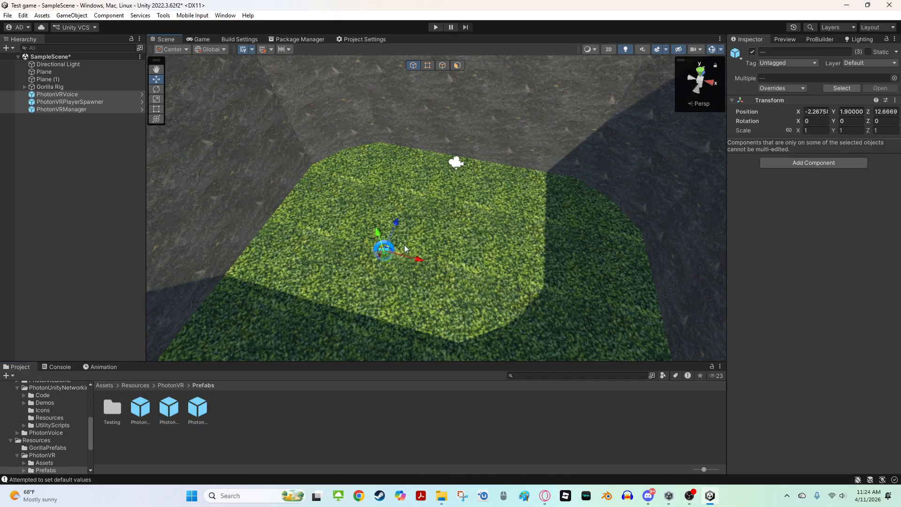
# Set the three Photon prefabs' position to 0, 0, 0
pyautogui.click(824, 111)
pyautogui.press('BackSpace')
pyautogui.click(861, 114)
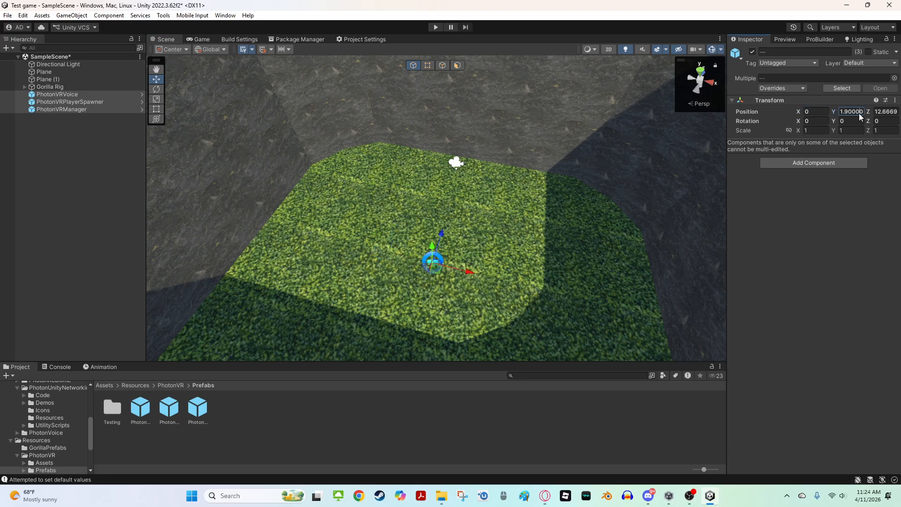
pyautogui.press('BackSpace')
pyautogui.click(888, 111)
pyautogui.press('BackSpace')
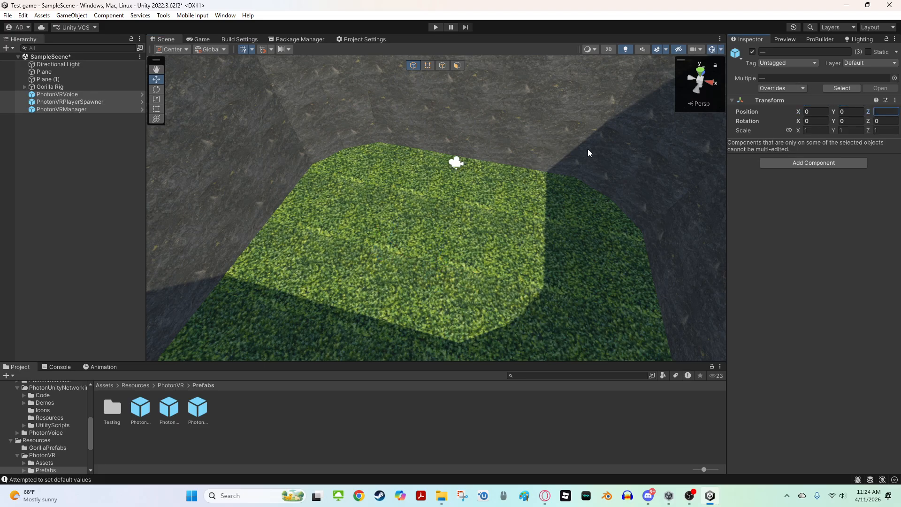
pyautogui.moveTo(588, 149); pyautogui.dragTo(697, 161, button='right')
pyautogui.press('s')
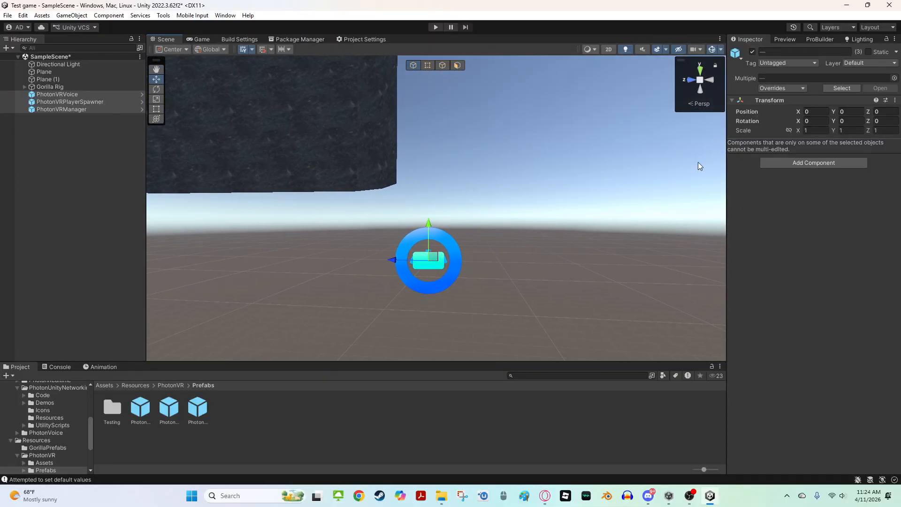
# Review the Photon prefabs and the VoiceLogger's Log Level options in the Inspector
pyautogui.click(520, 182)
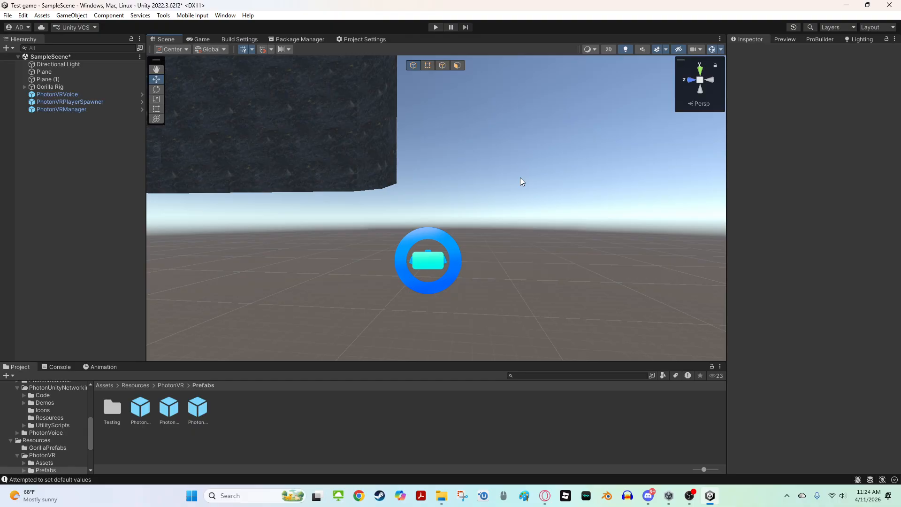
pyautogui.click(65, 101)
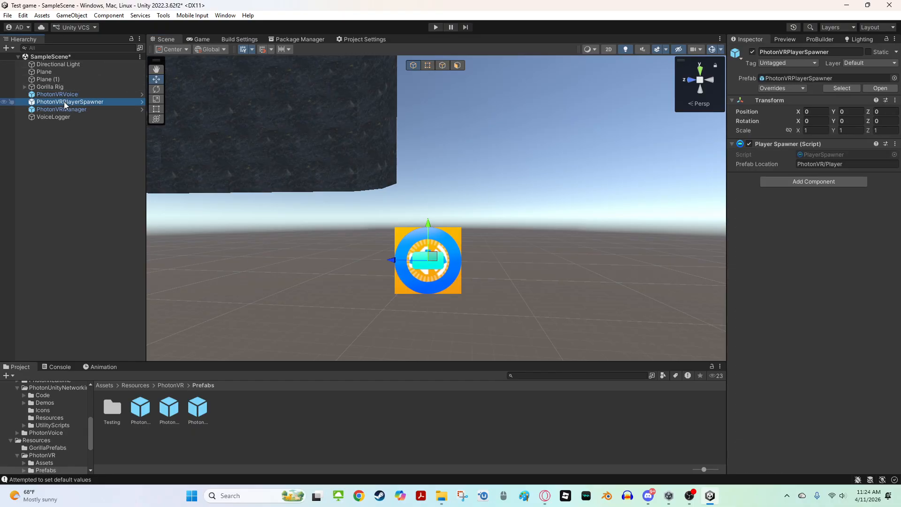
pyautogui.click(56, 110)
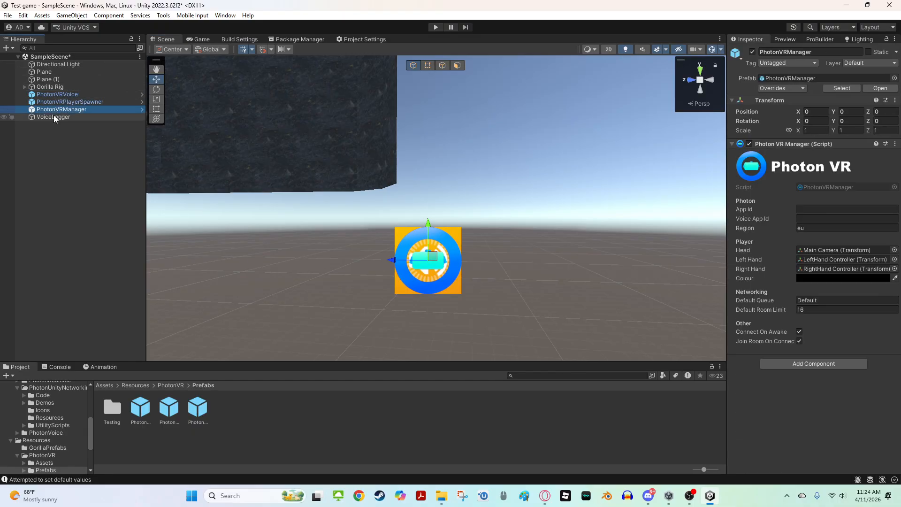
pyautogui.click(86, 118)
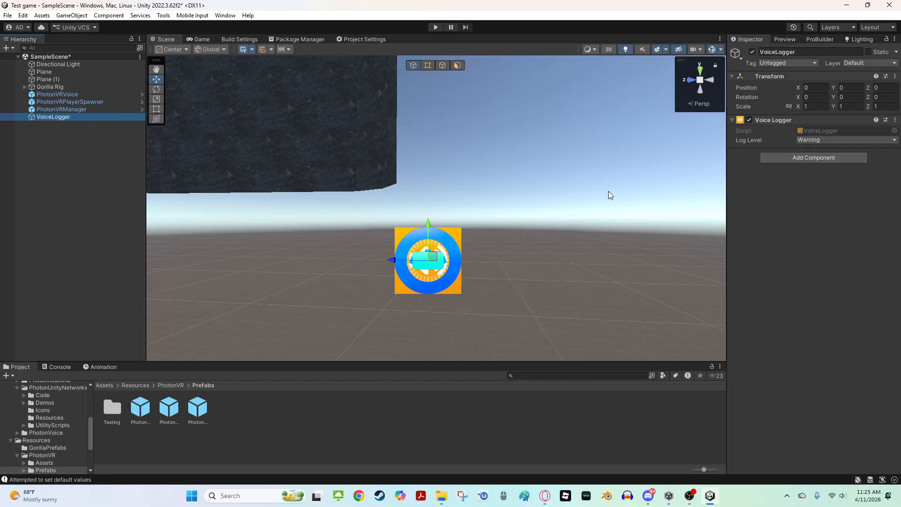
pyautogui.click(831, 139)
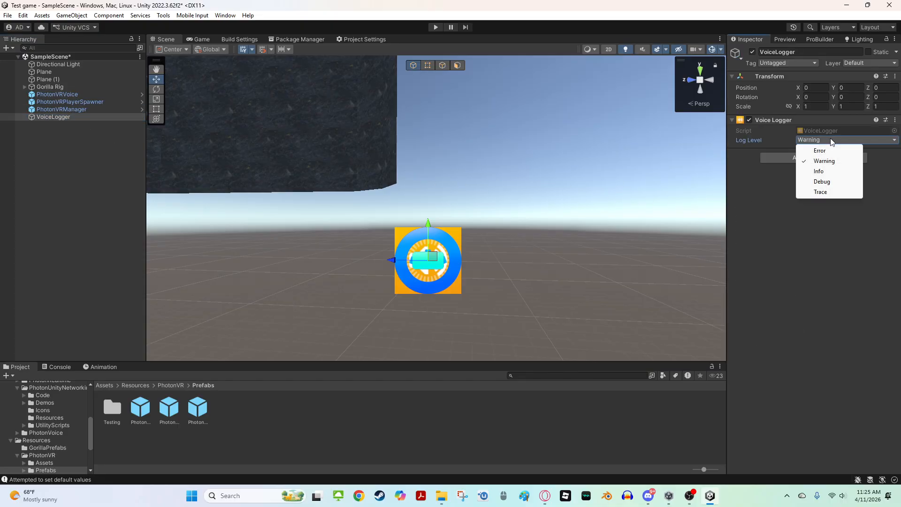
pyautogui.moveTo(360, 231); pyautogui.dragTo(167, 214, button='right')
pyautogui.click(299, 237)
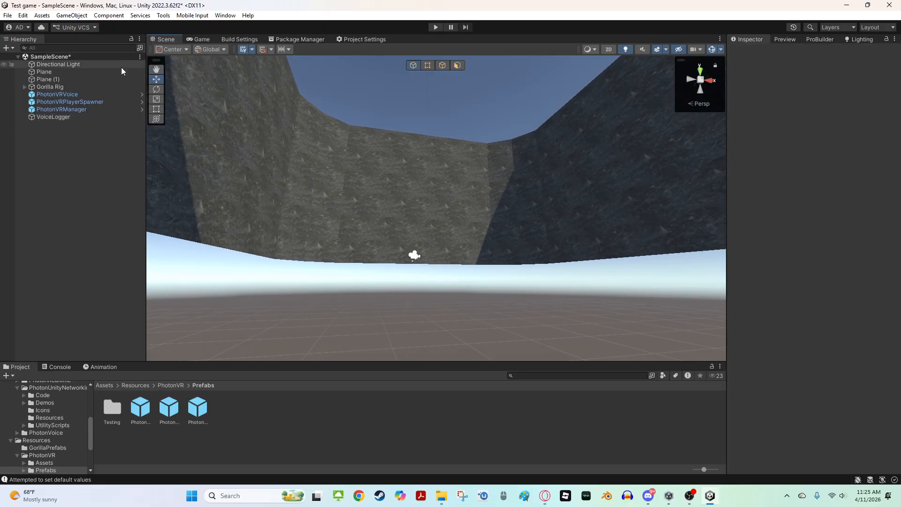
# Examine the Gorilla Rig's hand controllers and the PhotonVRPlayerSpawner's settings
pyautogui.click(25, 87)
pyautogui.click(61, 123)
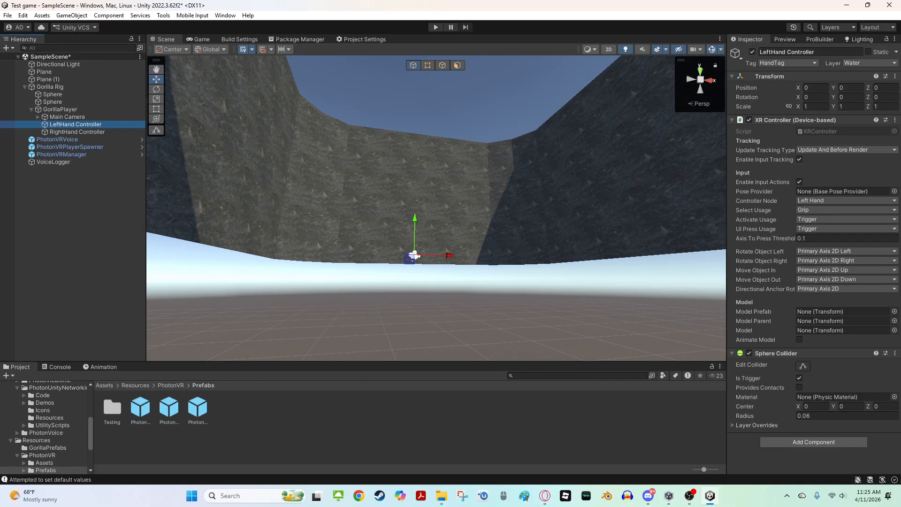
pyautogui.click(24, 87)
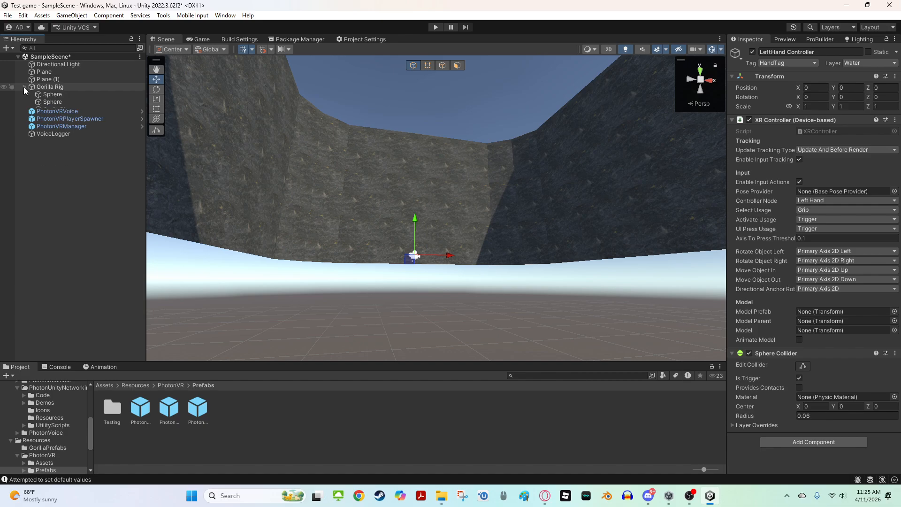
pyautogui.doubleClick(64, 109)
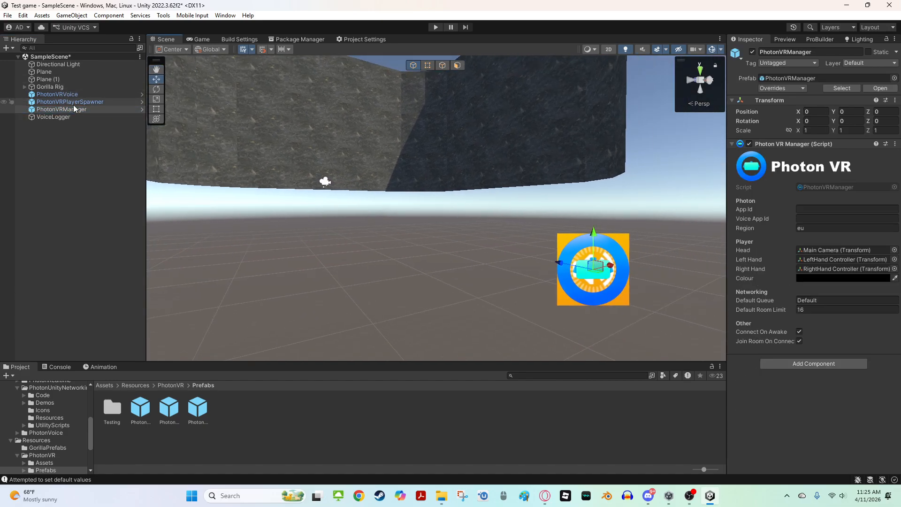
pyautogui.click(72, 96)
pyautogui.click(57, 102)
pyautogui.click(55, 102)
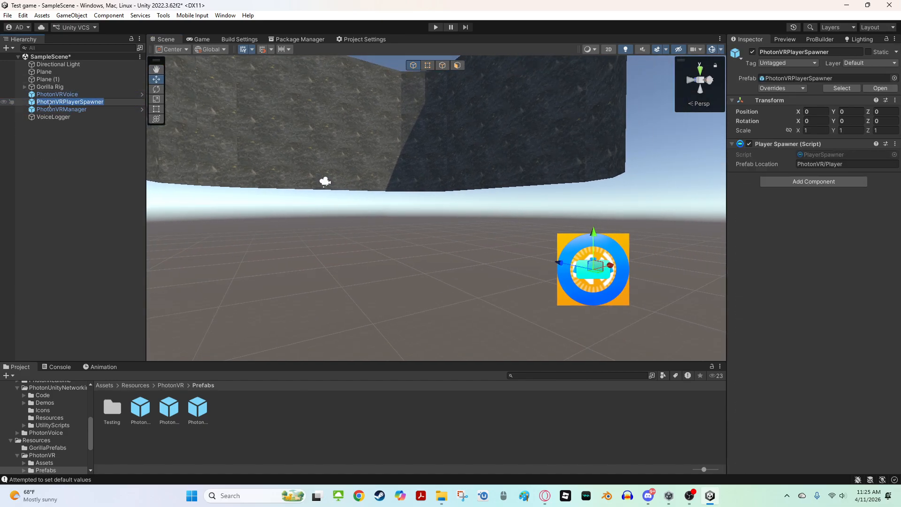
# Set the PhotonVRManager's Region to us
pyautogui.click(46, 109)
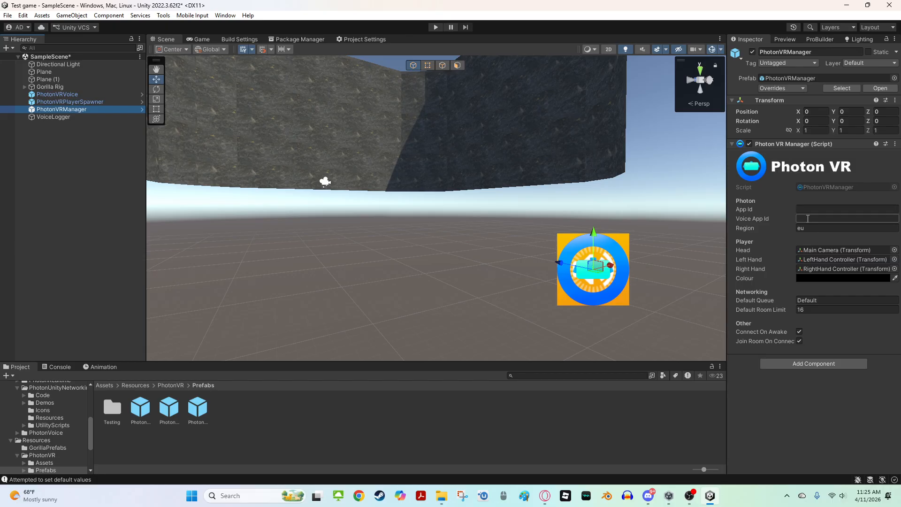
pyautogui.click(823, 210)
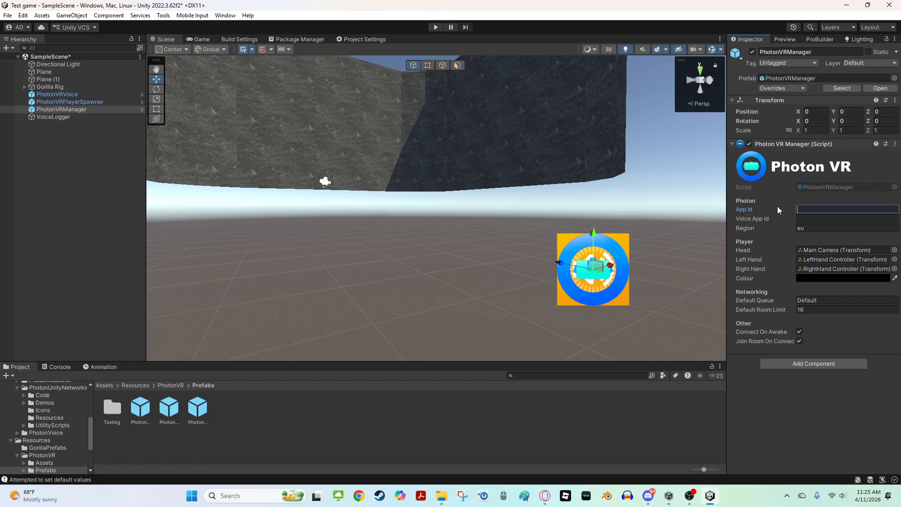
pyautogui.press('Tab')
pyautogui.click(806, 227)
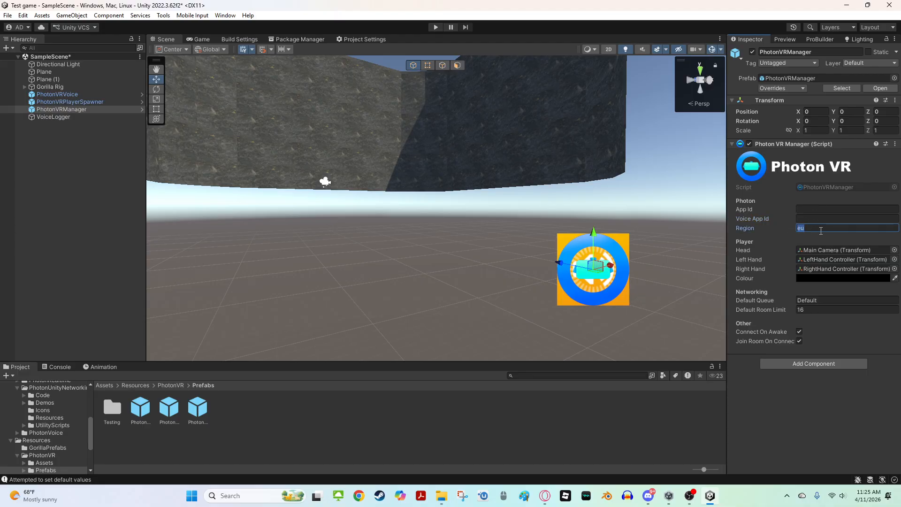
pyautogui.write('us')
pyautogui.hotkey('alt', 'Tab')
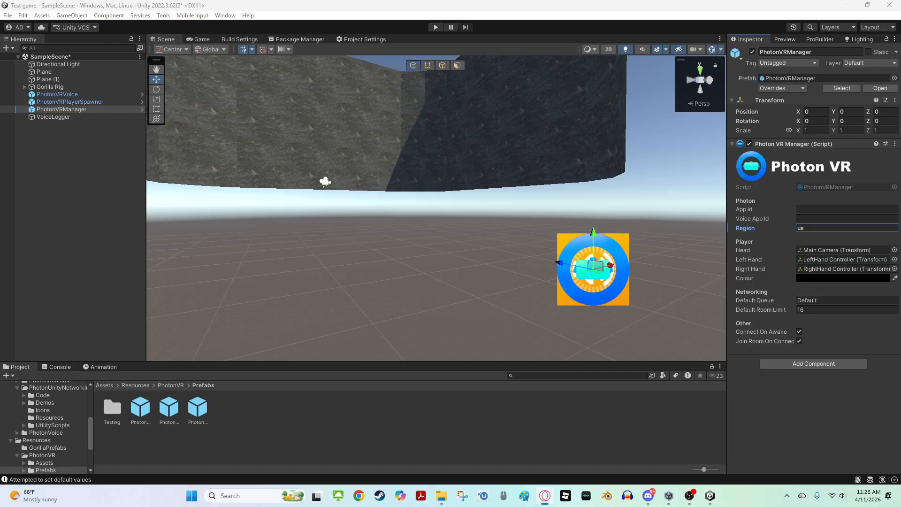
pyautogui.click(830, 219)
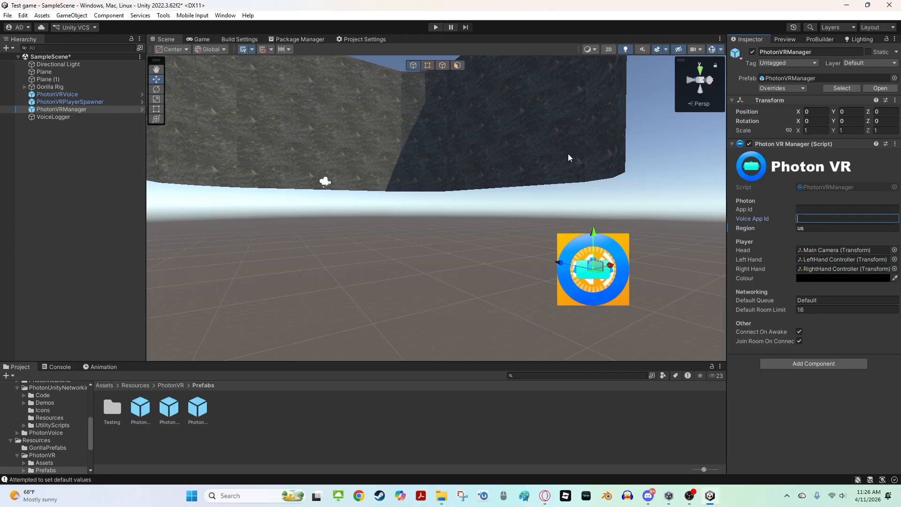
pyautogui.click(815, 212)
pyautogui.click(810, 216)
pyautogui.click(558, 208)
pyautogui.moveTo(670, 162); pyautogui.dragTo(665, 174, button='right')
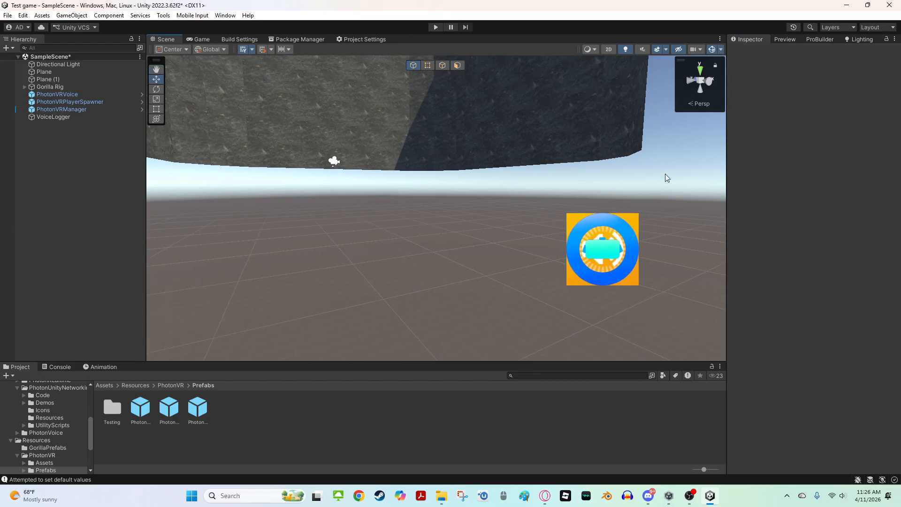
# Set the PhotonVRManager's Default Room Limit to 10
pyautogui.click(64, 109)
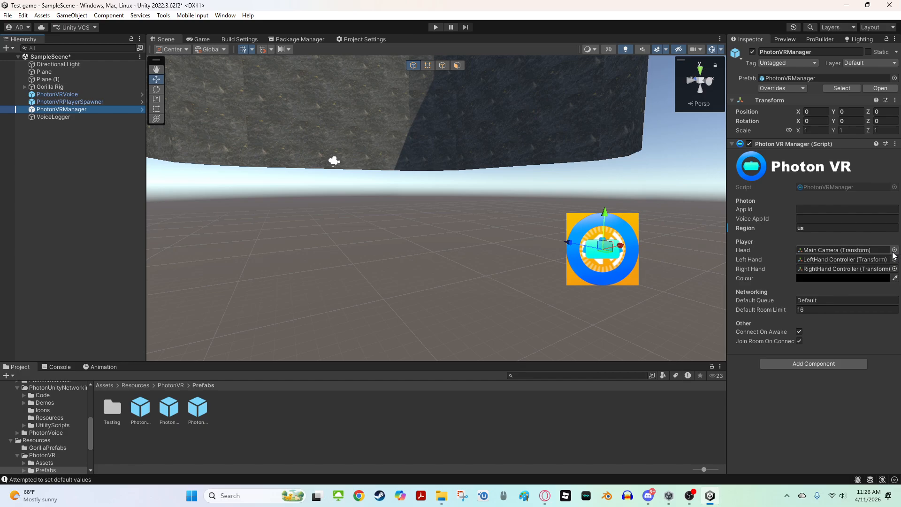
pyautogui.click(823, 308)
pyautogui.write('10')
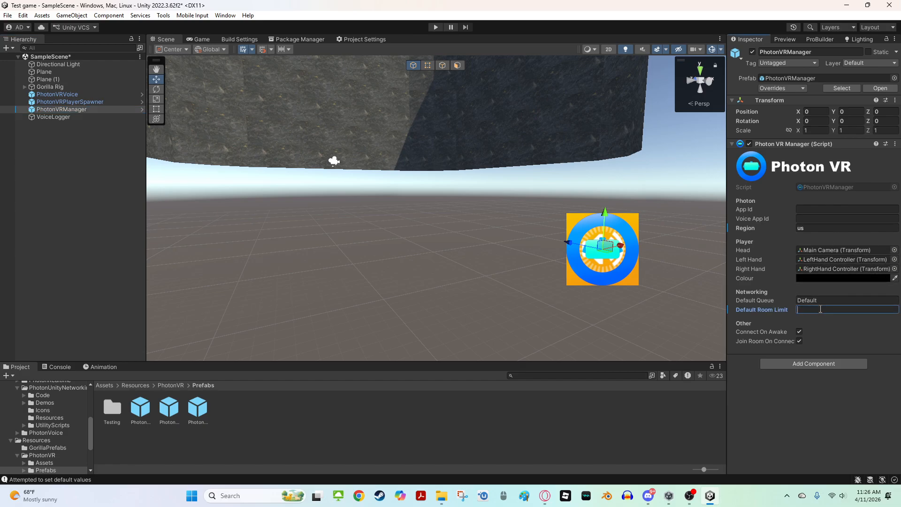
pyautogui.press('BackSpace')
pyautogui.press('BackSpace')
pyautogui.write('10')
pyautogui.press('BackSpace')
pyautogui.press('BackSpace')
pyautogui.write('10')
# Review the messages in the Console window
pyautogui.moveTo(480, 209); pyautogui.dragTo(486, 155, button='right')
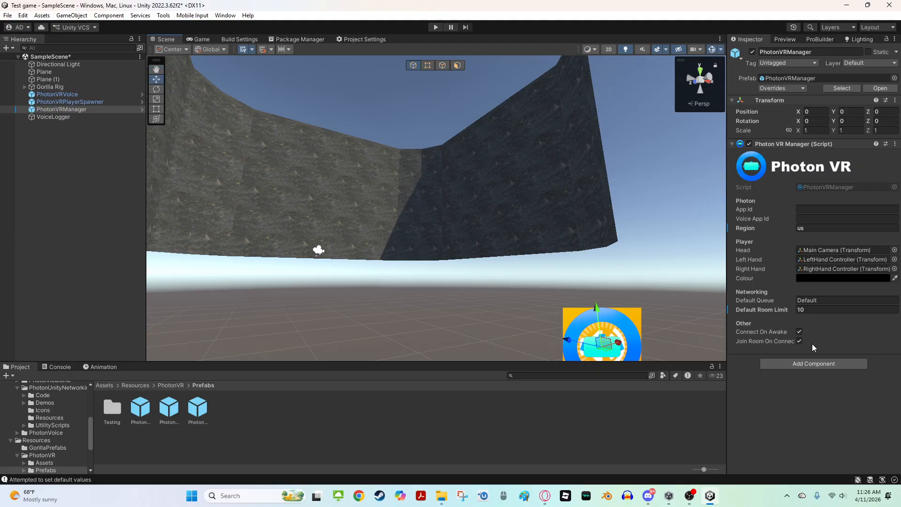
pyautogui.press('w')
pyautogui.moveTo(529, 244); pyautogui.dragTo(446, 211, button='right')
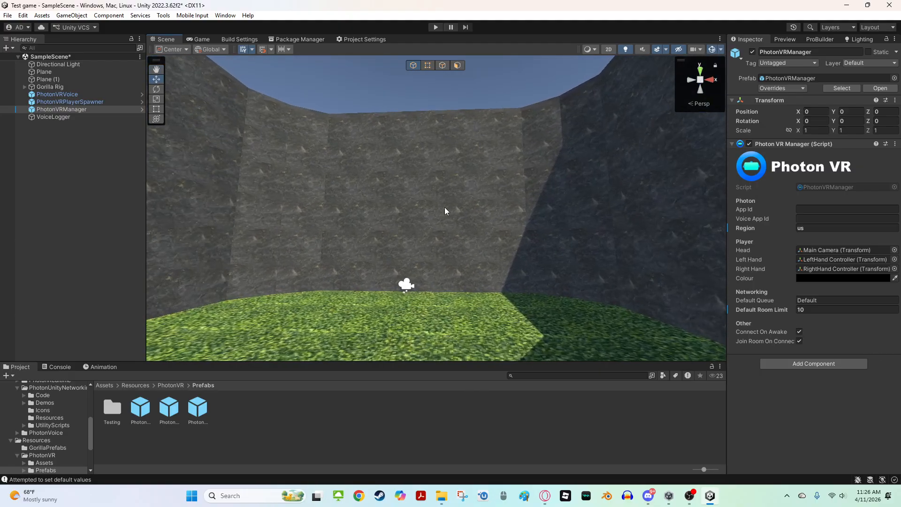
pyautogui.click(59, 367)
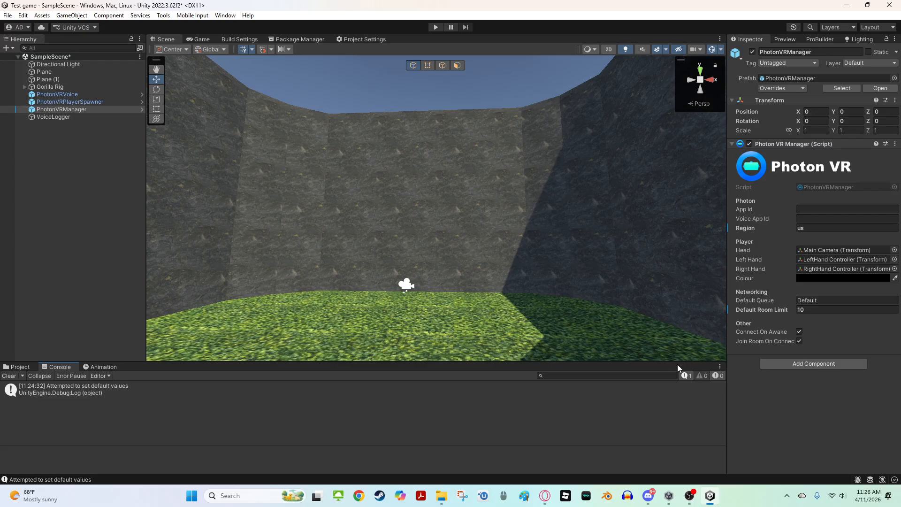
pyautogui.click(694, 377)
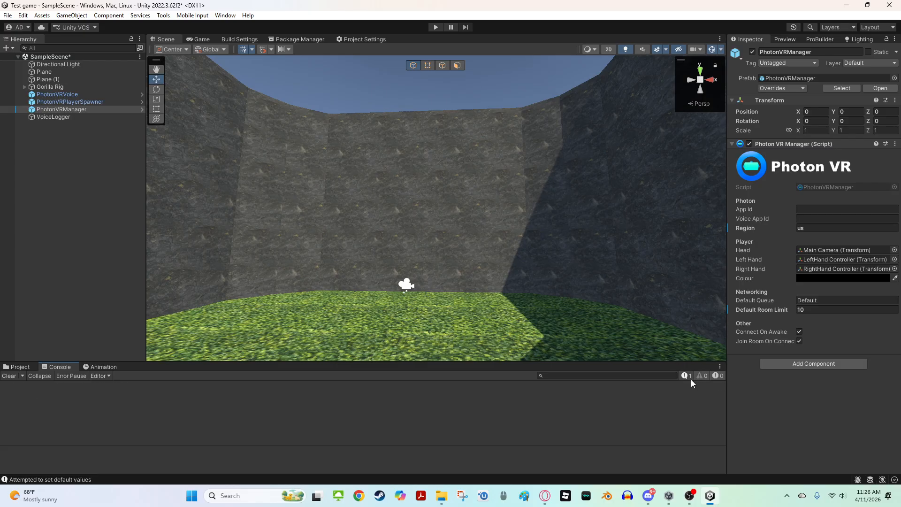
pyautogui.click(686, 376)
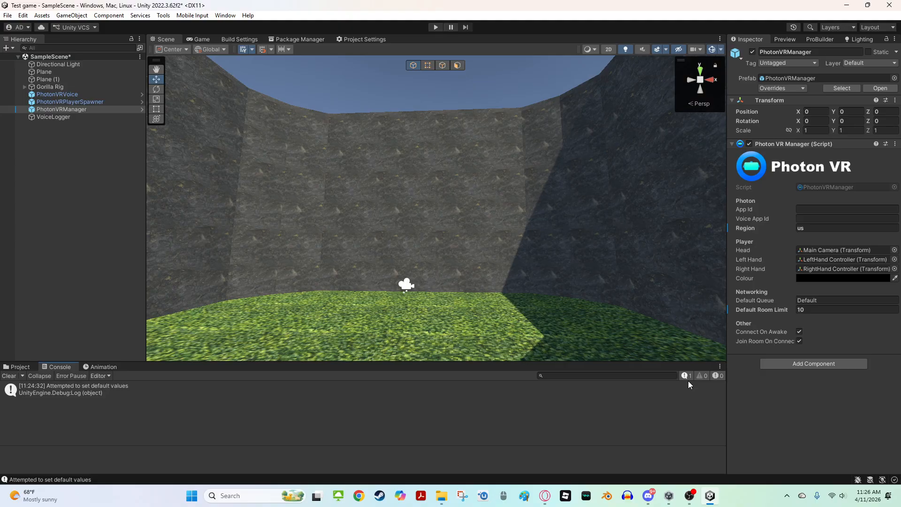
pyautogui.moveTo(698, 300); pyautogui.dragTo(638, 306, button='right')
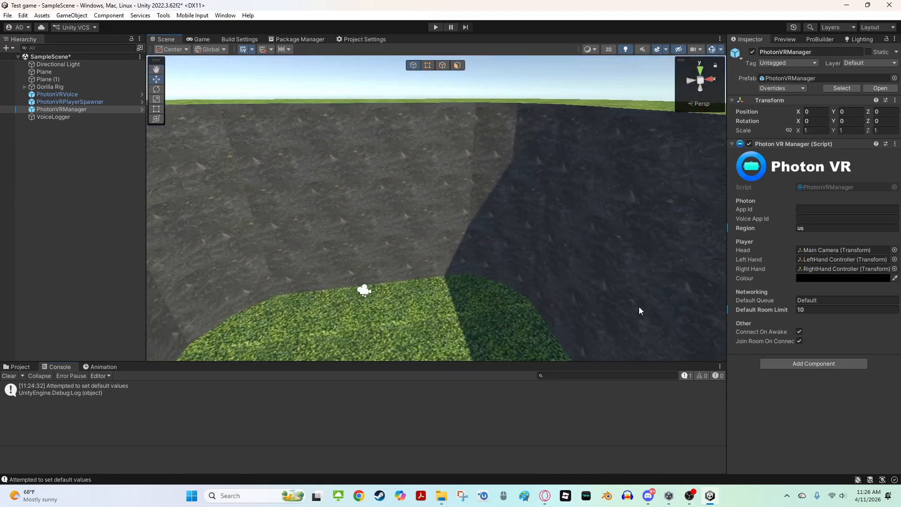
pyautogui.click(857, 209)
pyautogui.moveTo(643, 271); pyautogui.dragTo(647, 197, button='right')
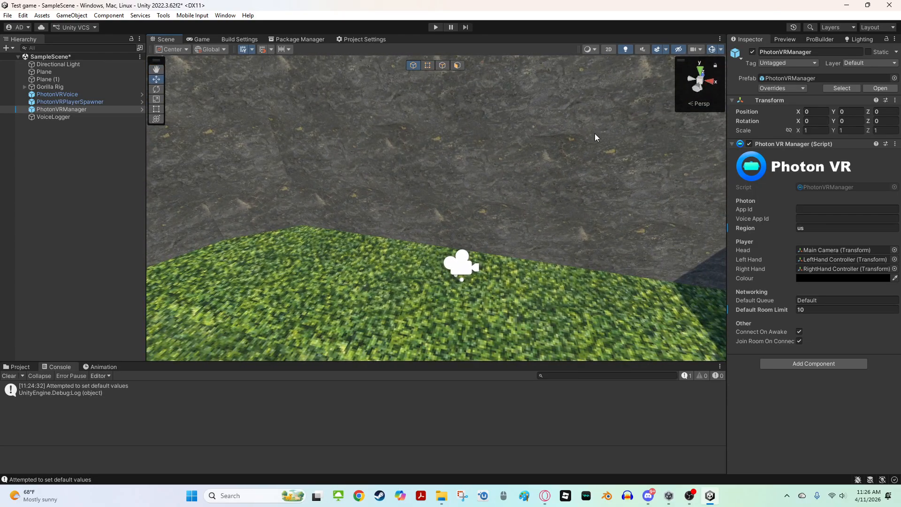
pyautogui.click(650, 495)
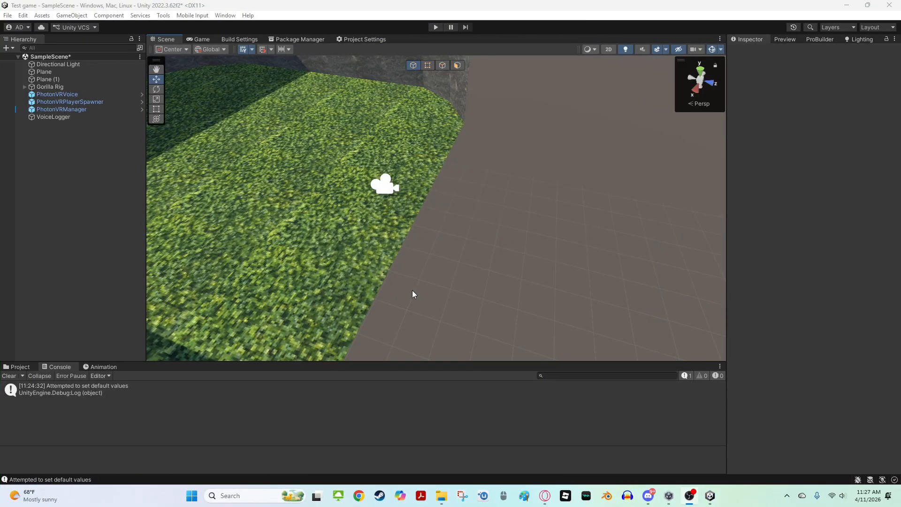
pyautogui.moveTo(293, 257); pyautogui.dragTo(290, 223, button='right')
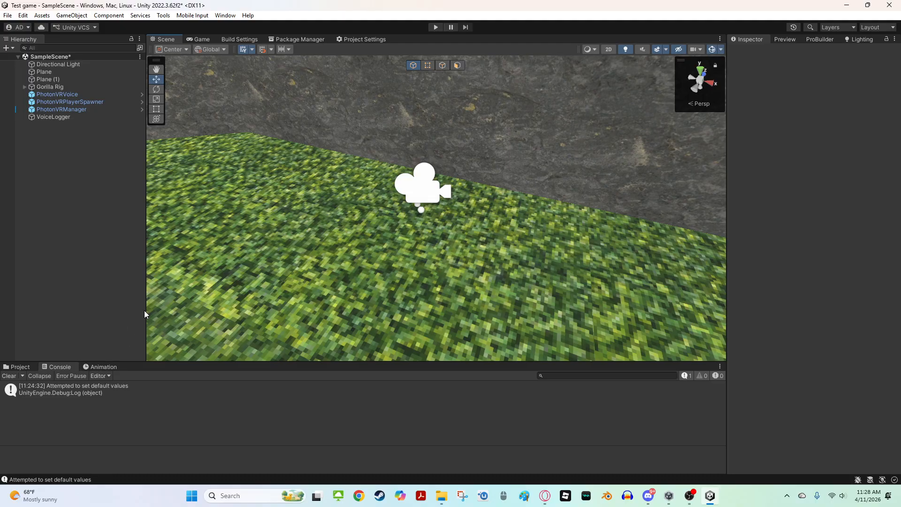
pyautogui.moveTo(518, 102); pyautogui.dragTo(644, 104, button='right')
pyautogui.press('s')
pyautogui.click(29, 370)
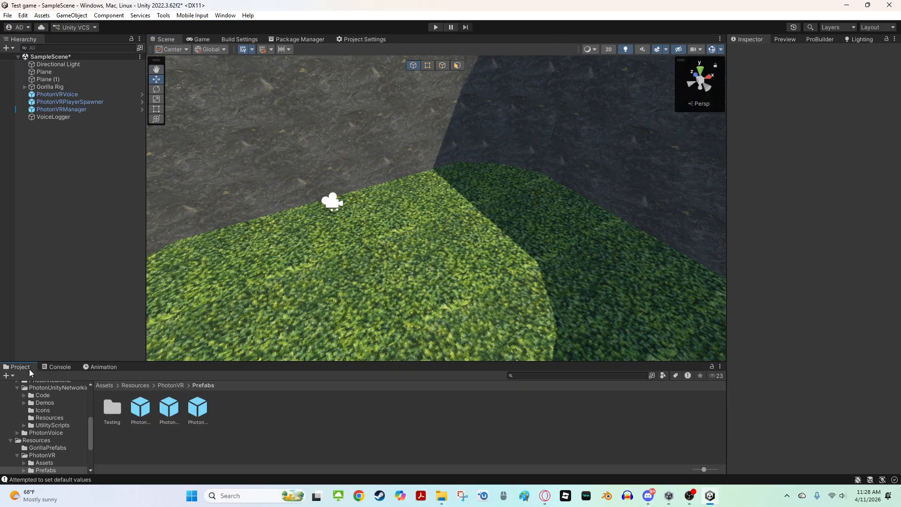
pyautogui.moveTo(377, 298); pyautogui.dragTo(576, 162, button='right')
pyautogui.press('w')
pyautogui.click(539, 175)
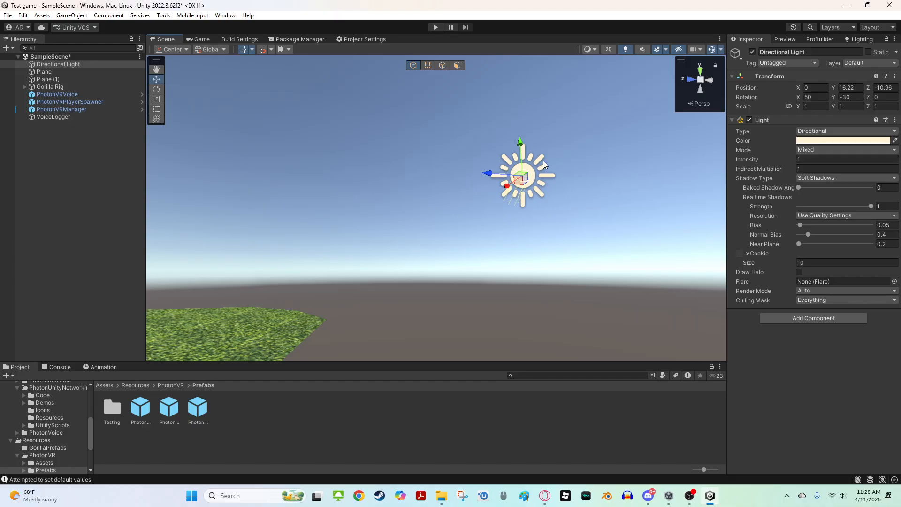
pyautogui.press('Delete')
pyautogui.moveTo(542, 160); pyautogui.dragTo(620, 169, button='right')
pyautogui.press('z')
pyautogui.hotkey('ctrl', 'z')
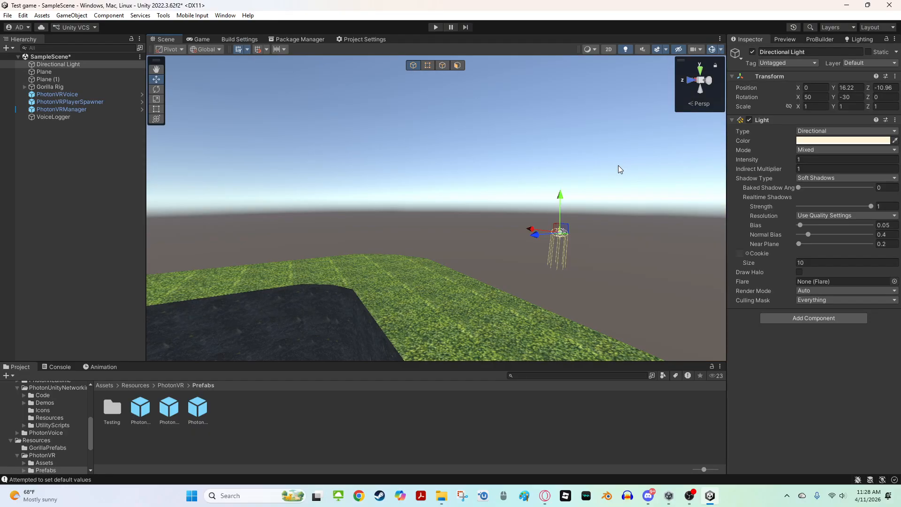
pyautogui.click(623, 162)
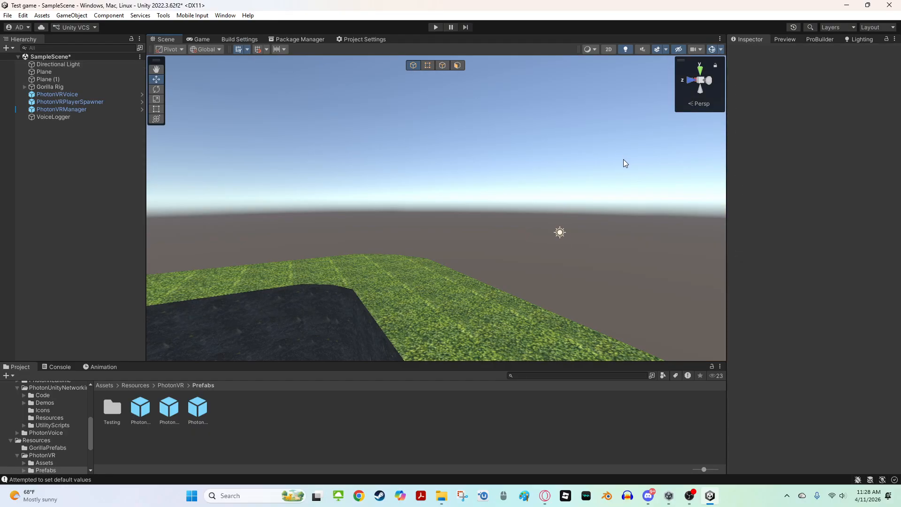
# Move the Directional Light to about X 25, Y 23 above the level
pyautogui.click(560, 233)
pyautogui.moveTo(560, 233); pyautogui.dragTo(611, 213, button='right')
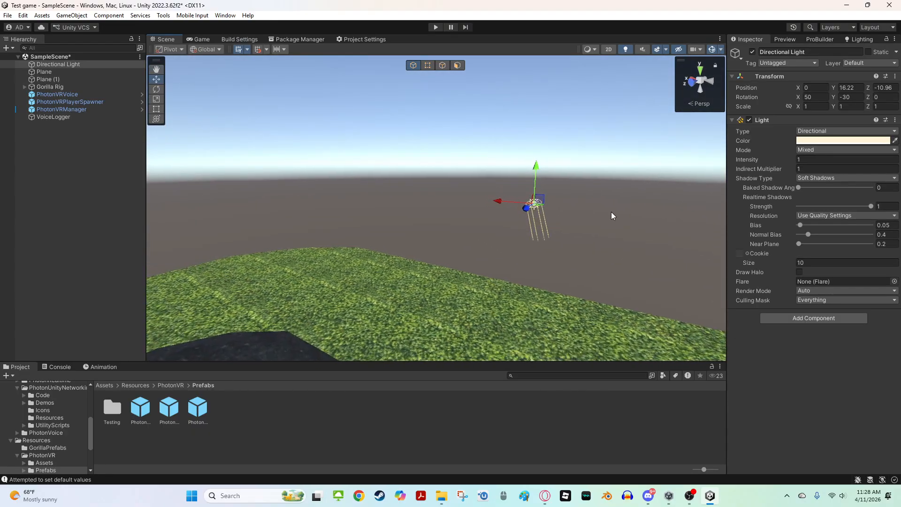
pyautogui.moveTo(538, 198); pyautogui.dragTo(304, 122)
pyautogui.moveTo(353, 131); pyautogui.dragTo(494, 231, button='right')
pyautogui.click(455, 140)
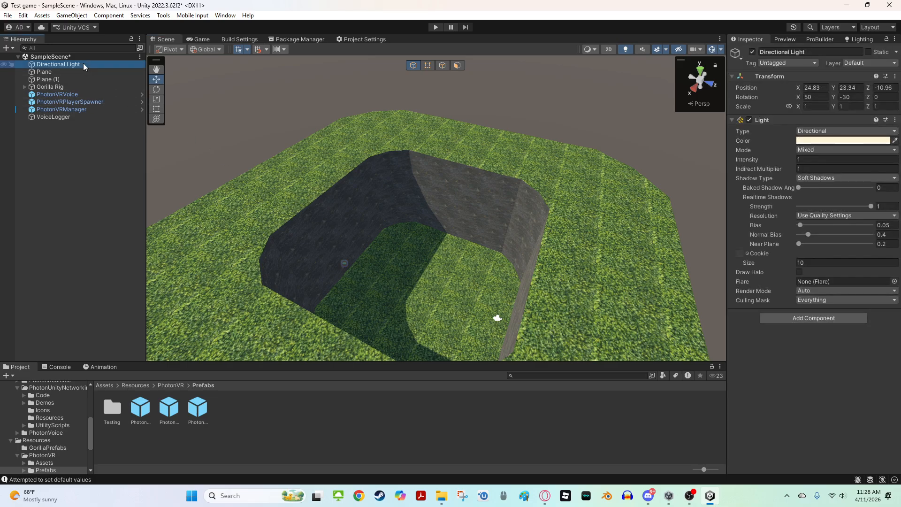
# Set the Directional Light's Mode to Baked
pyautogui.click(813, 149)
pyautogui.click(826, 182)
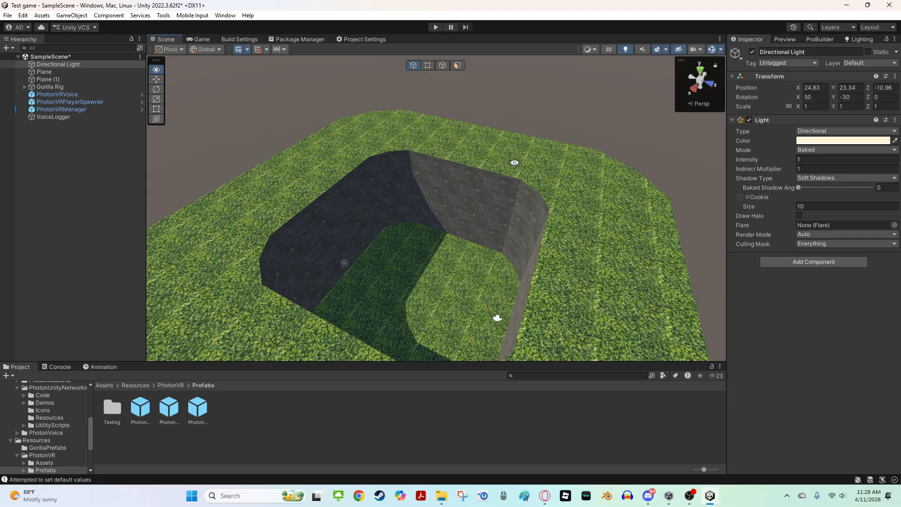
pyautogui.moveTo(513, 161); pyautogui.dragTo(533, 106, button='right')
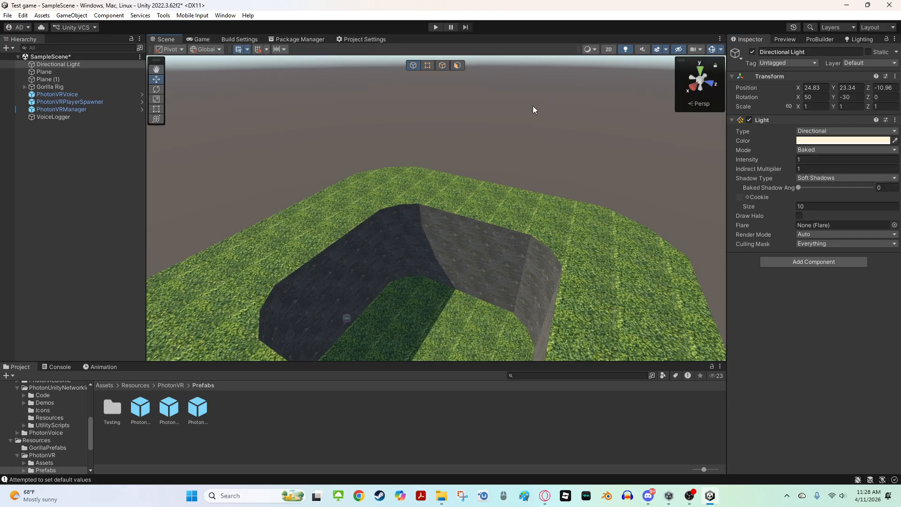
pyautogui.click(523, 165)
pyautogui.moveTo(505, 160); pyautogui.dragTo(444, 213, button='right')
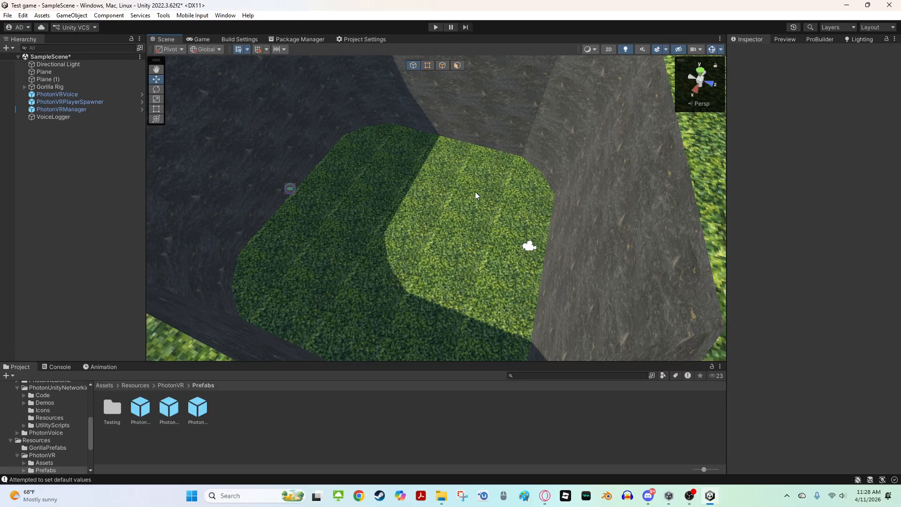
pyautogui.press('w')
pyautogui.moveTo(445, 222); pyautogui.dragTo(518, 226, button='right')
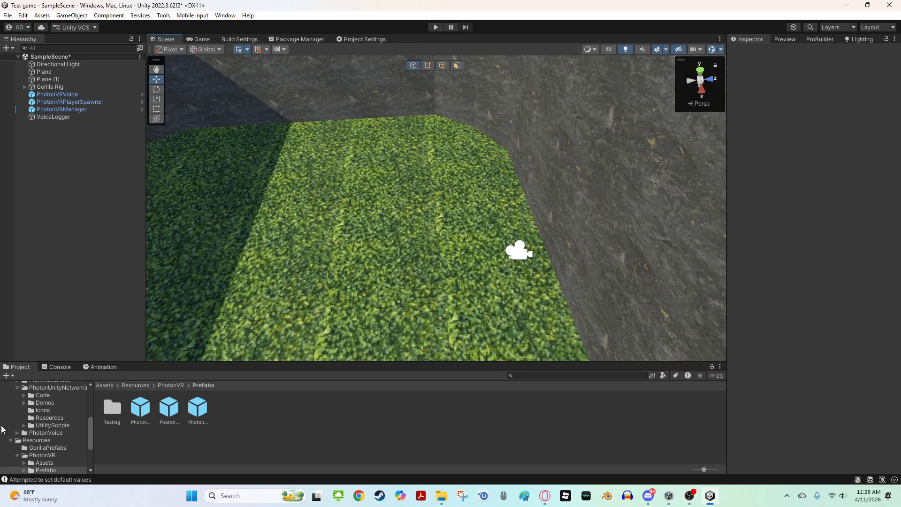
# Import the 'computer' custom package into the Assets folder with all of its items selected
pyautogui.scroll(5, 41, 432)
pyautogui.click(26, 427)
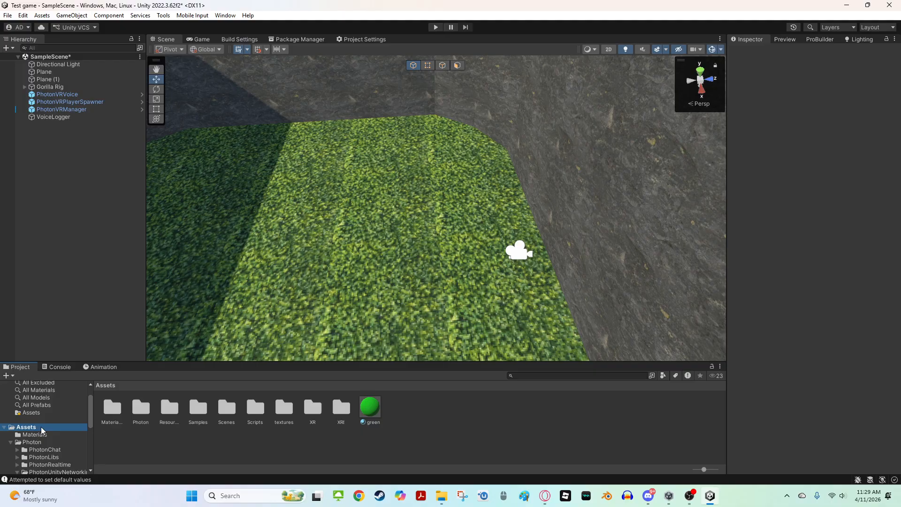
pyautogui.rightClick(404, 415)
pyautogui.click(370, 447)
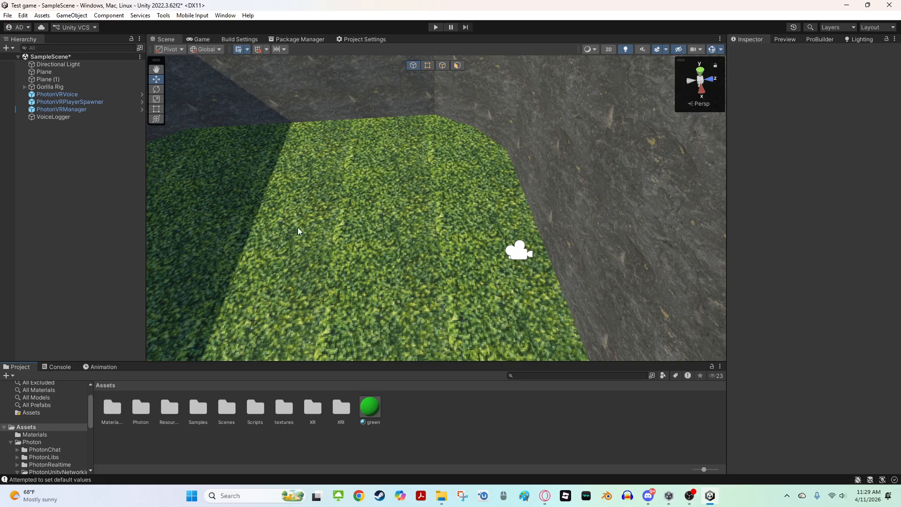
pyautogui.click(441, 495)
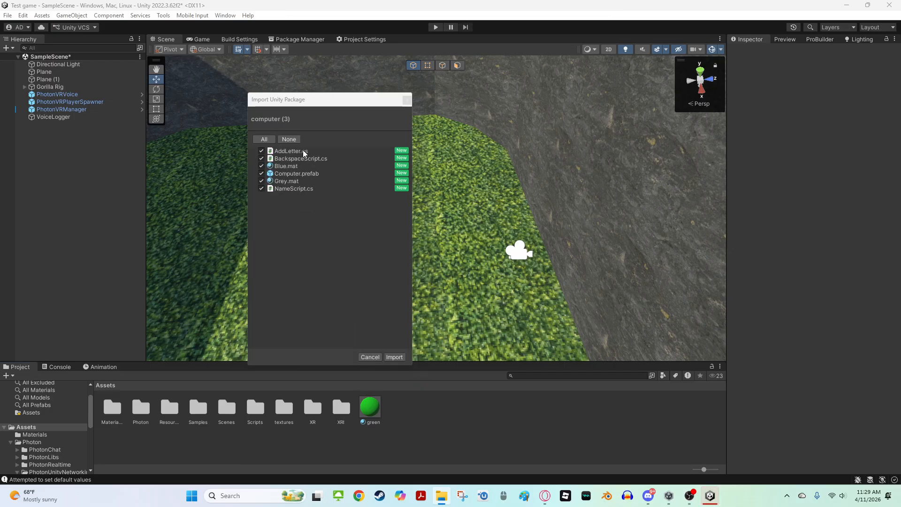
pyautogui.click(268, 139)
pyautogui.click(394, 357)
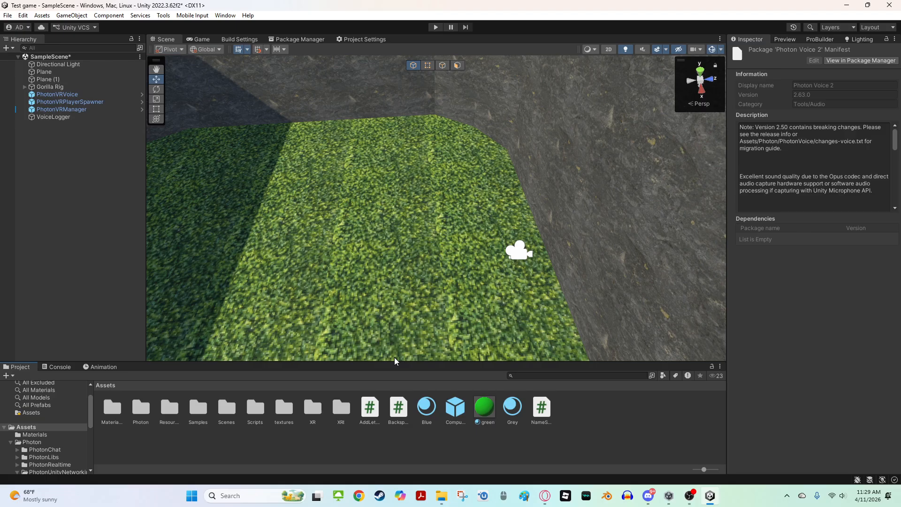
# Select the Computer prefab and import the TMP Essentials and TMP Examples & Extras resources
pyautogui.moveTo(399, 294); pyautogui.dragTo(245, 304, button='right')
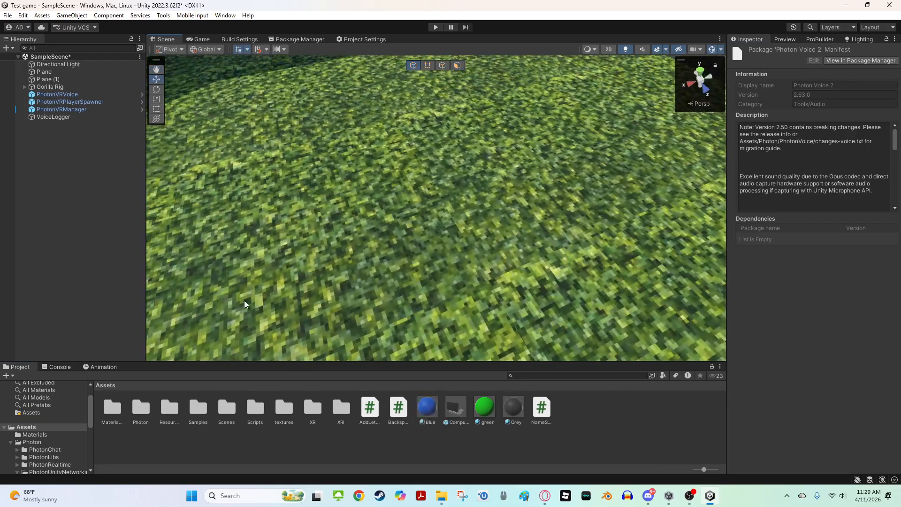
pyautogui.click(456, 415)
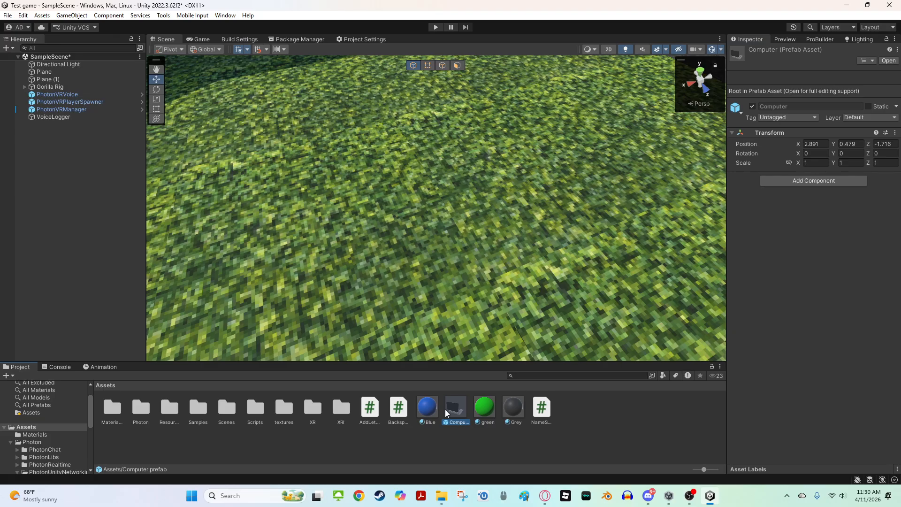
pyautogui.click(483, 447)
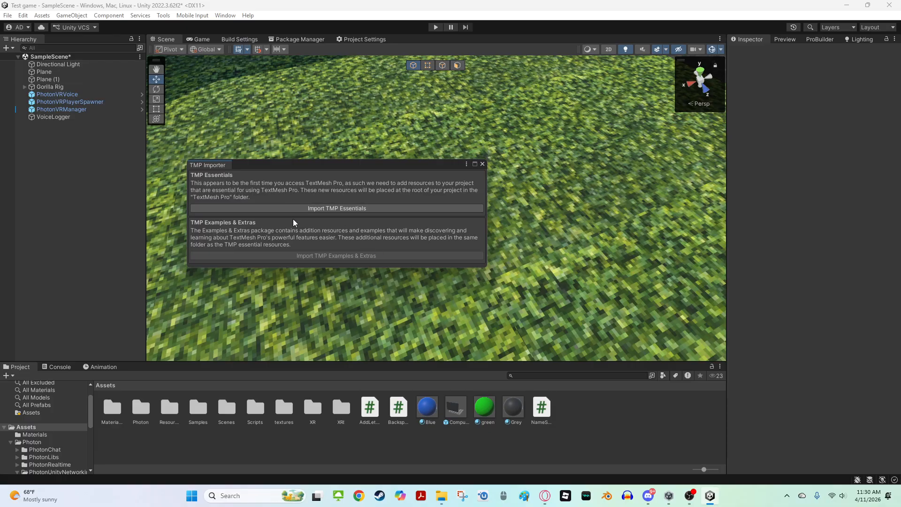
pyautogui.click(302, 208)
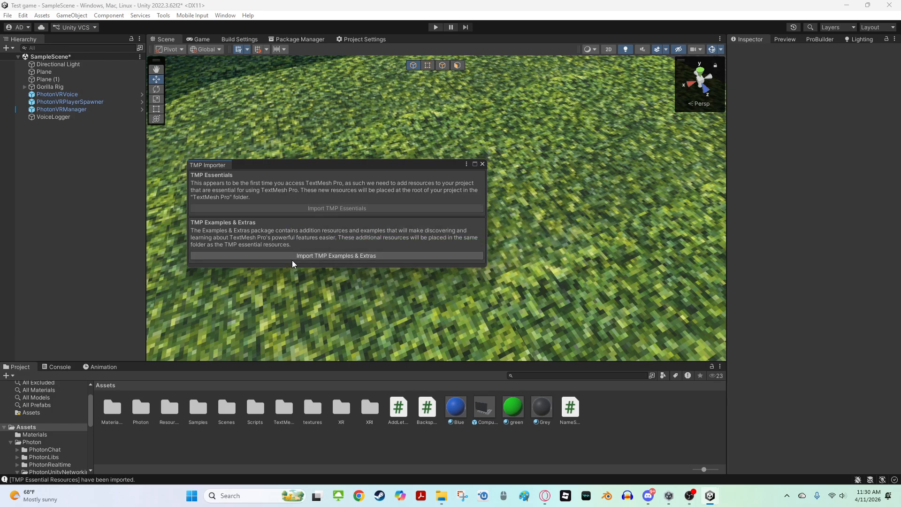
pyautogui.click(294, 256)
pyautogui.click(328, 255)
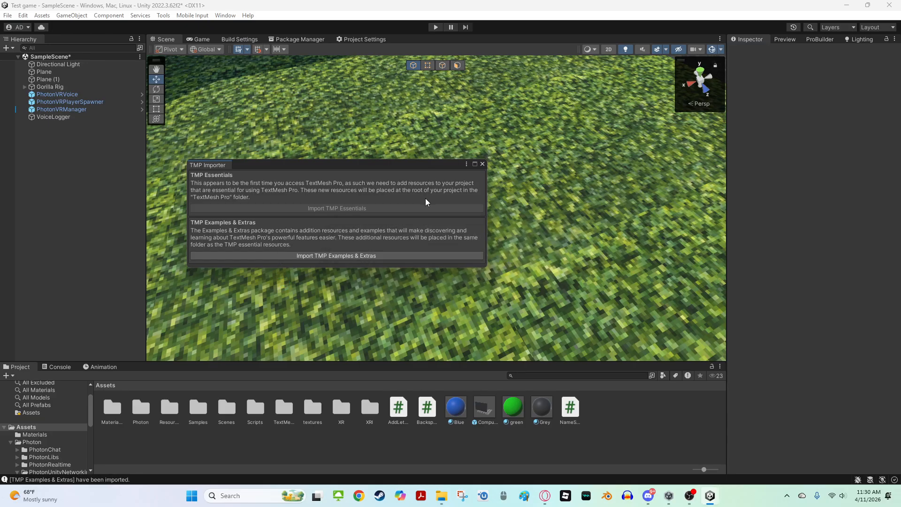
pyautogui.click(482, 164)
# Place the Computer prefab in the level at about X -0.58, Y 1.9, Z 16.35
pyautogui.moveTo(477, 180); pyautogui.dragTo(259, 112, button='right')
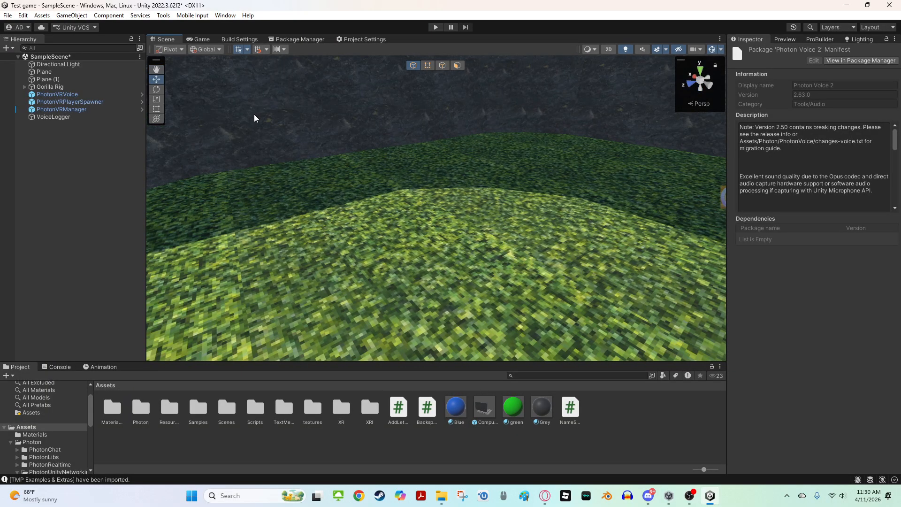
pyautogui.moveTo(345, 123); pyautogui.dragTo(251, 158, button='right')
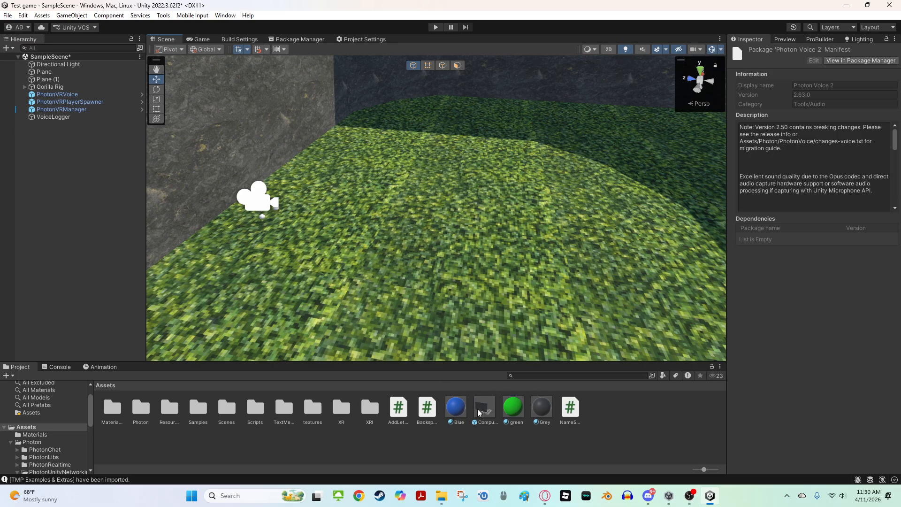
pyautogui.moveTo(479, 413); pyautogui.dragTo(371, 256)
pyautogui.moveTo(371, 256); pyautogui.dragTo(446, 183, button='right')
pyautogui.press('w')
pyautogui.press('s')
pyautogui.moveTo(390, 270); pyautogui.dragTo(372, 236, button='right')
pyautogui.press('s')
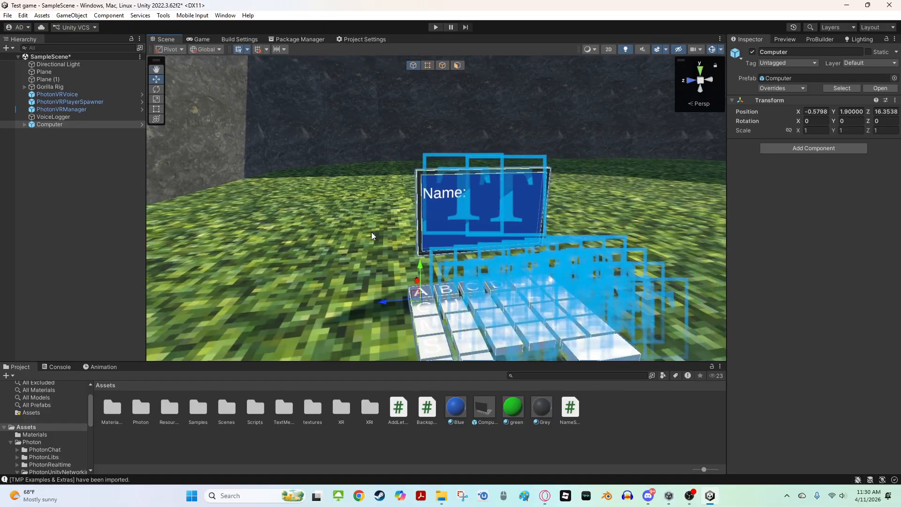
pyautogui.moveTo(458, 252); pyautogui.dragTo(431, 302, button='right')
# Adjust the Computer's orientation in the level and save the scene
pyautogui.press('e')
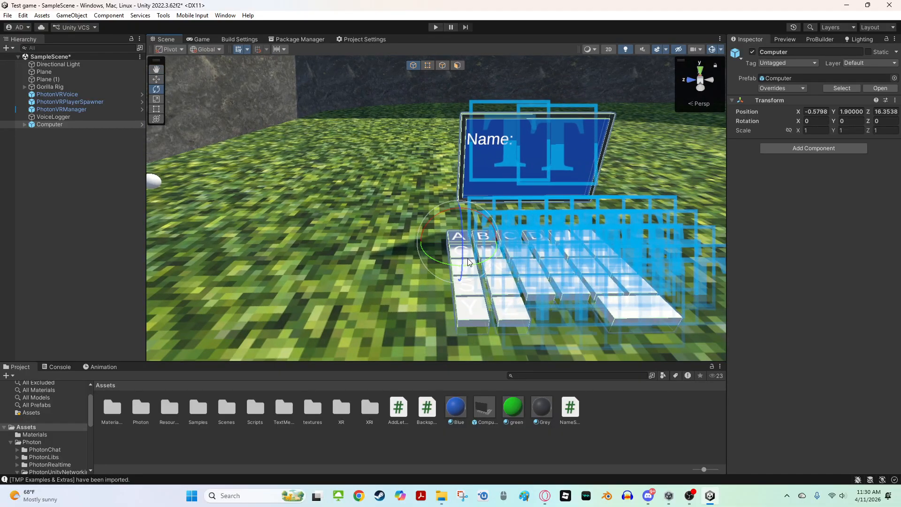
pyautogui.press('x')
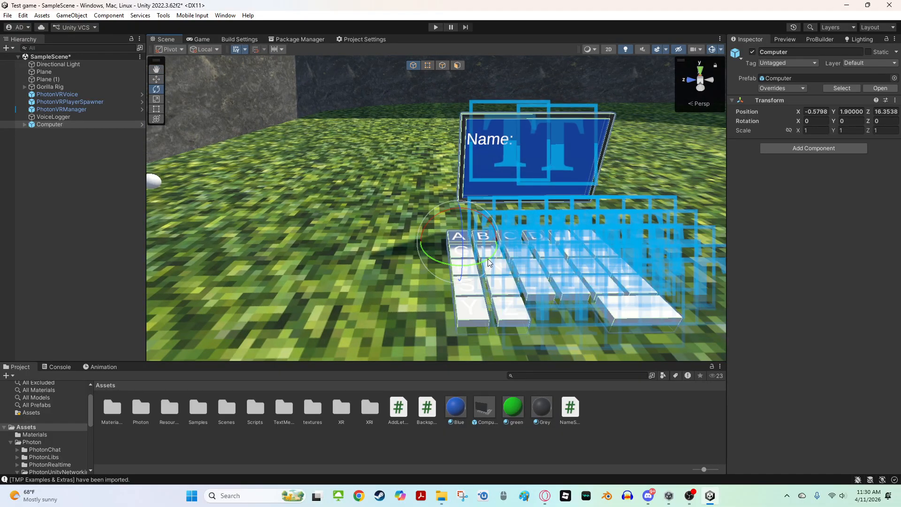
pyautogui.press('x')
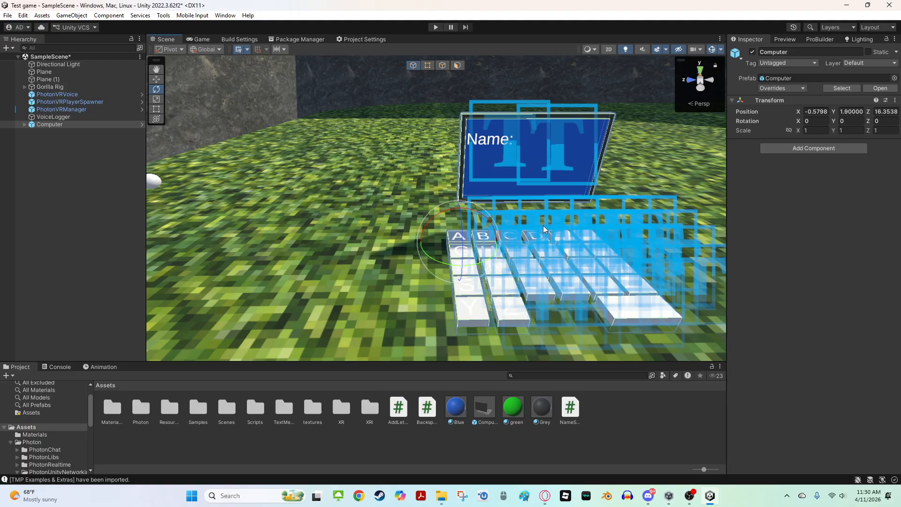
pyautogui.press('z')
pyautogui.moveTo(543, 229); pyautogui.dragTo(297, 186)
pyautogui.press('w')
pyautogui.press('s')
pyautogui.moveTo(297, 186); pyautogui.dragTo(361, 194, button='right')
pyautogui.click(412, 253)
pyautogui.hotkey('ctrl', 's')
pyautogui.moveTo(412, 253); pyautogui.dragTo(481, 88, button='right')
pyautogui.press('w')
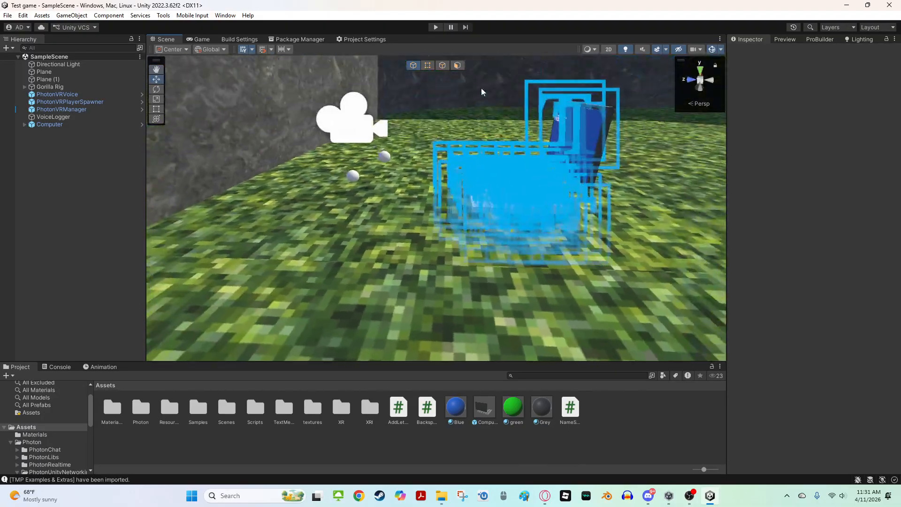
# Enter Play mode and dismiss the Photon setup warning
pyautogui.click(436, 27)
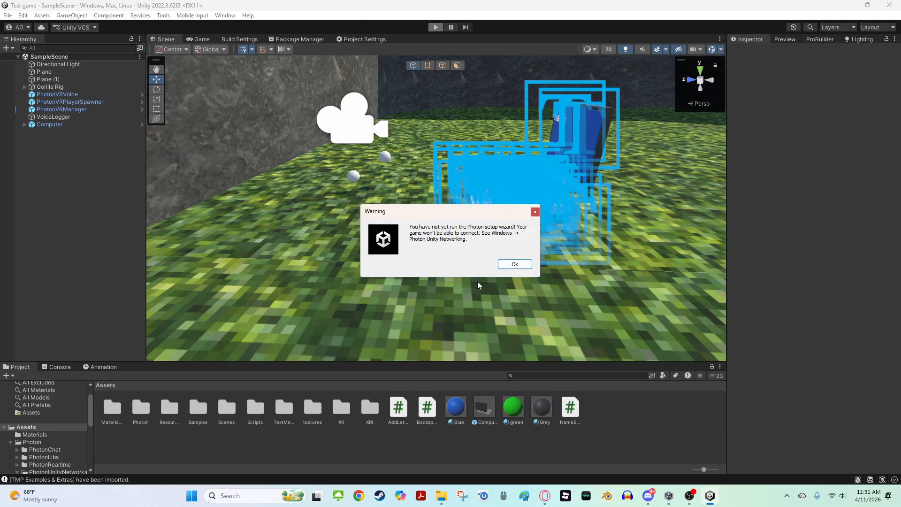
pyautogui.click(514, 264)
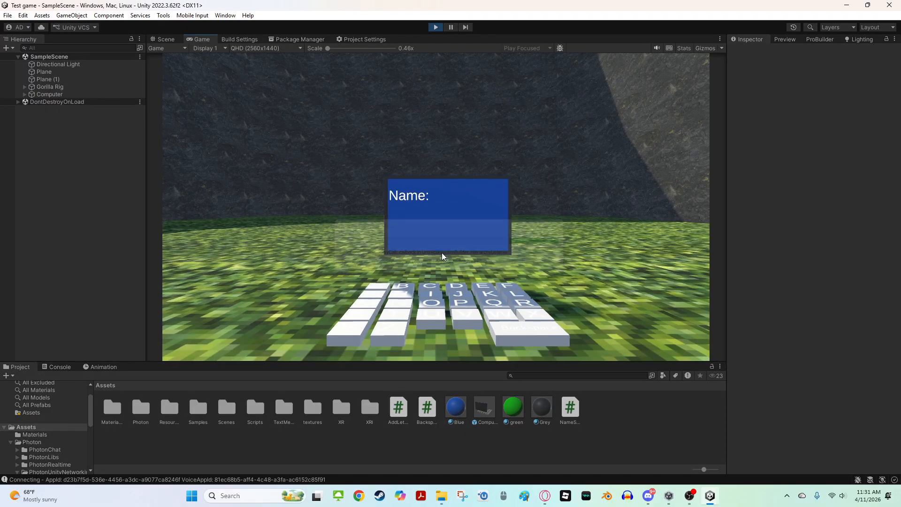
# Switch to the Scene view and locate the Gorilla Rig's hand controllers while playing
pyautogui.click(162, 39)
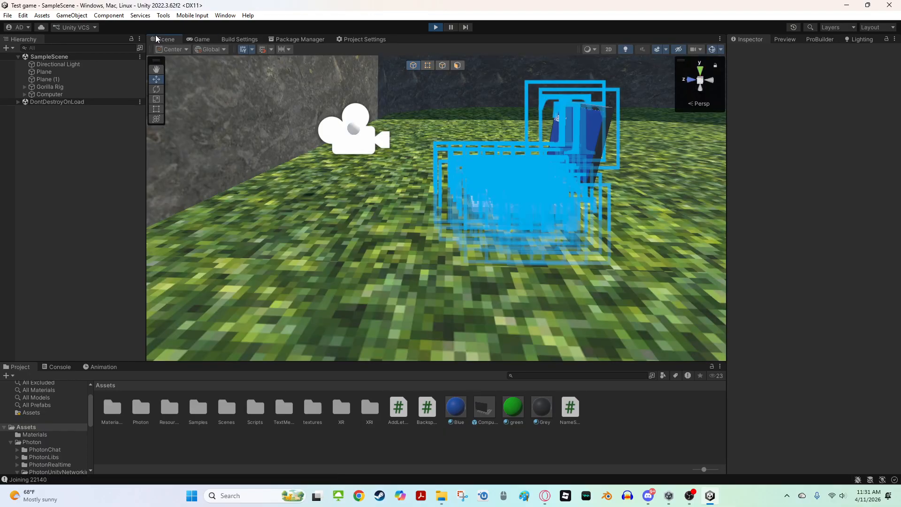
pyautogui.press('w')
pyautogui.moveTo(358, 190); pyautogui.dragTo(353, 170, button='right')
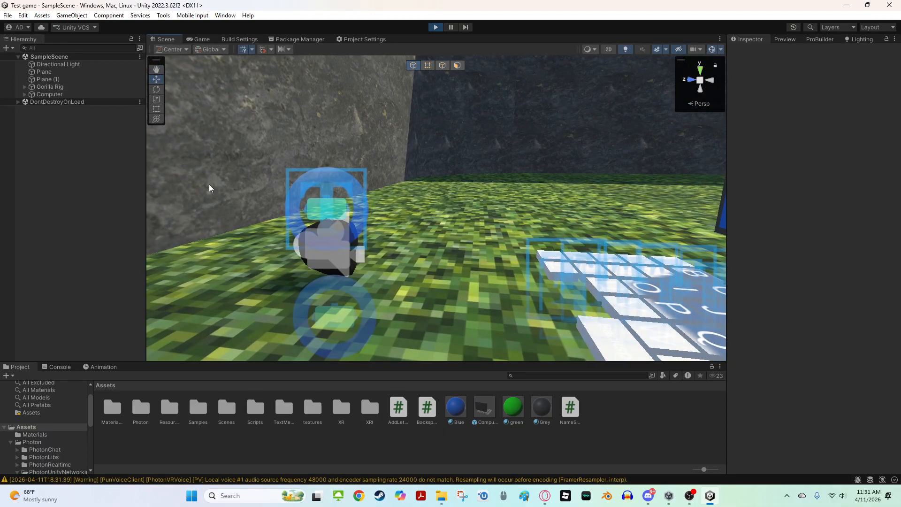
pyautogui.press('w')
pyautogui.moveTo(242, 215); pyautogui.dragTo(218, 252, button='right')
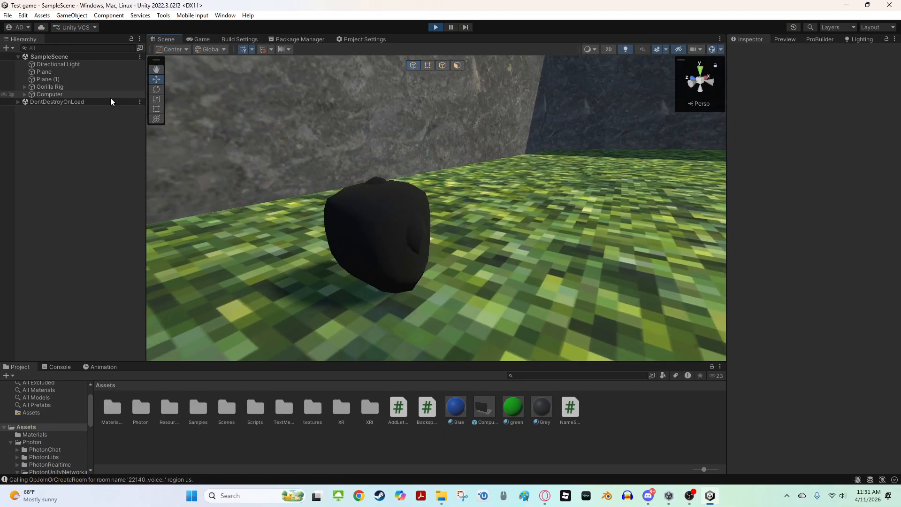
pyautogui.click(25, 87)
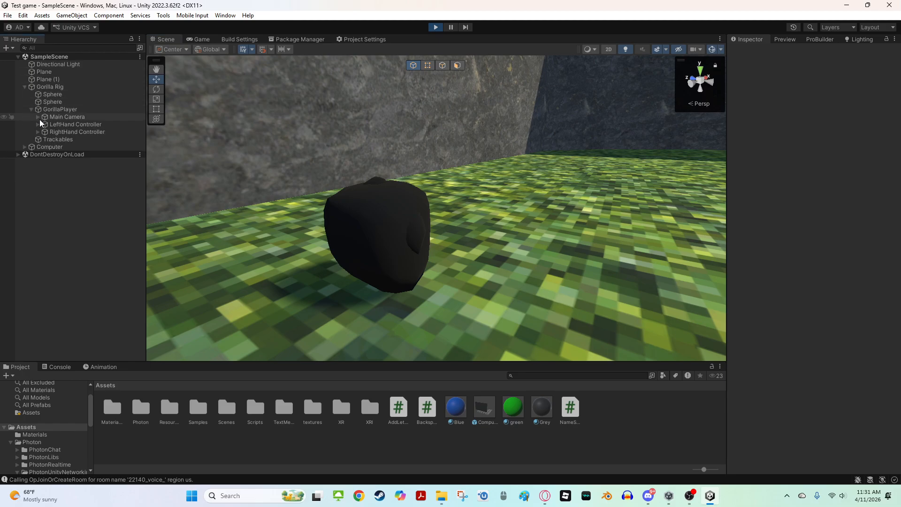
pyautogui.moveTo(396, 113); pyautogui.dragTo(441, 123, button='right')
pyautogui.press('s')
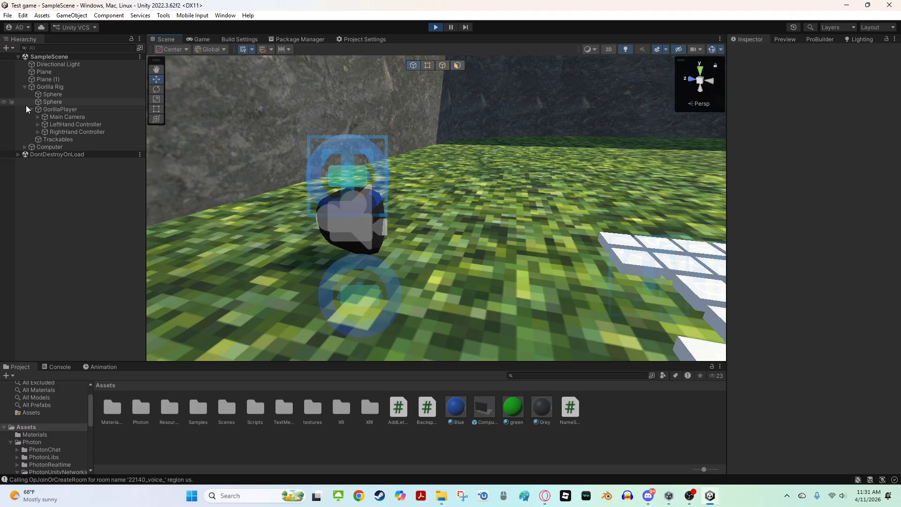
pyautogui.click(49, 124)
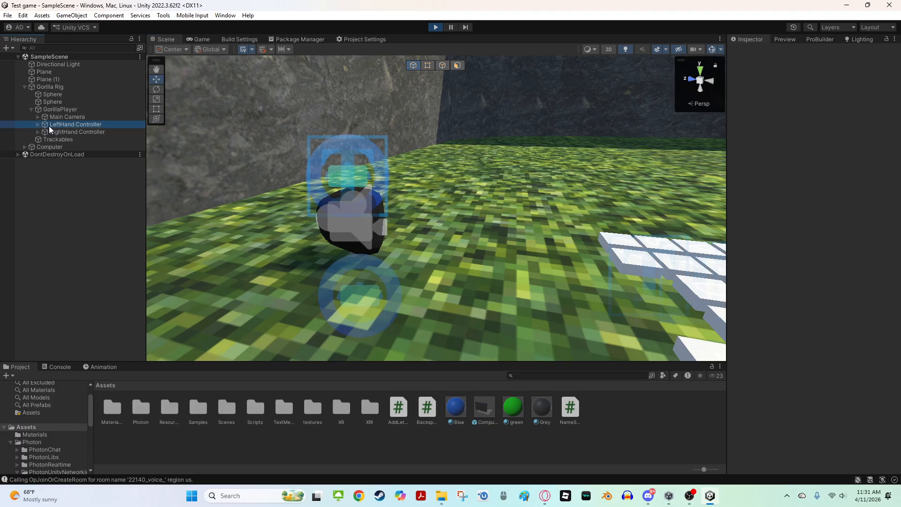
pyautogui.moveTo(343, 190); pyautogui.dragTo(388, 183)
pyautogui.press('f')
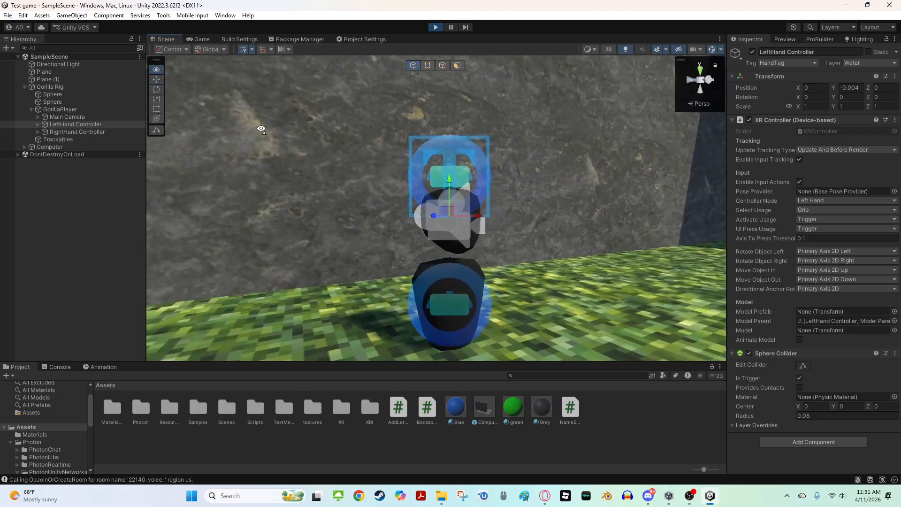
# Move the RightHand Controller down toward the ground in front of the Computer during play
pyautogui.moveTo(288, 160); pyautogui.dragTo(368, 194, button='right')
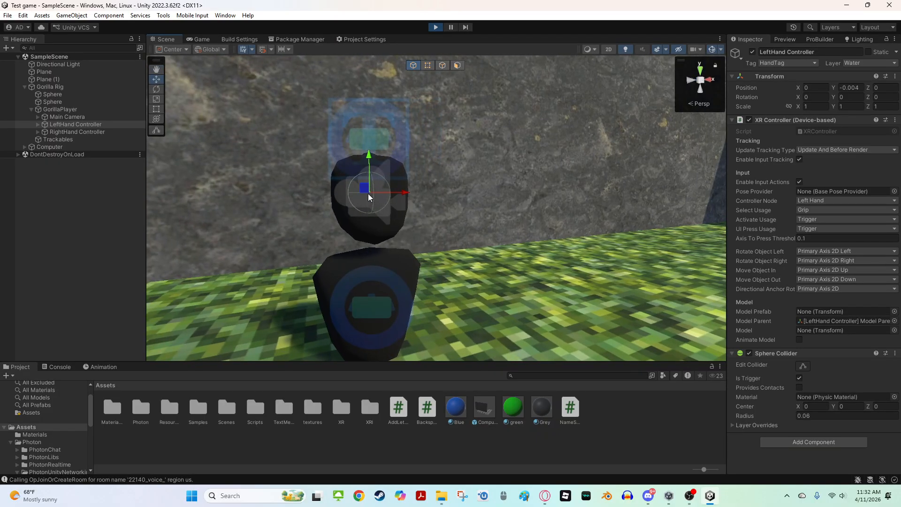
pyautogui.moveTo(368, 193); pyautogui.dragTo(436, 432)
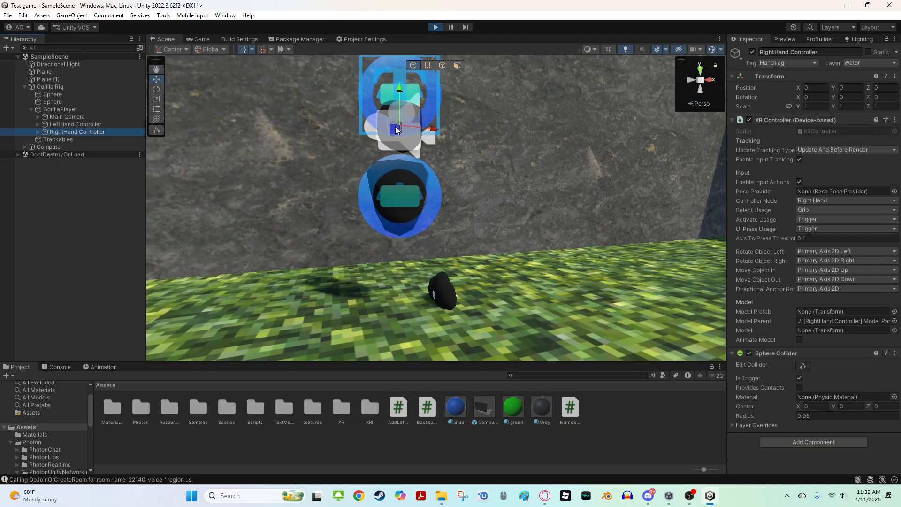
pyautogui.moveTo(339, 307); pyautogui.dragTo(338, 315)
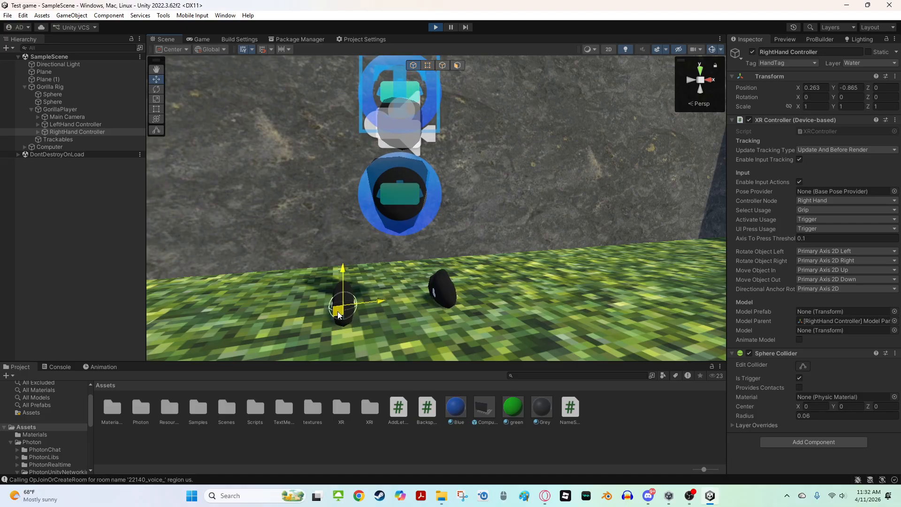
pyautogui.moveTo(337, 315); pyautogui.dragTo(508, 153, button='right')
pyautogui.press('w')
pyautogui.press('a')
pyautogui.press('w')
pyautogui.press('s')
pyautogui.moveTo(348, 266); pyautogui.dragTo(589, 234)
pyautogui.moveTo(594, 257); pyautogui.dragTo(502, 197, button='right')
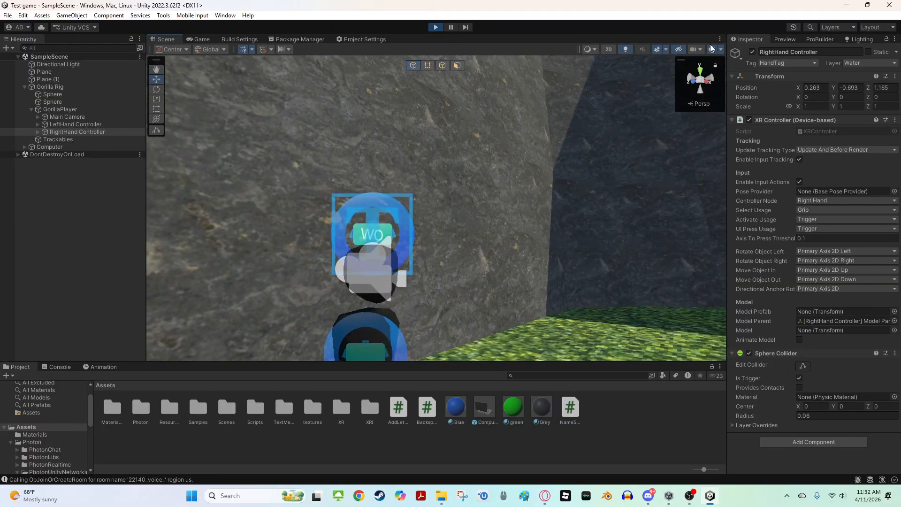
# Press the Computer's keyboard keys with the RightHand Controller to type the name QWQW
pyautogui.moveTo(657, 84); pyautogui.dragTo(463, 213, button='right')
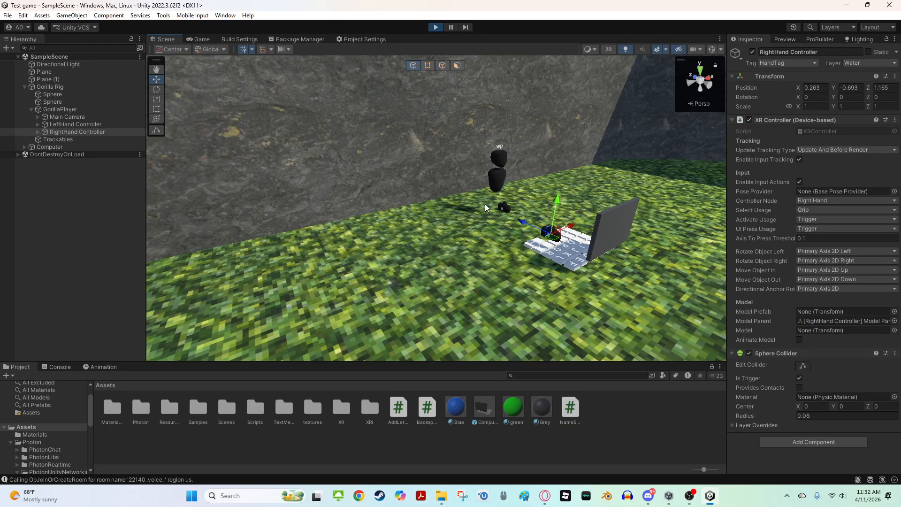
pyautogui.moveTo(485, 204); pyautogui.dragTo(629, 305, button='right')
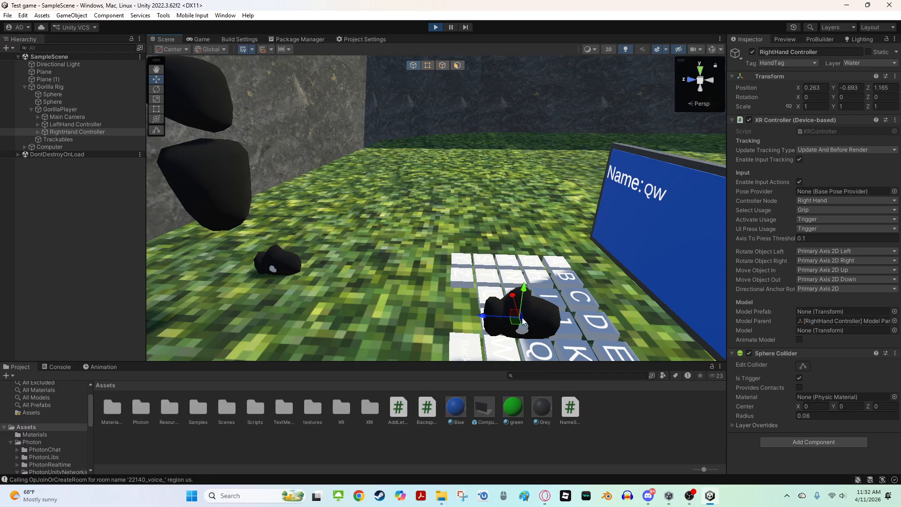
pyautogui.moveTo(522, 322); pyautogui.dragTo(506, 370)
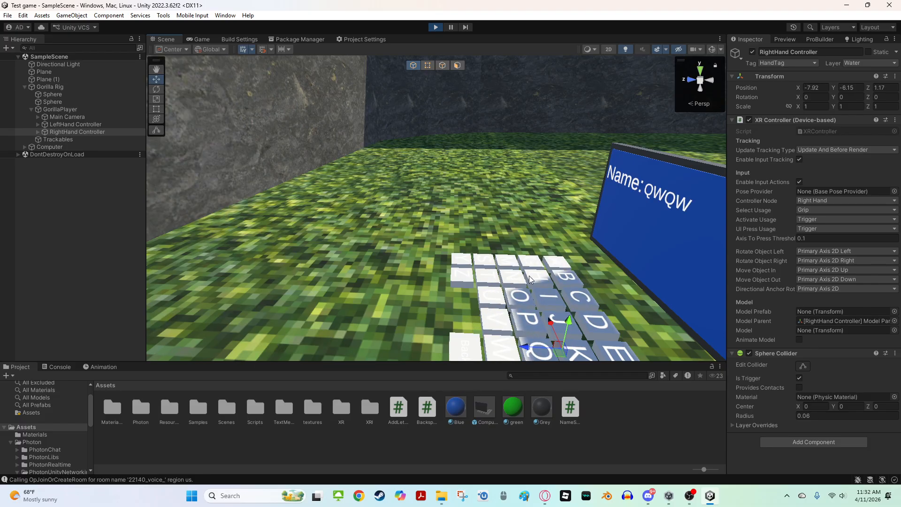
# Move the RightHand Controller back beside the gorilla player
pyautogui.moveTo(529, 276); pyautogui.dragTo(357, 287, button='right')
pyautogui.moveTo(664, 178); pyautogui.dragTo(347, 260, button='right')
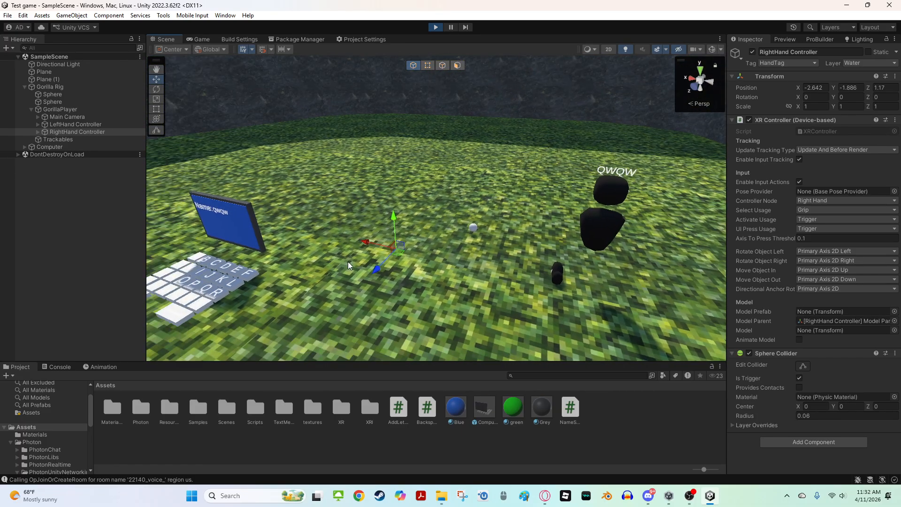
pyautogui.moveTo(518, 215); pyautogui.dragTo(618, 230)
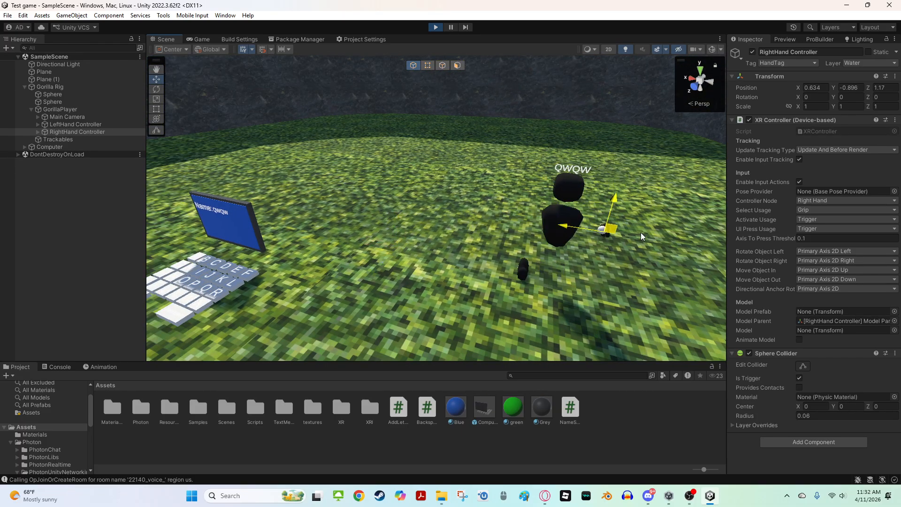
# Drag the RightHand Controller along the ground to push the gorilla player across the level during play
pyautogui.moveTo(618, 230); pyautogui.dragTo(441, 250, button='right')
pyautogui.moveTo(433, 250); pyautogui.dragTo(165, 253)
pyautogui.moveTo(301, 212); pyautogui.dragTo(391, 212, button='right')
pyautogui.moveTo(455, 270); pyautogui.dragTo(111, 69)
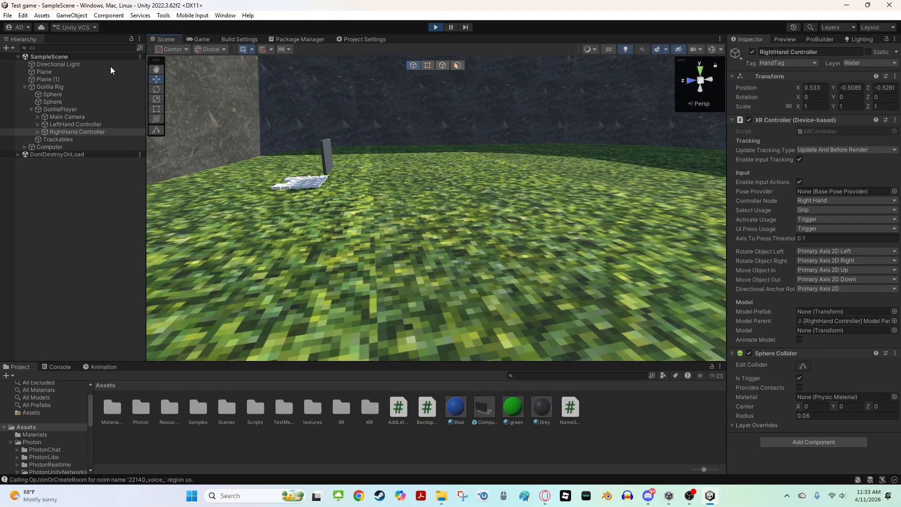
pyautogui.moveTo(325, 19); pyautogui.dragTo(678, 302)
pyautogui.moveTo(462, 230); pyautogui.dragTo(503, 200, button='right')
pyautogui.moveTo(565, 296); pyautogui.dragTo(784, 191)
pyautogui.moveTo(474, 211); pyautogui.dragTo(499, 210, button='right')
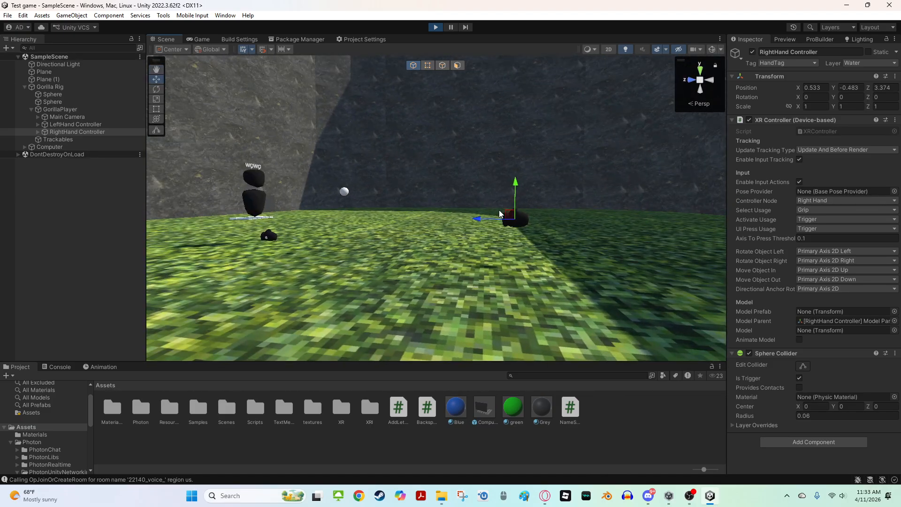
pyautogui.moveTo(511, 216); pyautogui.dragTo(402, 130)
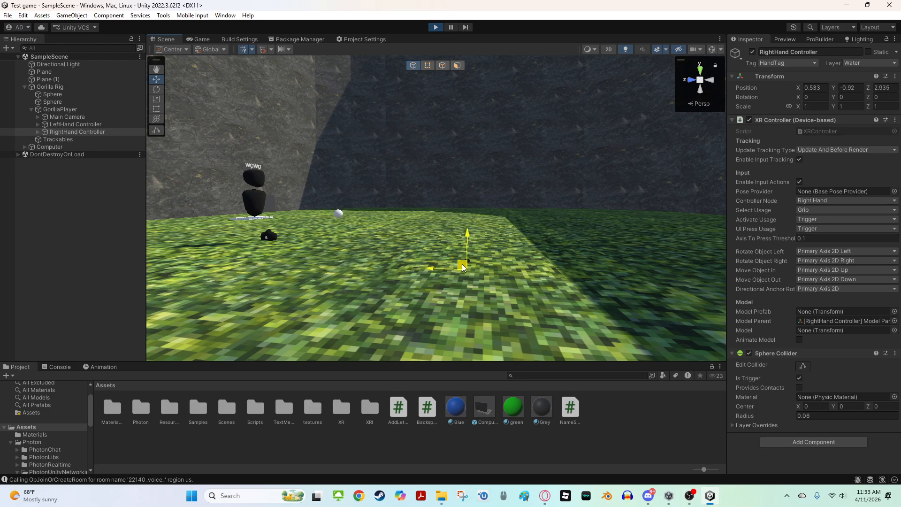
# Move the RightHand Controller back past the Computer to sit beside the gorilla player
pyautogui.moveTo(487, 222); pyautogui.dragTo(313, 251)
pyautogui.moveTo(473, 240); pyautogui.dragTo(484, 277, button='right')
pyautogui.press('d')
pyautogui.press('s')
pyautogui.moveTo(467, 261); pyautogui.dragTo(360, 206)
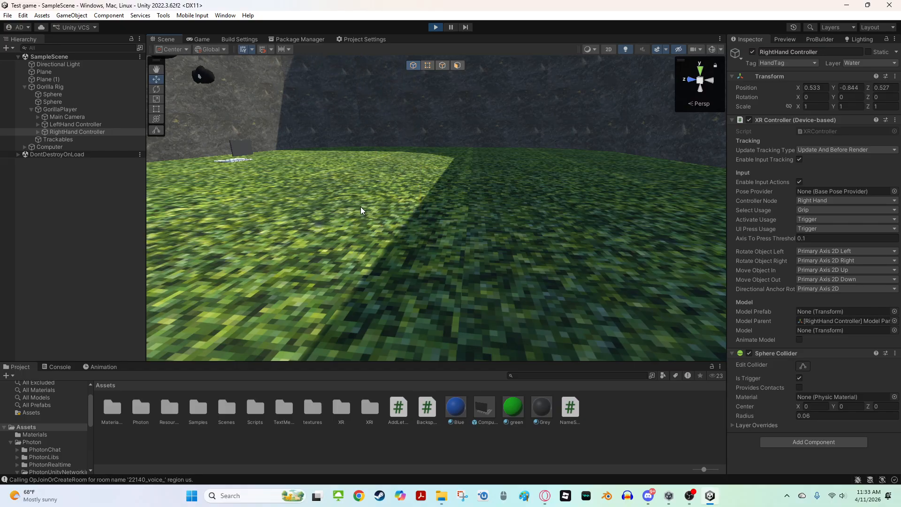
pyautogui.moveTo(361, 207); pyautogui.dragTo(422, 224, button='right')
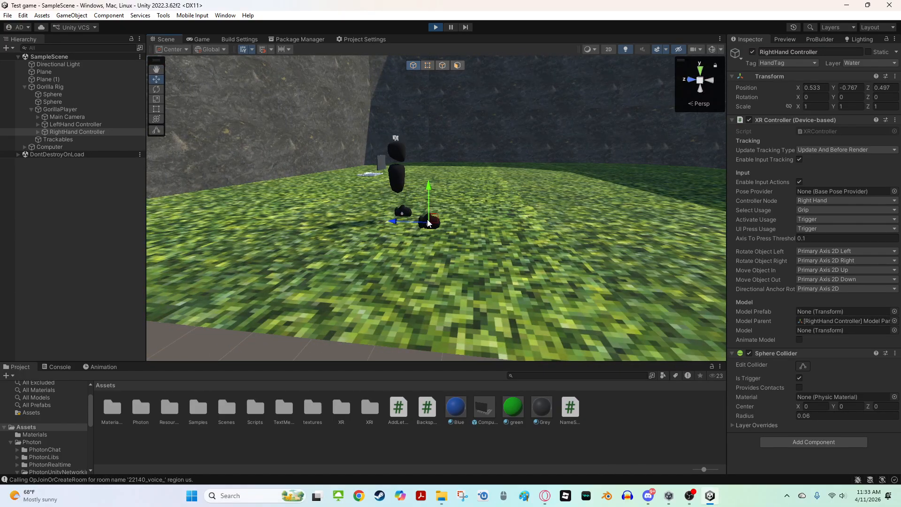
pyautogui.moveTo(433, 219)
pyautogui.mouseDown()
pyautogui.moveTo(502, 277)
pyautogui.moveTo(443, 219)
pyautogui.mouseUp()
pyautogui.moveTo(443, 219); pyautogui.dragTo(292, 204, button='right')
pyautogui.moveTo(329, 190); pyautogui.dragTo(606, 200)
pyautogui.moveTo(308, 210); pyautogui.dragTo(594, 239, button='right')
pyautogui.moveTo(578, 227); pyautogui.dragTo(454, 195)
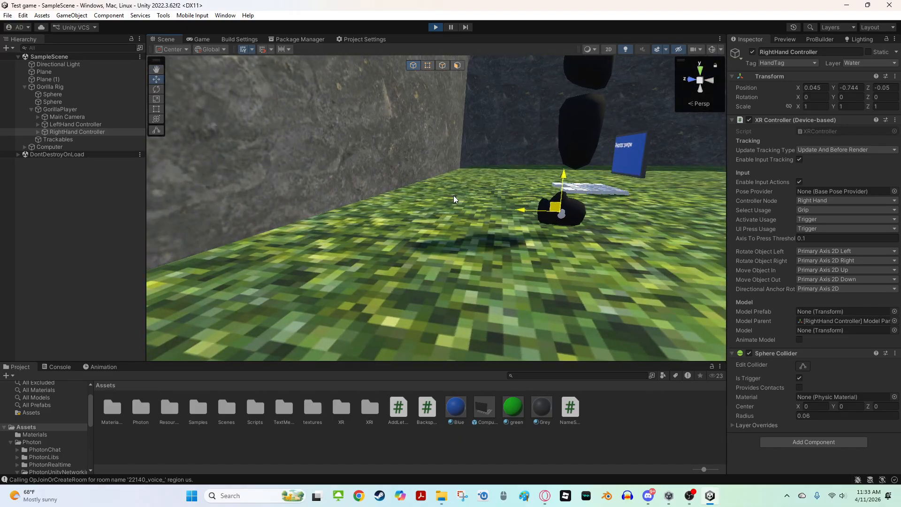
pyautogui.moveTo(453, 195); pyautogui.dragTo(308, 215, button='right')
pyautogui.press('s')
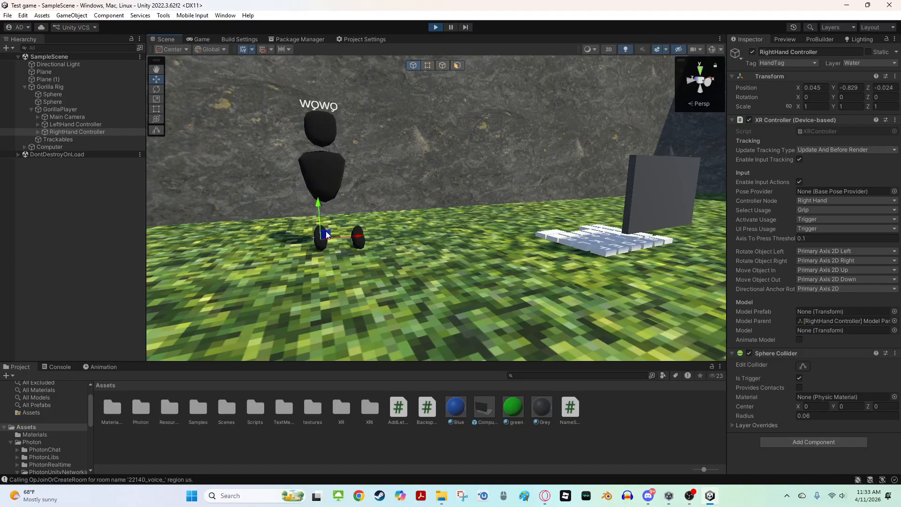
pyautogui.moveTo(324, 235)
pyautogui.mouseDown()
pyautogui.moveTo(318, 251)
pyautogui.moveTo(318, 230)
pyautogui.mouseUp()
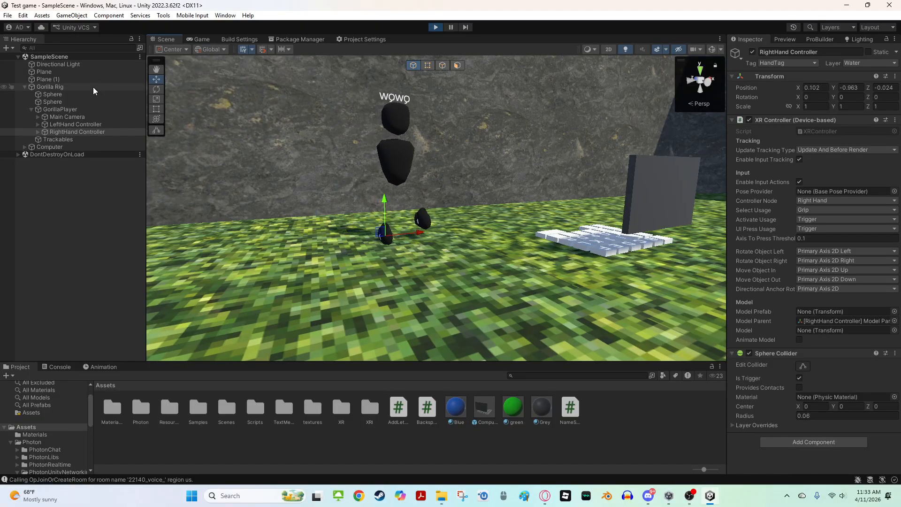
# Select the hand controllers and reposition the RightHand Controller next to the gorilla body
pyautogui.click(75, 125)
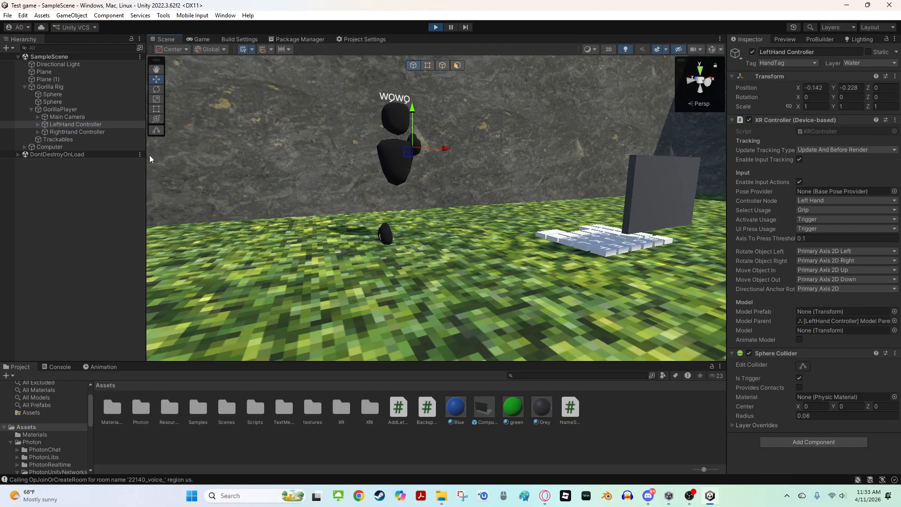
pyautogui.doubleClick(84, 132)
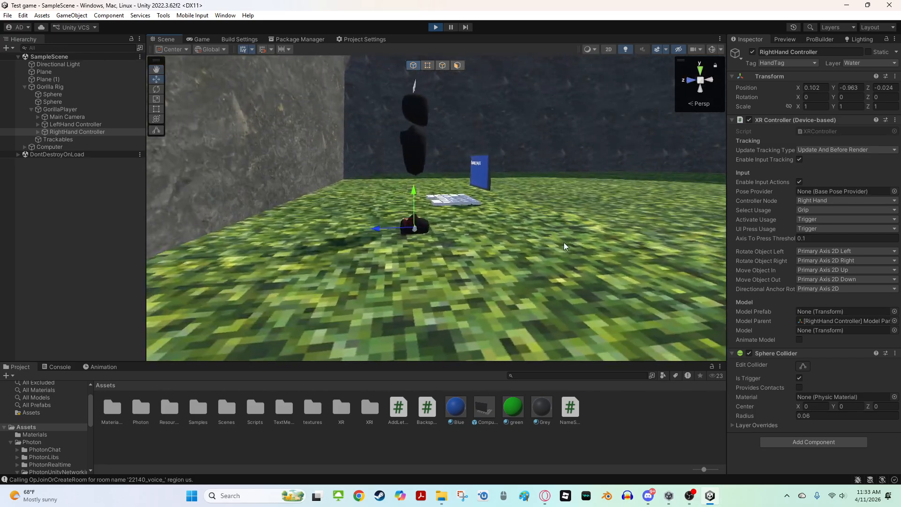
pyautogui.moveTo(408, 223); pyautogui.dragTo(426, 202)
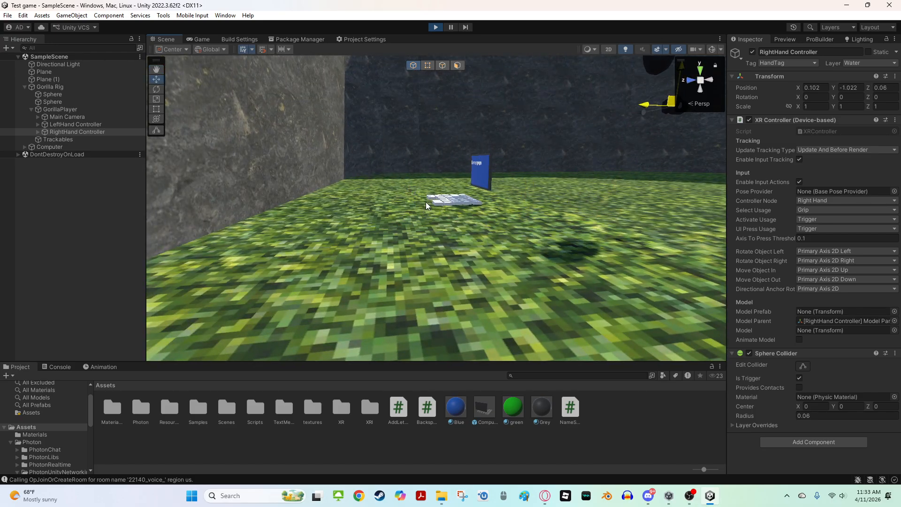
pyautogui.press('d')
pyautogui.moveTo(426, 201); pyautogui.dragTo(420, 186, button='right')
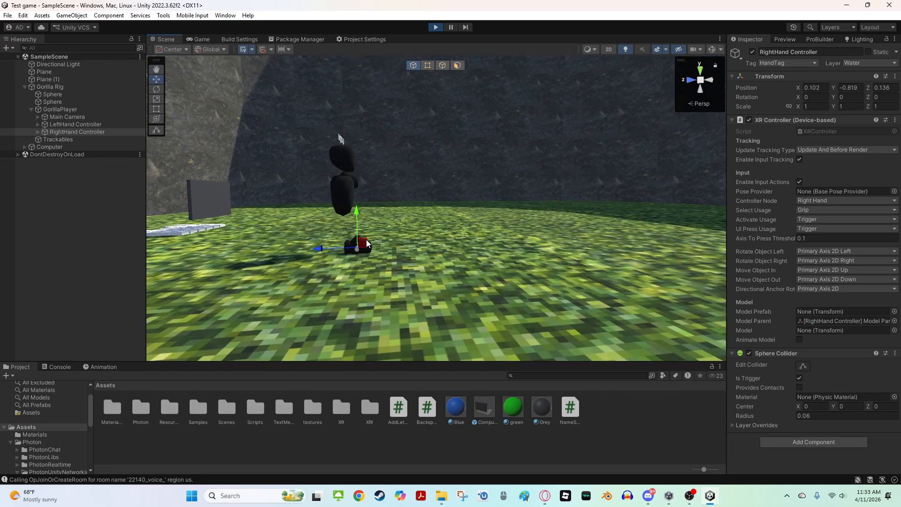
pyautogui.moveTo(366, 240); pyautogui.dragTo(418, 225)
pyautogui.moveTo(425, 165); pyautogui.dragTo(374, 244, button='right')
pyautogui.press('d')
pyautogui.moveTo(292, 212); pyautogui.dragTo(275, 128, button='right')
# Examine the name tag above the gorilla player from several angles
pyautogui.press('w')
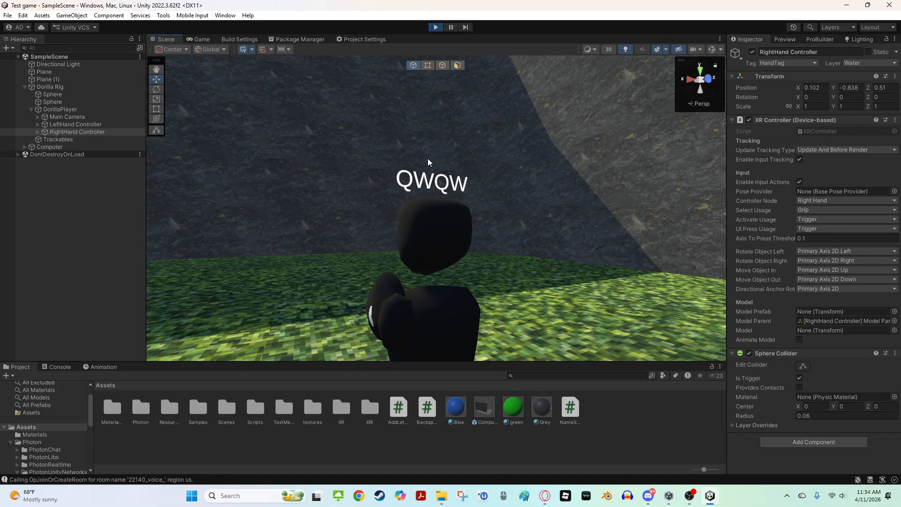
pyautogui.press('a')
pyautogui.moveTo(428, 162); pyautogui.dragTo(352, 164, button='right')
pyautogui.press('d')
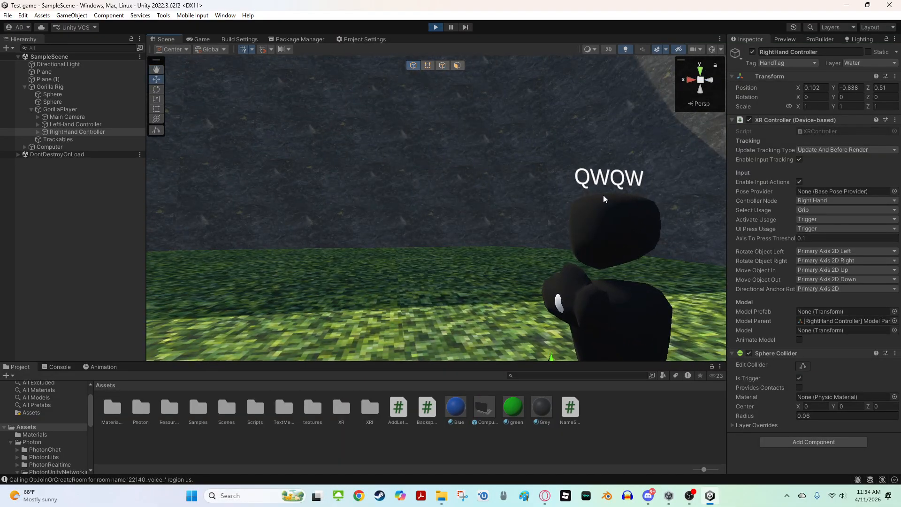
pyautogui.moveTo(577, 195); pyautogui.dragTo(454, 186, button='right')
pyautogui.press('a')
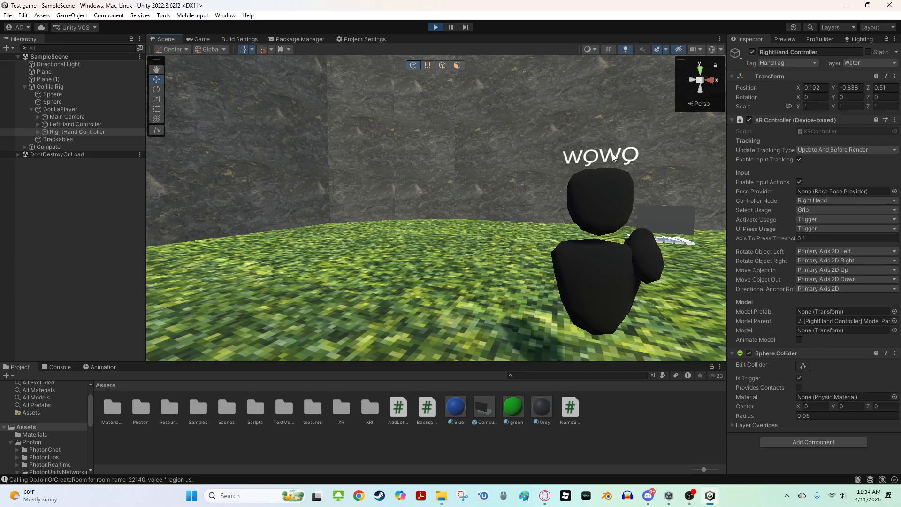
pyautogui.press('s')
pyautogui.moveTo(613, 156); pyautogui.dragTo(556, 198, button='right')
pyautogui.press('d')
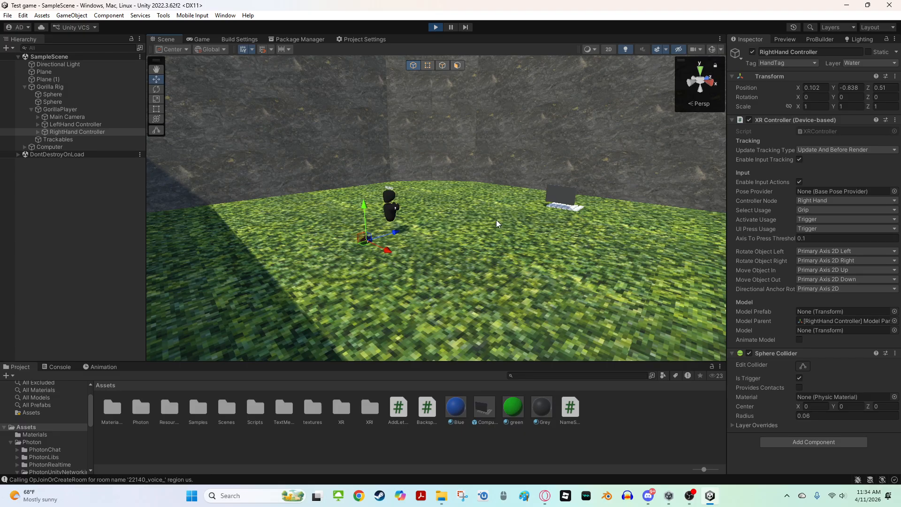
# Exit Play mode, run the game once more from the Scene view, and stop it
pyautogui.click(437, 26)
pyautogui.moveTo(519, 149); pyautogui.dragTo(397, 125, button='right')
pyautogui.press('w')
pyautogui.press('d')
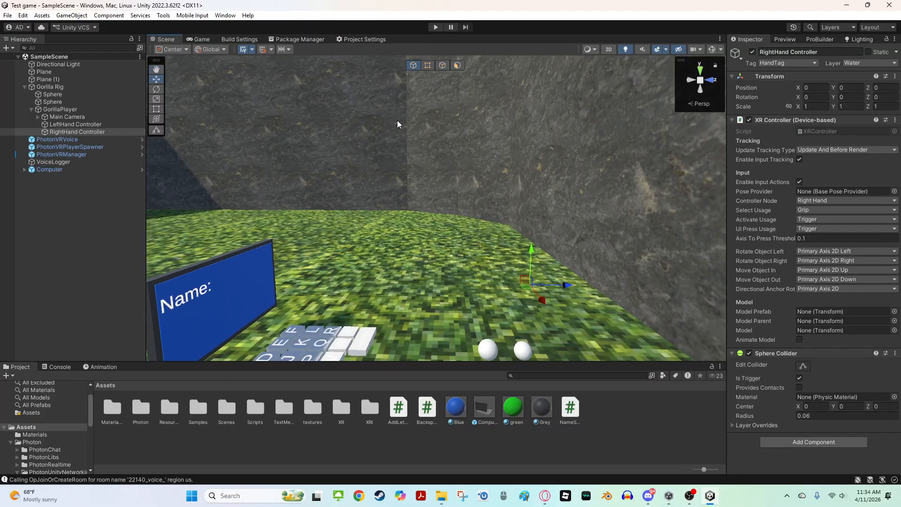
pyautogui.click(439, 29)
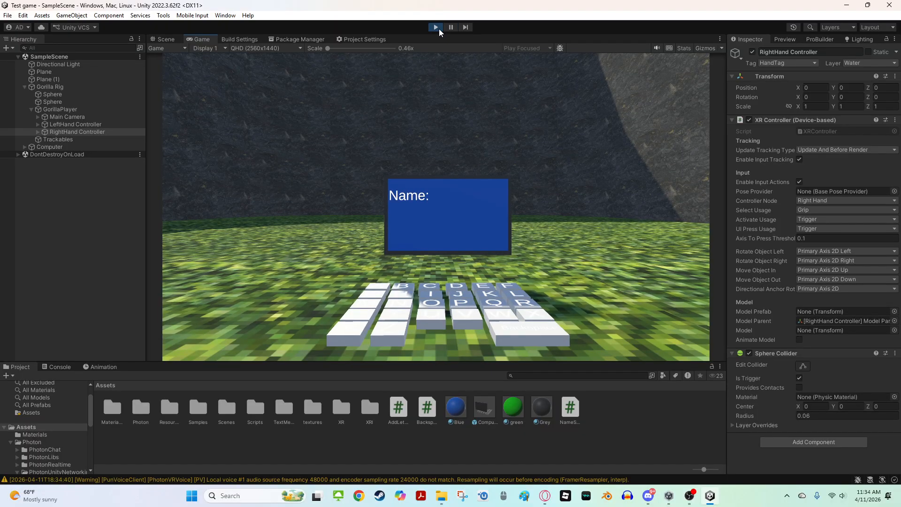
pyautogui.click(163, 39)
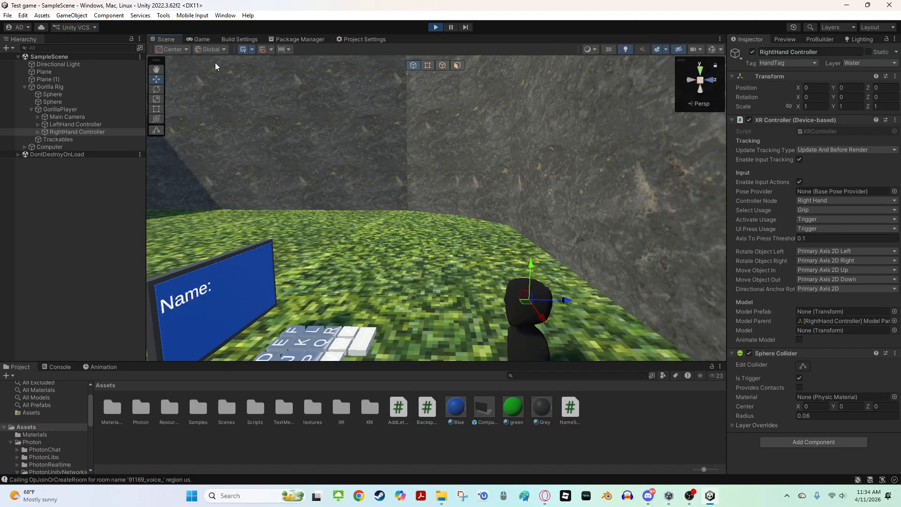
pyautogui.moveTo(215, 63); pyautogui.dragTo(463, 96, button='right')
pyautogui.click(439, 27)
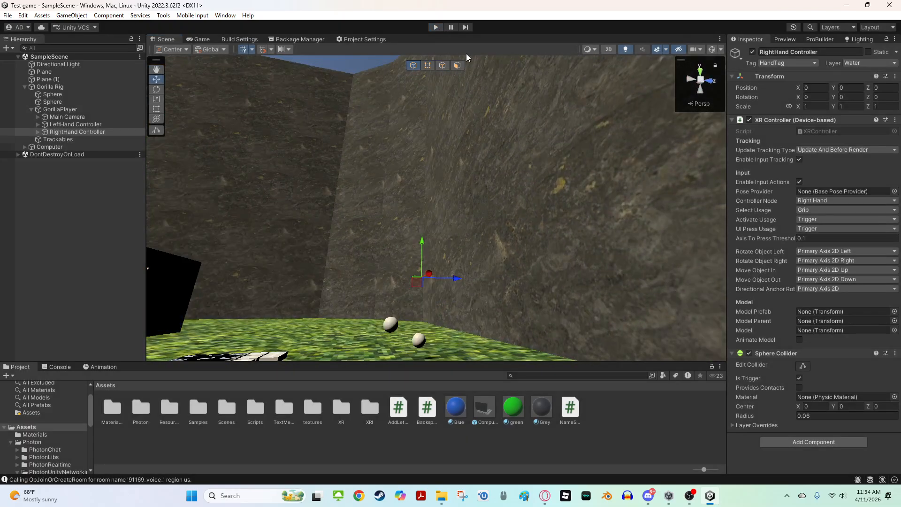
# Unpack the Computer prefab completely in the Hierarchy
pyautogui.moveTo(464, 61); pyautogui.dragTo(407, 105, button='right')
pyautogui.click(667, 261)
pyautogui.moveTo(667, 262); pyautogui.dragTo(553, 280, button='right')
pyautogui.press('w')
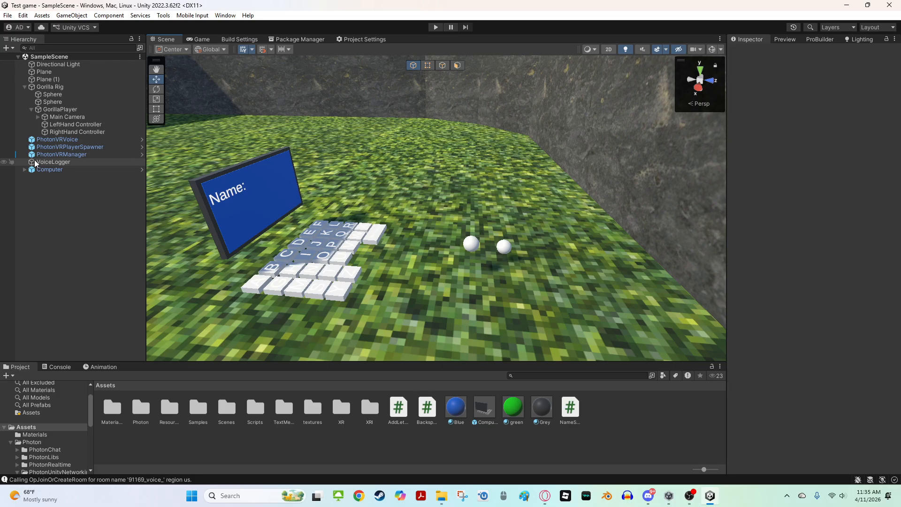
pyautogui.keyDown('alt'); pyautogui.moveTo(539, 88); pyautogui.dragTo(593, 181); pyautogui.keyUp('alt')
pyautogui.press('w')
pyautogui.moveTo(594, 181); pyautogui.dragTo(429, 96, button='right')
pyautogui.press('s')
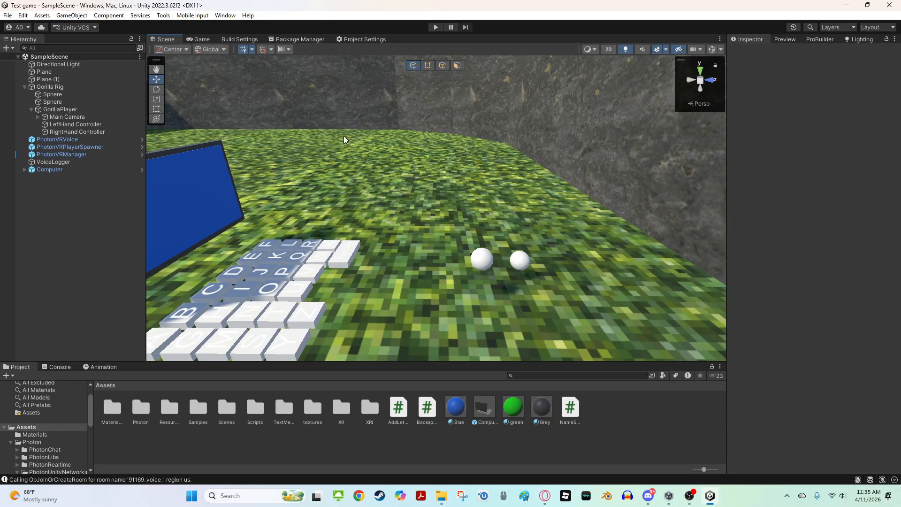
pyautogui.moveTo(343, 136); pyautogui.dragTo(287, 155, button='right')
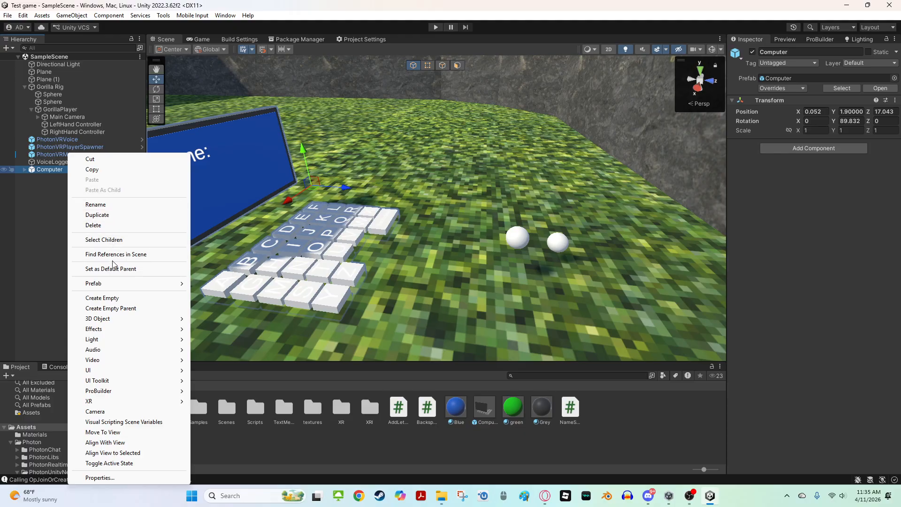
pyautogui.moveTo(117, 284)
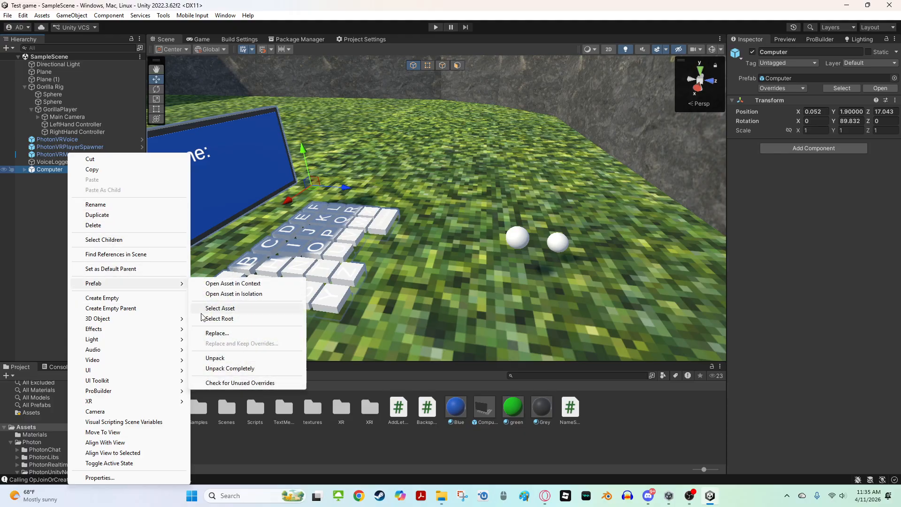
pyautogui.click(228, 369)
# Orbit around the scene to inspect the Computer keyboard and screen
pyautogui.moveTo(329, 239); pyautogui.dragTo(424, 221, button='right')
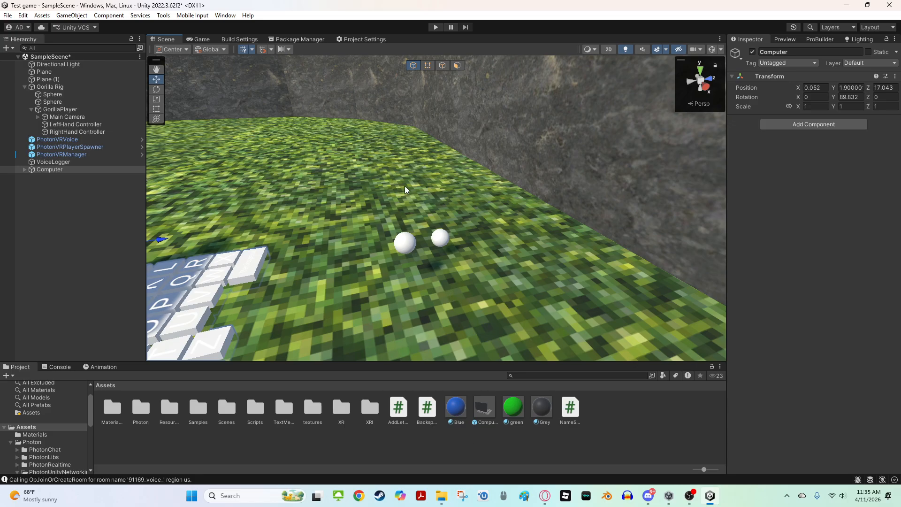
pyautogui.moveTo(378, 249); pyautogui.dragTo(389, 194, button='right')
pyautogui.scroll(-5, 410, 150)
pyautogui.scroll(5, 393, 162)
pyautogui.press('w')
pyautogui.press('s')
pyautogui.click(369, 232)
pyautogui.press('w')
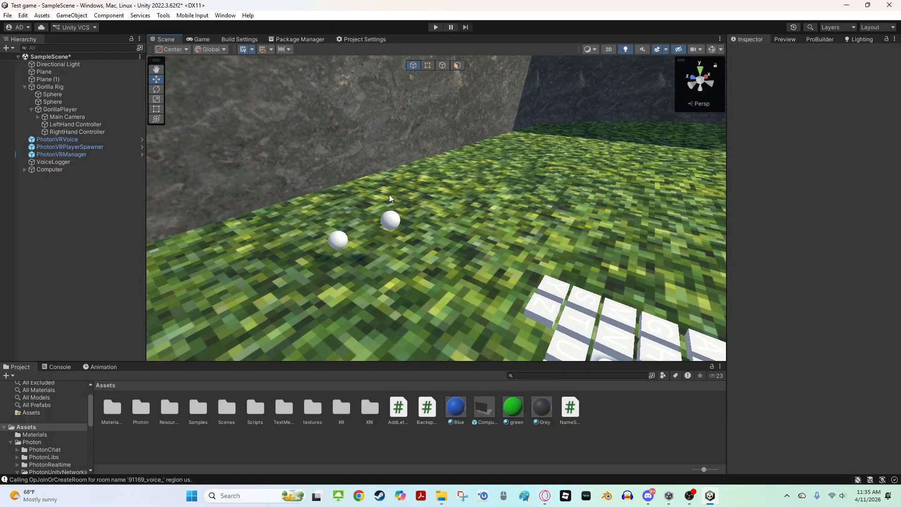
pyautogui.press('s')
pyautogui.moveTo(446, 194); pyautogui.dragTo(451, 227, button='right')
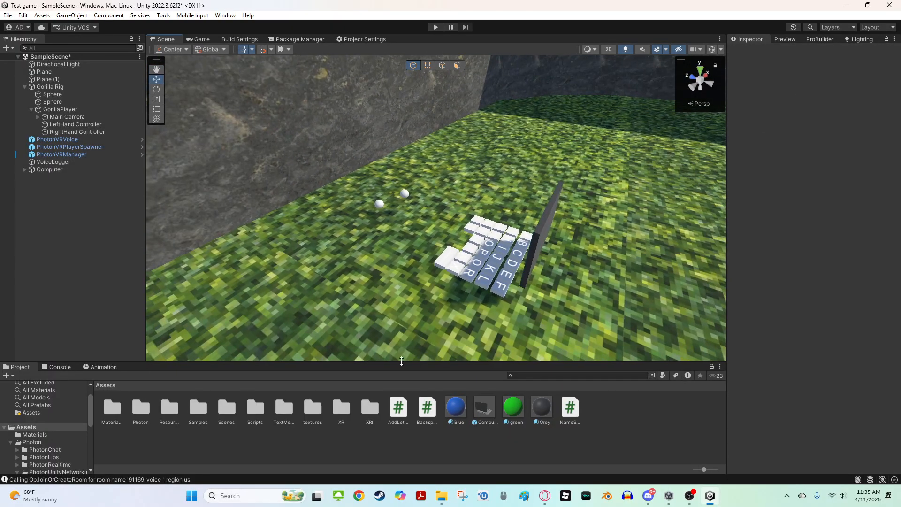
pyautogui.moveTo(442, 493)
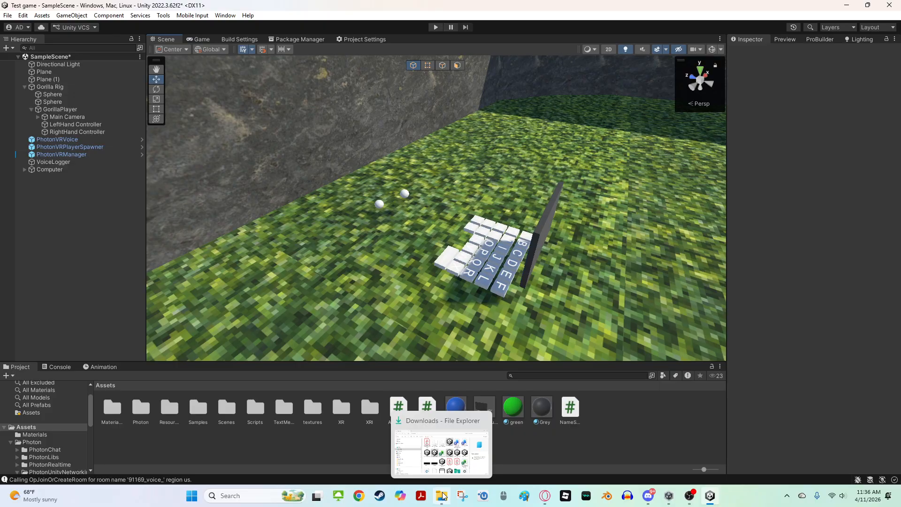
pyautogui.moveTo(326, 318); pyautogui.dragTo(315, 361, button='right')
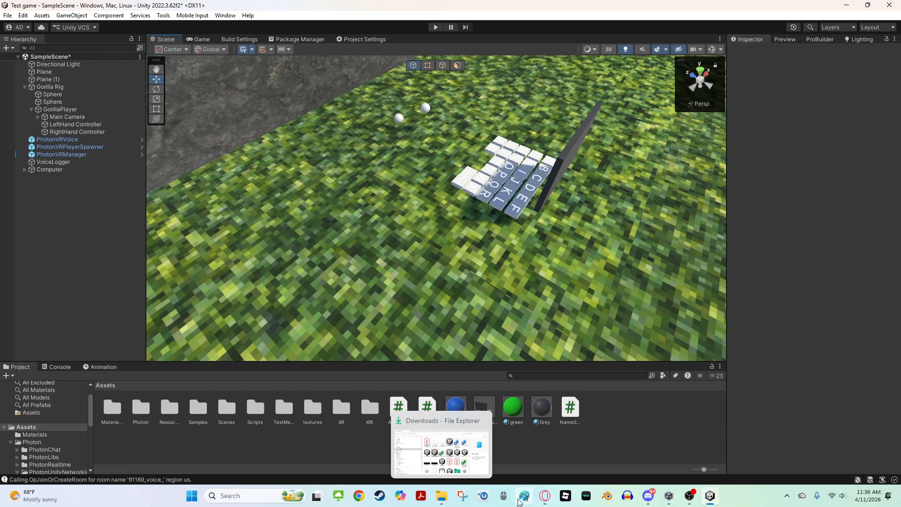
pyautogui.click(442, 496)
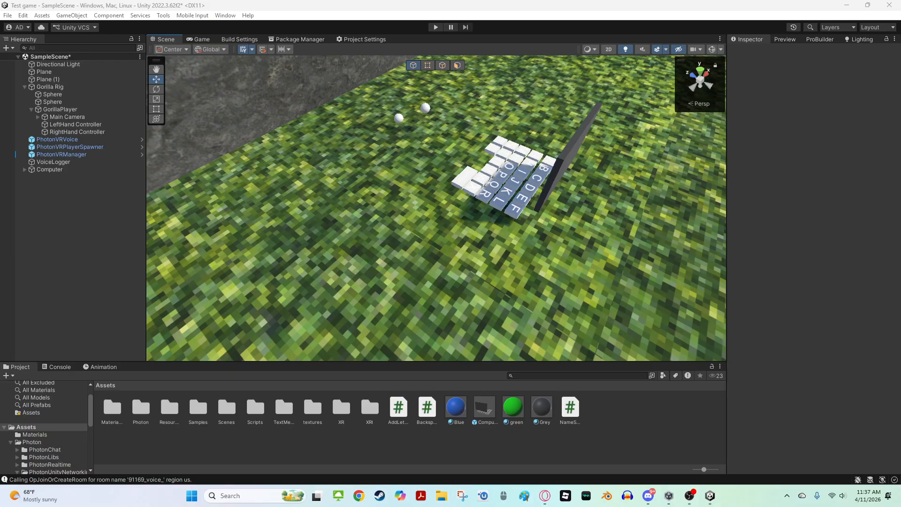
# Inspect the Computer keyboard and name screen from a closer angle in the scene
pyautogui.keyDown('alt'); pyautogui.moveTo(368, 221); pyautogui.dragTo(389, 207); pyautogui.keyUp('alt')
pyautogui.press('s')
pyautogui.moveTo(389, 207); pyautogui.dragTo(420, 218, button='right')
pyautogui.press('w')
pyautogui.press('s')
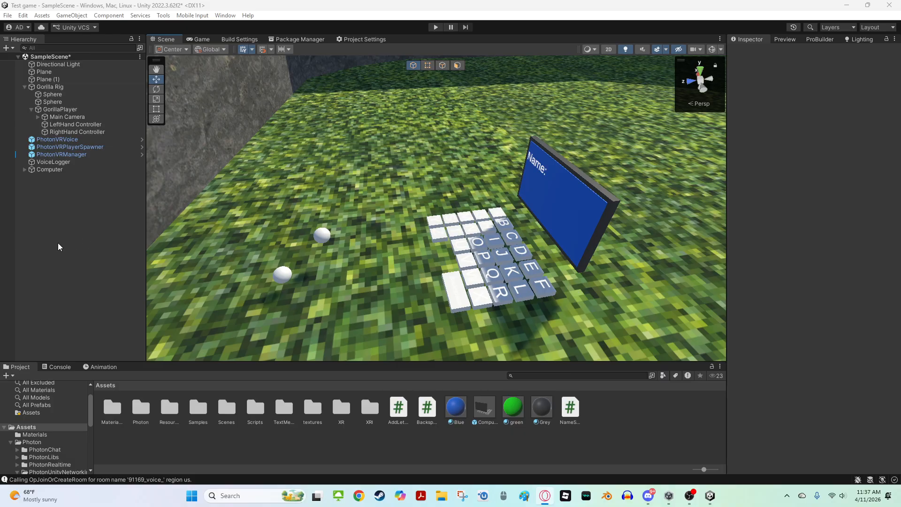
pyautogui.moveTo(203, 282); pyautogui.dragTo(190, 365, button='right')
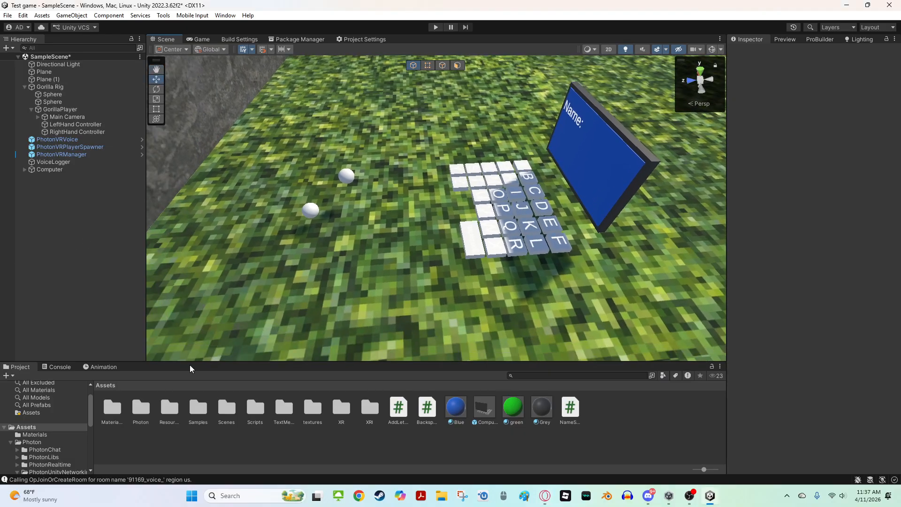
# Create a new C# script in the Assets folder named FastIKFabric
pyautogui.rightClick(284, 468)
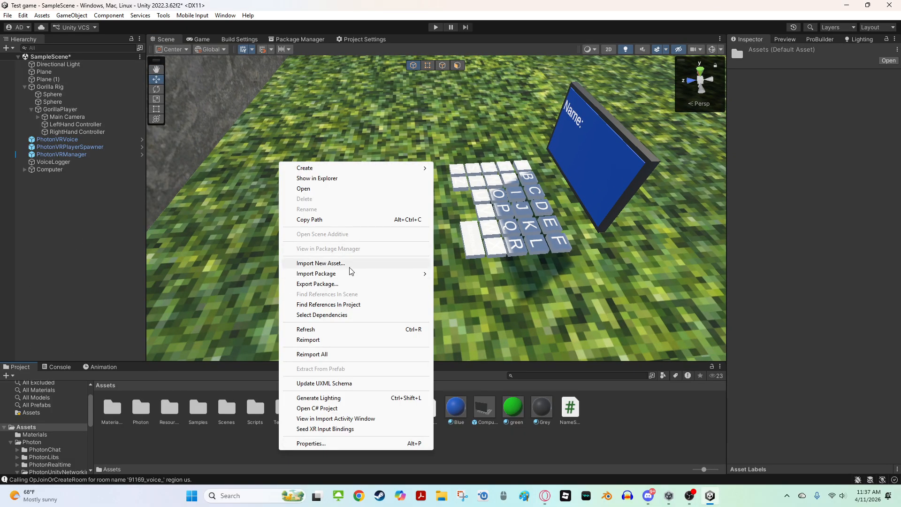
pyautogui.moveTo(346, 274)
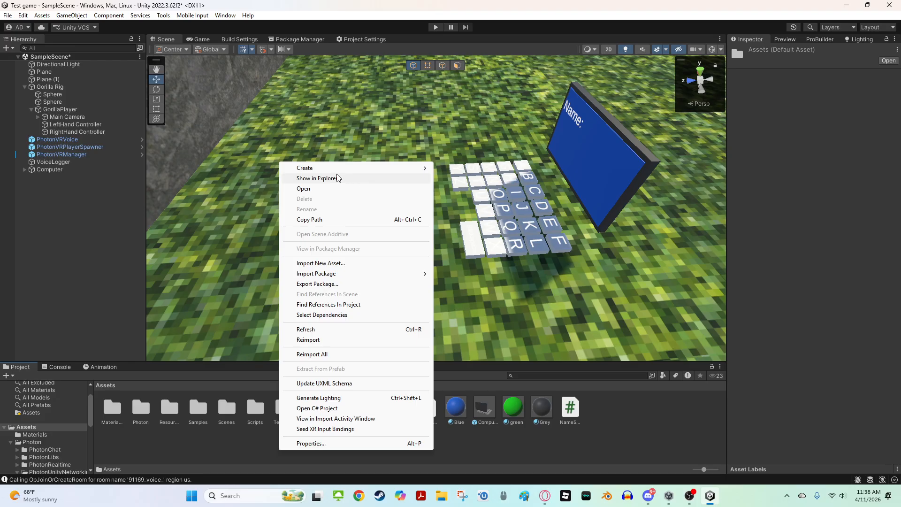
pyautogui.moveTo(328, 167)
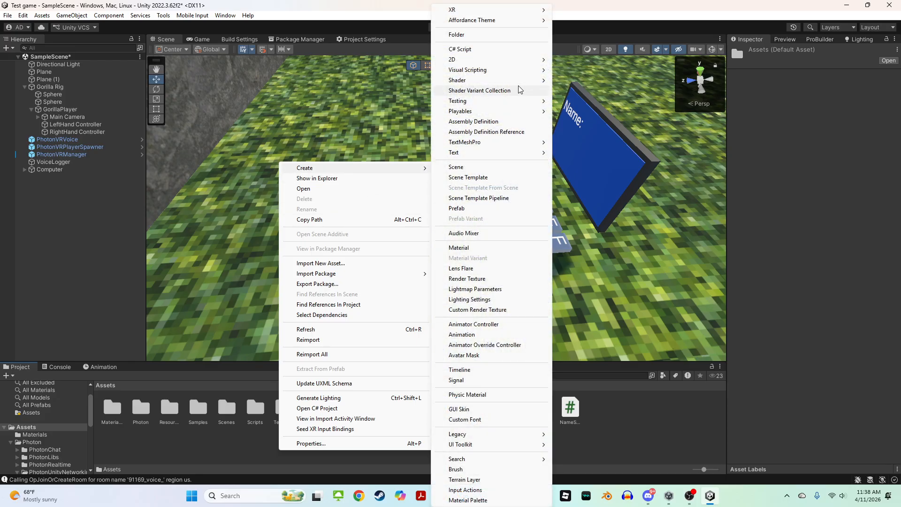
pyautogui.click(464, 49)
pyautogui.press('BackSpace')
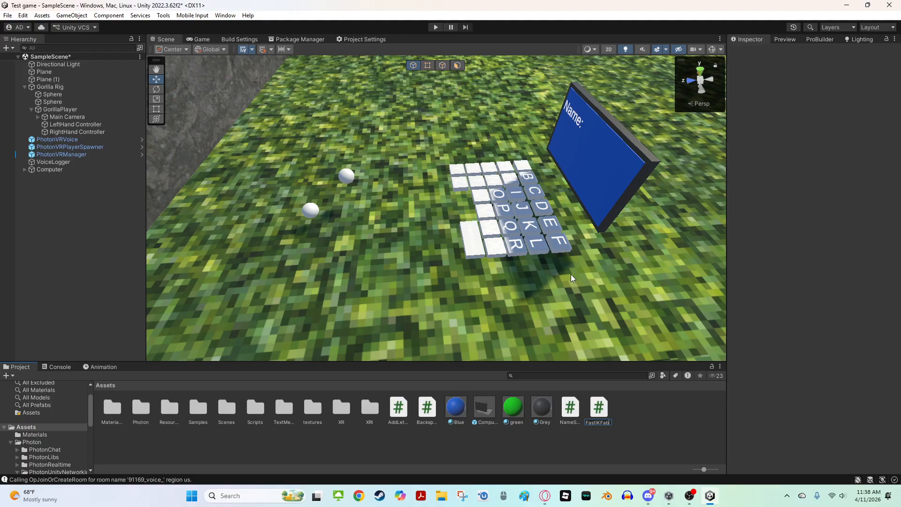
pyautogui.write('ric')
pyautogui.press('Return')
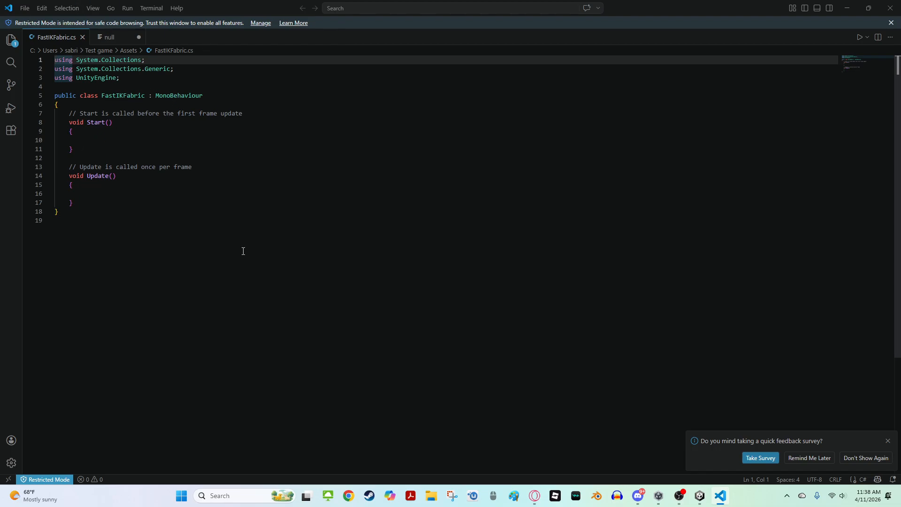
# Replace the FastIKFabric script's template with pasted Fast IK Fabric solver code, save the file, and close the editor
pyautogui.hotkey('ctrl', 'a')
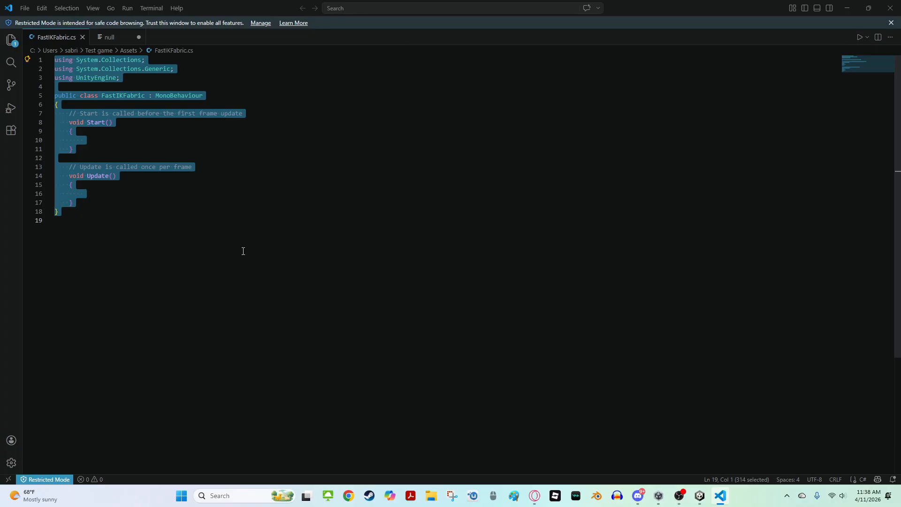
pyautogui.press('BackSpace')
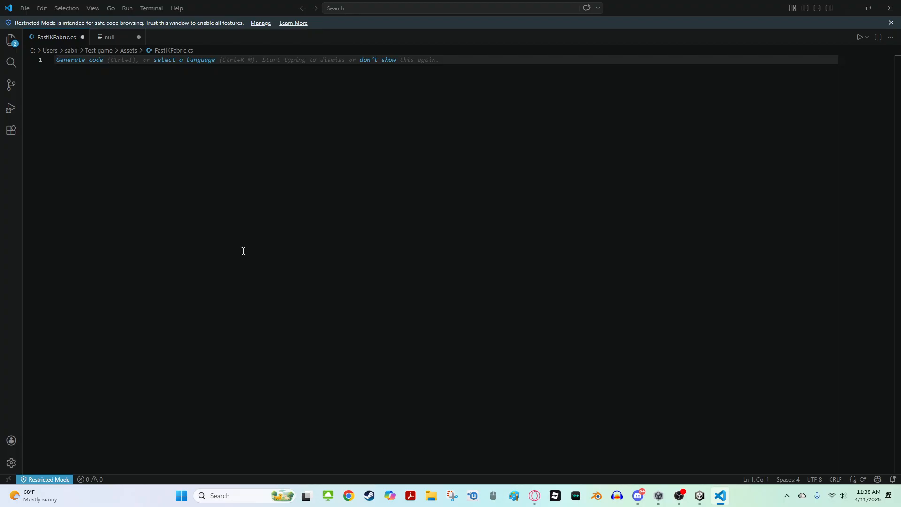
pyautogui.hotkey('ctrl', 'z')
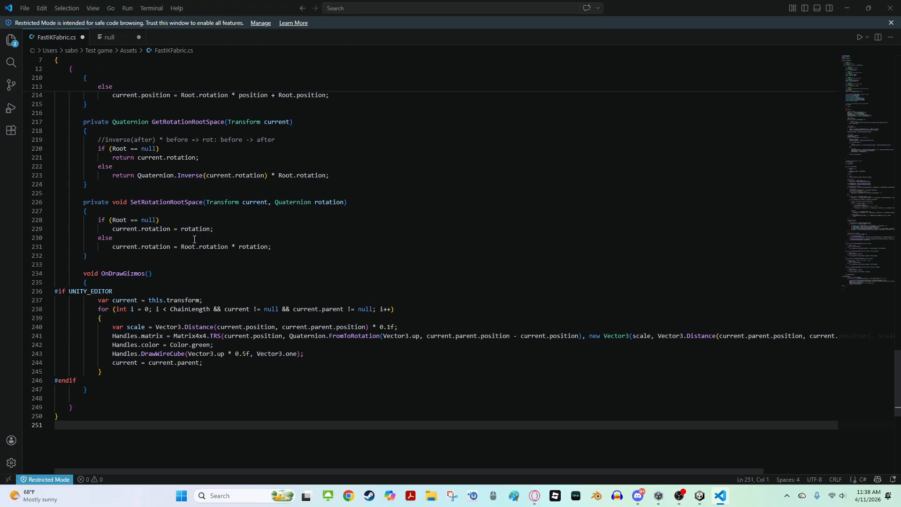
pyautogui.click(24, 7)
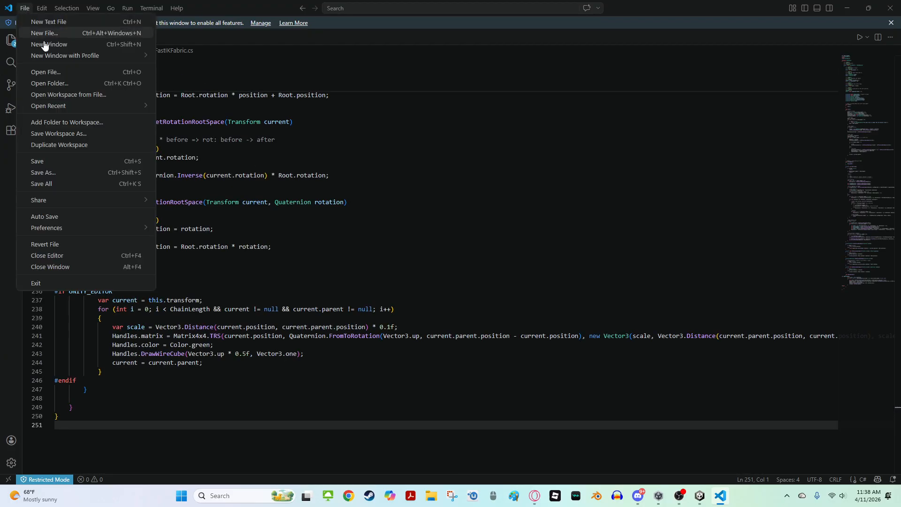
pyautogui.click(35, 162)
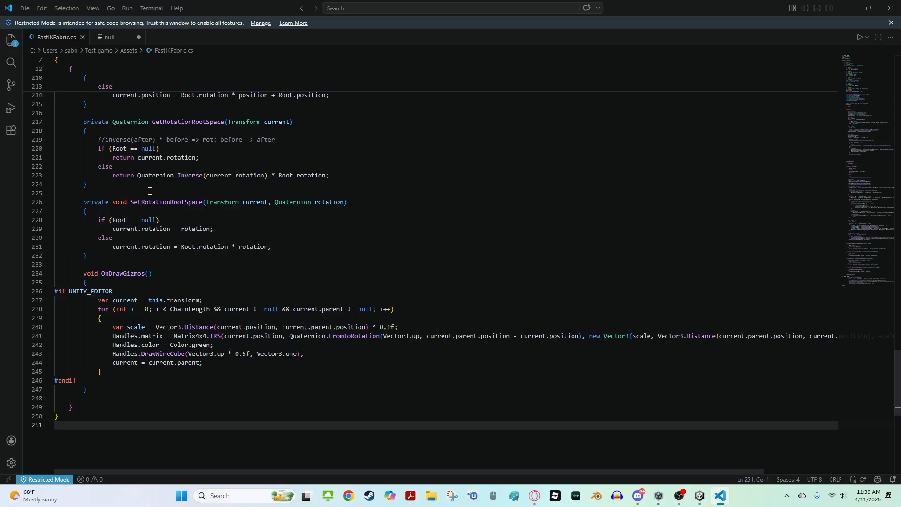
pyautogui.click(890, 8)
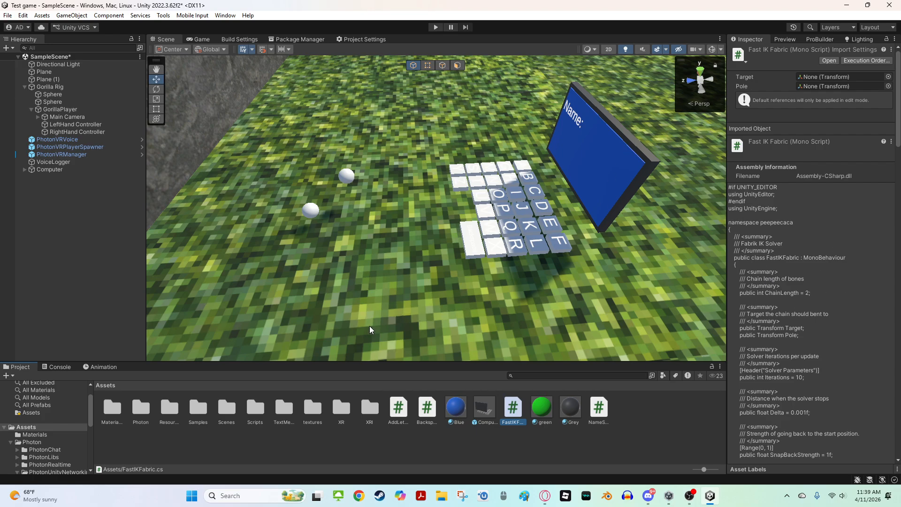
# Open the Player prefab from the Resources/PhotonVR folder for editing
pyautogui.press('s')
pyautogui.moveTo(370, 326); pyautogui.dragTo(441, 316, button='right')
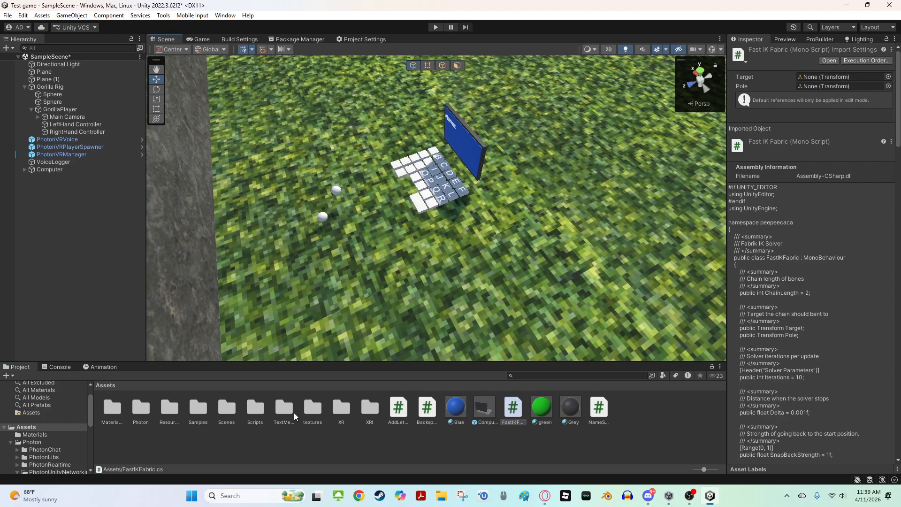
pyautogui.doubleClick(160, 410)
pyautogui.doubleClick(145, 408)
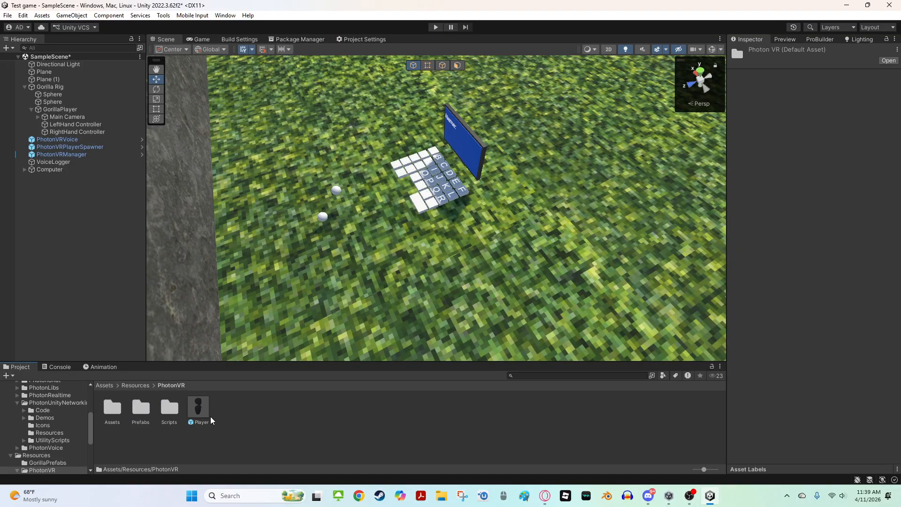
pyautogui.doubleClick(199, 423)
# Inspect the PlayerName text object above the Player prefab's head
pyautogui.press('d')
pyautogui.moveTo(469, 295); pyautogui.dragTo(526, 192, button='right')
pyautogui.click(611, 232)
pyautogui.press('d')
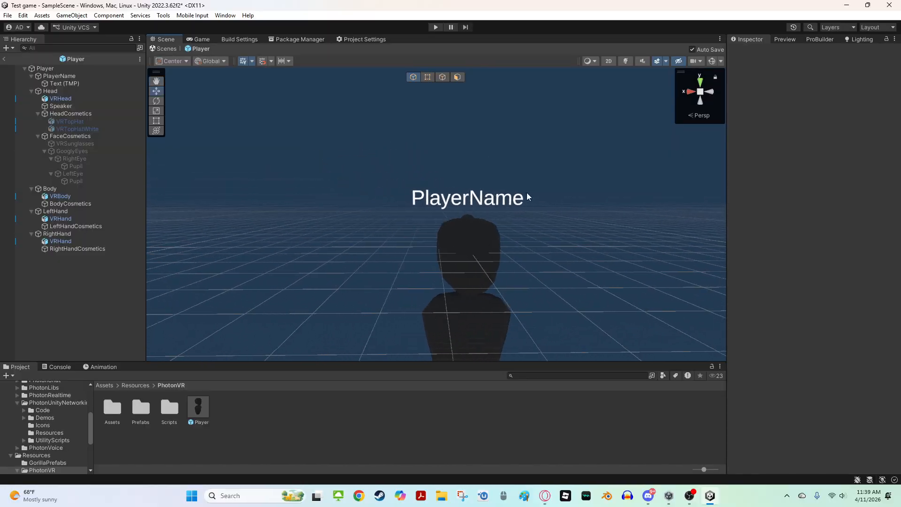
pyautogui.click(489, 196)
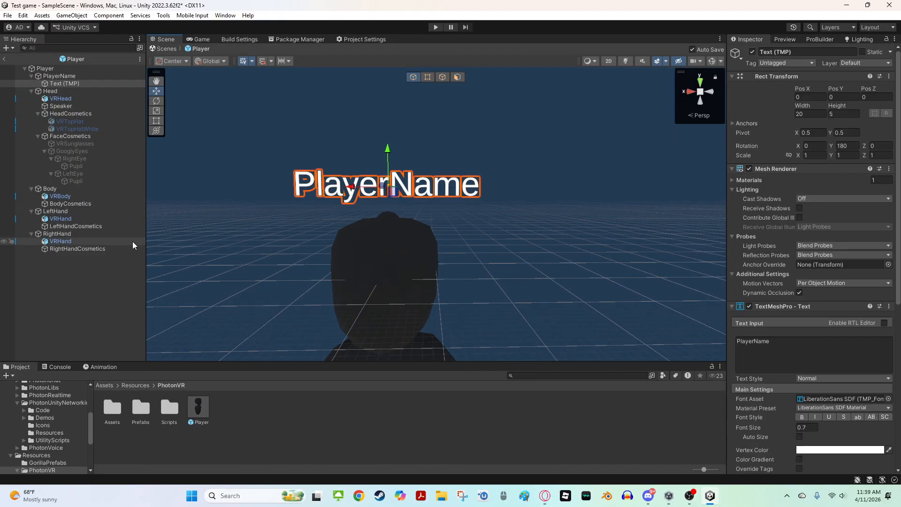
pyautogui.press('s')
pyautogui.moveTo(292, 229); pyautogui.dragTo(288, 252, button='right')
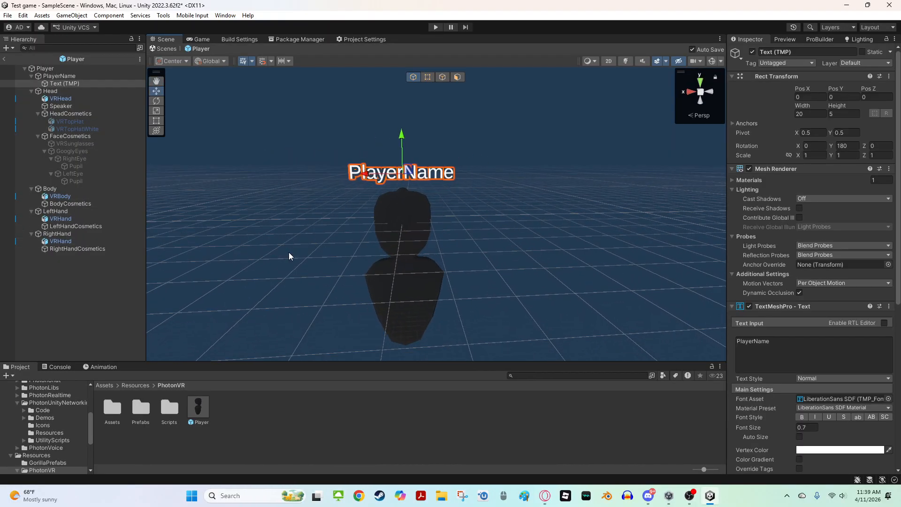
pyautogui.click(289, 252)
# Delete the top hats, sunglasses and googly eyes from the Player prefab's HeadCosmetics and FaceCosmetics
pyautogui.click(89, 128)
pyautogui.keyDown('ctrl'); pyautogui.click(83, 121); pyautogui.keyUp('ctrl')
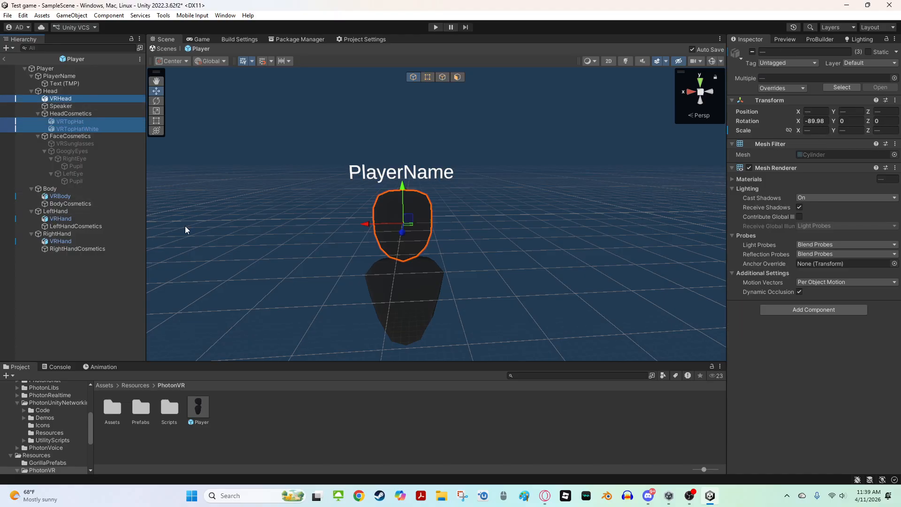
pyautogui.click(320, 199)
pyautogui.click(89, 122)
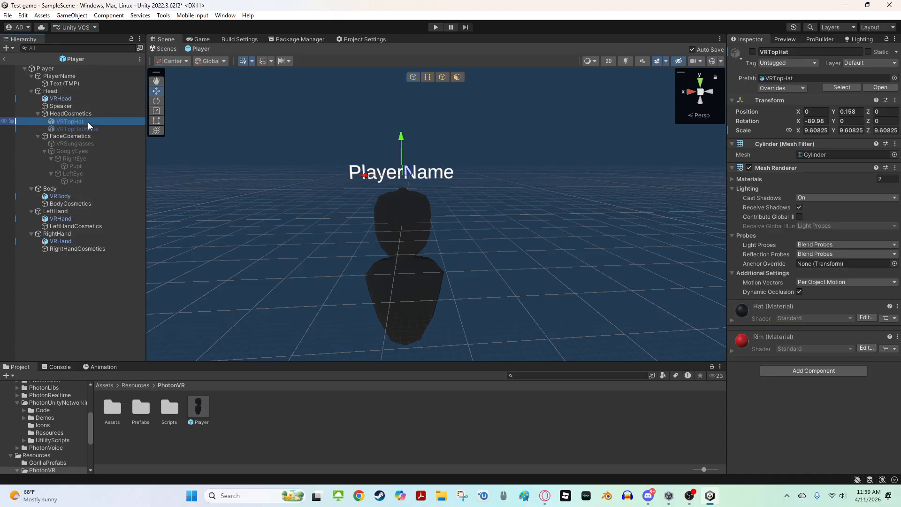
pyautogui.keyDown('ctrl'); pyautogui.click(80, 129); pyautogui.keyUp('ctrl')
pyautogui.keyDown('ctrl'); pyautogui.click(70, 152); pyautogui.keyUp('ctrl')
pyautogui.keyDown('ctrl'); pyautogui.click(67, 160); pyautogui.keyUp('ctrl')
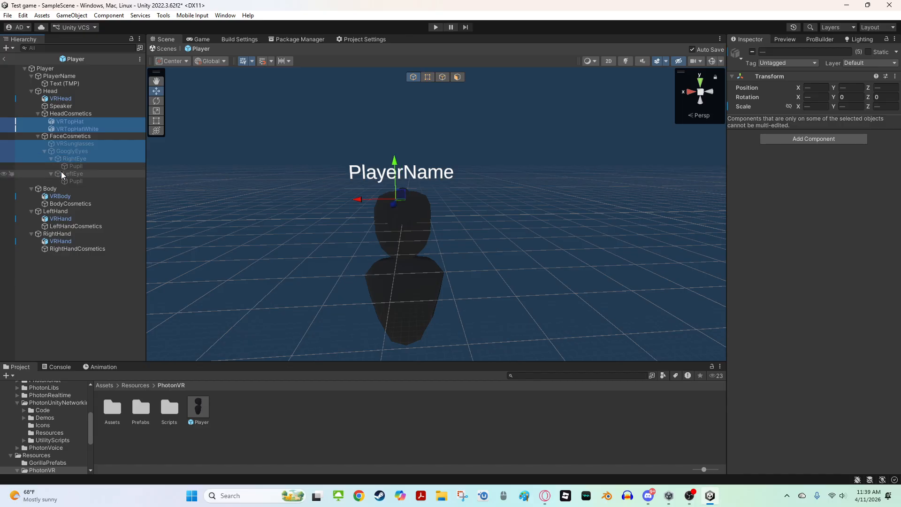
pyautogui.keyDown('ctrl'); pyautogui.click(61, 172); pyautogui.keyUp('ctrl')
pyautogui.keyDown('ctrl'); pyautogui.click(67, 169); pyautogui.keyUp('ctrl')
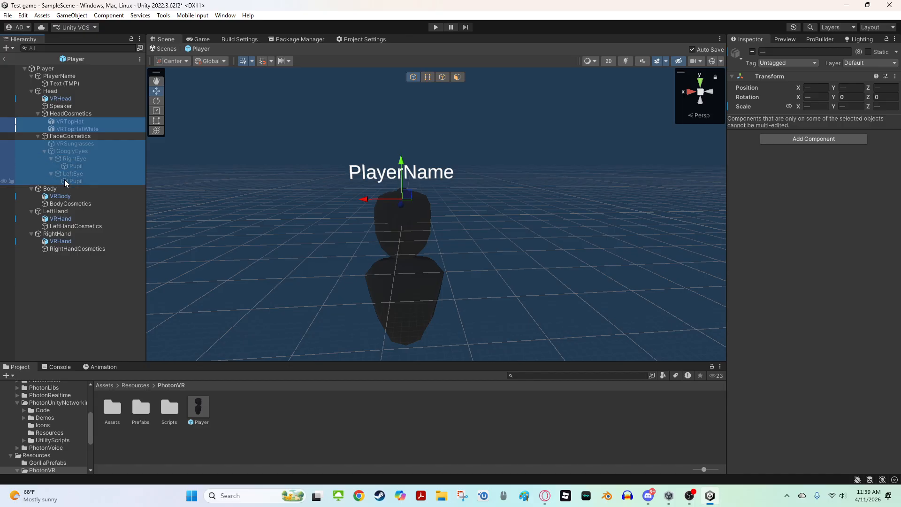
pyautogui.press('Delete')
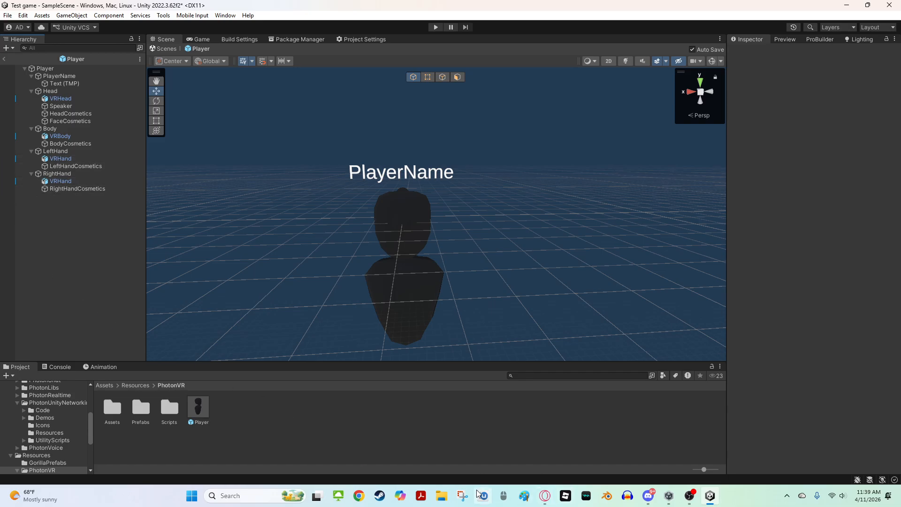
pyautogui.moveTo(445, 203); pyautogui.dragTo(369, 278, button='right')
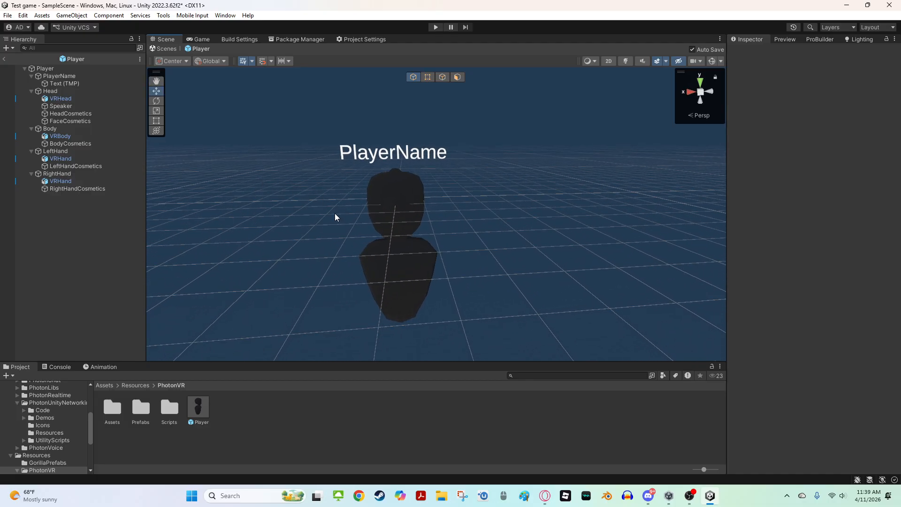
pyautogui.moveTo(369, 226); pyautogui.dragTo(381, 199, button='right')
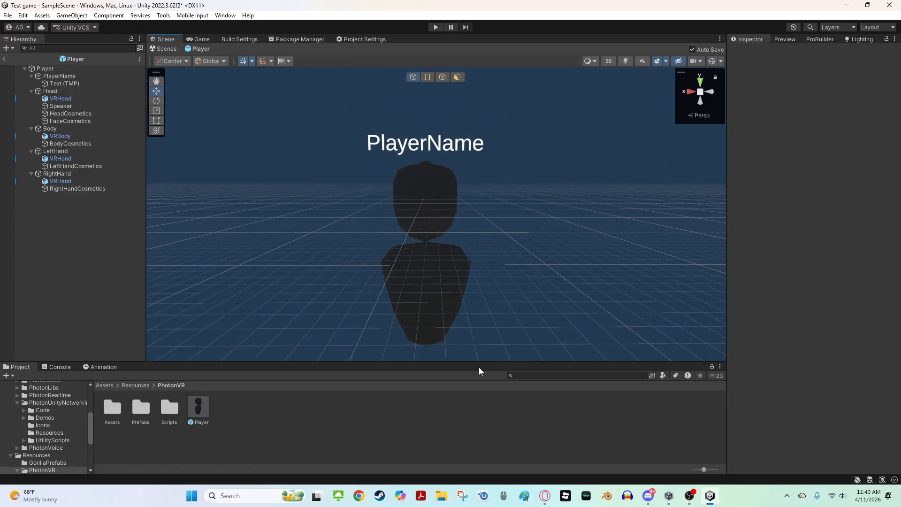
pyautogui.moveTo(408, 263); pyautogui.dragTo(413, 286, button='right')
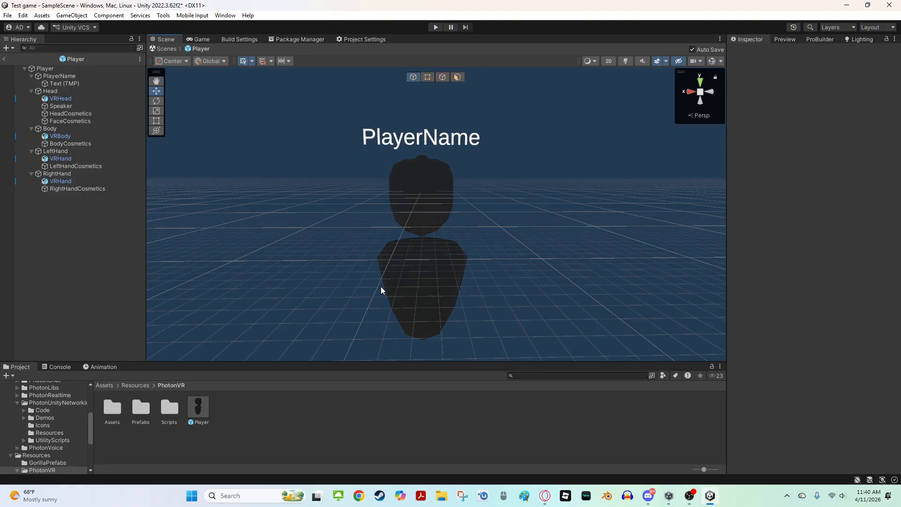
pyautogui.moveTo(378, 291); pyautogui.dragTo(378, 296, button='right')
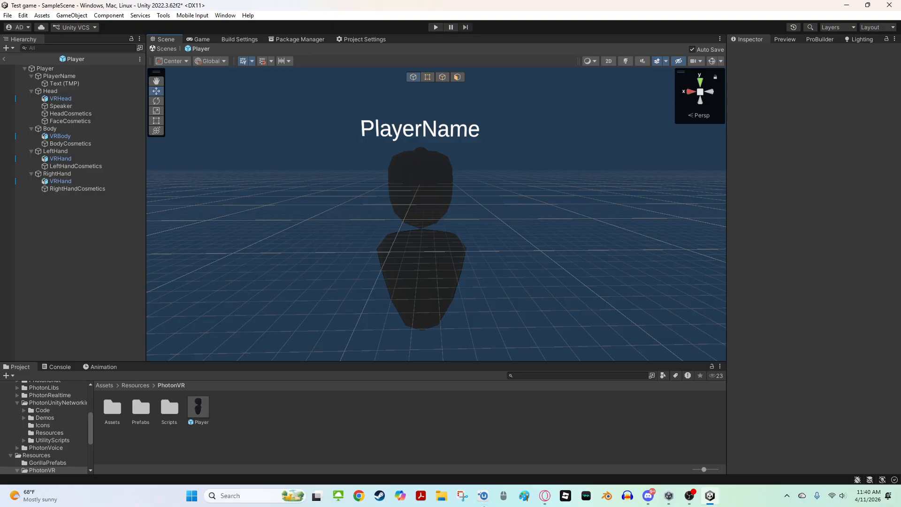
# Import the Deadly chimps pm model file from File Explorer into the Assets folder
pyautogui.click(443, 498)
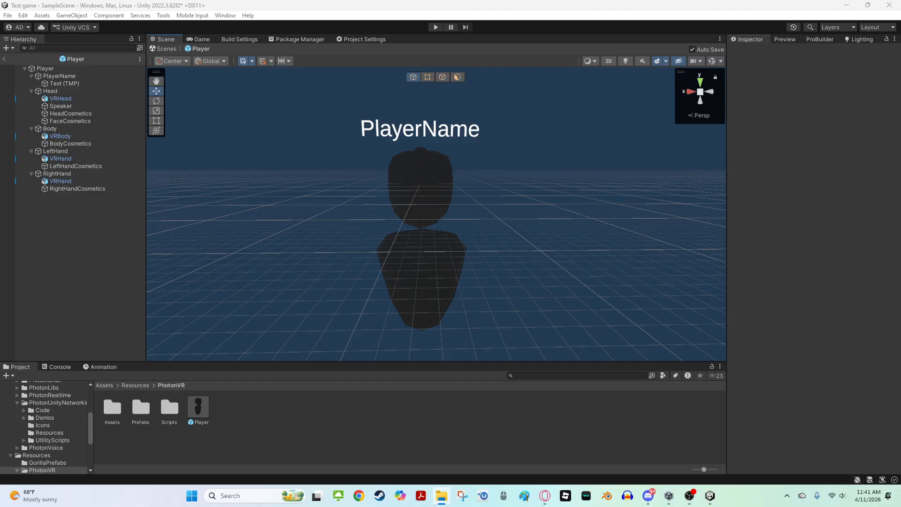
pyautogui.scroll(3, 64, 422)
pyautogui.click(41, 412)
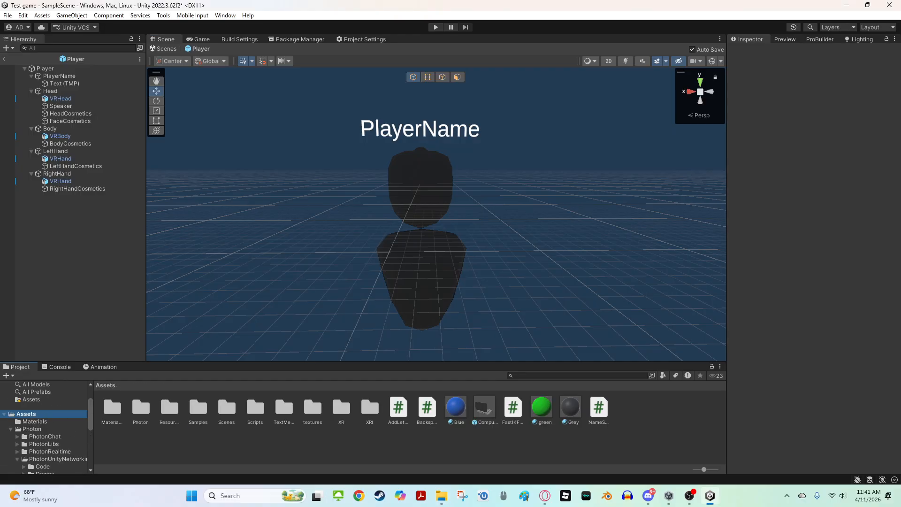
pyautogui.moveTo(0, 363); pyautogui.dragTo(270, 392)
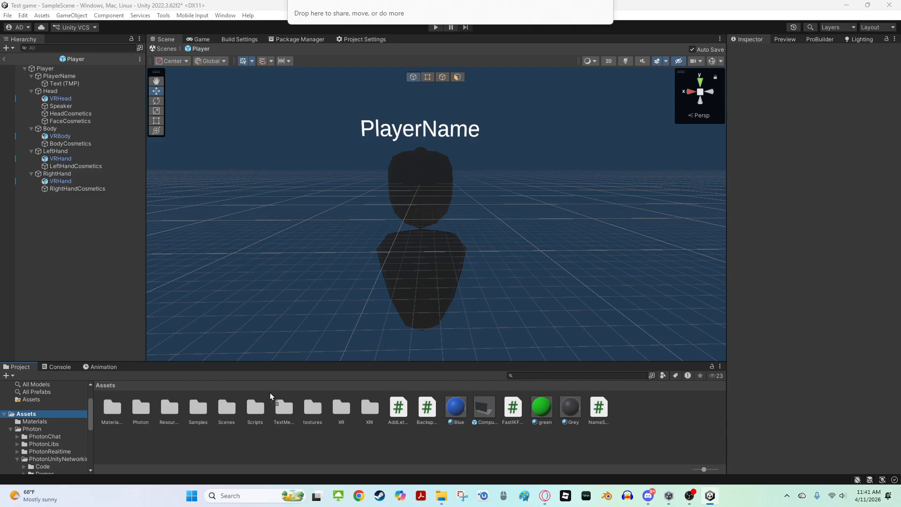
pyautogui.moveTo(262, 448); pyautogui.dragTo(267, 444)
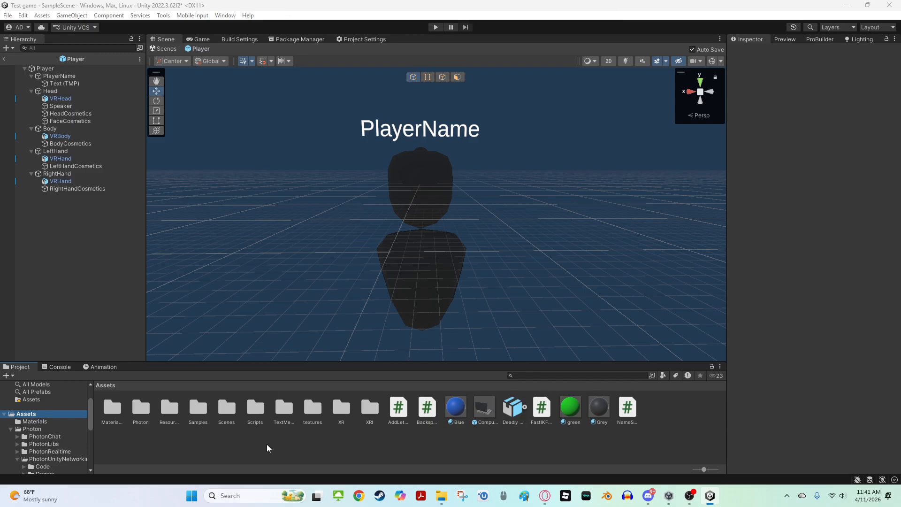
# Select the imported Deadly chimps pm model and review its import settings
pyautogui.click(514, 422)
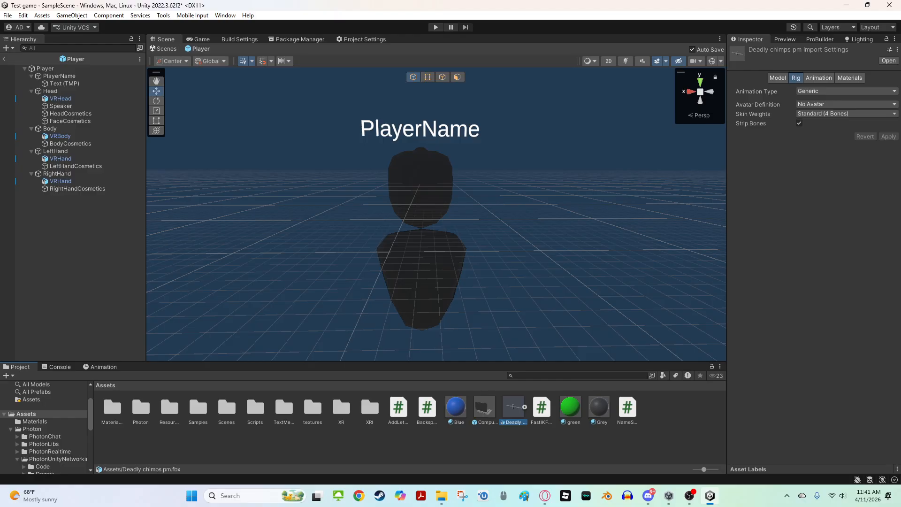
pyautogui.moveTo(536, 353); pyautogui.dragTo(515, 390, button='right')
pyautogui.moveTo(513, 302); pyautogui.dragTo(510, 344, button='right')
pyautogui.scroll(-5, 511, 344)
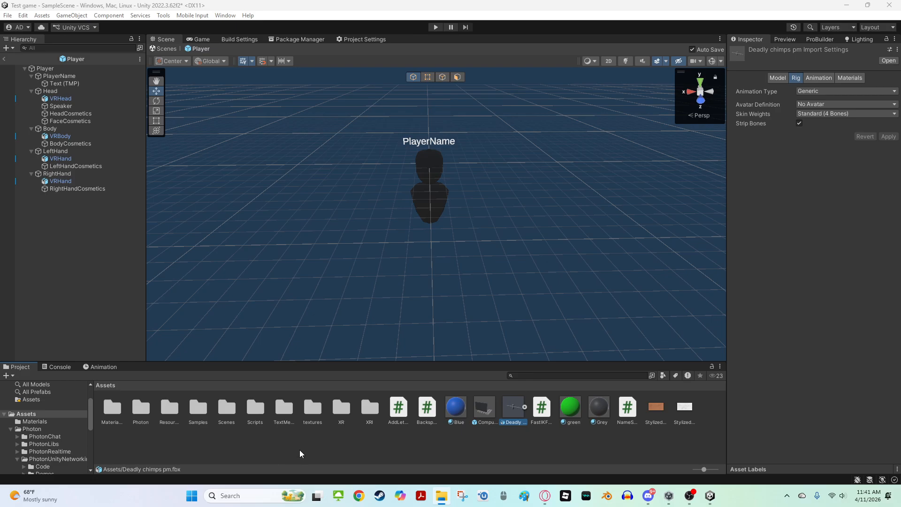
pyautogui.rightClick(510, 406)
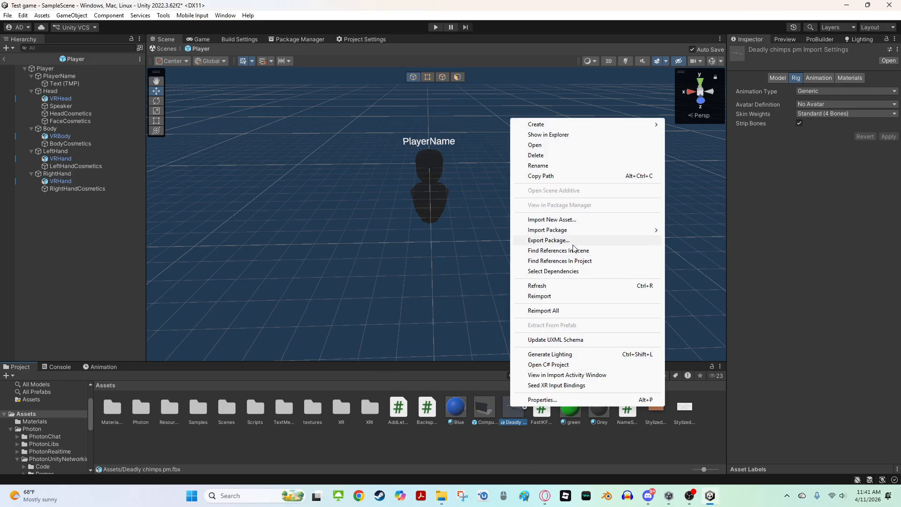
pyautogui.click(309, 198)
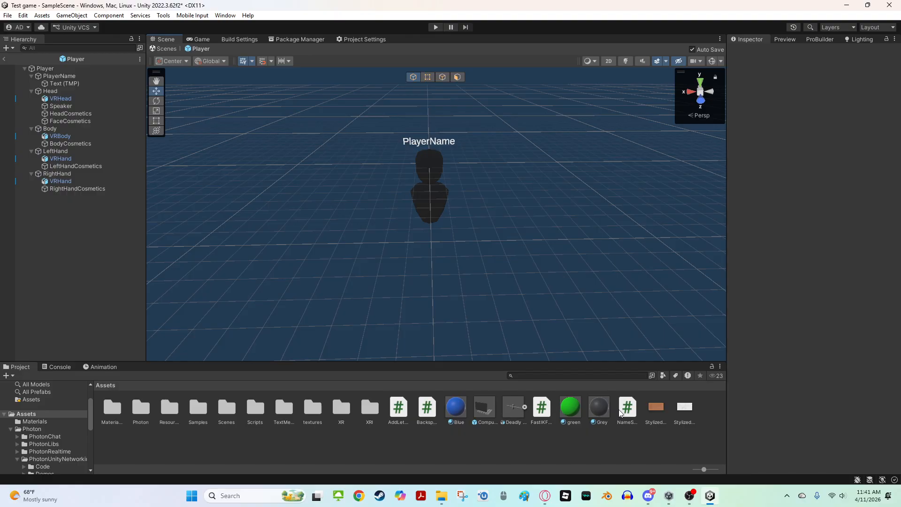
# Add the Deadly chimps pm model into the open Player prefab
pyautogui.moveTo(502, 411); pyautogui.dragTo(427, 141)
pyautogui.moveTo(426, 140); pyautogui.dragTo(193, 163, button='right')
pyautogui.press('a')
pyautogui.press('d')
pyautogui.press('s')
pyautogui.press('w')
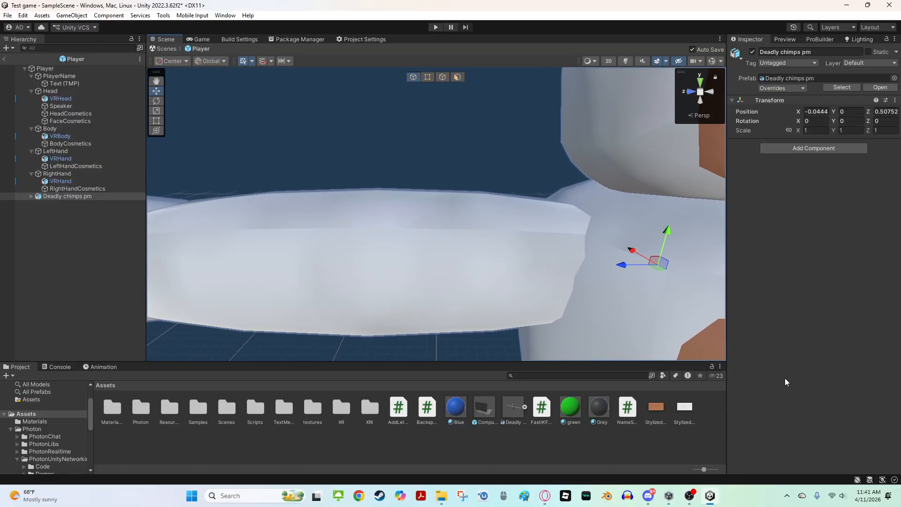
# Set the filter mode of both Stylized textures to Point (no filter) to give the model a pixelated look
pyautogui.click(657, 407)
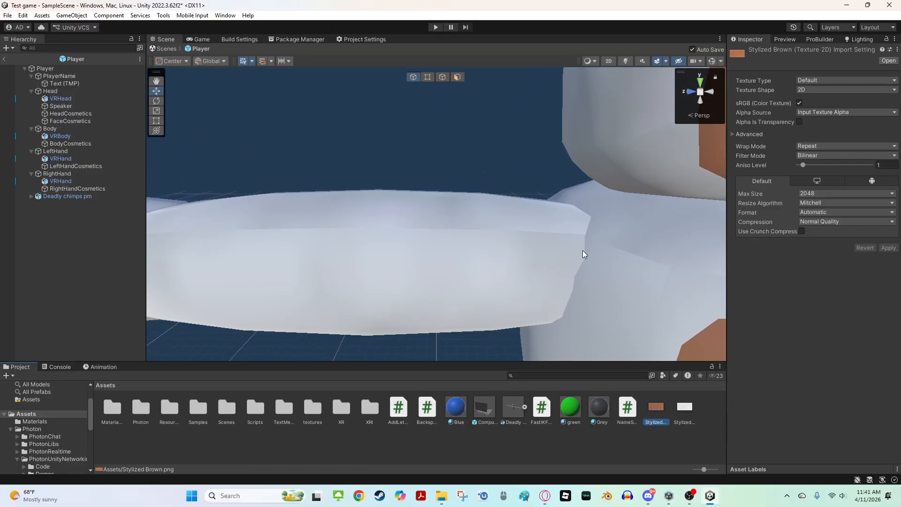
pyautogui.moveTo(582, 250); pyautogui.dragTo(497, 234, button='right')
pyautogui.press('s')
pyautogui.press('w')
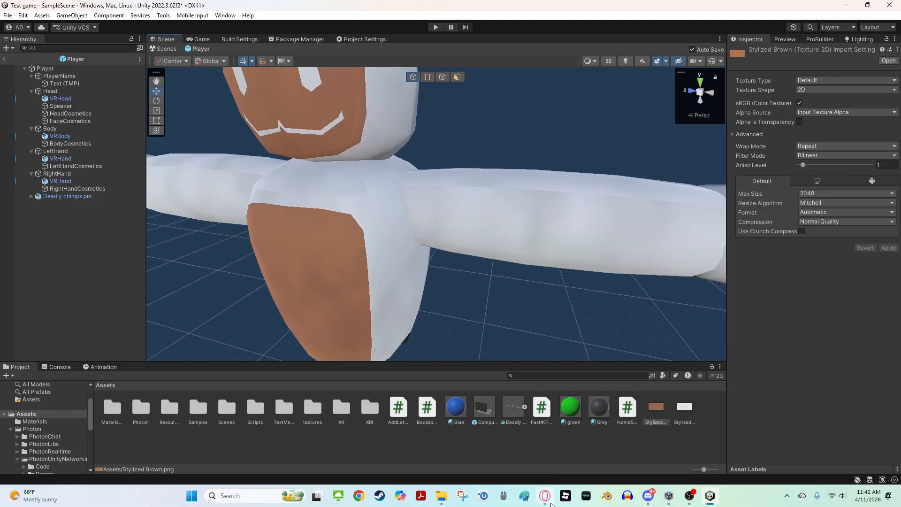
pyautogui.moveTo(475, 336); pyautogui.dragTo(495, 297, button='right')
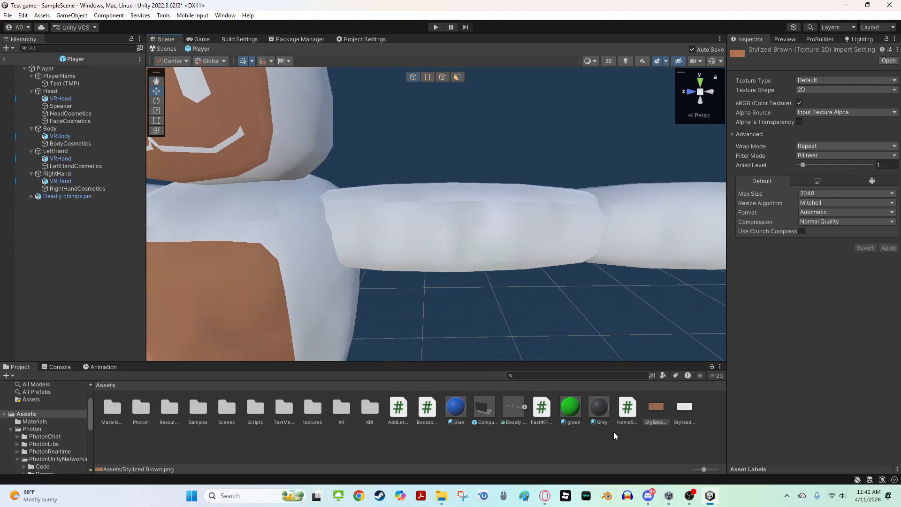
pyautogui.press('f')
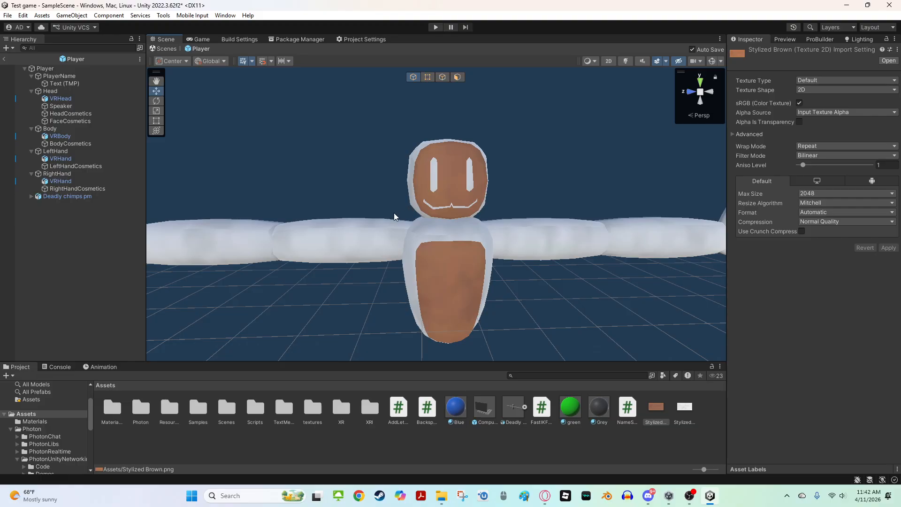
pyautogui.keyDown('ctrl'); pyautogui.click(683, 408); pyautogui.keyUp('ctrl')
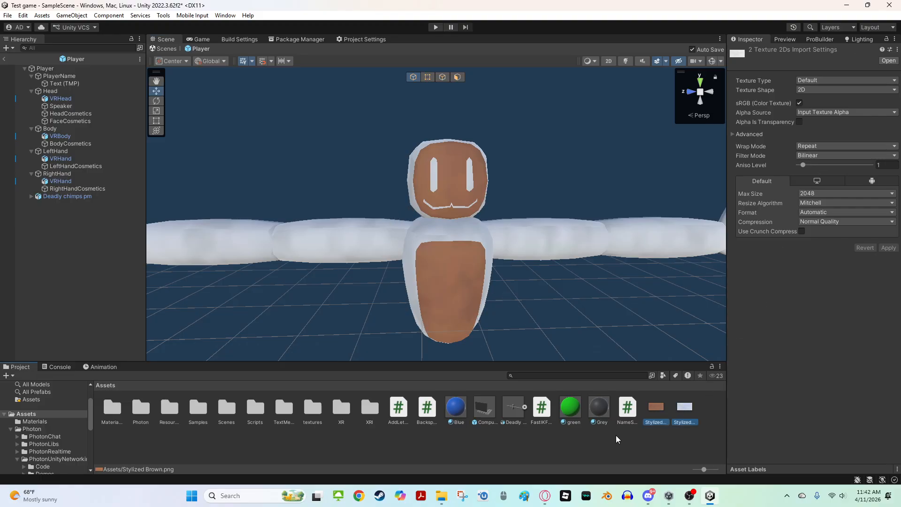
pyautogui.click(799, 156)
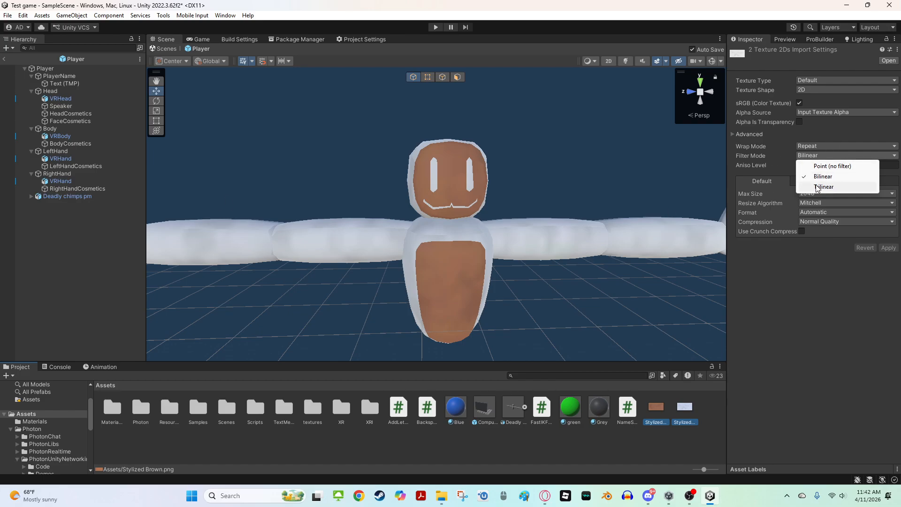
pyautogui.click(824, 167)
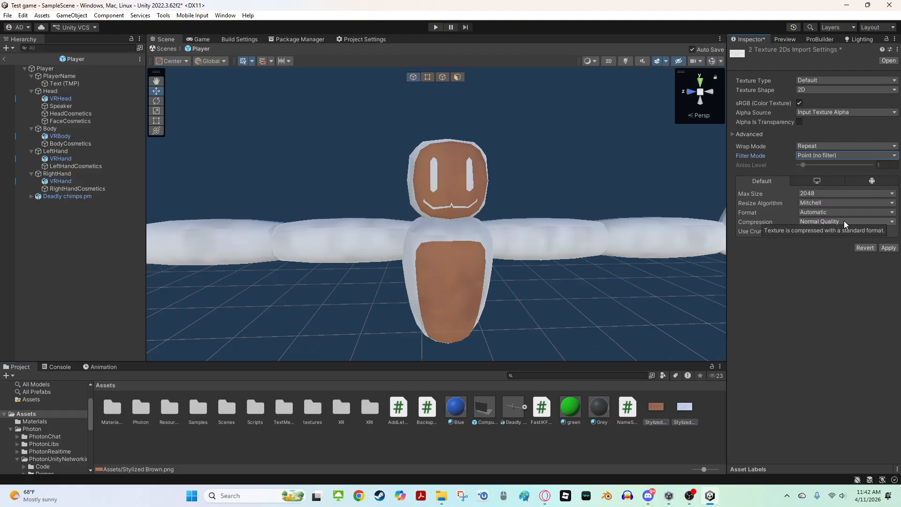
pyautogui.click(835, 191)
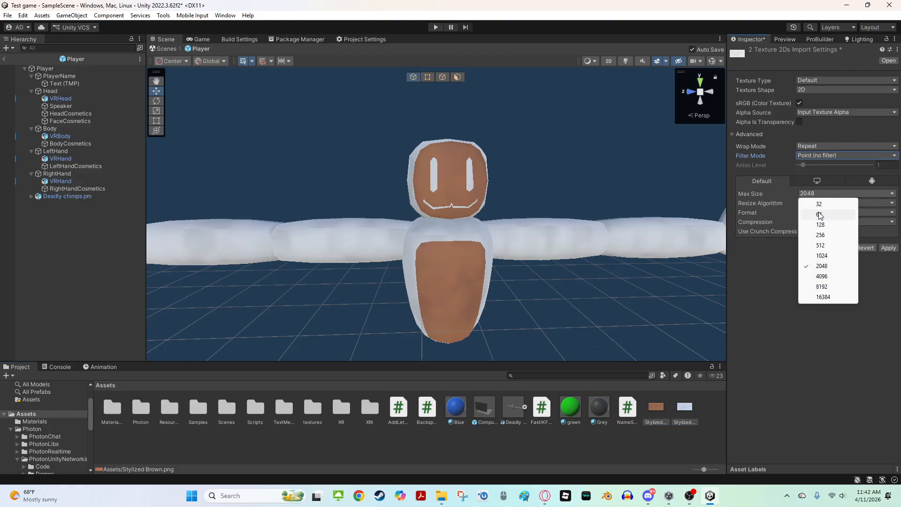
pyautogui.click(824, 340)
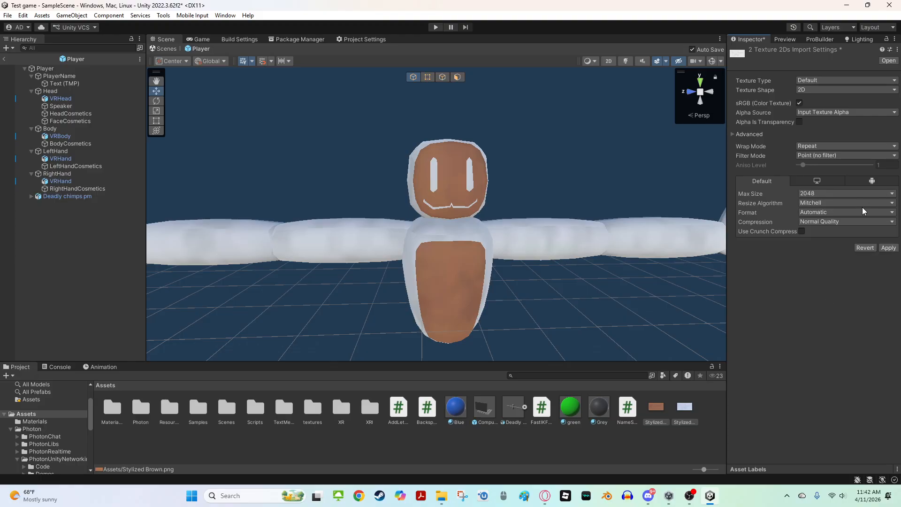
pyautogui.moveTo(601, 230); pyautogui.dragTo(429, 185, button='right')
pyautogui.click(422, 194)
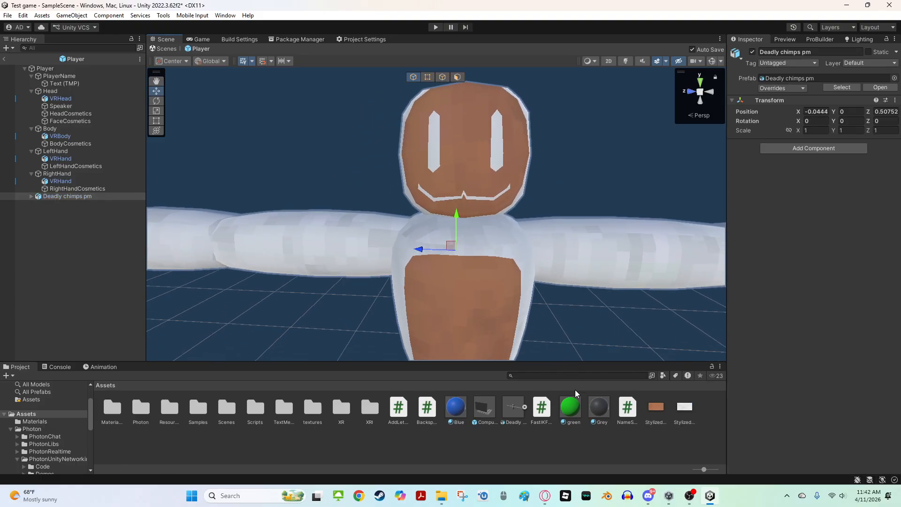
# Duplicate the Grey material and set the copy's smoothness to 0 and albedo colour to black
pyautogui.click(592, 412)
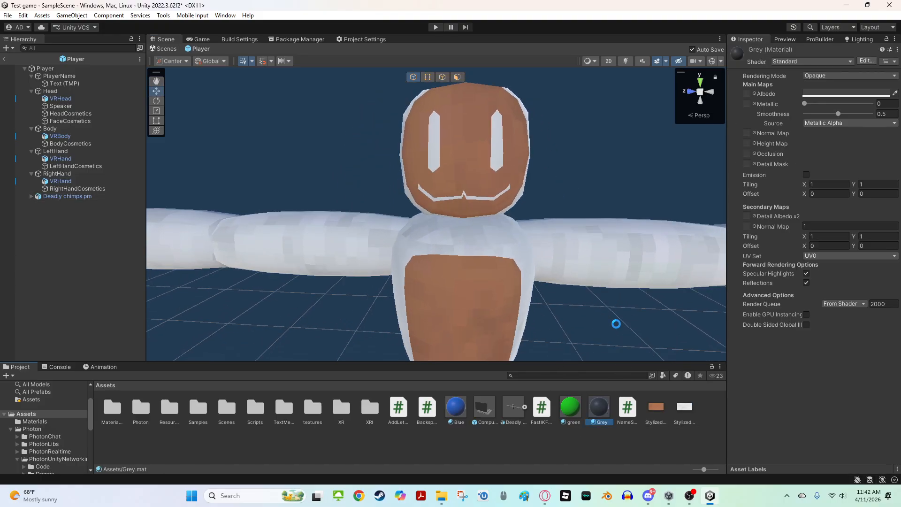
pyautogui.hotkey('ctrl', 'd')
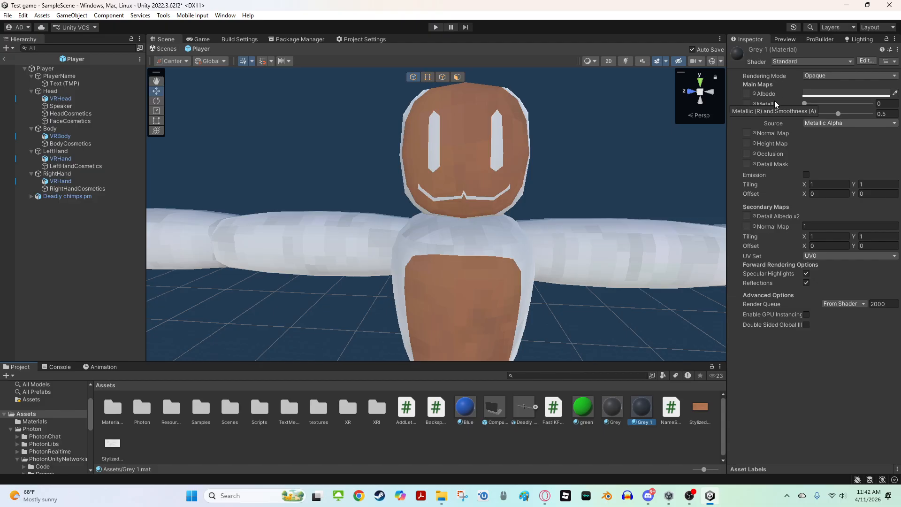
pyautogui.moveTo(838, 114); pyautogui.dragTo(805, 114)
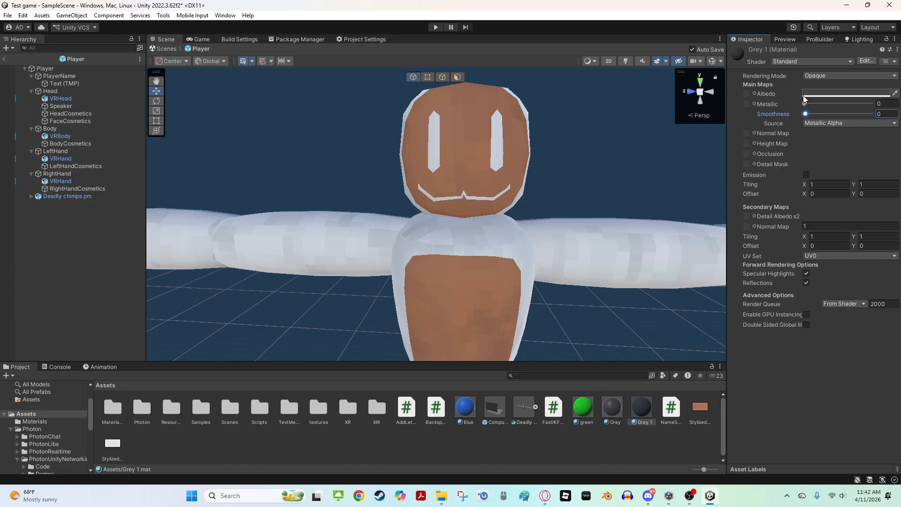
pyautogui.click(812, 94)
pyautogui.moveTo(857, 156); pyautogui.dragTo(867, 254)
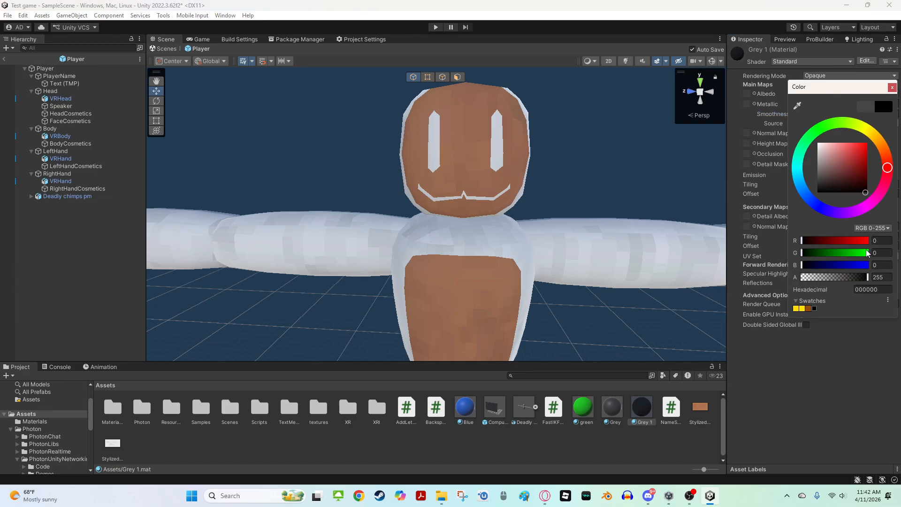
pyautogui.click(892, 88)
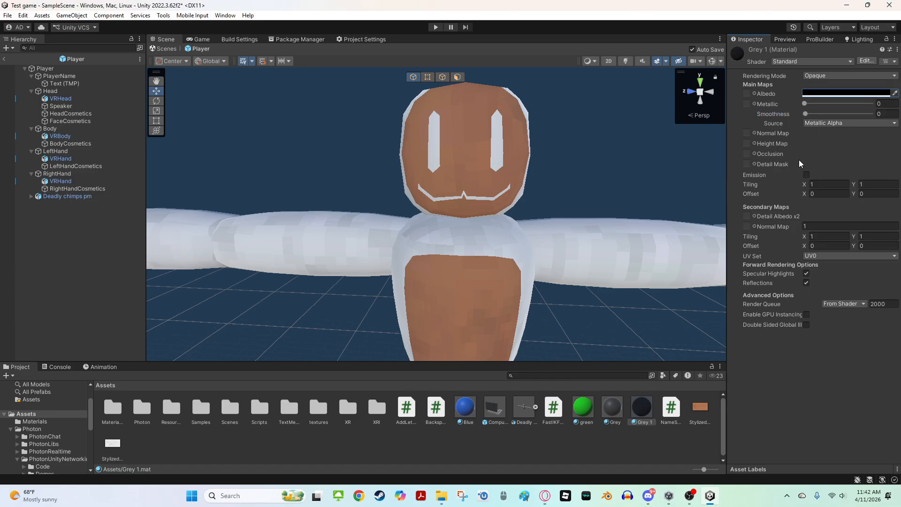
# Enable emission on the Grey 1 material with a black emission colour
pyautogui.click(806, 174)
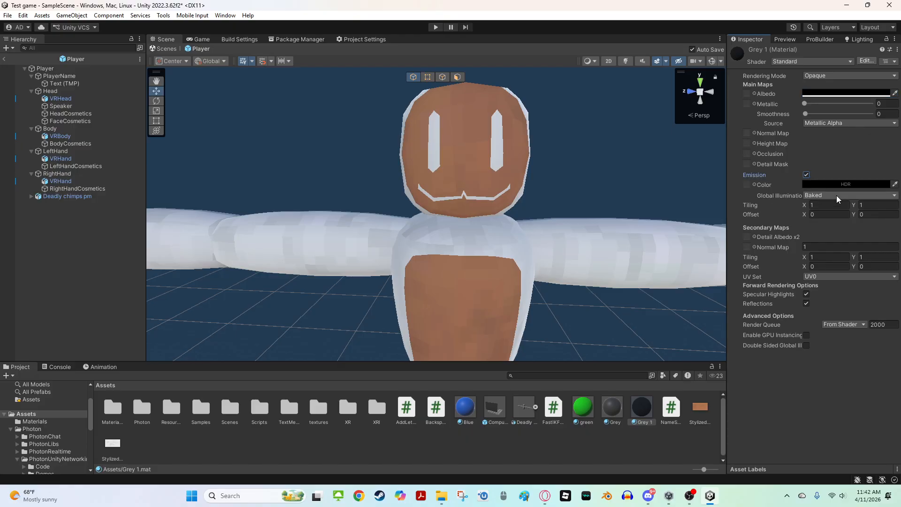
pyautogui.click(833, 185)
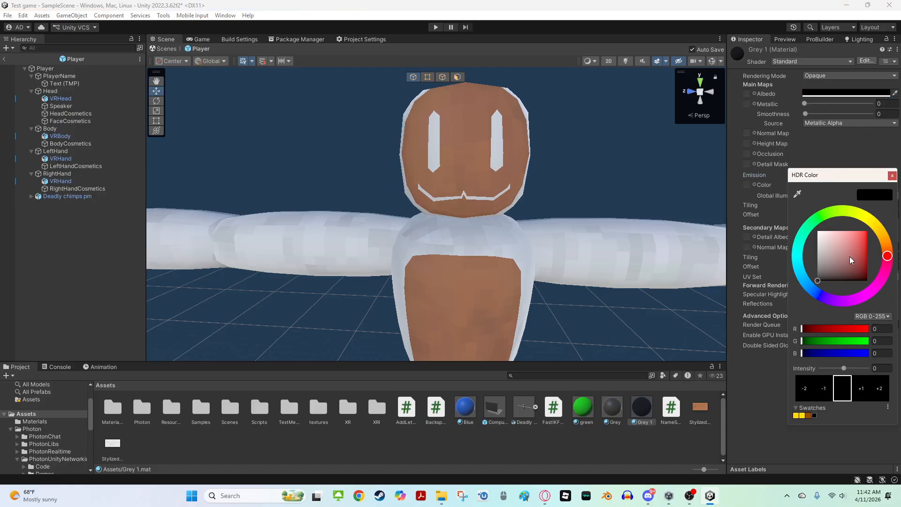
pyautogui.click(892, 177)
pyautogui.moveTo(638, 206); pyautogui.dragTo(669, 238, button='right')
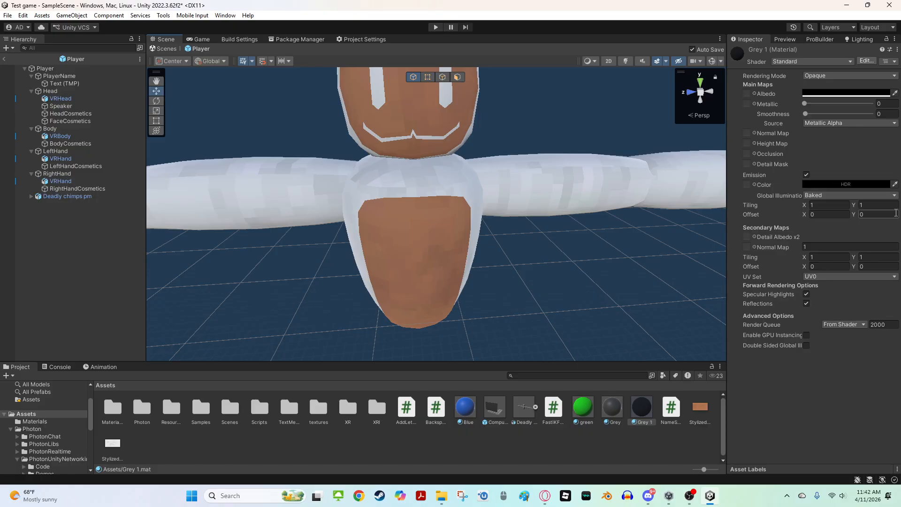
pyautogui.click(895, 185)
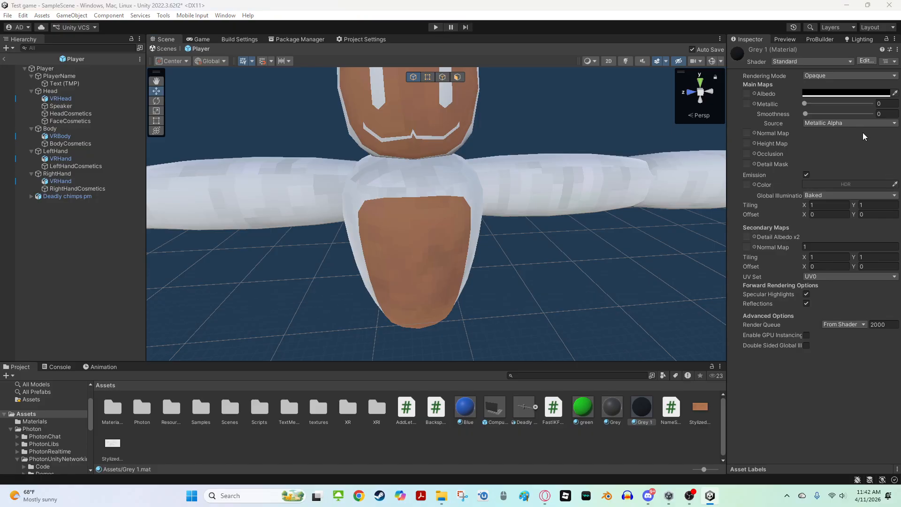
pyautogui.click(821, 93)
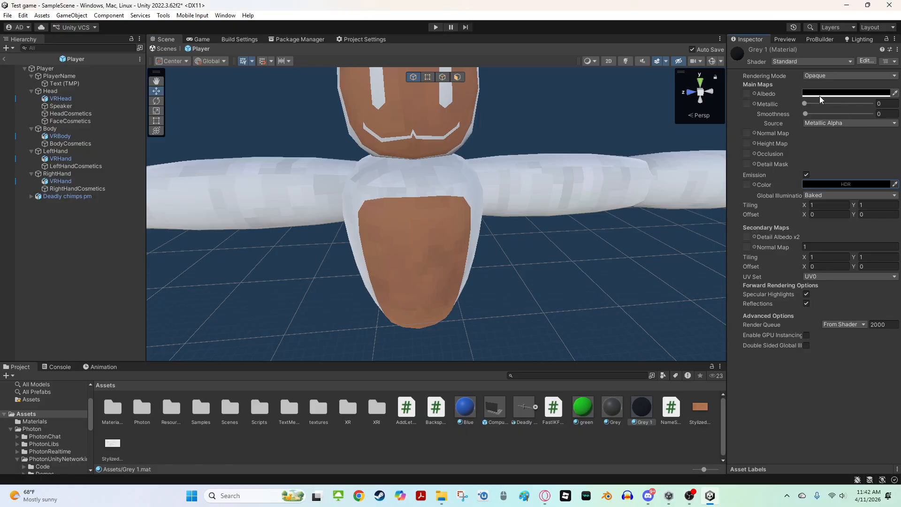
# Apply the Grey 1 material to the gorilla model's eyes and mouth
pyautogui.moveTo(634, 407); pyautogui.dragTo(446, 104)
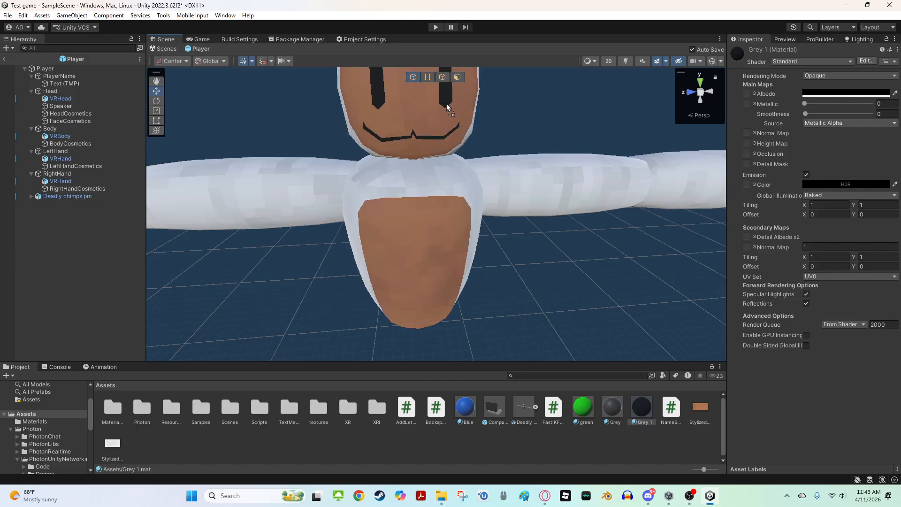
pyautogui.moveTo(465, 152); pyautogui.dragTo(456, 107, button='right')
pyautogui.press('w')
pyautogui.press('s')
pyautogui.press('w')
pyautogui.press('s')
# Unpack the Deadly chimps pm prefab instance completely
pyautogui.rightClick(74, 196)
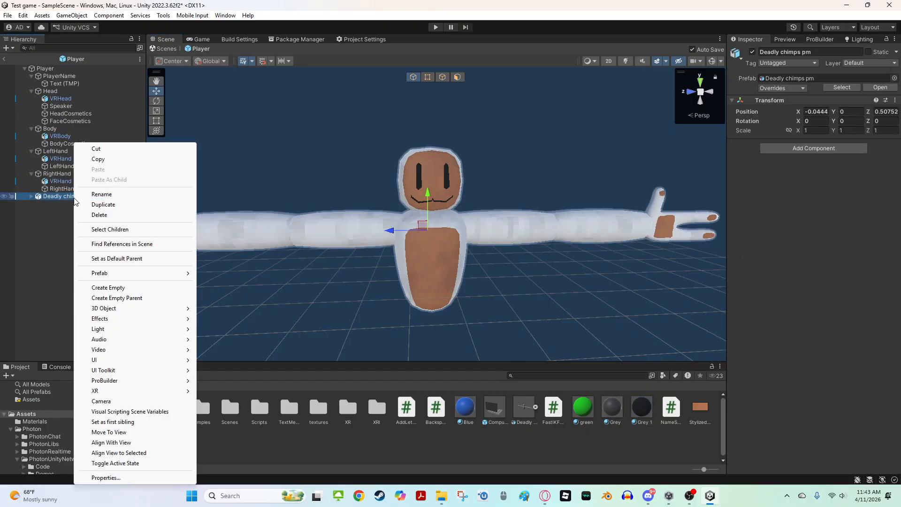
pyautogui.moveTo(112, 274)
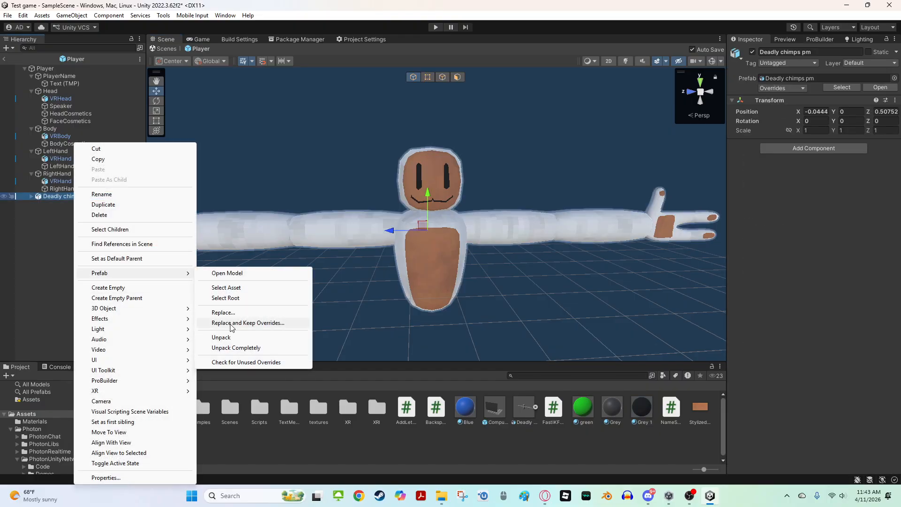
pyautogui.click(219, 348)
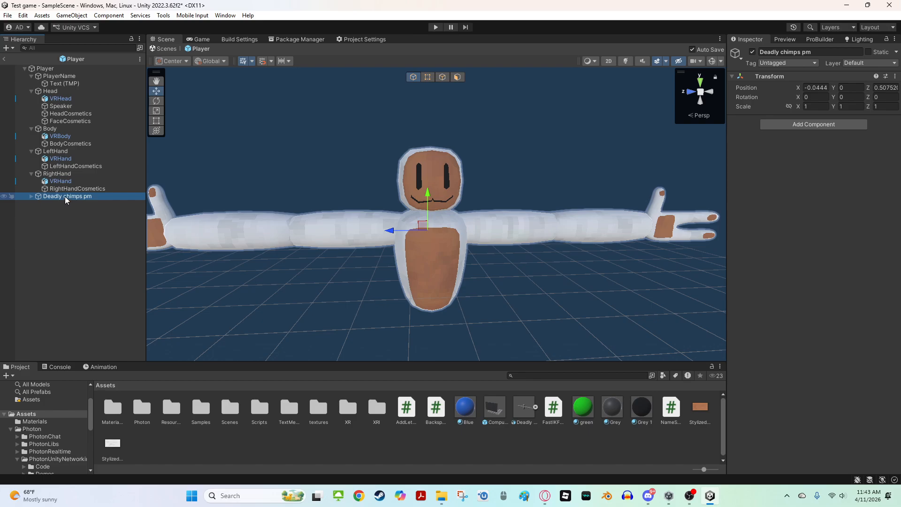
# Parent the Deadly chimps pm model under the Player's Head object
pyautogui.moveTo(65, 197)
pyautogui.mouseDown()
pyautogui.moveTo(81, 98)
pyautogui.moveTo(66, 180)
pyautogui.moveTo(59, 91)
pyautogui.moveTo(47, 206)
pyautogui.moveTo(52, 199)
pyautogui.mouseUp()
pyautogui.moveTo(73, 104); pyautogui.dragTo(60, 91)
pyautogui.scroll(5, 182, 165)
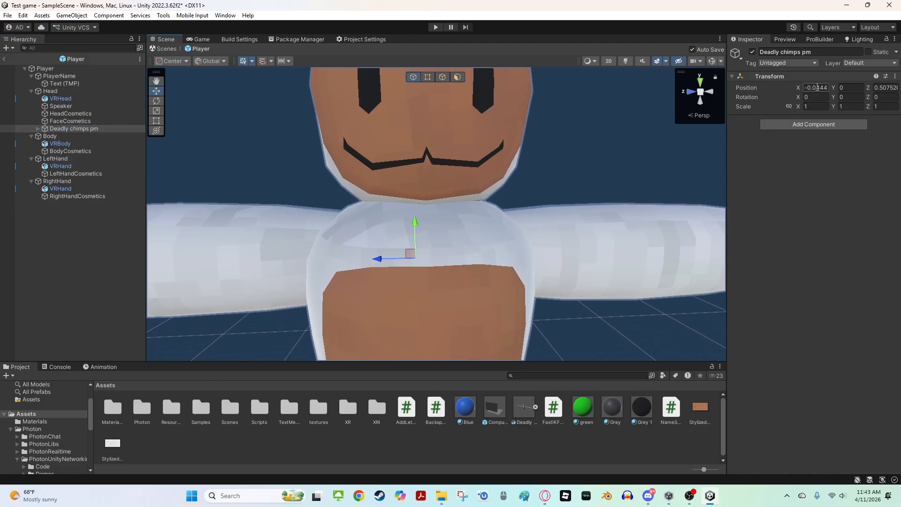
# Set the model's X and Z position to 0
pyautogui.press('BackSpace')
pyautogui.click(884, 89)
pyautogui.press('BackSpace')
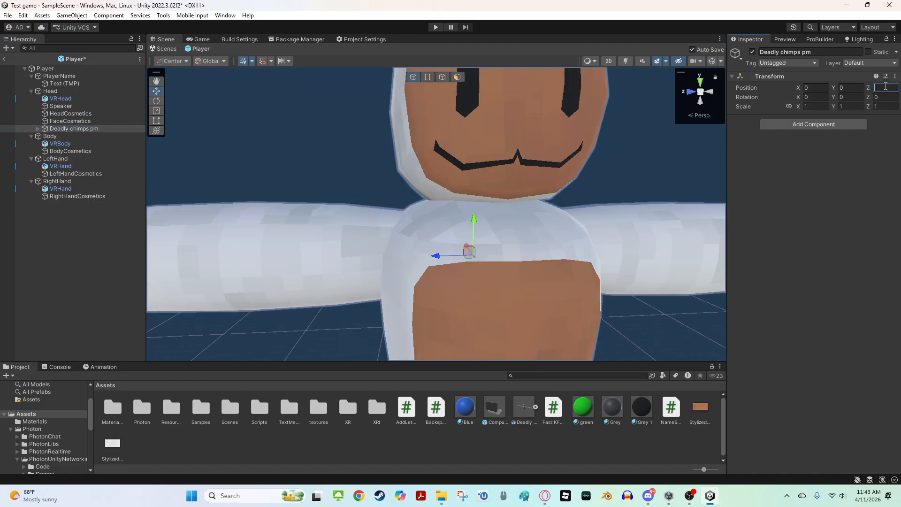
pyautogui.moveTo(464, 166)
pyautogui.mouseDown(button='right')
pyautogui.moveTo(496, 207)
pyautogui.moveTo(474, 163)
pyautogui.mouseUp(button='right')
# Scale the gorilla model down to about 0.08
pyautogui.press('w')
pyautogui.press('s')
pyautogui.press('r')
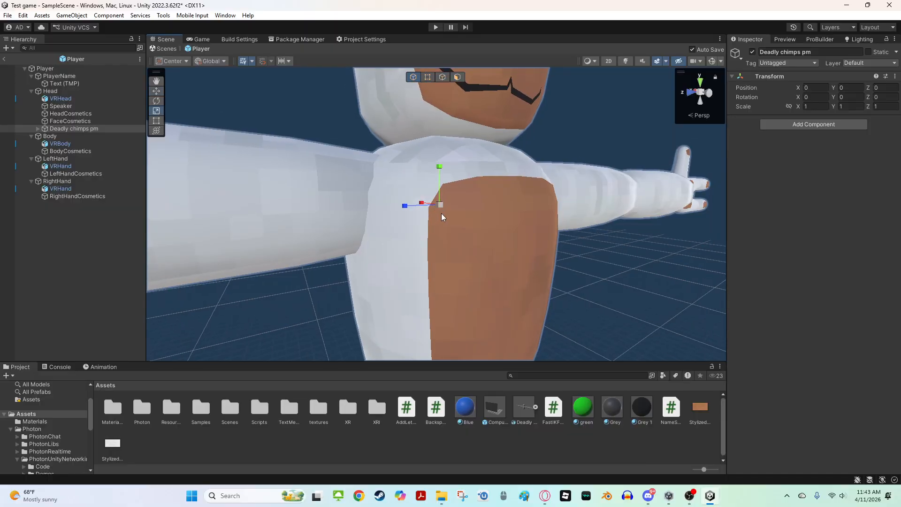
pyautogui.moveTo(440, 203); pyautogui.dragTo(430, 241)
# Move the model up and rotate it -90 degrees around the Y axis
pyautogui.press('w')
pyautogui.moveTo(429, 241); pyautogui.dragTo(311, 111, button='right')
pyautogui.press('e')
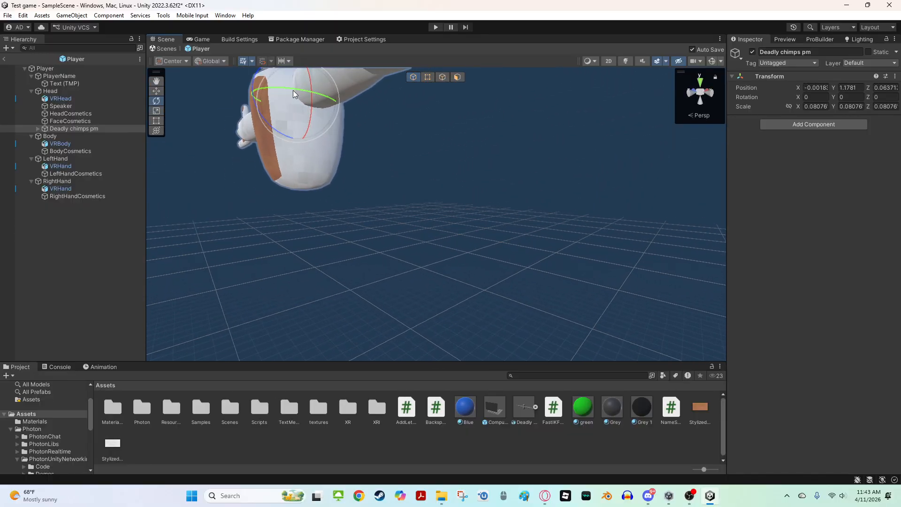
pyautogui.moveTo(293, 90); pyautogui.dragTo(367, 106)
pyautogui.moveTo(436, 77); pyautogui.dragTo(394, 150, button='right')
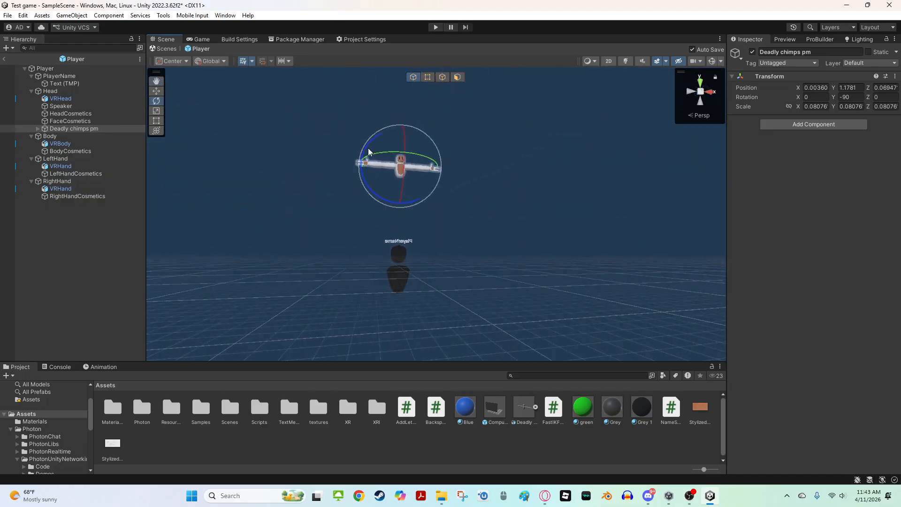
# Scale the model up to about 0.17 and lower it to about -0.41 on Y around the player body
pyautogui.press('w')
pyautogui.moveTo(404, 142); pyautogui.dragTo(406, 233)
pyautogui.press('f')
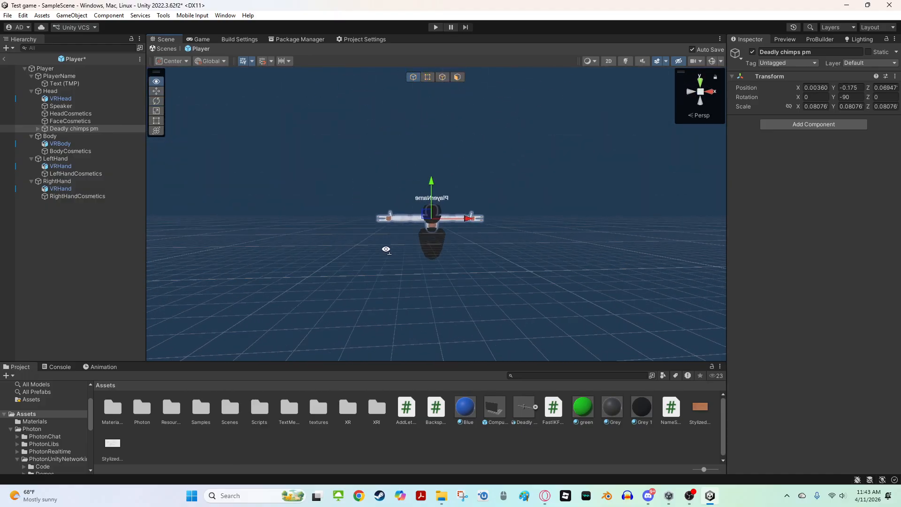
pyautogui.press('r')
pyautogui.moveTo(421, 201); pyautogui.dragTo(490, 207)
pyautogui.press('w')
pyautogui.moveTo(490, 208); pyautogui.dragTo(480, 195, button='right')
pyautogui.moveTo(431, 193); pyautogui.dragTo(429, 221)
pyautogui.moveTo(429, 222)
pyautogui.mouseDown(button='right')
pyautogui.moveTo(494, 243)
pyautogui.moveTo(459, 220)
pyautogui.moveTo(417, 212)
pyautogui.moveTo(425, 207)
pyautogui.mouseUp(button='right')
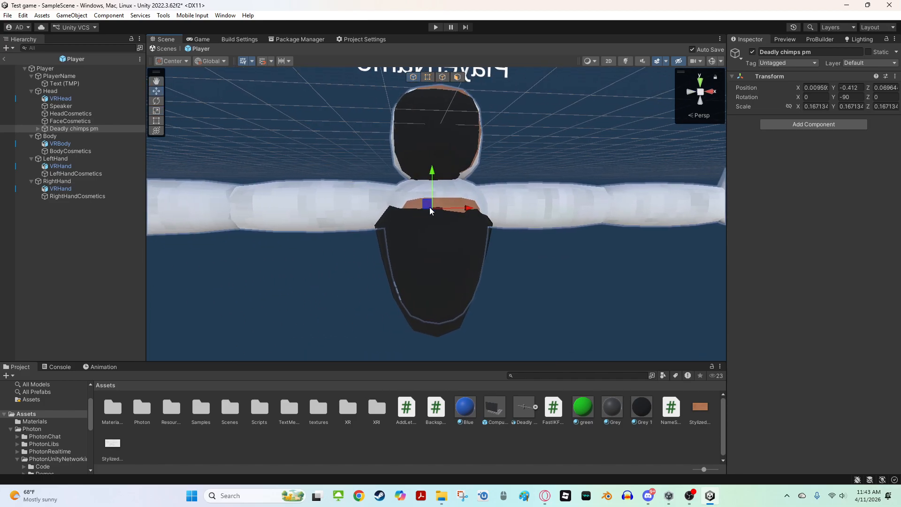
# Try rescaling the model, then undo the change
pyautogui.press('r')
pyautogui.moveTo(430, 208)
pyautogui.mouseDown()
pyautogui.moveTo(463, 207)
pyautogui.moveTo(466, 219)
pyautogui.moveTo(435, 208)
pyautogui.moveTo(468, 217)
pyautogui.moveTo(476, 212)
pyautogui.moveTo(453, 210)
pyautogui.moveTo(507, 207)
pyautogui.moveTo(441, 212)
pyautogui.mouseUp()
pyautogui.hotkey('ctrl', 'z')
pyautogui.hotkey('ctrl', 'z')
pyautogui.press('w')
pyautogui.moveTo(440, 209)
pyautogui.mouseDown(button='right')
pyautogui.moveTo(495, 212)
pyautogui.moveTo(456, 211)
pyautogui.mouseUp(button='right')
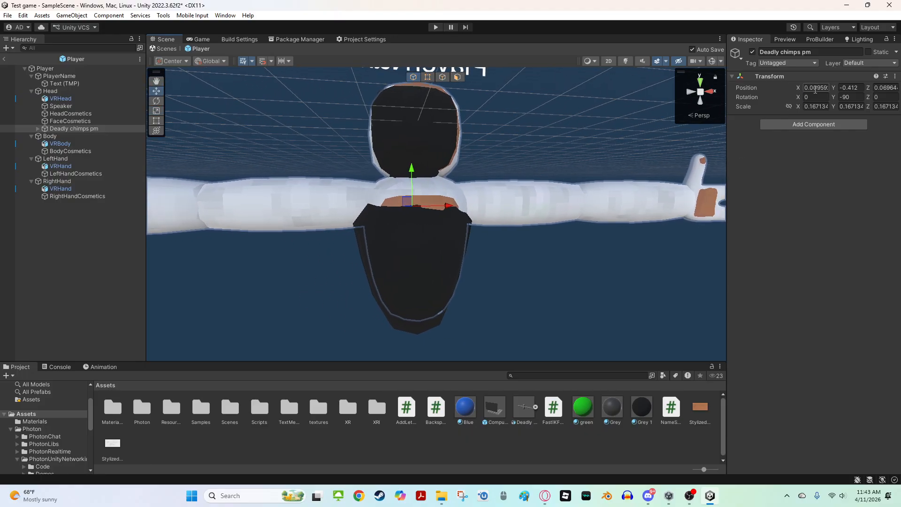
# Reset the model's X and Z position to 0 again
pyautogui.press('BackSpace')
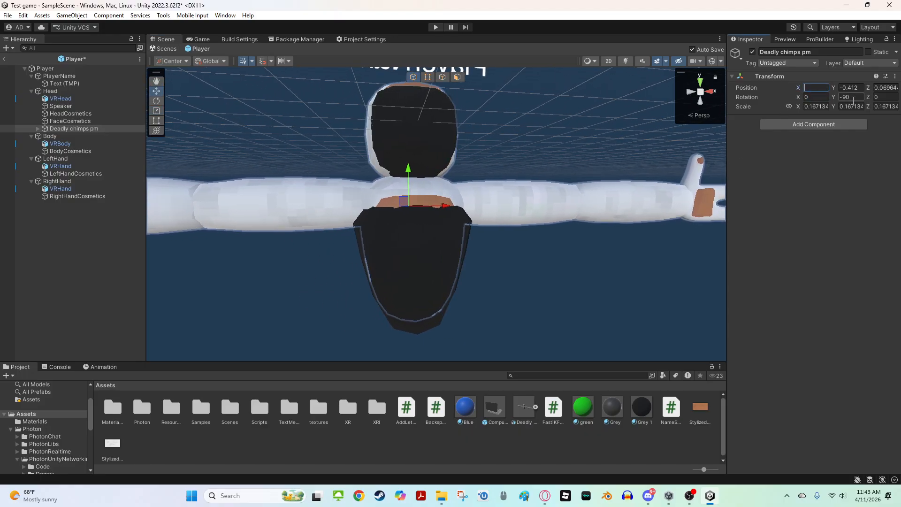
pyautogui.click(879, 88)
pyautogui.press('BackSpace')
pyautogui.moveTo(458, 125); pyautogui.dragTo(568, 164, button='right')
# Scale the model to about 0.14 so it fits around the player's head and body
pyautogui.press('r')
pyautogui.moveTo(479, 214); pyautogui.dragTo(475, 218)
pyautogui.moveTo(475, 218); pyautogui.dragTo(491, 206, button='right')
pyautogui.press('s')
pyautogui.press('w')
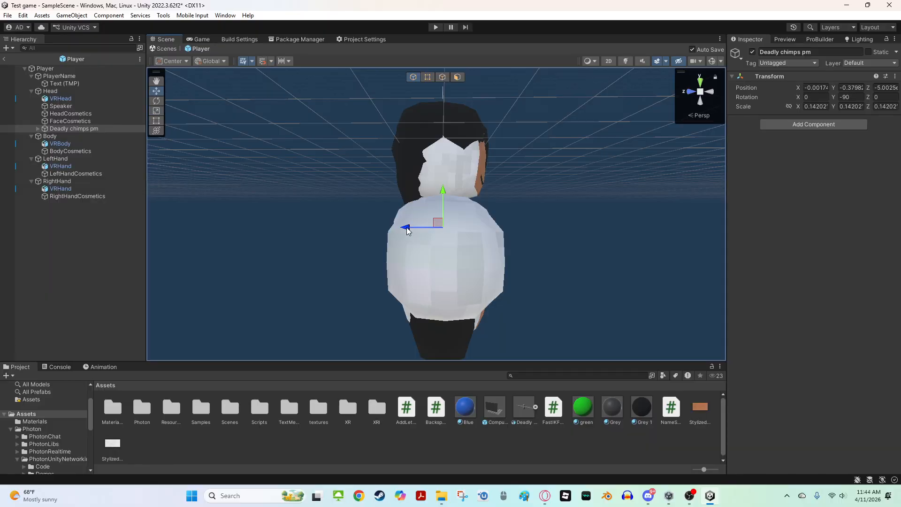
# Reposition the gorilla model onto the player body and scale it up to about 0.16
pyautogui.moveTo(409, 228); pyautogui.dragTo(401, 232)
pyautogui.press('d')
pyautogui.moveTo(401, 232); pyautogui.dragTo(316, 221, button='right')
pyautogui.press('s')
pyautogui.moveTo(426, 179); pyautogui.dragTo(427, 174)
pyautogui.moveTo(427, 174); pyautogui.dragTo(428, 181, button='right')
pyautogui.press('r')
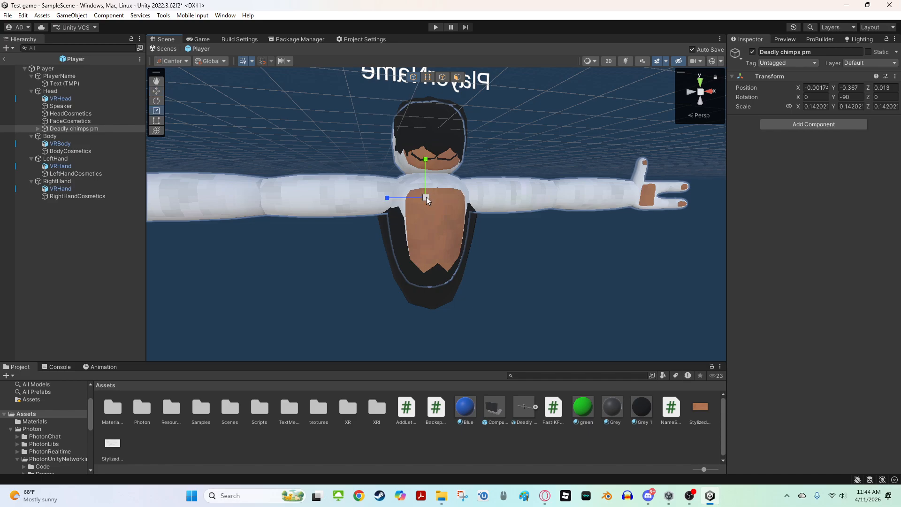
pyautogui.moveTo(426, 196); pyautogui.dragTo(435, 201)
pyautogui.press('a')
pyautogui.moveTo(436, 201)
pyautogui.mouseDown(button='right')
pyautogui.moveTo(503, 184)
pyautogui.moveTo(545, 208)
pyautogui.moveTo(444, 208)
pyautogui.mouseUp(button='right')
pyautogui.press('d')
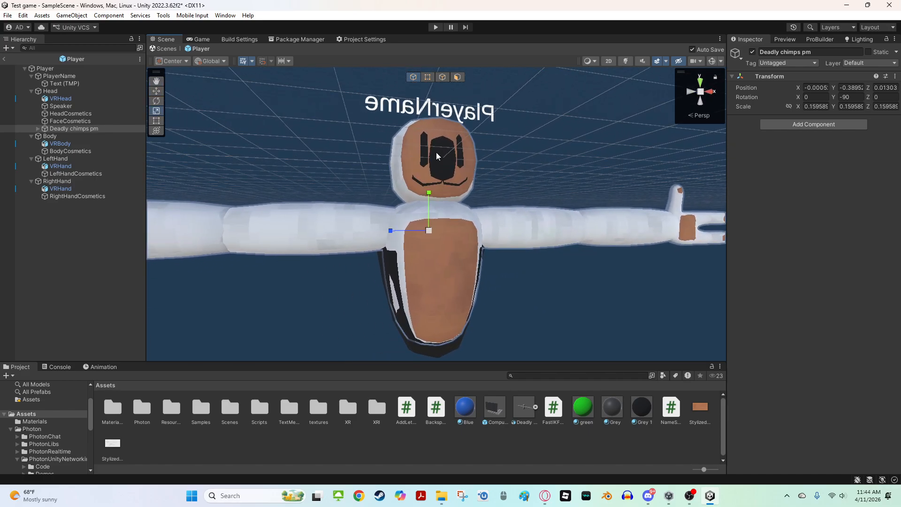
pyautogui.press('s')
pyautogui.moveTo(436, 152); pyautogui.dragTo(376, 205, button='right')
pyautogui.press('w')
pyautogui.moveTo(503, 237); pyautogui.dragTo(432, 227, button='right')
pyautogui.press('s')
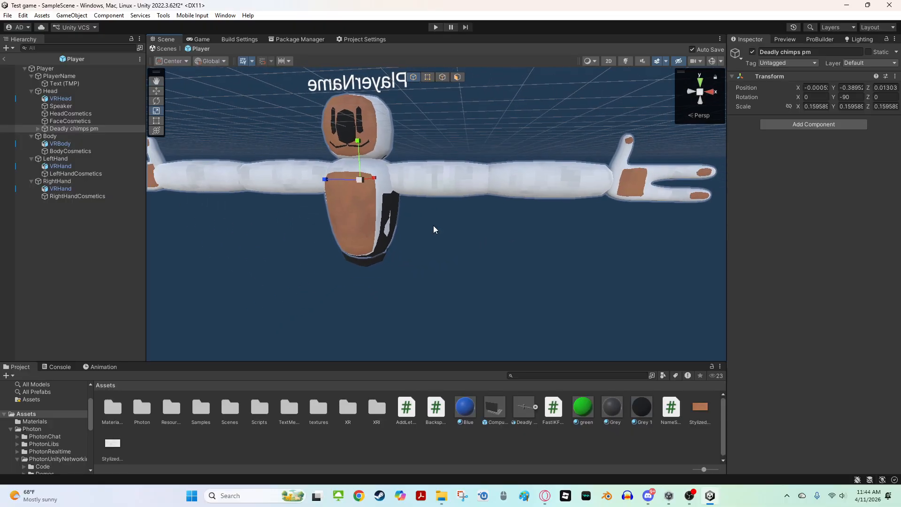
# Delete the VRBody, both VRHand and the VRHead objects from the player hierarchy
pyautogui.click(63, 144)
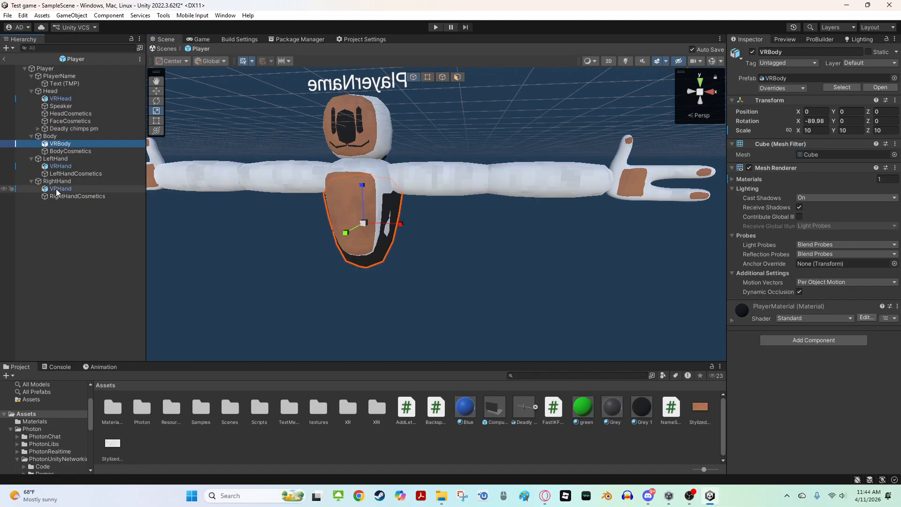
pyautogui.keyDown('ctrl'); pyautogui.click(59, 189); pyautogui.keyUp('ctrl')
pyautogui.keyDown('ctrl'); pyautogui.click(60, 167); pyautogui.keyUp('ctrl')
pyautogui.keyDown('ctrl'); pyautogui.click(77, 99); pyautogui.keyUp('ctrl')
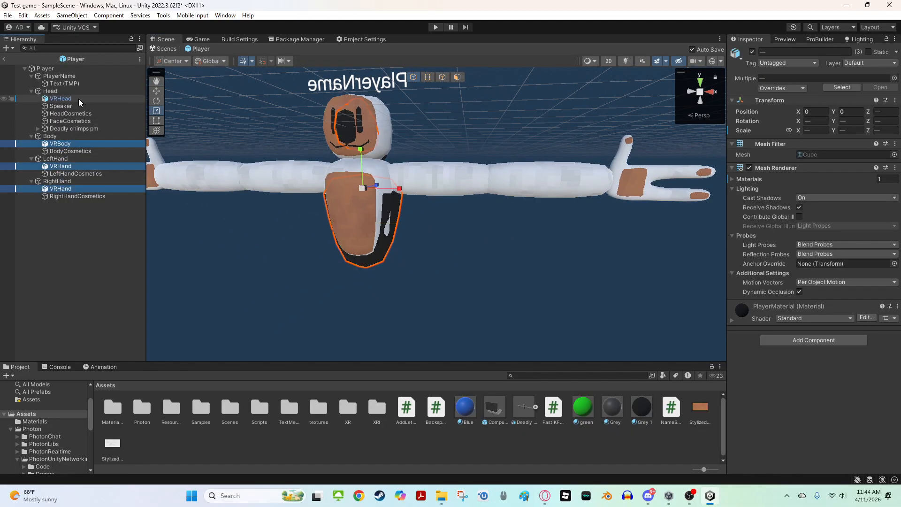
pyautogui.press('Delete')
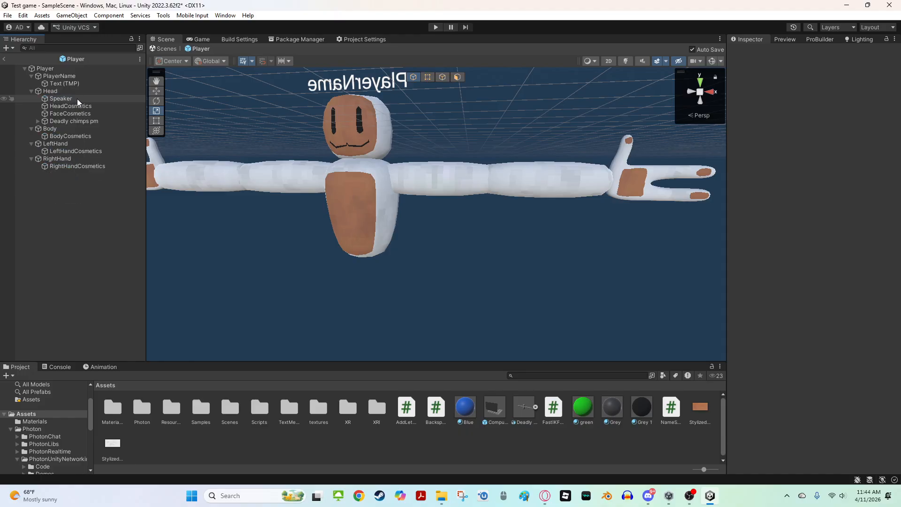
# Rotate the gorilla model half a turn to about -270 on Y so it faces forward
pyautogui.moveTo(350, 198); pyautogui.dragTo(59, 145, button='right')
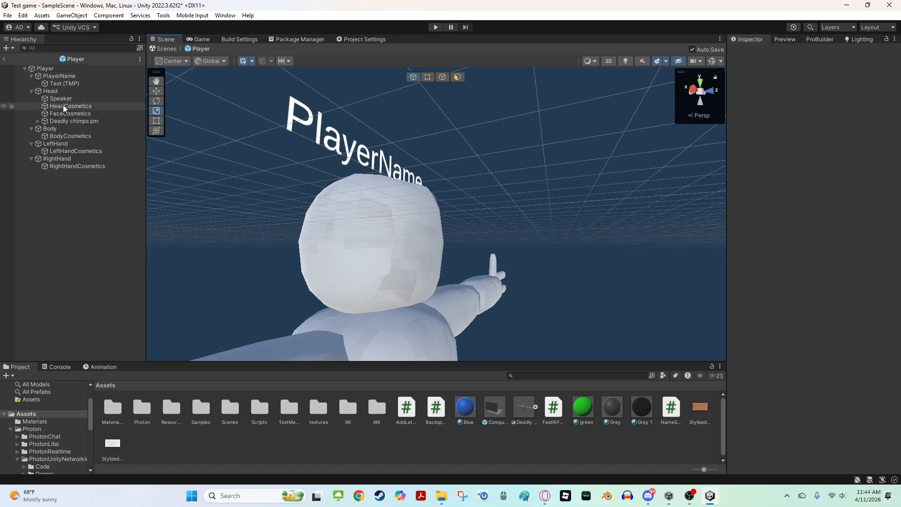
pyautogui.click(70, 122)
pyautogui.press('f')
pyautogui.press('e')
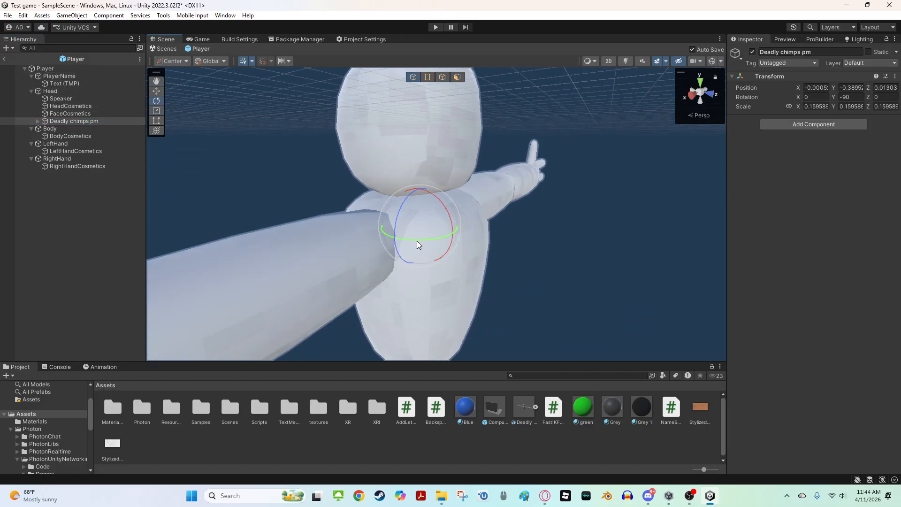
pyautogui.moveTo(417, 240); pyautogui.dragTo(672, 261)
pyautogui.press('s')
pyautogui.moveTo(591, 230); pyautogui.dragTo(435, 180, button='right')
pyautogui.press('d')
pyautogui.press('w')
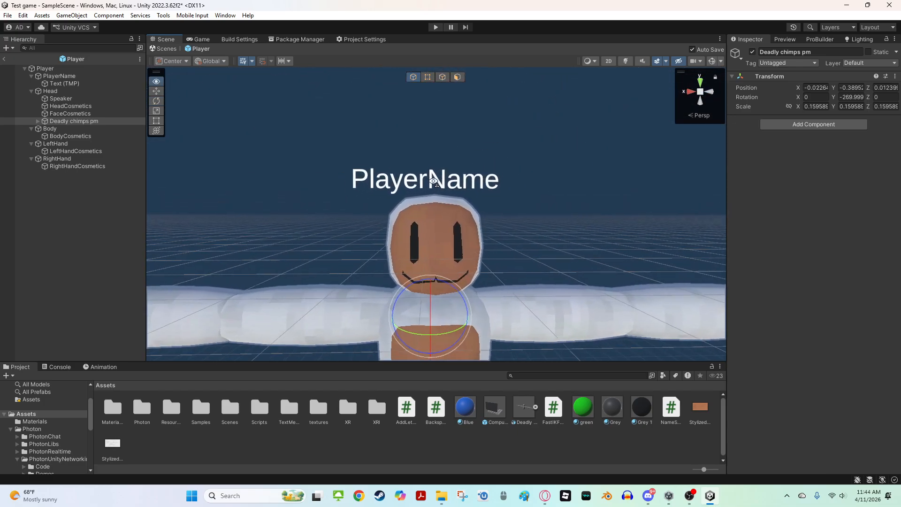
pyautogui.press('s')
pyautogui.press('w')
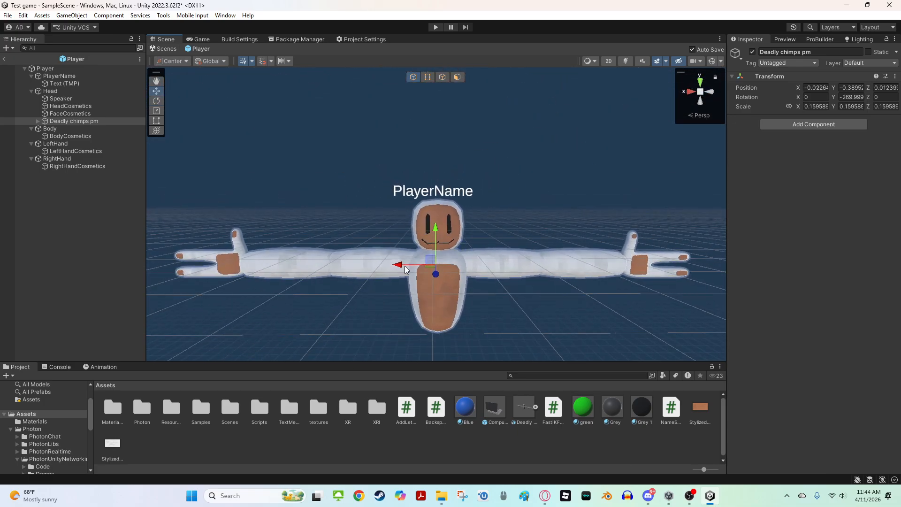
# Center the gorilla model on the body by moving it to about -0.007 on X
pyautogui.moveTo(404, 266); pyautogui.dragTo(400, 266)
pyautogui.press('a')
pyautogui.moveTo(402, 267); pyautogui.dragTo(514, 252, button='right')
pyautogui.press('a')
pyautogui.press('a')
pyautogui.press('d')
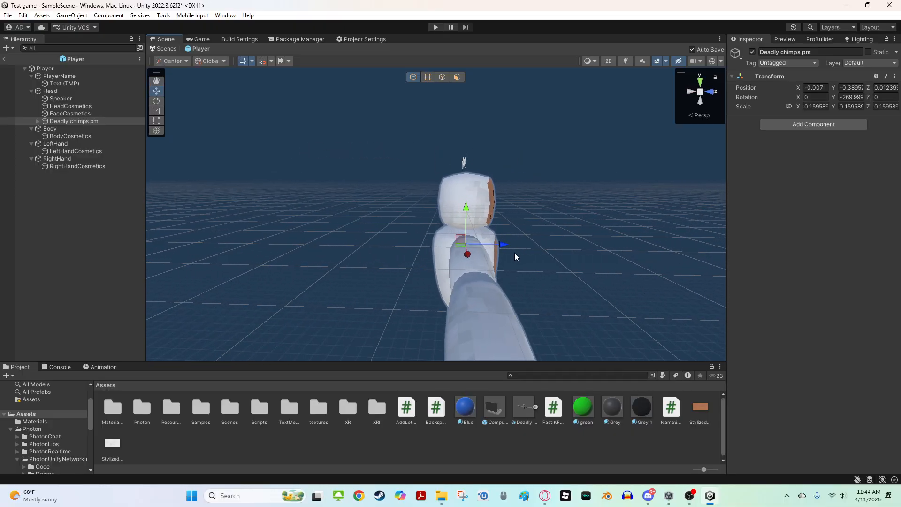
pyautogui.moveTo(501, 248); pyautogui.dragTo(497, 247)
pyautogui.press('d')
pyautogui.moveTo(452, 249); pyautogui.dragTo(390, 171, button='right')
# Move the Text (TMP) object under the Head object and delete the PlayerName object
pyautogui.click(428, 244)
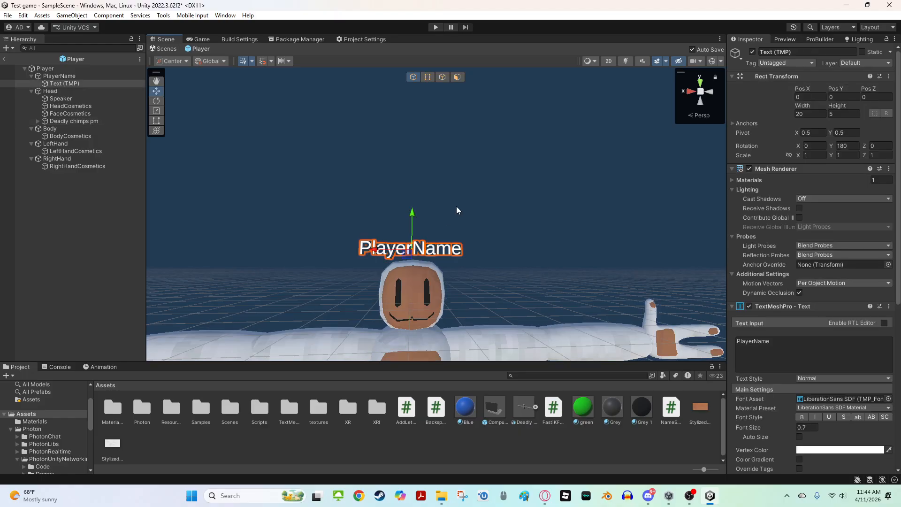
pyautogui.press('f')
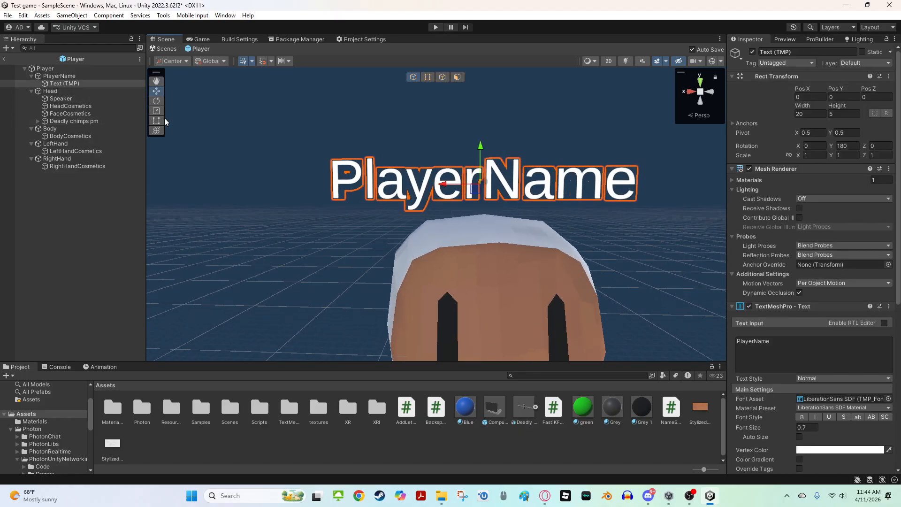
pyautogui.scroll(-5, 451, 177)
pyautogui.moveTo(451, 178); pyautogui.dragTo(404, 192, button='right')
pyautogui.press('f')
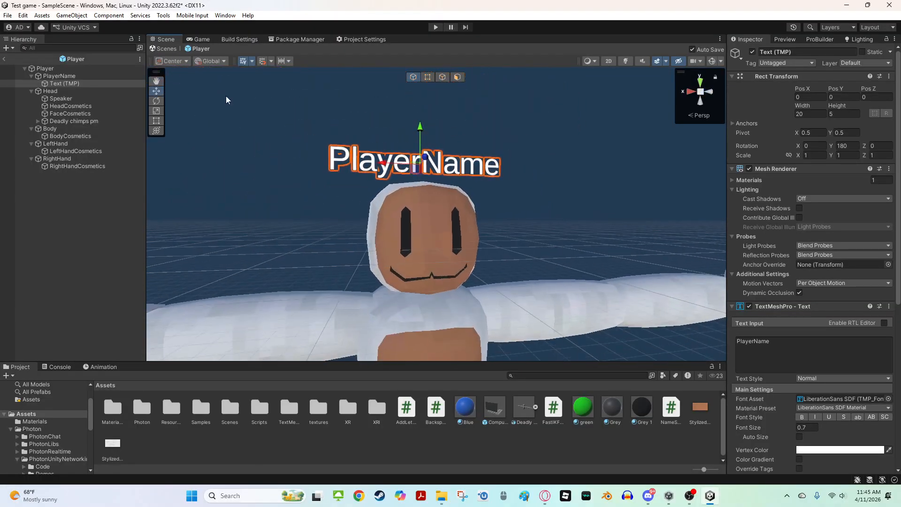
pyautogui.click(65, 76)
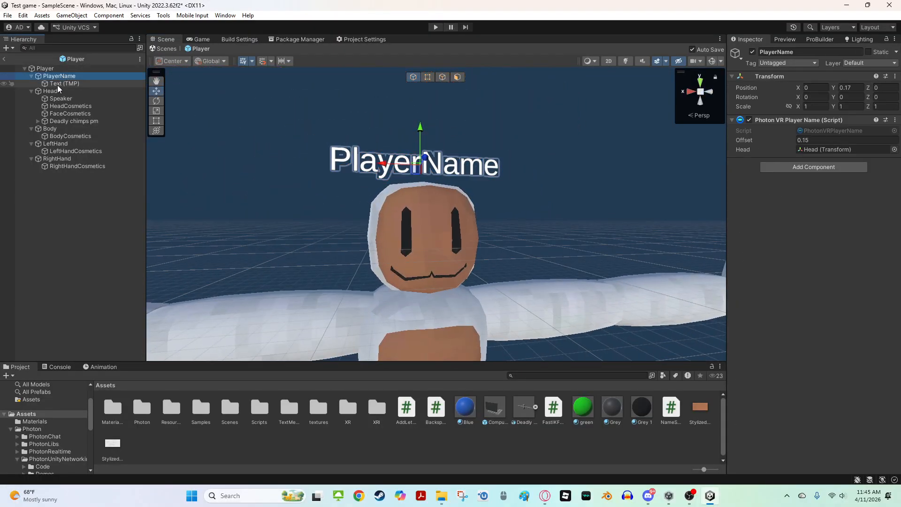
pyautogui.moveTo(67, 84); pyautogui.dragTo(61, 92)
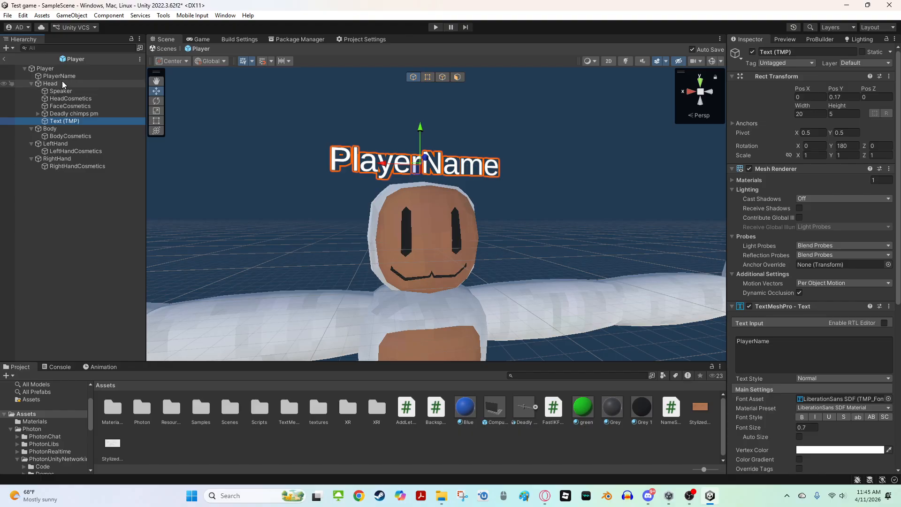
pyautogui.click(64, 76)
pyautogui.press('Delete')
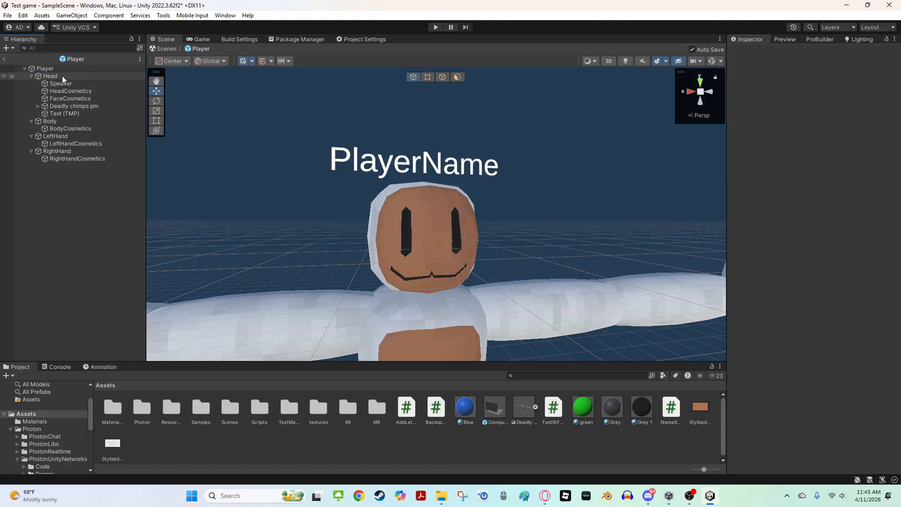
# Move the name text down onto the chest at about Y -0.168 and Z 0.145
pyautogui.click(58, 112)
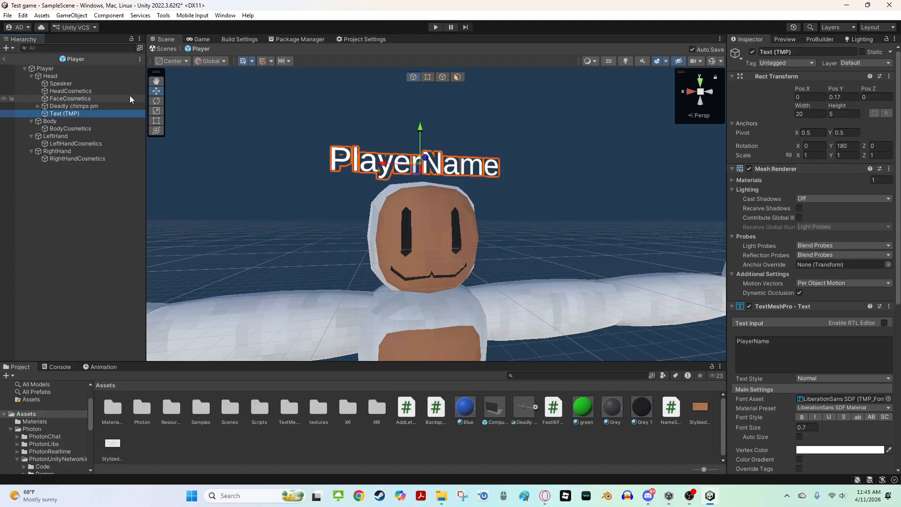
pyautogui.click(57, 71)
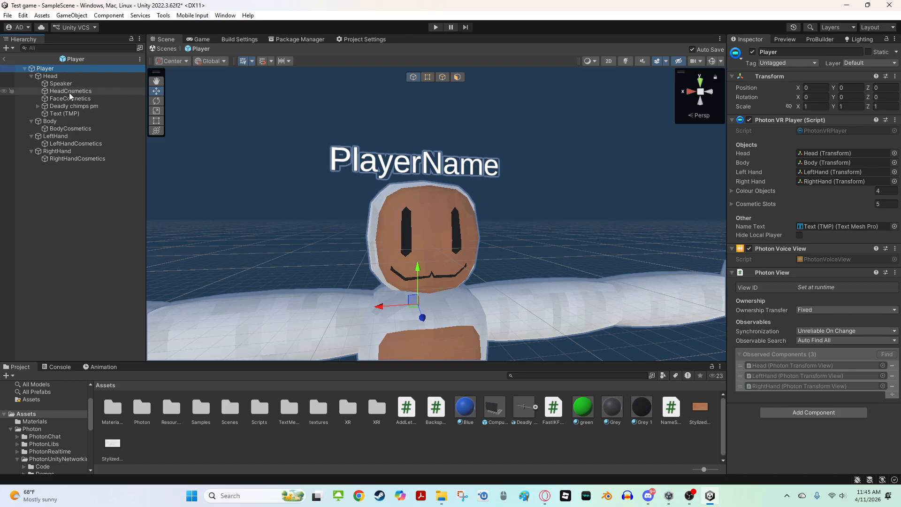
pyautogui.click(66, 113)
pyautogui.keyDown('alt'); pyautogui.moveTo(498, 192); pyautogui.dragTo(519, 186); pyautogui.keyUp('alt')
pyautogui.moveTo(434, 197); pyautogui.dragTo(466, 356)
pyautogui.moveTo(466, 356); pyautogui.dragTo(465, 284, button='right')
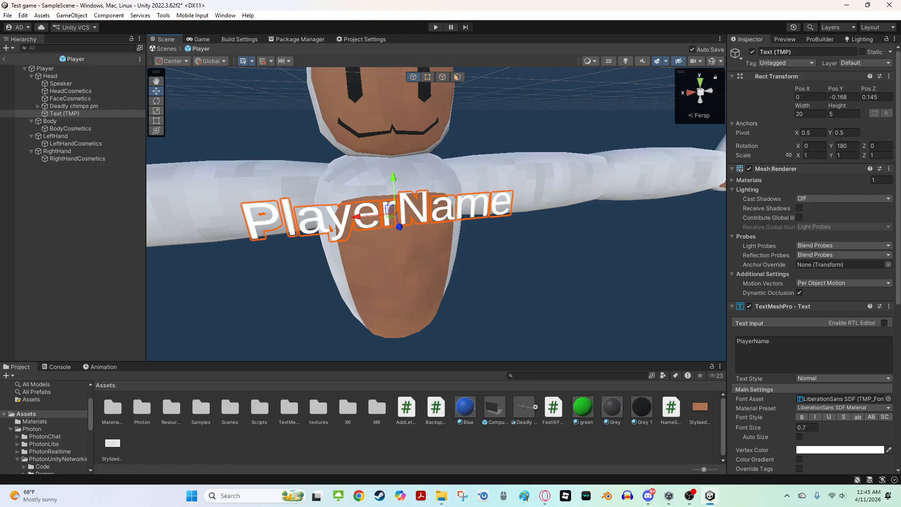
# Import the PIXIL FONT package containing the easvhs SDF asset
pyautogui.hotkey('alt', 'Tab')
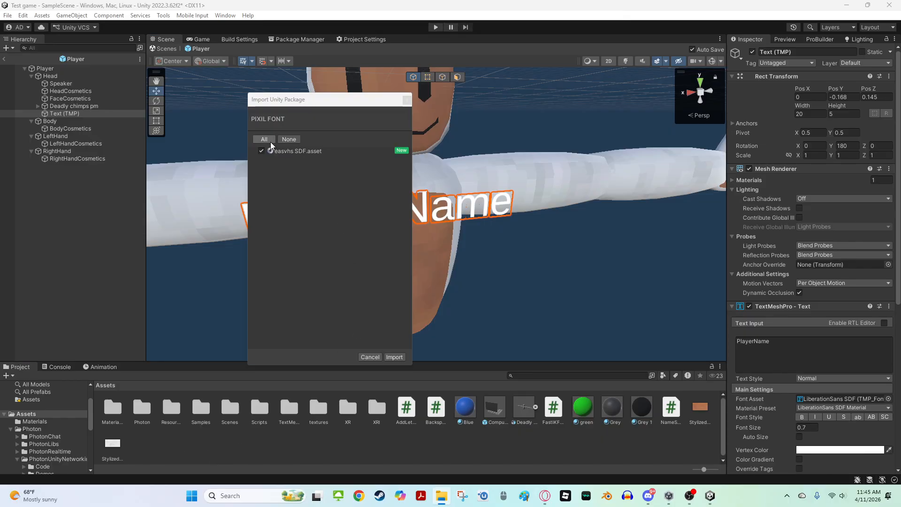
pyautogui.click(394, 356)
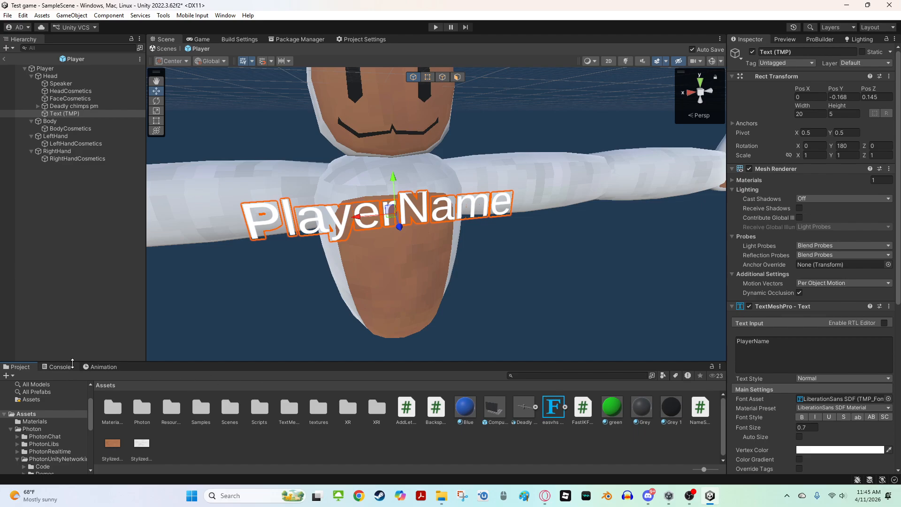
# Assign the easvhs SDF font asset to the name text's Font Asset
pyautogui.click(57, 367)
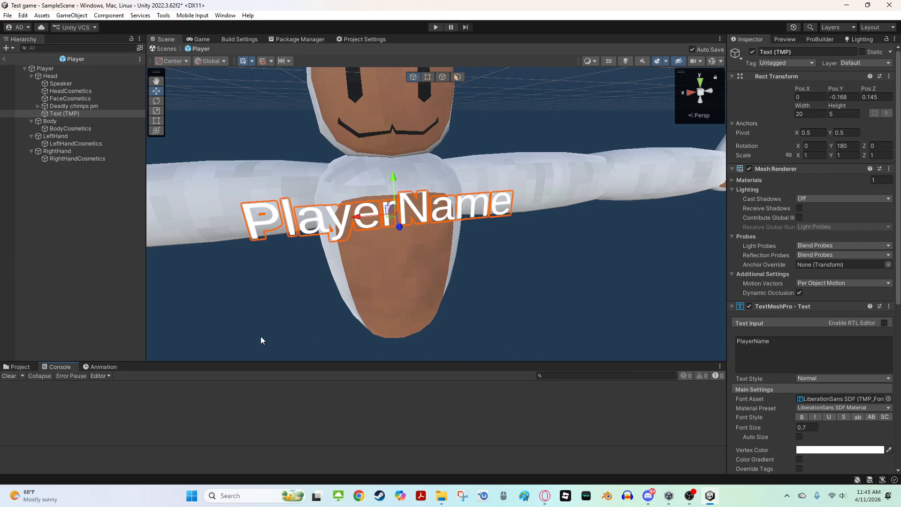
pyautogui.click(23, 368)
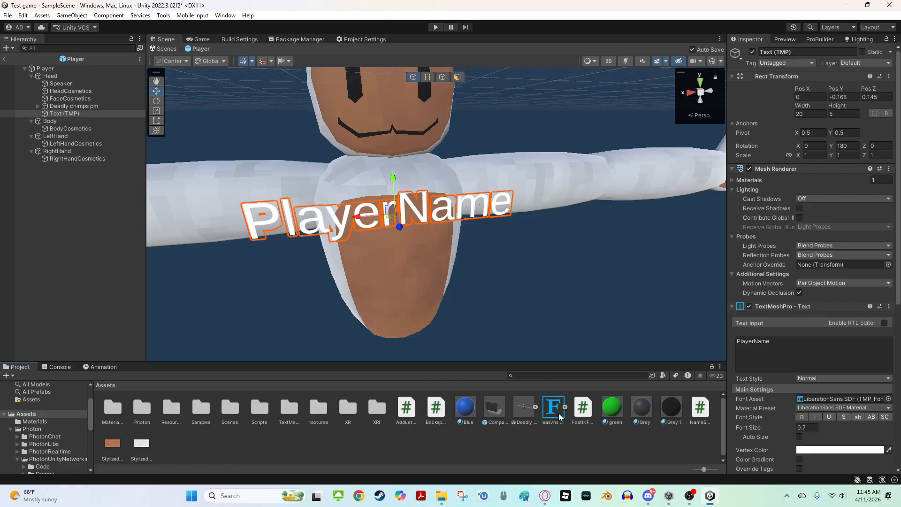
pyautogui.moveTo(559, 416); pyautogui.dragTo(843, 399)
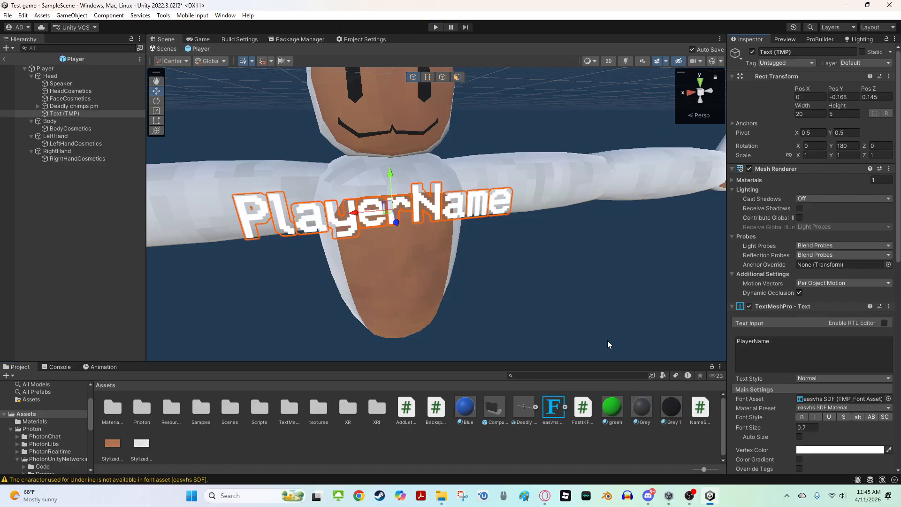
pyautogui.moveTo(452, 268); pyautogui.dragTo(410, 275, button='right')
pyautogui.click(888, 399)
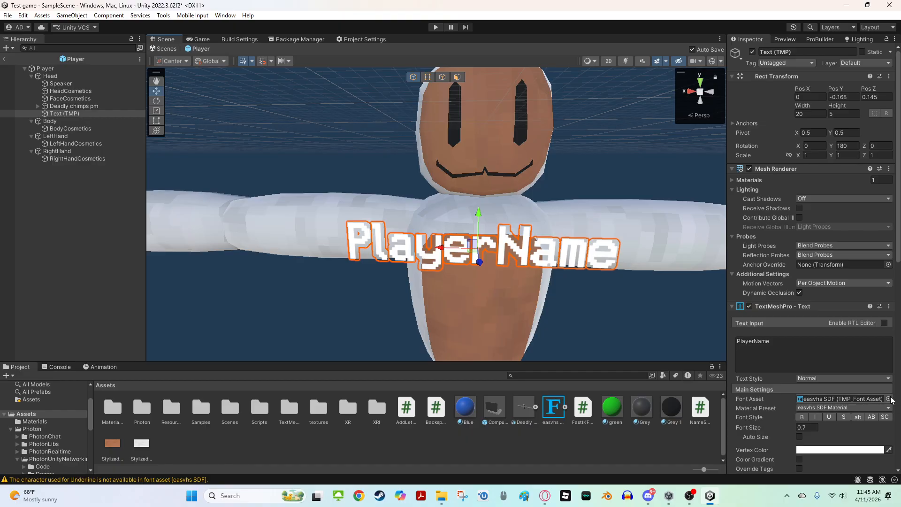
pyautogui.moveTo(483, 316); pyautogui.dragTo(522, 340, button='right')
pyautogui.press('s')
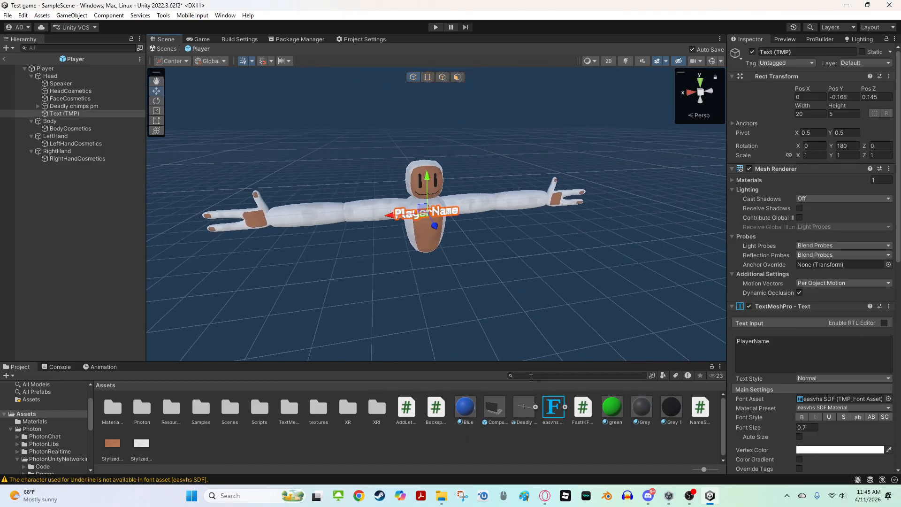
# Check the console warning about the easvhs SDF font asset
pyautogui.click(58, 367)
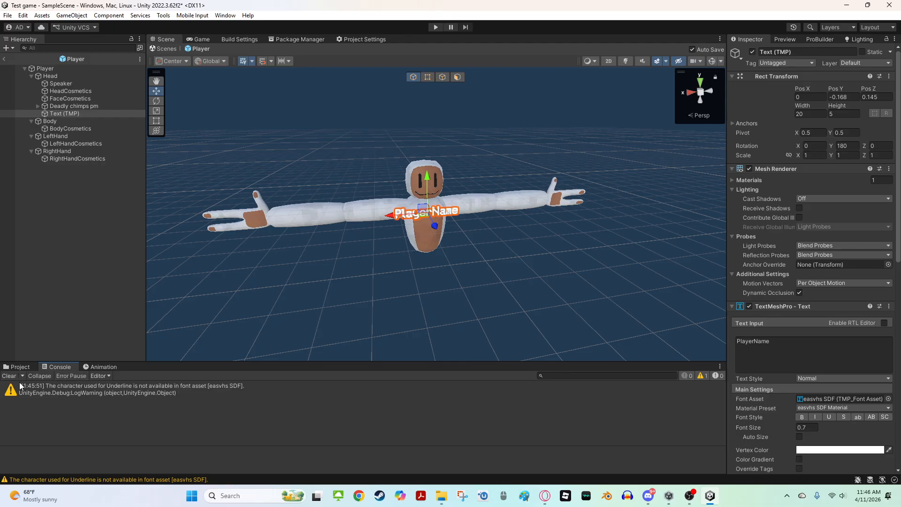
pyautogui.click(705, 375)
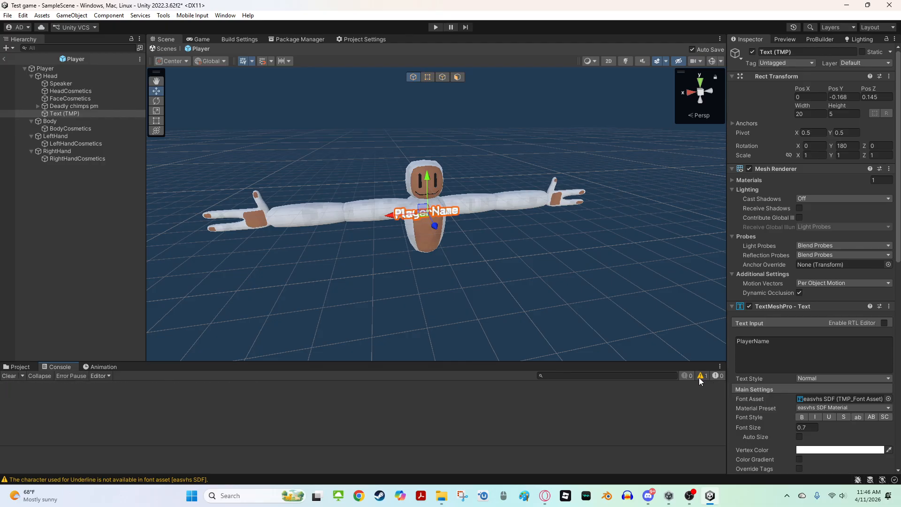
pyautogui.click(16, 367)
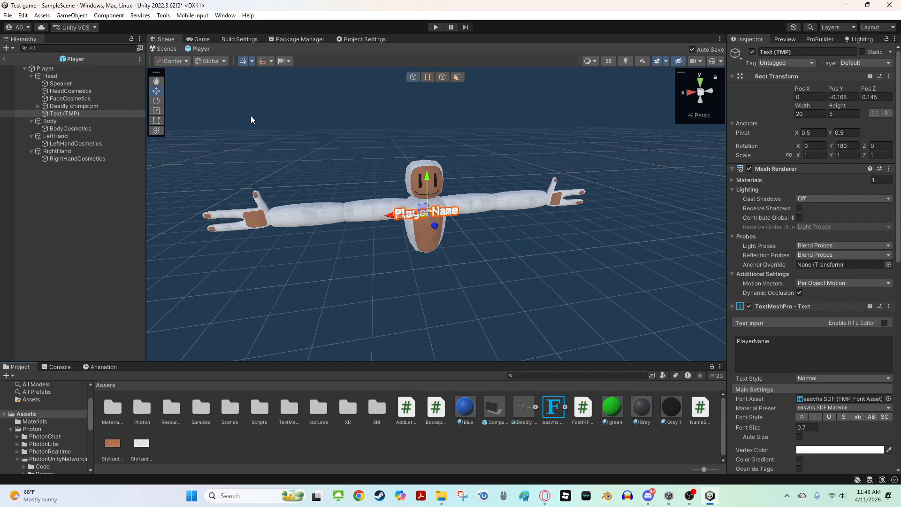
# Scale the name text down to about 0.53 and place it at about Y -0.156, Z 0.148 on the chest
pyautogui.press('f')
pyautogui.press('r')
pyautogui.moveTo(327, 205); pyautogui.dragTo(416, 229)
pyautogui.press('w')
pyautogui.moveTo(442, 198); pyautogui.dragTo(479, 151)
pyautogui.press('r')
pyautogui.press('d')
pyautogui.moveTo(479, 150); pyautogui.dragTo(375, 146, button='right')
pyautogui.press('a')
pyautogui.press('w')
pyautogui.moveTo(406, 150); pyautogui.dragTo(415, 163)
pyautogui.scroll(-10, 441, 195)
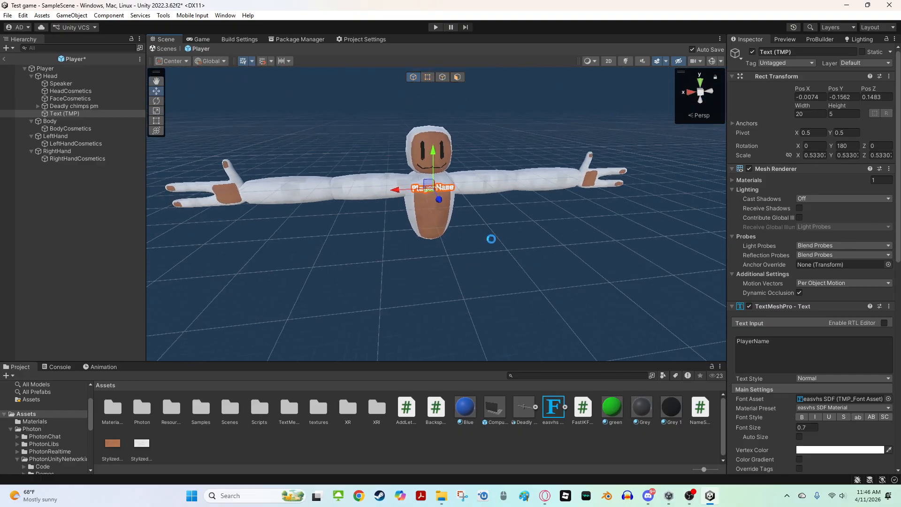
pyautogui.click(491, 238)
pyautogui.moveTo(474, 271); pyautogui.dragTo(425, 216, button='right')
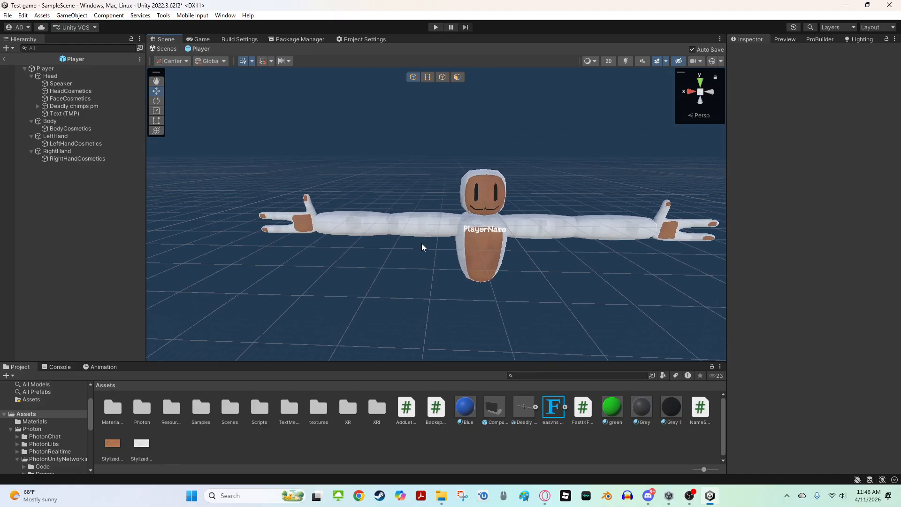
pyautogui.moveTo(559, 341); pyautogui.dragTo(514, 267, button='right')
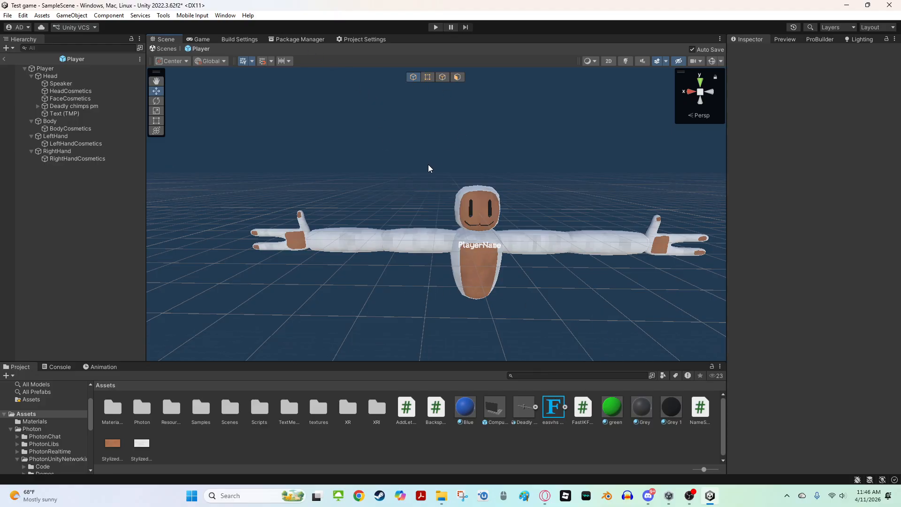
pyautogui.moveTo(559, 235); pyautogui.dragTo(479, 212, button='right')
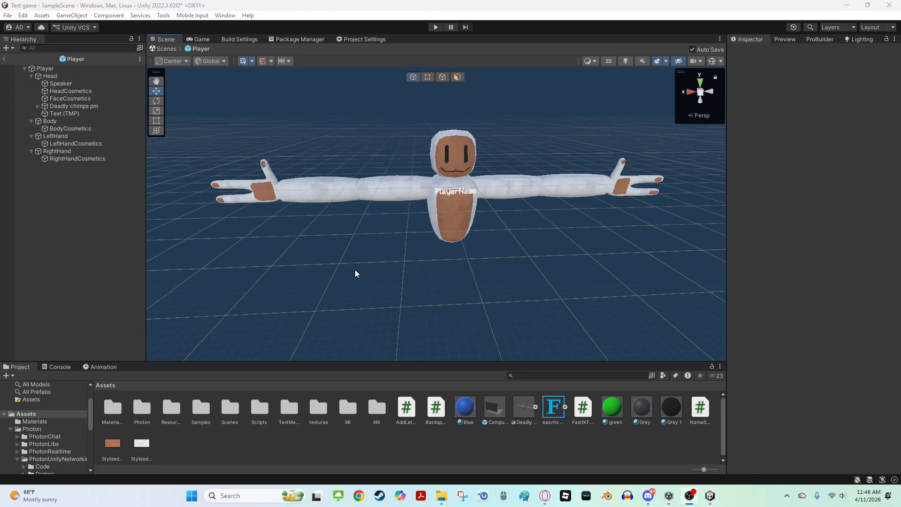
pyautogui.moveTo(321, 281); pyautogui.dragTo(341, 237, button='right')
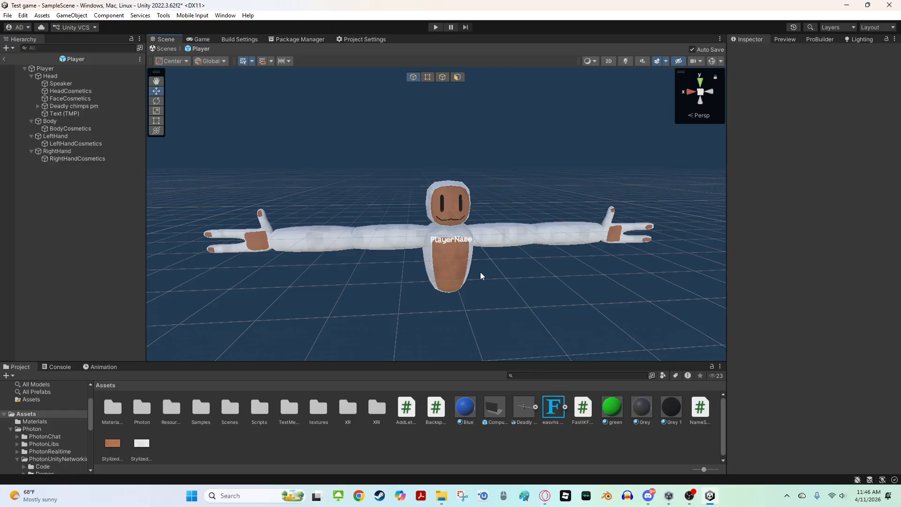
# Expand the Deadly chimps pm model in the Player hierarchy to browse its Armature and bones
pyautogui.click(69, 136)
pyautogui.moveTo(299, 174); pyautogui.dragTo(294, 174, button='right')
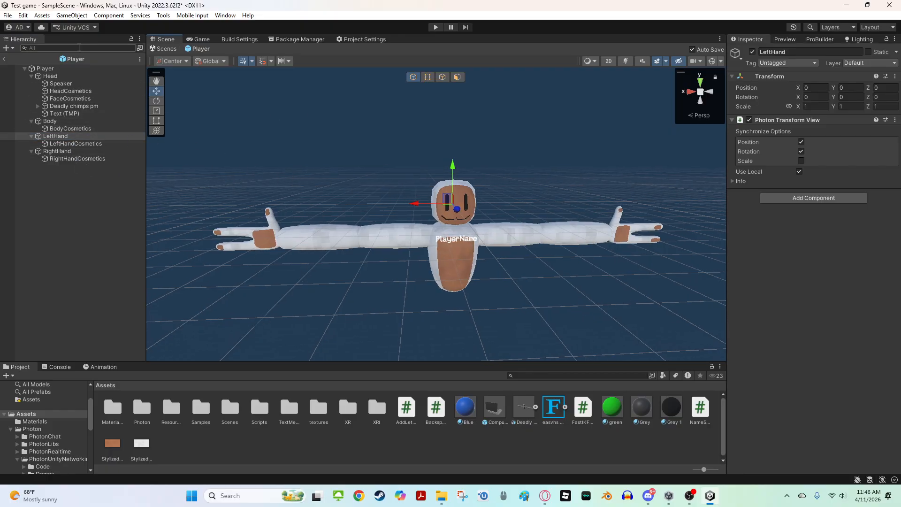
pyautogui.click(61, 106)
pyautogui.click(38, 106)
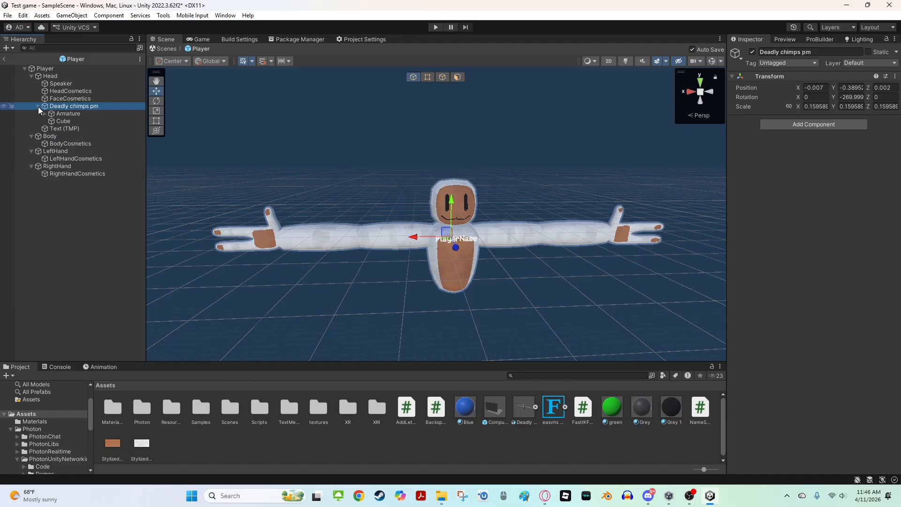
pyautogui.scroll(5, 339, 190)
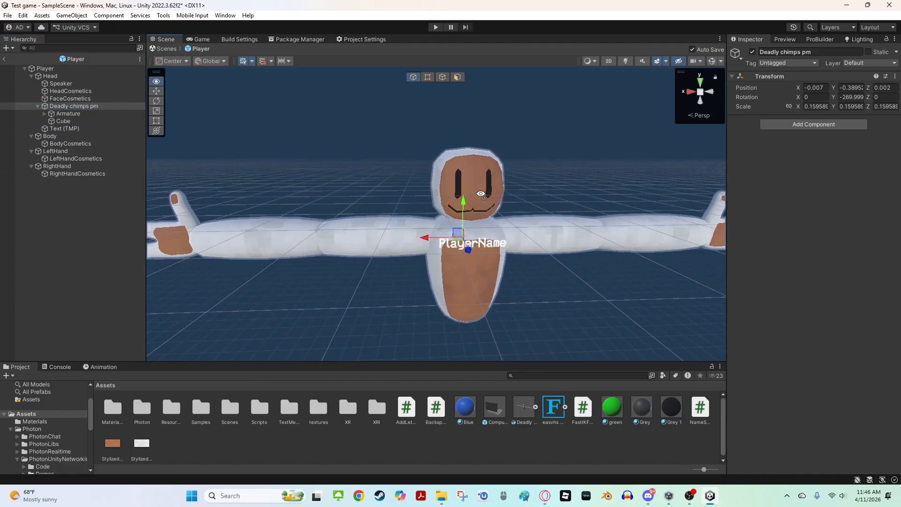
pyautogui.press('w')
pyautogui.moveTo(339, 189); pyautogui.dragTo(449, 209, button='right')
pyautogui.press('d')
pyautogui.press('a')
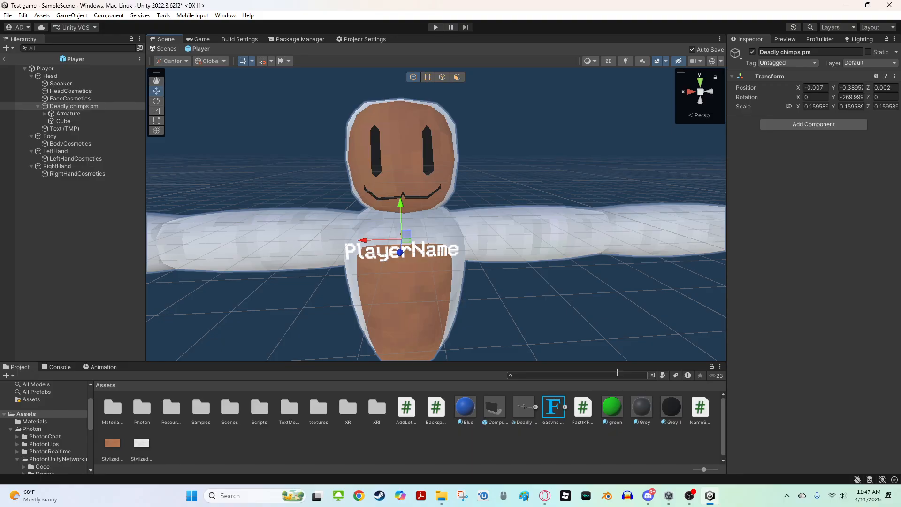
pyautogui.click(43, 117)
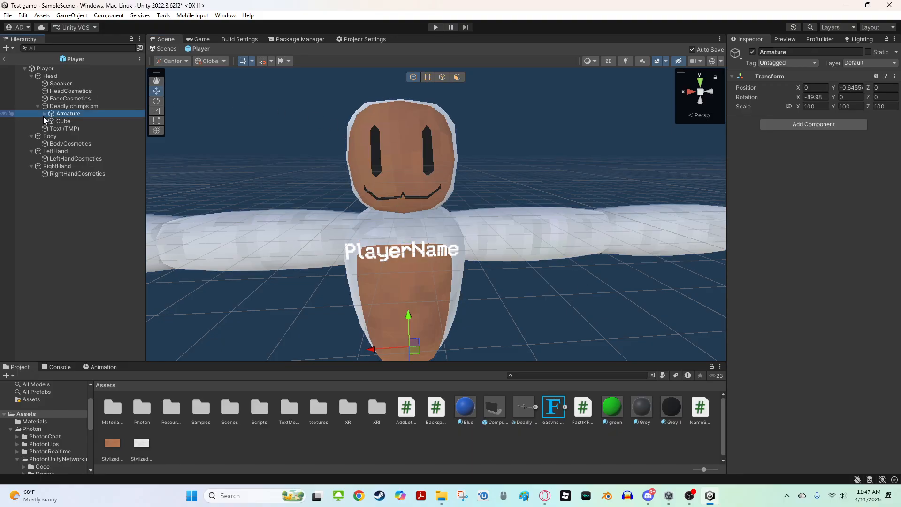
pyautogui.click(39, 106)
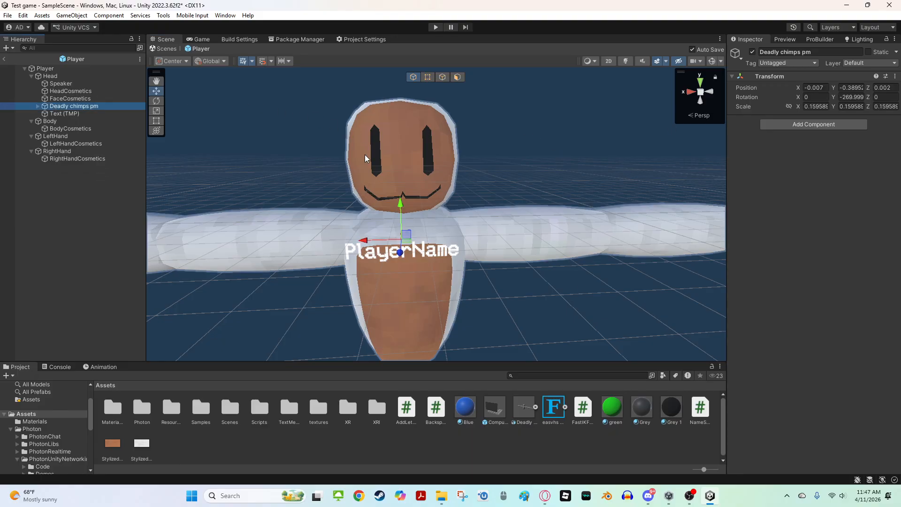
pyautogui.click(37, 106)
pyautogui.click(46, 113)
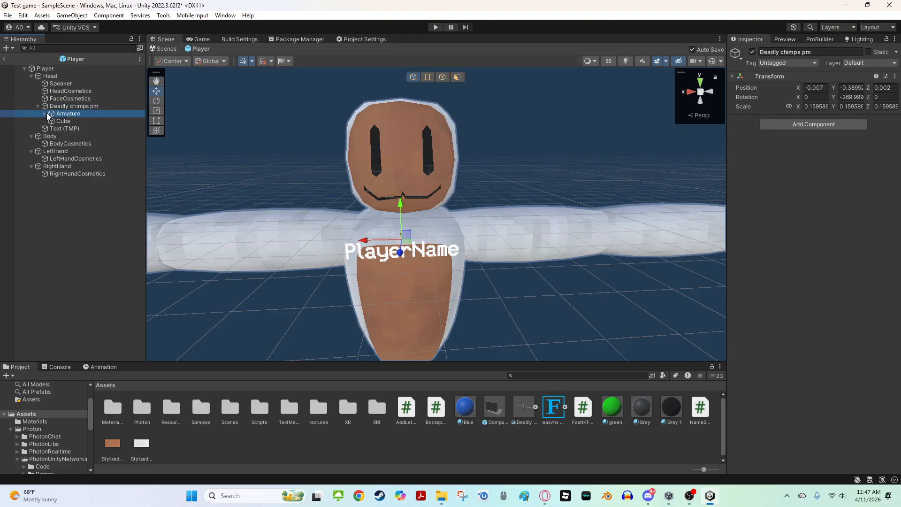
pyautogui.click(45, 113)
pyautogui.click(56, 108)
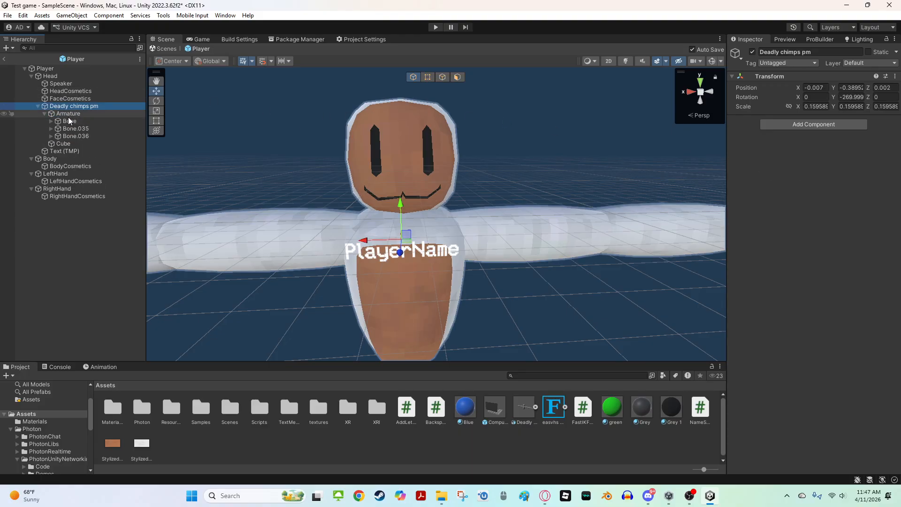
# Inspect the Armature's bone chains, expanding Bone.003 and Bone.019 to find the arm bones
pyautogui.click(68, 121)
pyautogui.click(71, 128)
pyautogui.click(70, 144)
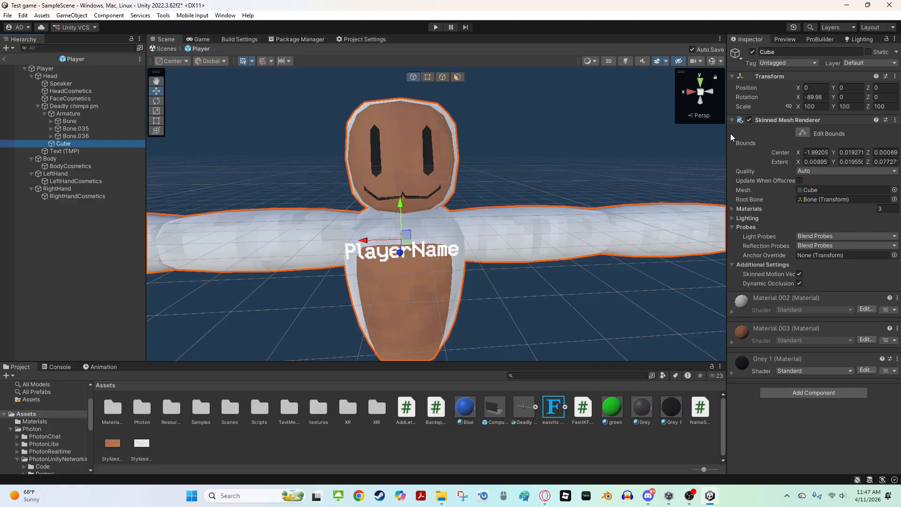
pyautogui.click(70, 129)
pyautogui.click(70, 135)
pyautogui.click(70, 130)
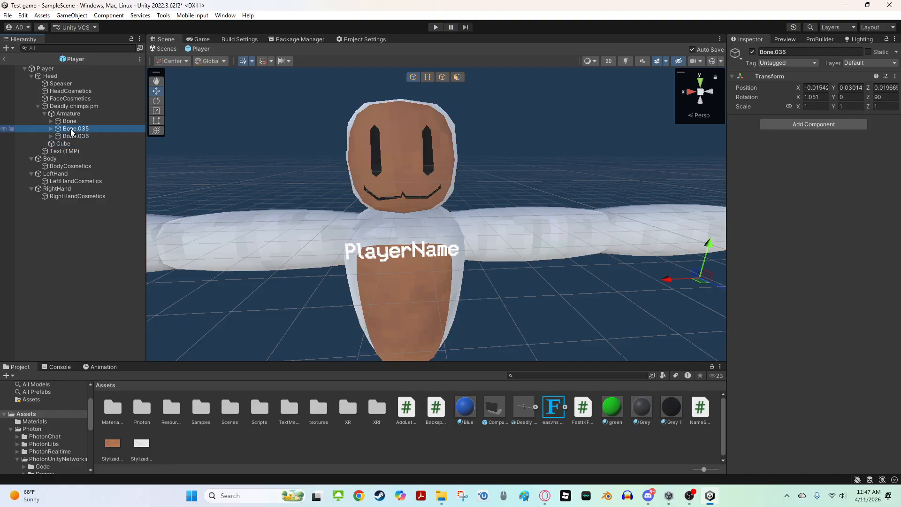
pyautogui.click(64, 137)
pyautogui.moveTo(425, 176); pyautogui.dragTo(434, 175, button='right')
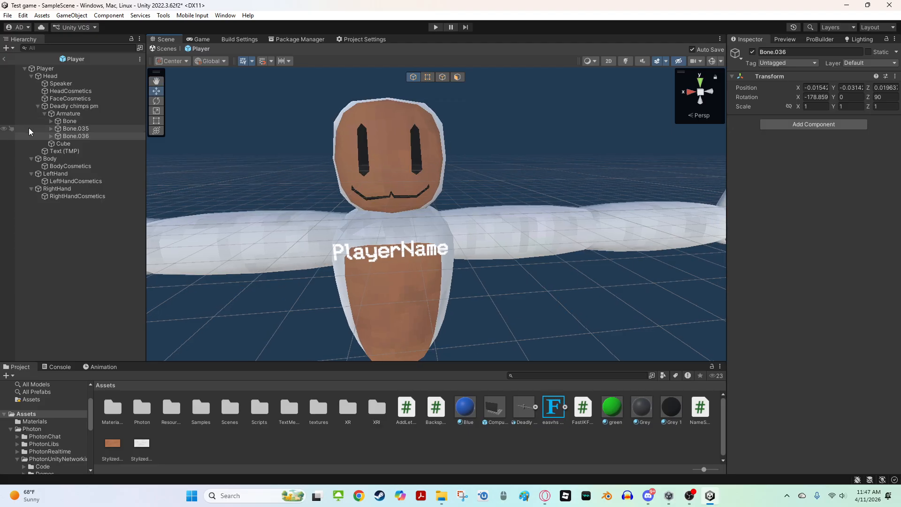
pyautogui.click(51, 121)
pyautogui.doubleClick(78, 137)
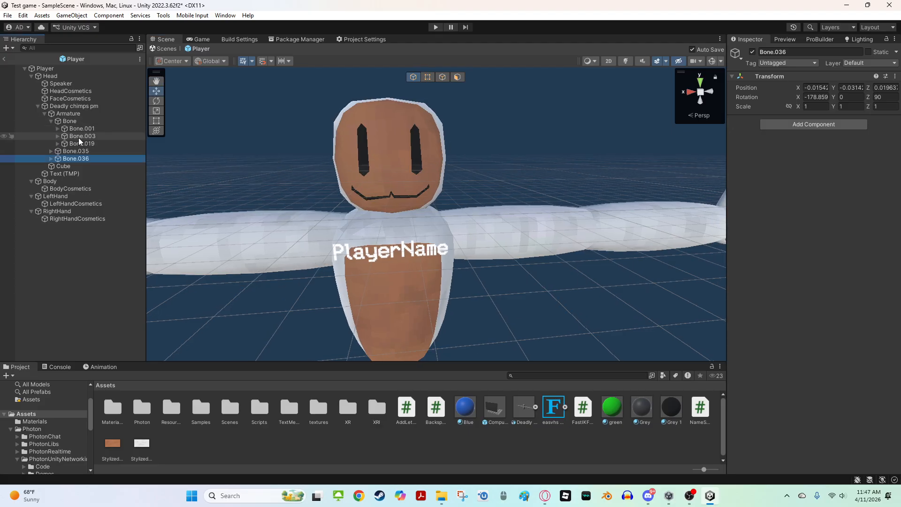
pyautogui.click(105, 143)
pyautogui.click(102, 136)
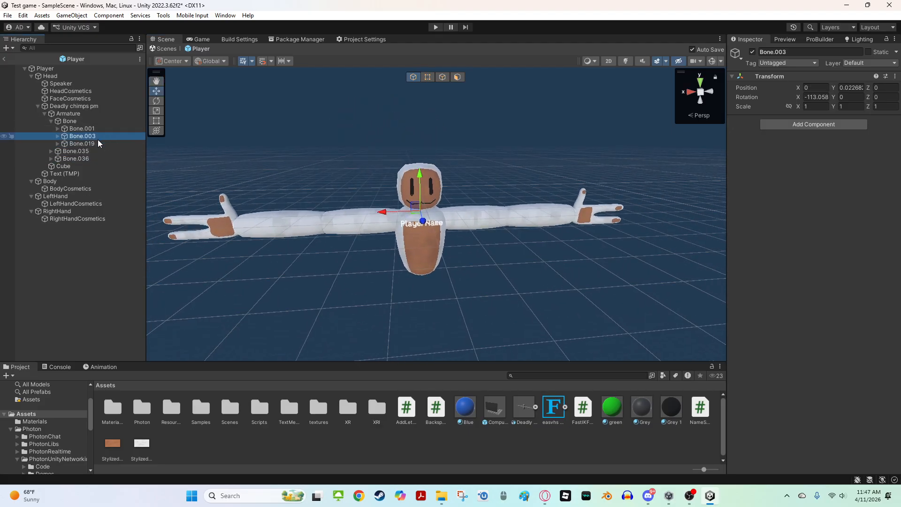
pyautogui.click(97, 141)
pyautogui.click(94, 136)
pyautogui.click(55, 136)
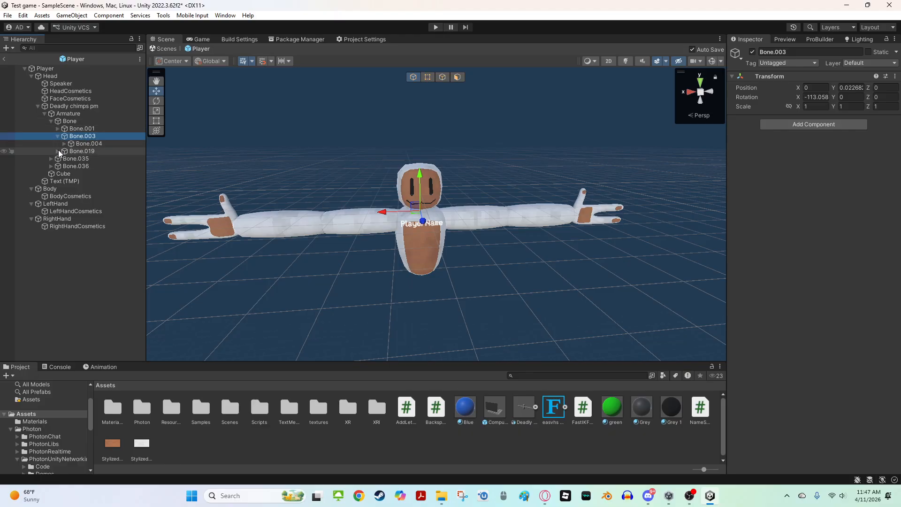
pyautogui.click(57, 150)
pyautogui.click(93, 143)
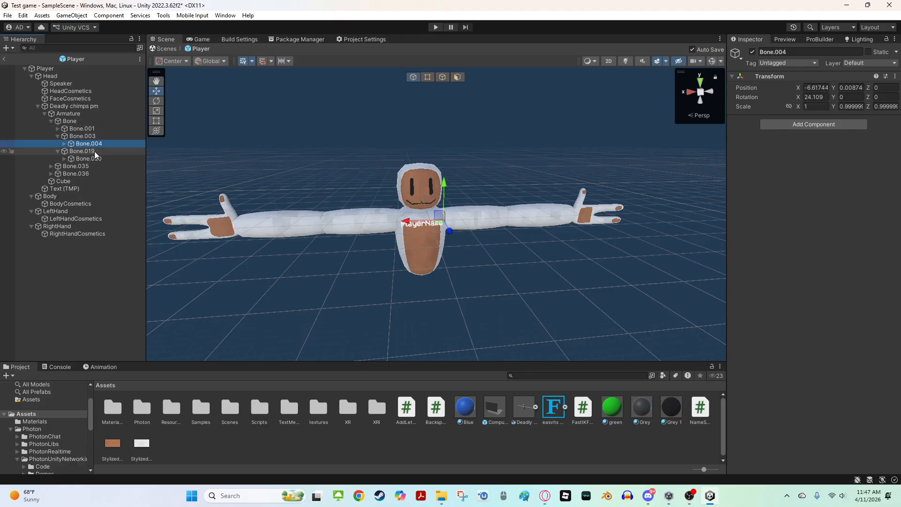
pyautogui.click(89, 158)
pyautogui.click(91, 136)
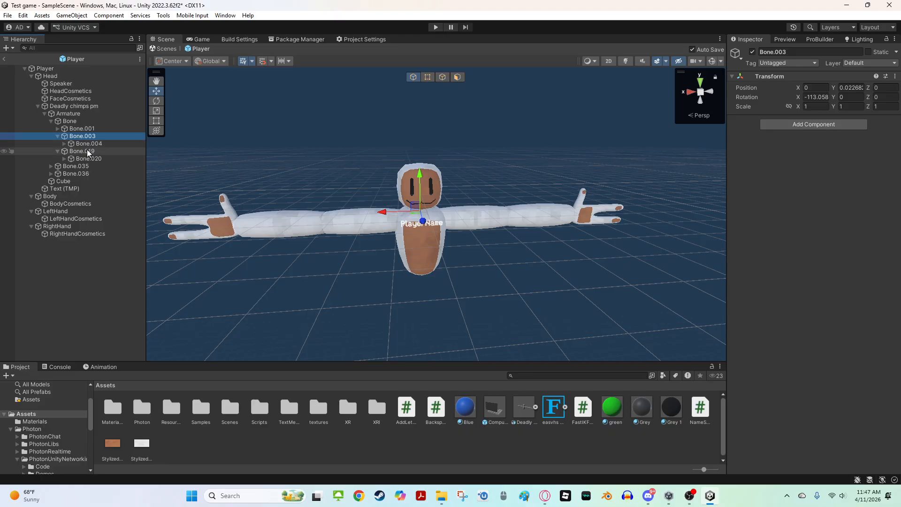
pyautogui.click(91, 144)
pyautogui.click(97, 136)
pyautogui.click(98, 143)
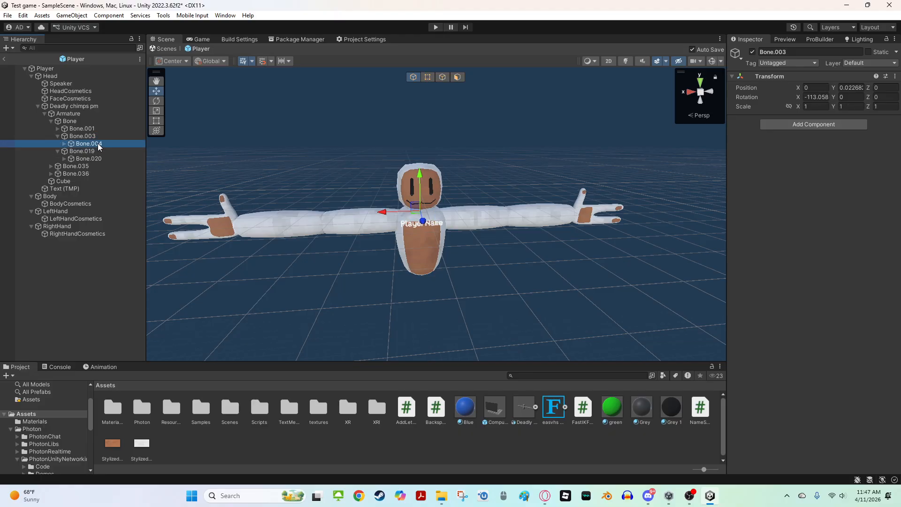
# Expand the arm chains down to the Bone.006 hand bone and rotate it 90° around Z
pyautogui.press('w')
pyautogui.moveTo(361, 182); pyautogui.dragTo(365, 182, button='right')
pyautogui.click(63, 144)
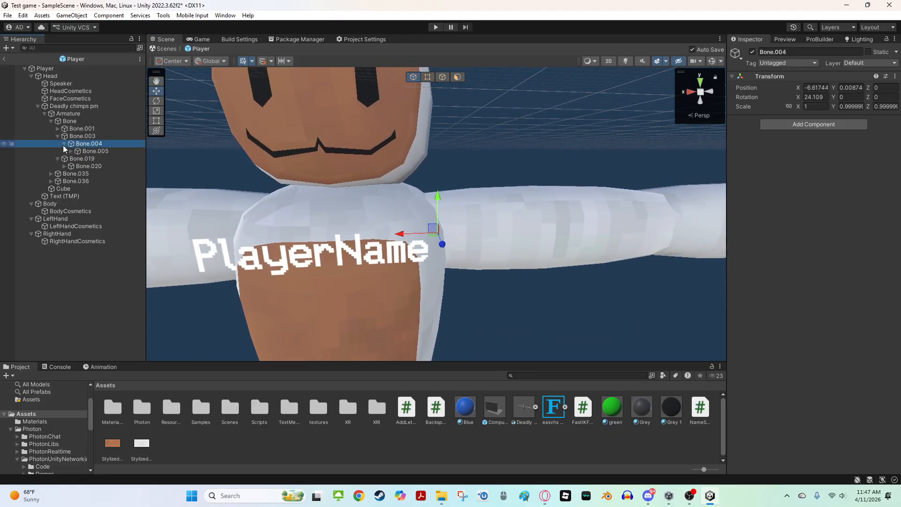
pyautogui.click(63, 164)
pyautogui.click(72, 151)
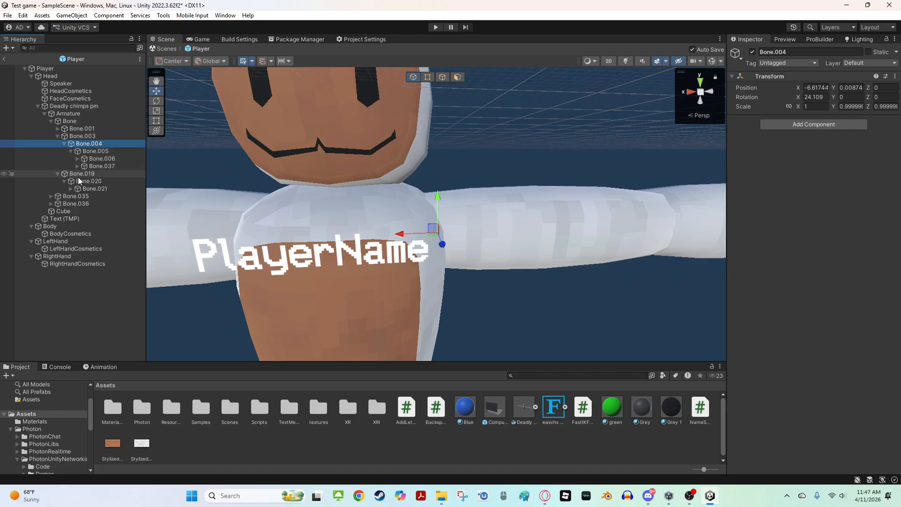
pyautogui.click(71, 189)
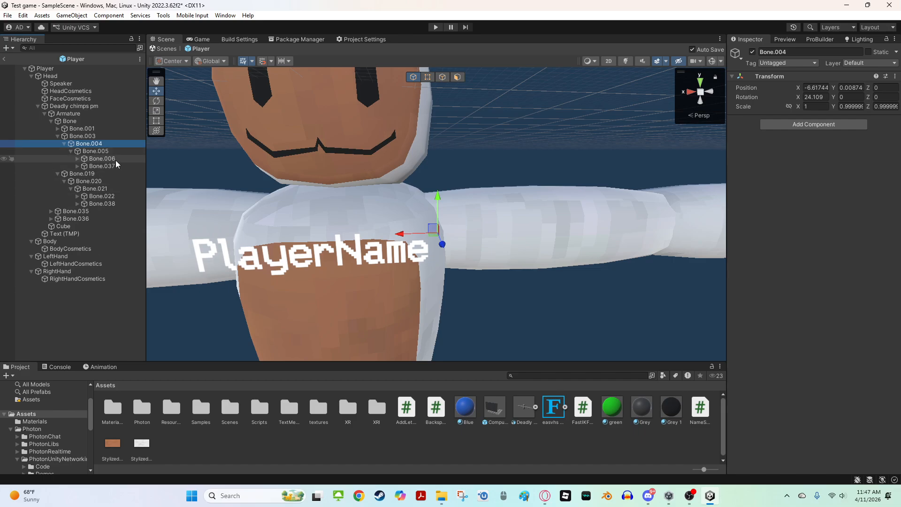
pyautogui.doubleClick(115, 160)
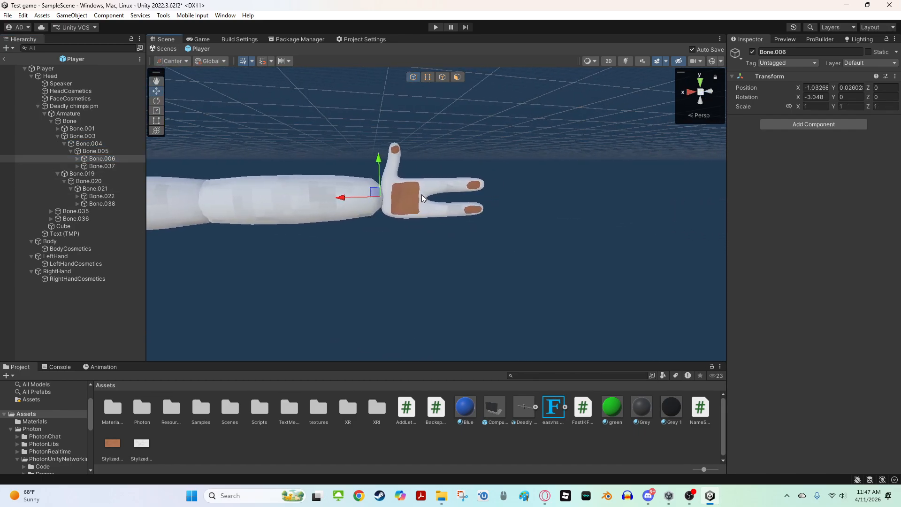
pyautogui.press('e')
pyautogui.moveTo(403, 199); pyautogui.dragTo(381, 199, button='right')
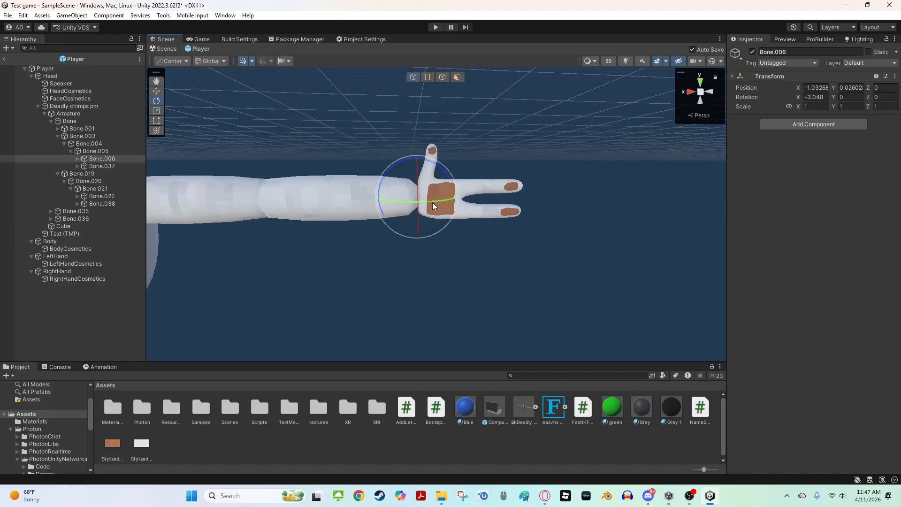
pyautogui.moveTo(432, 202); pyautogui.dragTo(362, 214)
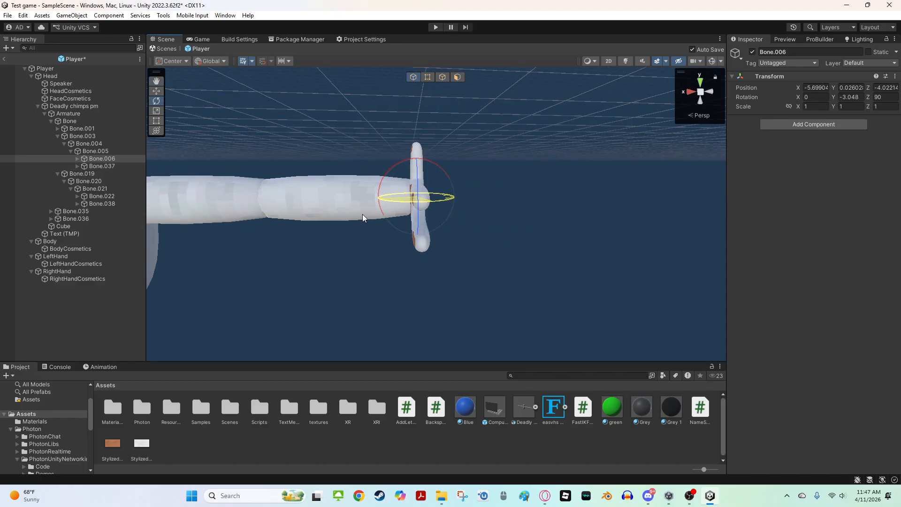
pyautogui.hotkey('ctrl', 'z')
# Add the FastIKFabric script to both hand bones, Bone.006 and Bone.022
pyautogui.moveTo(610, 193); pyautogui.dragTo(494, 245, button='right')
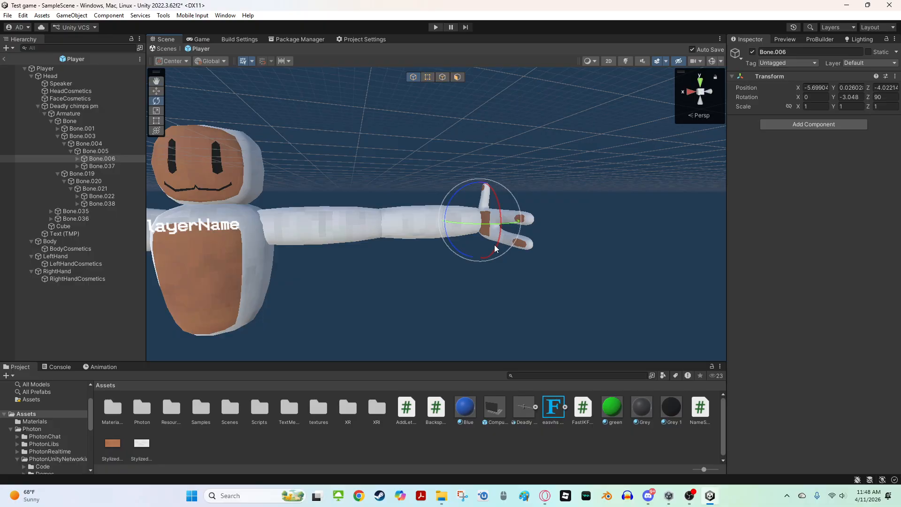
pyautogui.moveTo(415, 186); pyautogui.dragTo(229, 177, button='right')
pyautogui.click(96, 199)
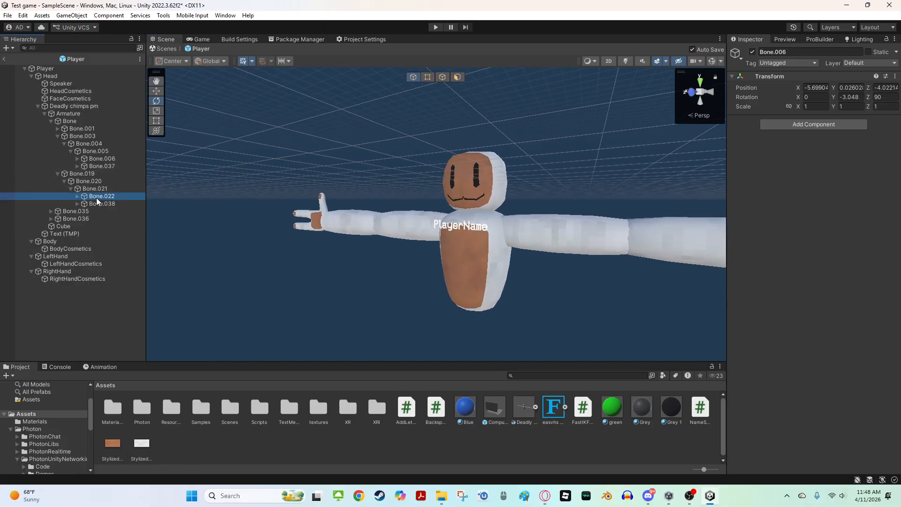
pyautogui.moveTo(337, 221); pyautogui.dragTo(429, 239)
pyautogui.moveTo(429, 238); pyautogui.dragTo(422, 185, button='right')
pyautogui.click(504, 283)
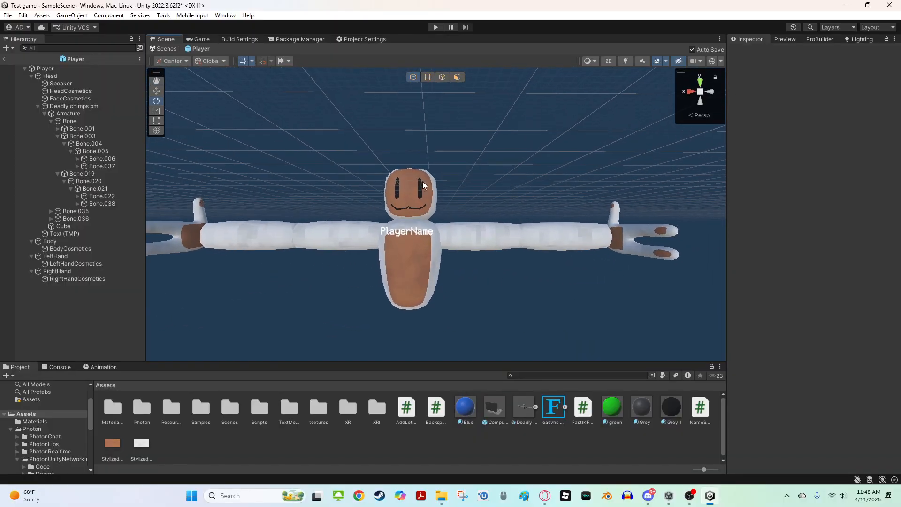
pyautogui.click(101, 160)
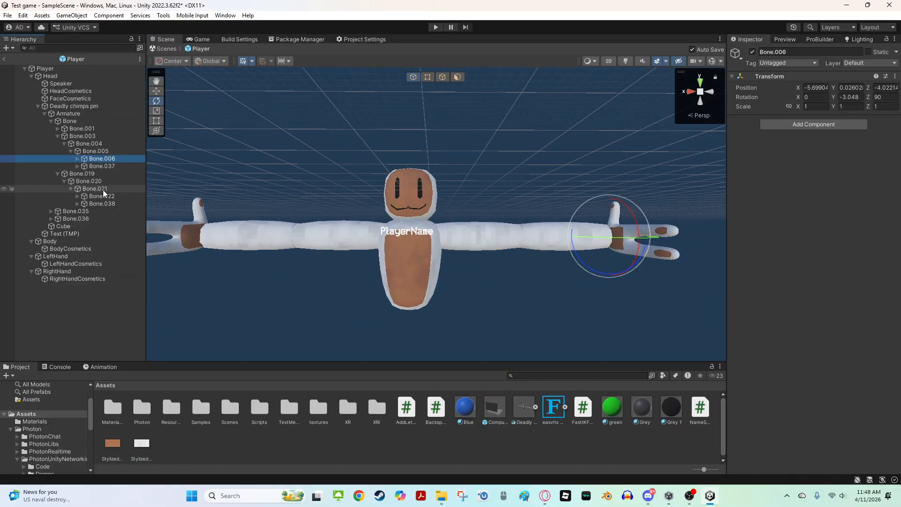
pyautogui.keyDown('ctrl'); pyautogui.click(104, 195); pyautogui.keyUp('ctrl')
pyautogui.moveTo(581, 411); pyautogui.dragTo(806, 298)
pyautogui.scroll(-5, 568, 290)
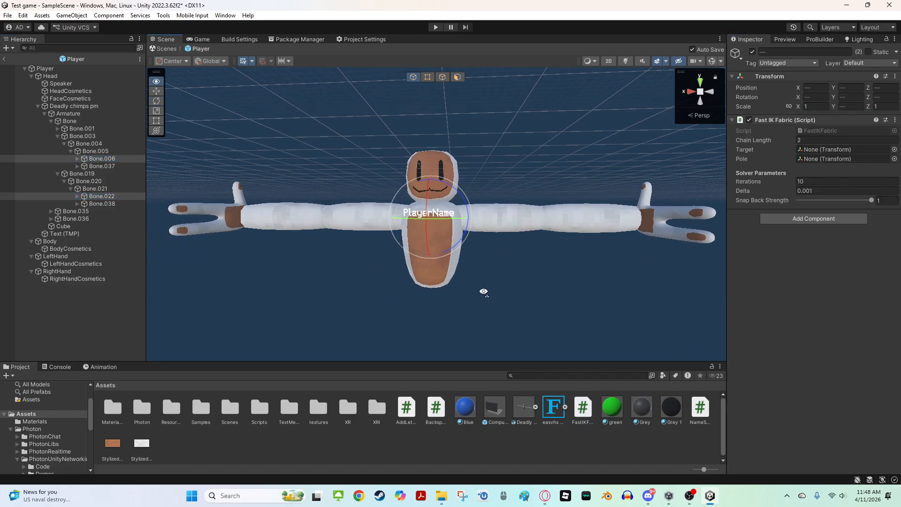
pyautogui.scroll(5, 342, 248)
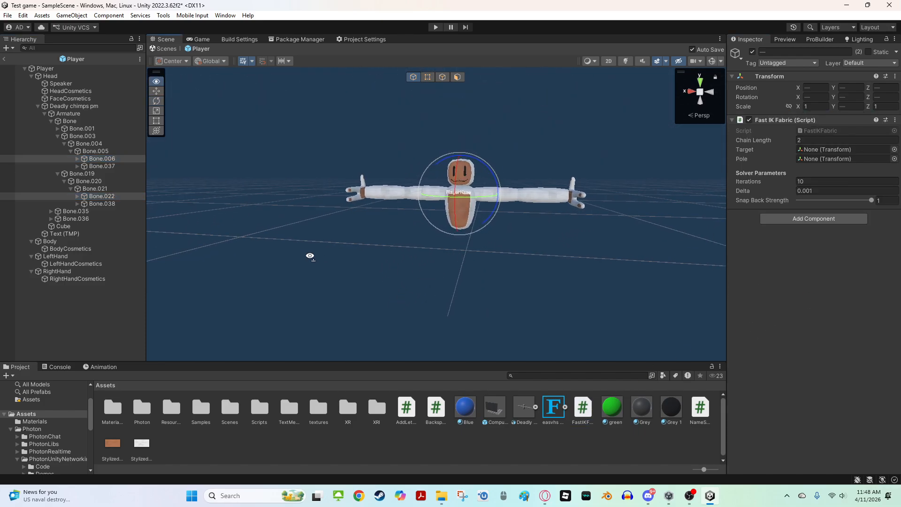
pyautogui.click(116, 160)
pyautogui.moveTo(387, 199); pyautogui.dragTo(436, 195, button='right')
pyautogui.press('w')
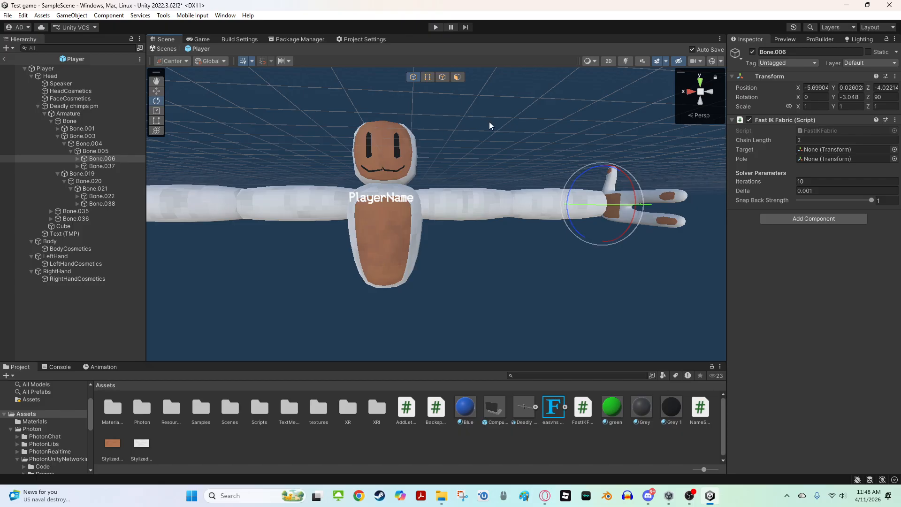
pyautogui.moveTo(632, 215); pyautogui.dragTo(563, 190, button='right')
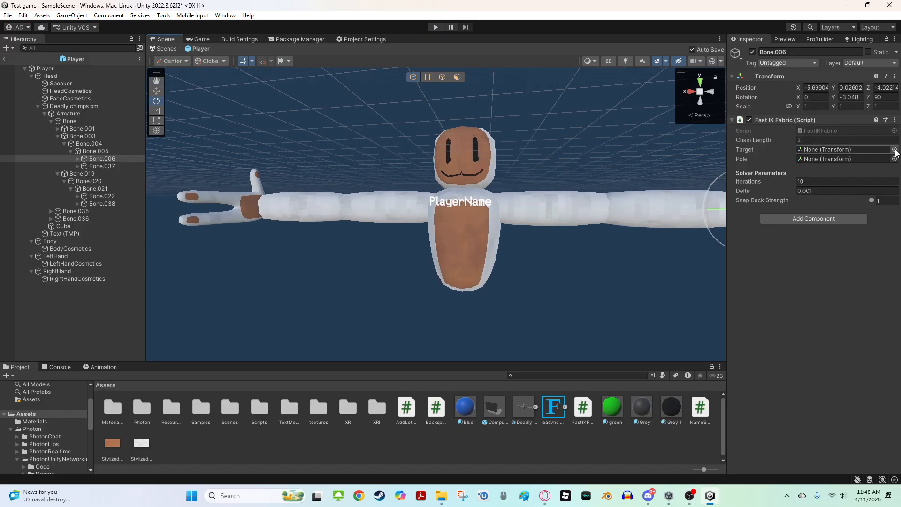
pyautogui.click(895, 150)
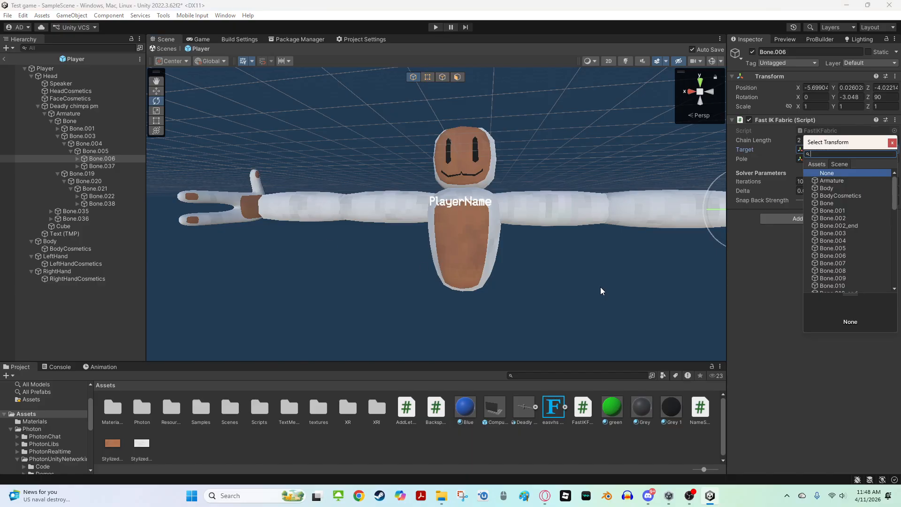
pyautogui.click(741, 307)
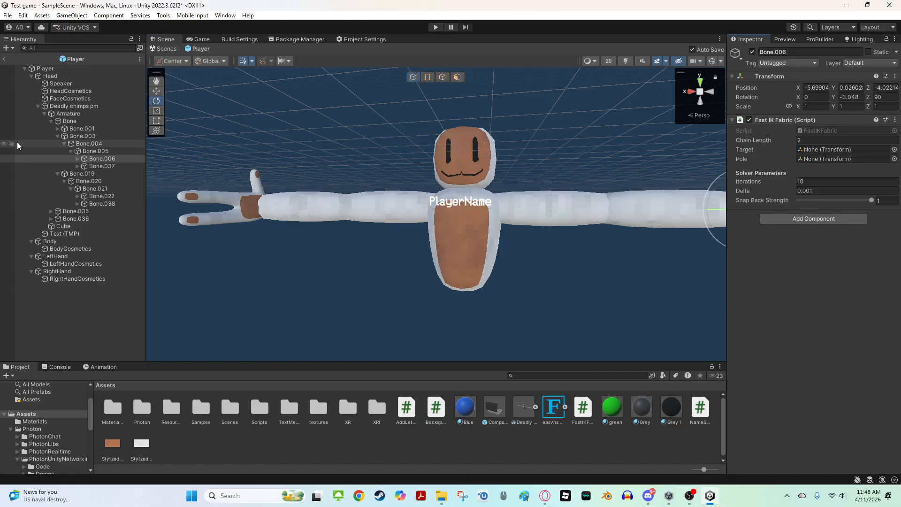
pyautogui.keyDown('alt'); pyautogui.moveTo(367, 226); pyautogui.dragTo(854, 237); pyautogui.keyUp('alt')
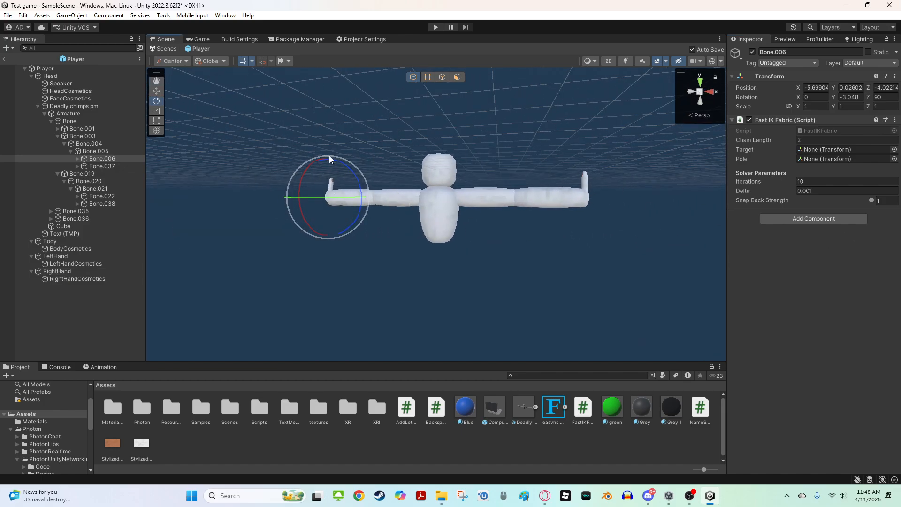
pyautogui.keyDown('alt'); pyautogui.moveTo(513, 175); pyautogui.dragTo(176, 221); pyautogui.keyUp('alt')
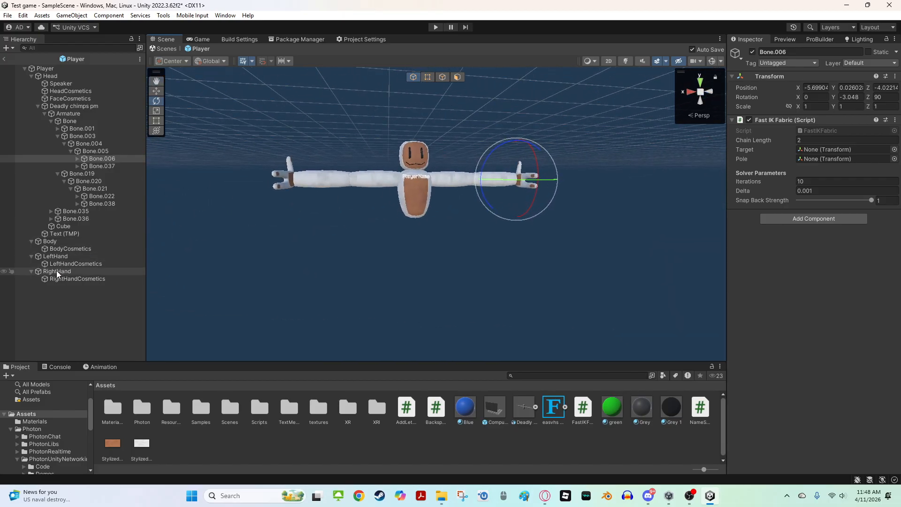
# Set the left hand bone's Fast IK Target to LeftHand and its Pole to Bone.004
pyautogui.moveTo(57, 274); pyautogui.dragTo(835, 154)
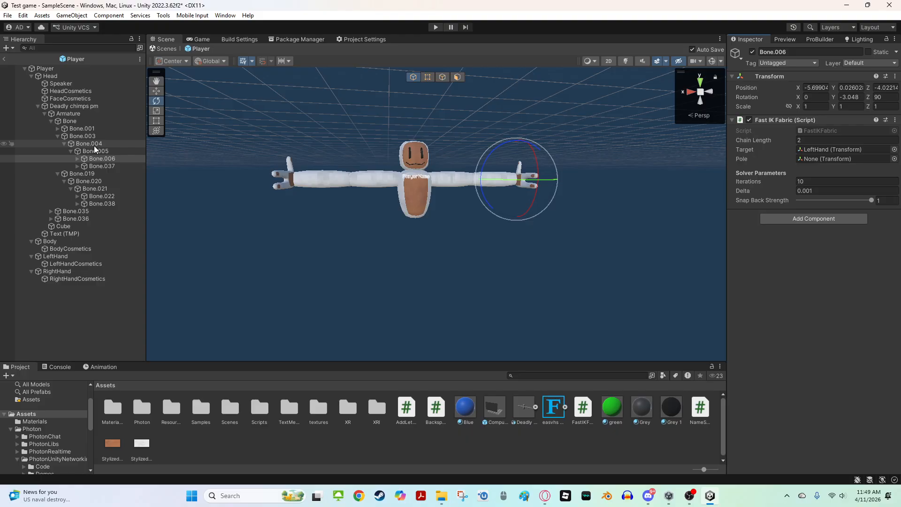
pyautogui.moveTo(94, 145); pyautogui.dragTo(823, 161)
pyautogui.scroll(3, 435, 182)
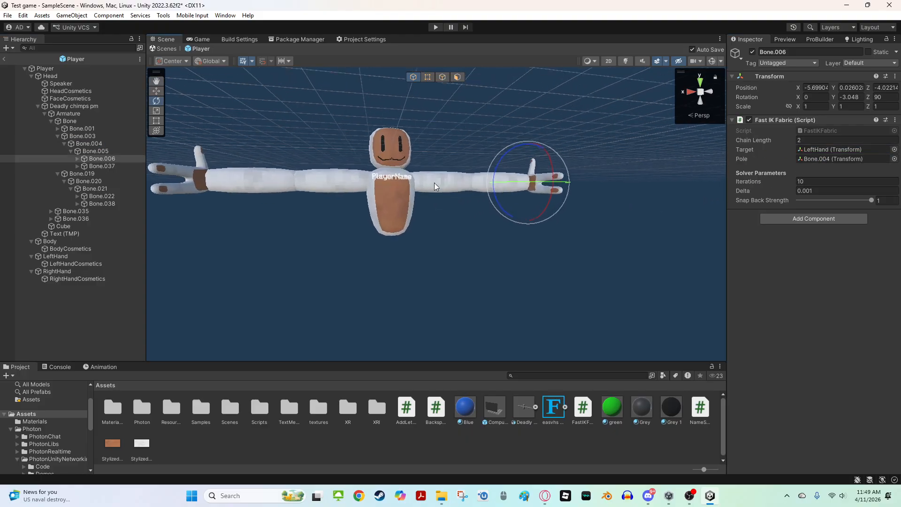
# Try rotating the Bone.004 and Bone.005 arm bones, undoing each rotation
pyautogui.click(104, 144)
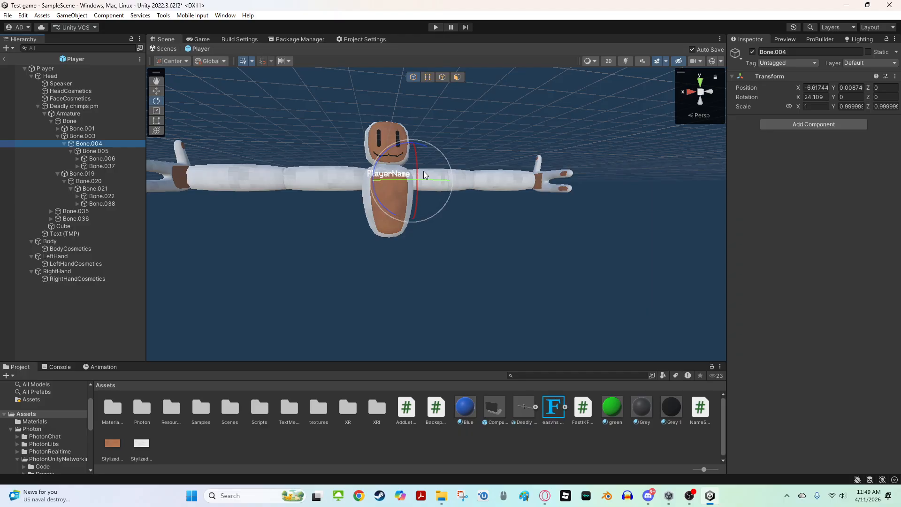
pyautogui.moveTo(423, 172); pyautogui.dragTo(485, 205)
pyautogui.hotkey('ctrl', 'z')
pyautogui.click(96, 151)
pyautogui.hotkey('ctrl', 'z')
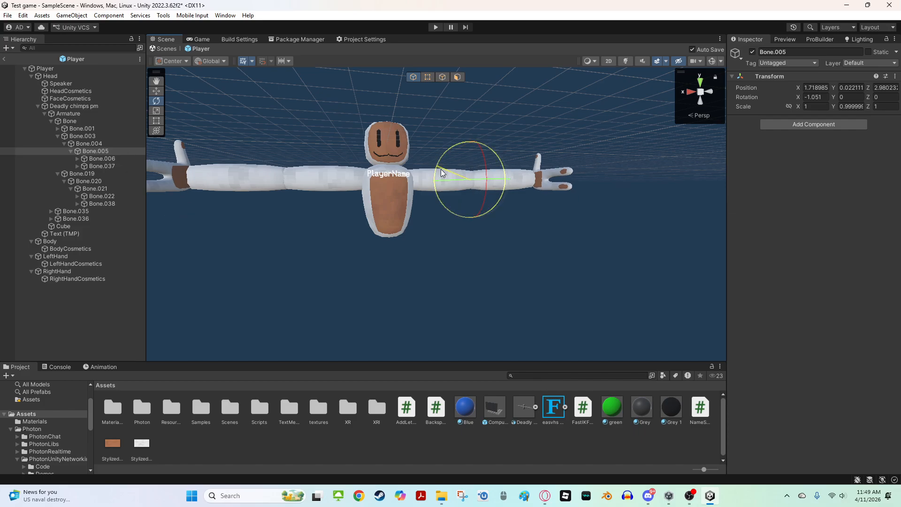
pyautogui.moveTo(441, 168); pyautogui.dragTo(378, 283)
pyautogui.hotkey('ctrl', 'z')
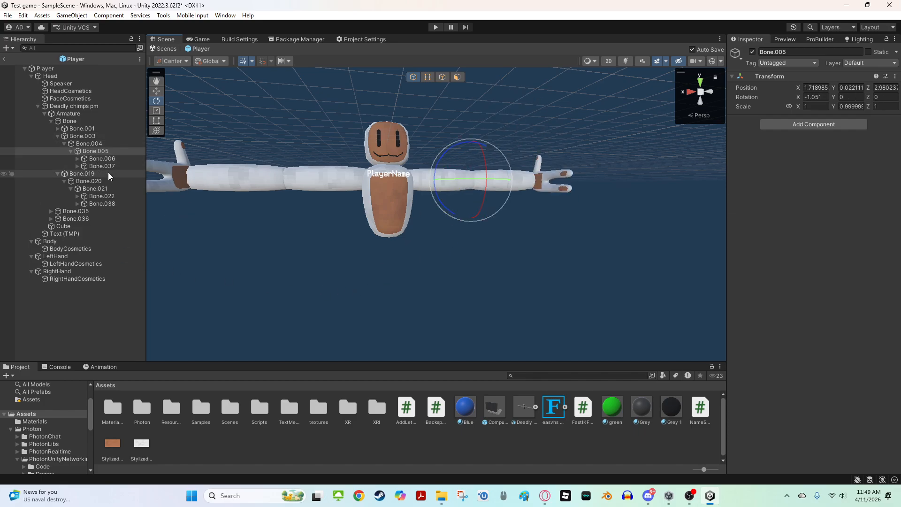
# Show all scene gizmos and examine the left arm's IK bone chain around Bone.006
pyautogui.click(113, 159)
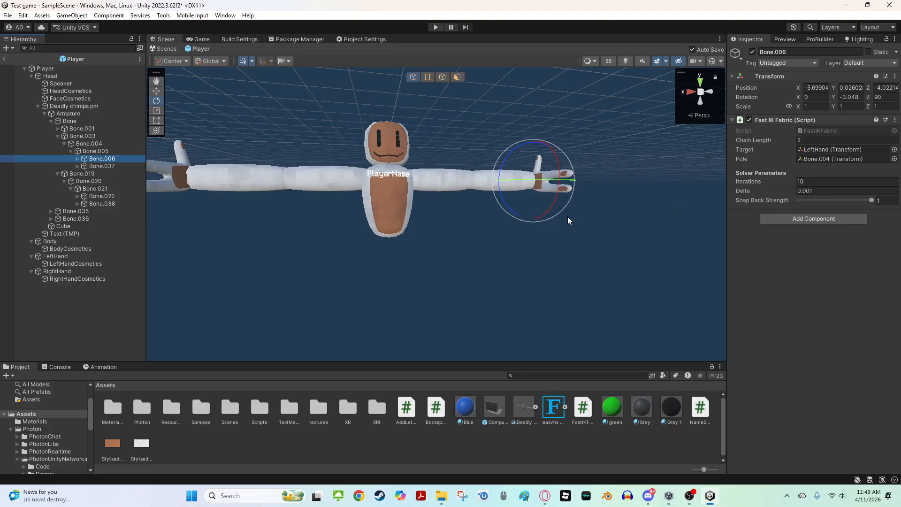
pyautogui.moveTo(482, 221); pyautogui.dragTo(478, 221, button='right')
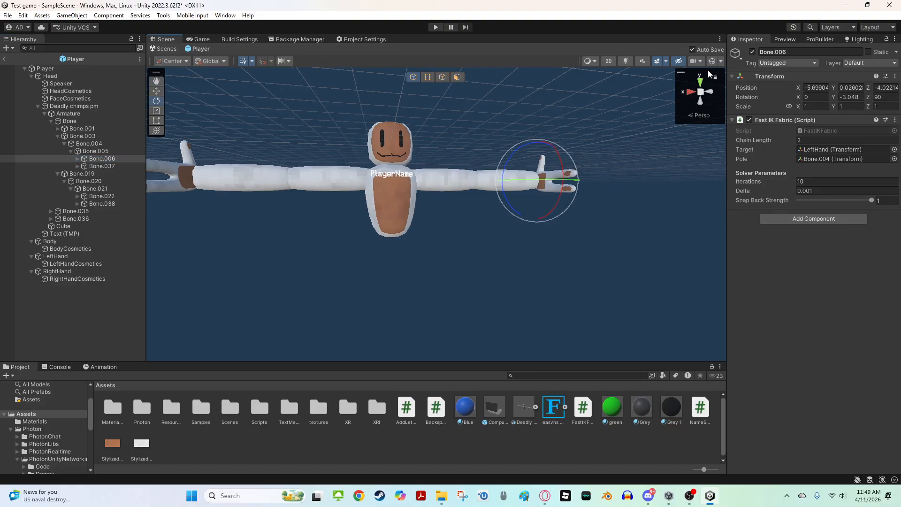
pyautogui.click(706, 62)
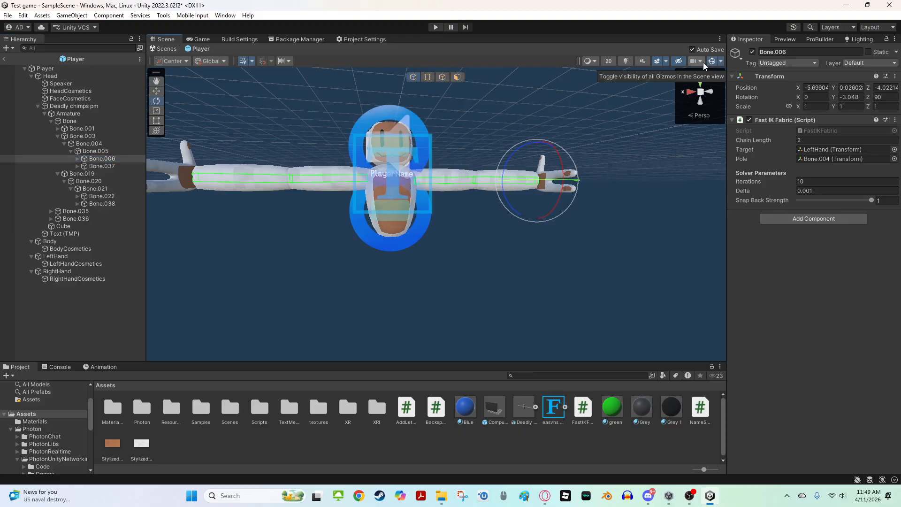
pyautogui.moveTo(371, 131); pyautogui.dragTo(320, 137, button='right')
pyautogui.scroll(3, 319, 137)
pyautogui.moveTo(360, 177); pyautogui.dragTo(457, 172, button='middle')
pyautogui.scroll(4, 457, 172)
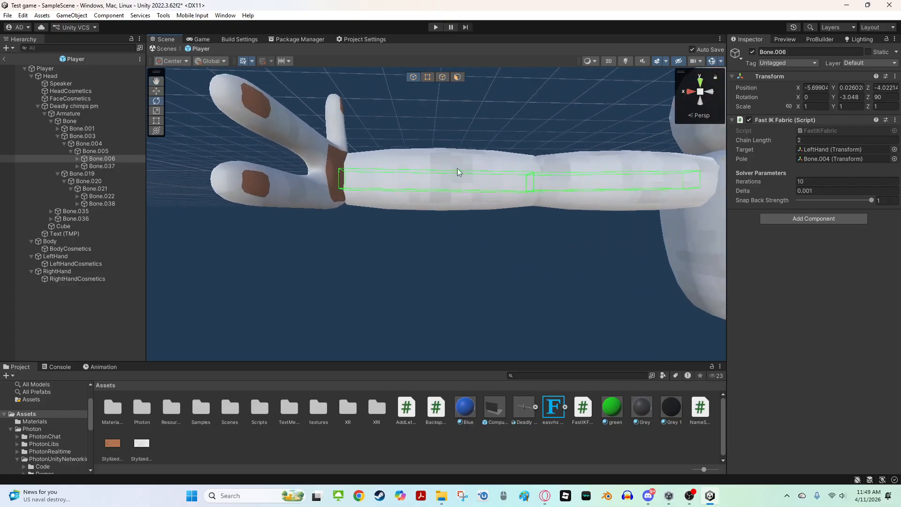
pyautogui.press('d')
pyautogui.moveTo(457, 171); pyautogui.dragTo(557, 211, button='right')
pyautogui.press('s')
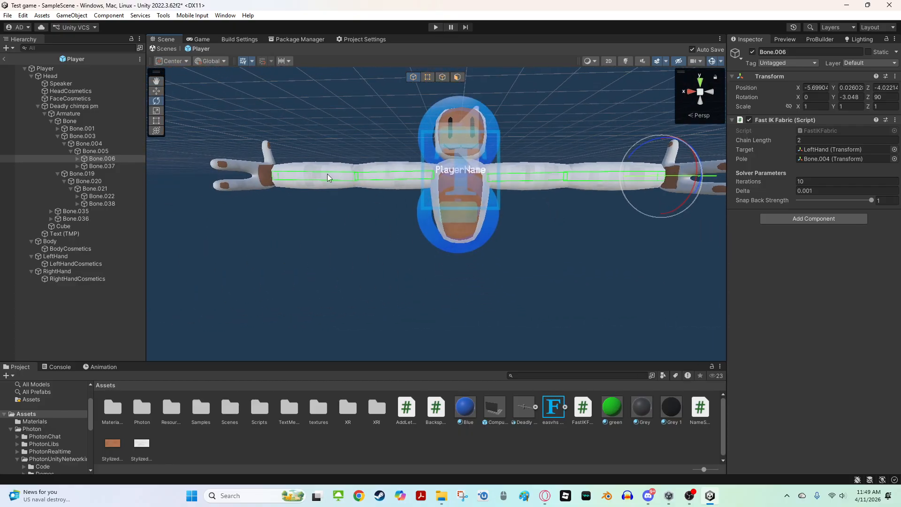
# Set Bone.022's Fast IK Target to RightHand and its Pole to Bone.020
pyautogui.click(104, 196)
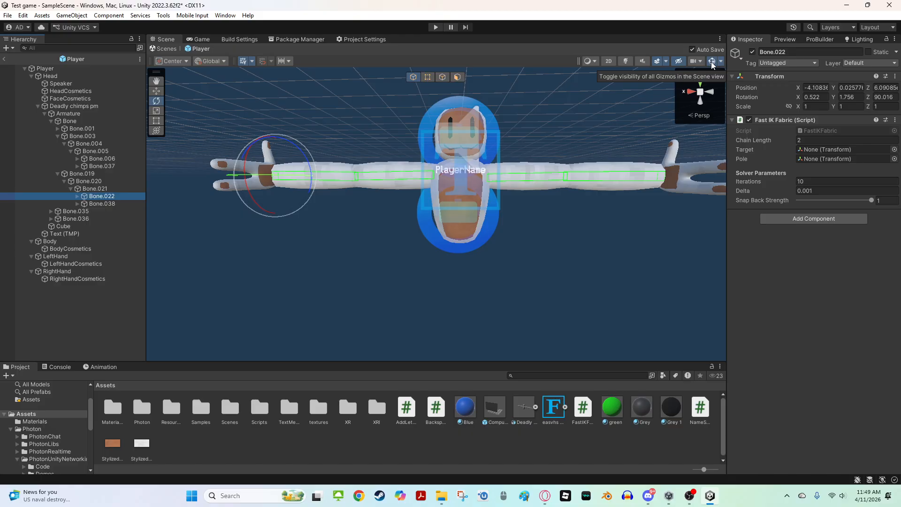
pyautogui.press('w')
pyautogui.moveTo(588, 133); pyautogui.dragTo(320, 168, button='right')
pyautogui.press('s')
pyautogui.press('w')
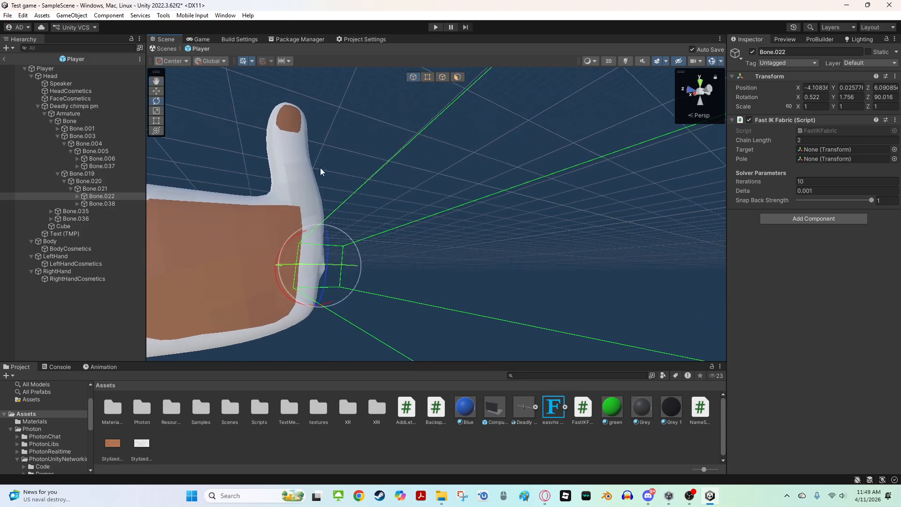
pyautogui.press('s')
pyautogui.moveTo(425, 292); pyautogui.dragTo(515, 310, button='right')
pyautogui.press('w')
pyautogui.press('s')
pyautogui.press('d')
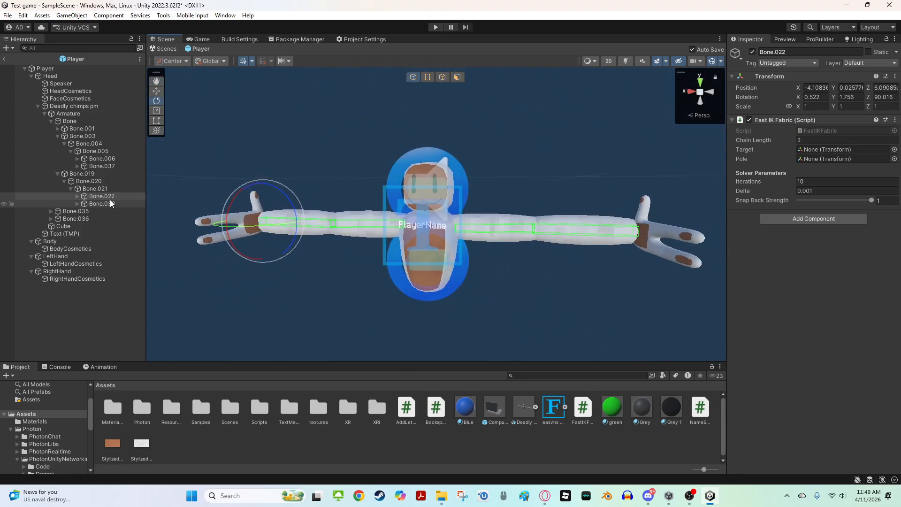
pyautogui.moveTo(75, 275); pyautogui.dragTo(827, 157)
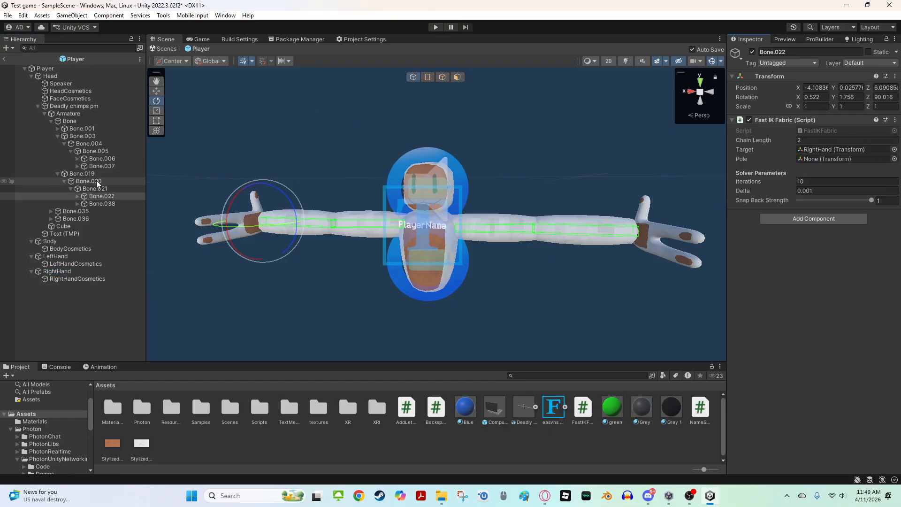
pyautogui.moveTo(98, 181); pyautogui.dragTo(833, 160)
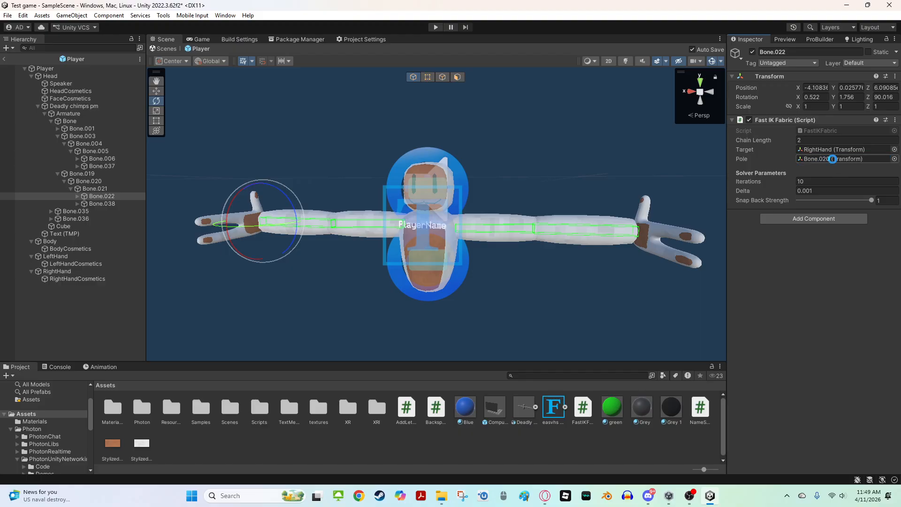
pyautogui.moveTo(406, 203); pyautogui.dragTo(348, 213, button='right')
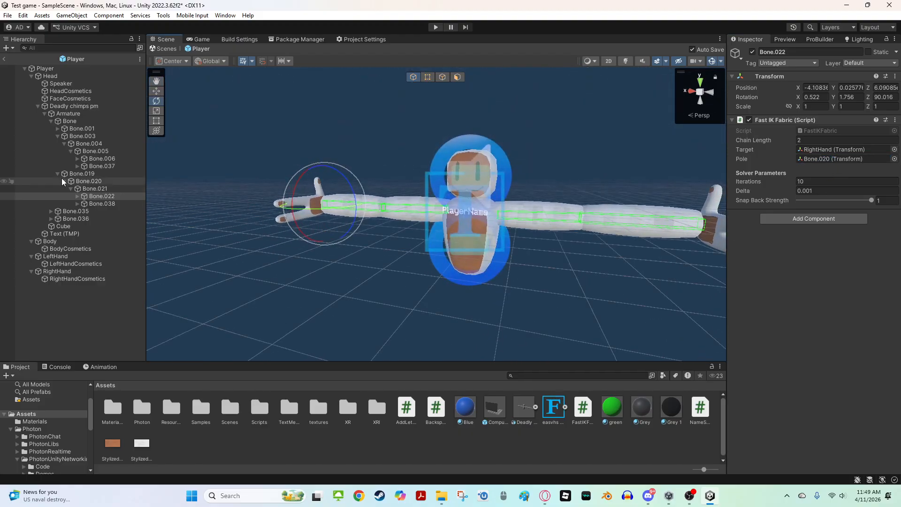
# Select the right arm bones Bone.019 and Bone.020 and inspect them in the scene
pyautogui.click(89, 188)
pyautogui.click(85, 182)
pyautogui.click(86, 174)
pyautogui.press('w')
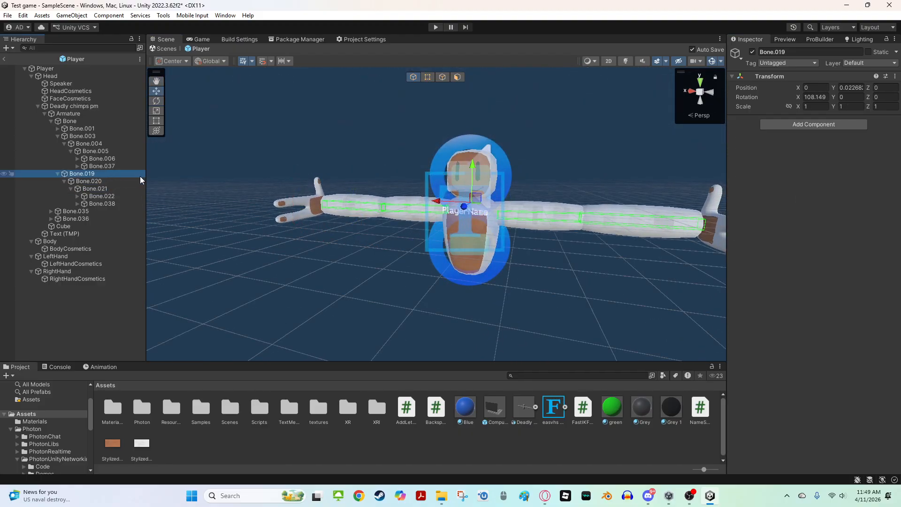
pyautogui.click(94, 182)
pyautogui.press('w')
pyautogui.moveTo(335, 189); pyautogui.dragTo(371, 194, button='right')
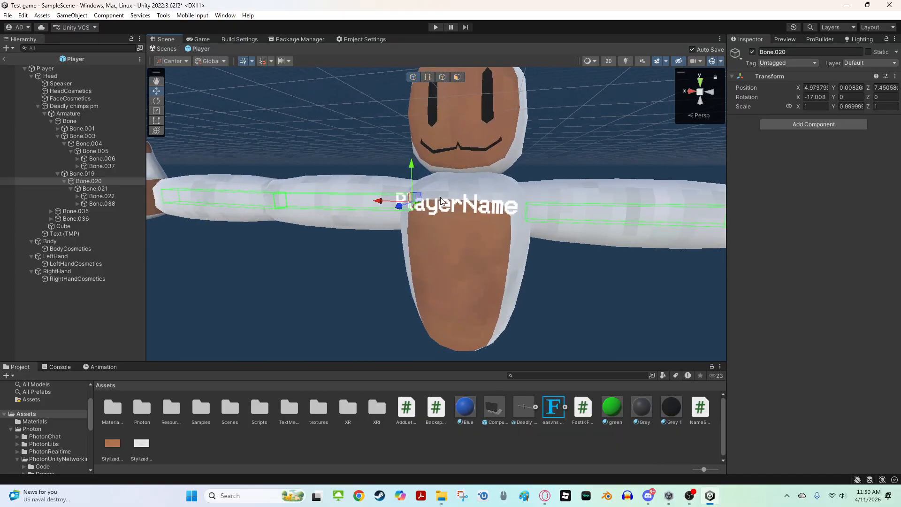
pyautogui.press('e')
pyautogui.moveTo(441, 202); pyautogui.dragTo(509, 224, button='right')
pyautogui.click(511, 272)
pyautogui.scroll(-12, 502, 278)
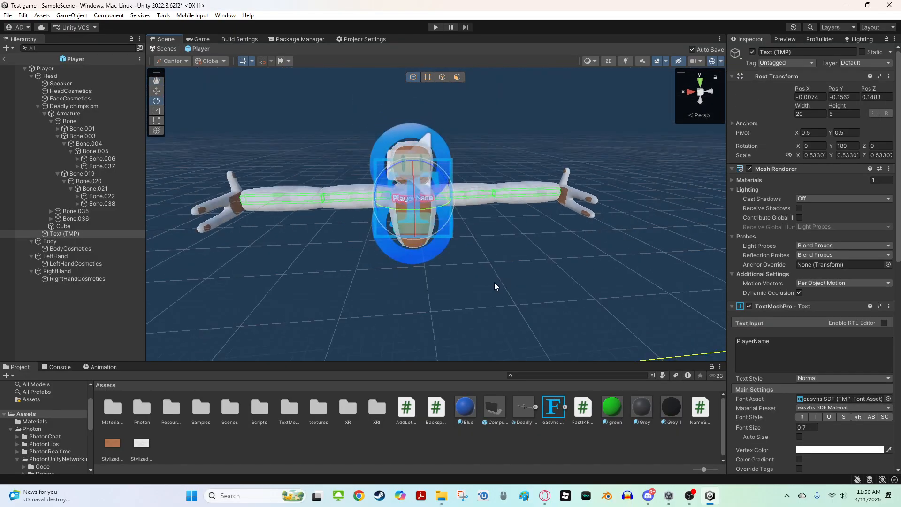
pyautogui.moveTo(460, 302); pyautogui.dragTo(428, 324, button='right')
pyautogui.click(538, 314)
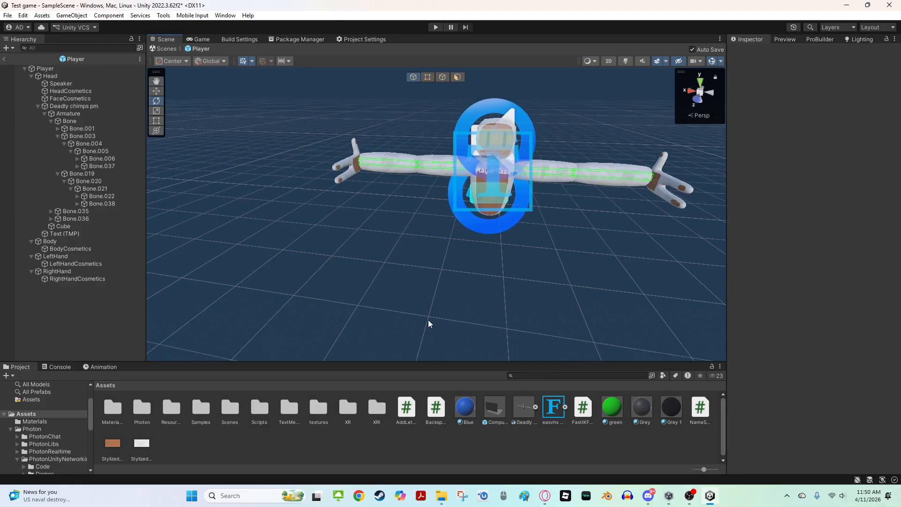
# Save the Player prefab and return from prefab editing to the scene
pyautogui.click(8, 15)
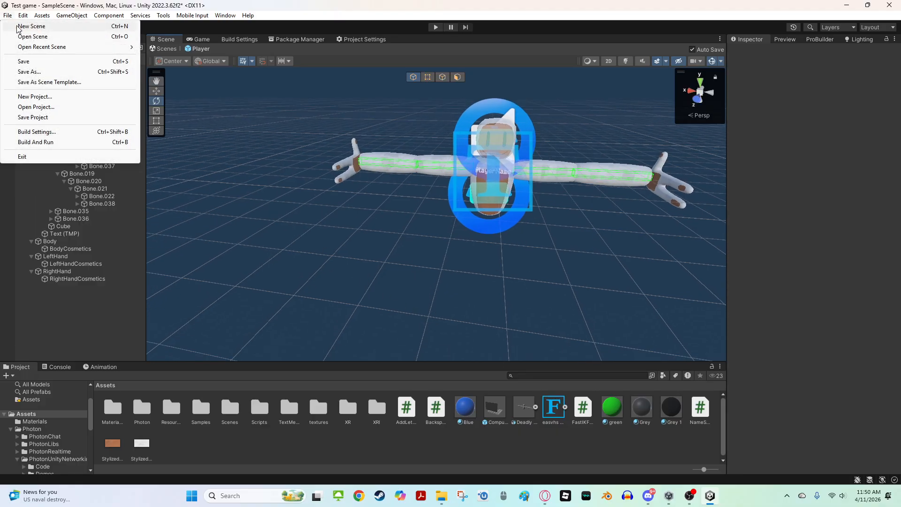
pyautogui.click(35, 64)
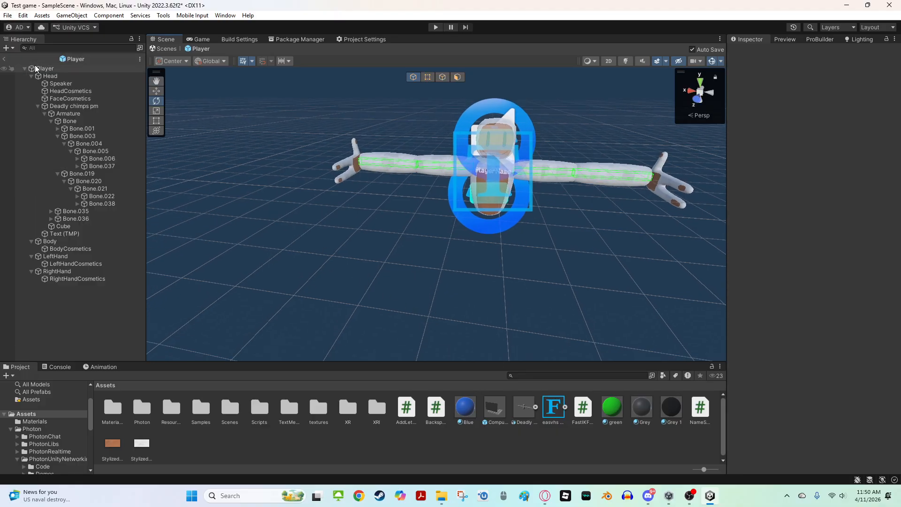
pyautogui.click(5, 60)
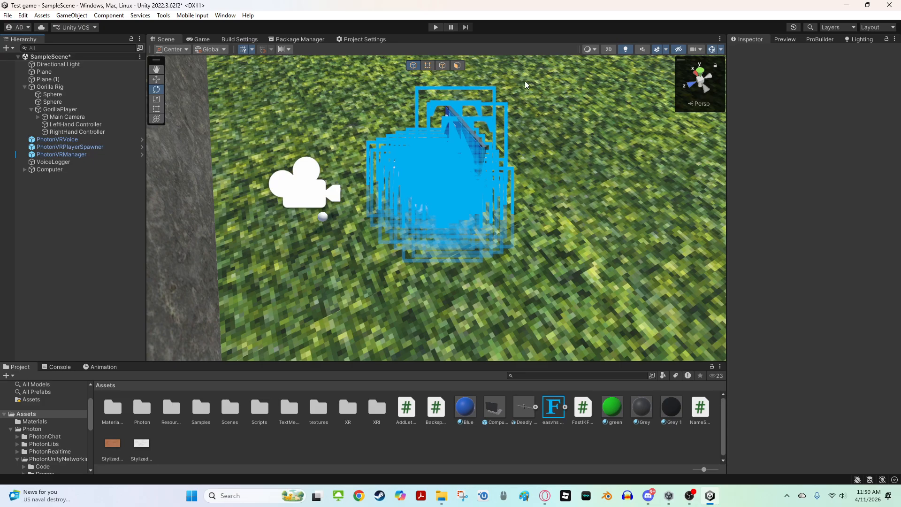
# Enter Play mode to test the gorilla player in the scene
pyautogui.click(711, 49)
pyautogui.moveTo(649, 121); pyautogui.dragTo(454, 161, button='right')
pyautogui.press('w')
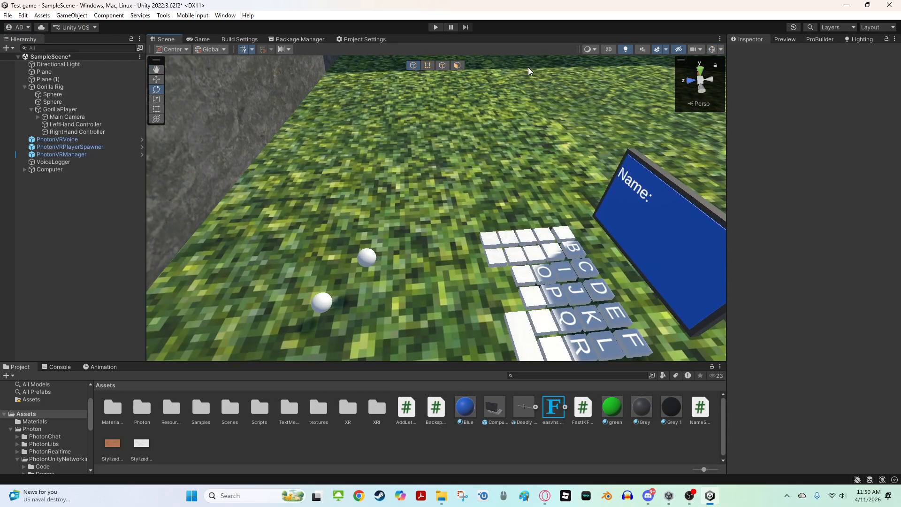
pyautogui.click(436, 27)
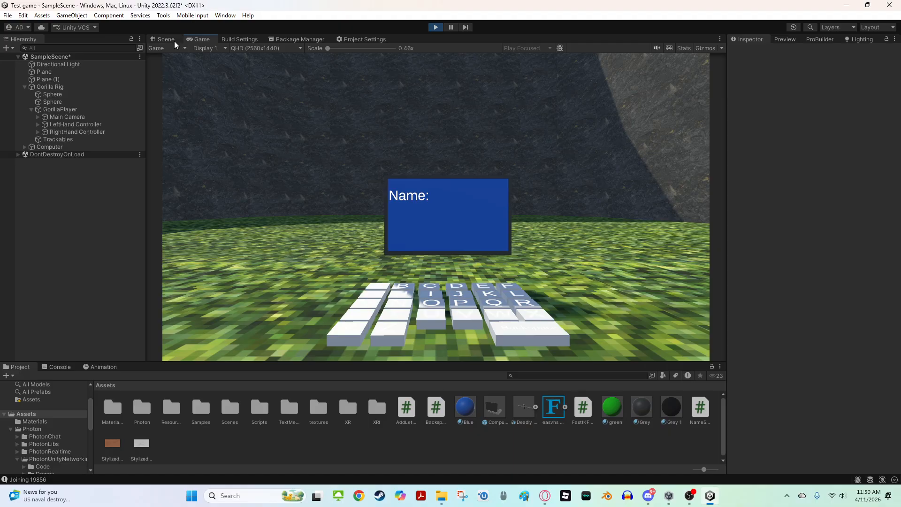
# Switch to the Scene view and inspect the spawned gorilla model's arms with gizmos shown
pyautogui.click(173, 41)
pyautogui.press('w')
pyautogui.moveTo(423, 172); pyautogui.dragTo(306, 146, button='right')
pyautogui.press('s')
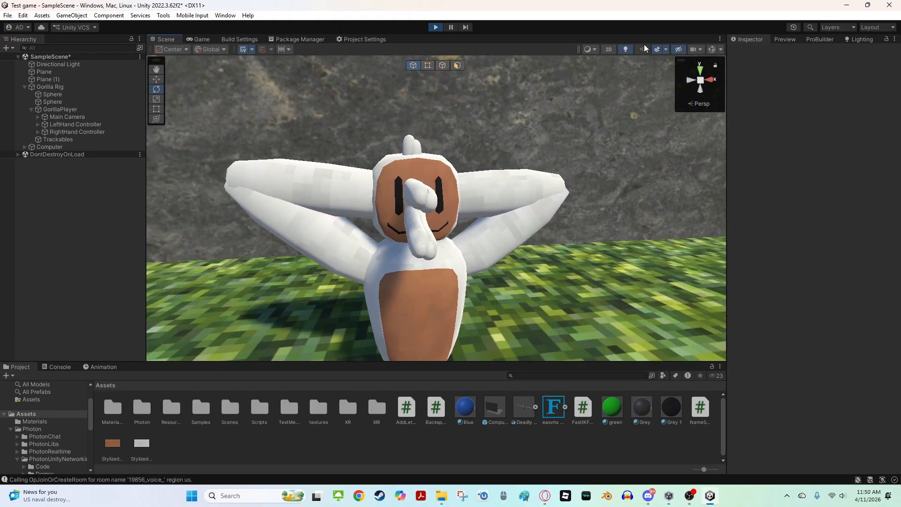
pyautogui.press('w')
pyautogui.moveTo(564, 61); pyautogui.dragTo(499, 176, button='right')
pyautogui.press('s')
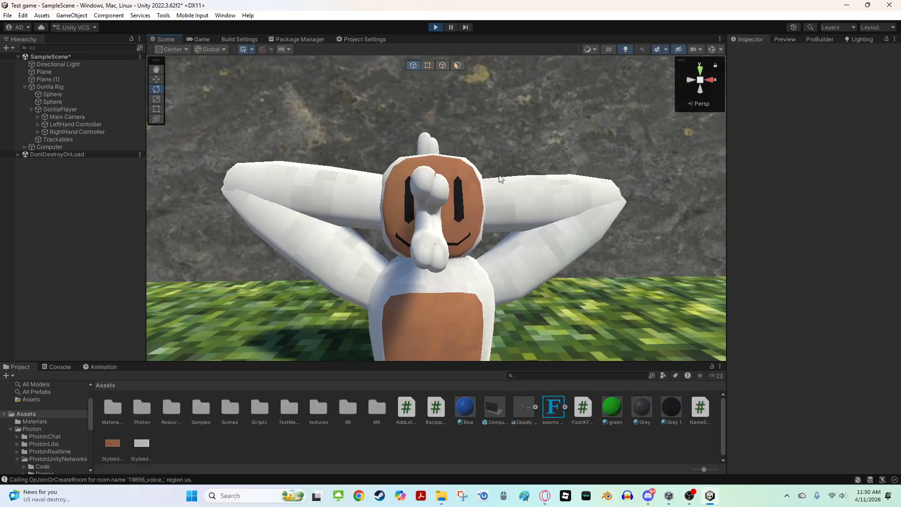
pyautogui.click(712, 49)
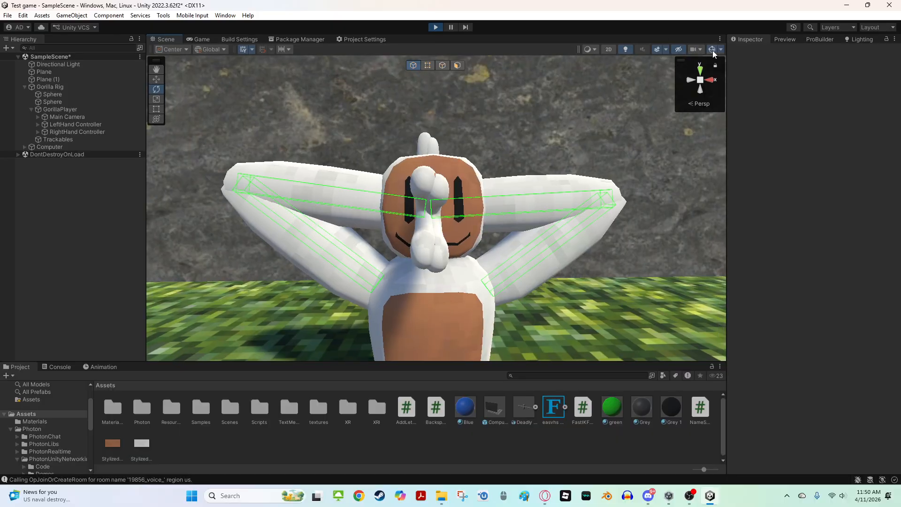
# Move the LeftHand Controller around during play to test the arm IK following the hand
pyautogui.doubleClick(61, 125)
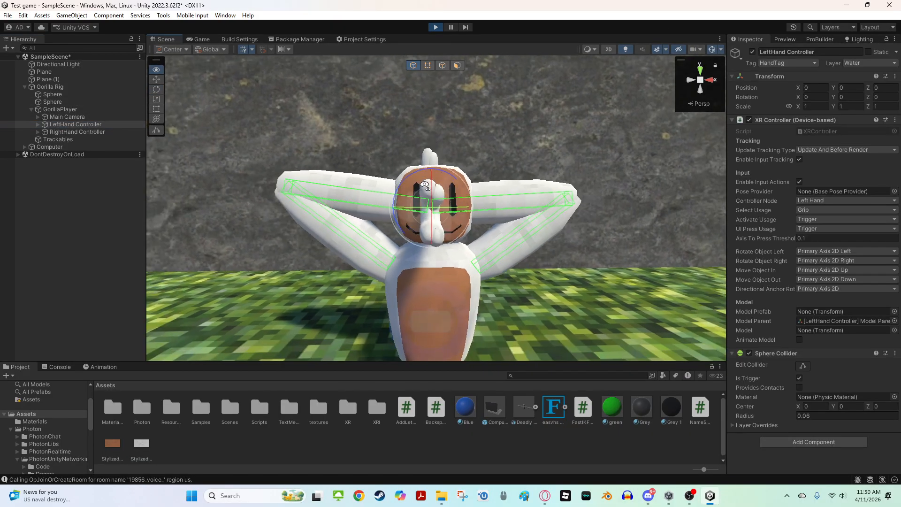
pyautogui.press('w')
pyautogui.moveTo(430, 206); pyautogui.dragTo(183, 143)
pyautogui.press('f')
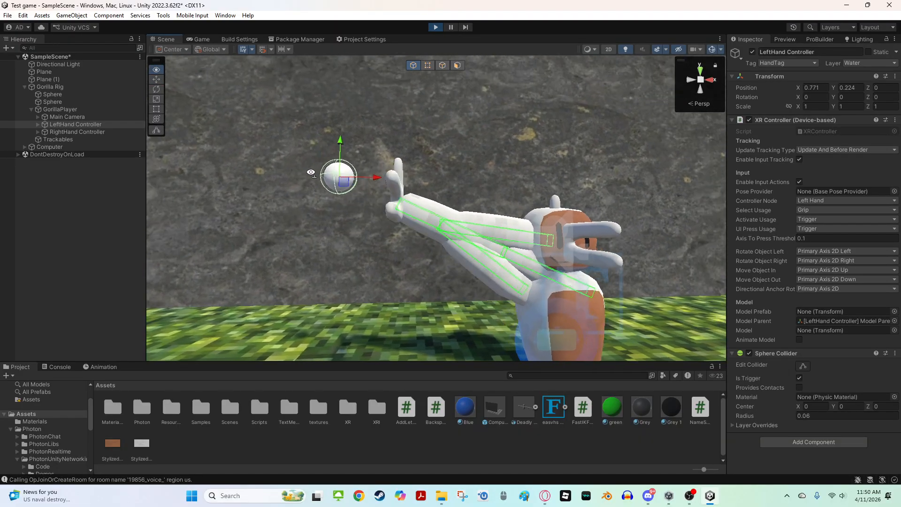
pyautogui.moveTo(513, 191); pyautogui.dragTo(467, 210, button='right')
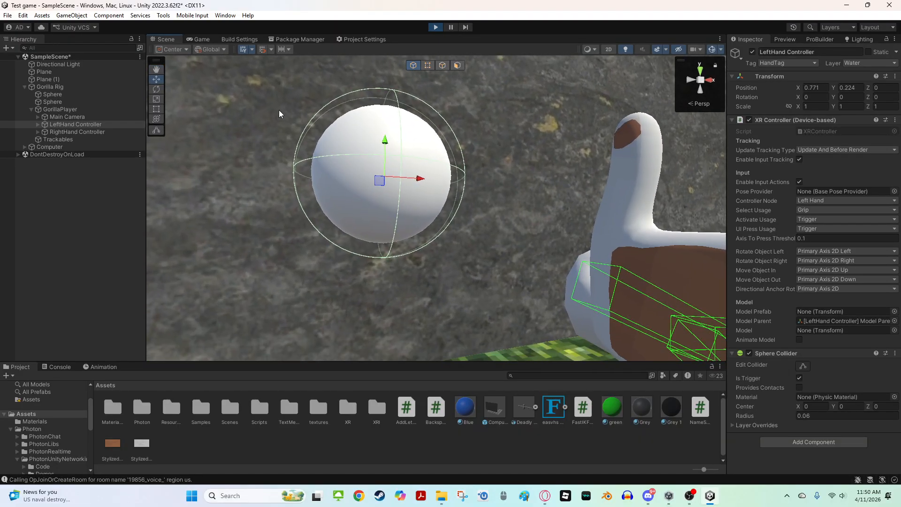
pyautogui.moveTo(353, 164); pyautogui.dragTo(263, 178, button='right')
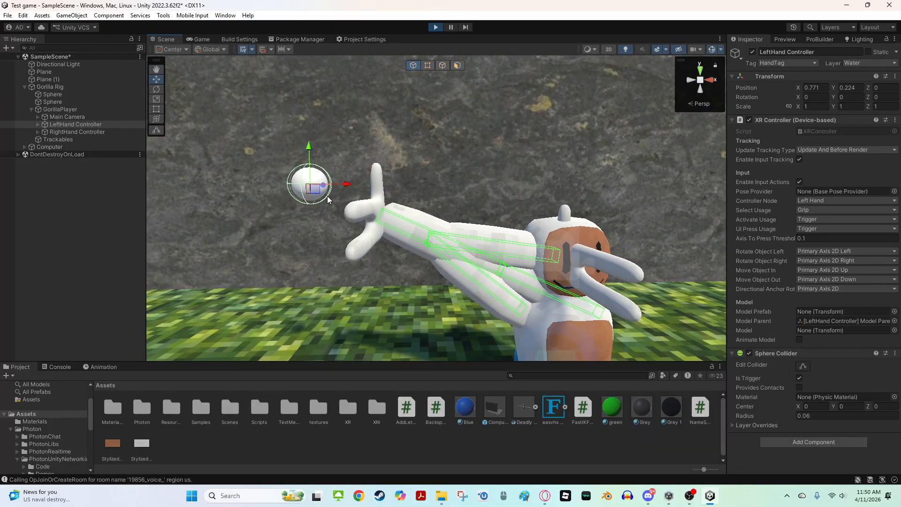
pyautogui.moveTo(328, 196); pyautogui.dragTo(684, 284)
pyautogui.press('w')
pyautogui.moveTo(684, 284); pyautogui.dragTo(499, 188, button='right')
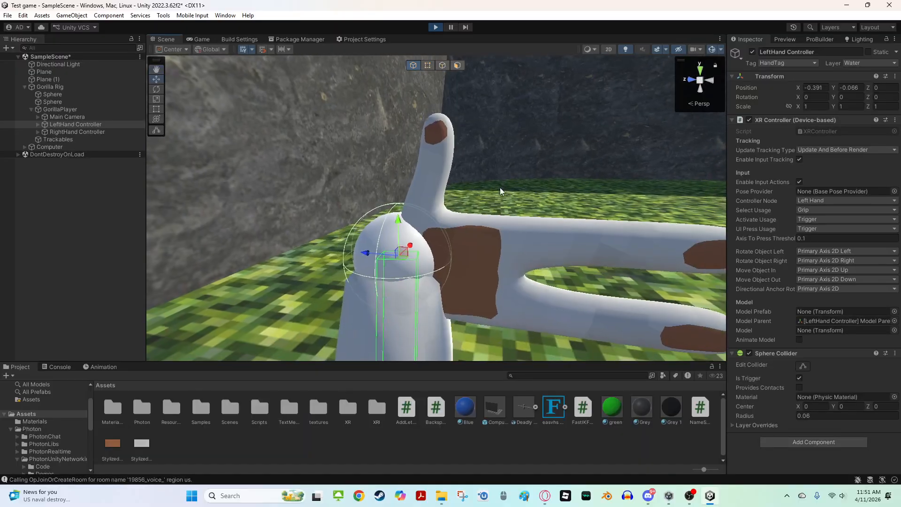
# Exit Play mode and hide both Sphere objects under the Gorilla Rig by disabling their Mesh Renderer
pyautogui.click(435, 27)
pyautogui.moveTo(421, 162); pyautogui.dragTo(425, 137, button='right')
pyautogui.click(72, 102)
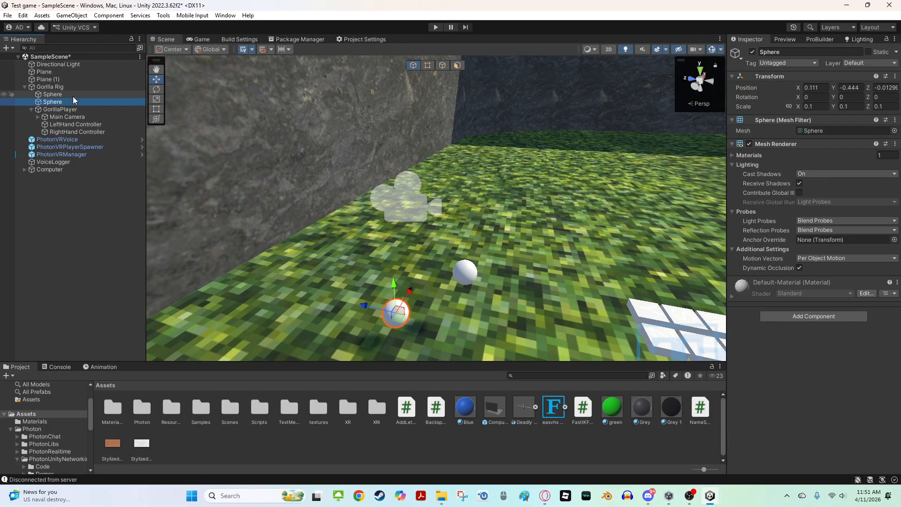
pyautogui.keyDown('ctrl'); pyautogui.click(73, 96); pyautogui.keyUp('ctrl')
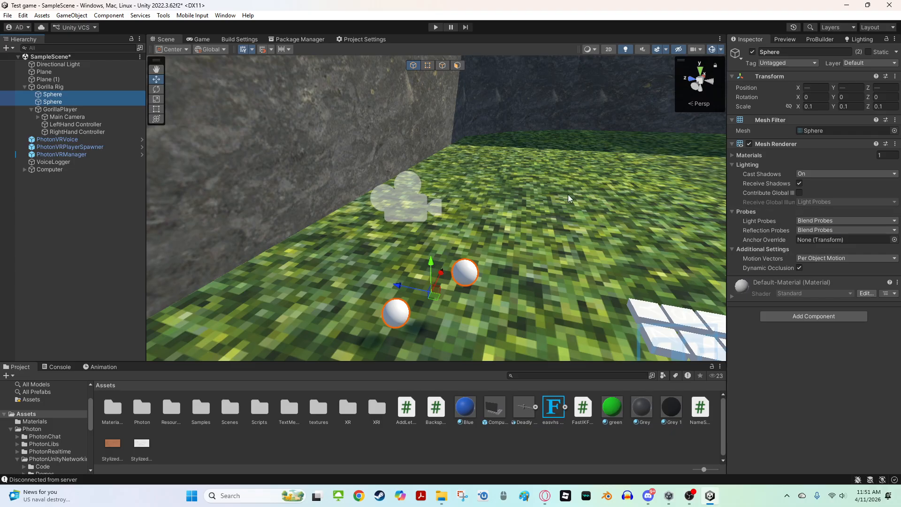
pyautogui.moveTo(567, 194); pyautogui.dragTo(379, 189, button='right')
pyautogui.press('w')
pyautogui.press('s')
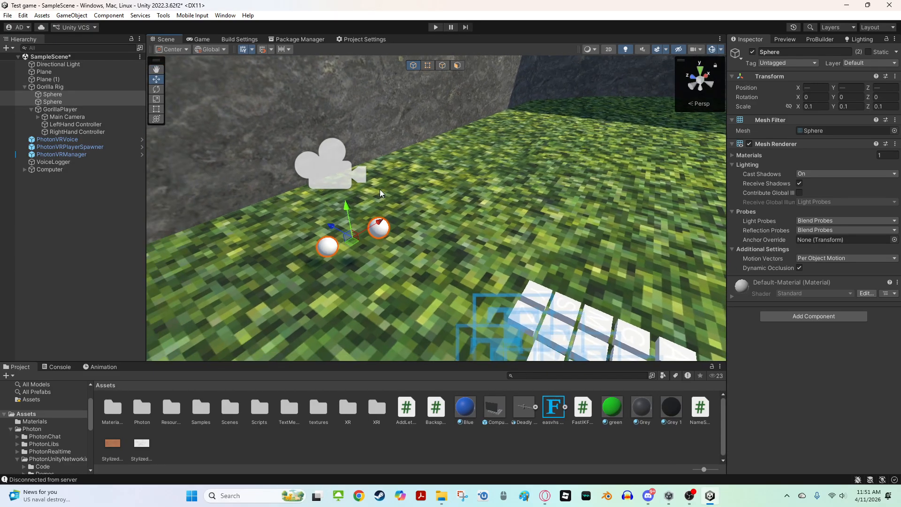
pyautogui.click(750, 144)
# Save the scene and focus the view on the LeftHand Controller
pyautogui.moveTo(514, 179); pyautogui.dragTo(474, 146, button='right')
pyautogui.press('a')
pyautogui.click(497, 188)
pyautogui.hotkey('ctrl', 's')
pyautogui.press('d')
pyautogui.doubleClick(91, 123)
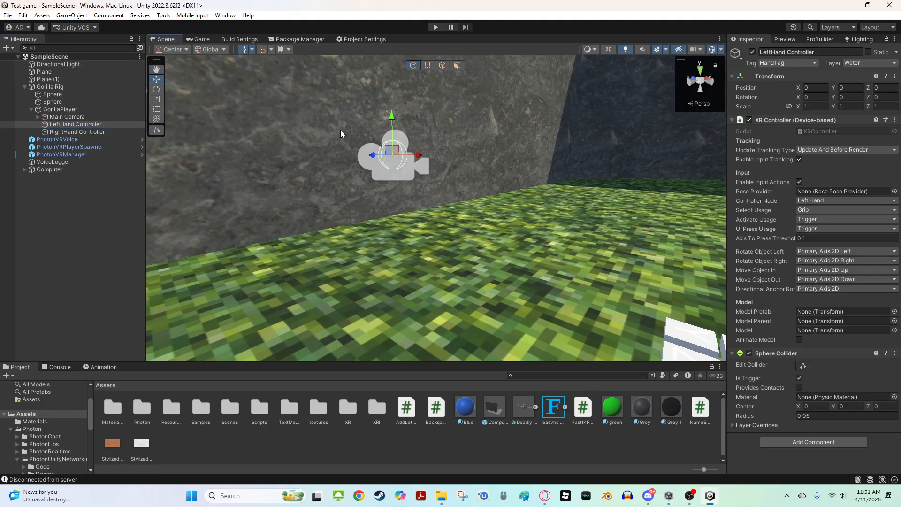
# Toggle the second Sphere's Mesh Renderer on and off again
pyautogui.click(93, 102)
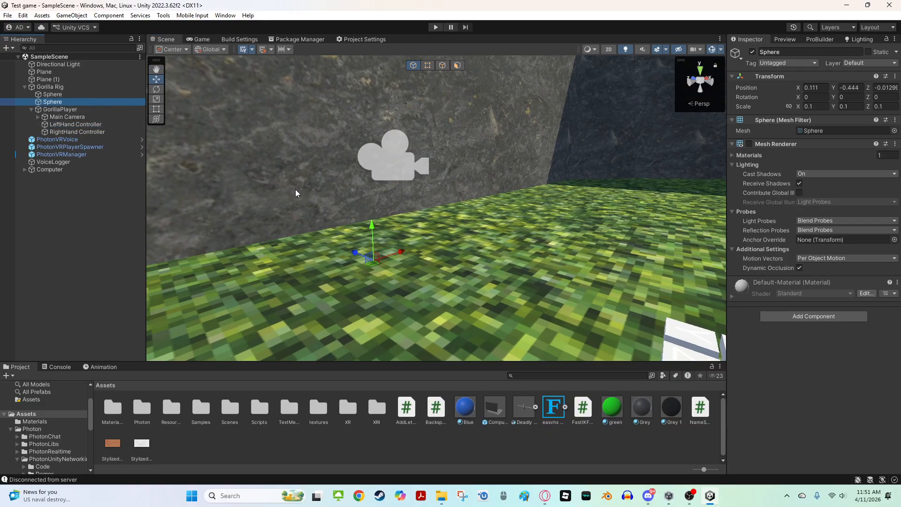
pyautogui.moveTo(411, 232); pyautogui.dragTo(401, 235, button='right')
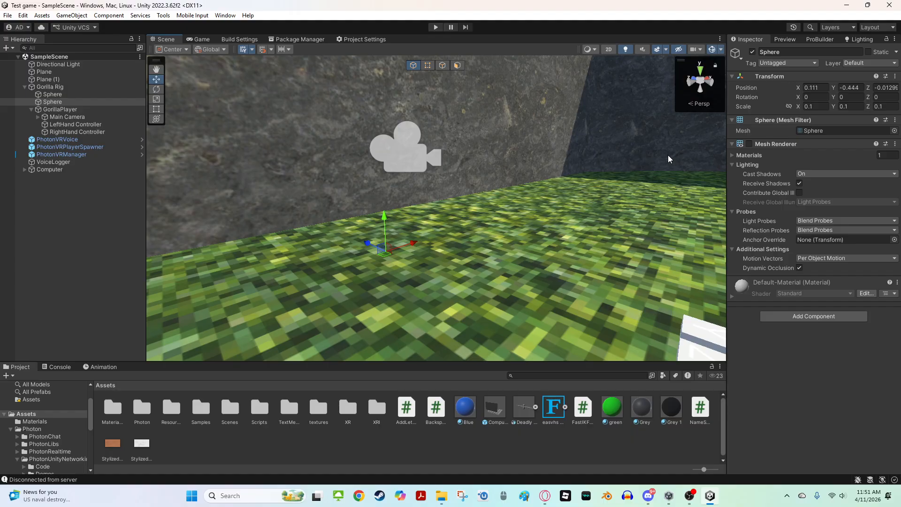
pyautogui.click(749, 144)
pyautogui.press('w')
pyautogui.moveTo(407, 248); pyautogui.dragTo(386, 277, button='right')
pyautogui.click(748, 144)
pyautogui.moveTo(516, 142); pyautogui.dragTo(567, 118, button='right')
pyautogui.press('s')
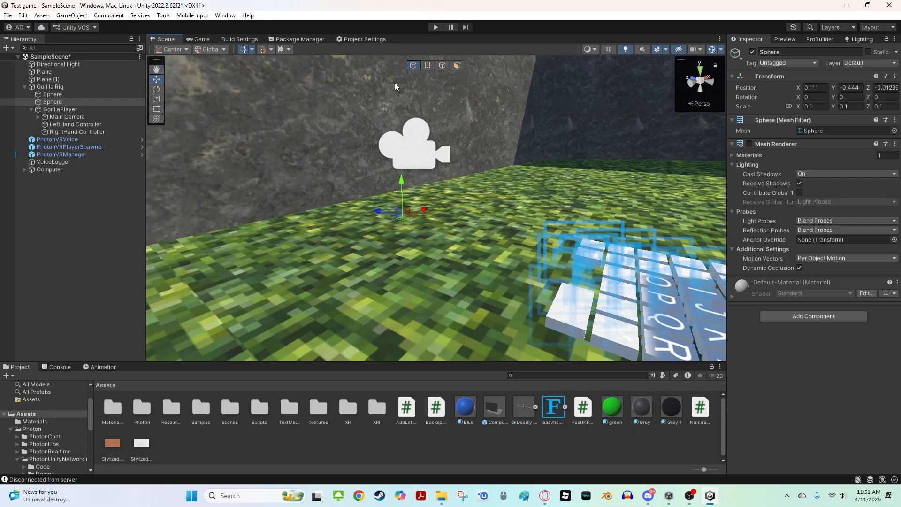
# Enter Play mode again and switch to the Scene view
pyautogui.click(432, 30)
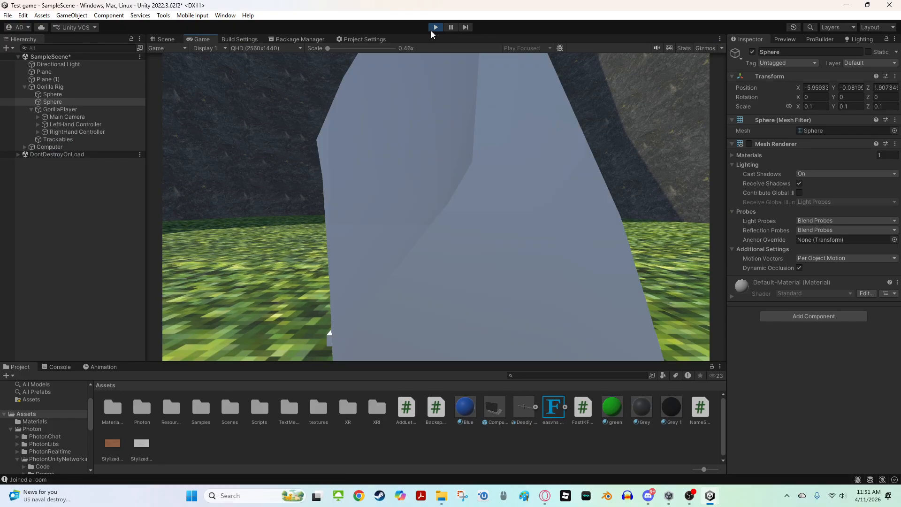
pyautogui.click(162, 39)
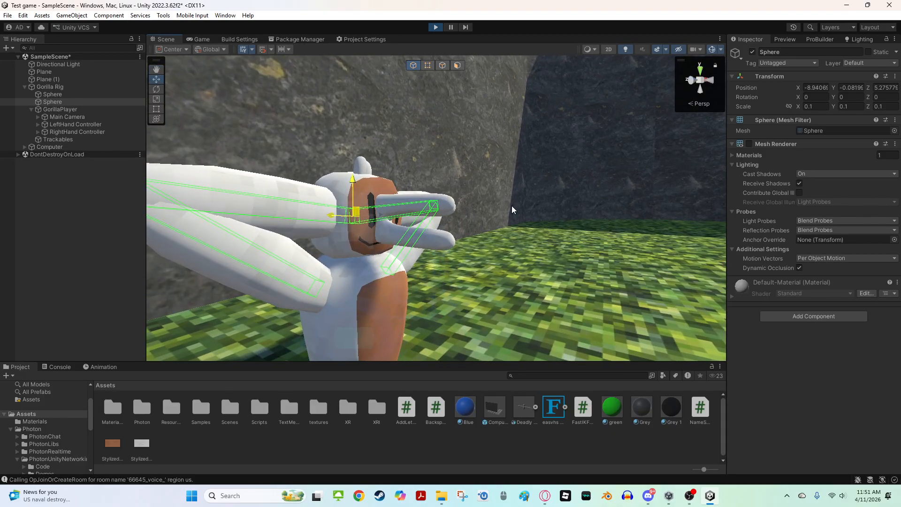
# Move the LeftHand Controller during play to test the arm following the hand
pyautogui.click(81, 123)
pyautogui.moveTo(366, 214); pyautogui.dragTo(485, 75)
pyautogui.scroll(-6, 595, 203)
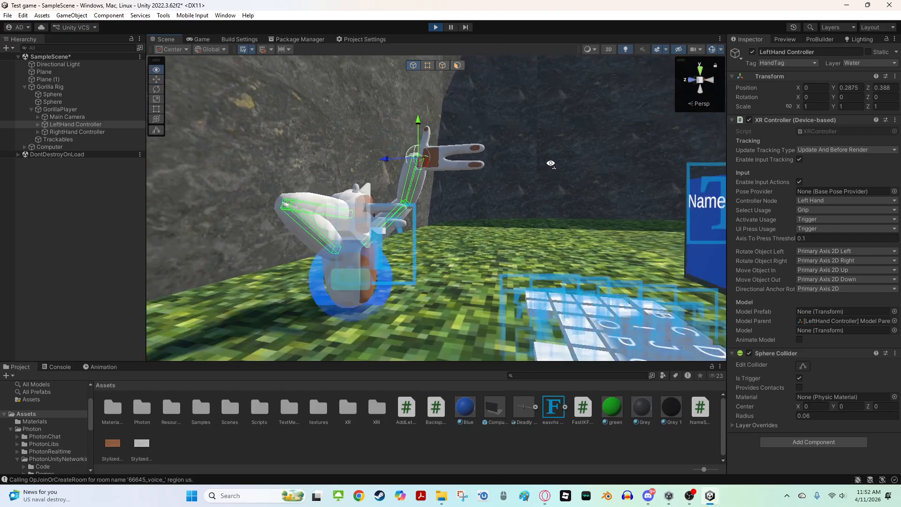
pyautogui.moveTo(431, 181); pyautogui.dragTo(398, 223)
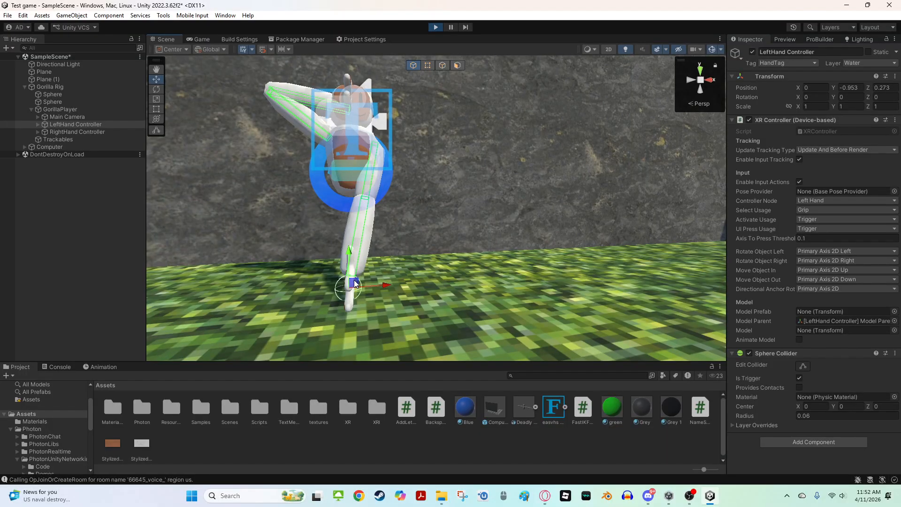
pyautogui.moveTo(354, 283); pyautogui.dragTo(415, 216)
pyautogui.moveTo(416, 215); pyautogui.dragTo(428, 245, button='right')
pyautogui.press('w')
pyautogui.press('f')
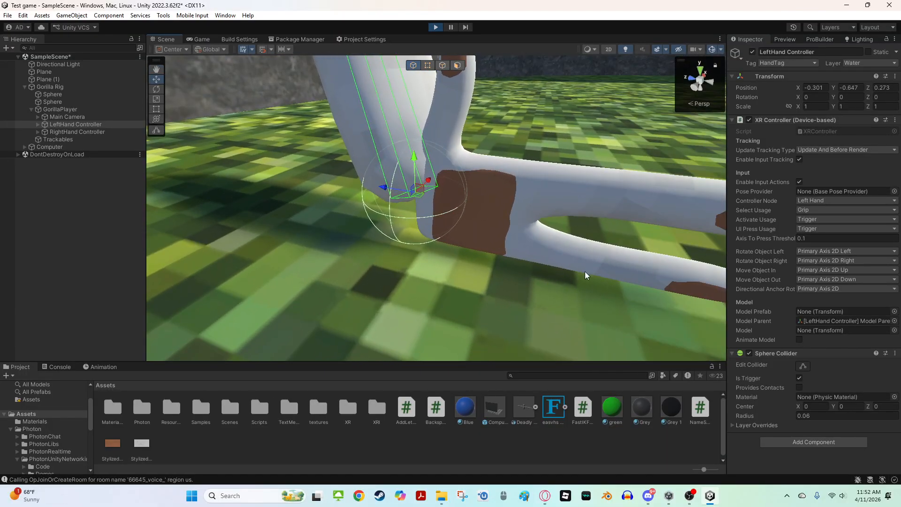
# Rotate the LeftHand Controller during play to test the hand turning, then exit Play mode
pyautogui.press('e')
pyautogui.moveTo(432, 175); pyautogui.dragTo(446, 161)
pyautogui.press('s')
pyautogui.moveTo(446, 161); pyautogui.dragTo(408, 88, button='right')
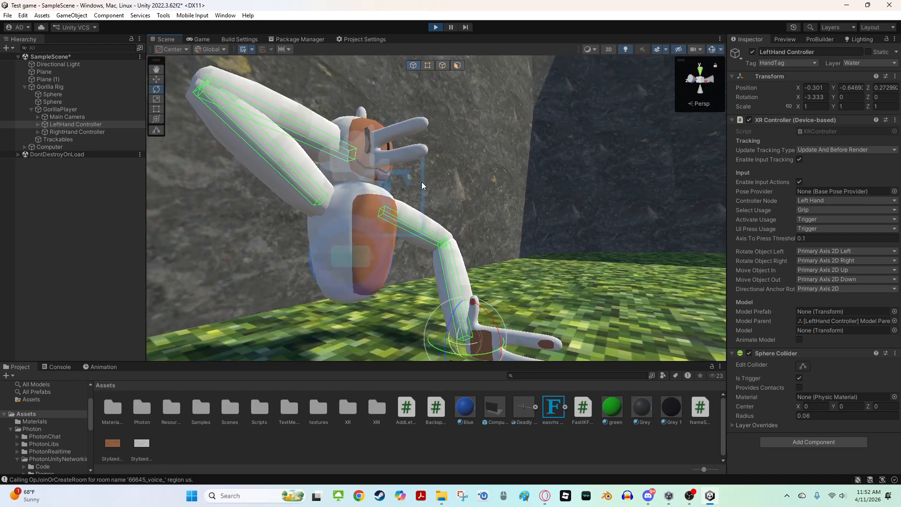
pyautogui.moveTo(422, 184); pyautogui.dragTo(441, 160, button='right')
pyautogui.press('w')
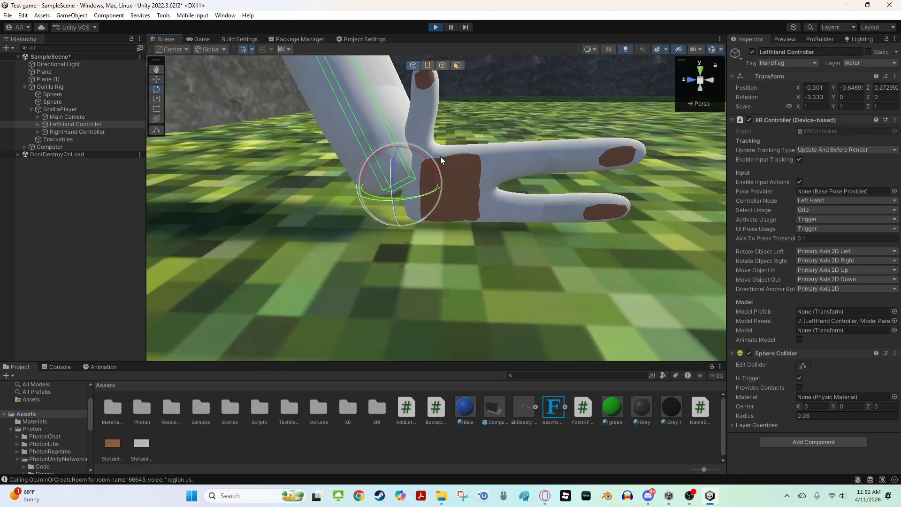
pyautogui.moveTo(427, 157); pyautogui.dragTo(412, 188)
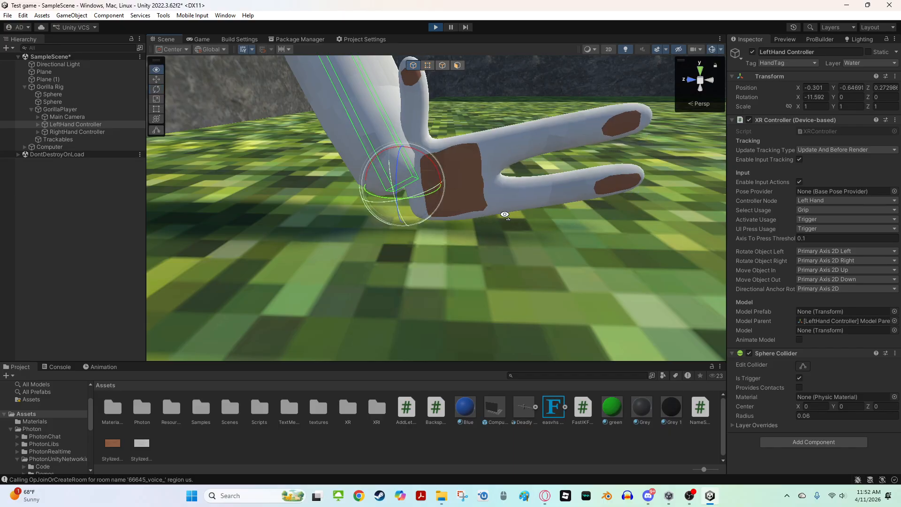
pyautogui.click(486, 241)
pyautogui.click(388, 177)
pyautogui.press('s')
pyautogui.moveTo(460, 191)
pyautogui.mouseDown(button='right')
pyautogui.moveTo(513, 203)
pyautogui.moveTo(557, 184)
pyautogui.moveTo(484, 173)
pyautogui.moveTo(420, 124)
pyautogui.moveTo(529, 167)
pyautogui.moveTo(596, 146)
pyautogui.moveTo(362, 169)
pyautogui.moveTo(347, 209)
pyautogui.moveTo(336, 199)
pyautogui.moveTo(434, 185)
pyautogui.moveTo(418, 176)
pyautogui.mouseUp(button='right')
pyautogui.press('w')
pyautogui.click(347, 209)
pyautogui.click(435, 27)
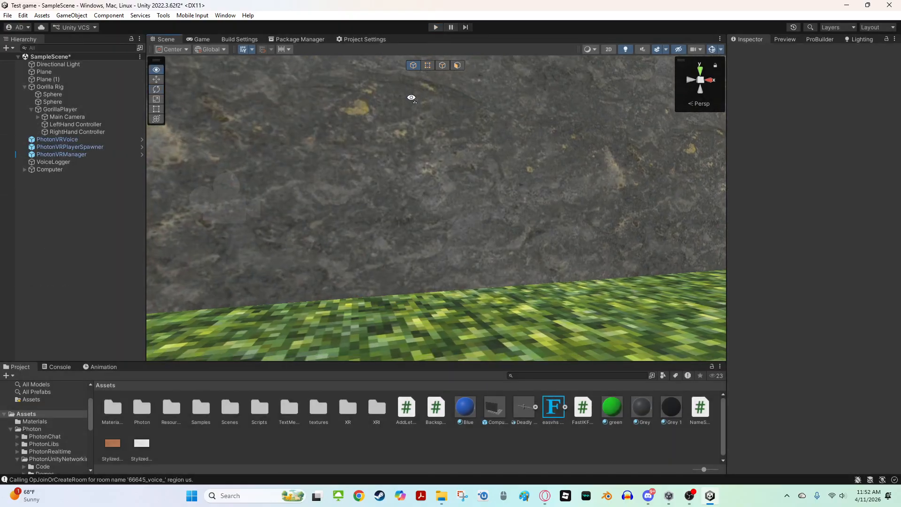
# Import the CodeComputer custom package with all its files into the Assets folder
pyautogui.moveTo(410, 92); pyautogui.dragTo(544, 193, button='right')
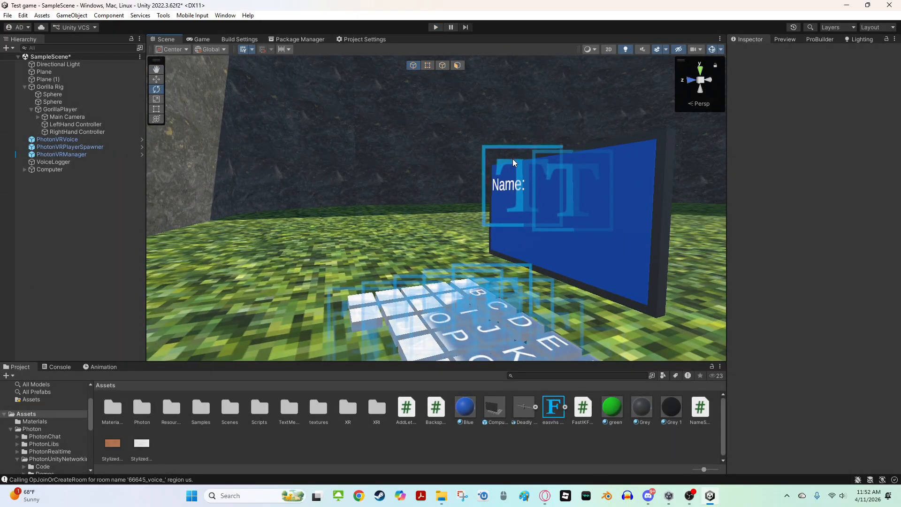
pyautogui.moveTo(504, 148); pyautogui.dragTo(432, 219, button='right')
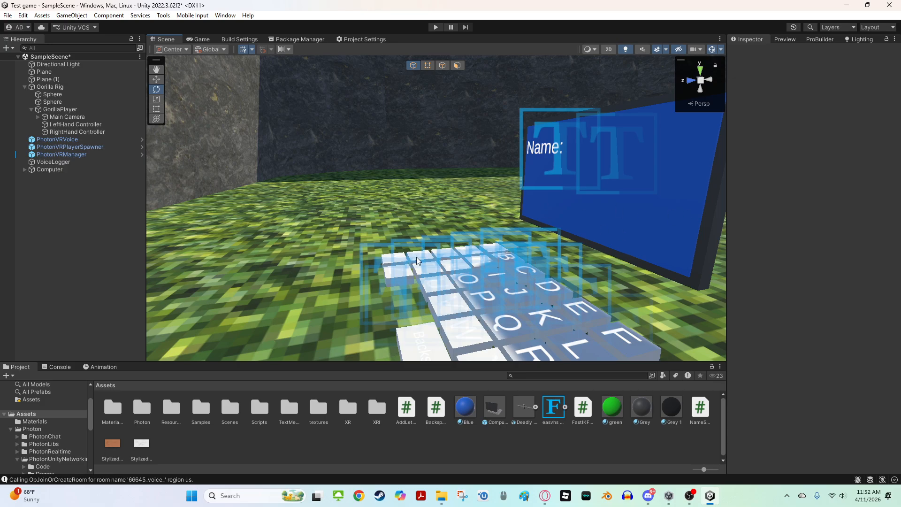
pyautogui.rightClick(321, 462)
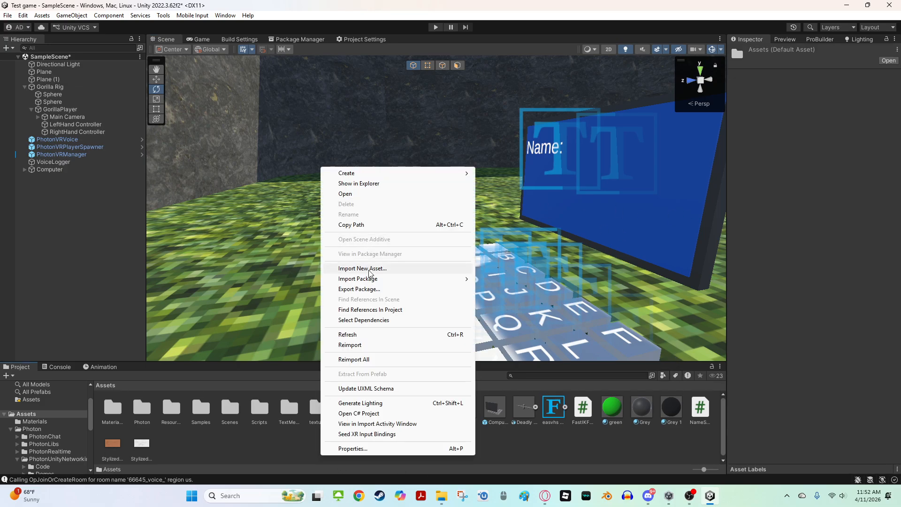
pyautogui.moveTo(365, 278)
pyautogui.click(524, 283)
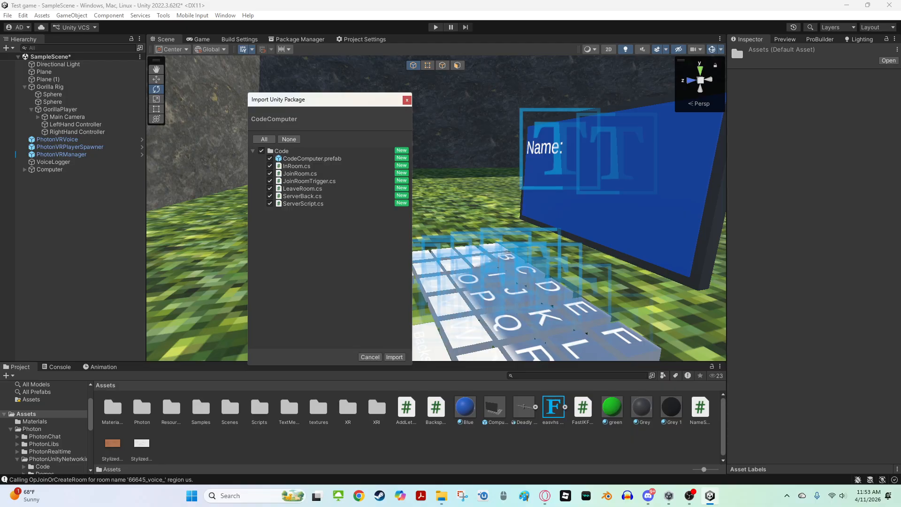
pyautogui.click(393, 357)
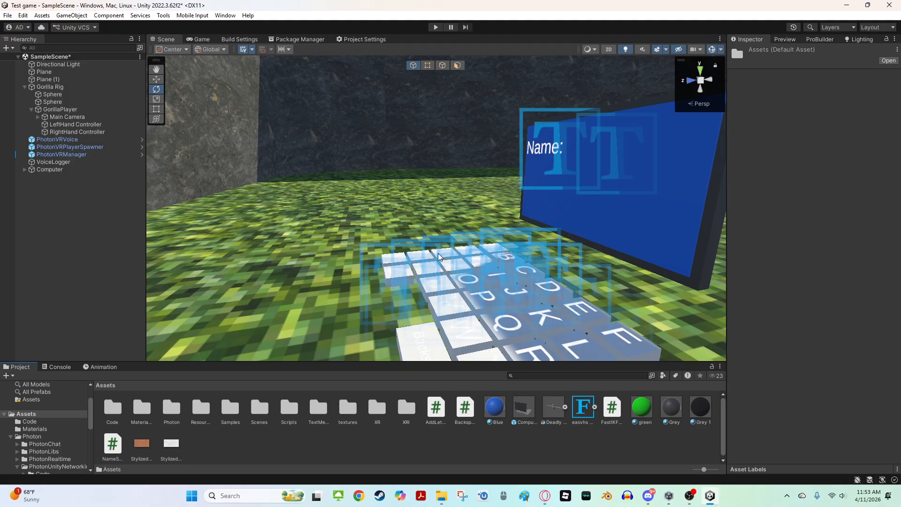
# Import the Color Changing custom package with all its scripts and prefab into Assets
pyautogui.press('s')
pyautogui.moveTo(407, 258); pyautogui.dragTo(409, 366, button='right')
pyautogui.press('s')
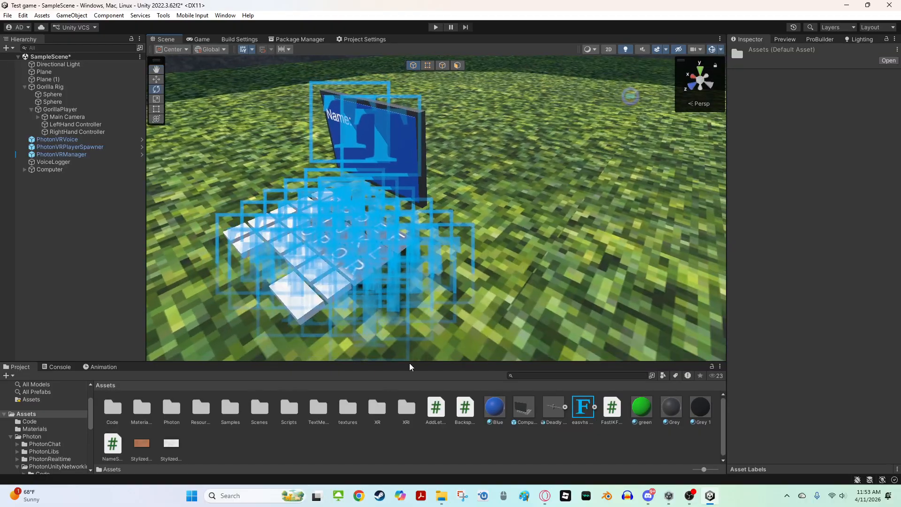
pyautogui.rightClick(336, 450)
pyautogui.moveTo(469, 268)
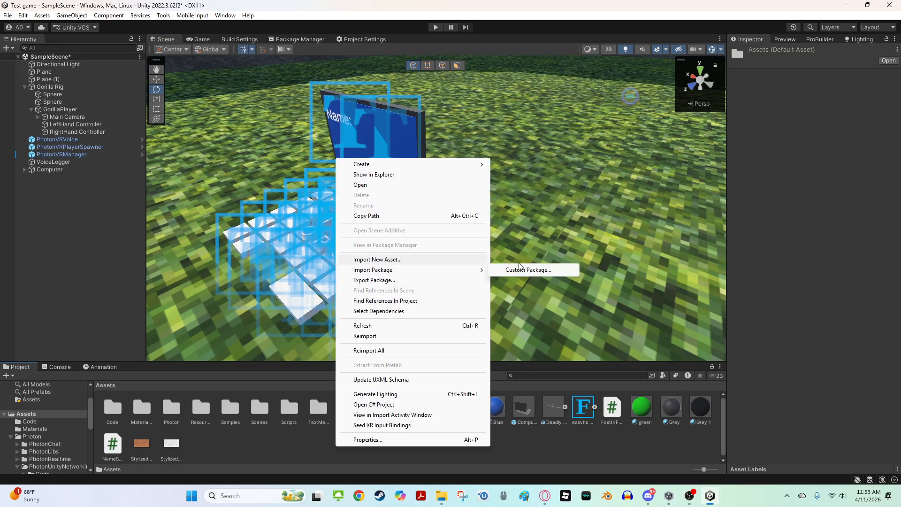
pyautogui.click(511, 270)
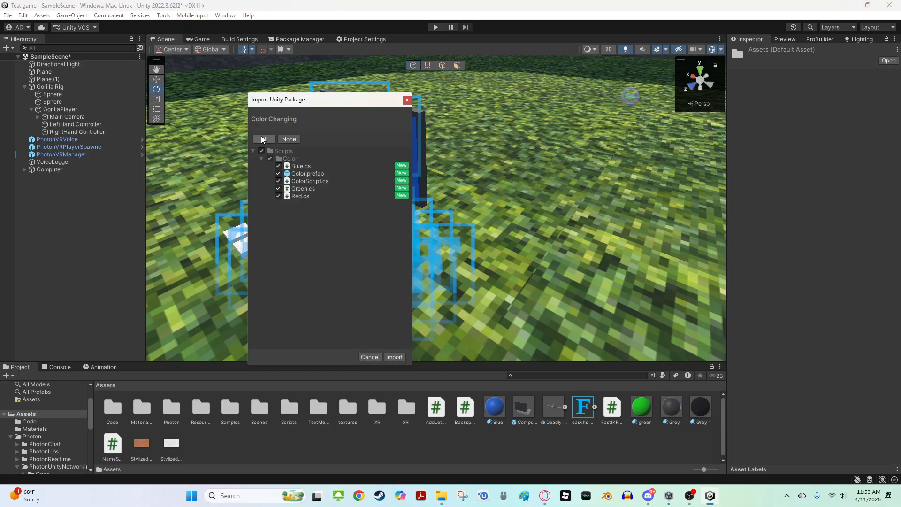
pyautogui.click(394, 357)
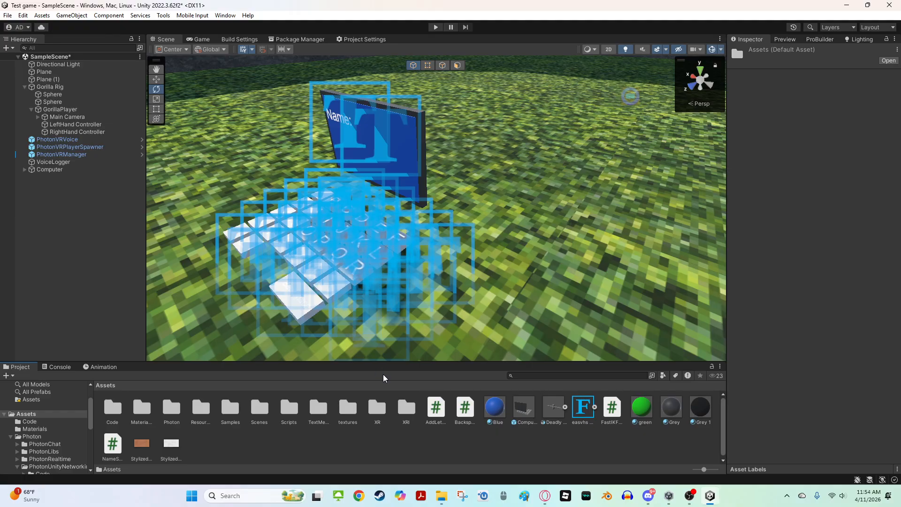
# Check the Console warnings after the imports and return to the Project window
pyautogui.click(55, 371)
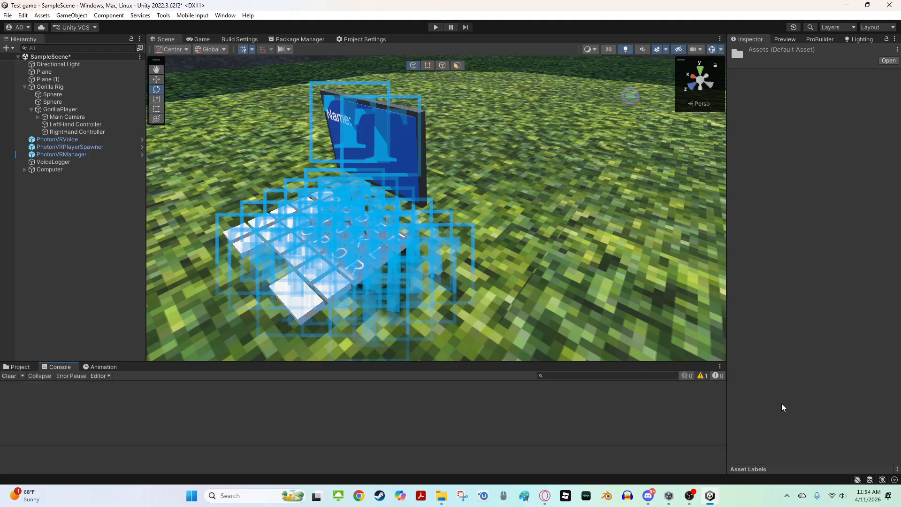
pyautogui.click(702, 376)
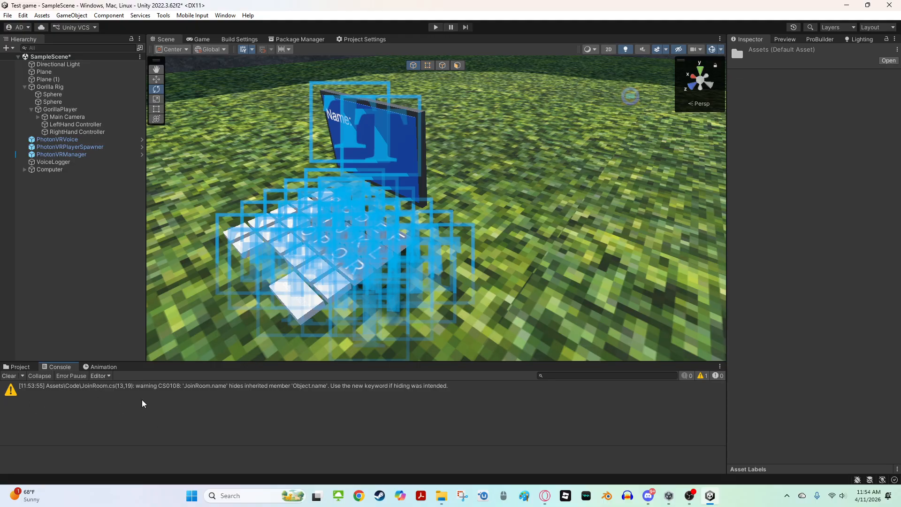
pyautogui.click(700, 376)
pyautogui.click(32, 362)
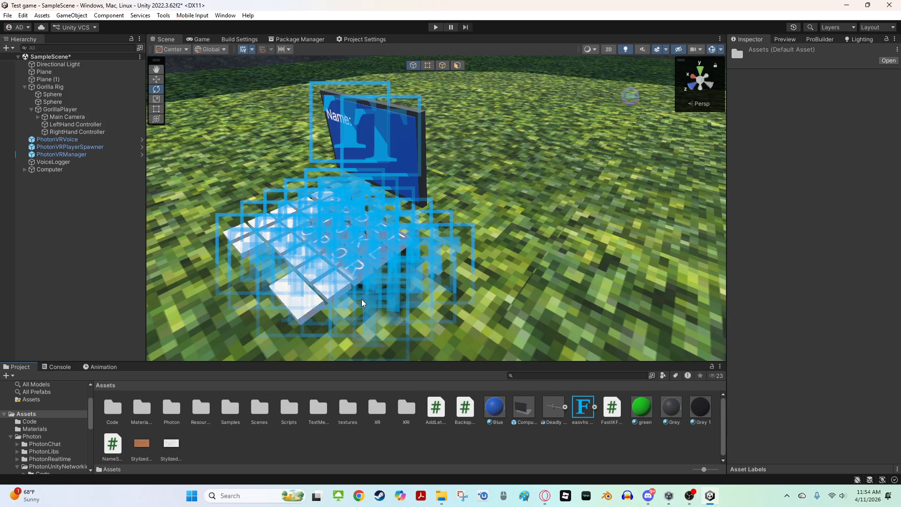
# Open the Code folder and place the CodeComputer prefab into the scene
pyautogui.moveTo(408, 302); pyautogui.dragTo(409, 302, button='right')
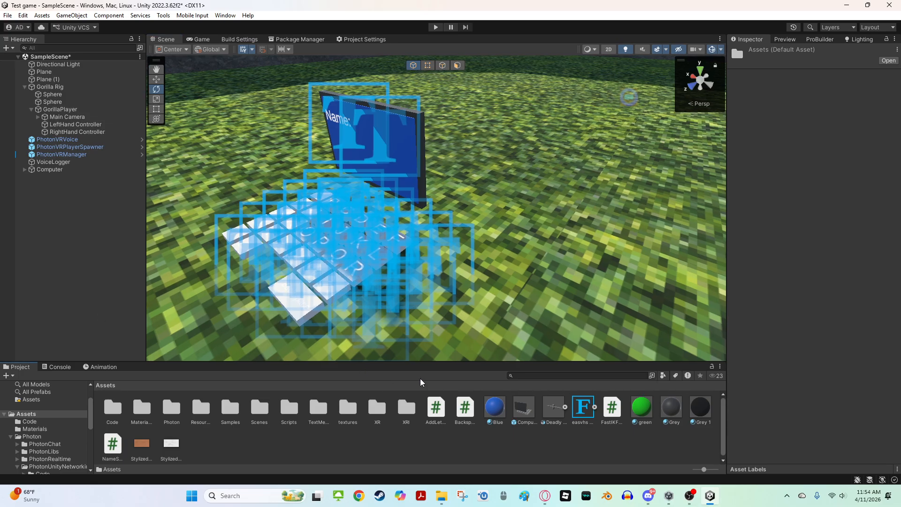
pyautogui.moveTo(429, 220); pyautogui.dragTo(389, 336, button='right')
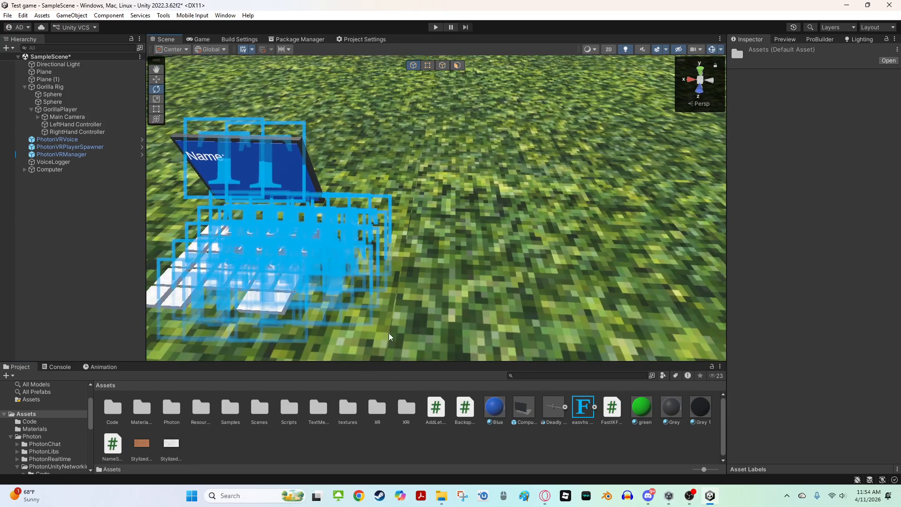
pyautogui.doubleClick(113, 408)
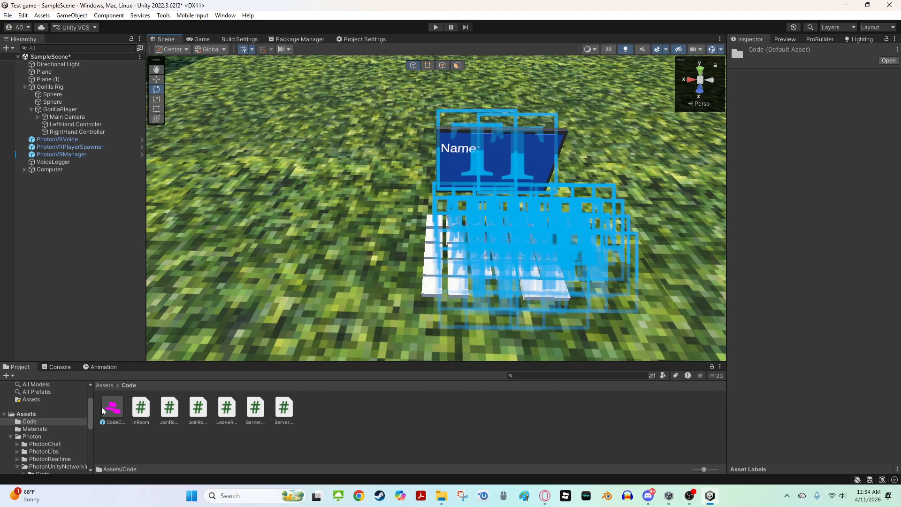
pyautogui.moveTo(104, 410); pyautogui.dragTo(340, 284)
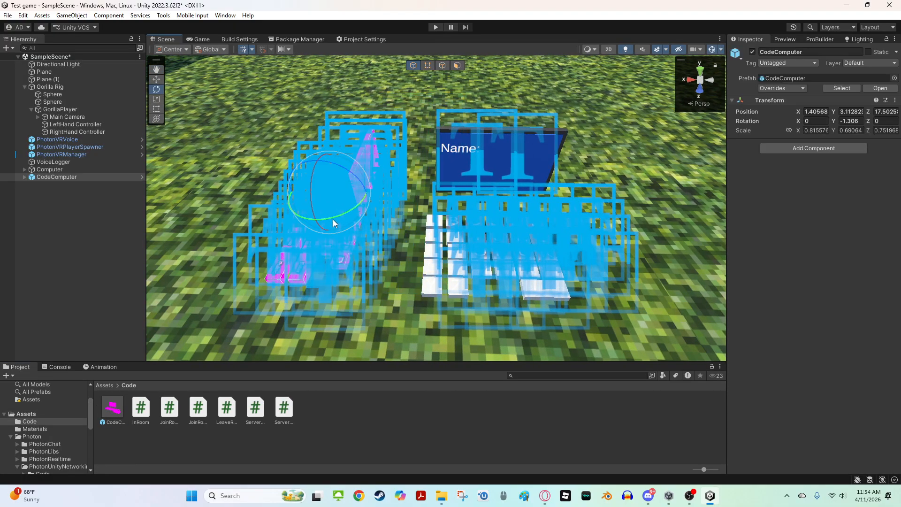
# Rotate the CodeComputer about -91 degrees and move it beside the existing name computer
pyautogui.moveTo(333, 223); pyautogui.dragTo(460, 280)
pyautogui.press('w')
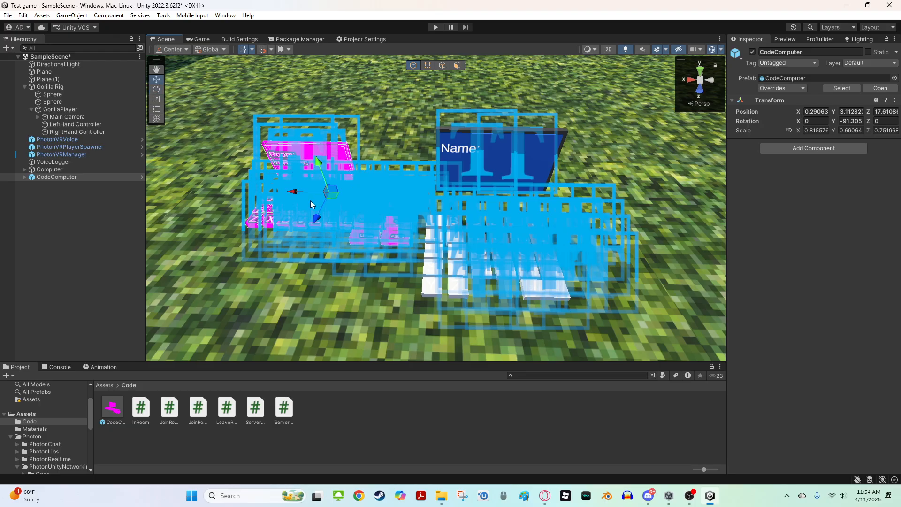
pyautogui.moveTo(330, 199); pyautogui.dragTo(320, 232)
pyautogui.press('a')
pyautogui.moveTo(319, 233); pyautogui.dragTo(349, 225, button='right')
pyautogui.press('w')
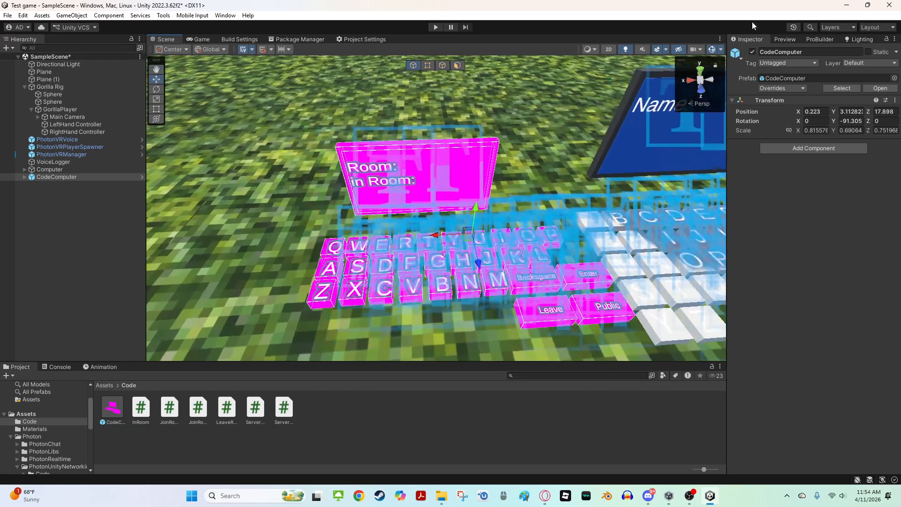
# Unpack the CodeComputer prefab completely in the scene
pyautogui.rightClick(84, 176)
pyautogui.moveTo(169, 283)
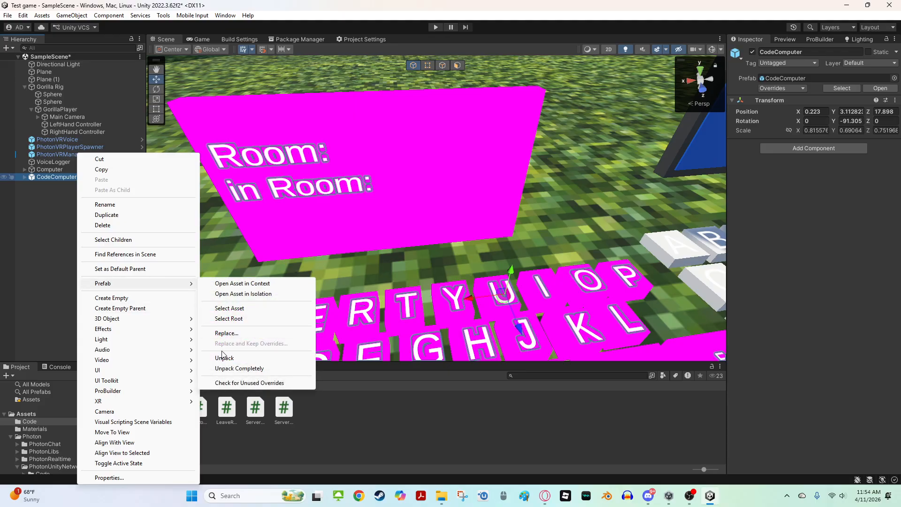
pyautogui.click(223, 369)
pyautogui.scroll(-5, 230, 339)
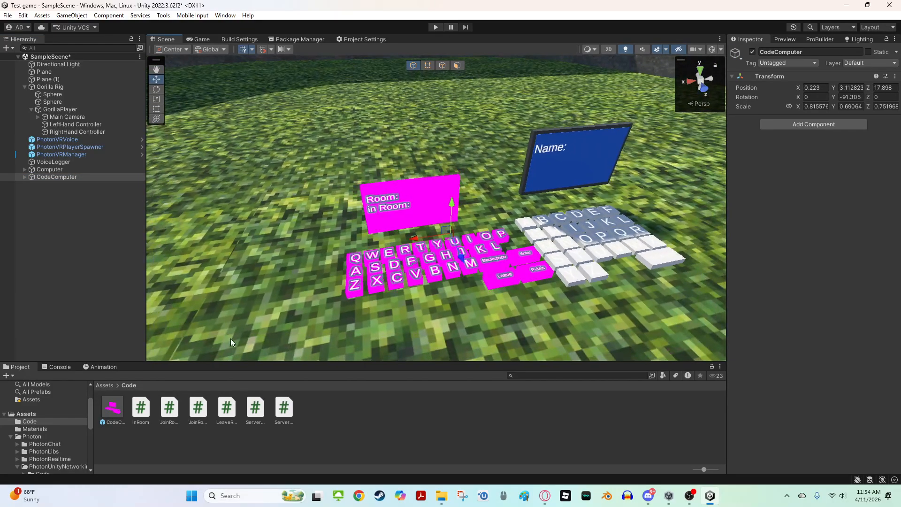
# Expand the CodeComputer's Monitor and apply the Blue material to its Cube (1) screen
pyautogui.click(41, 415)
pyautogui.scroll(4, 349, 260)
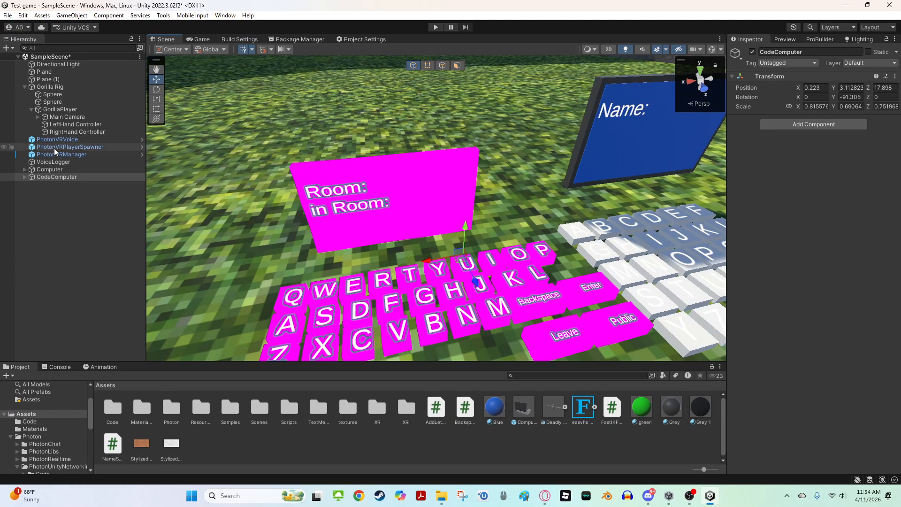
pyautogui.click(24, 178)
pyautogui.click(30, 183)
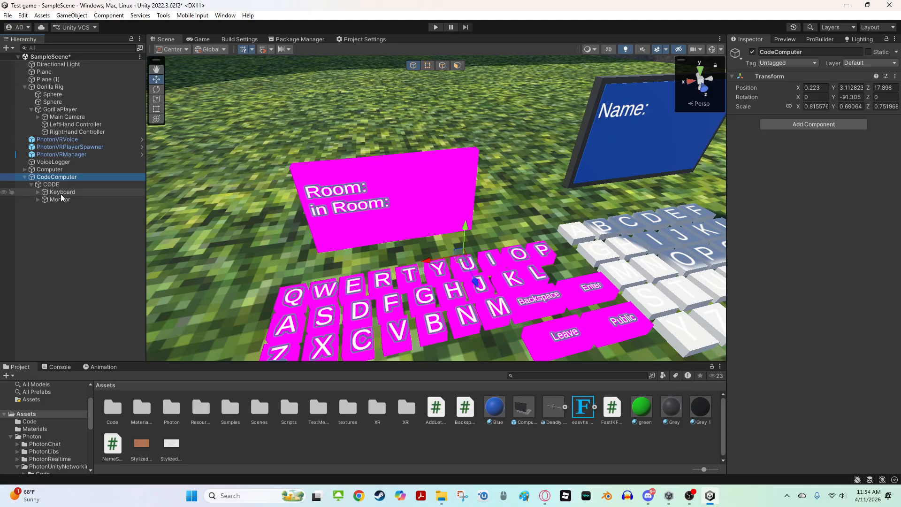
pyautogui.click(54, 199)
pyautogui.click(38, 200)
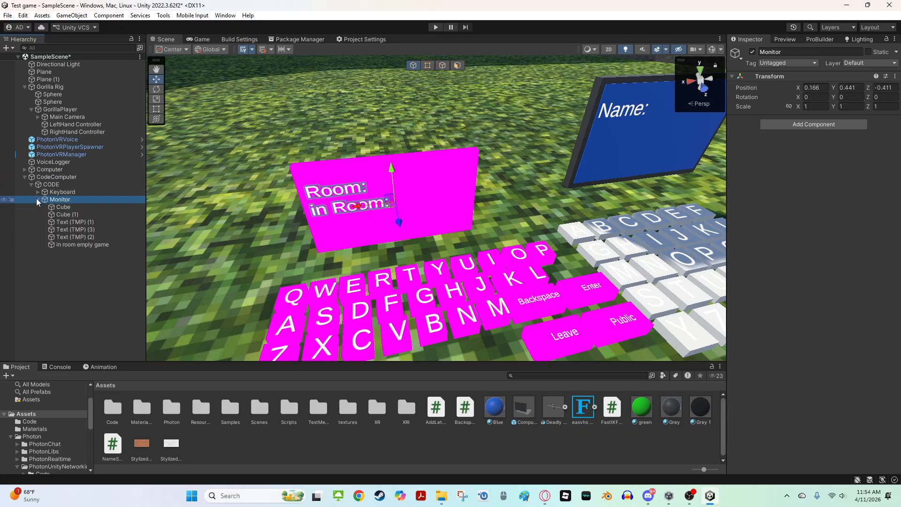
pyautogui.click(72, 214)
pyautogui.keyDown('shift'); pyautogui.click(75, 210); pyautogui.keyUp('shift')
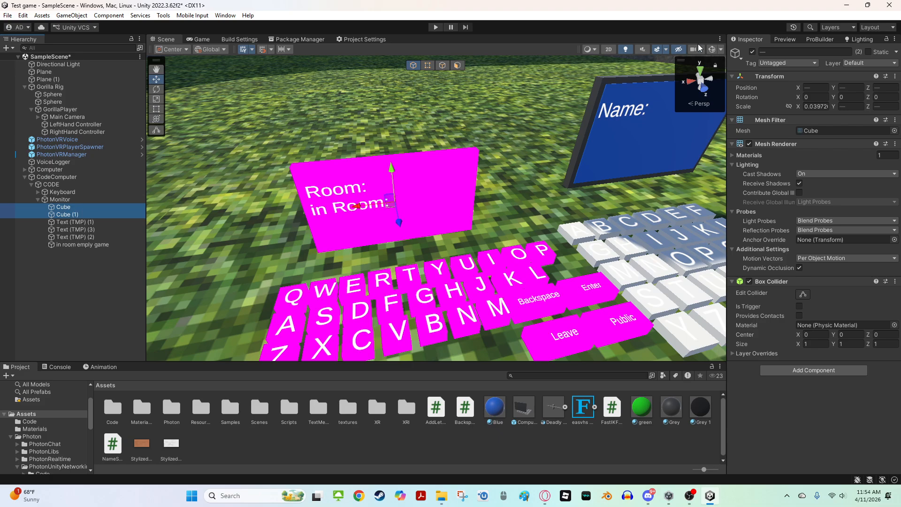
pyautogui.moveTo(442, 221); pyautogui.dragTo(455, 229, button='right')
pyautogui.press('a')
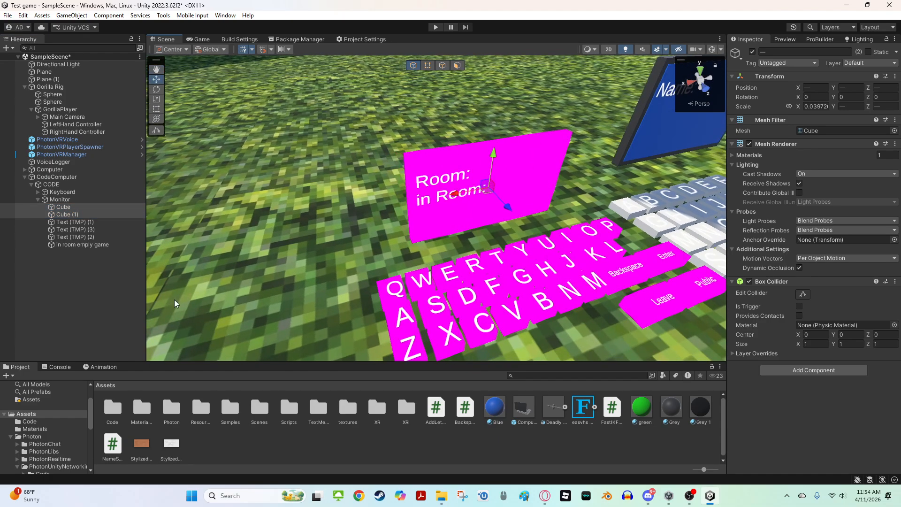
pyautogui.moveTo(537, 275); pyautogui.dragTo(577, 284, button='right')
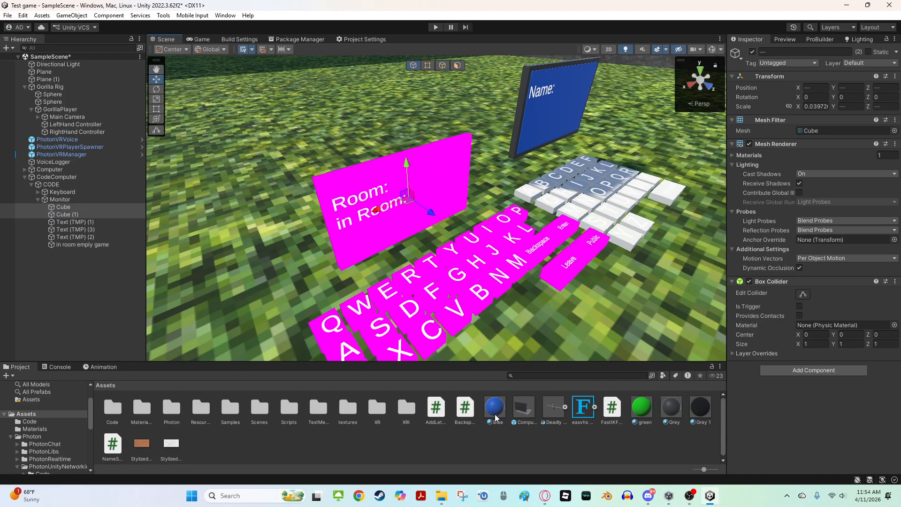
pyautogui.click(65, 214)
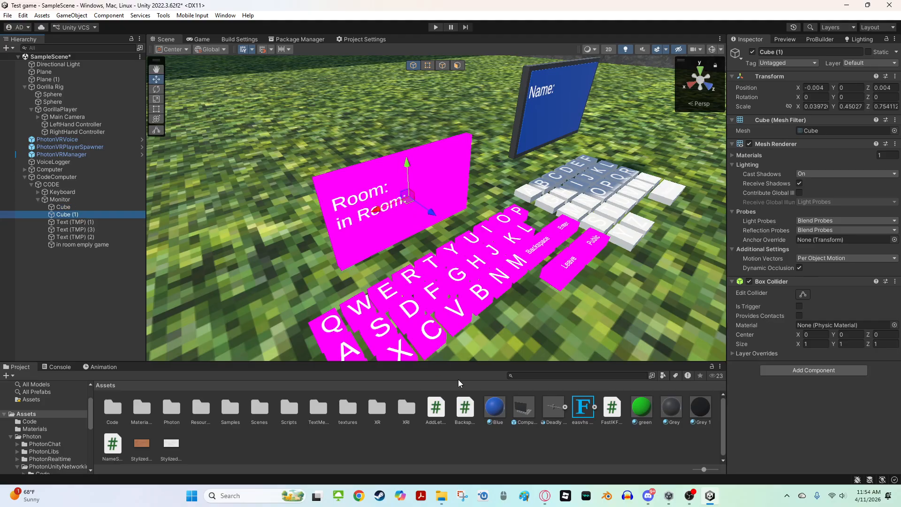
pyautogui.moveTo(493, 410); pyautogui.dragTo(791, 427)
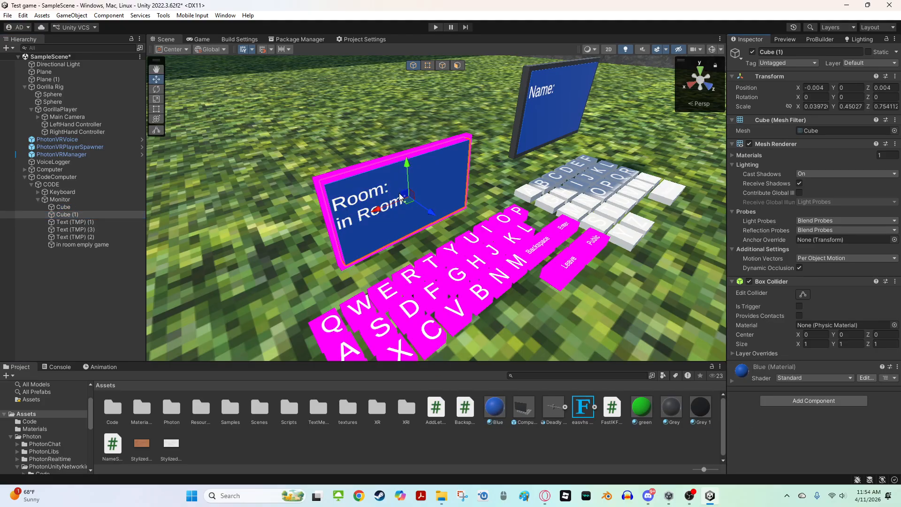
# Apply the Grey material to the monitor's Cube frame
pyautogui.click(63, 206)
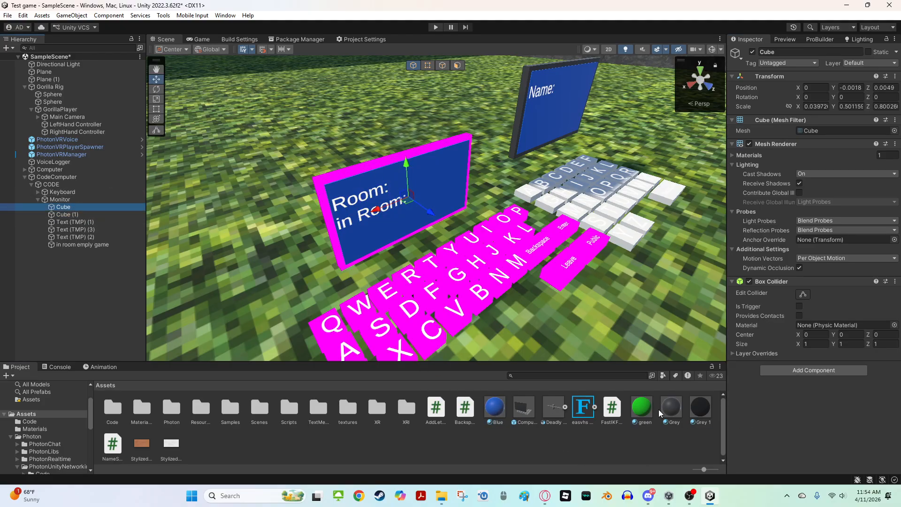
pyautogui.moveTo(670, 411); pyautogui.dragTo(844, 439)
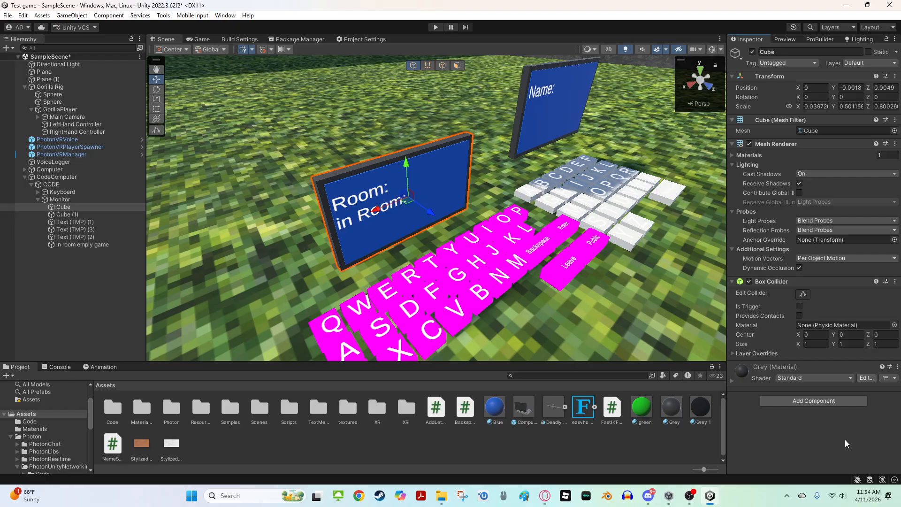
pyautogui.moveTo(402, 195); pyautogui.dragTo(437, 151, button='right')
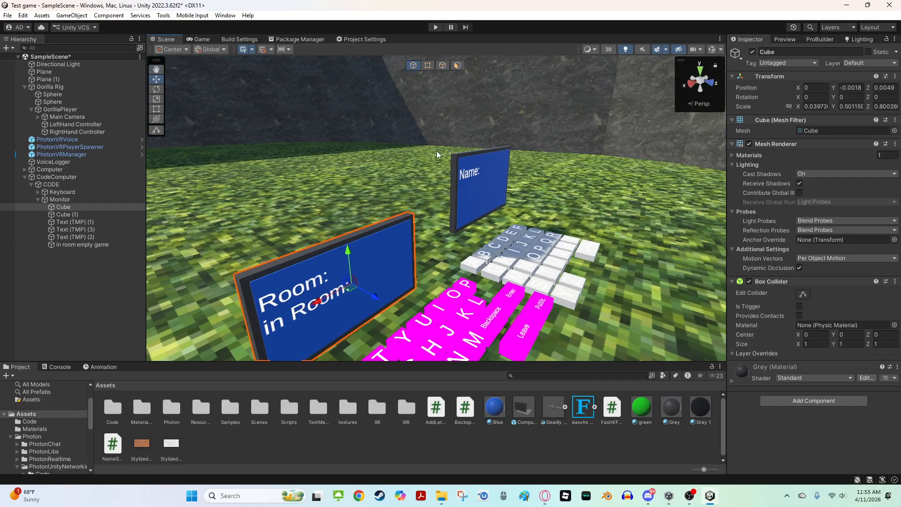
pyautogui.moveTo(422, 181); pyautogui.dragTo(375, 267, button='right')
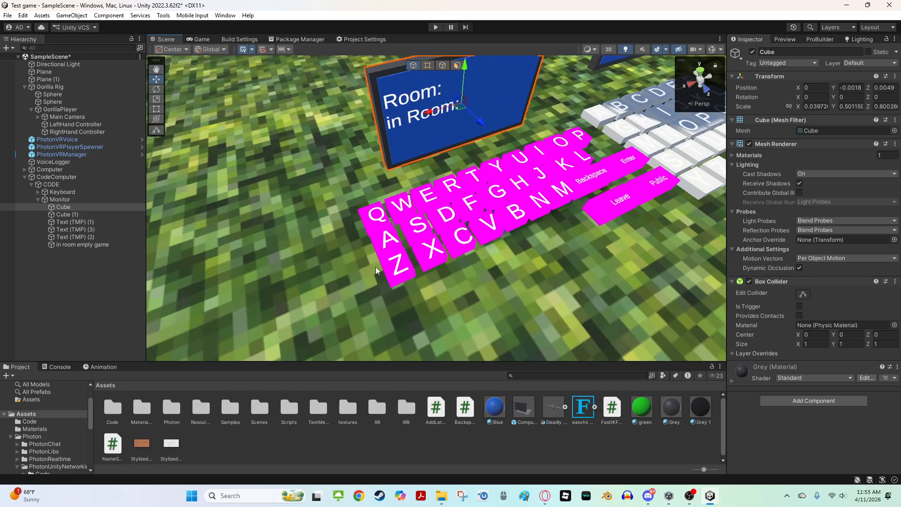
pyautogui.moveTo(467, 309); pyautogui.dragTo(568, 211, button='right')
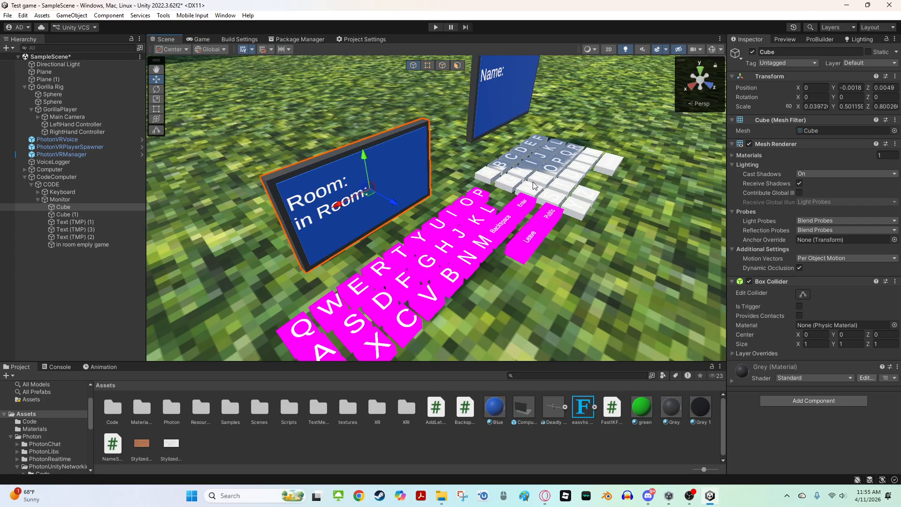
# Create a new material in Assets named white
pyautogui.rightClick(352, 443)
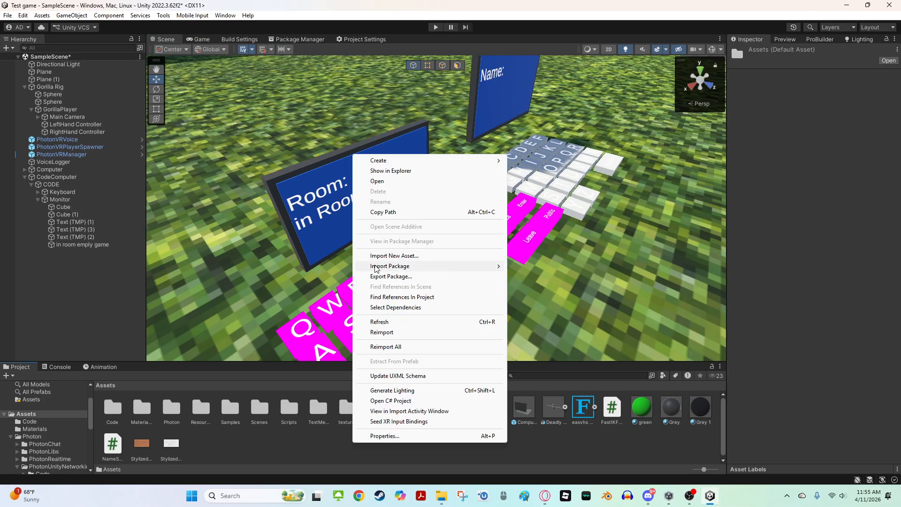
pyautogui.moveTo(457, 161)
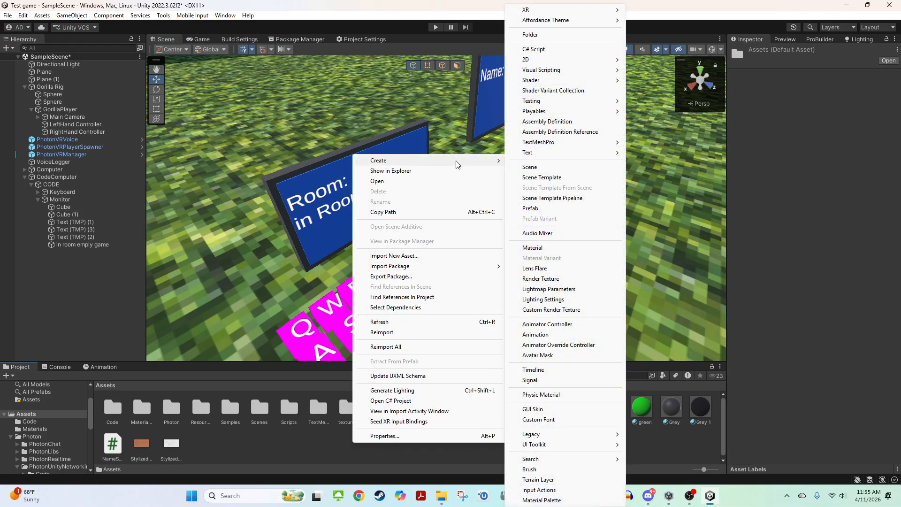
pyautogui.click(552, 246)
pyautogui.write('white')
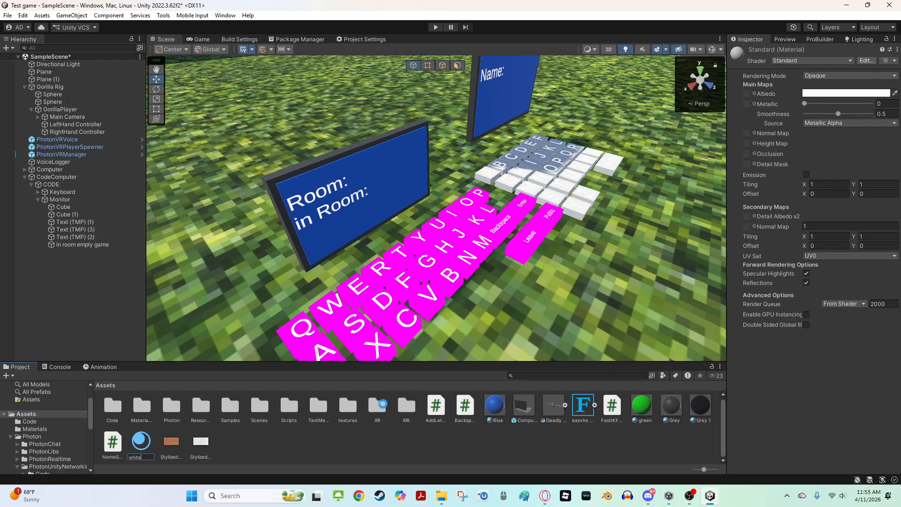
pyautogui.press('Return')
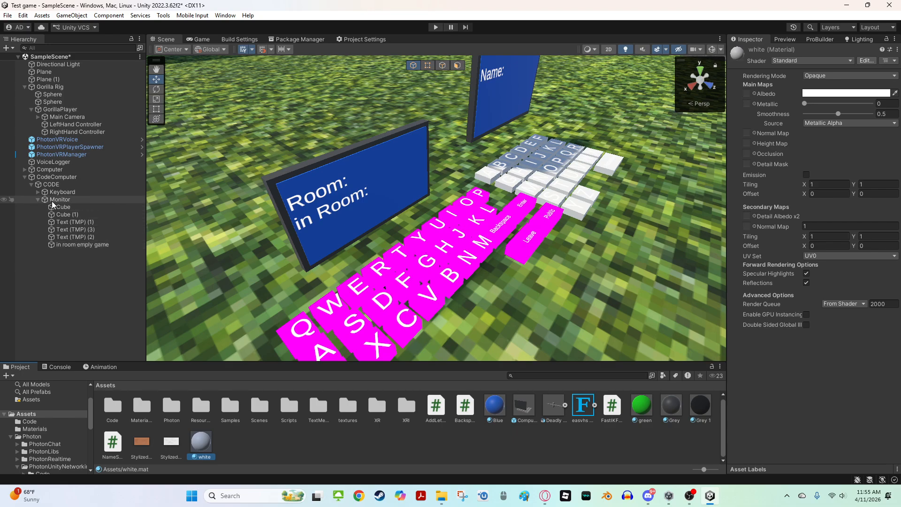
# Select the monitor's three Text (TMP) objects and set their font asset to easvhs SDF
pyautogui.click(76, 242)
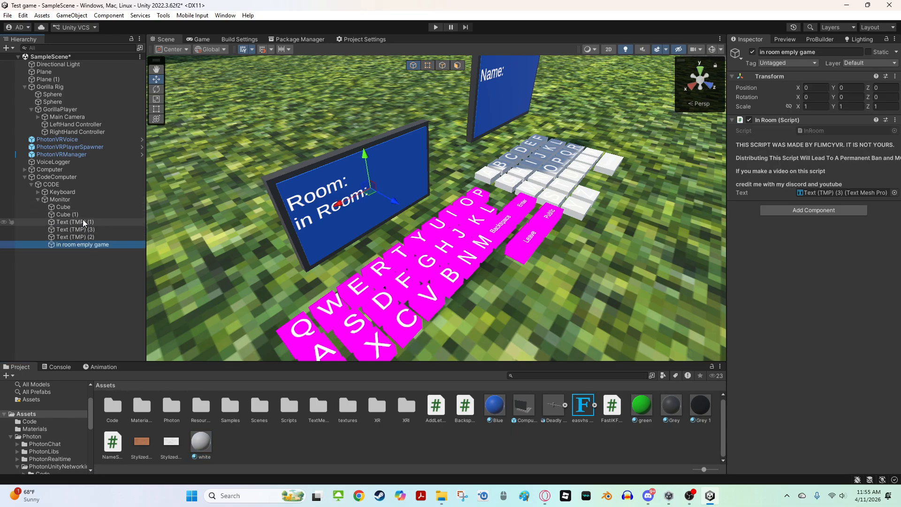
pyautogui.click(83, 220)
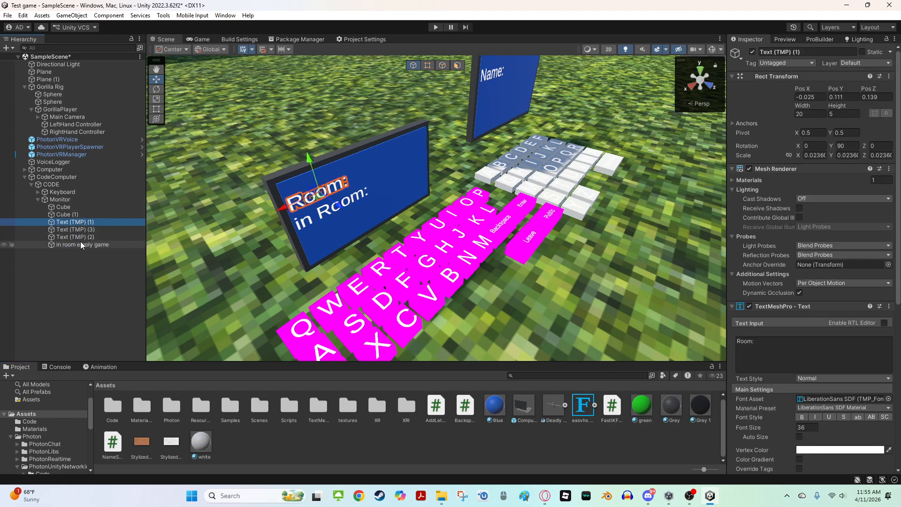
pyautogui.keyDown('shift'); pyautogui.click(73, 245); pyautogui.keyUp('shift')
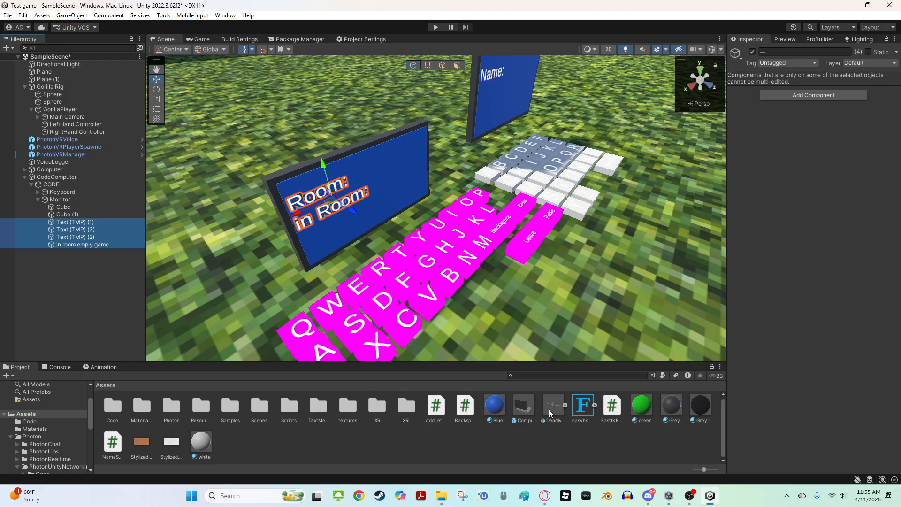
pyautogui.click(99, 244)
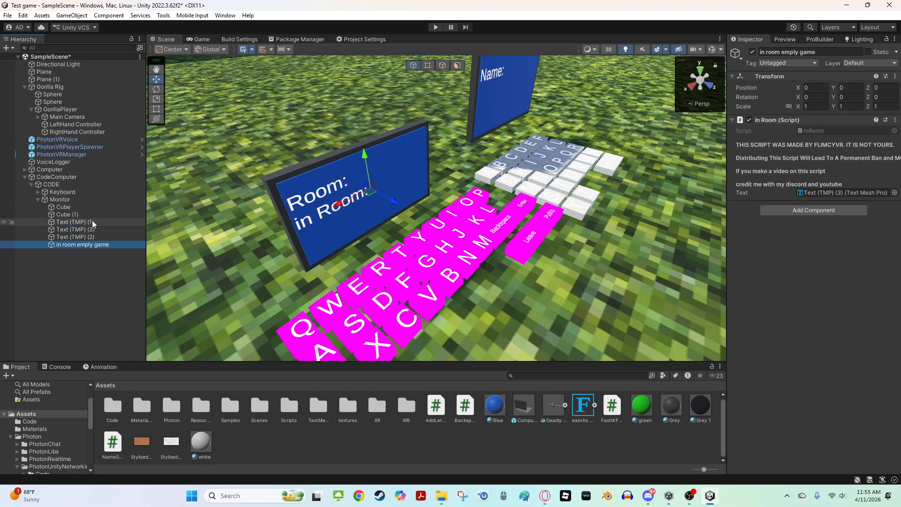
pyautogui.keyDown('shift'); pyautogui.click(92, 222); pyautogui.keyUp('shift')
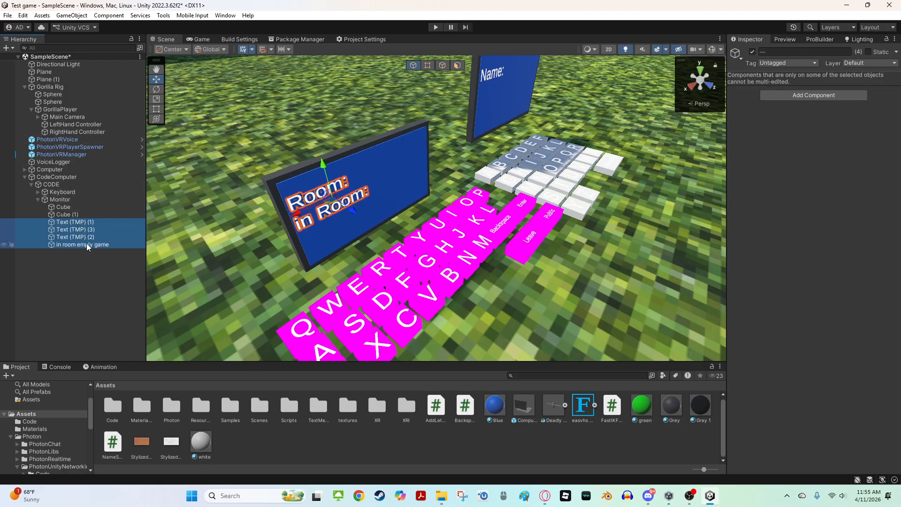
pyautogui.click(77, 222)
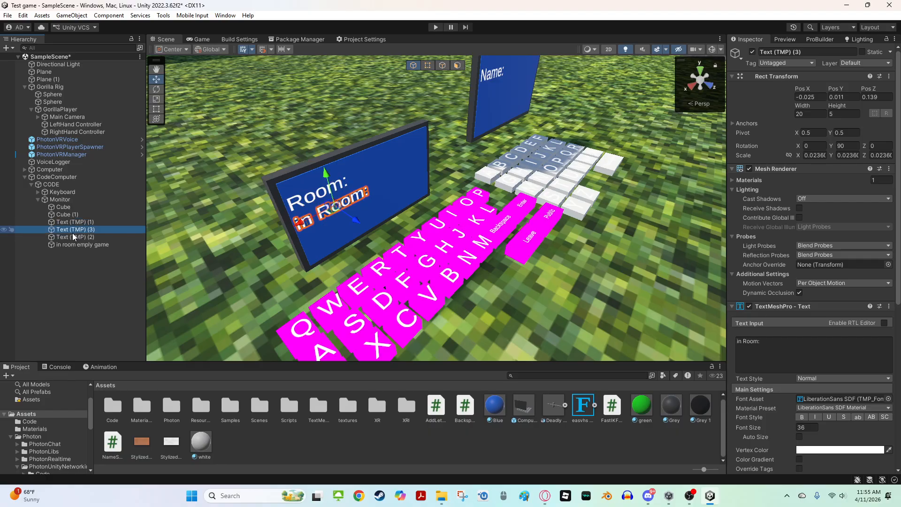
pyautogui.click(79, 237)
pyautogui.keyDown('shift'); pyautogui.click(83, 222); pyautogui.keyUp('shift')
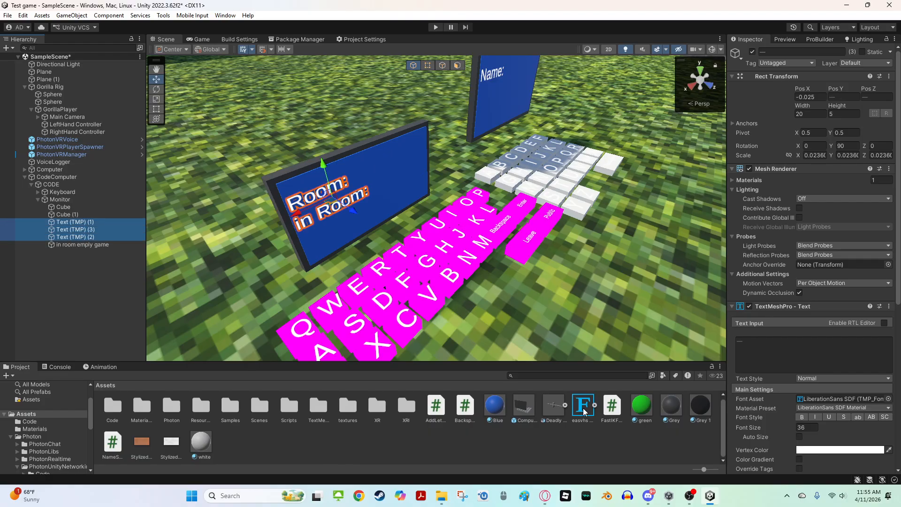
pyautogui.moveTo(583, 406); pyautogui.dragTo(827, 406)
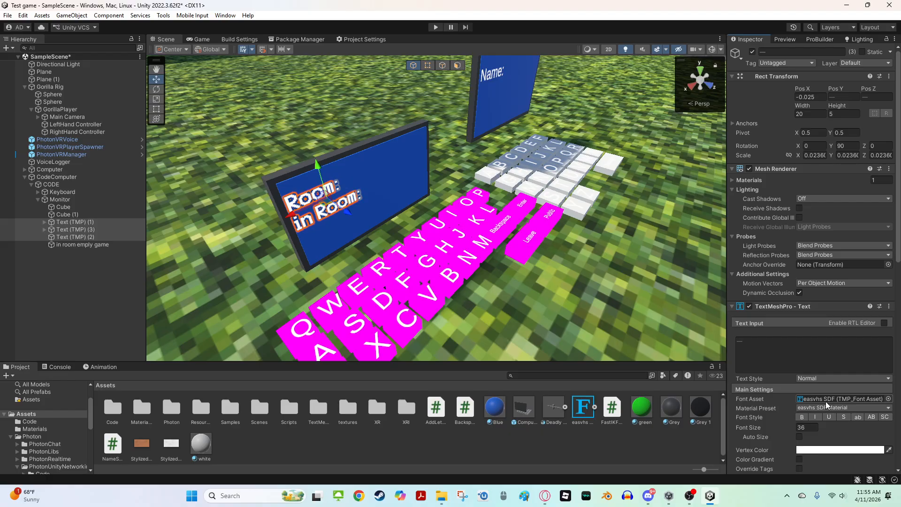
pyautogui.press('f')
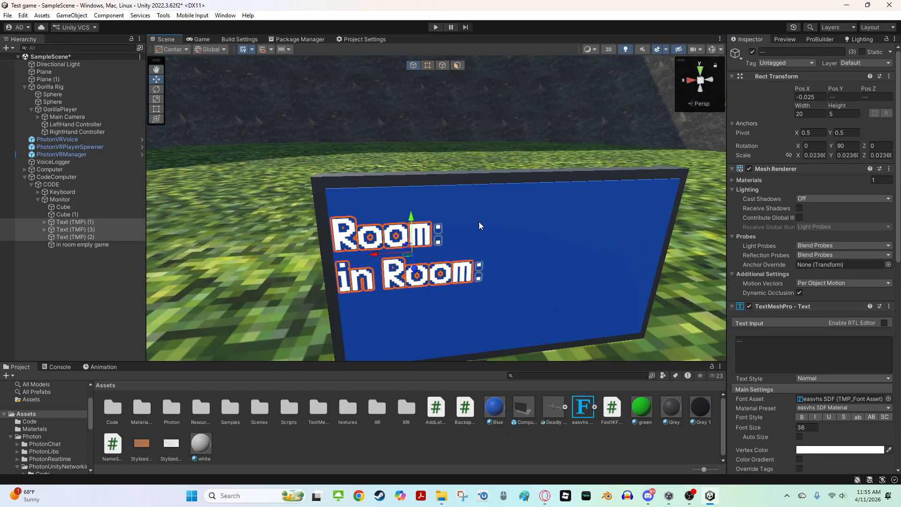
# Examine the monitor's in Room text object and its TMP SubMesh up close
pyautogui.click(98, 244)
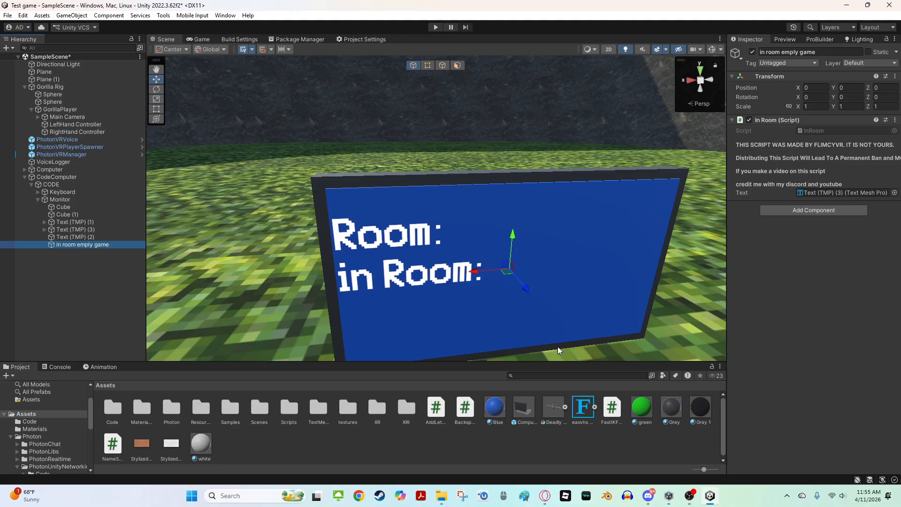
pyautogui.click(103, 230)
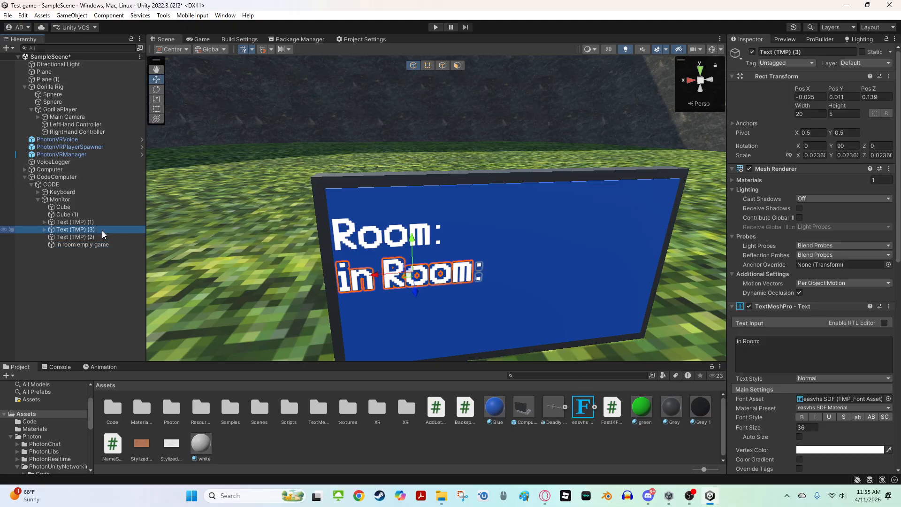
pyautogui.moveTo(461, 172); pyautogui.dragTo(484, 198, button='right')
pyautogui.scroll(-5, 483, 198)
pyautogui.scroll(5, 478, 201)
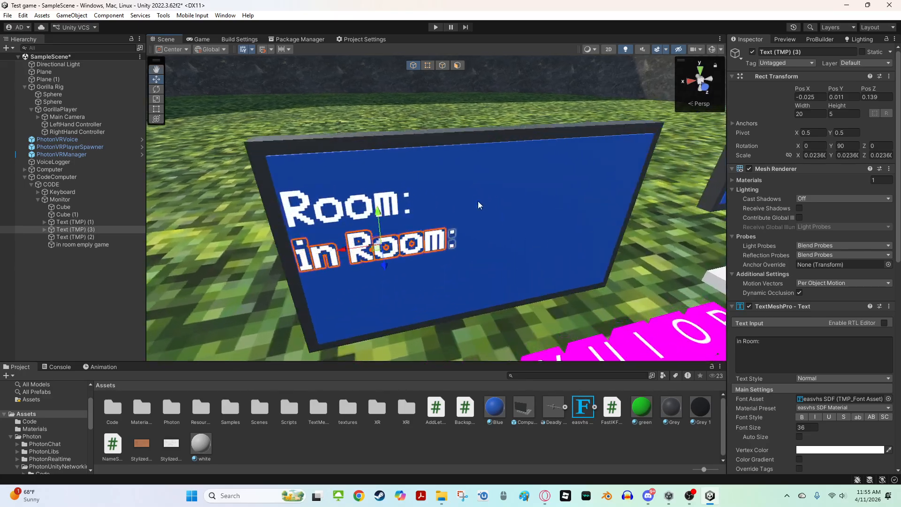
pyautogui.scroll(3, 477, 206)
pyautogui.click(472, 247)
pyautogui.click(460, 264)
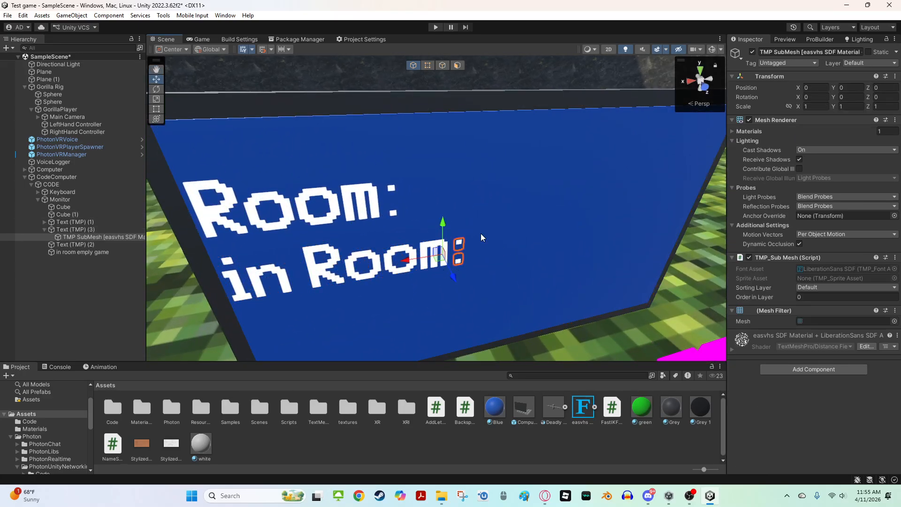
pyautogui.moveTo(481, 233); pyautogui.dragTo(633, 339, button='right')
pyautogui.press('s')
pyautogui.click(517, 258)
pyautogui.moveTo(517, 257); pyautogui.dragTo(438, 206, button='right')
pyautogui.scroll(6, 389, 172)
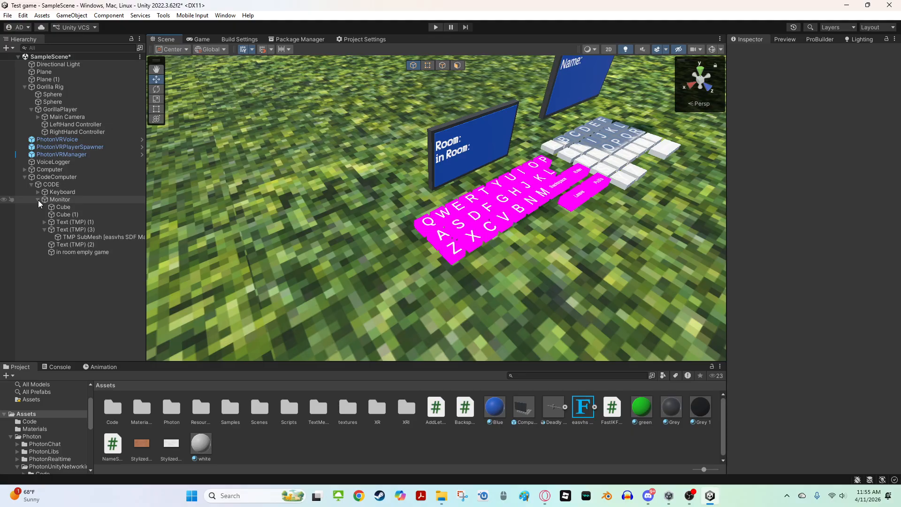
# Expand the Keyboard and select the A key to examine its Server Script settings
pyautogui.click(38, 200)
pyautogui.click(37, 192)
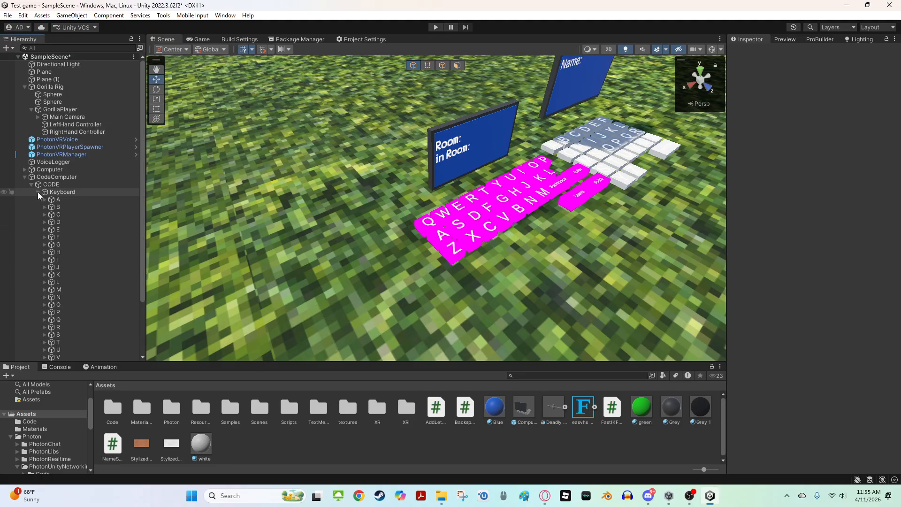
pyautogui.click(69, 199)
pyautogui.scroll(-3, 69, 199)
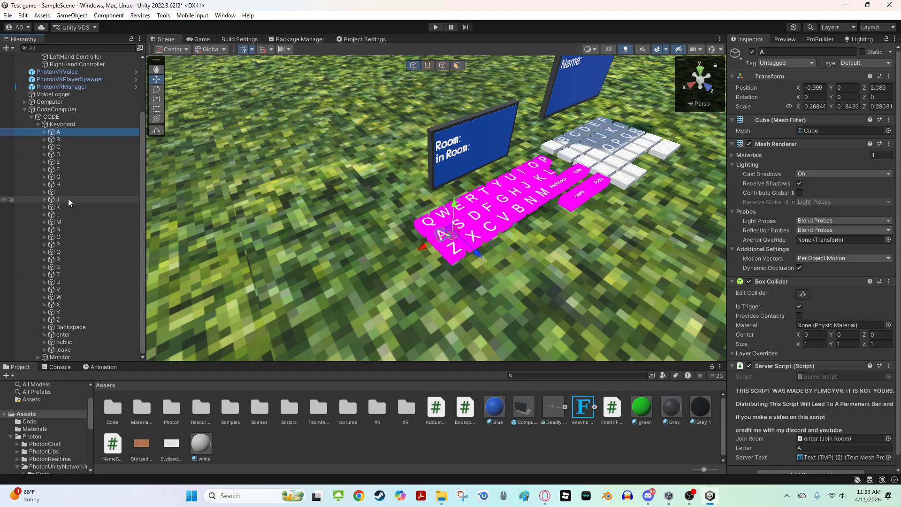
# Select all code computer keys from A through leave and apply the white material to them
pyautogui.keyDown('shift'); pyautogui.click(65, 350); pyautogui.keyUp('shift')
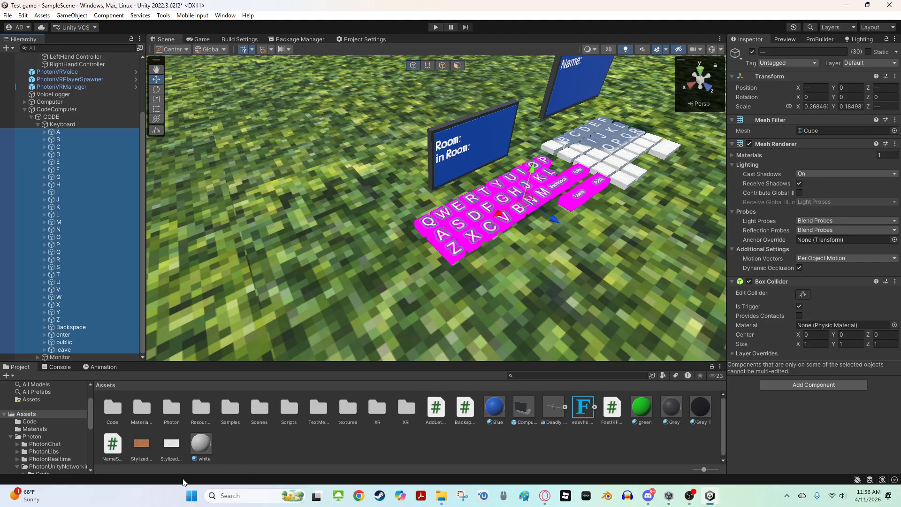
pyautogui.moveTo(200, 453); pyautogui.dragTo(787, 417)
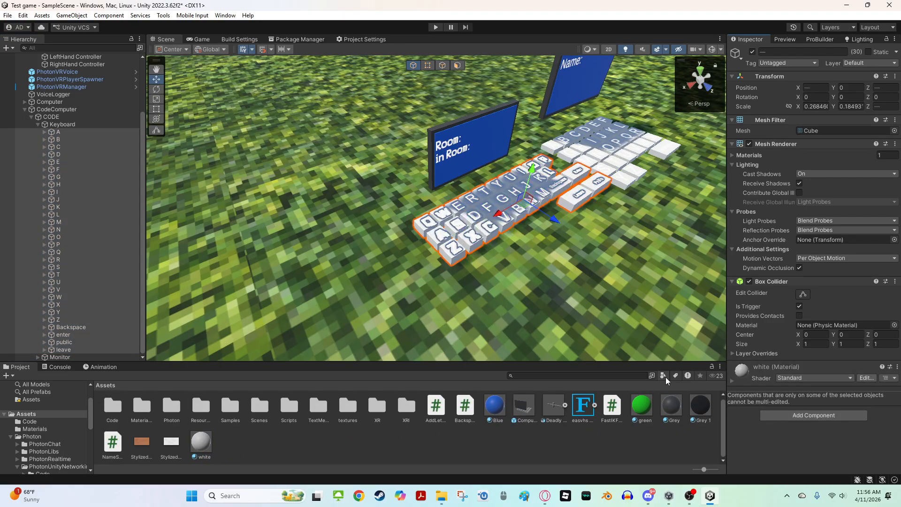
# Select the Public key and apply the Blue material to it
pyautogui.moveTo(563, 275); pyautogui.dragTo(509, 232, button='right')
pyautogui.press('w')
pyautogui.press('s')
pyautogui.press('d')
pyautogui.click(511, 259)
pyautogui.press('w')
pyautogui.press('s')
pyautogui.press('w')
pyautogui.press('s')
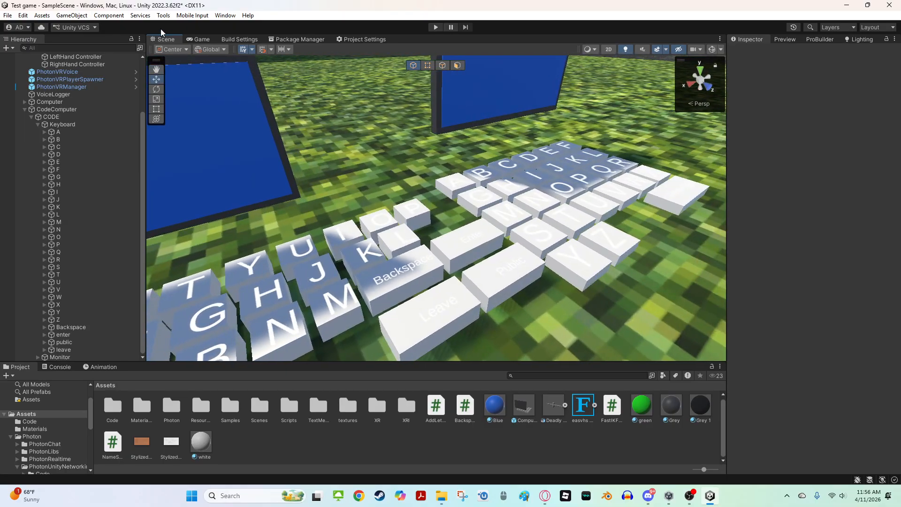
pyautogui.click(25, 109)
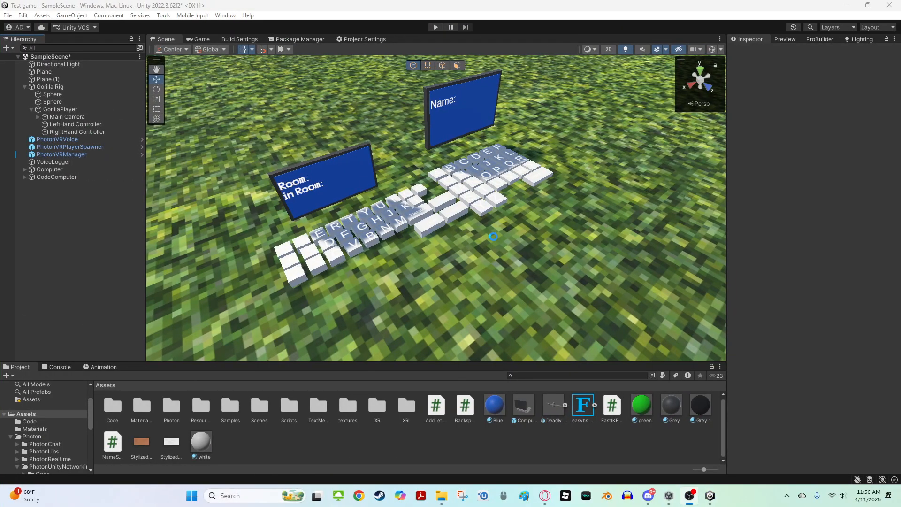
pyautogui.press('w')
pyautogui.moveTo(492, 236); pyautogui.dragTo(410, 262, button='right')
pyautogui.click(411, 257)
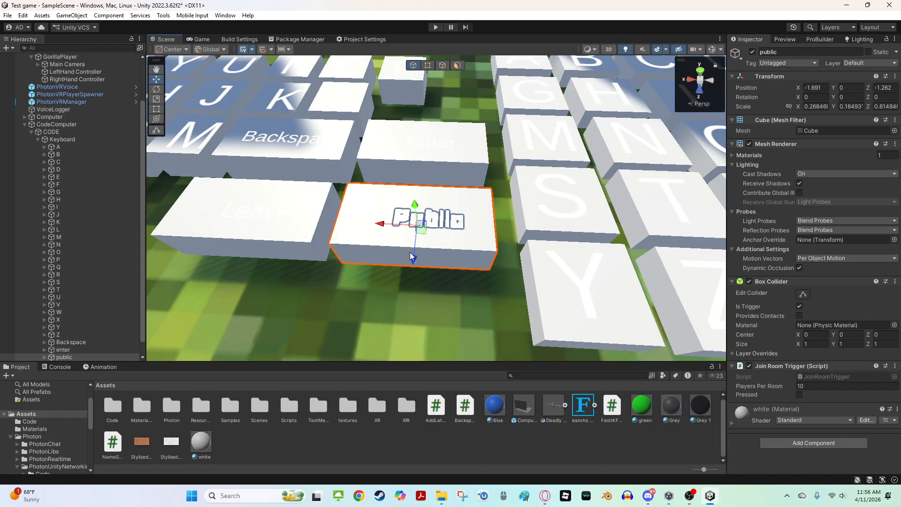
pyautogui.moveTo(494, 405); pyautogui.dragTo(423, 225)
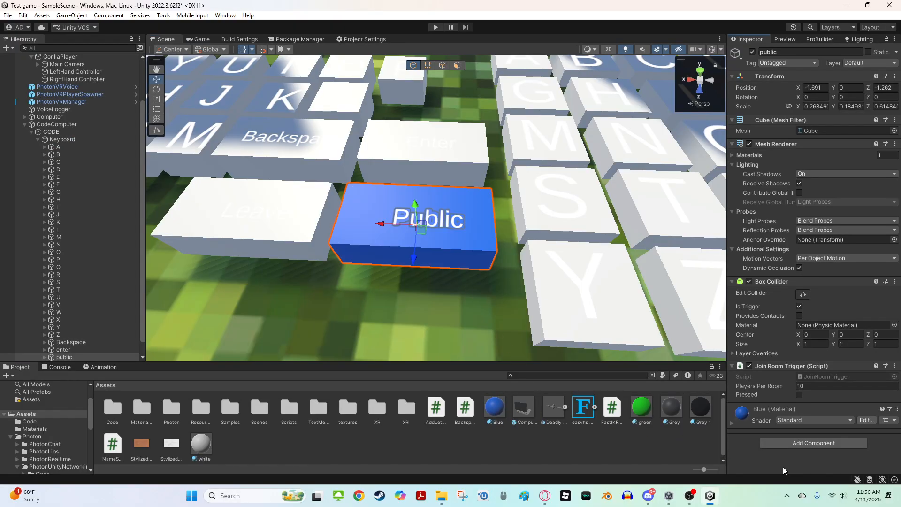
# Select the Leave and Enter keys and apply the green material to both
pyautogui.click(281, 238)
pyautogui.keyDown('shift'); pyautogui.click(431, 175); pyautogui.keyUp('shift')
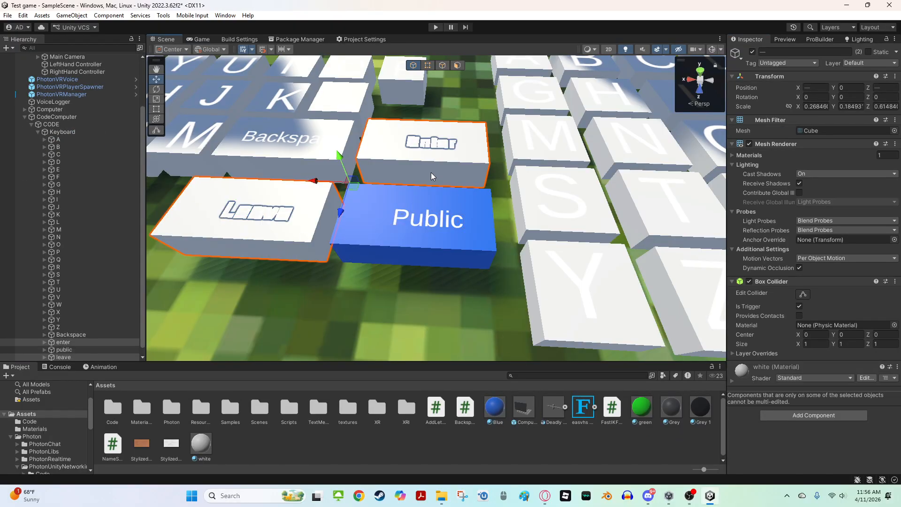
pyautogui.moveTo(643, 411); pyautogui.dragTo(777, 451)
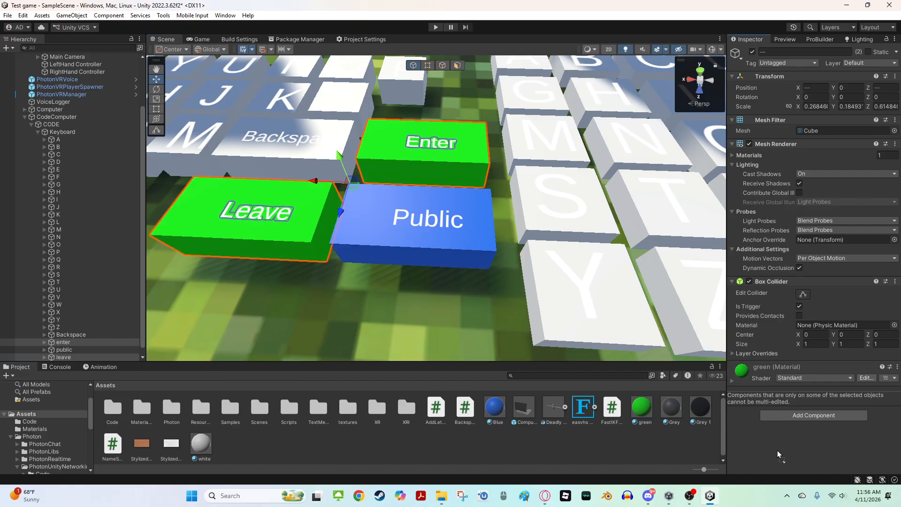
# Select the letter keys A through Z plus Backspace and apply the green material to them
pyautogui.moveTo(507, 195); pyautogui.dragTo(485, 210, button='right')
pyautogui.press('s')
pyautogui.press('w')
pyautogui.press('s')
pyautogui.click(603, 271)
pyautogui.press('w')
pyautogui.moveTo(415, 213)
pyautogui.mouseDown(button='right')
pyautogui.moveTo(390, 186)
pyautogui.moveTo(386, 253)
pyautogui.moveTo(394, 230)
pyautogui.moveTo(427, 211)
pyautogui.mouseUp(button='right')
pyautogui.press('w')
pyautogui.press('a')
pyautogui.press('s')
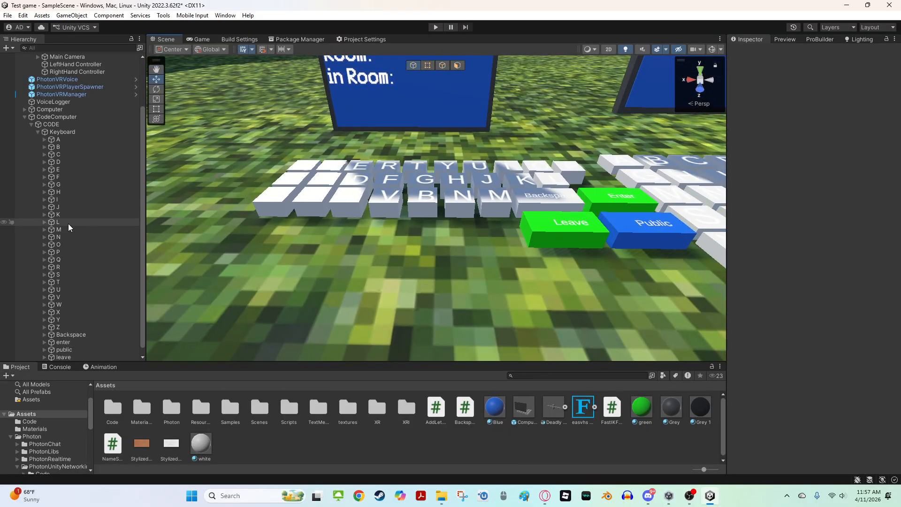
pyautogui.click(58, 140)
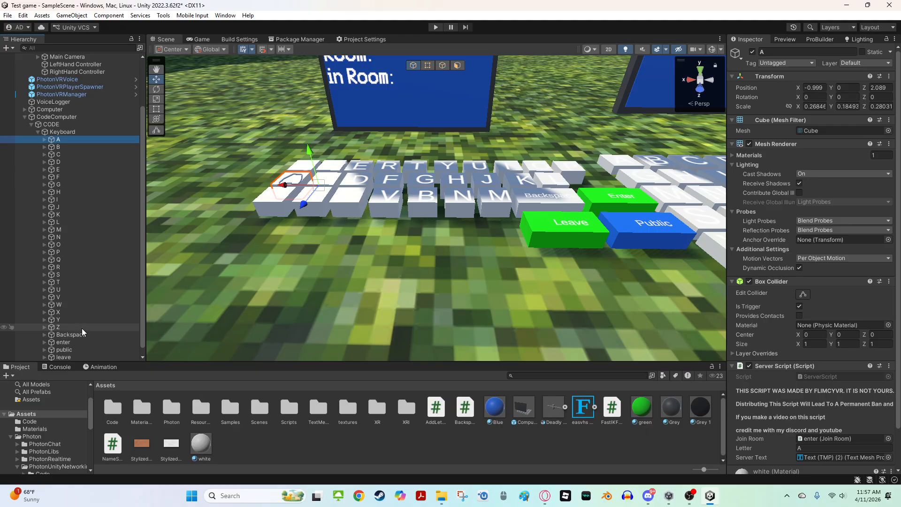
pyautogui.keyDown('shift'); pyautogui.click(71, 334); pyautogui.keyUp('shift')
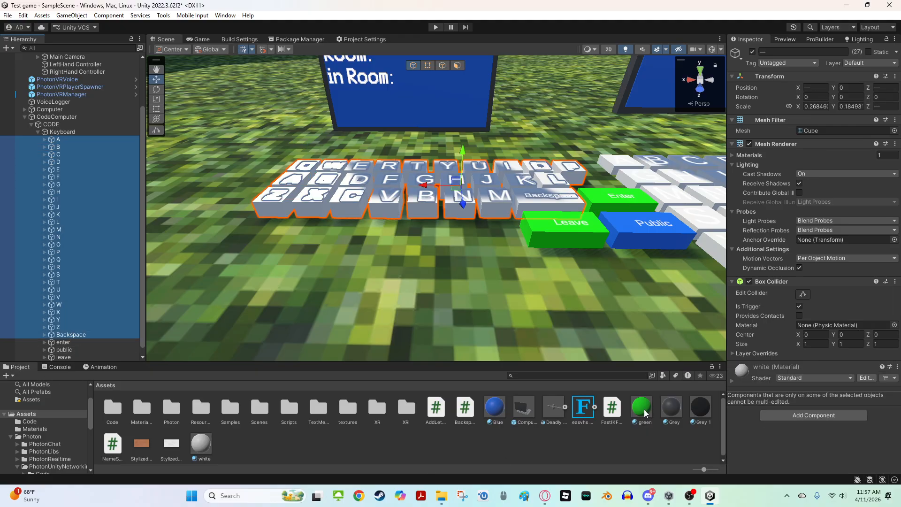
pyautogui.moveTo(644, 409); pyautogui.dragTo(756, 449)
pyautogui.moveTo(586, 287); pyautogui.dragTo(4, 183, button='right')
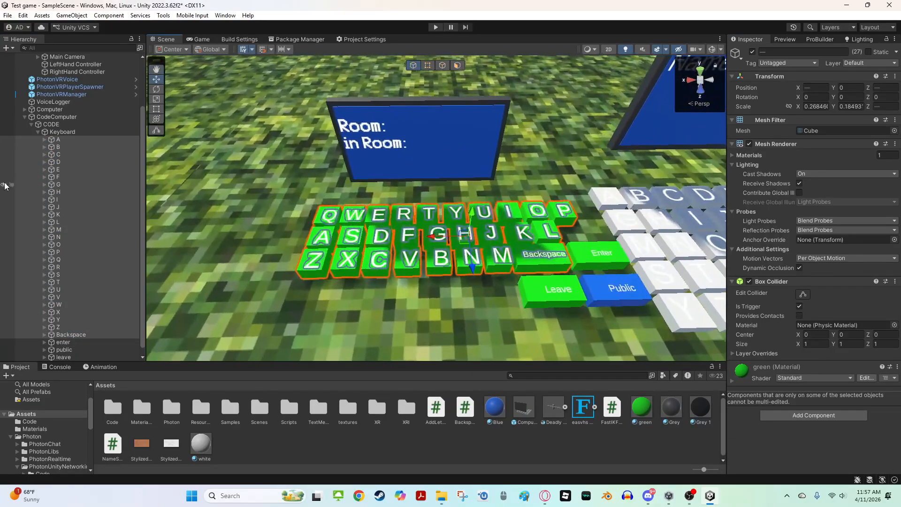
# Select the A, D, F, K, O, T, W and Z keys and apply the Blue material to them
pyautogui.click(58, 162)
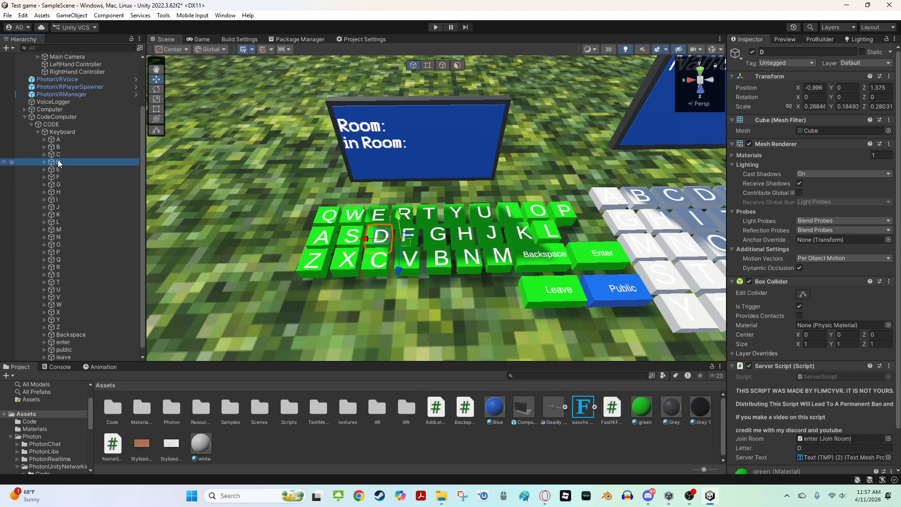
pyautogui.keyDown('ctrl'); pyautogui.click(82, 245); pyautogui.keyUp('ctrl')
pyautogui.keyDown('ctrl'); pyautogui.click(81, 282); pyautogui.keyUp('ctrl')
pyautogui.keyDown('ctrl'); pyautogui.click(80, 177); pyautogui.keyUp('ctrl')
pyautogui.keyDown('ctrl'); pyautogui.click(77, 140); pyautogui.keyUp('ctrl')
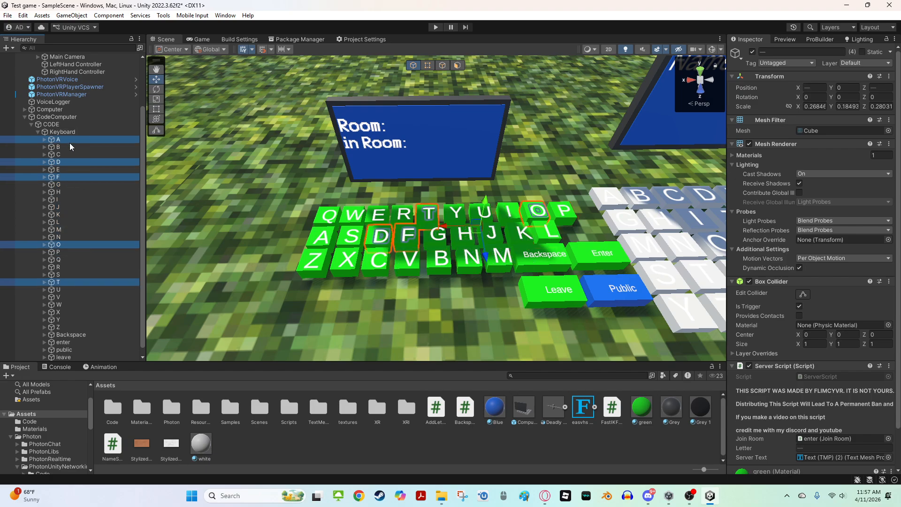
pyautogui.keyDown('ctrl'); pyautogui.click(75, 215); pyautogui.keyUp('ctrl')
pyautogui.keyDown('ctrl'); pyautogui.click(71, 304); pyautogui.keyUp('ctrl')
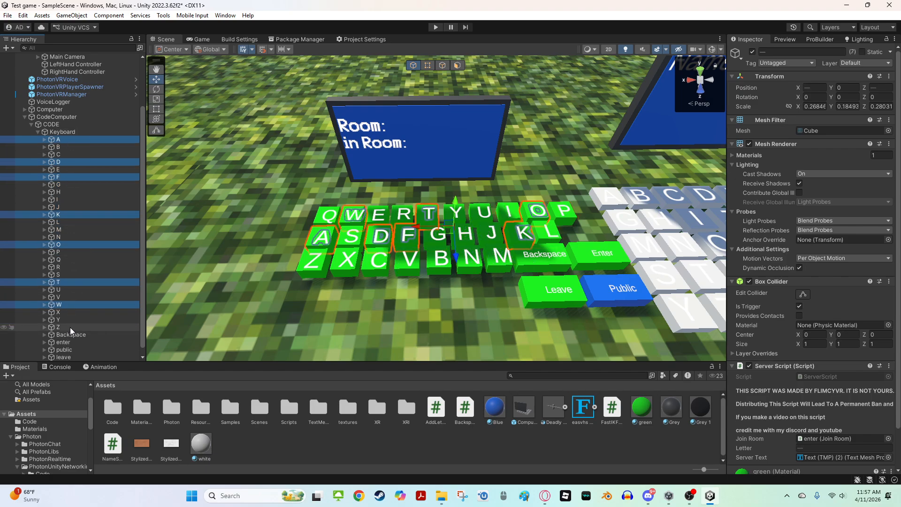
pyautogui.keyDown('ctrl'); pyautogui.click(70, 327); pyautogui.keyUp('ctrl')
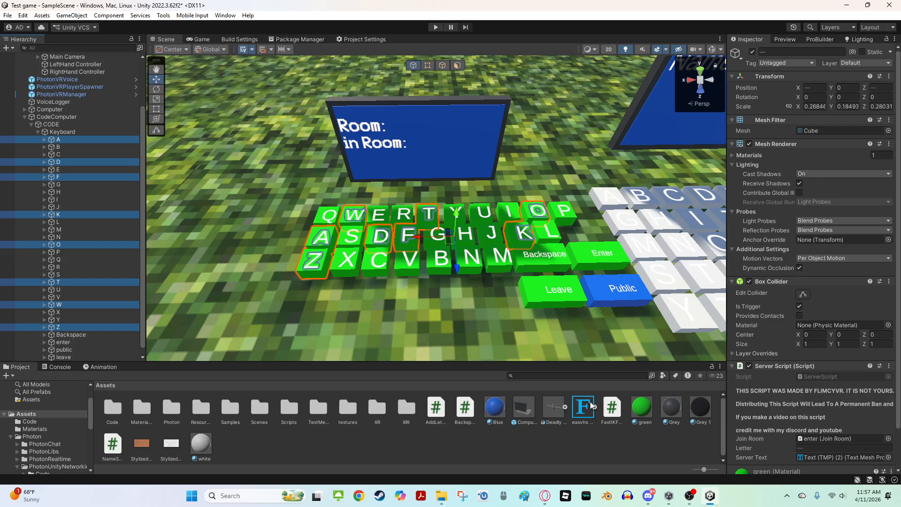
pyautogui.moveTo(497, 416); pyautogui.dragTo(748, 460)
# Look over the colored keyboard and monitors, then save the scene
pyautogui.press('w')
pyautogui.moveTo(474, 263); pyautogui.dragTo(493, 235, button='right')
pyautogui.press('s')
pyautogui.click(457, 262)
pyautogui.press('w')
pyautogui.press('s')
pyautogui.press('s')
pyautogui.press('w')
pyautogui.click(381, 207)
pyautogui.keyDown('shift'); pyautogui.click(435, 212); pyautogui.keyUp('shift')
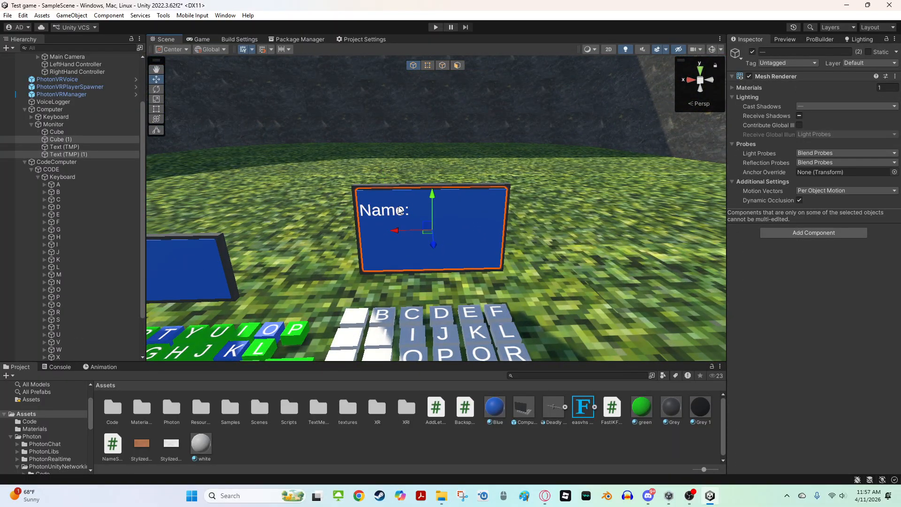
pyautogui.click(398, 211)
pyautogui.moveTo(398, 211); pyautogui.dragTo(565, 345, button='right')
pyautogui.press('s')
pyautogui.click(564, 345)
pyautogui.hotkey('ctrl', 's')
pyautogui.moveTo(528, 316); pyautogui.dragTo(346, 269, button='right')
pyautogui.press('w')
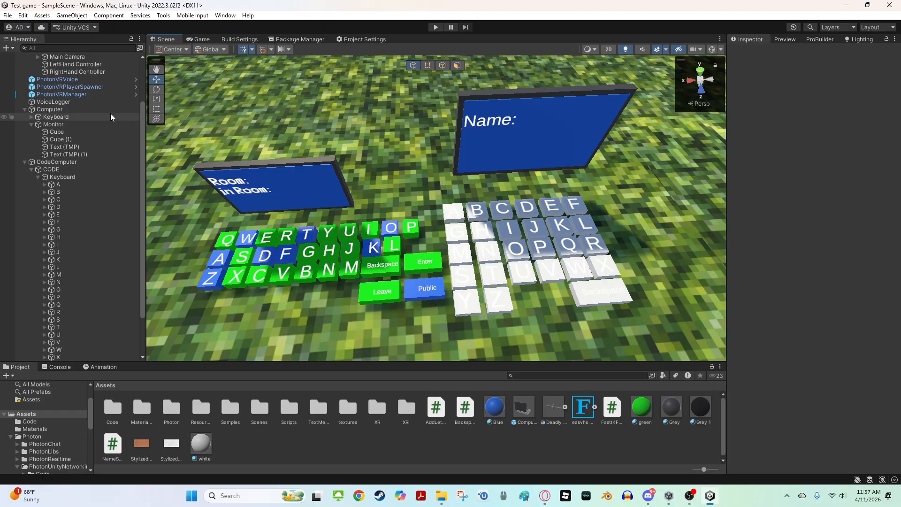
# Enter Play mode and switch back to the Scene view
pyautogui.click(436, 27)
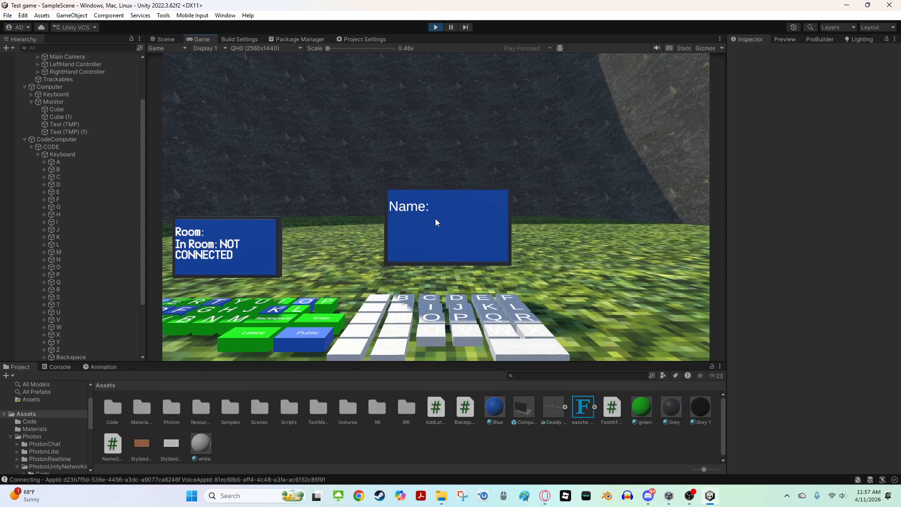
pyautogui.click(154, 43)
pyautogui.moveTo(563, 211); pyautogui.dragTo(498, 106, button='right')
pyautogui.scroll(3, 94, 141)
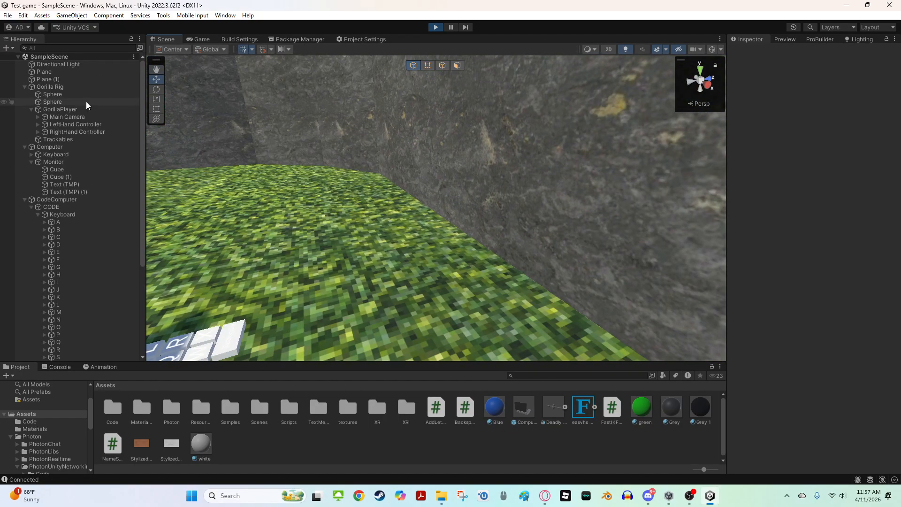
# Move the Gorilla Rig during Play mode, then undo the move
pyautogui.click(49, 86)
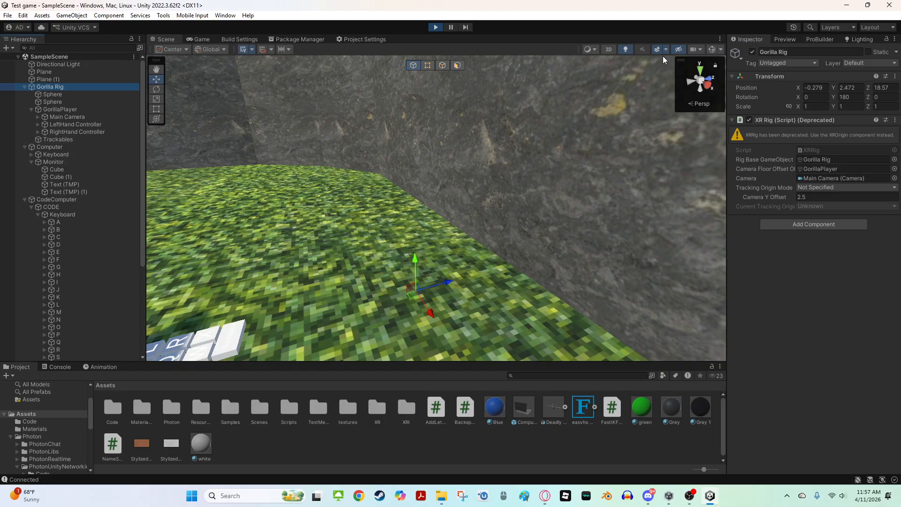
pyautogui.click(712, 49)
pyautogui.moveTo(659, 138); pyautogui.dragTo(432, 181, button='right')
pyautogui.click(713, 51)
pyautogui.moveTo(624, 117); pyautogui.dragTo(86, 93, button='right')
pyautogui.moveTo(413, 145); pyautogui.dragTo(429, 176, button='right')
pyautogui.moveTo(502, 179); pyautogui.dragTo(331, 247)
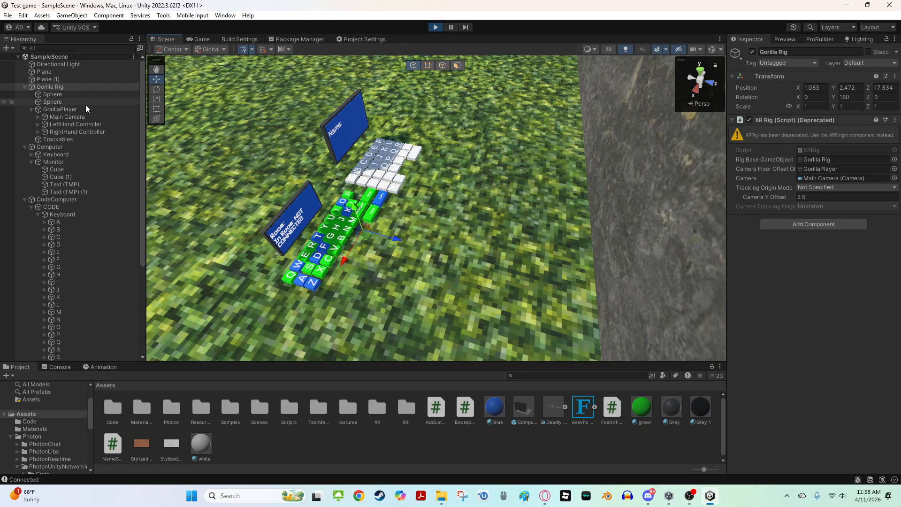
pyautogui.hotkey('ctrl', 'z')
# Move the GorillaPlayer next to the code computer during Play mode
pyautogui.click(61, 109)
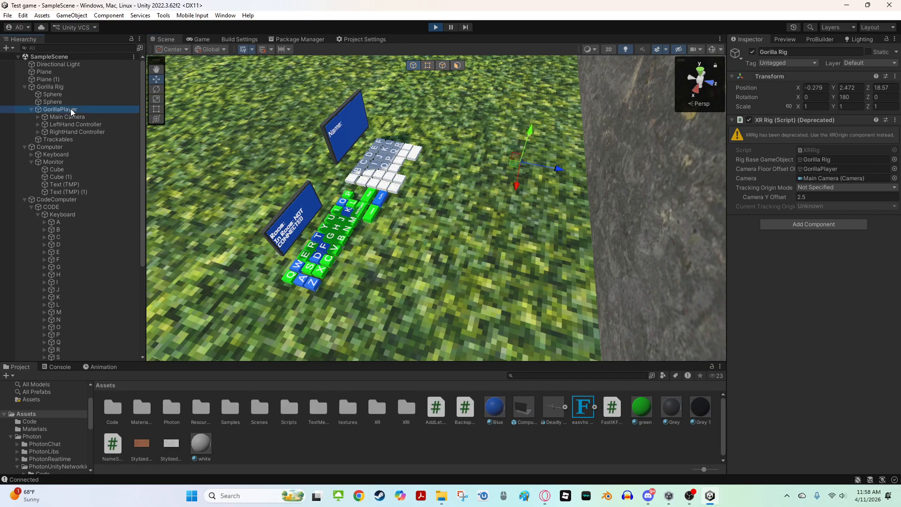
pyautogui.moveTo(514, 167); pyautogui.dragTo(349, 238)
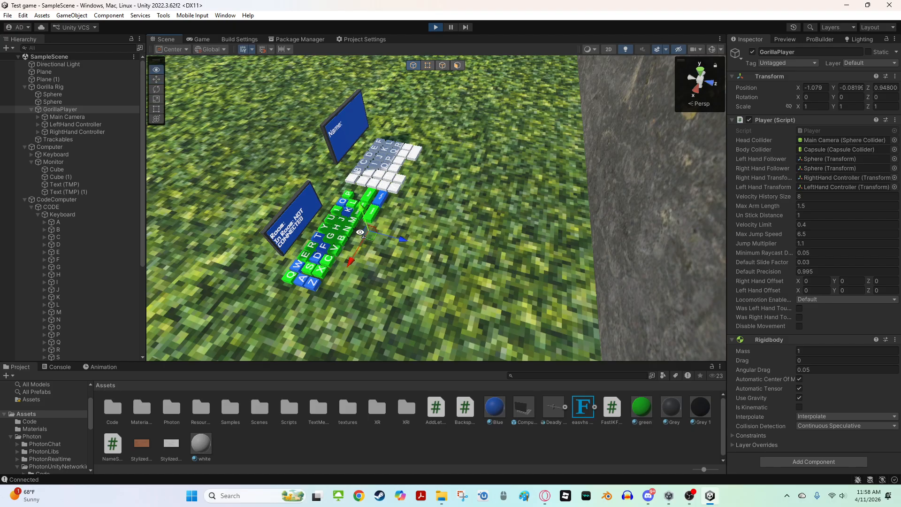
pyautogui.press('w')
pyautogui.moveTo(350, 238); pyautogui.dragTo(174, 152, button='right')
pyautogui.press('s')
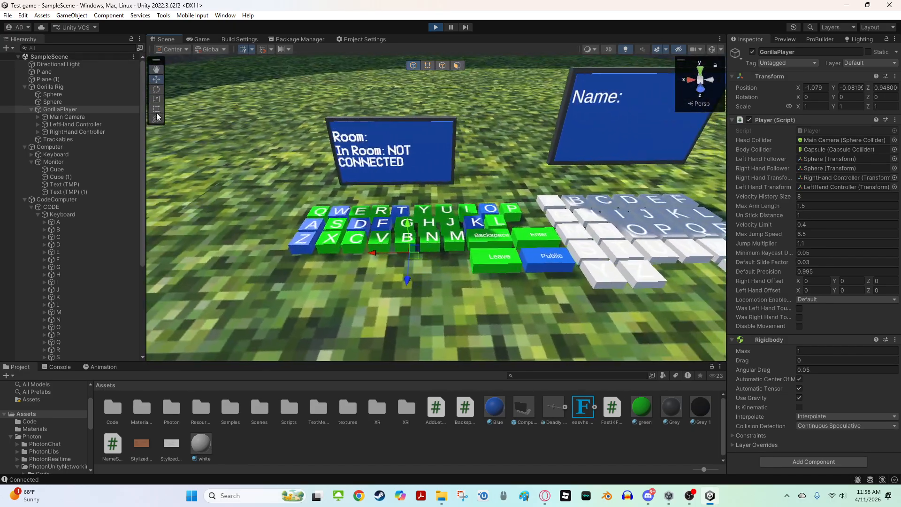
# Test the keyboard by moving the LeftHand Controller onto the Y, N and Enter keys to join room YN
pyautogui.click(97, 125)
pyautogui.moveTo(396, 177)
pyautogui.mouseDown(button='right')
pyautogui.moveTo(422, 174)
pyautogui.moveTo(389, 181)
pyautogui.mouseUp(button='right')
pyautogui.press('w')
pyautogui.click(712, 50)
pyautogui.press('a')
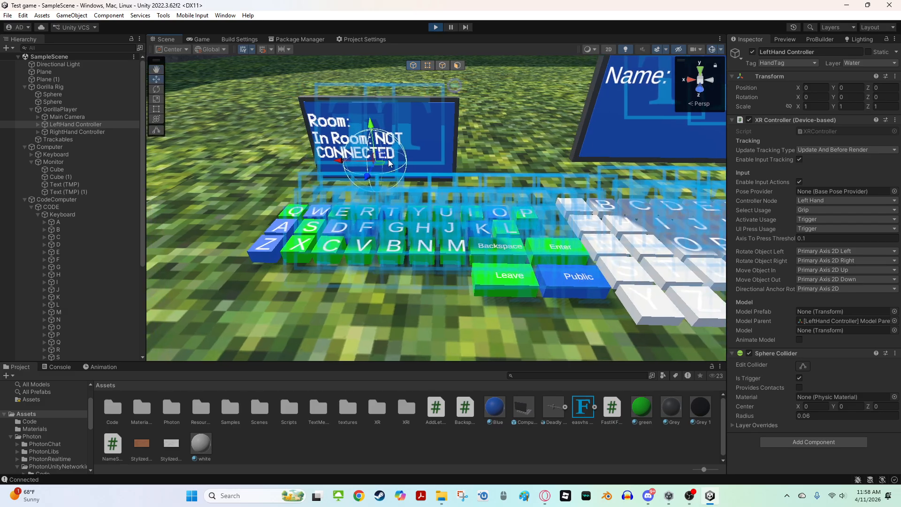
pyautogui.moveTo(376, 155); pyautogui.dragTo(620, 310)
pyautogui.press('d')
pyautogui.moveTo(619, 309); pyautogui.dragTo(419, 329, button='right')
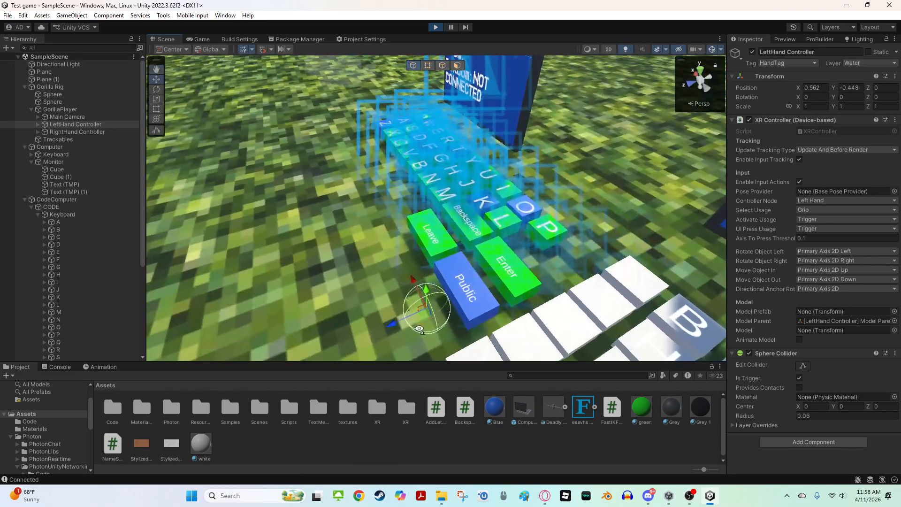
pyautogui.moveTo(424, 312); pyautogui.dragTo(307, 137)
pyautogui.press('a')
pyautogui.moveTo(307, 137); pyautogui.dragTo(530, 105, button='right')
pyautogui.moveTo(481, 194); pyautogui.dragTo(309, 208)
pyautogui.moveTo(309, 209); pyautogui.dragTo(181, 192, button='right')
pyautogui.press('a')
pyautogui.press('w')
pyautogui.press('s')
pyautogui.press('d')
pyautogui.press('w')
pyautogui.press('s')
pyautogui.moveTo(581, 151); pyautogui.dragTo(427, 198)
pyautogui.press('w')
pyautogui.moveTo(426, 198); pyautogui.dragTo(335, 239, button='right')
pyautogui.press('d')
pyautogui.press('s')
pyautogui.moveTo(356, 221); pyautogui.dragTo(366, 263)
pyautogui.scroll(3, 456, 207)
pyautogui.scroll(-2, 457, 227)
pyautogui.scroll(-4, 375, 266)
pyautogui.moveTo(427, 276); pyautogui.dragTo(207, 182)
pyautogui.press('a')
pyautogui.moveTo(267, 186); pyautogui.dragTo(362, 174, button='right')
pyautogui.press('s')
pyautogui.moveTo(442, 197); pyautogui.dragTo(480, 210, button='right')
pyautogui.press('s')
pyautogui.press('w')
pyautogui.press('s')
pyautogui.moveTo(452, 266); pyautogui.dragTo(501, 179)
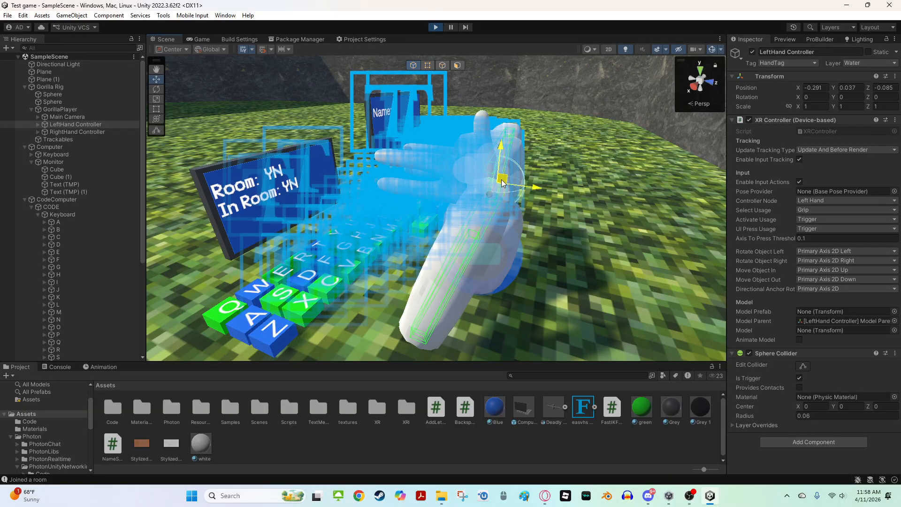
# Move the left hand near the gorilla player to view it, then stop Play mode
pyautogui.press('a')
pyautogui.moveTo(502, 179); pyautogui.dragTo(532, 167, button='right')
pyautogui.moveTo(519, 164); pyautogui.dragTo(456, 149)
pyautogui.moveTo(455, 149); pyautogui.dragTo(501, 143, button='right')
pyautogui.press('w')
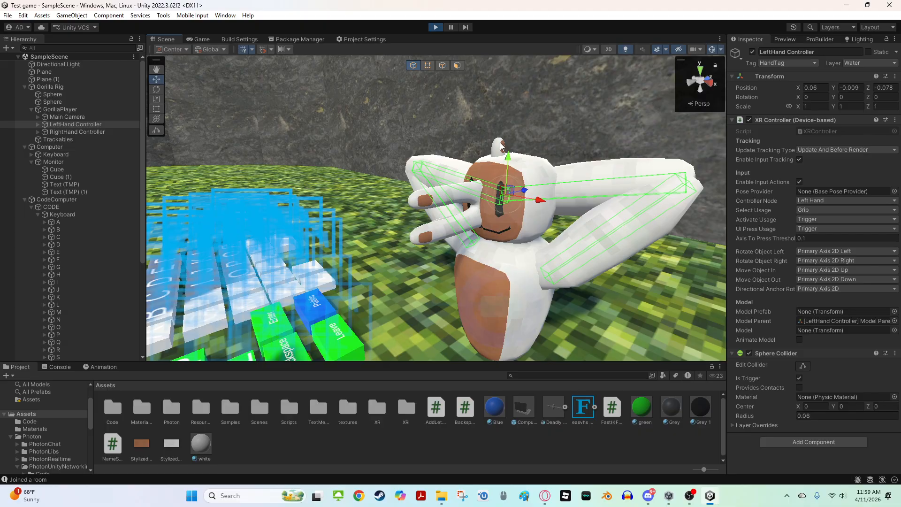
pyautogui.moveTo(660, 105); pyautogui.dragTo(457, 171, button='right')
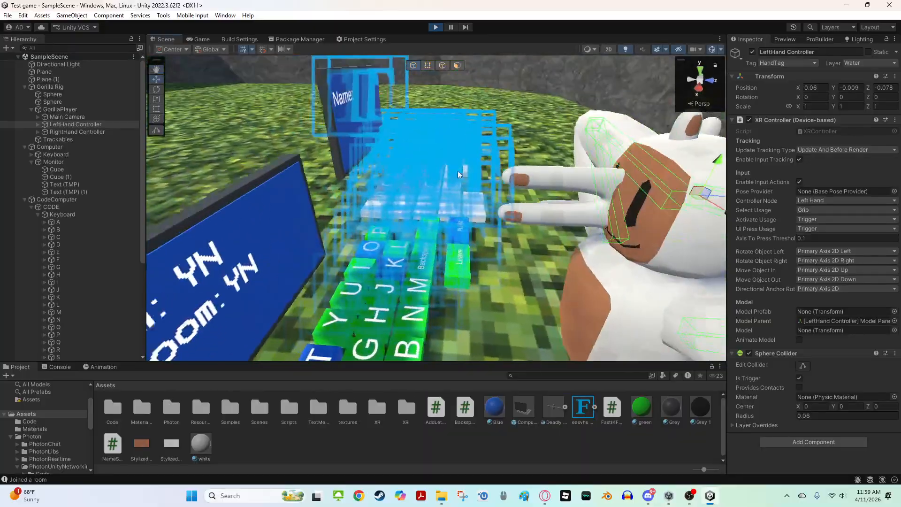
pyautogui.click(435, 26)
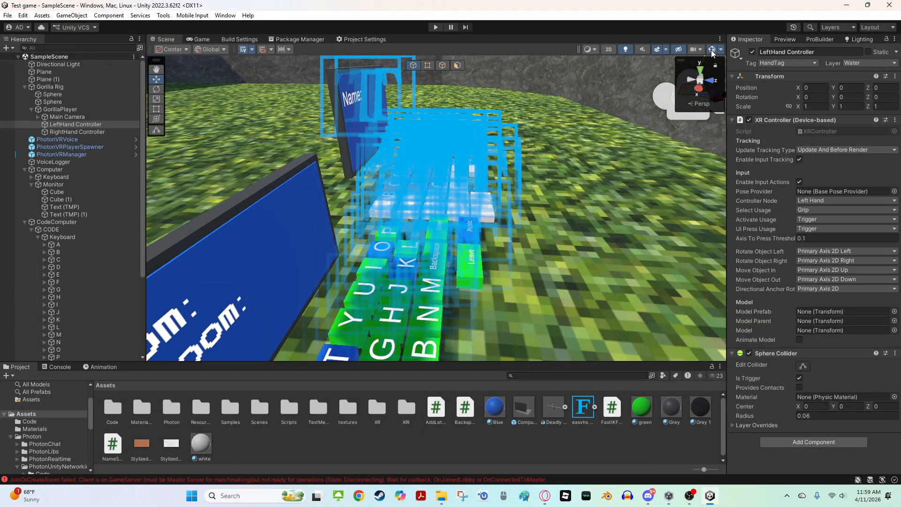
# Open the Console and examine the Photon error messages
pyautogui.moveTo(649, 69); pyautogui.dragTo(528, 151, button='right')
pyautogui.click(535, 168)
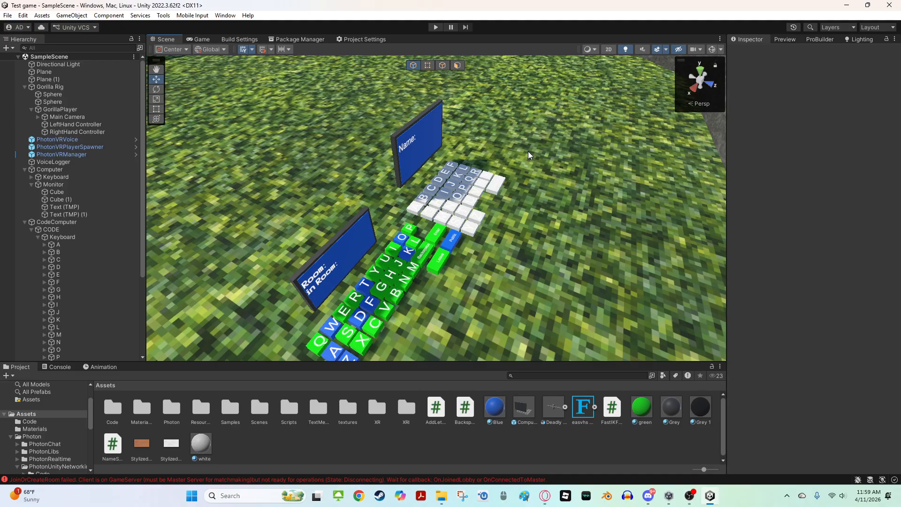
pyautogui.click(50, 369)
pyautogui.scroll(10, 74, 401)
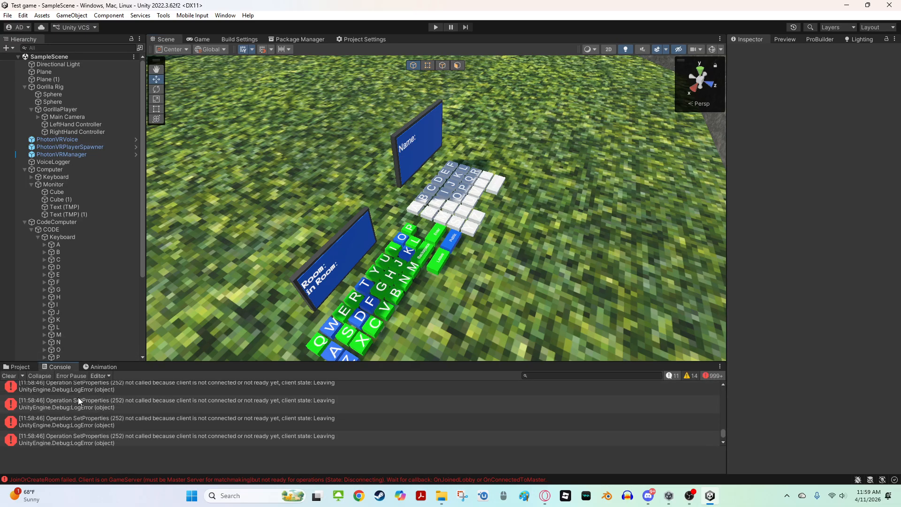
pyautogui.scroll(5, 78, 397)
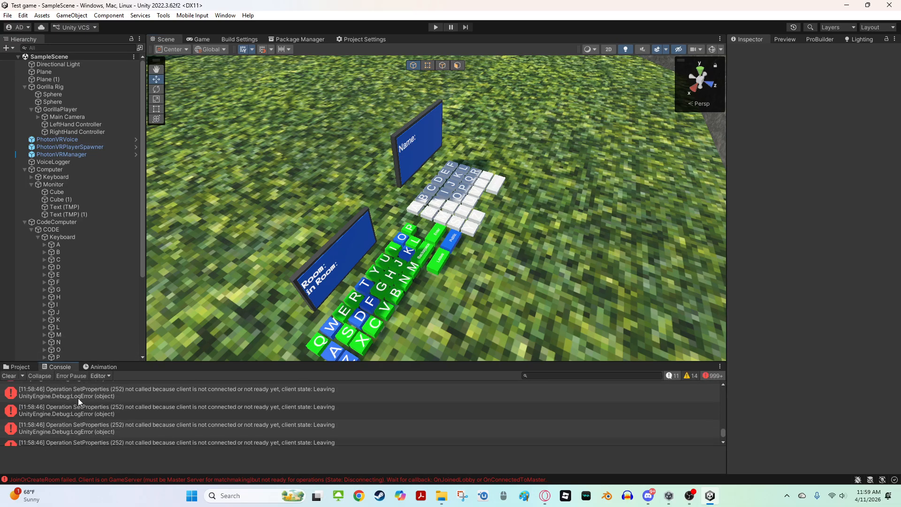
pyautogui.click(143, 410)
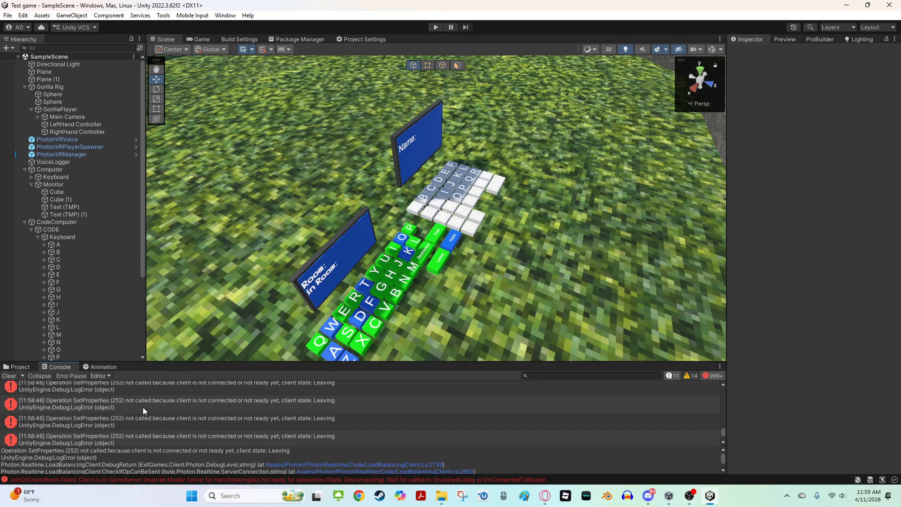
# Inspect a Photon SetProperties error and open its source script LoadBalancingClient.cs in the code editor, then close it
pyautogui.scroll(5, 143, 407)
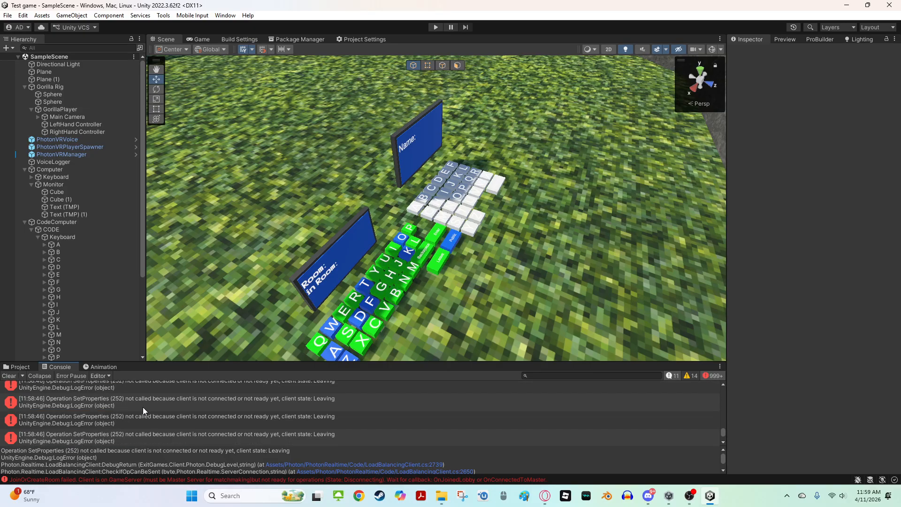
pyautogui.click(240, 420)
pyautogui.click(229, 403)
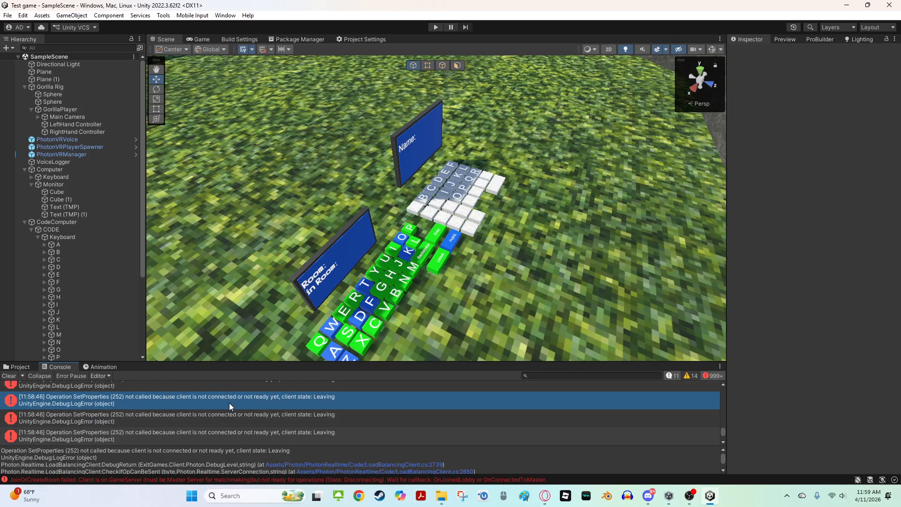
pyautogui.doubleClick(165, 398)
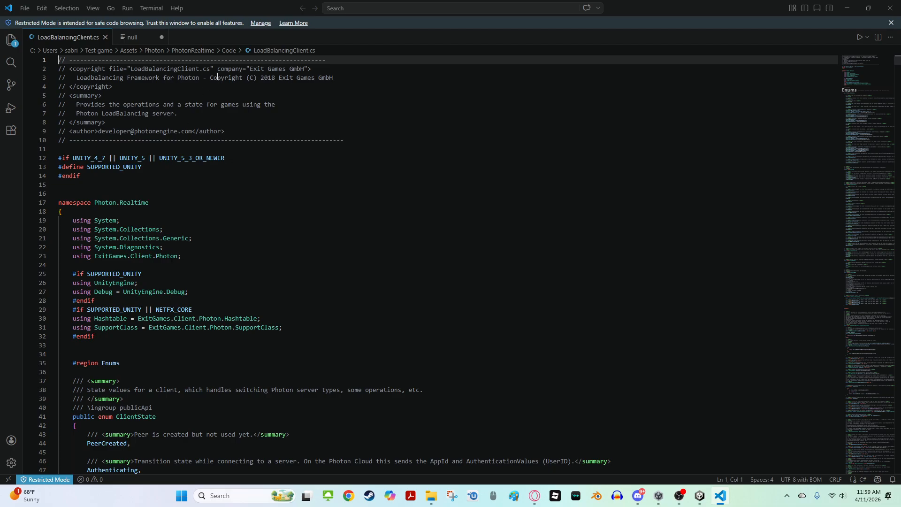
pyautogui.click(890, 8)
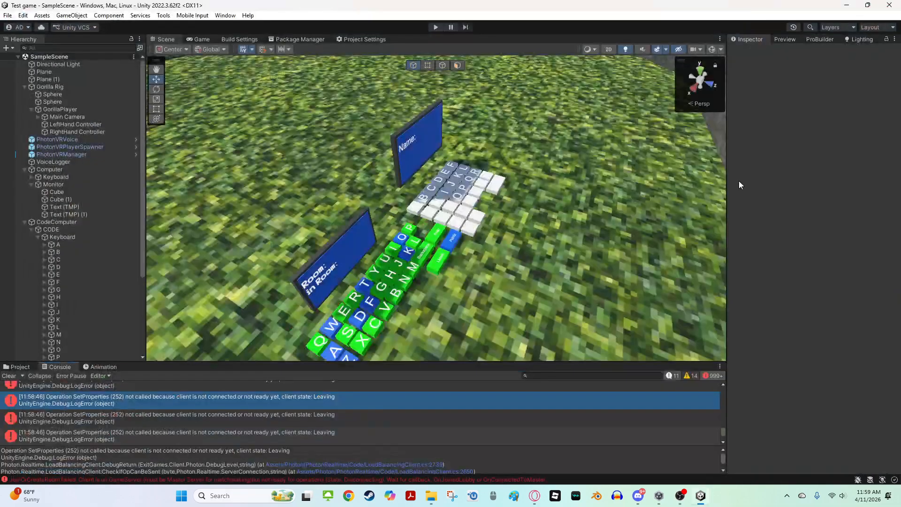
# Clear the Console messages and switch back to the Project assets browser
pyautogui.click(8, 375)
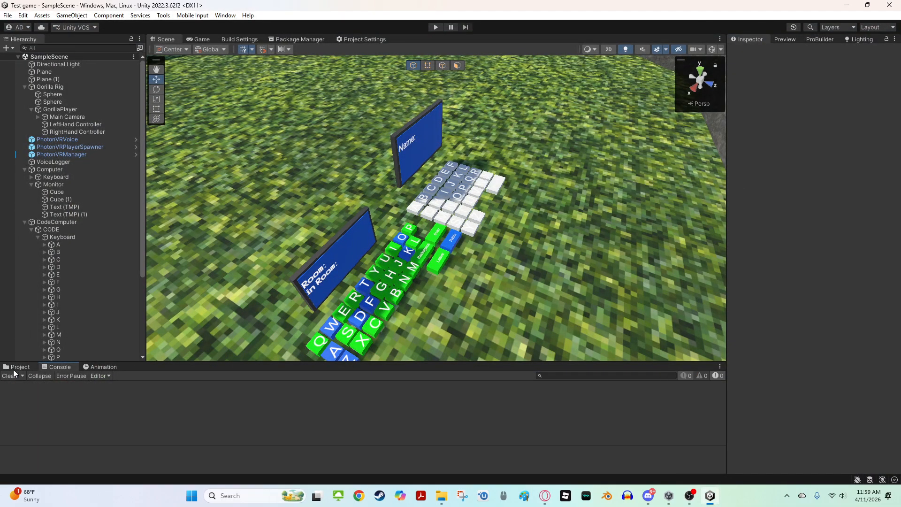
pyautogui.click(18, 367)
pyautogui.scroll(-1, 178, 407)
pyautogui.moveTo(450, 230); pyautogui.dragTo(479, 108, button='right')
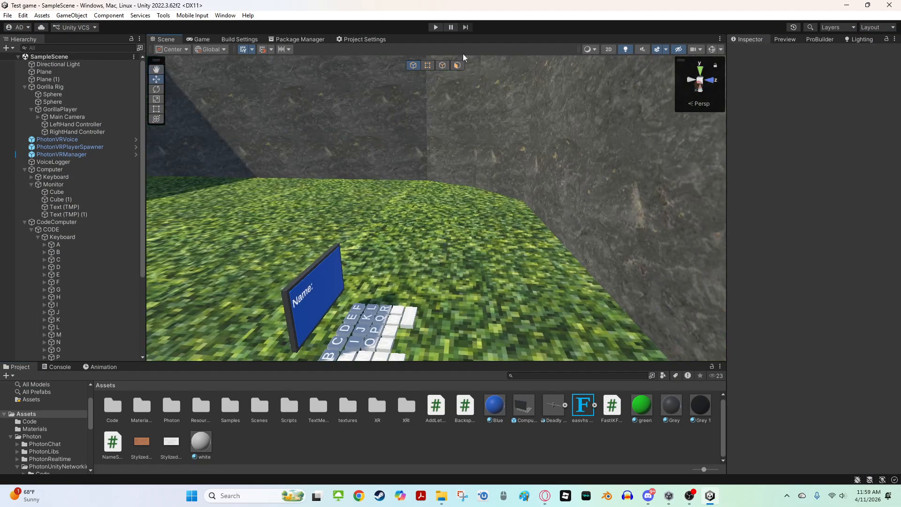